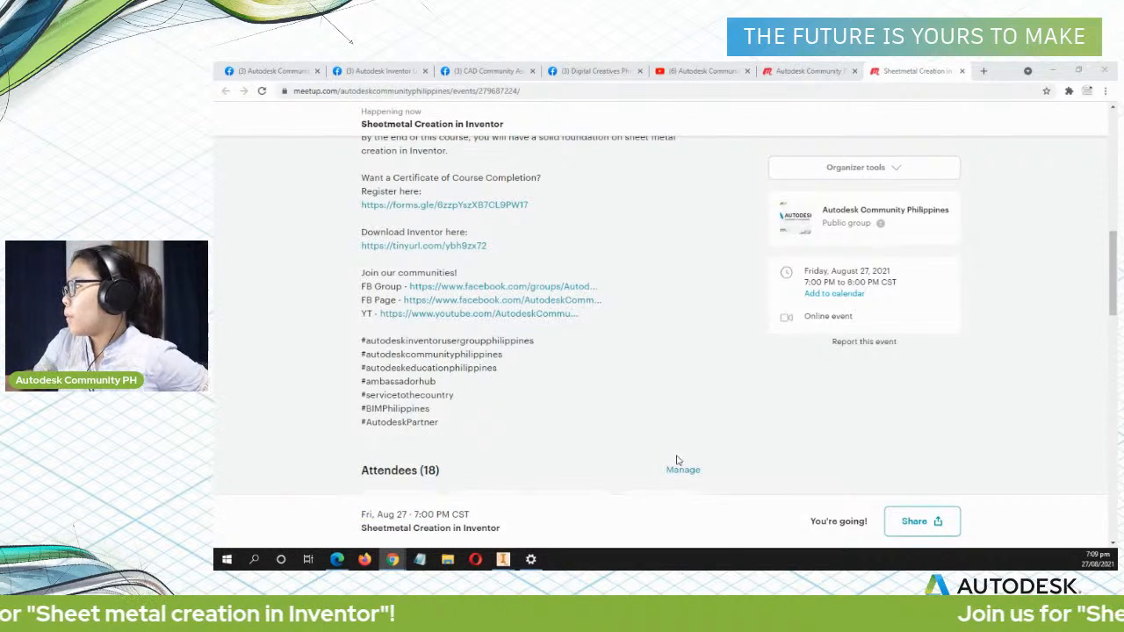
Review the Sheetmetal Creation in Inventor event page on Meetup and view the Autodesk Community Philippines group page
scroll(677, 457, "up", 5)
scroll(674, 443, "down", 6)
scroll(667, 416, "up", 10)
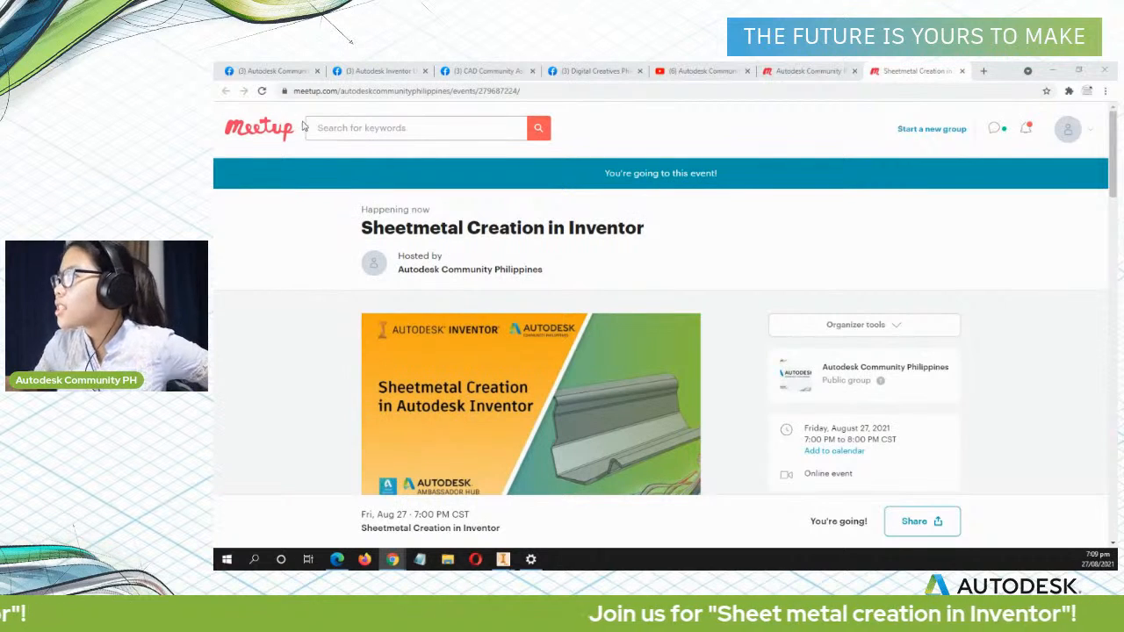
left_click(816, 70)
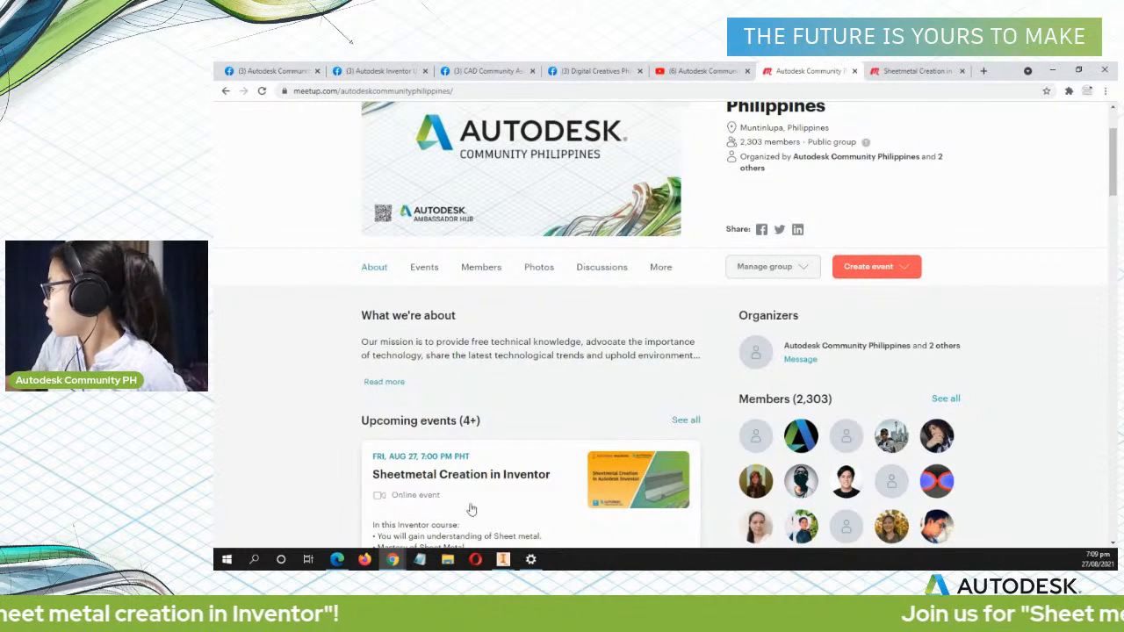
Switch to Autodesk Inventor and view its home page
left_click(503, 559)
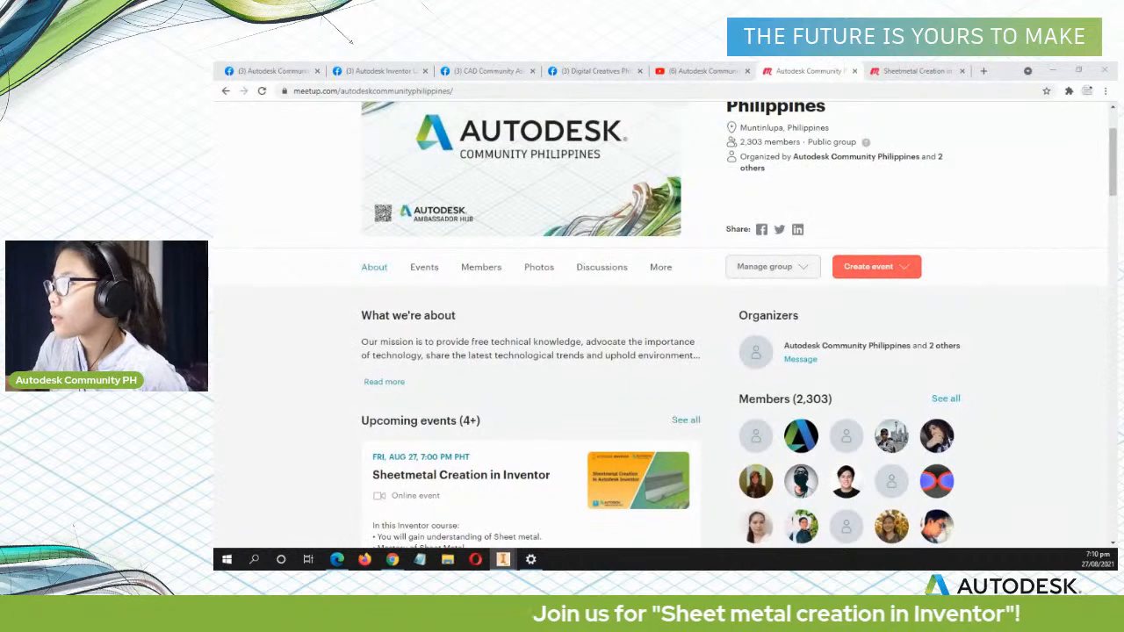
mouse_move(504, 559)
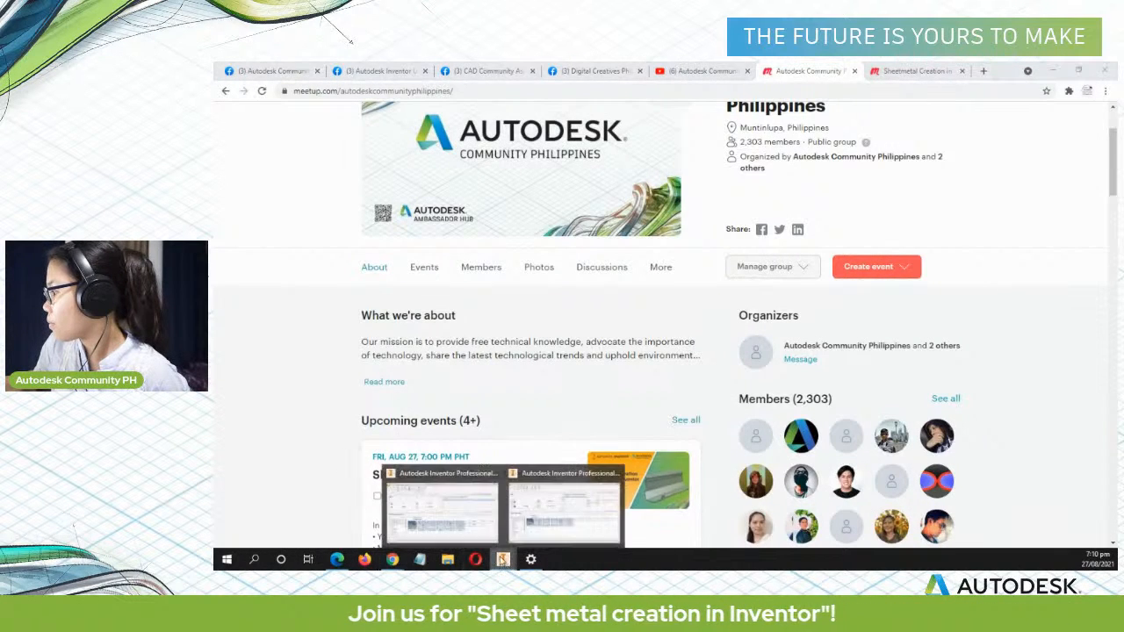
left_click(458, 510)
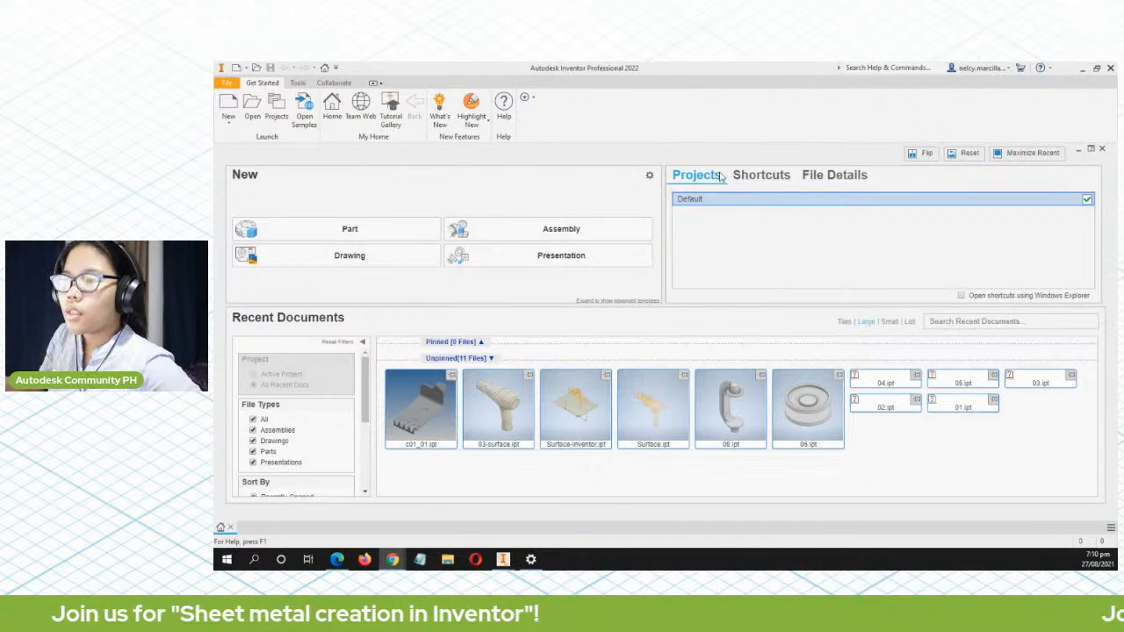
Switch to the browser and open the uploads list of the Autodesk Community Philippines YouTube channel
mouse_move(392, 560)
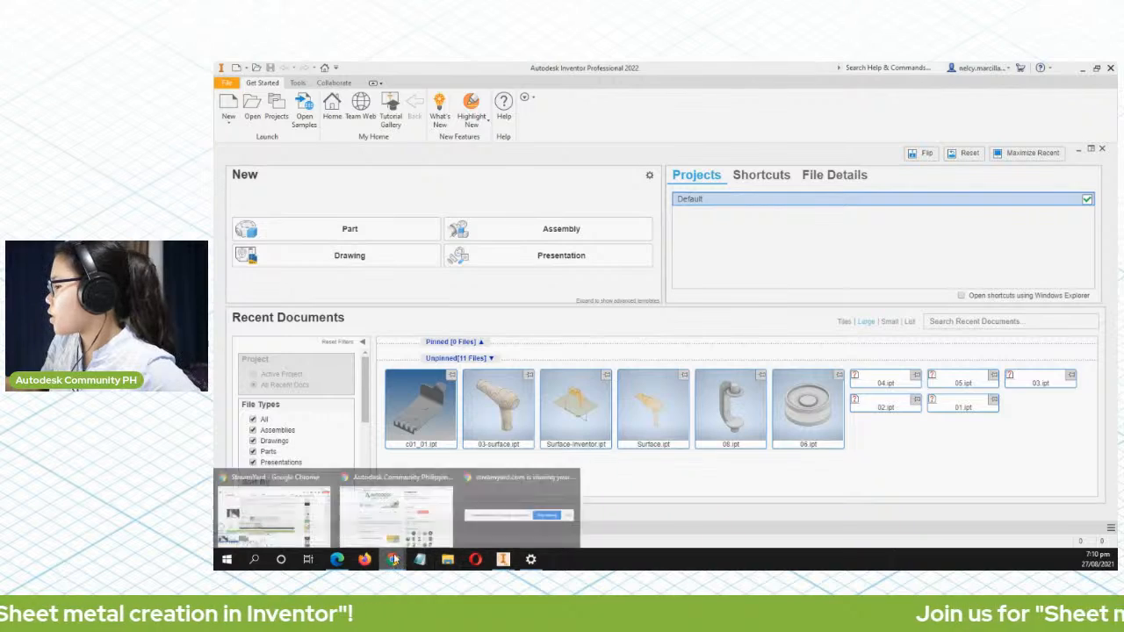
left_click(399, 531)
left_click(703, 70)
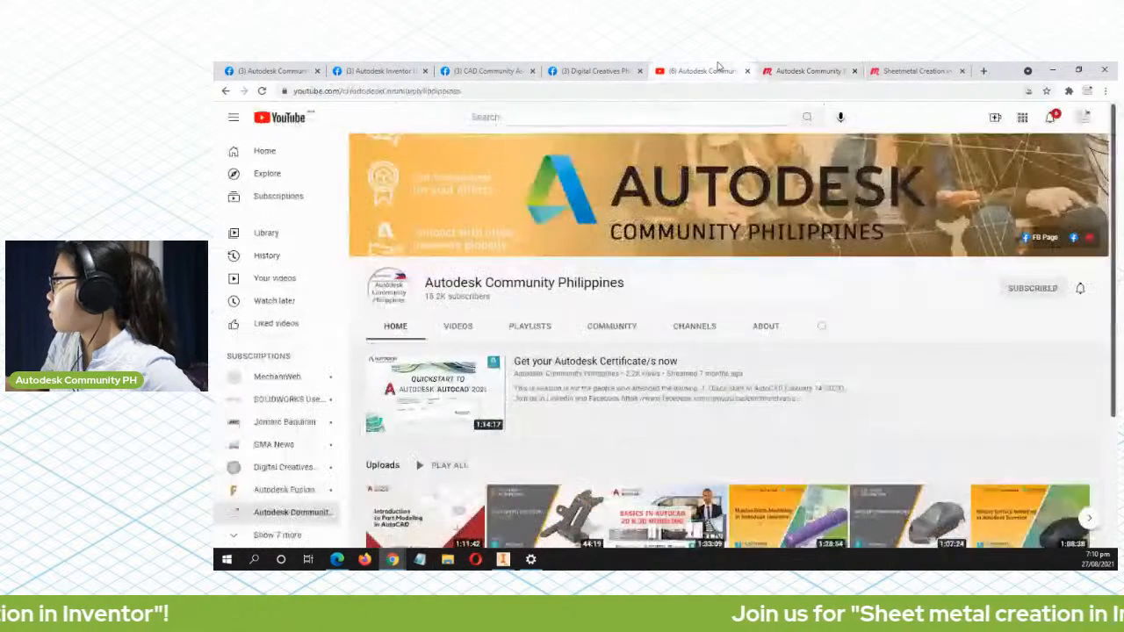
scroll(393, 276, "down", 3)
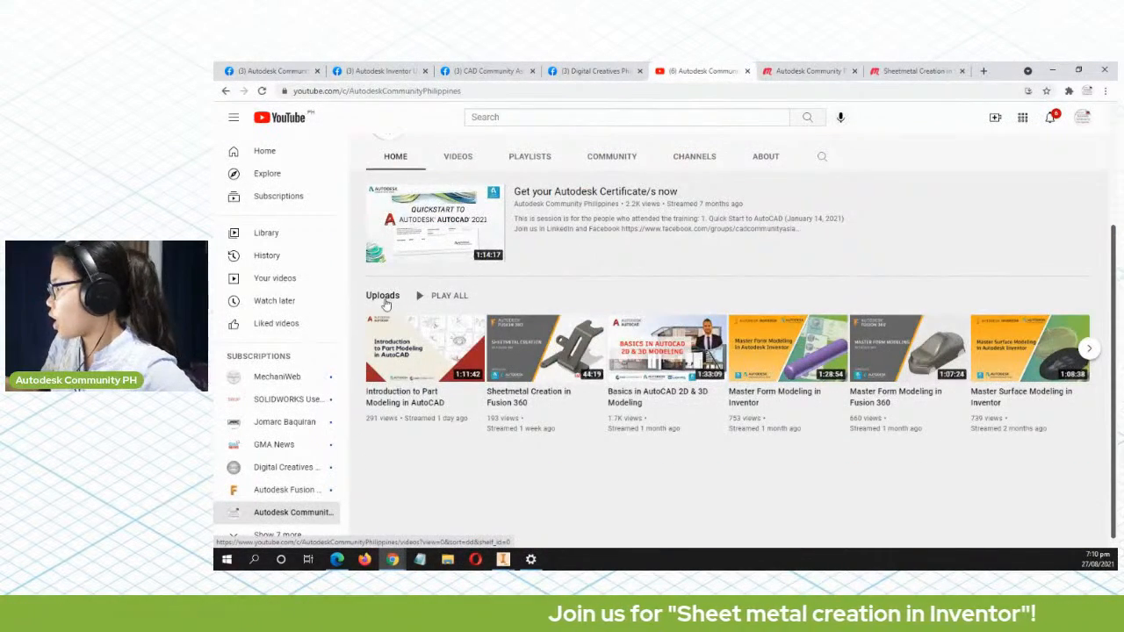
left_click(385, 297)
Look through the channel's uploaded training videos and the available video filters
scroll(445, 321, "down", 5)
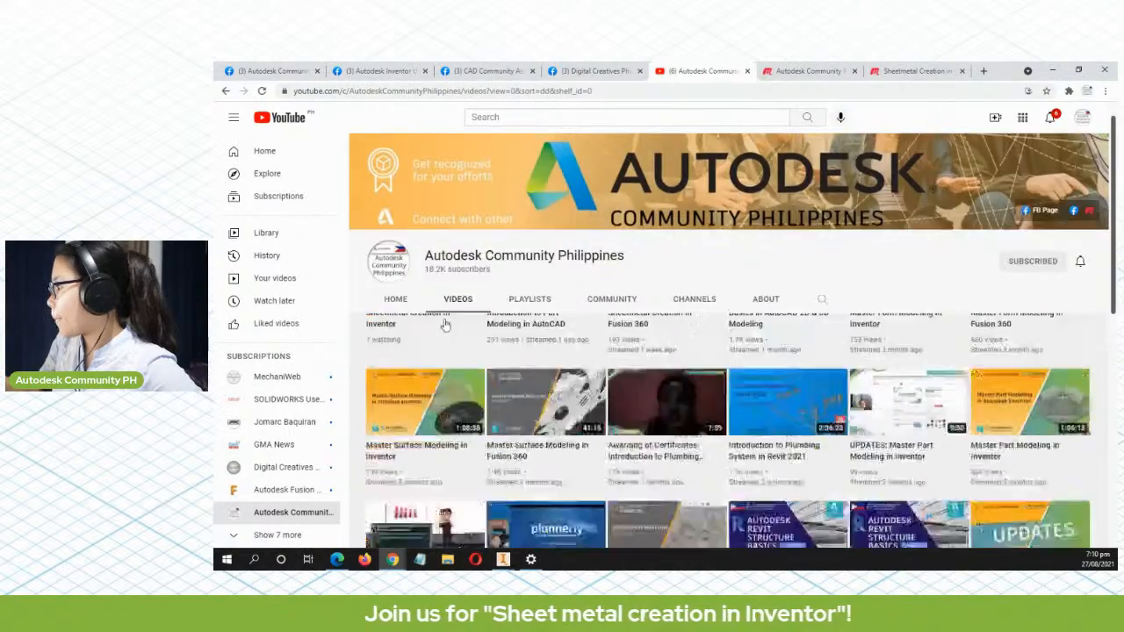
scroll(442, 325, "up", 5)
left_click(382, 367)
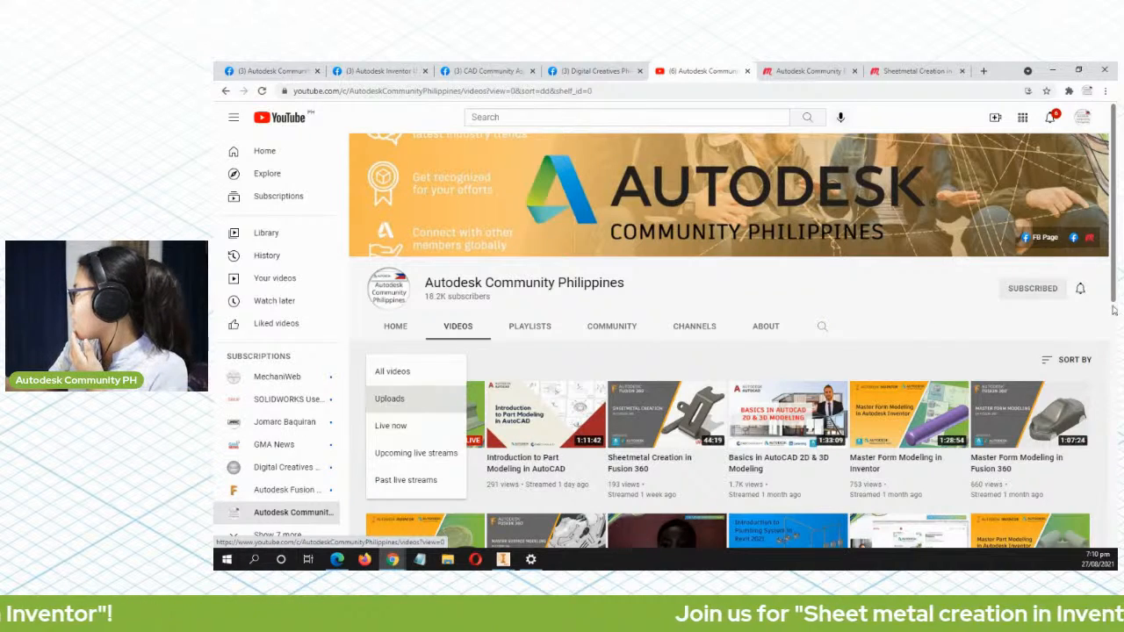
left_click(906, 315)
scroll(906, 315, "down", 3)
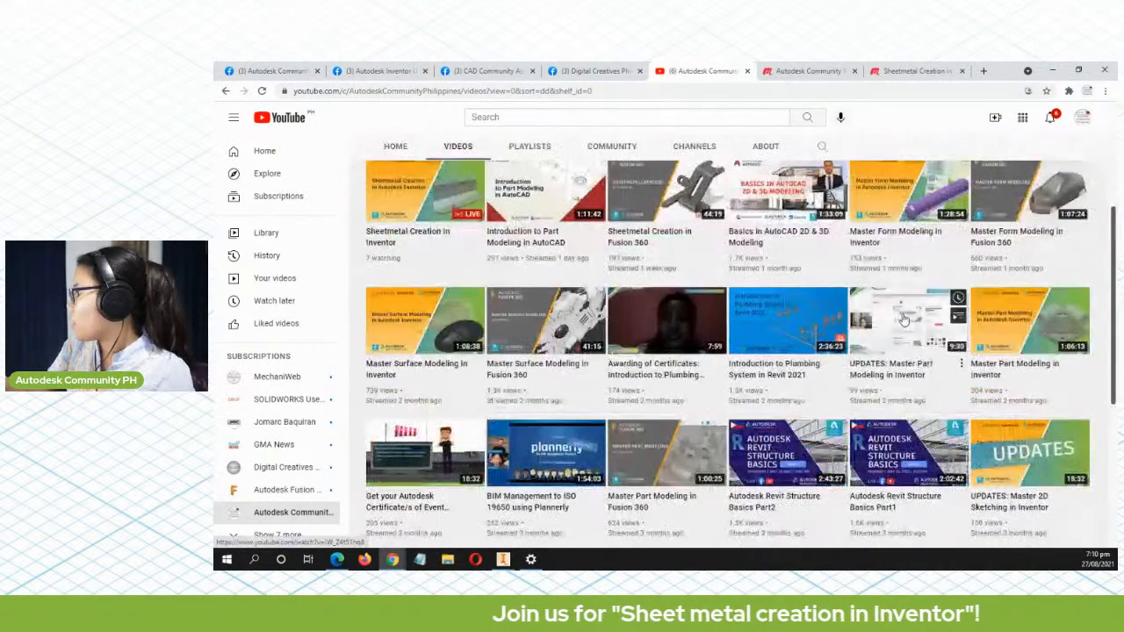
scroll(833, 311, "down", 1)
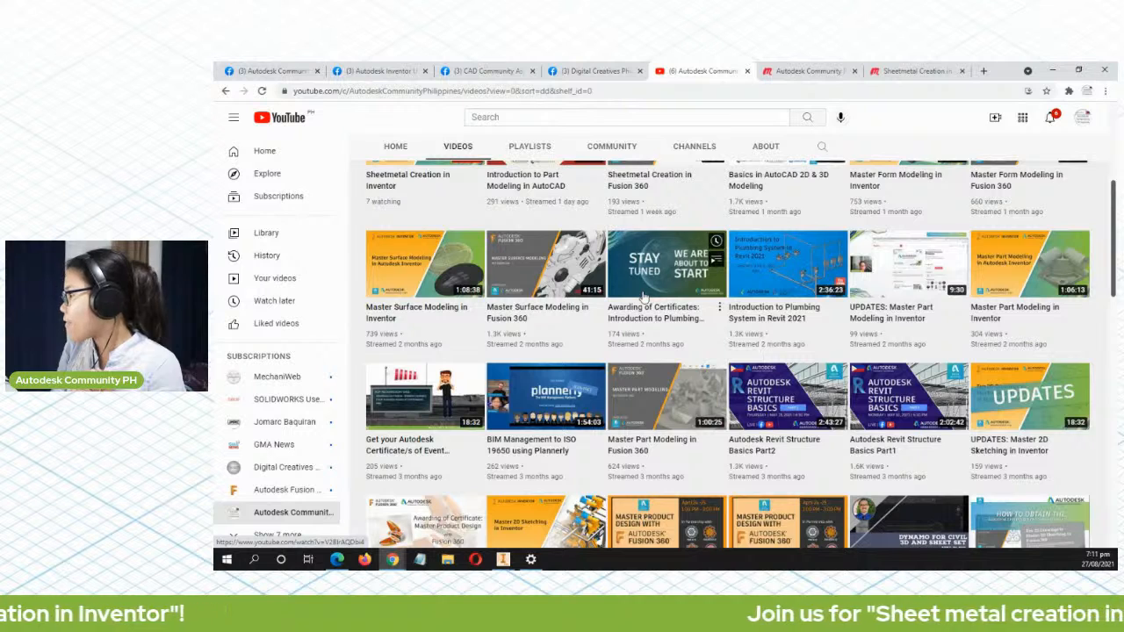
scroll(690, 319, "up", 1)
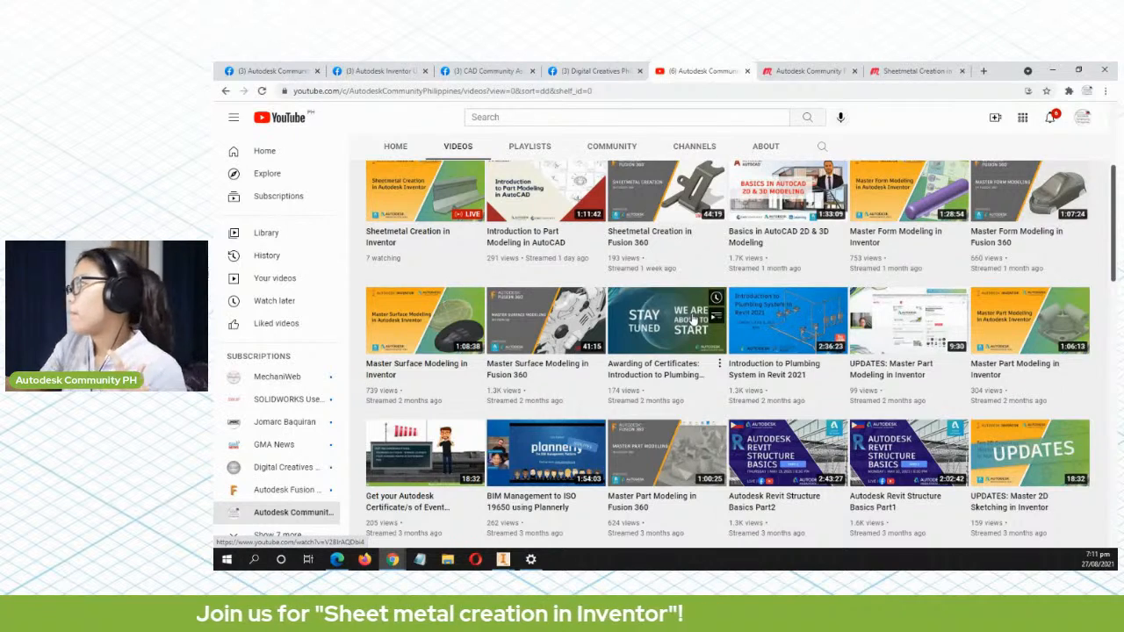
scroll(692, 321, "up", 1)
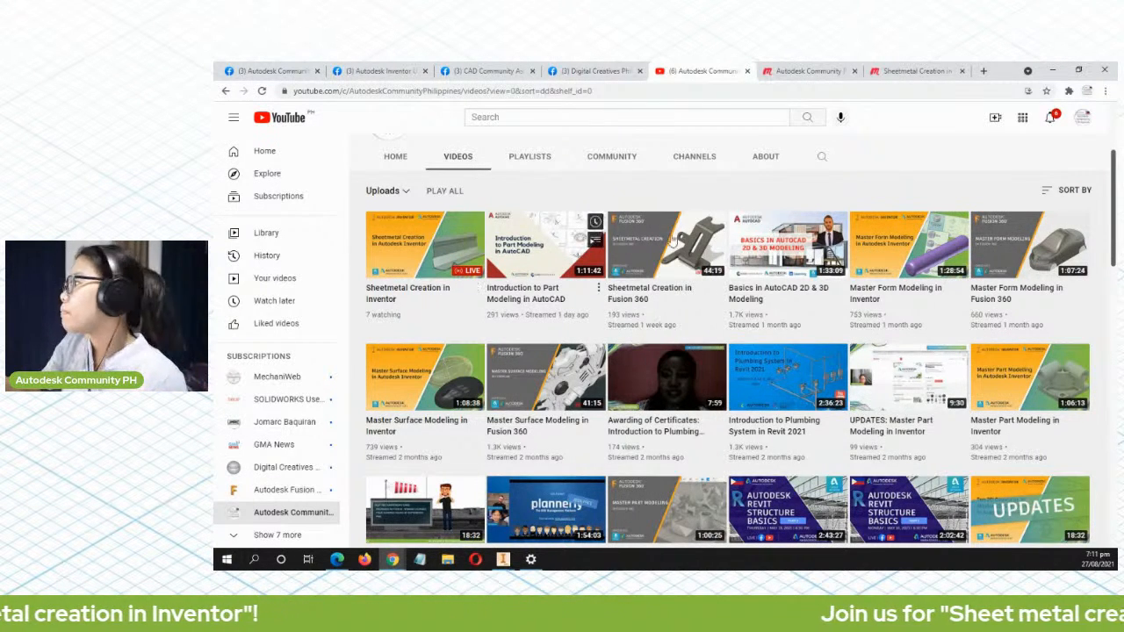
Switch to Inventor and create a new part from the metric Sheet Metal (mm).ipt template
left_click(509, 562)
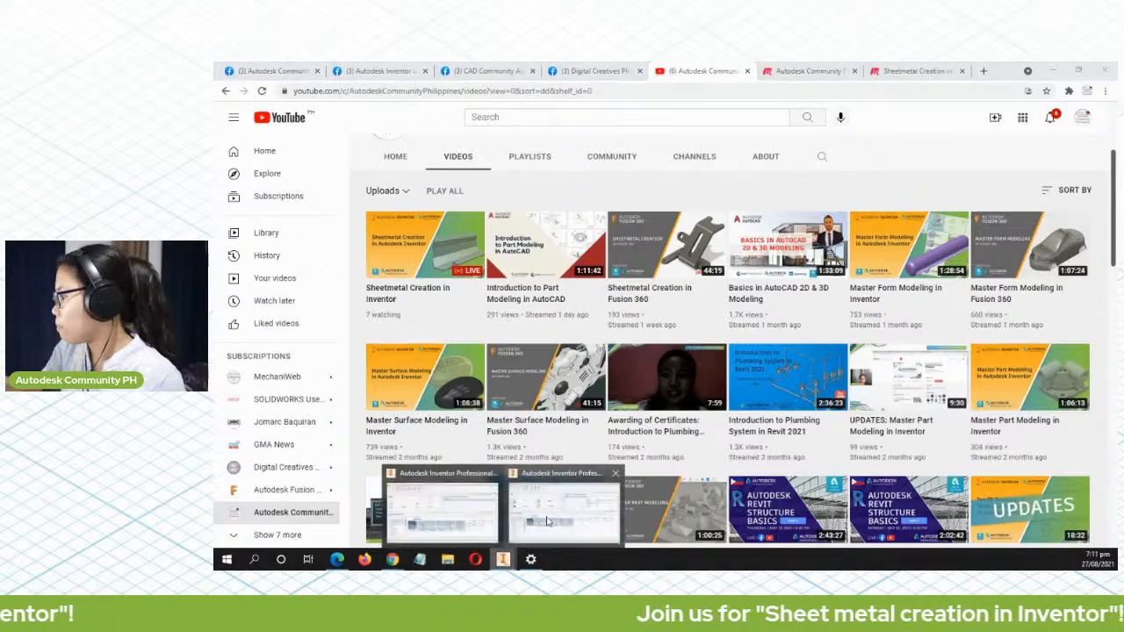
left_click(553, 515)
left_click(505, 563)
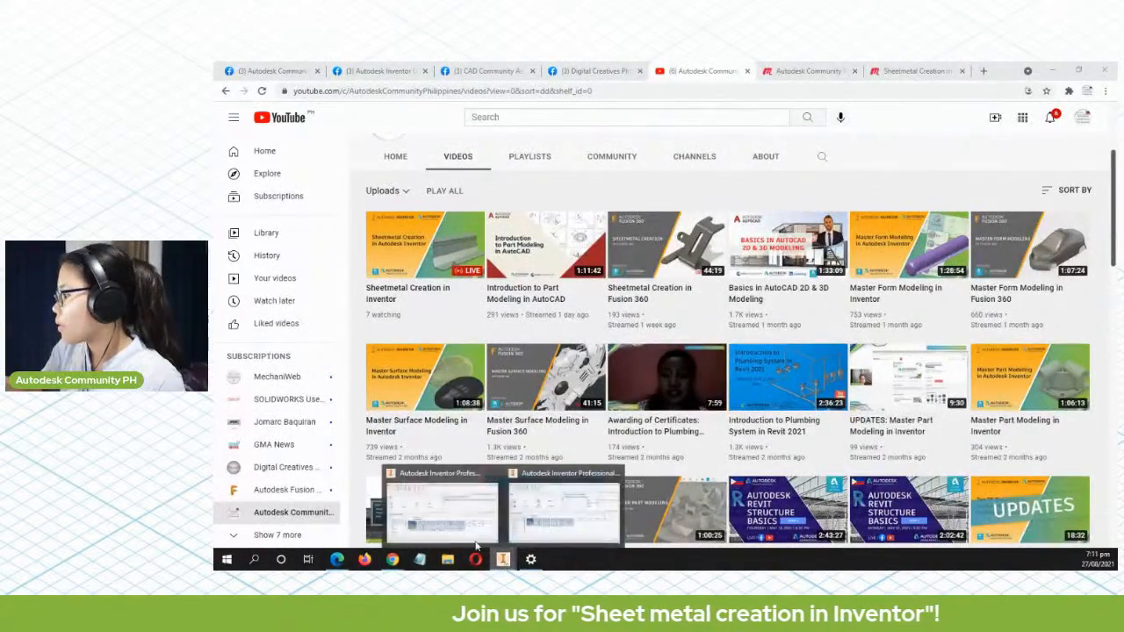
left_click(442, 508)
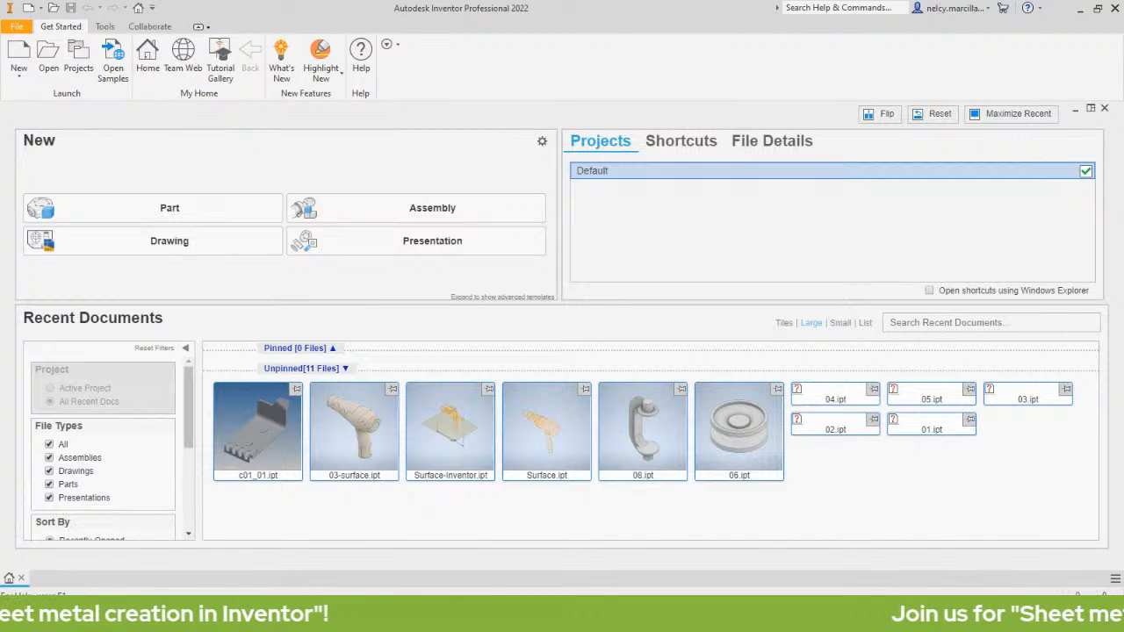
left_click_drag(387, 628, 521, 91)
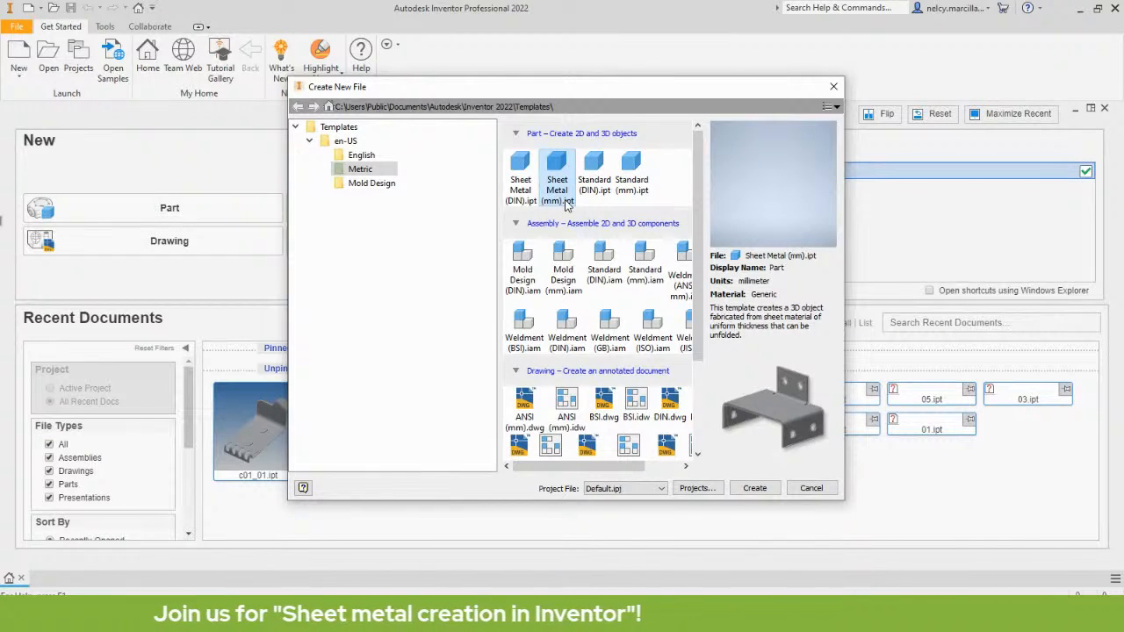
left_click(755, 488)
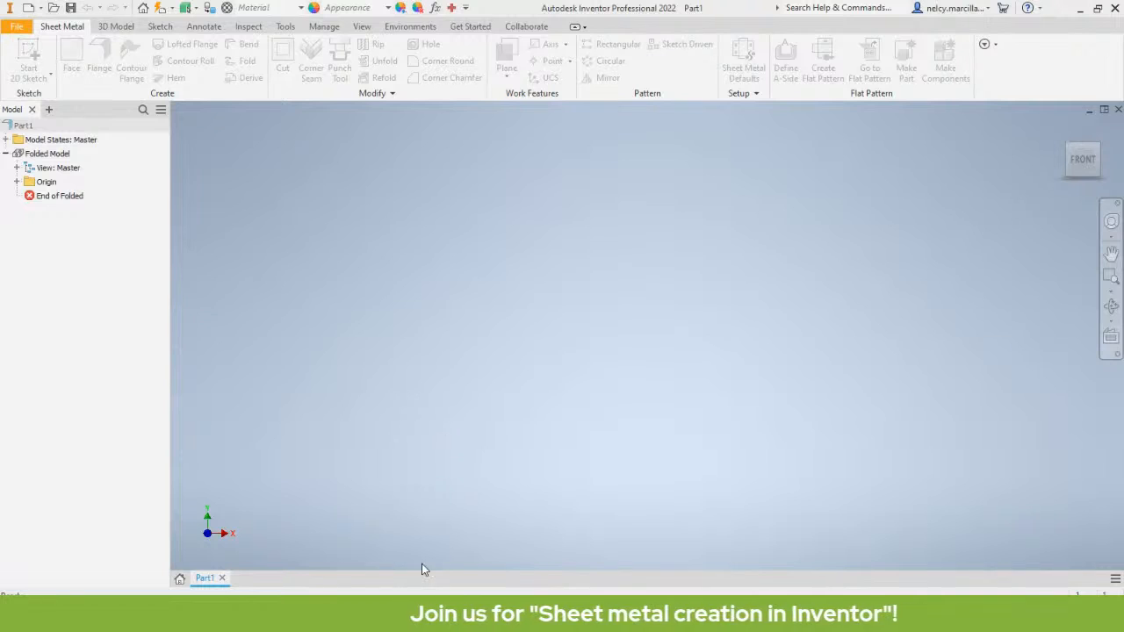
Start a 2D sketch on the horizontal XZ origin plane
left_click(1063, 130)
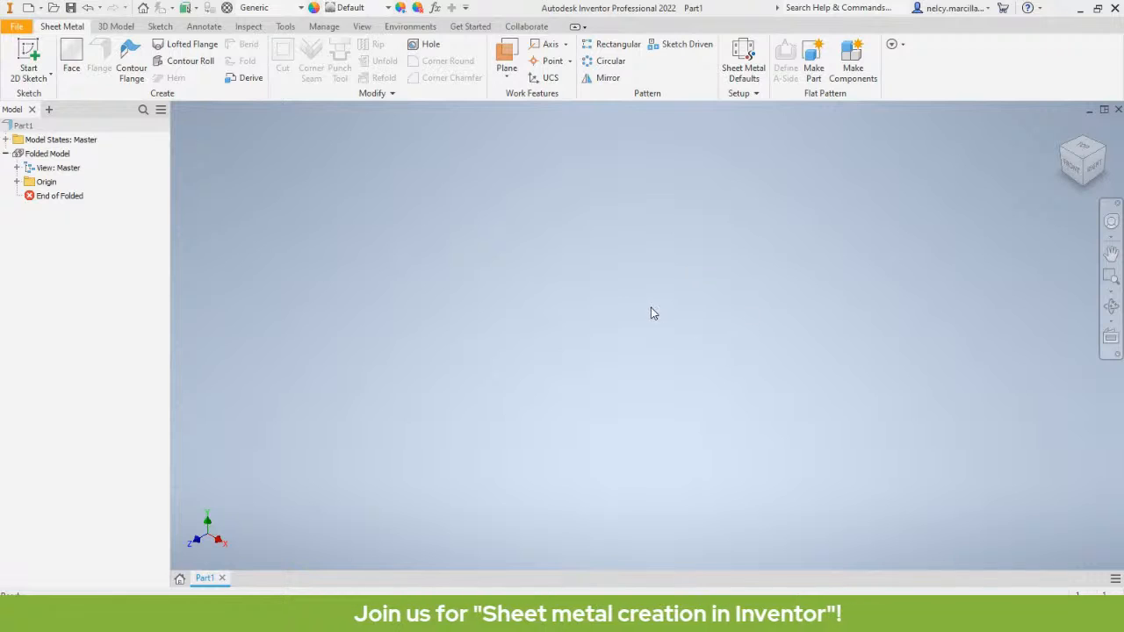
left_click(37, 79)
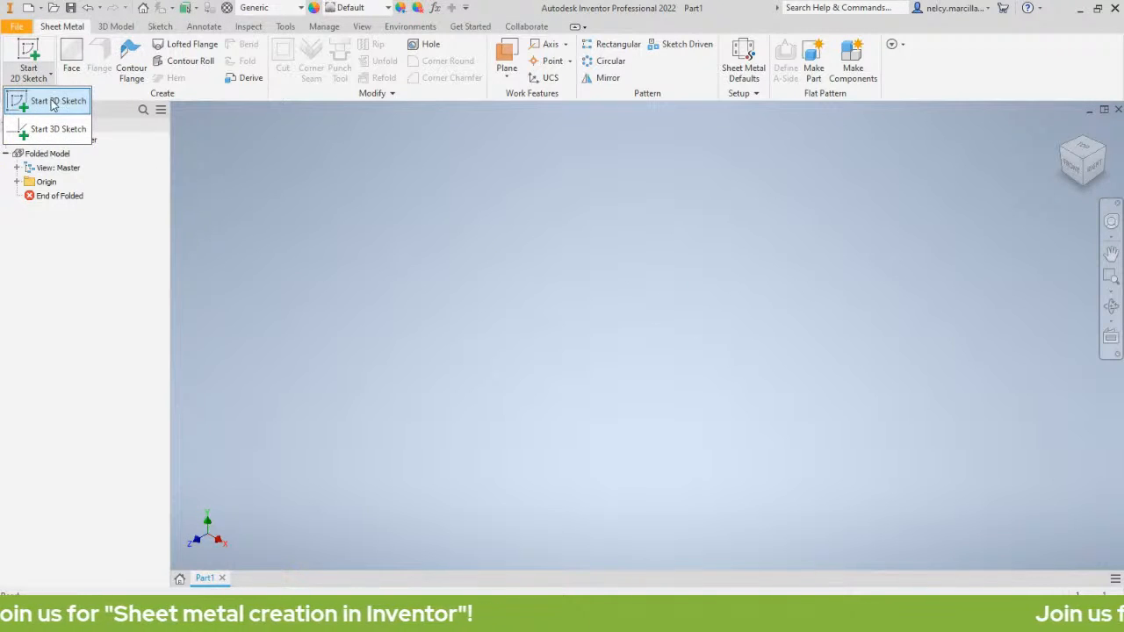
left_click(48, 101)
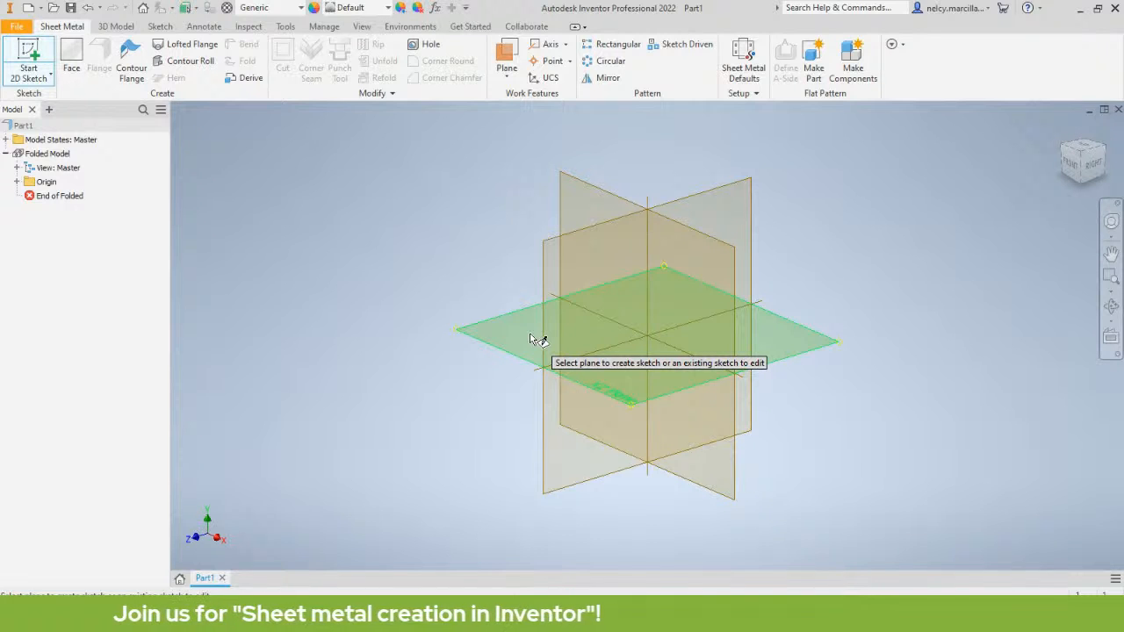
left_click(532, 339)
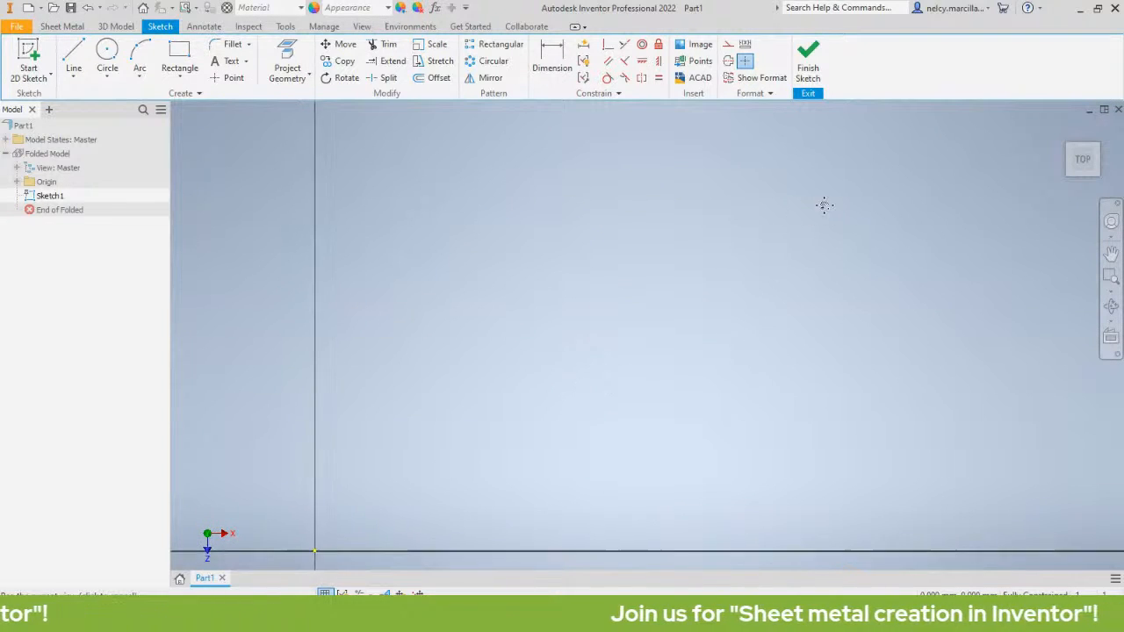
middle_click_drag(824, 205, 855, 185)
middle_click_drag(479, 432, 726, 245)
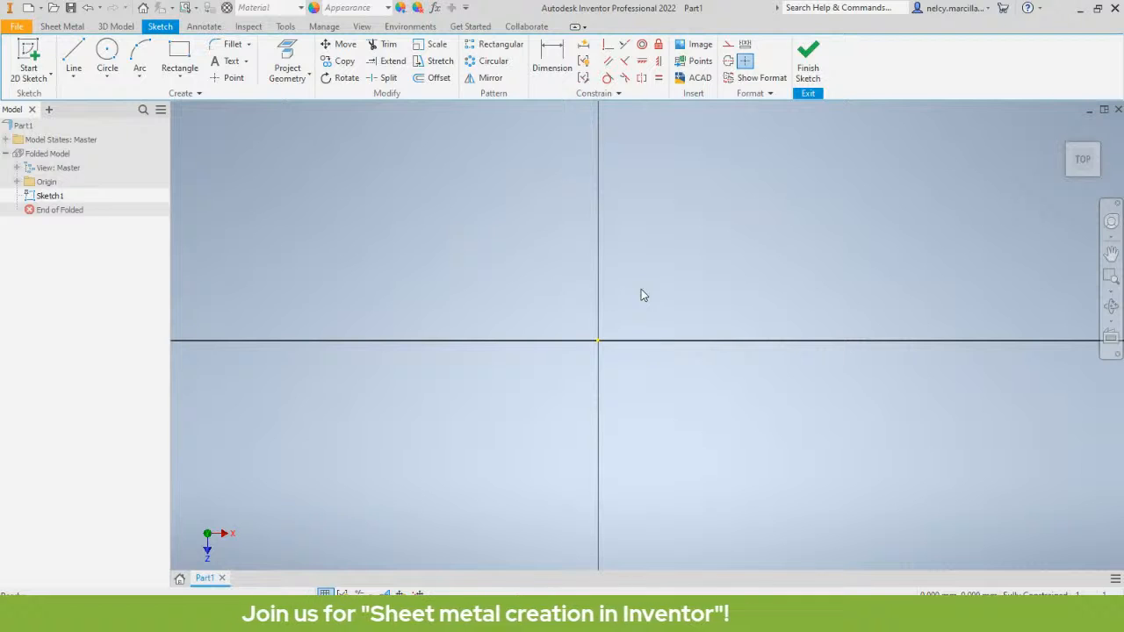
Draw a vertical line about 21.6 mm long downward from the sketch origin
key("l")
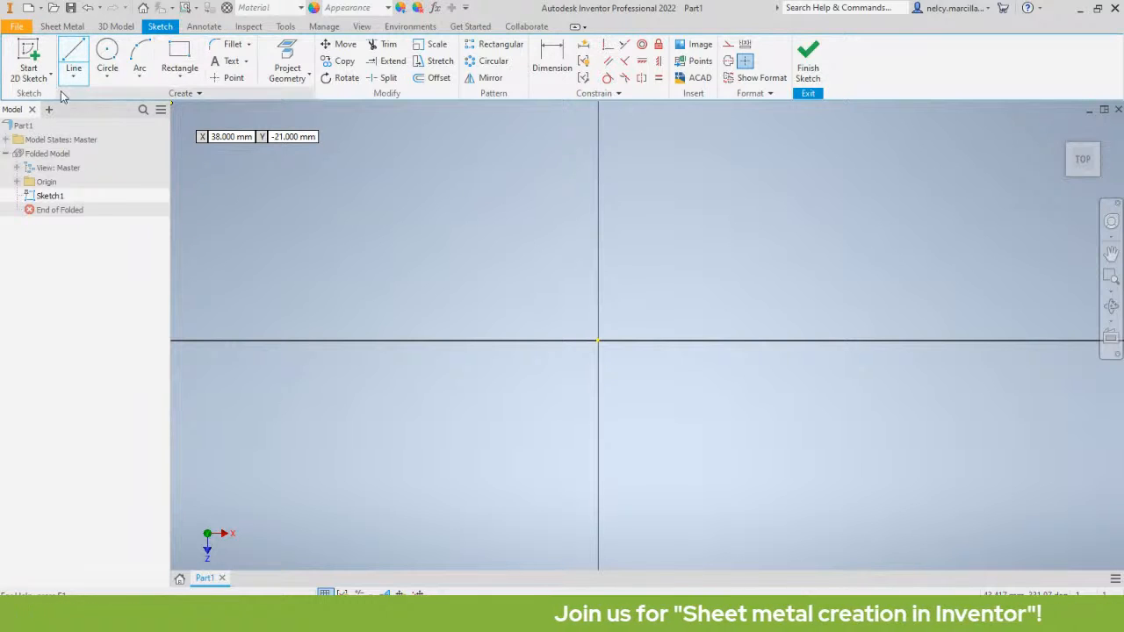
mouse_move(550, 336)
middle_mouse_down()
mouse_move(522, 285)
mouse_move(432, 188)
middle_mouse_up()
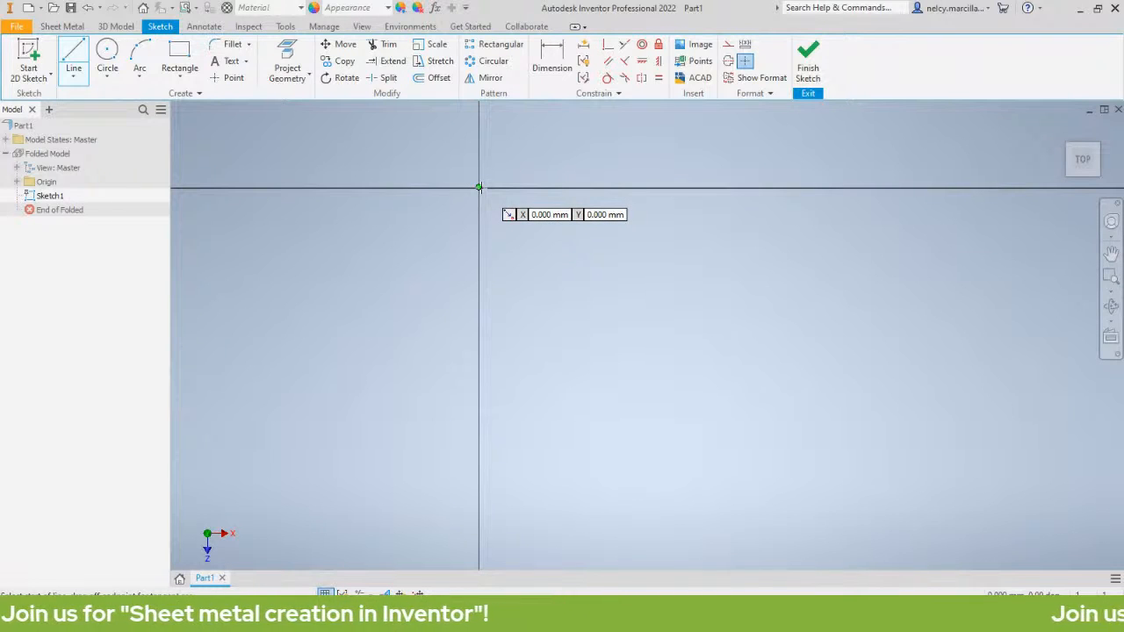
left_click(480, 189)
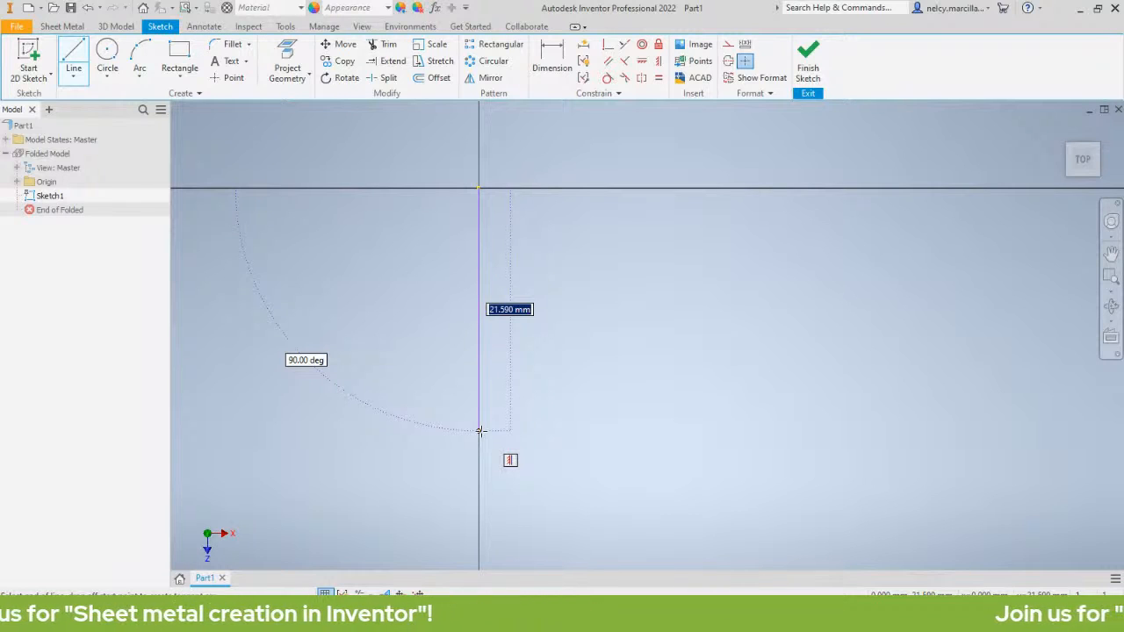
double_click(479, 433)
middle_click_drag(585, 255, 464, 220)
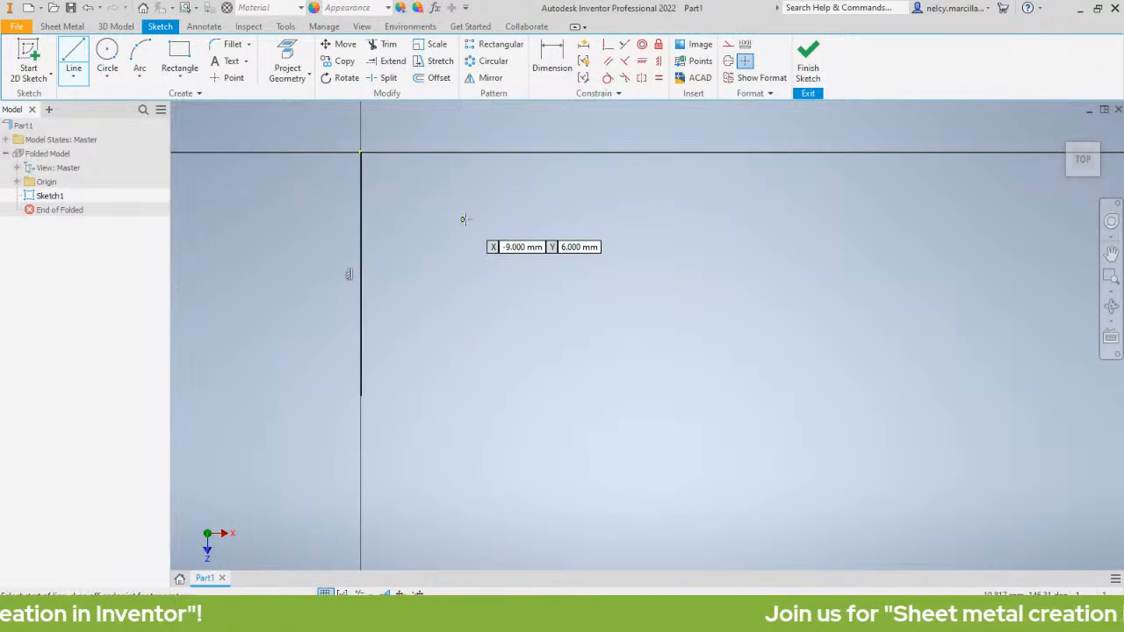
Draw a stepped line chain from the origin, about 28 mm right, 13 mm down, 16 mm left and 8.6 mm down
left_click(361, 152)
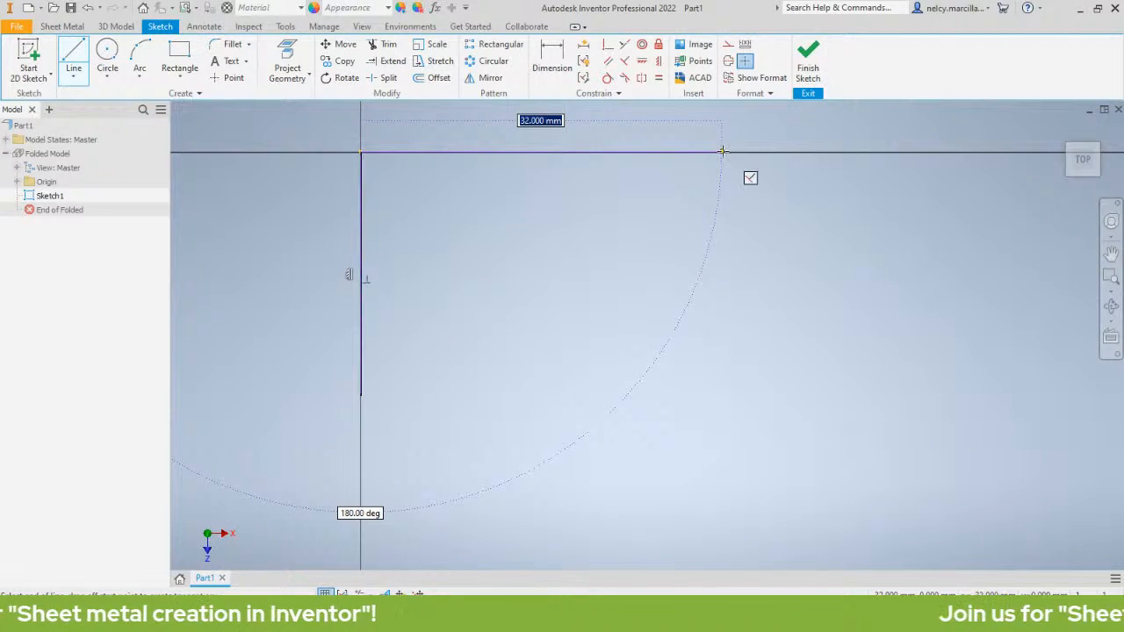
left_click(676, 152)
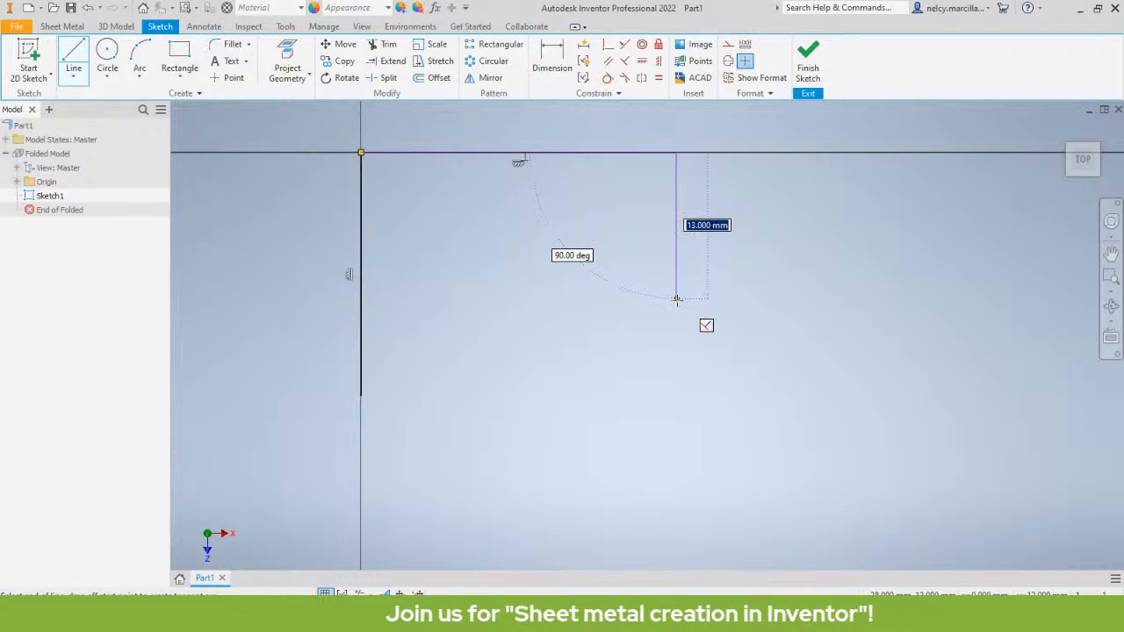
left_click(677, 298)
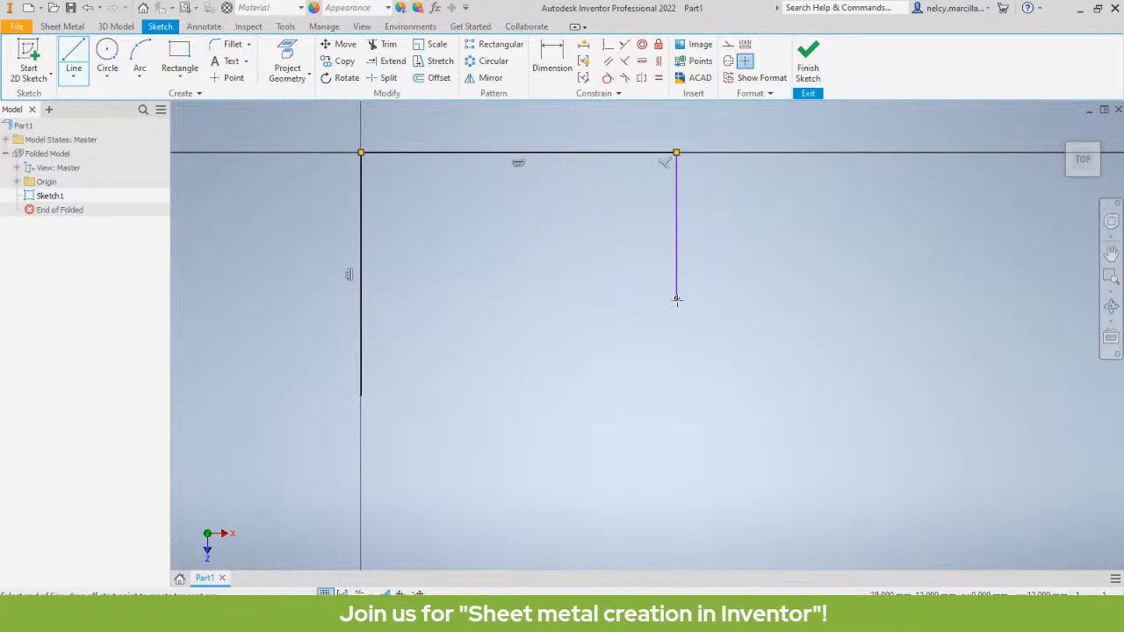
left_click(493, 298)
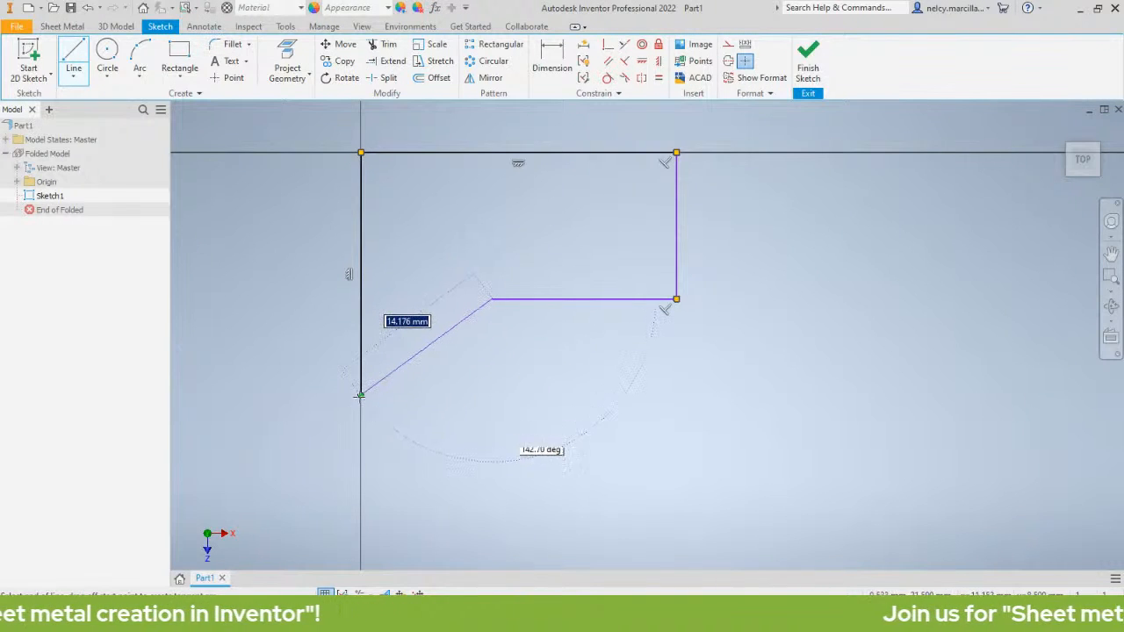
left_click(493, 395)
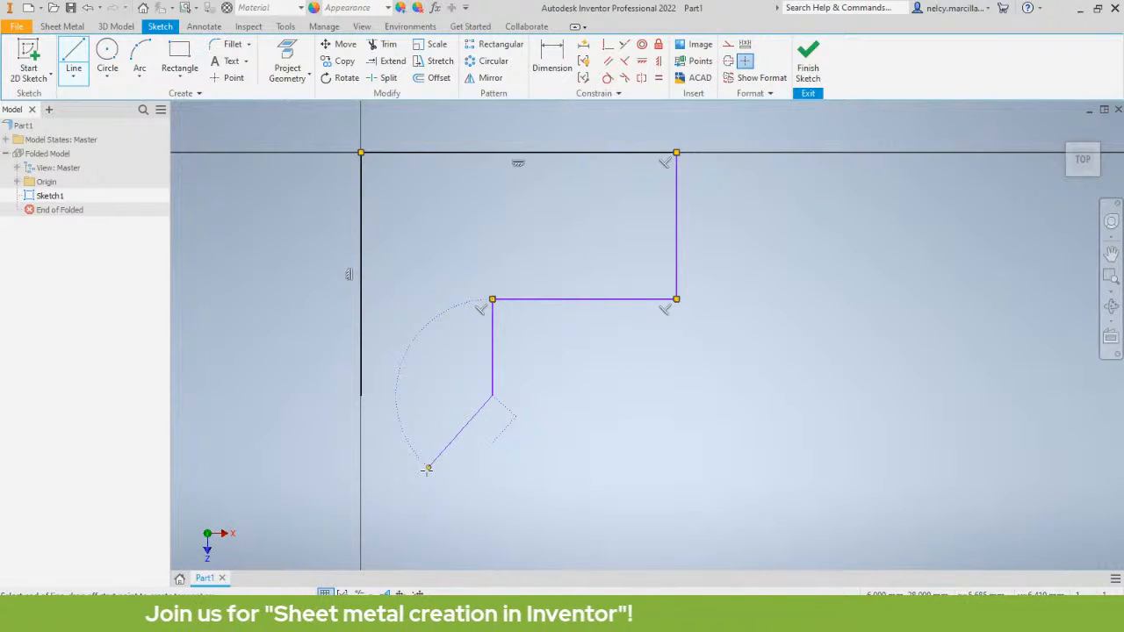
key("Escape")
middle_click_drag(441, 331, 464, 264)
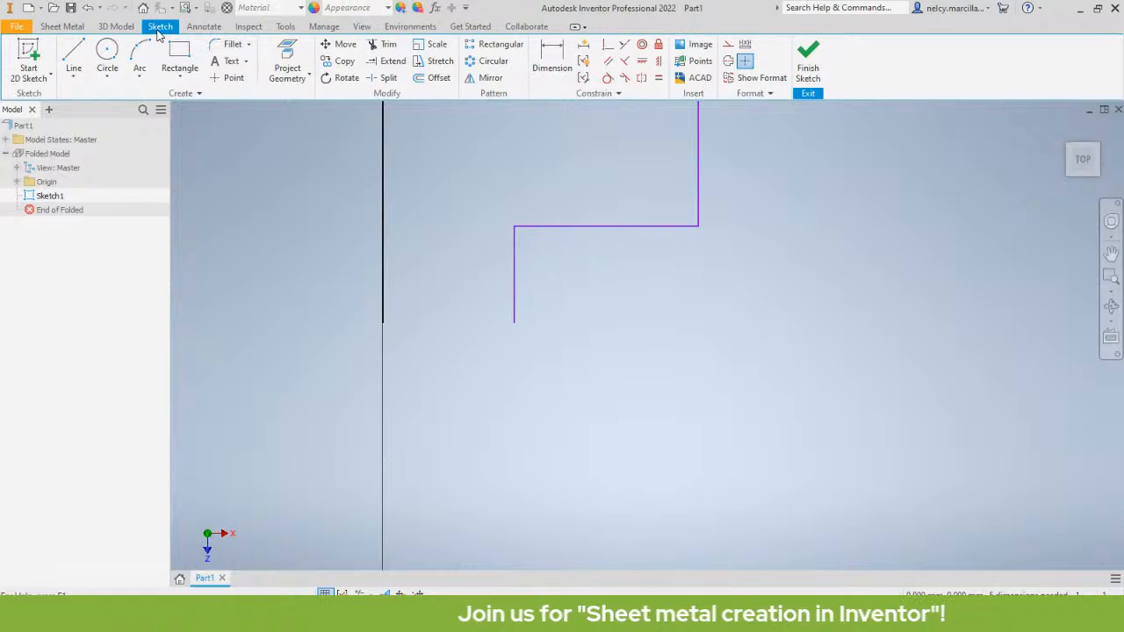
Close the profile's lower end with a three-point arc of about 5.9 mm radius between the two open line ends
left_click(143, 73)
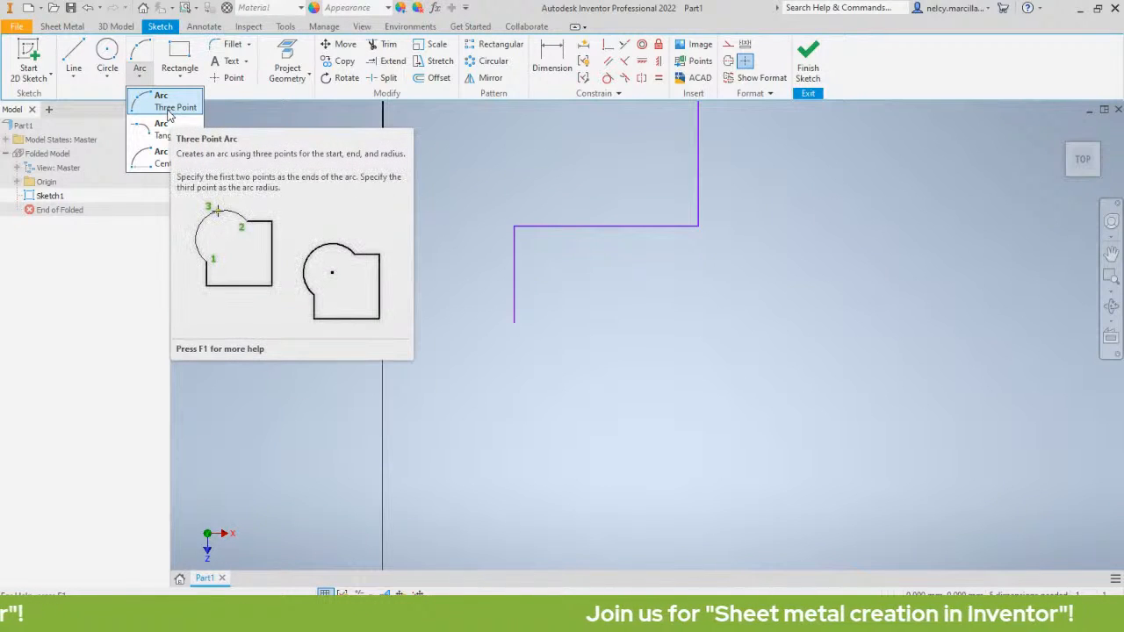
left_click(169, 112)
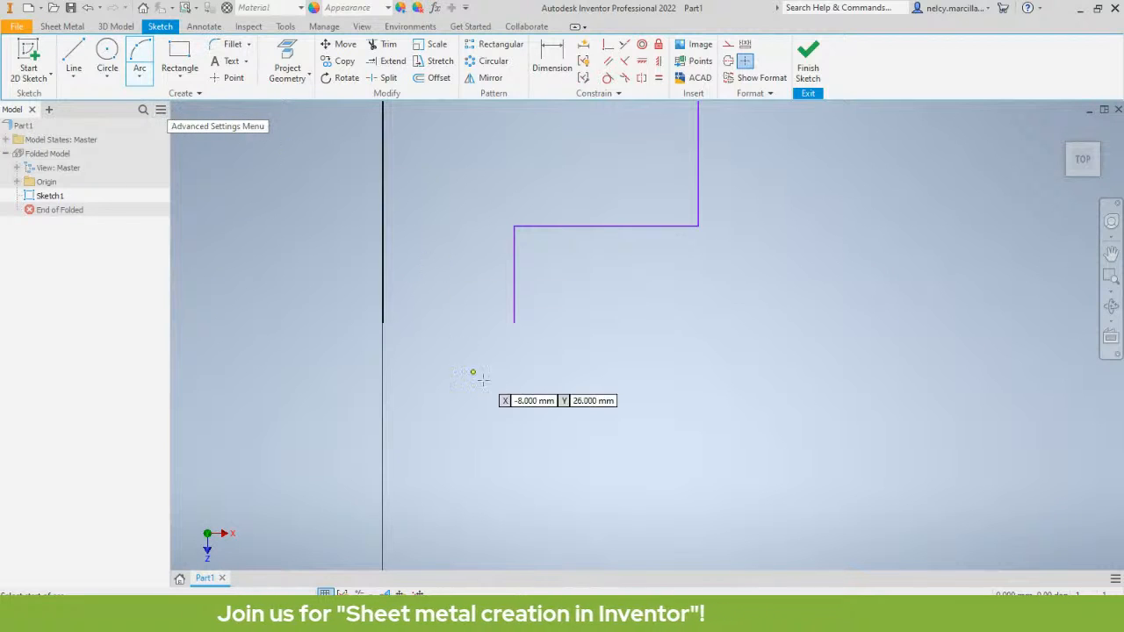
left_click(382, 322)
left_click(514, 321)
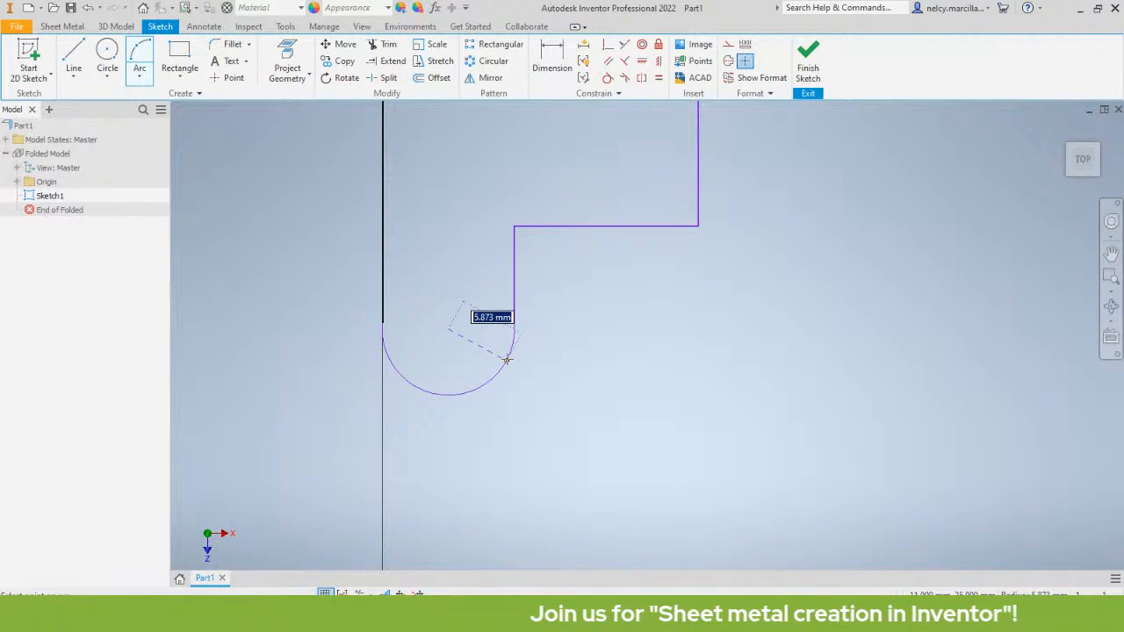
left_click(505, 354)
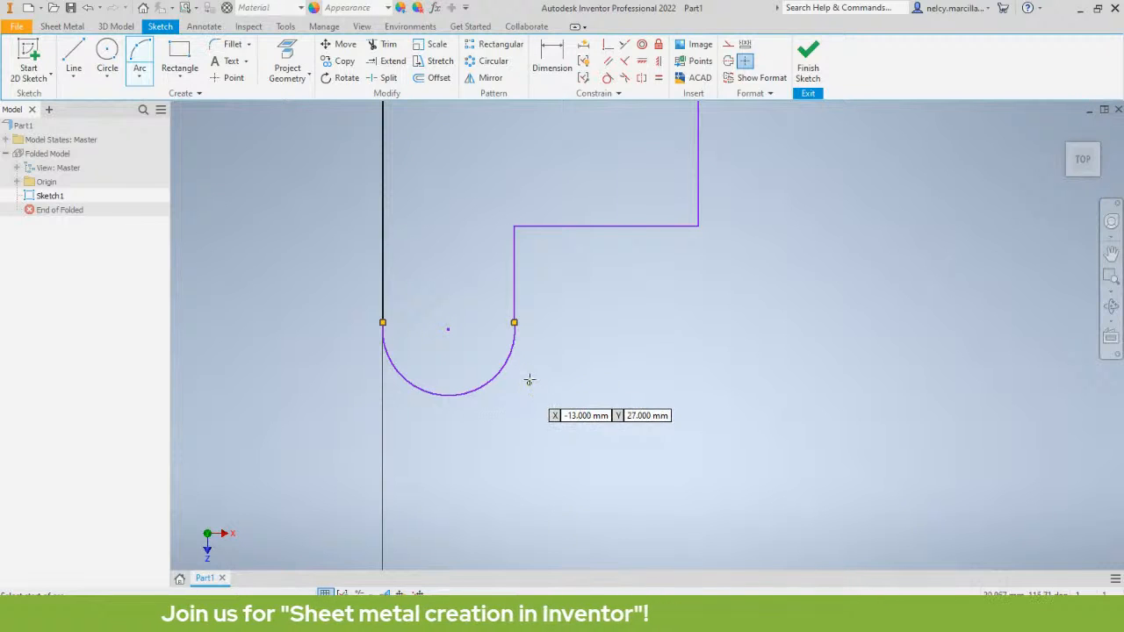
key("Escape")
Dimension the distance between the profile's long left and short right vertical edges as 44 mm
scroll(570, 317, "up", 5)
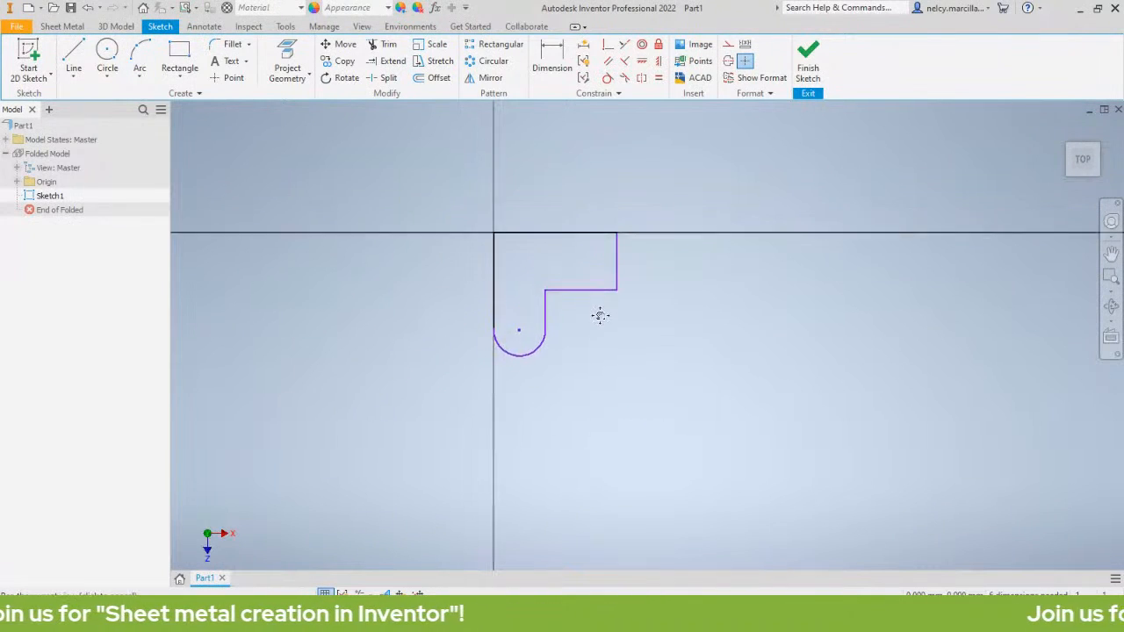
scroll(598, 338, "down", 3)
middle_click_drag(597, 337, 622, 331)
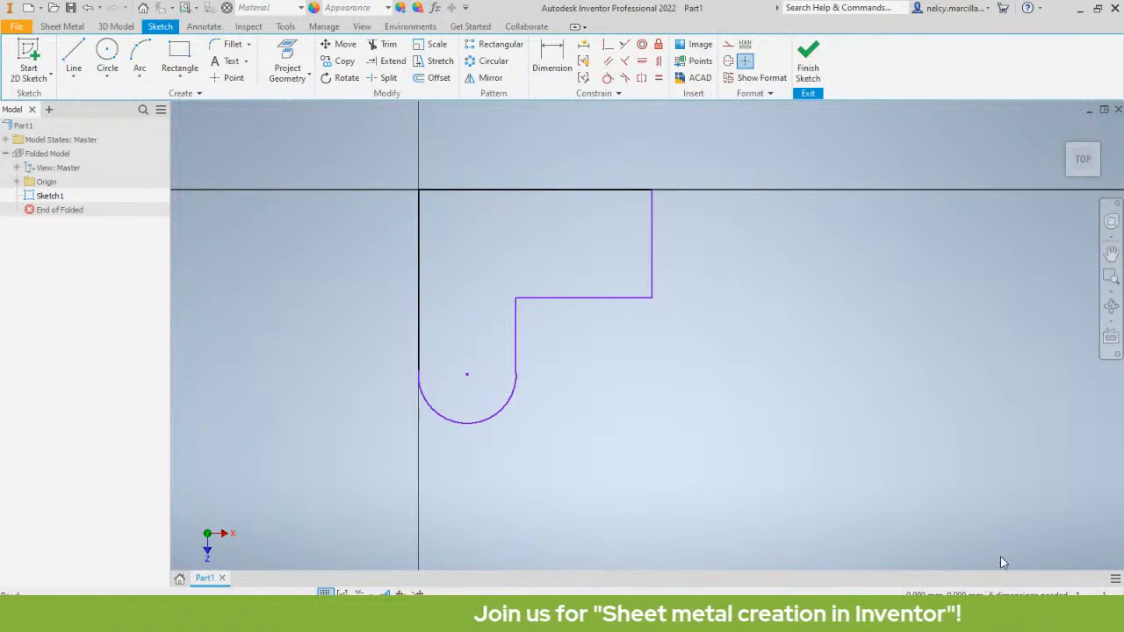
middle_click_drag(577, 222, 589, 211)
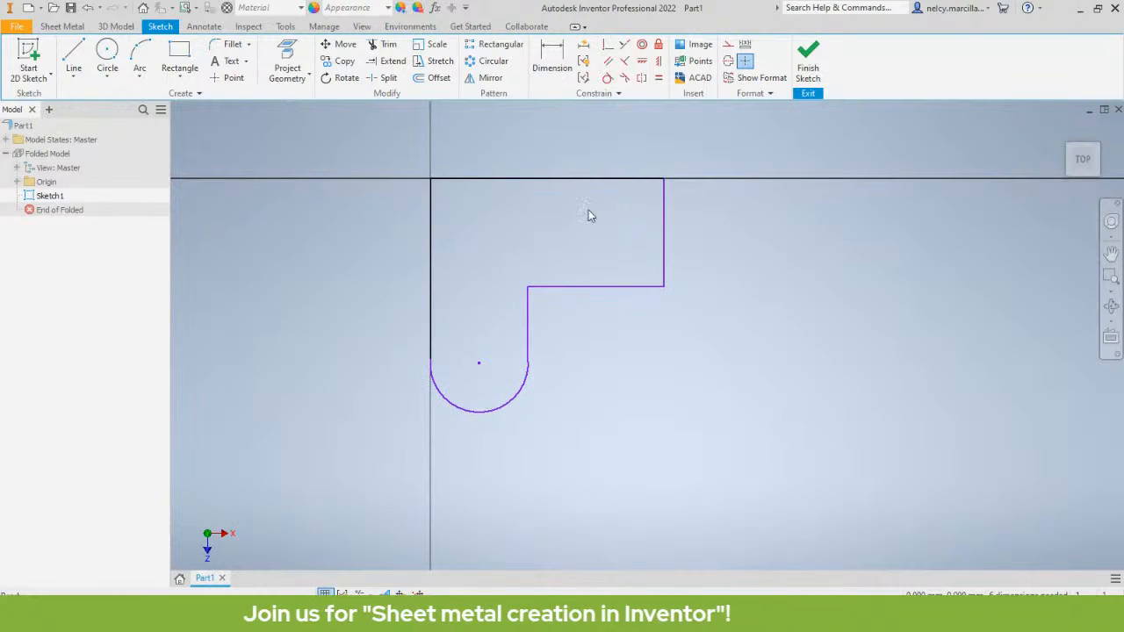
left_click(547, 53)
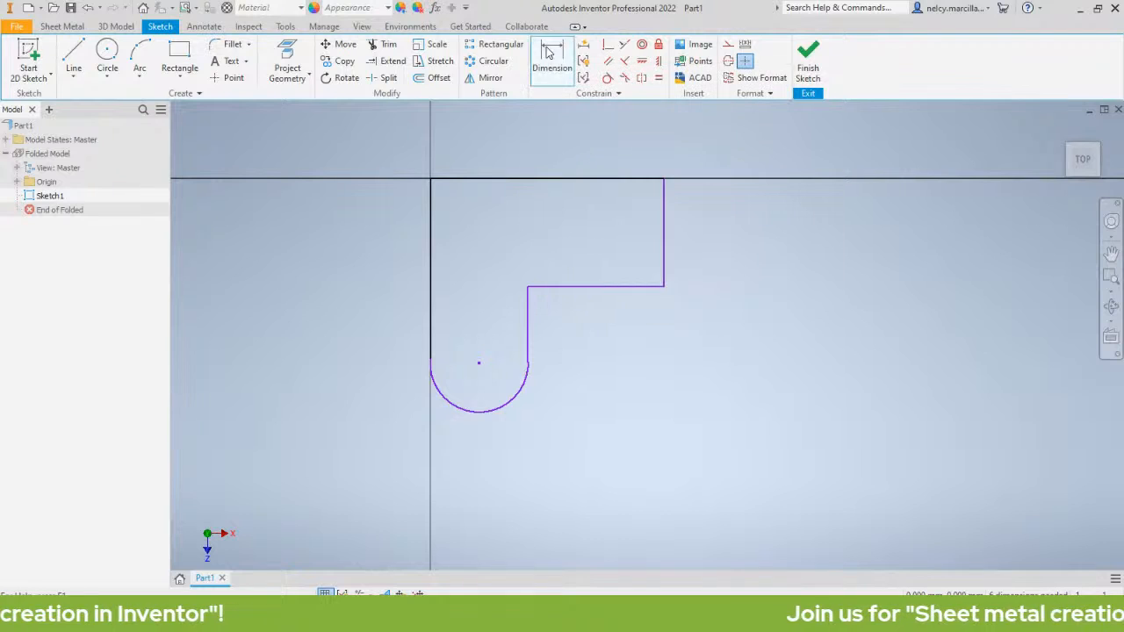
left_click(427, 261)
left_click(665, 233)
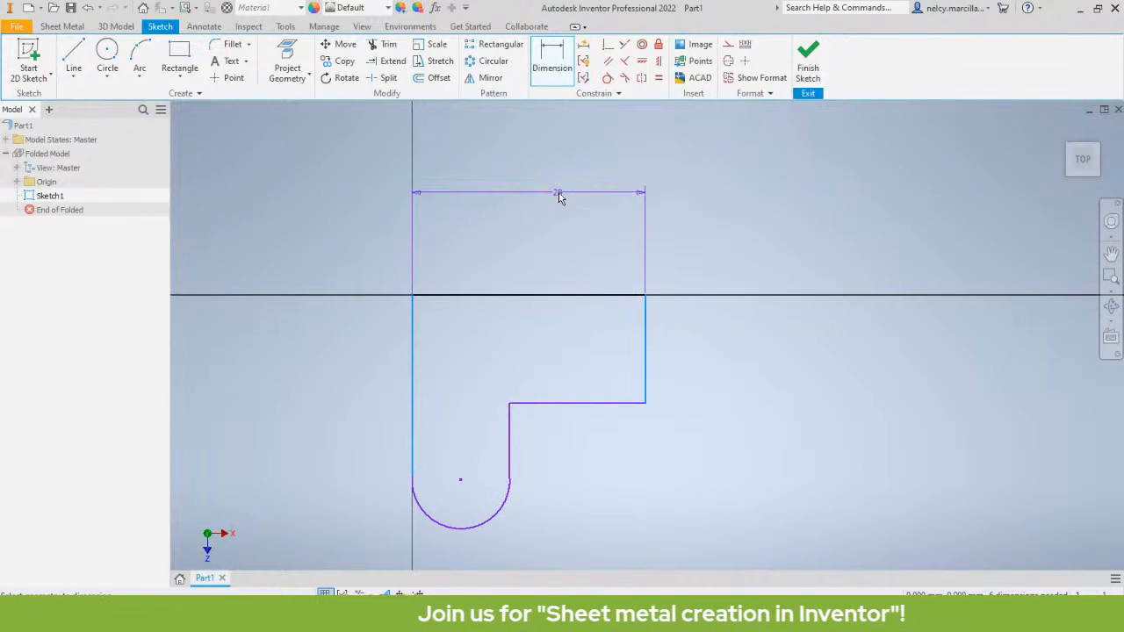
left_click(559, 196)
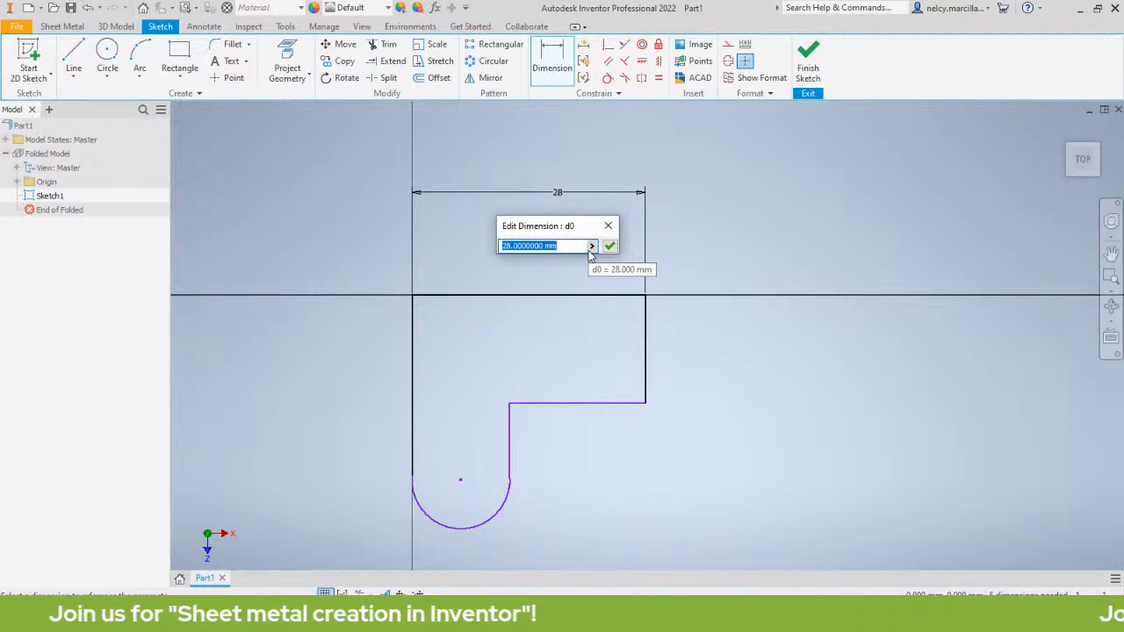
type("44")
key("Return")
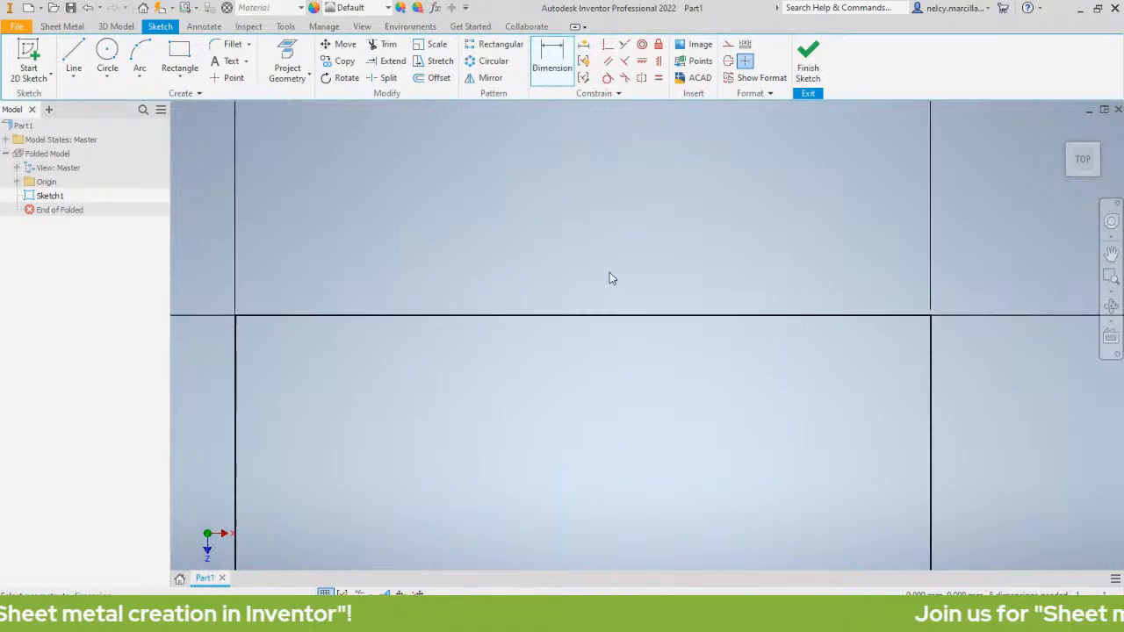
Dimension the distance between the profile's top edge and the horizontal step edge as 21 mm
scroll(617, 368, "down", 1)
middle_click_drag(617, 368, 606, 295)
middle_click_drag(622, 236, 587, 229)
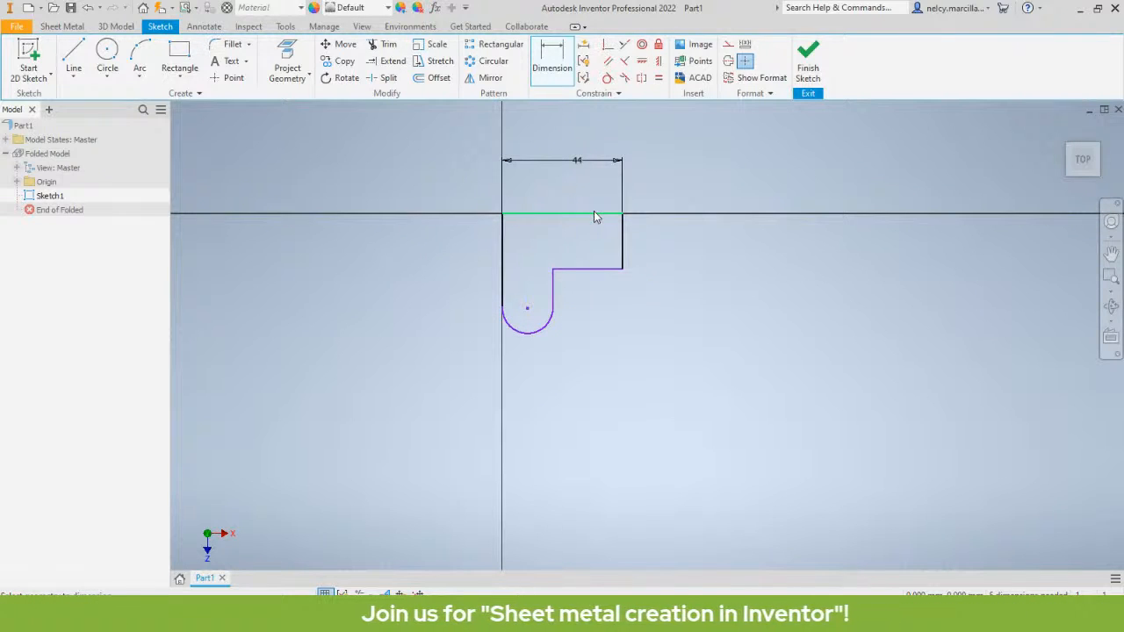
left_click(595, 213)
left_click(598, 269)
left_click(673, 260)
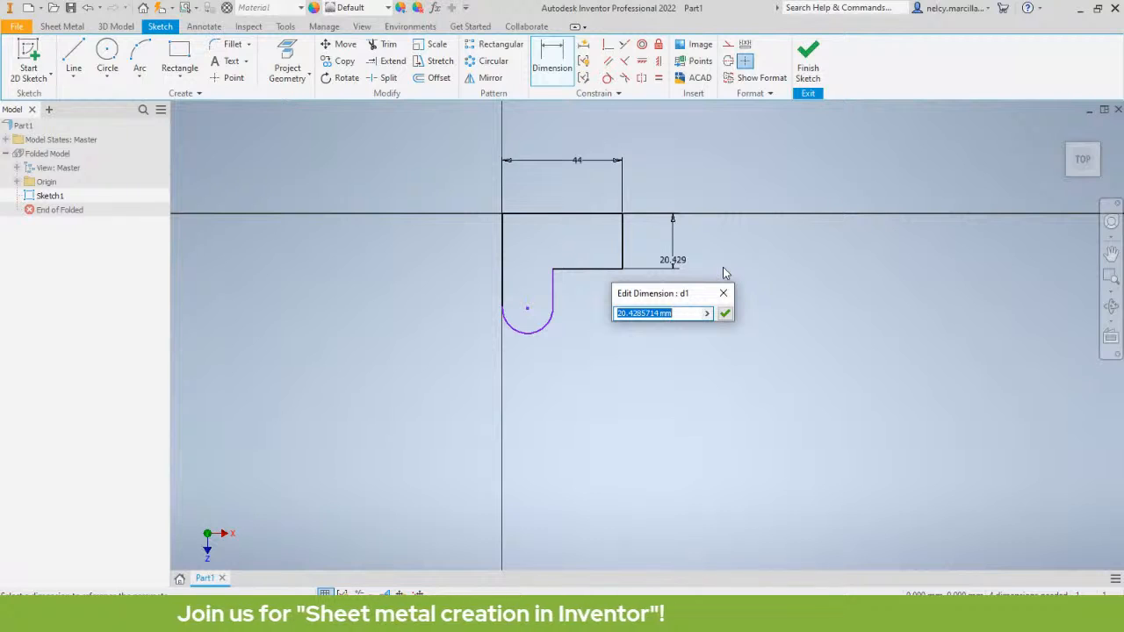
key("Return")
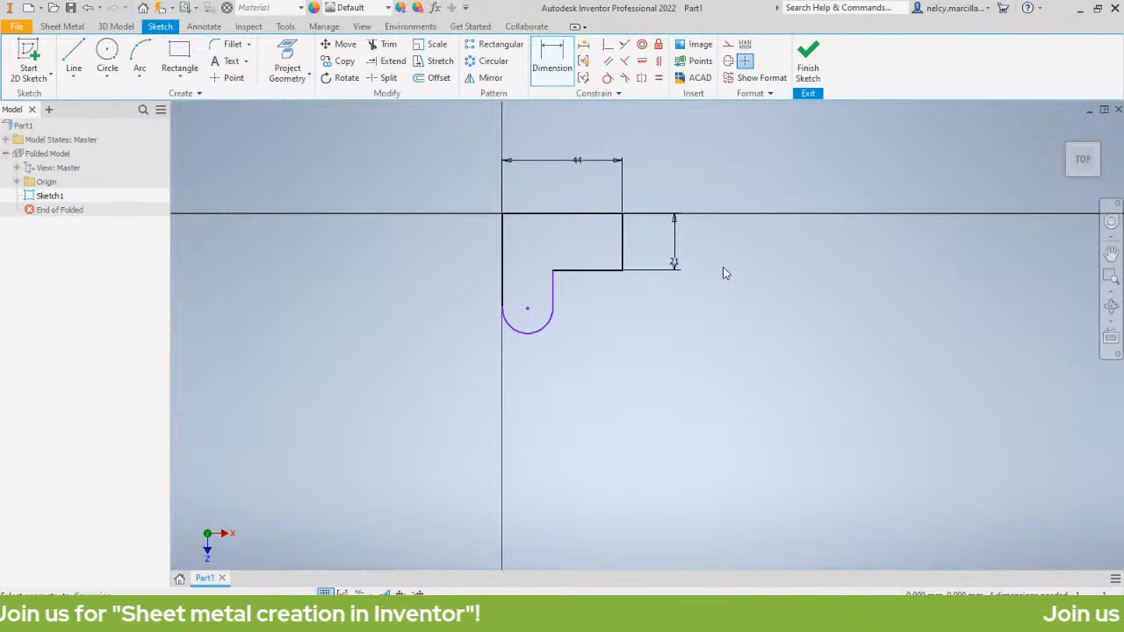
Dimension the vertical distance from the profile's top edge to the arc's centre point as 32 mm
left_click(578, 217)
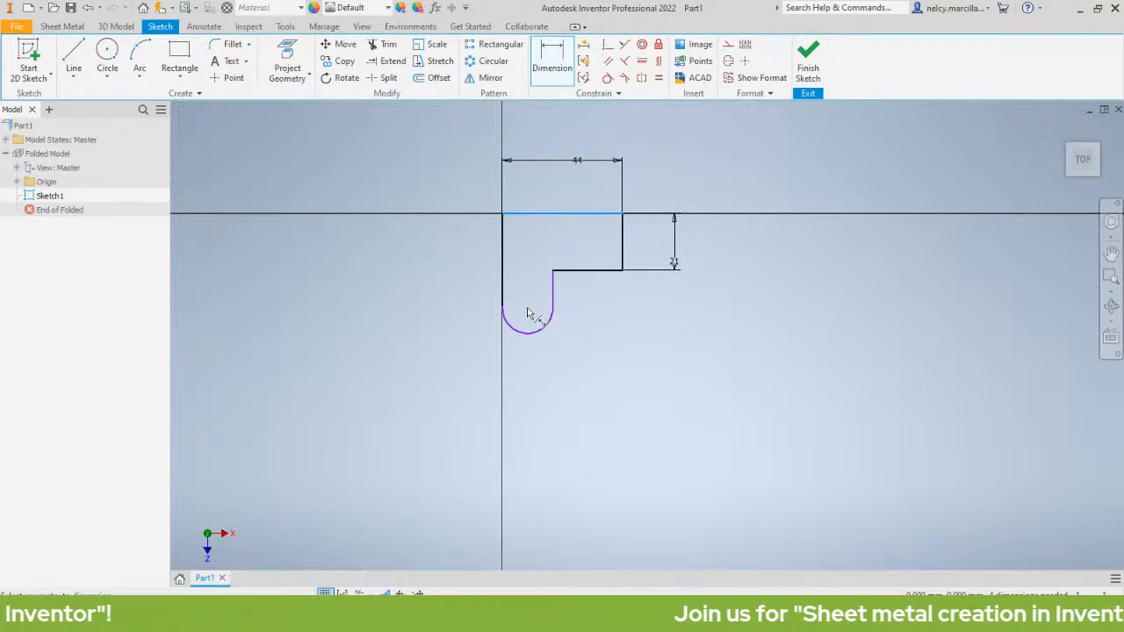
left_click(490, 303)
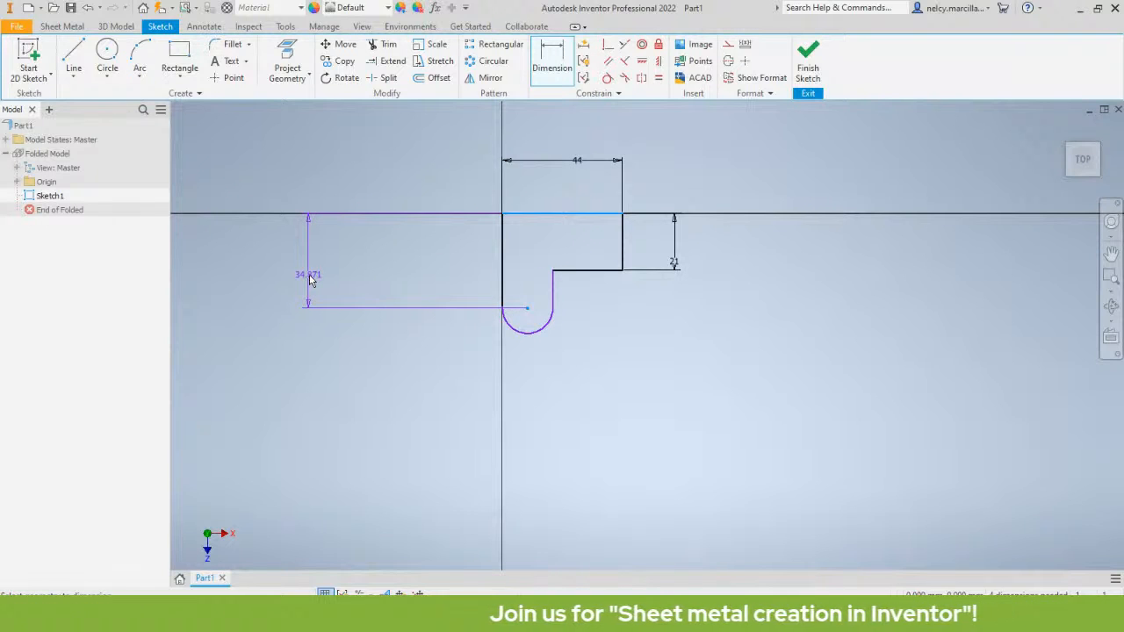
left_click(309, 279)
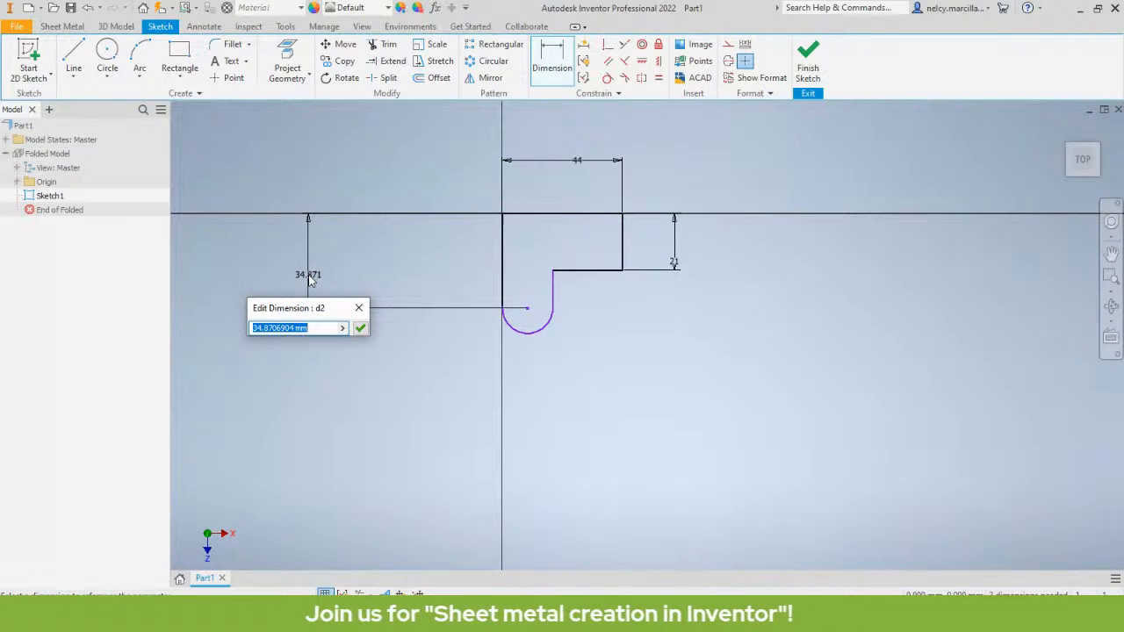
key("Return")
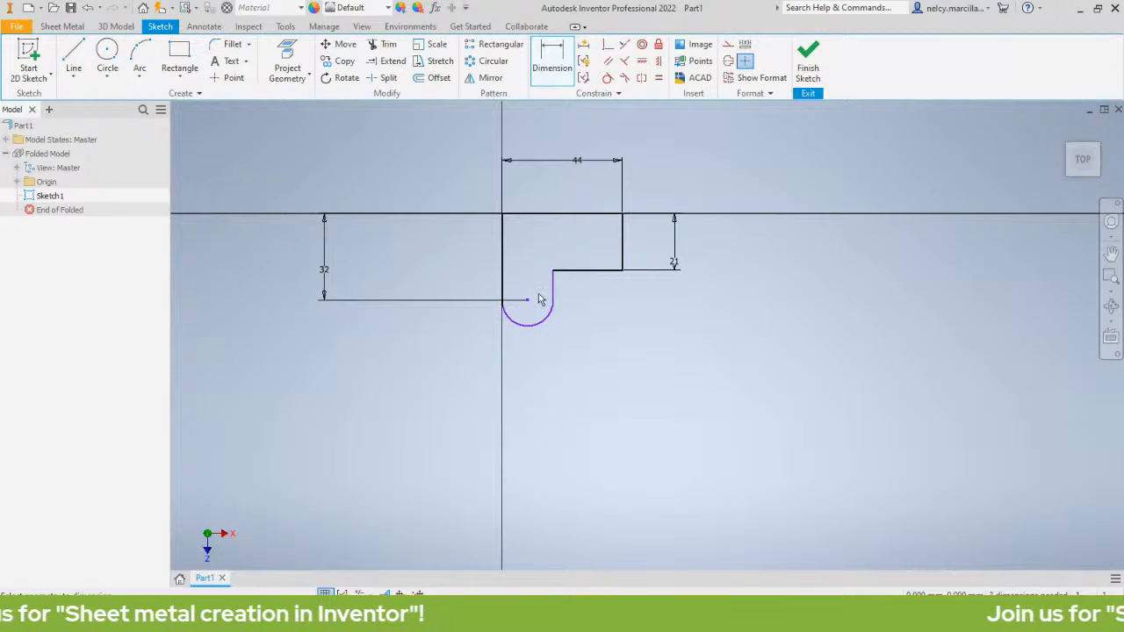
Dimension the radius of the arc at the profile's lower end as 4 mm
scroll(587, 378, "down", 6)
scroll(551, 302, "up", 5)
mouse_move(586, 253)
middle_mouse_down()
mouse_move(614, 327)
mouse_move(625, 266)
mouse_move(629, 294)
middle_mouse_up()
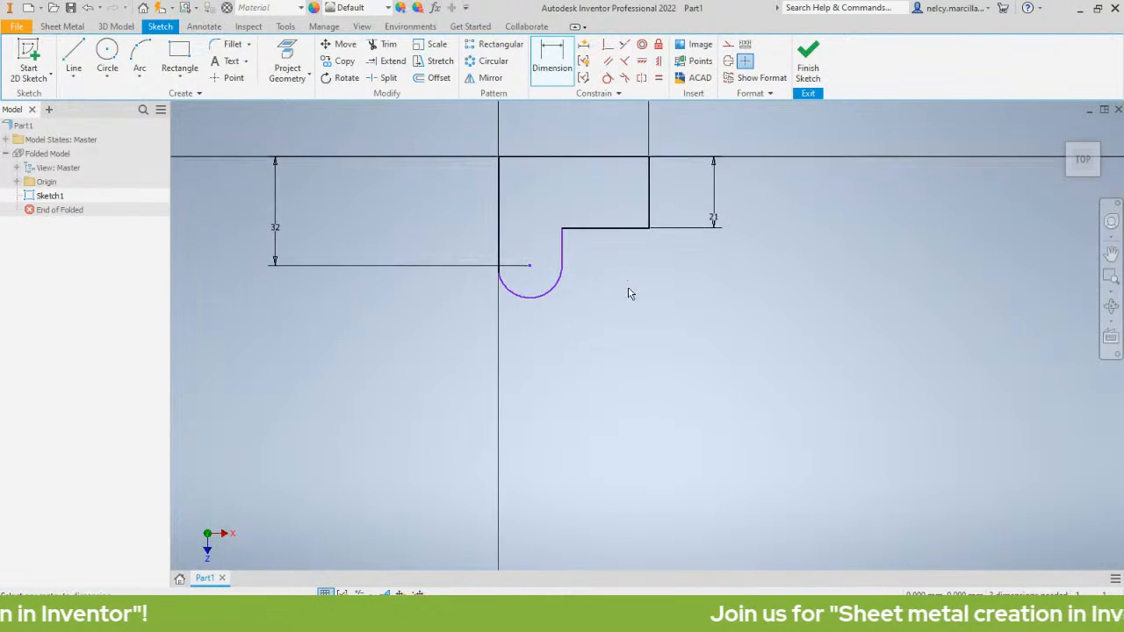
left_click(542, 298)
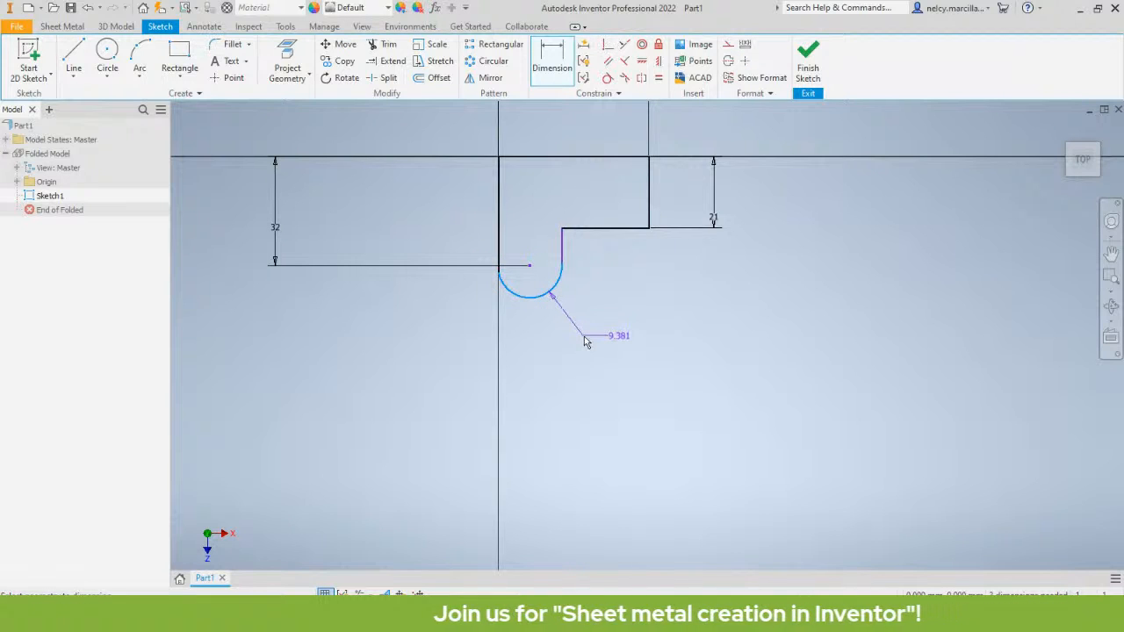
left_click(584, 337)
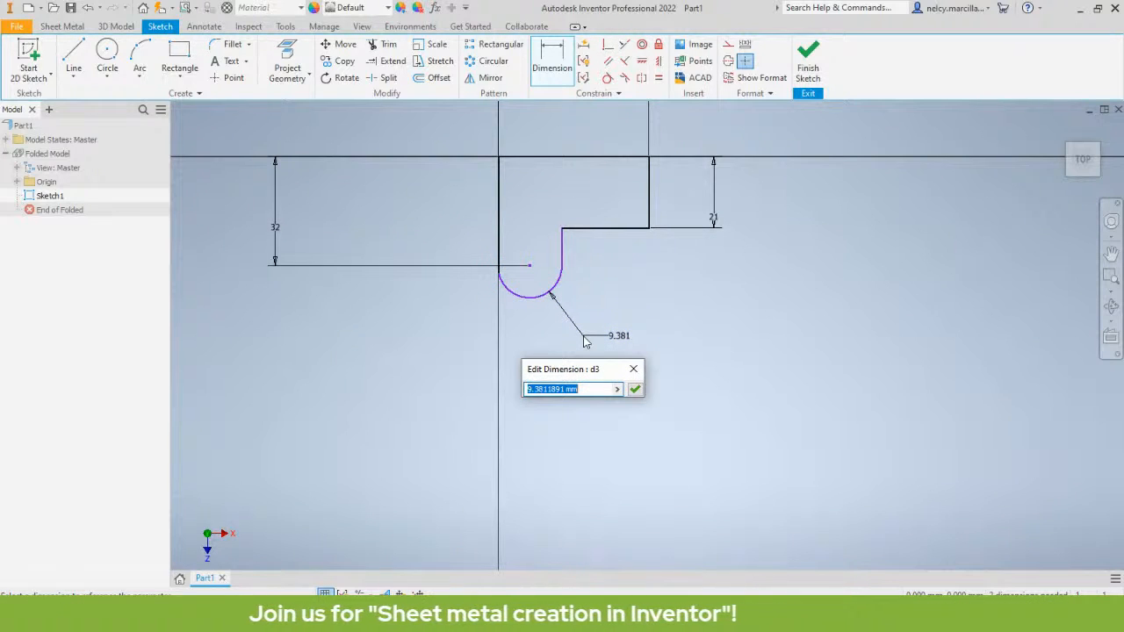
type("4")
key("Return")
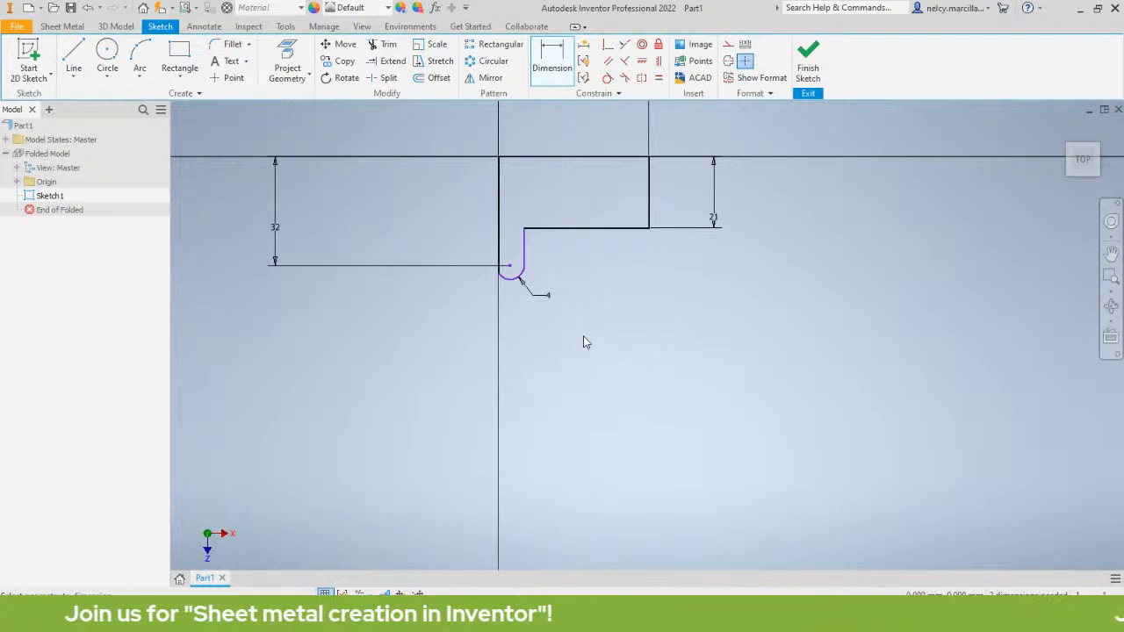
Pull the 4 mm radius arc in several directions to test how freely it still moves
scroll(569, 273, "up", 5)
middle_click_drag(562, 243, 783, 342)
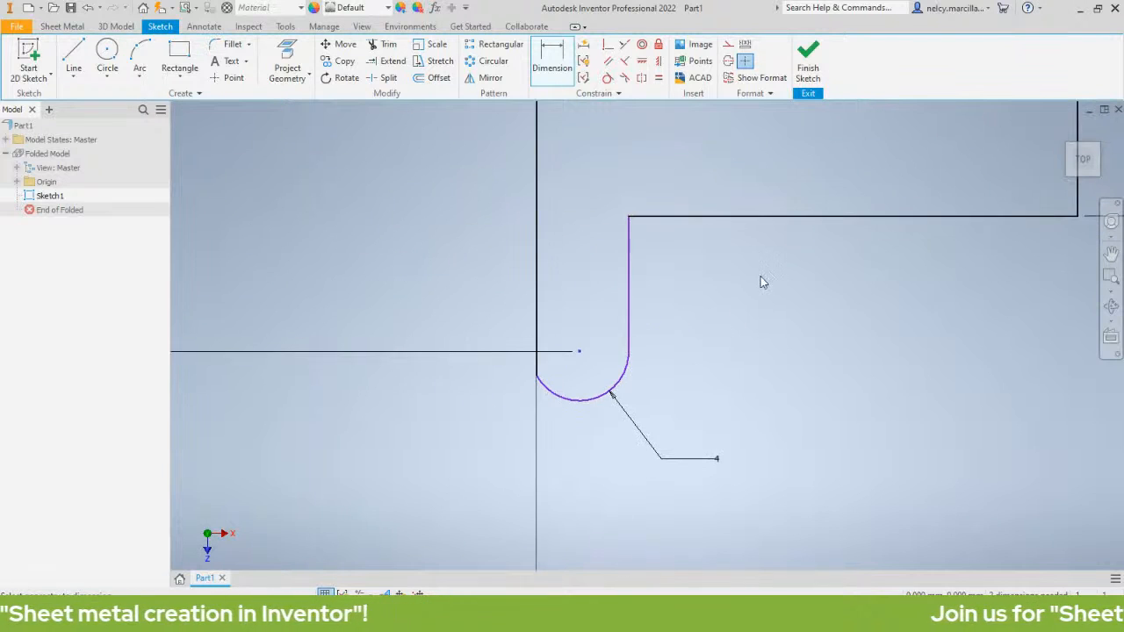
scroll(758, 278, "down", 4)
mouse_move(761, 282)
middle_mouse_down()
mouse_move(765, 313)
mouse_move(690, 317)
middle_mouse_up()
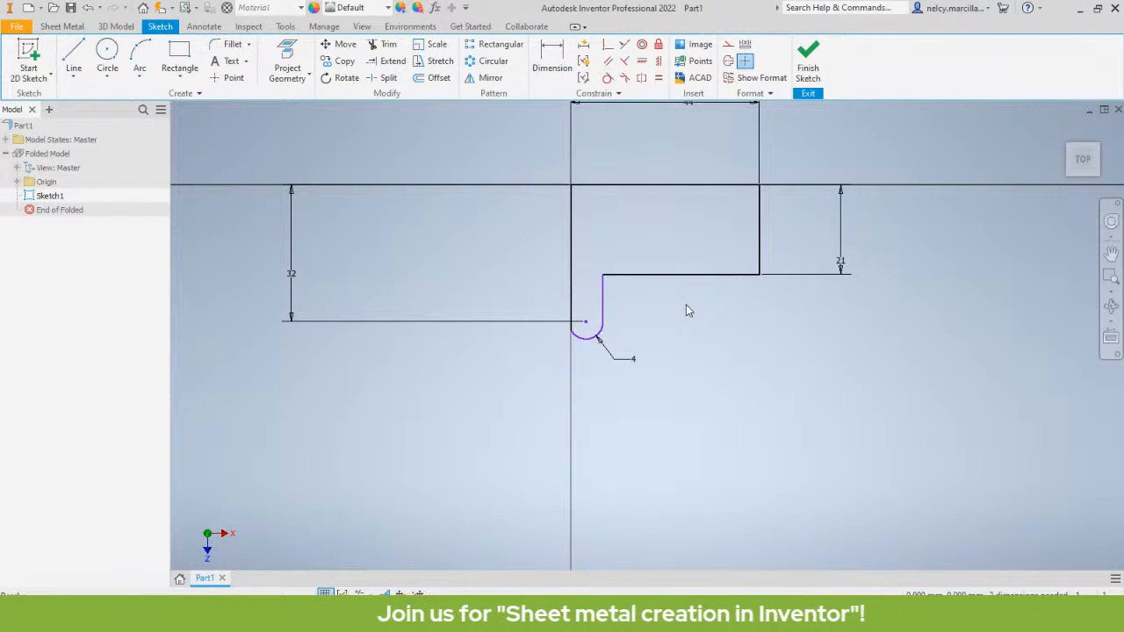
scroll(686, 305, "up", 6)
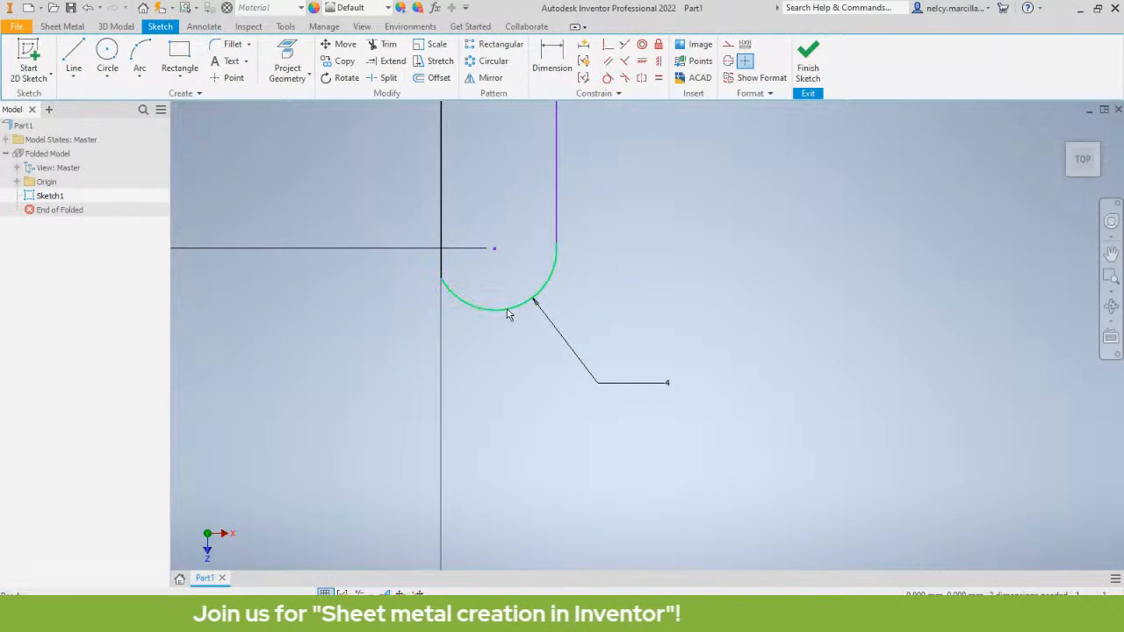
mouse_move(508, 315)
left_mouse_down()
mouse_move(565, 459)
mouse_move(556, 396)
mouse_move(502, 364)
mouse_move(654, 389)
mouse_move(377, 346)
mouse_move(519, 352)
mouse_move(593, 331)
mouse_move(475, 346)
left_mouse_up()
scroll(689, 334, "down", 4)
scroll(707, 318, "up", 2)
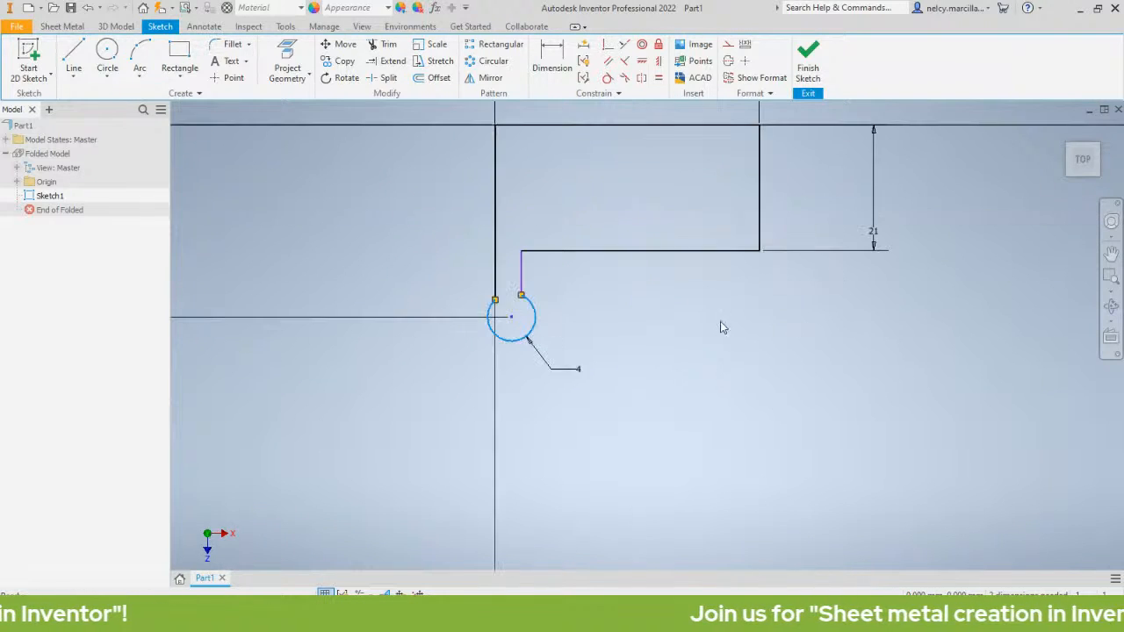
mouse_move(616, 305)
middle_mouse_down()
mouse_move(712, 280)
mouse_move(641, 283)
middle_mouse_up()
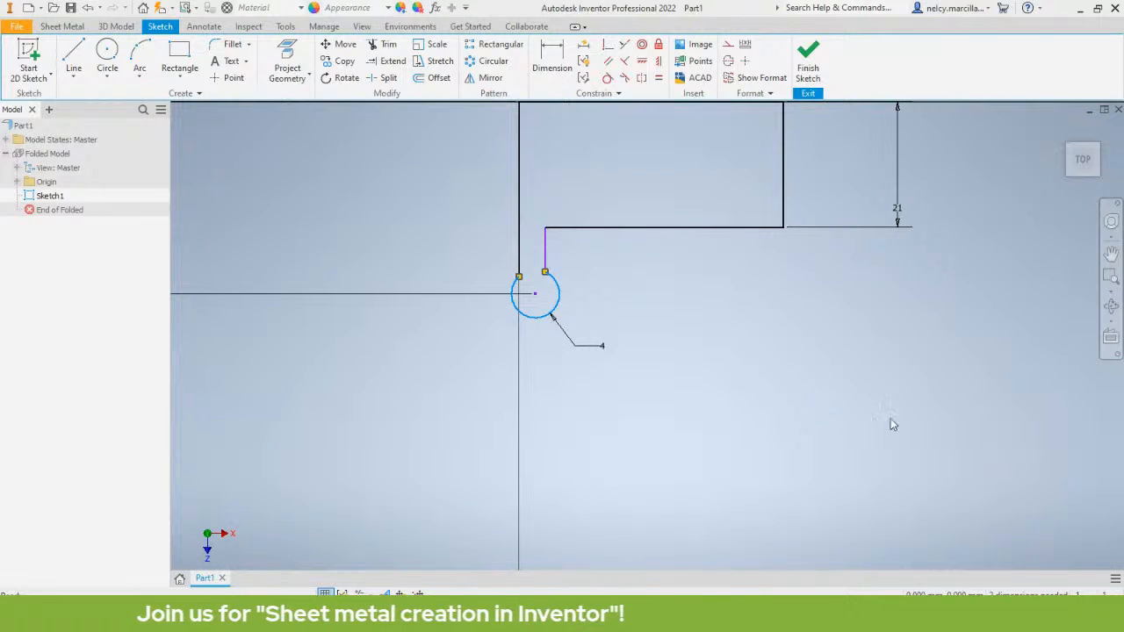
mouse_move(555, 299)
left_mouse_down()
mouse_move(603, 367)
mouse_move(594, 320)
mouse_move(525, 318)
mouse_move(571, 344)
mouse_move(563, 335)
left_mouse_up()
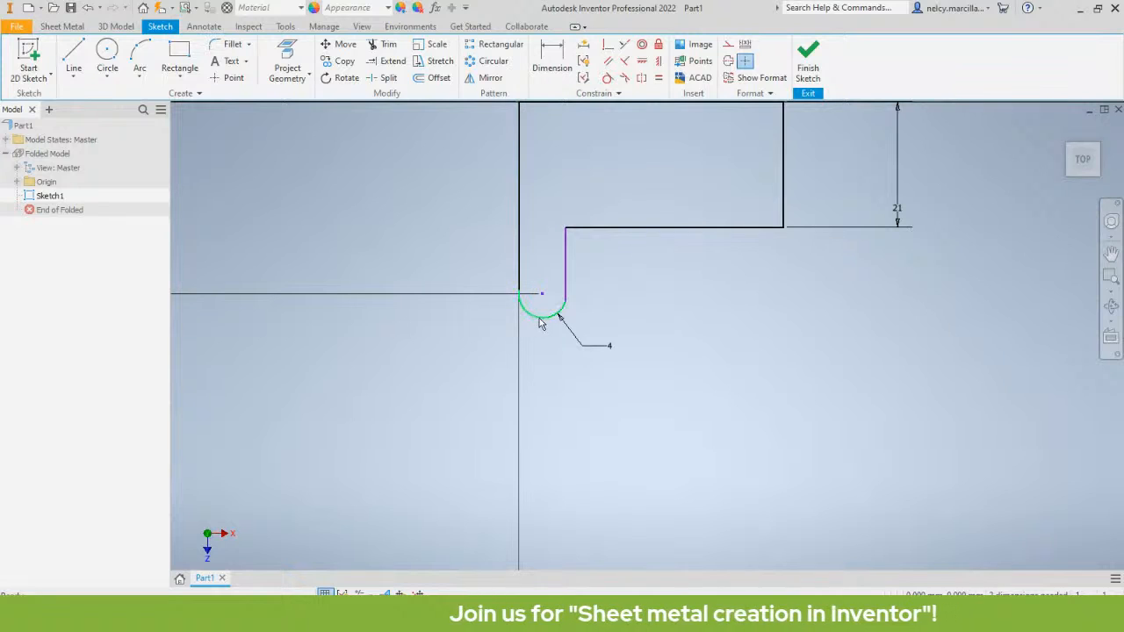
mouse_move(539, 318)
left_mouse_down()
mouse_move(555, 347)
mouse_move(583, 344)
mouse_move(524, 320)
left_mouse_up()
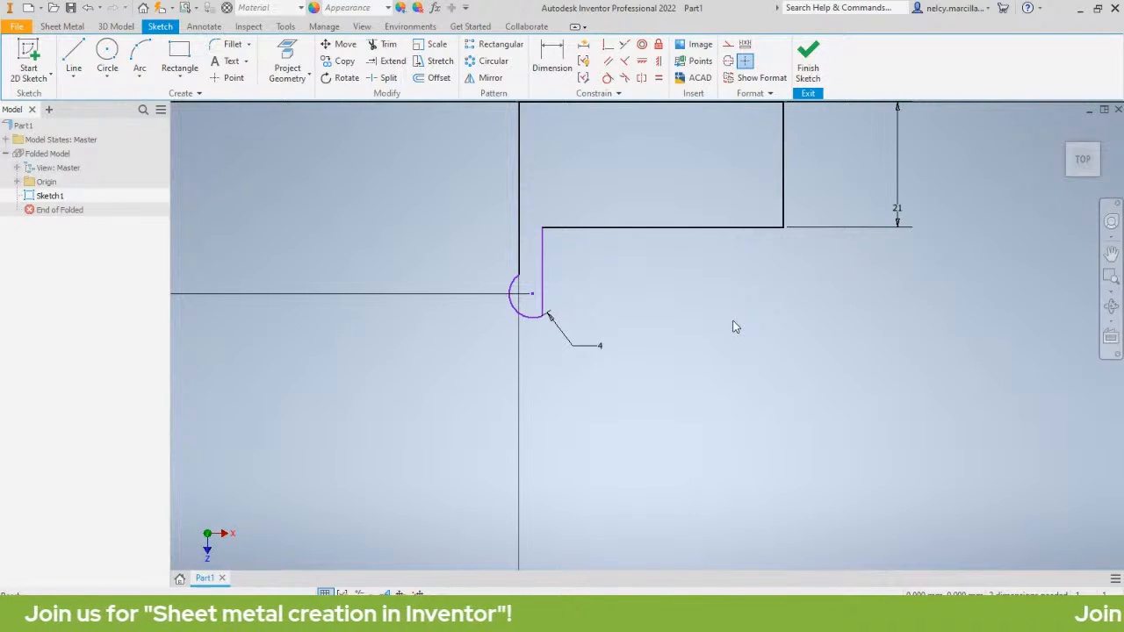
Apply tangent constraints between the arc and both adjoining vertical lines at the profile's lower end
scroll(638, 283, "down", 2)
scroll(602, 271, "up", 3)
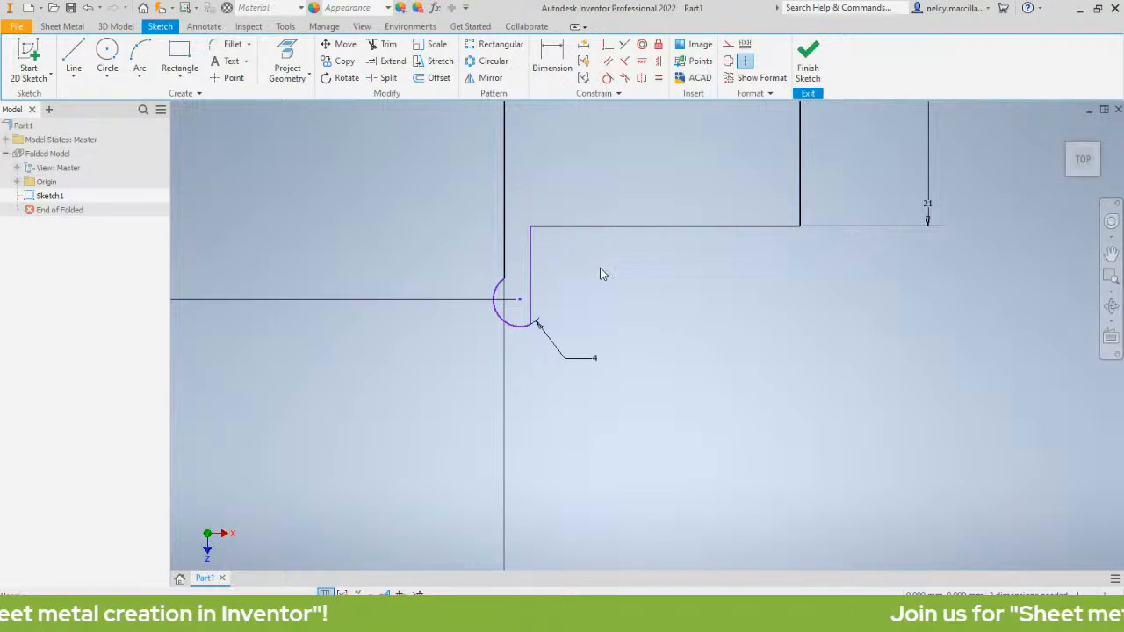
middle_click_drag(615, 233, 593, 226)
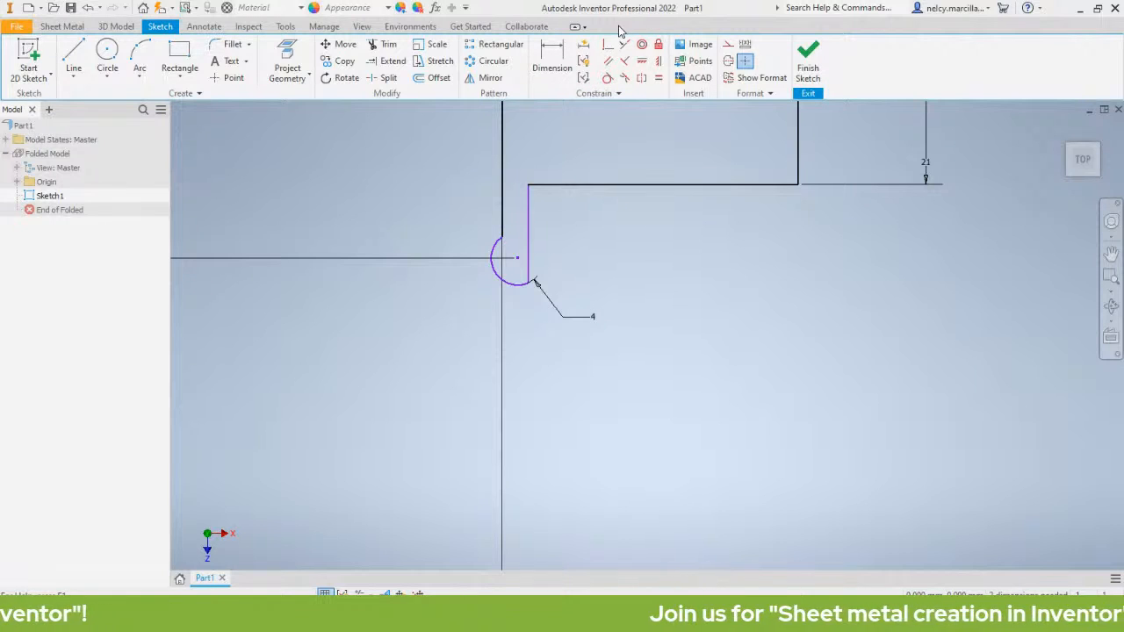
left_click(607, 78)
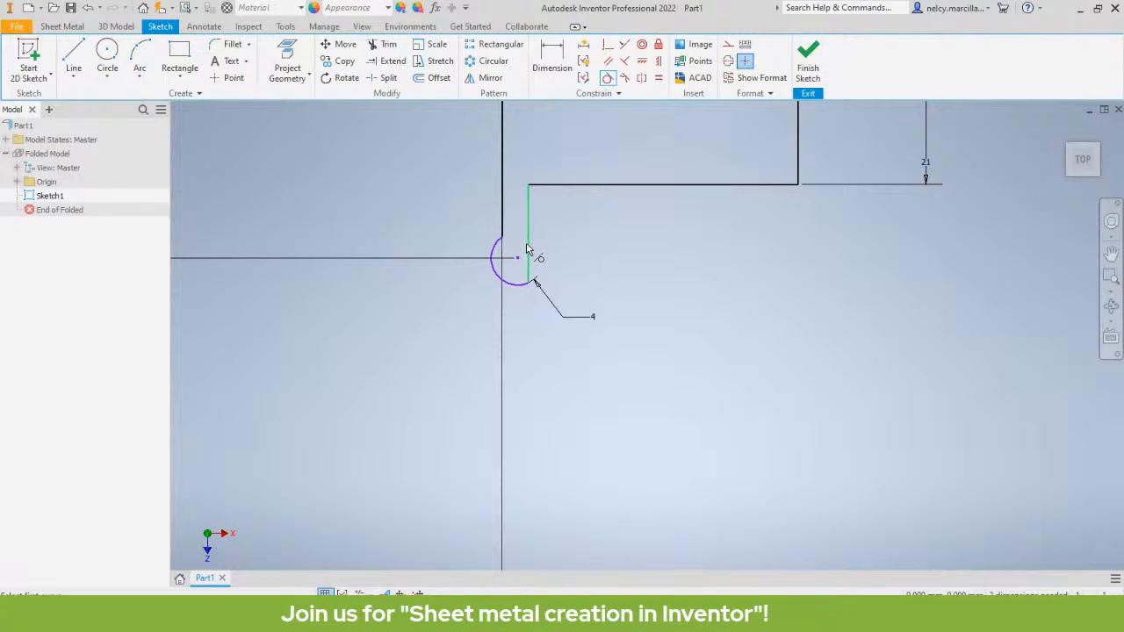
left_click(519, 284)
left_click(519, 284)
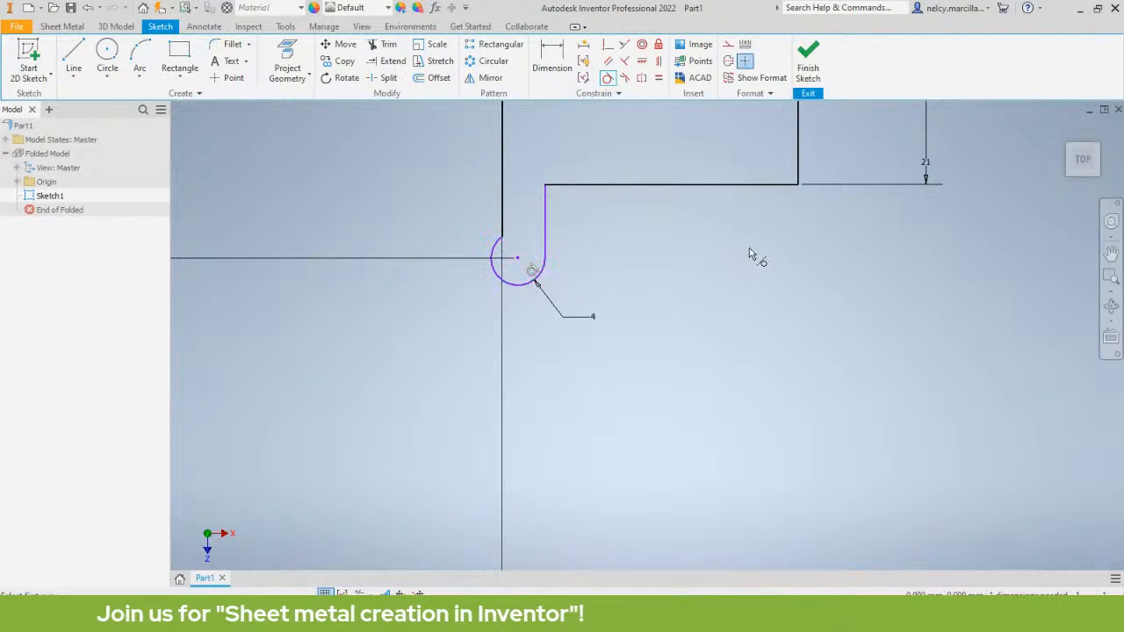
left_click(503, 203)
left_click(494, 260)
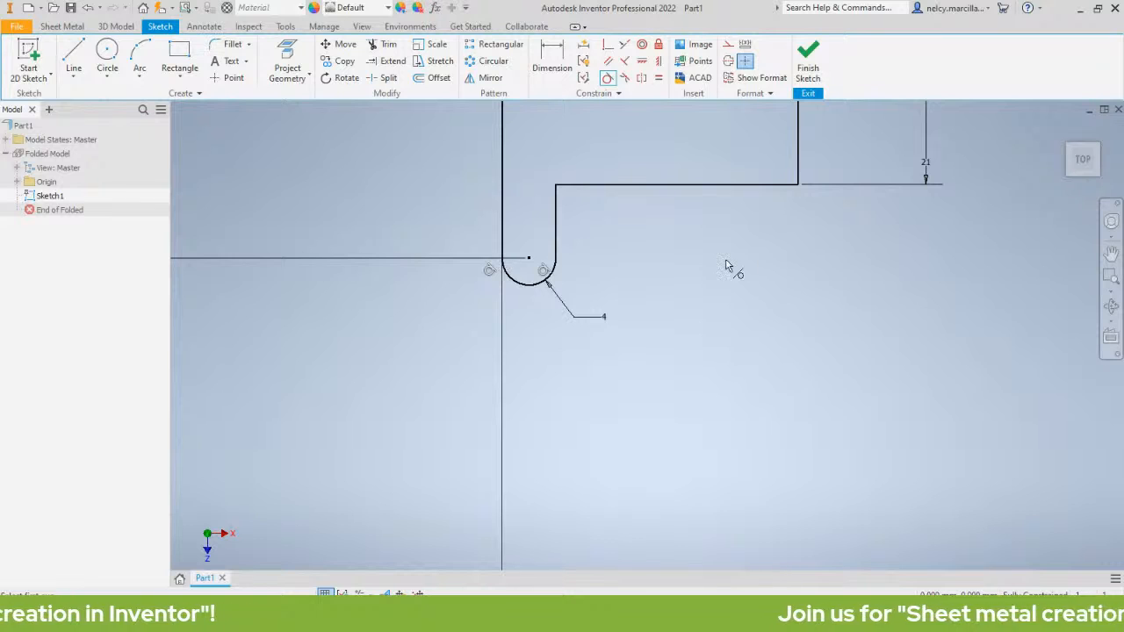
scroll(728, 266, "down", 2)
middle_click_drag(721, 243, 665, 285)
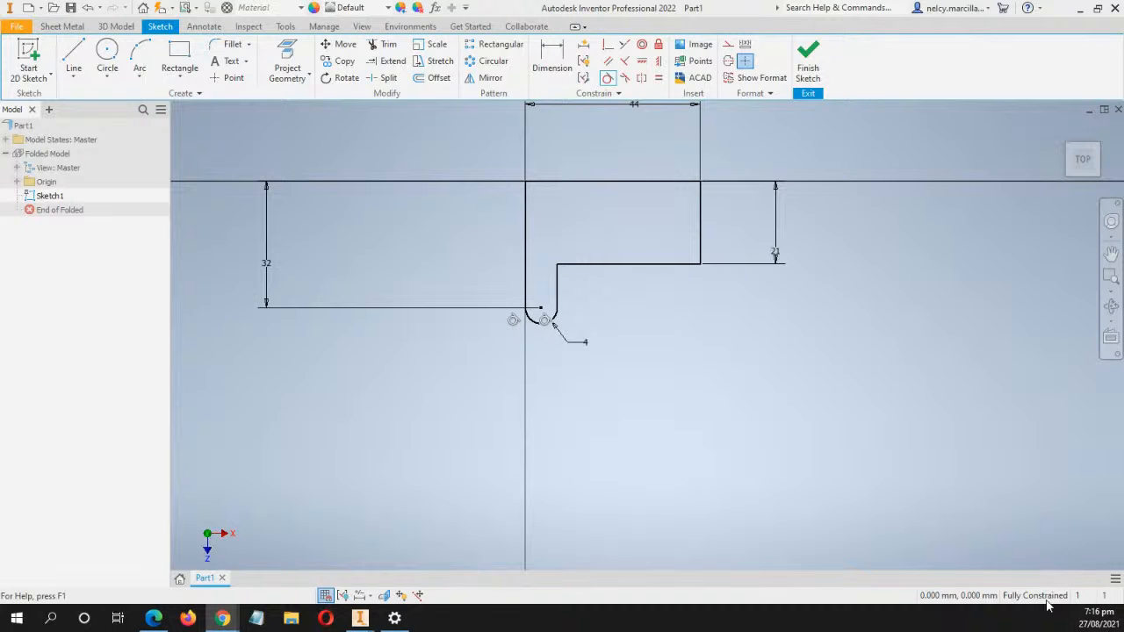
Draw a 3 mm diameter centre-point circle on the 4 mm arc's centre and finish the sketch
scroll(587, 311, "up", 3)
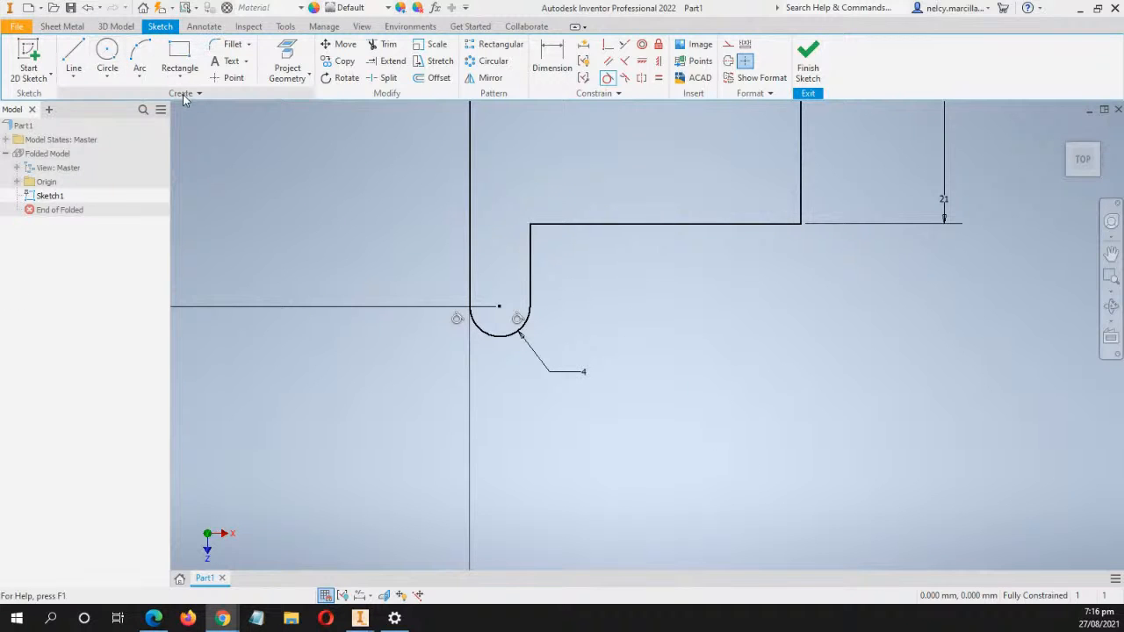
left_click(112, 71)
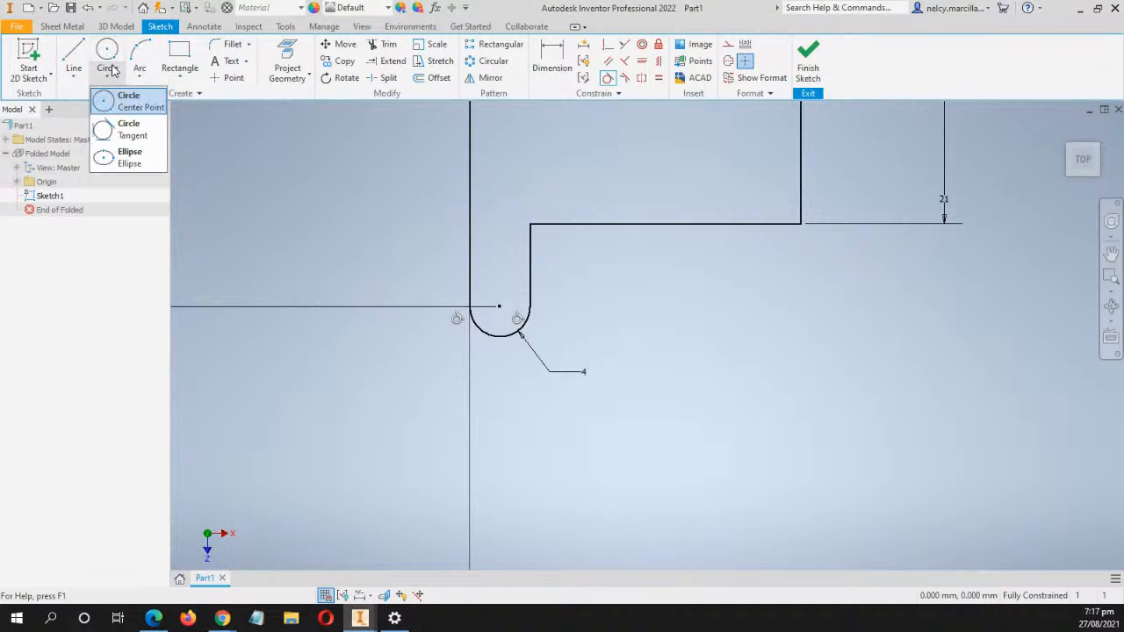
left_click(145, 103)
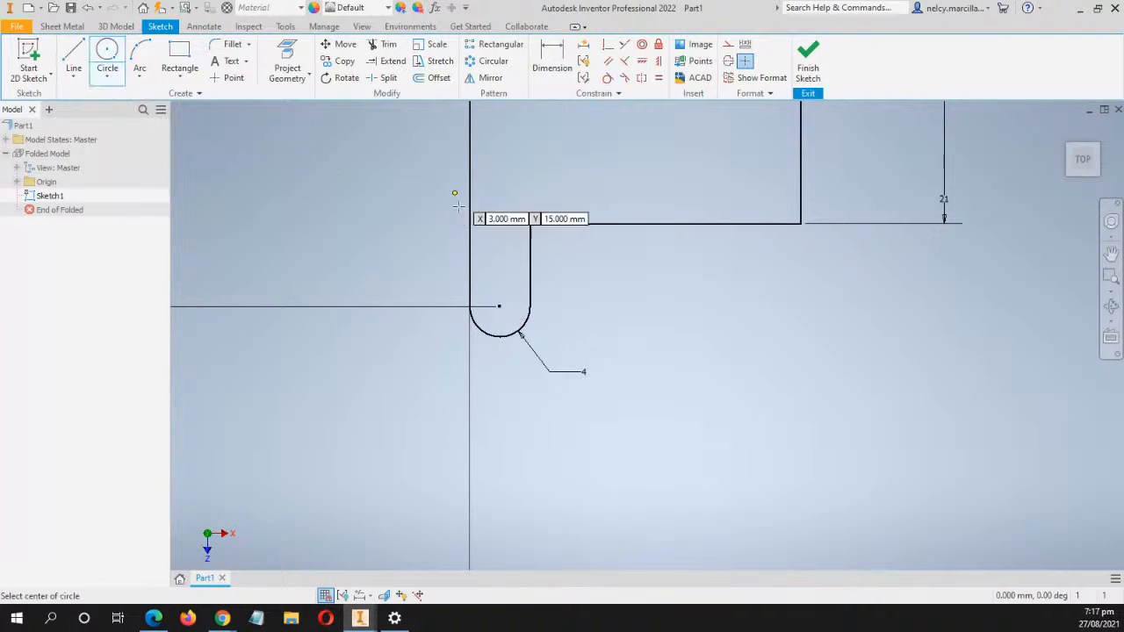
left_click(499, 307)
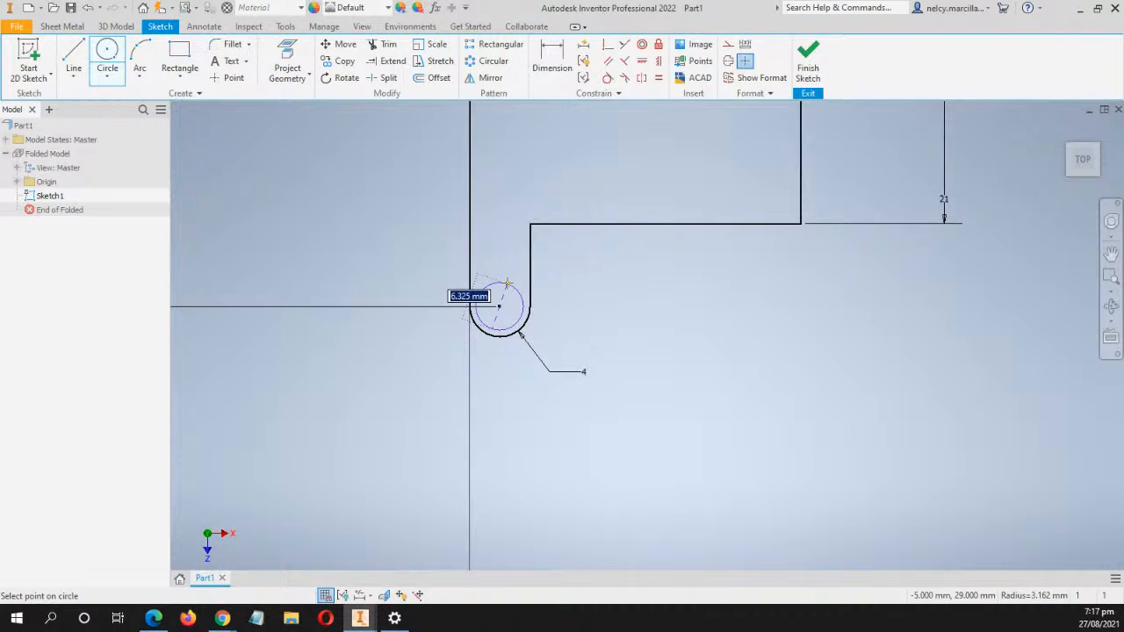
type("3")
key("Return")
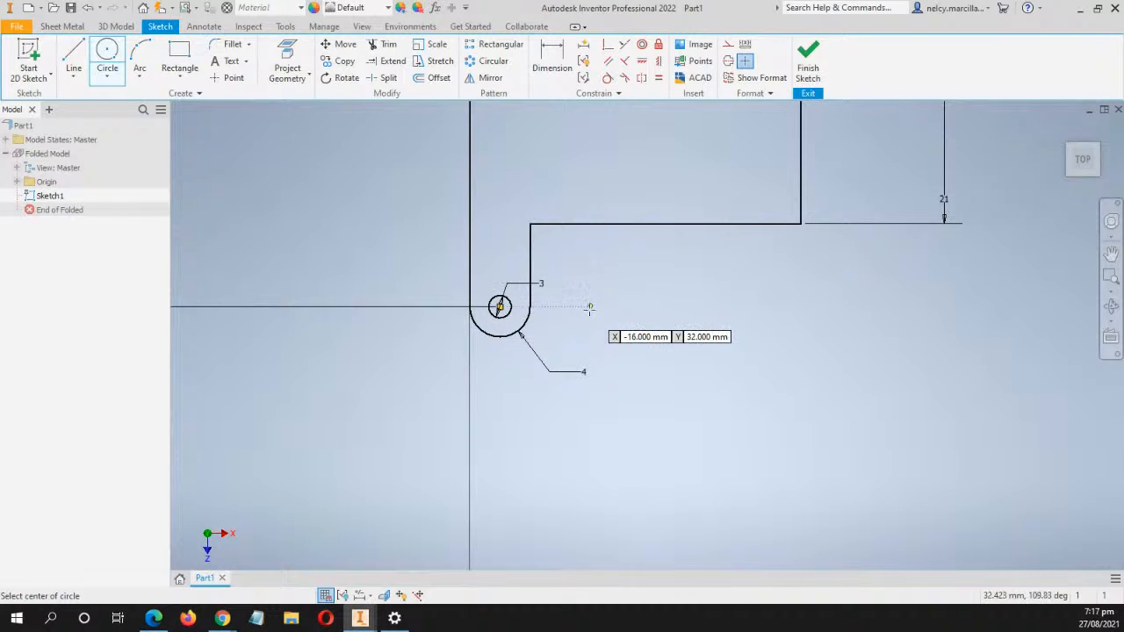
scroll(588, 308, "down", 3)
scroll(640, 295, "down", 2)
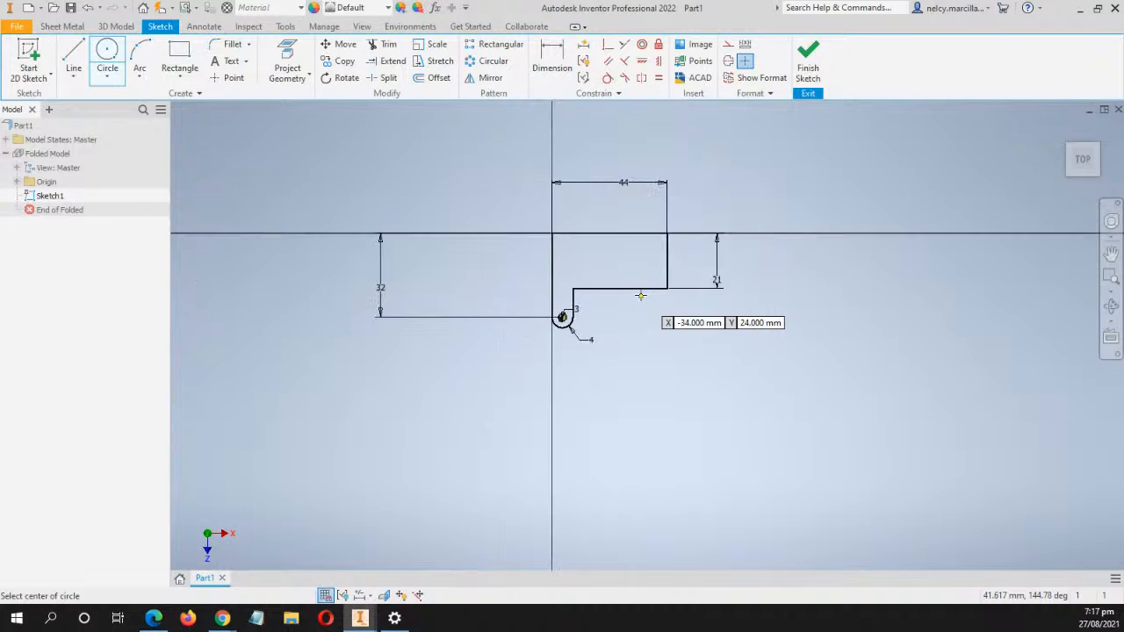
left_click(809, 61)
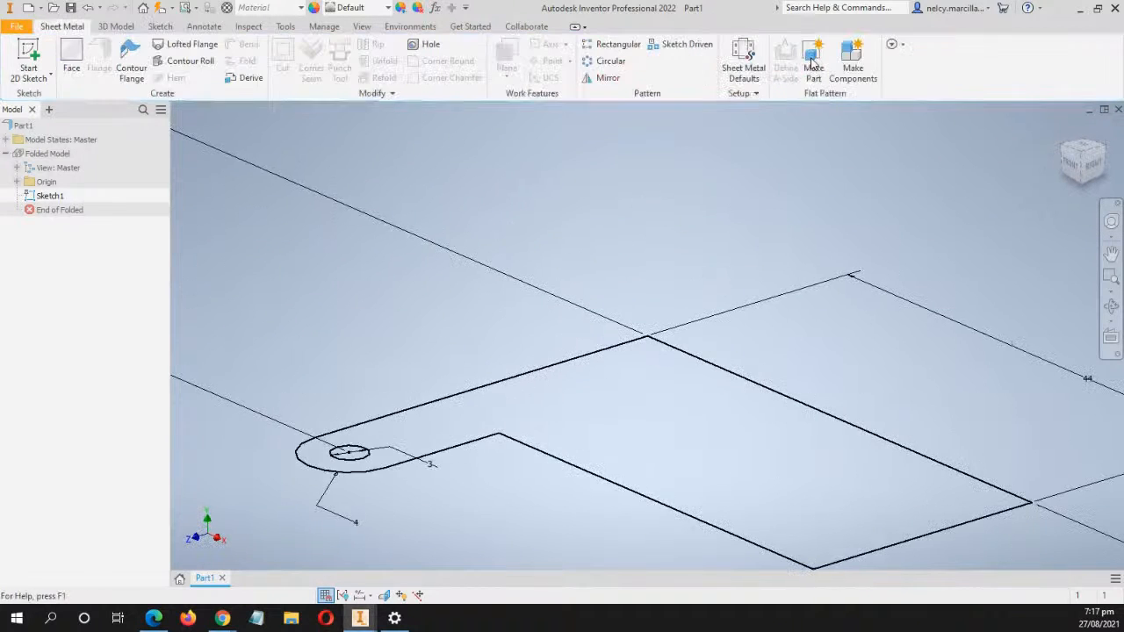
Create a sheet metal face from the closed profile around the hole, following the default rule and offsetting the thickness upward
scroll(810, 258, "up", 2)
scroll(834, 290, "down", 5)
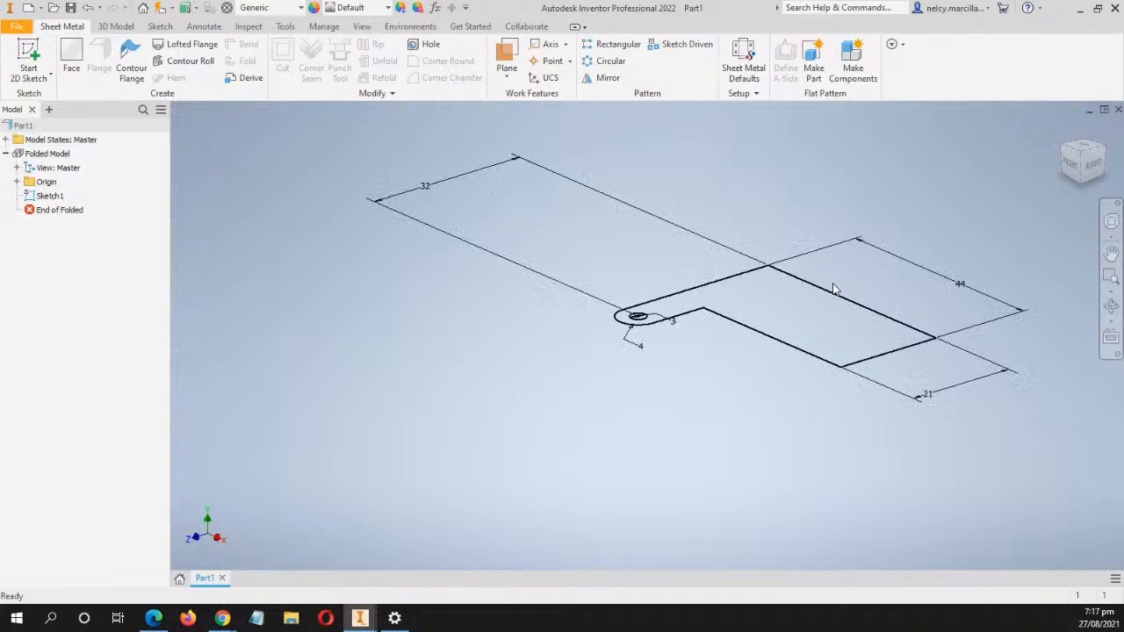
middle_click_drag(927, 269, 841, 268)
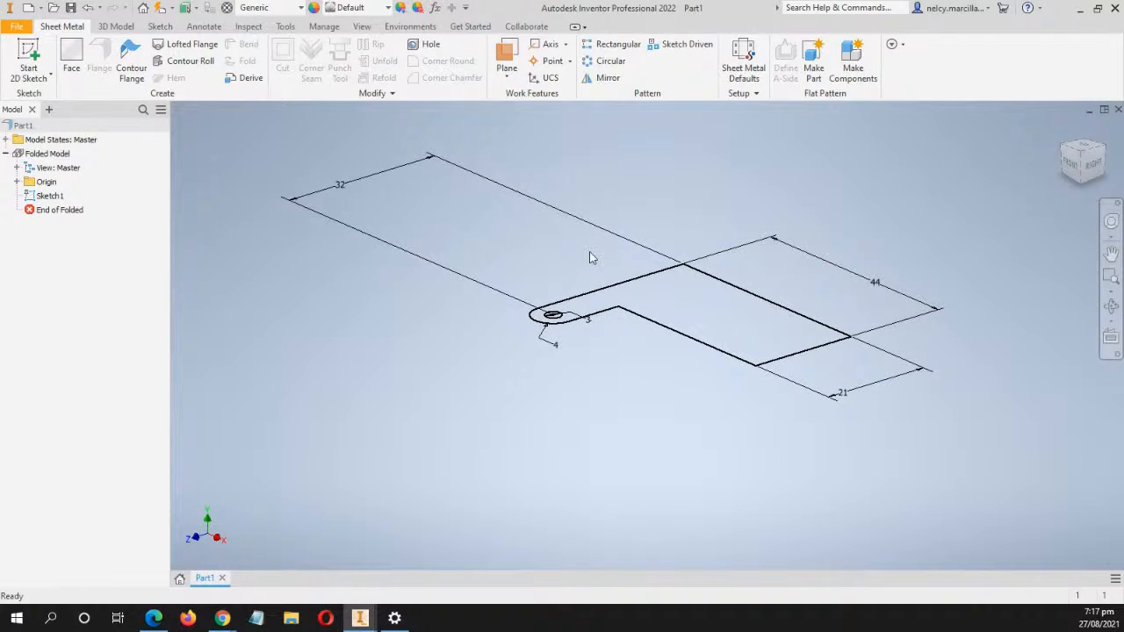
left_click(73, 62)
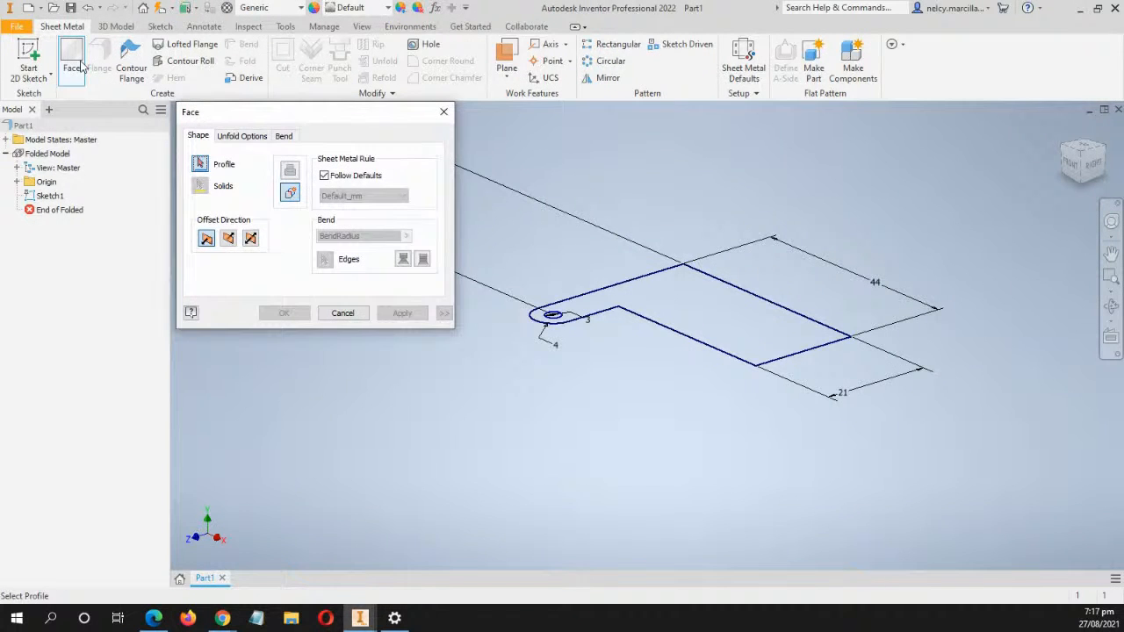
left_click_drag(352, 117, 240, 98)
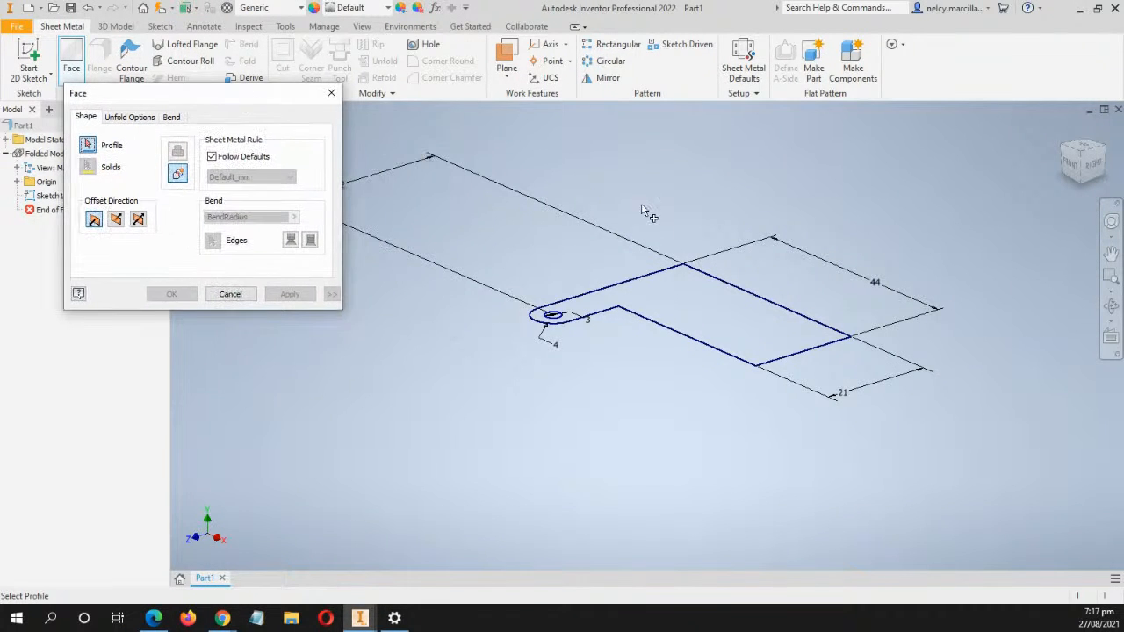
left_click(700, 301)
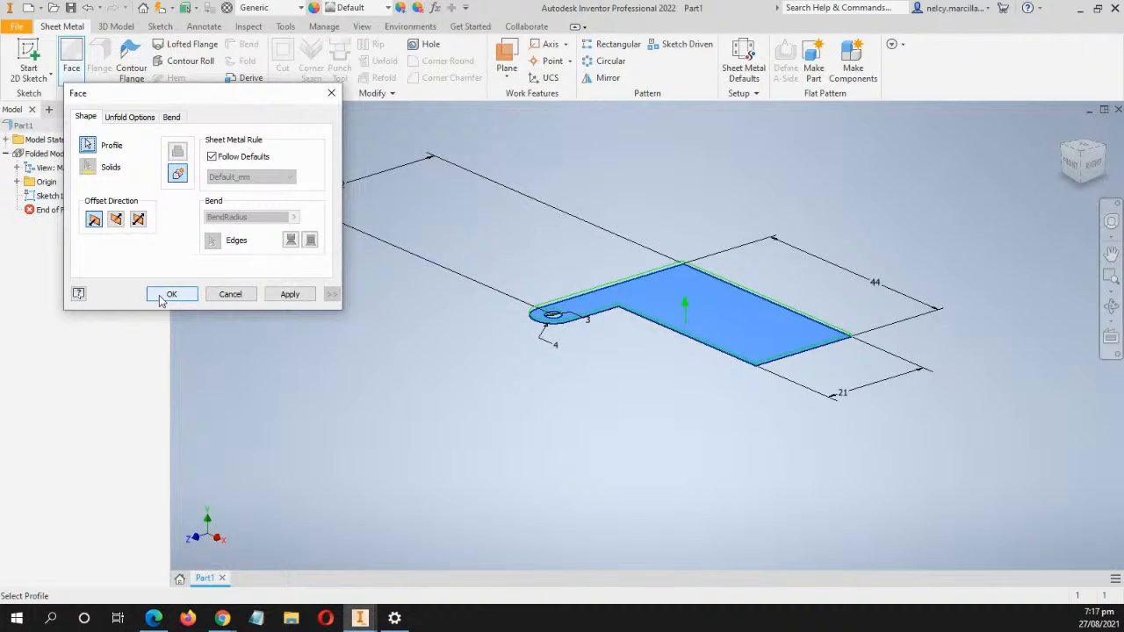
left_click(117, 221)
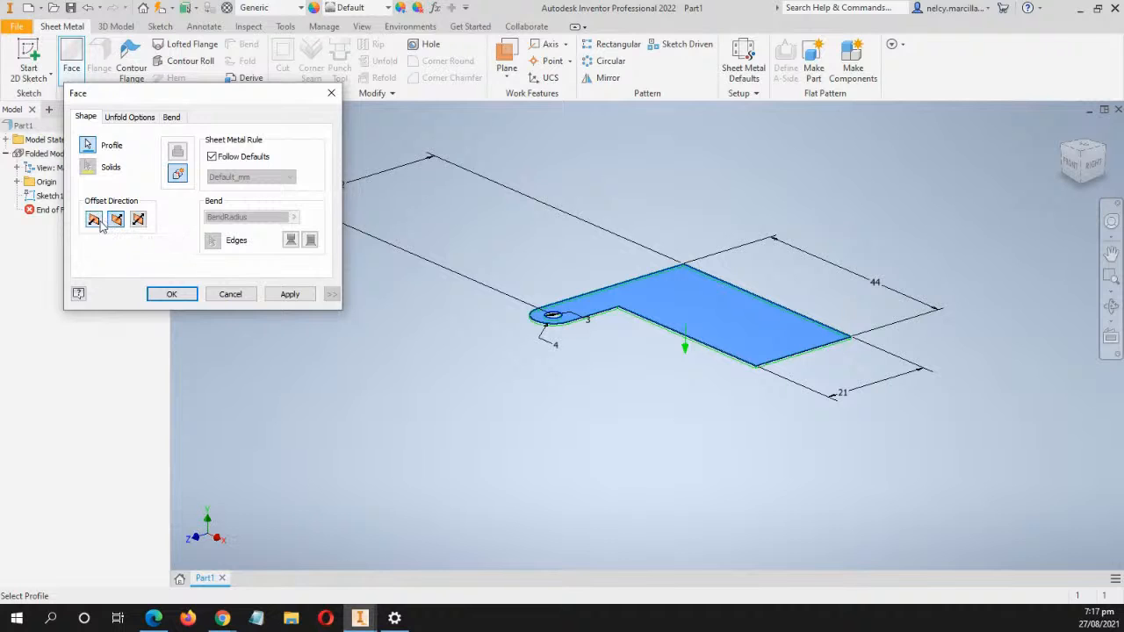
left_click(96, 224)
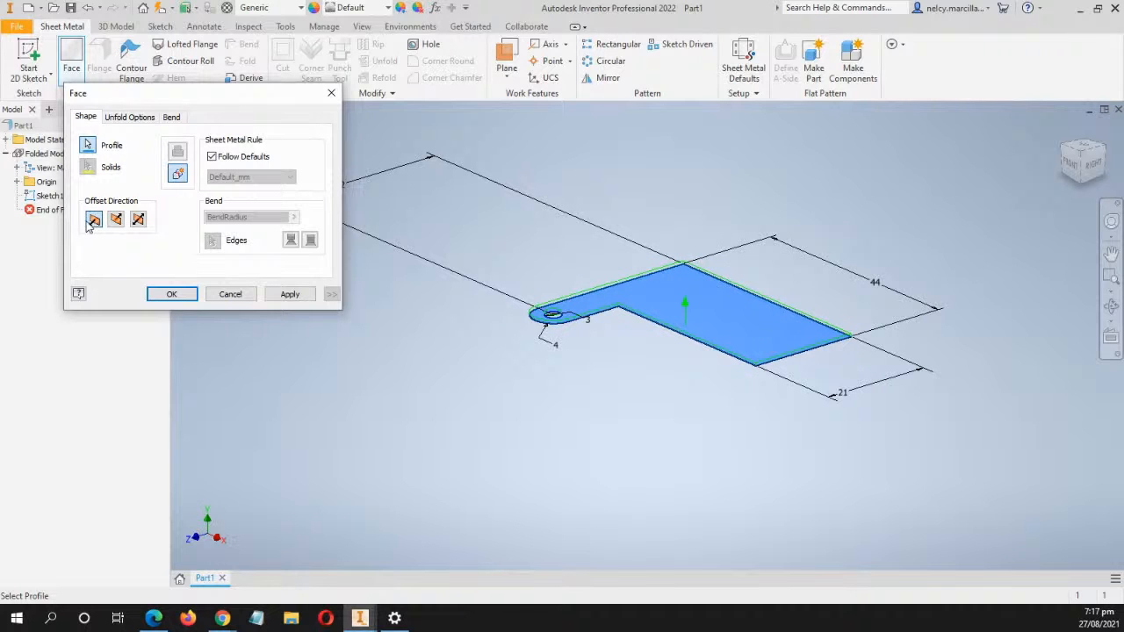
left_click(173, 295)
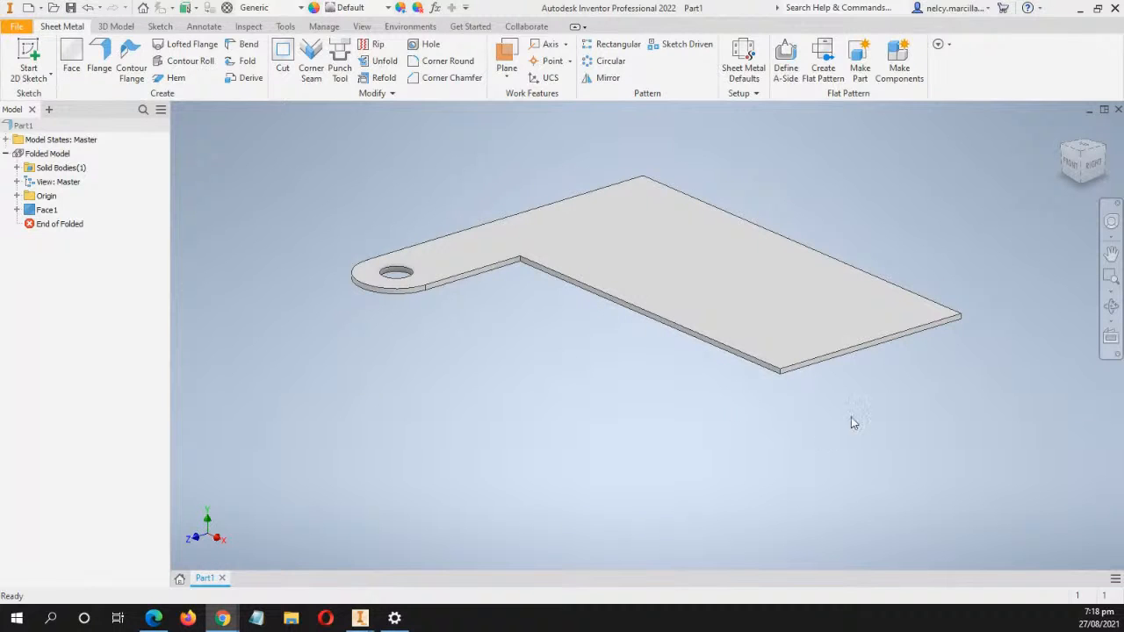
Add a 10 mm high flange at 90° pointing upward along the face's long inner edge beside the rounded tab
middle_click_drag(718, 379, 698, 368)
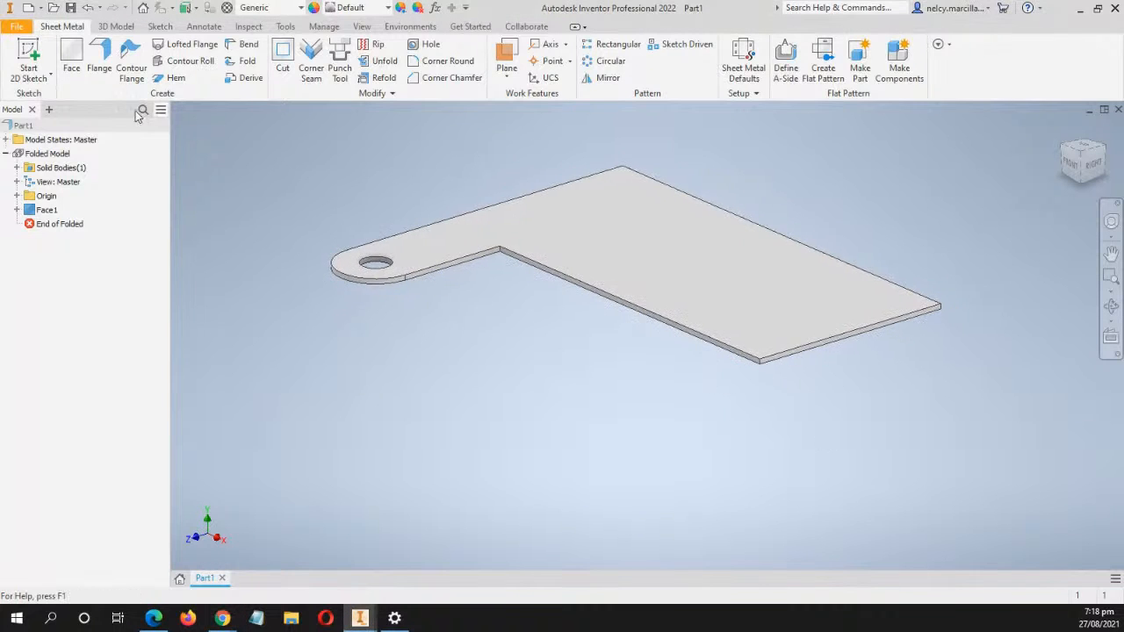
left_click(103, 54)
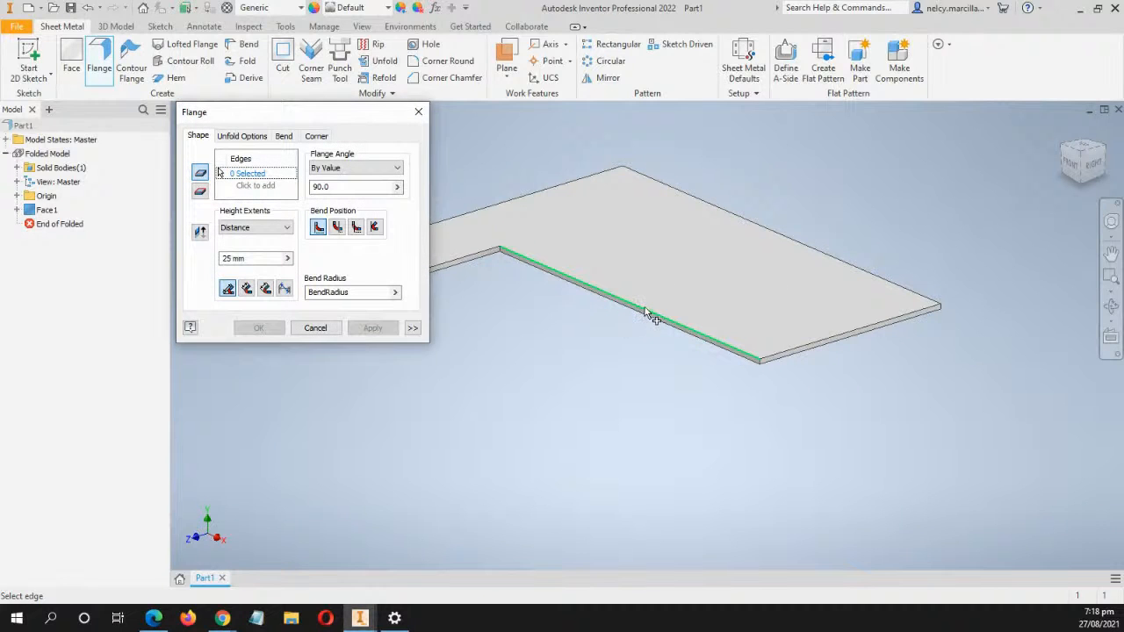
left_click(646, 314)
scroll(620, 237, "down", 3)
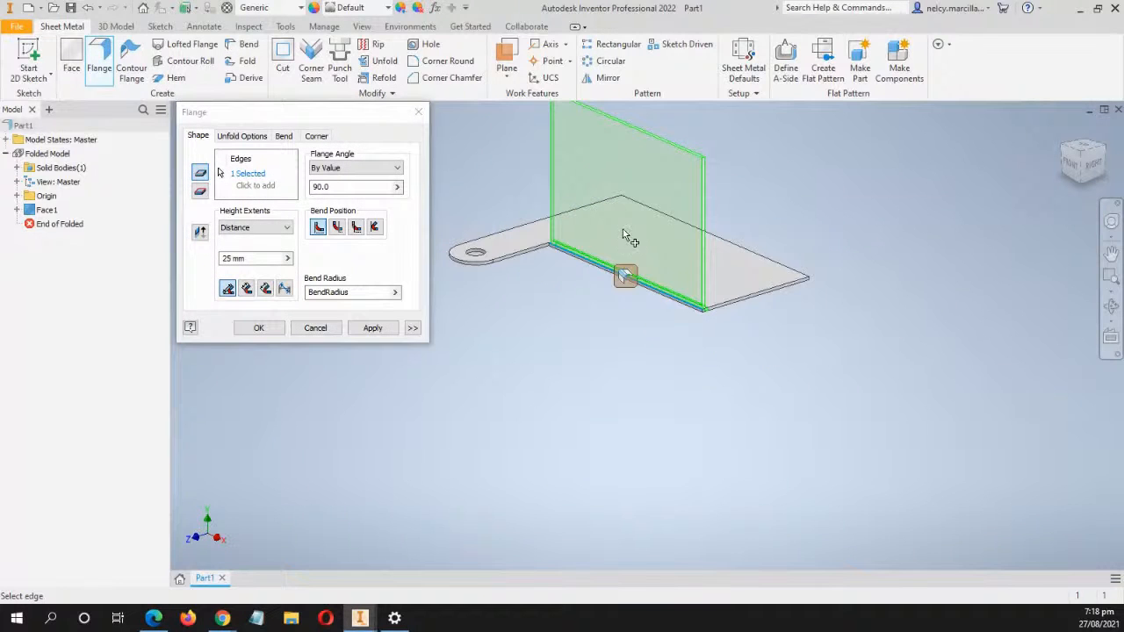
middle_click_drag(760, 217, 753, 258)
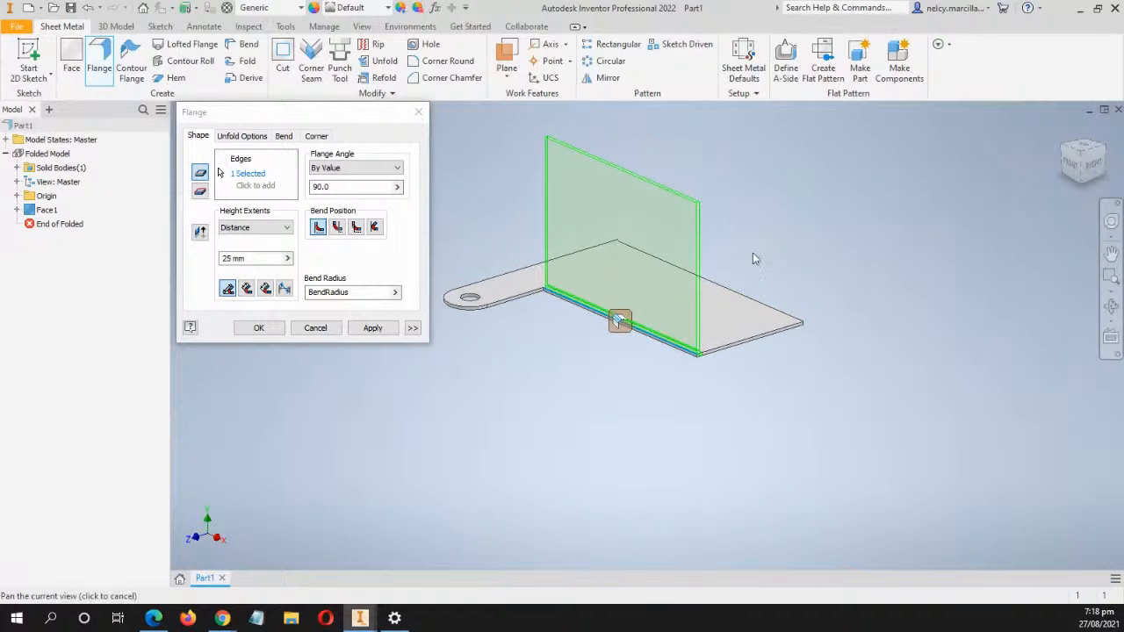
left_click(257, 260)
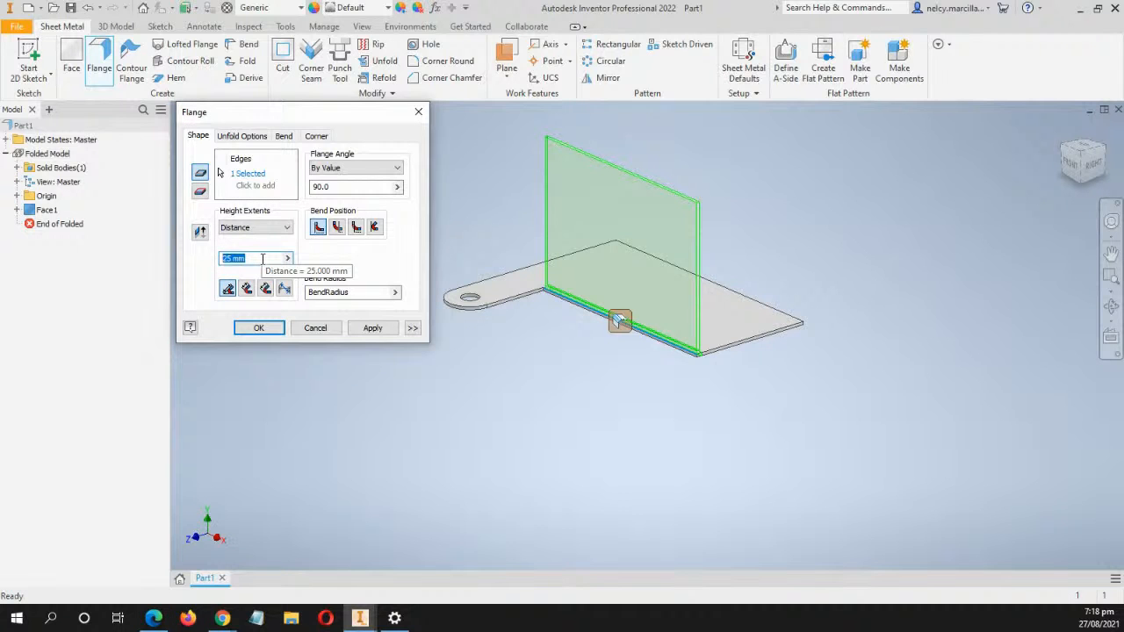
type("10")
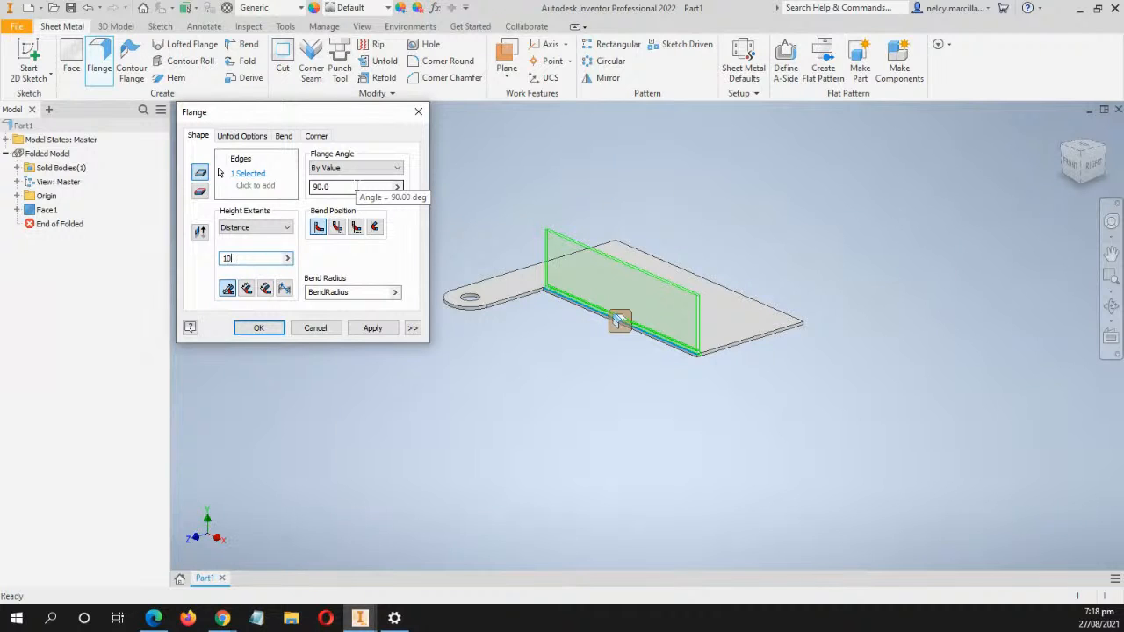
left_click(274, 331)
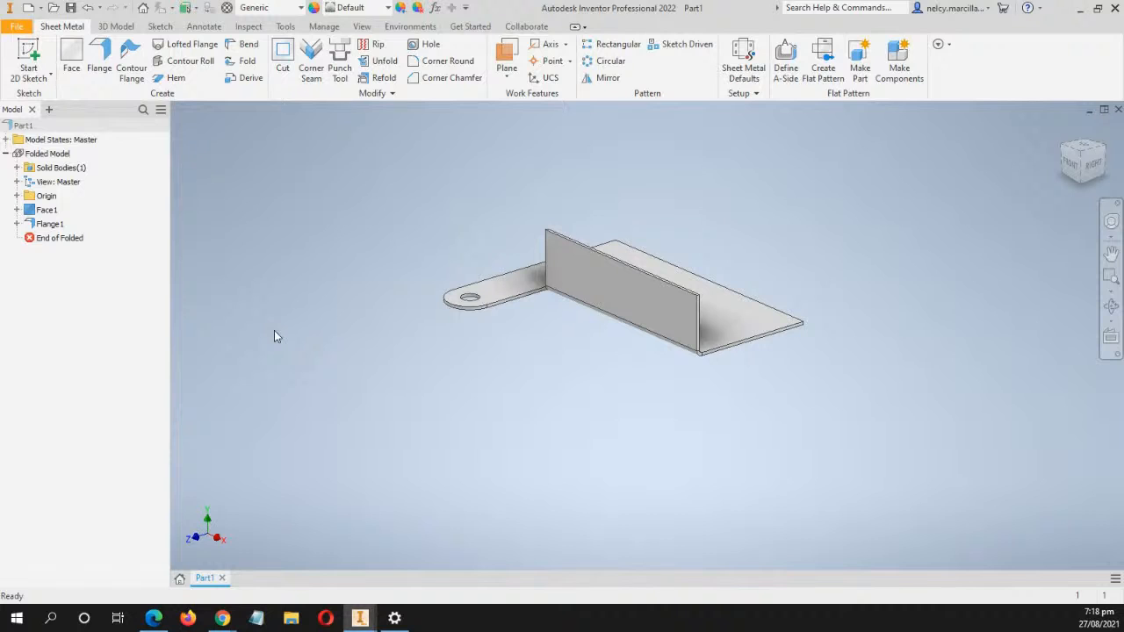
Start a new sketch on the flange's narrow top face and rotate the top view so the tab points down
key("alt+Tab")
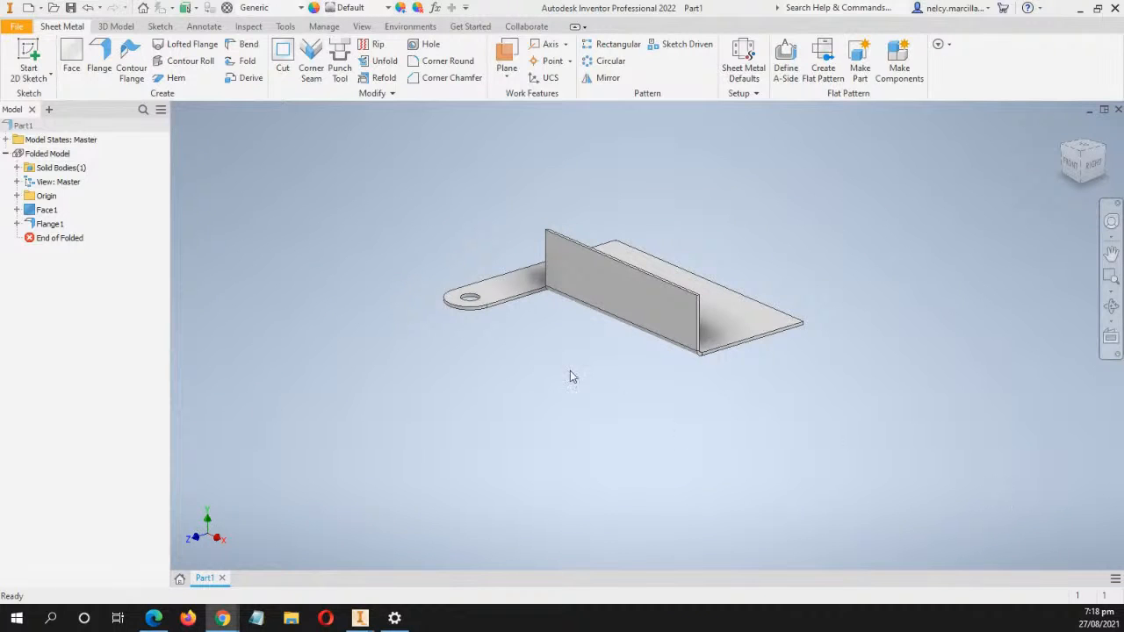
middle_click_drag(507, 336, 515, 378, "shift")
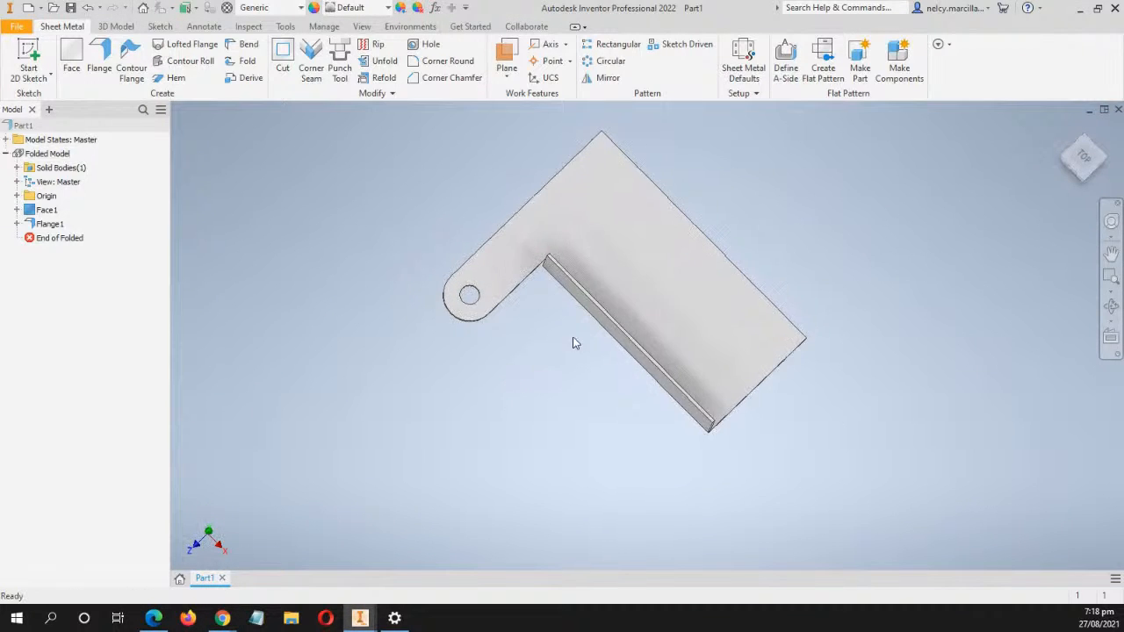
scroll(610, 338, "up", 5)
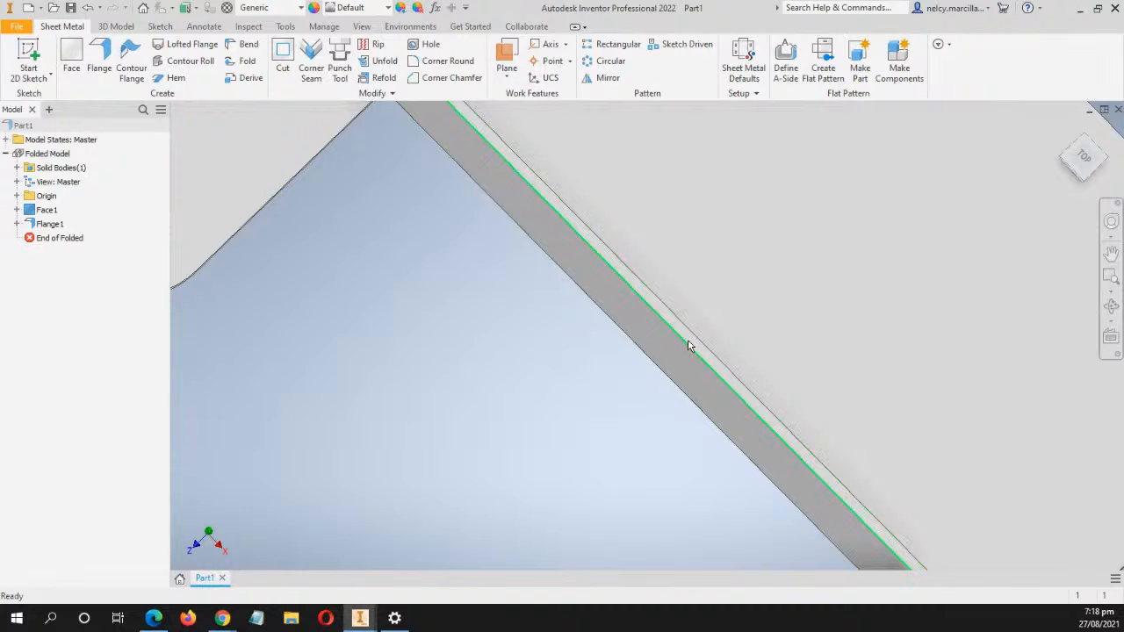
scroll(703, 353, "down", 5)
scroll(694, 349, "up", 5)
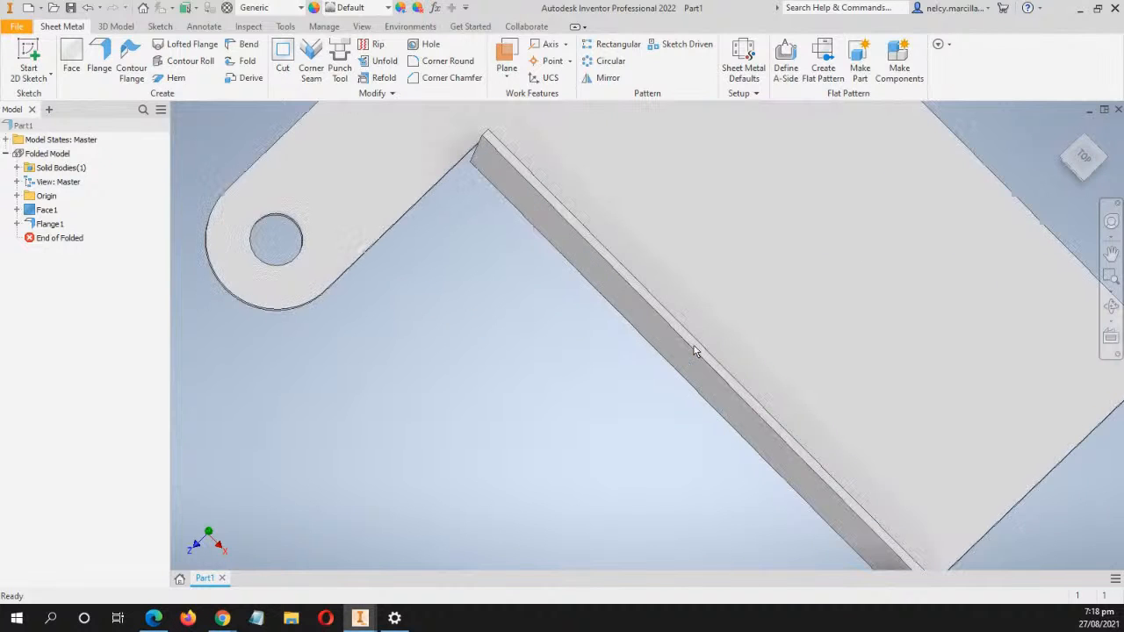
scroll(704, 356, "down", 5)
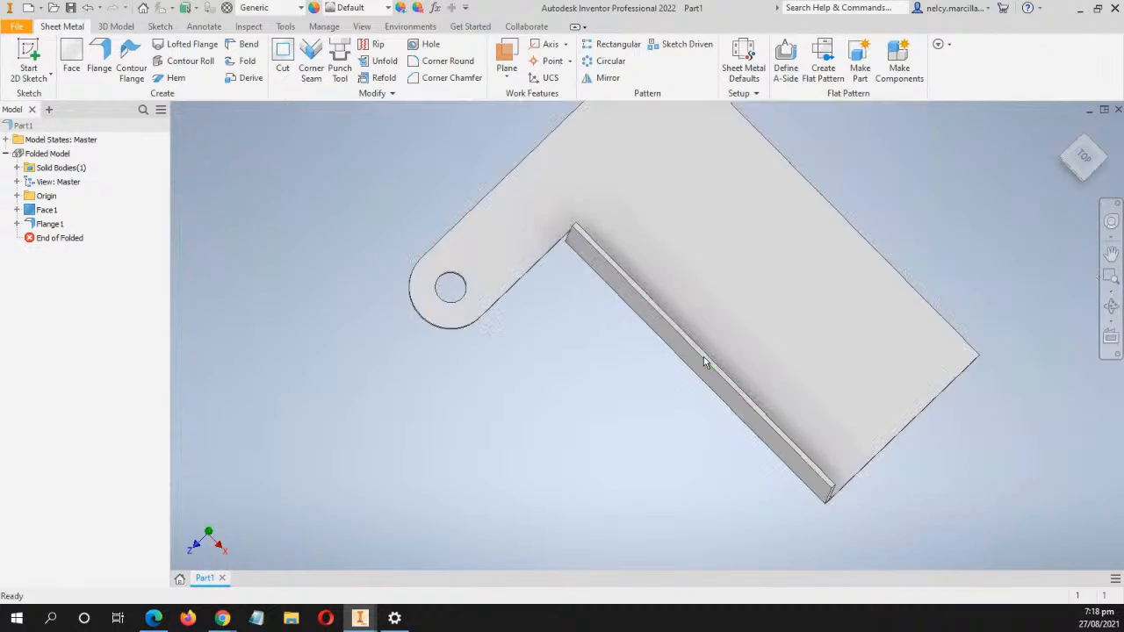
scroll(703, 357, "up", 8)
left_click(711, 356)
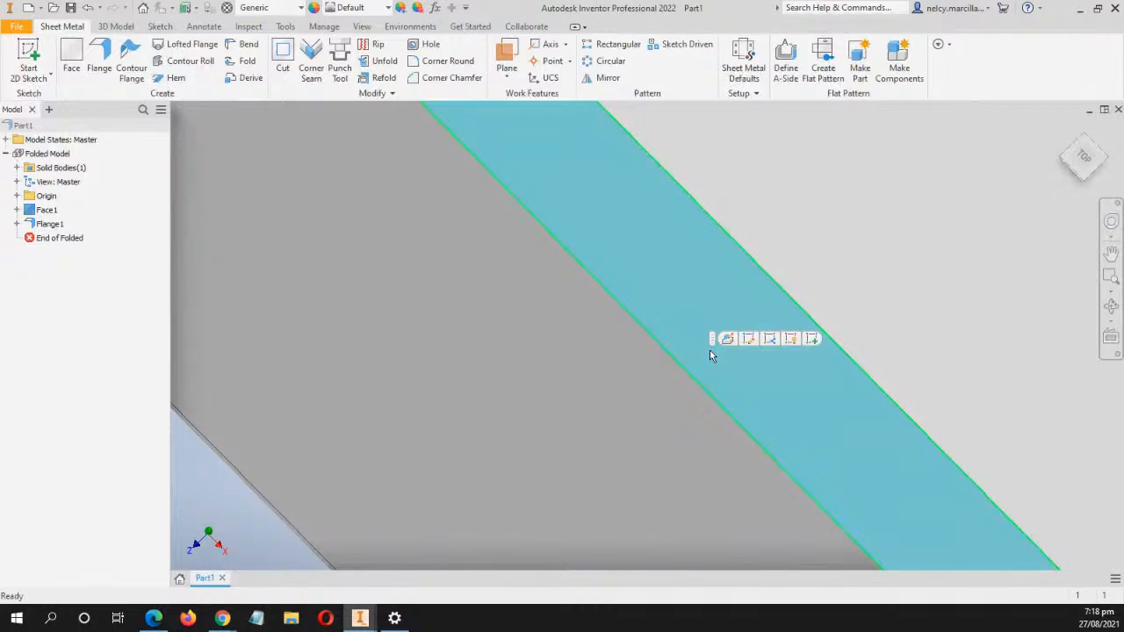
right_click(712, 356)
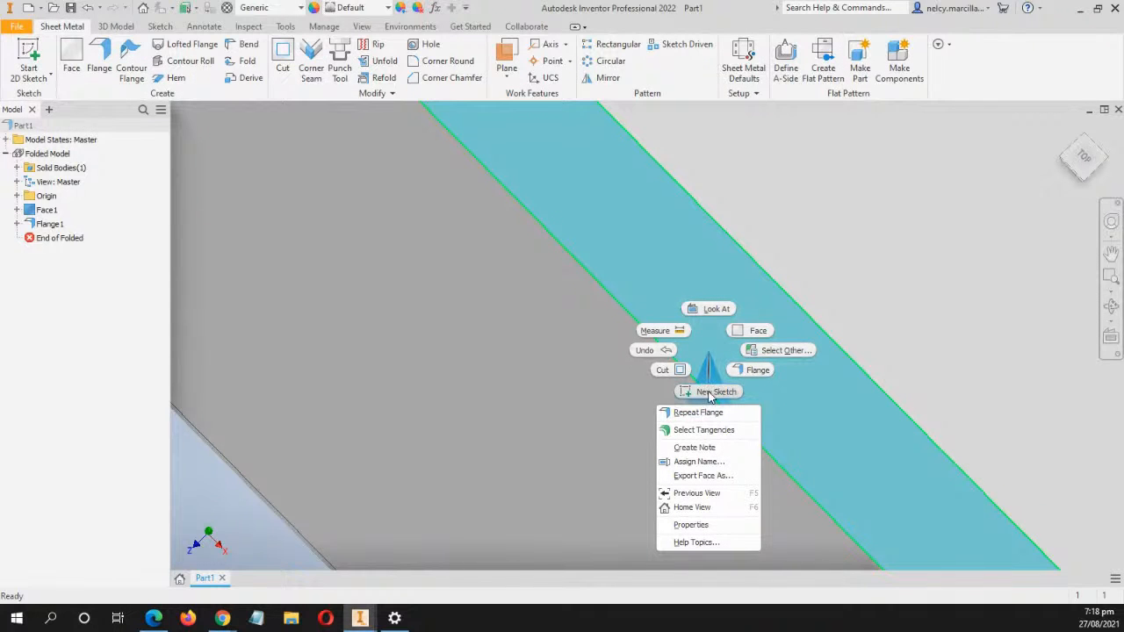
left_click(711, 393)
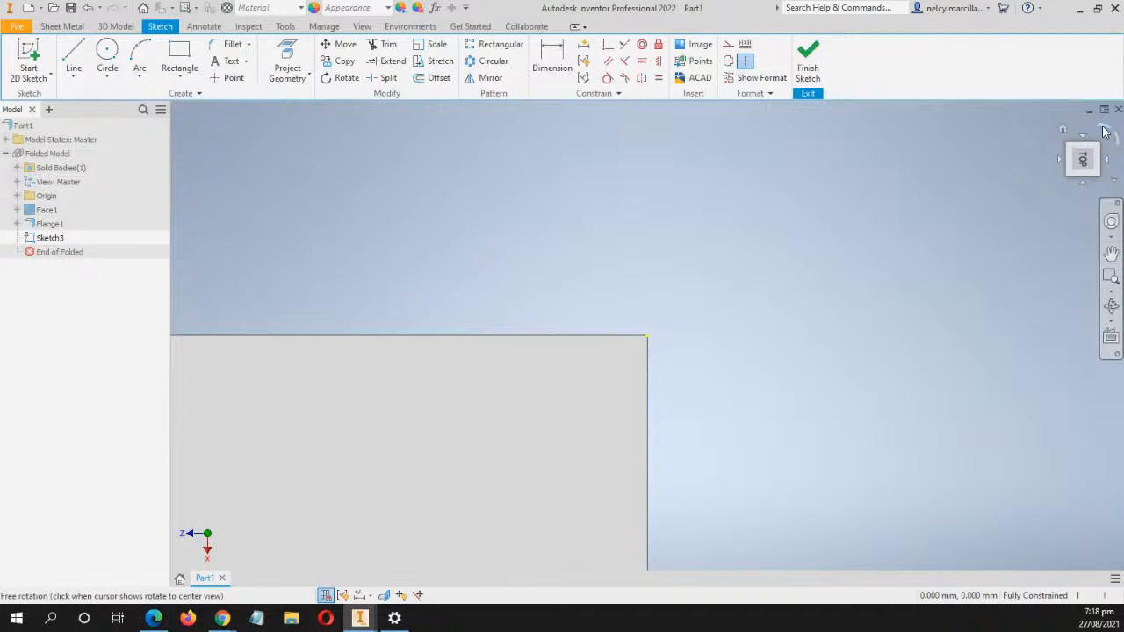
left_click(1106, 131)
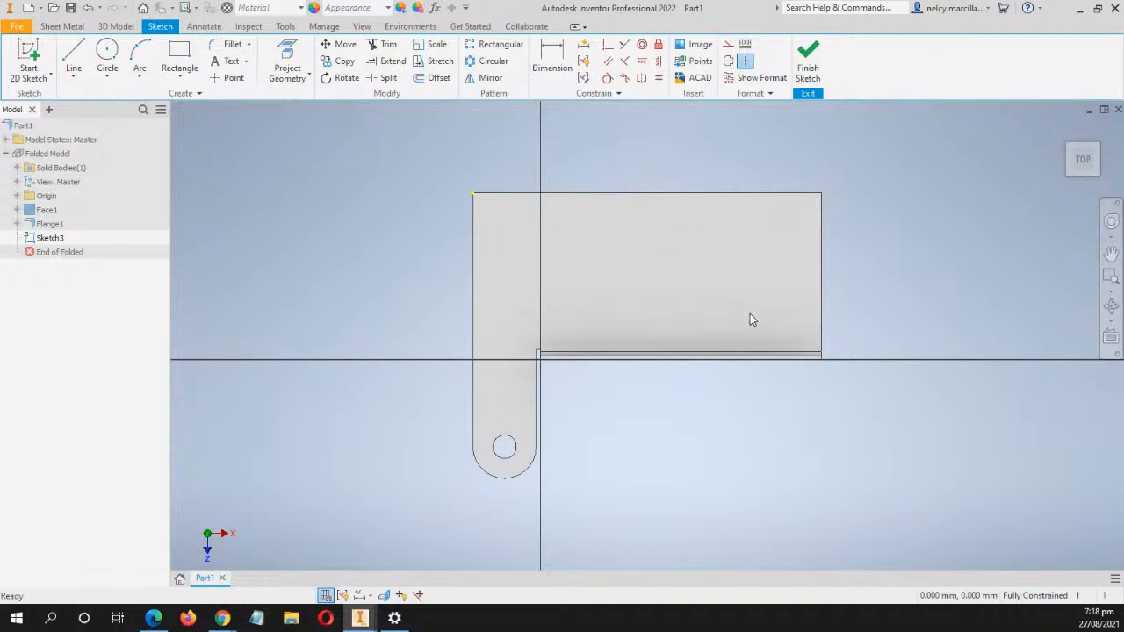
Draw a two-point rectangle about 3.5 mm wide and 3.9 mm high from the tab's inner edge at the flange's outer line
scroll(750, 314, "up", 3)
middle_click_drag(748, 319, 704, 267)
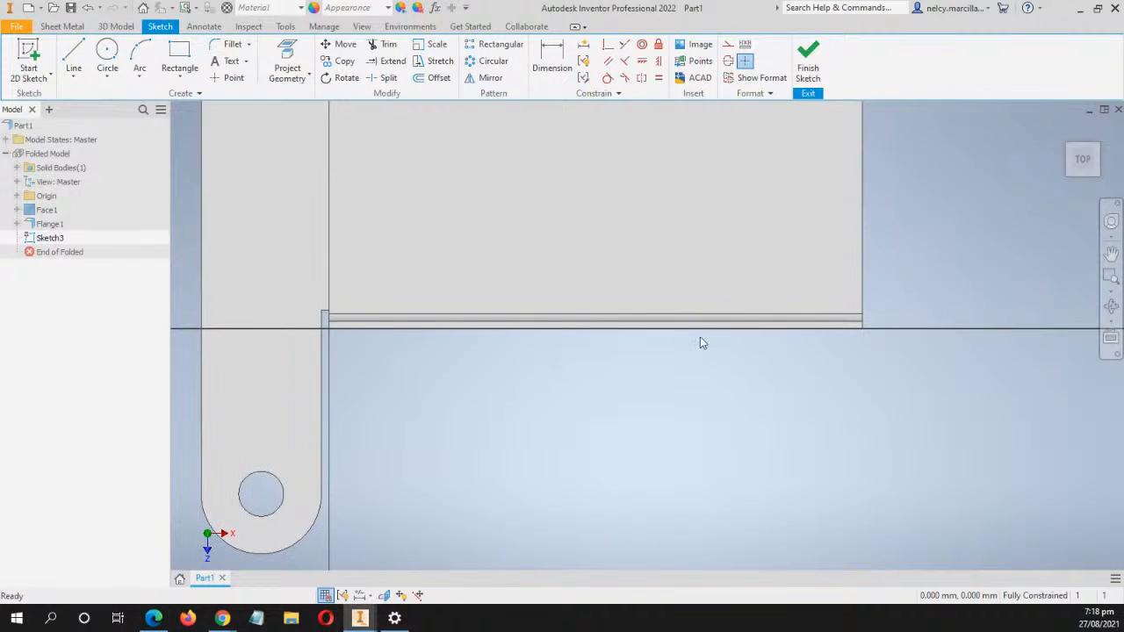
left_click(180, 84)
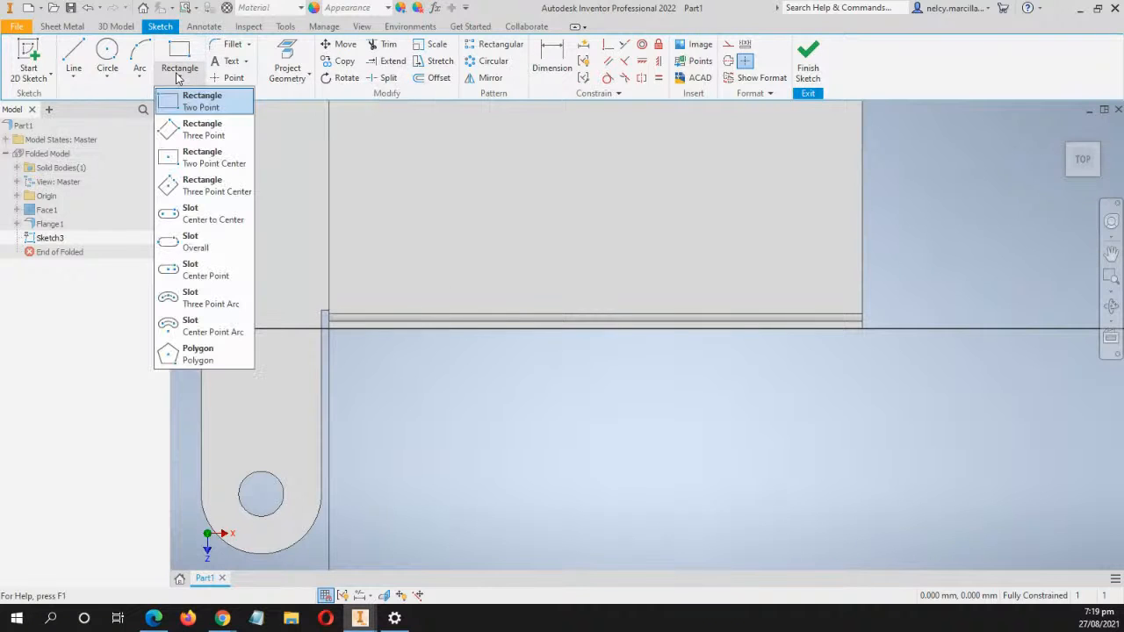
left_click(214, 106)
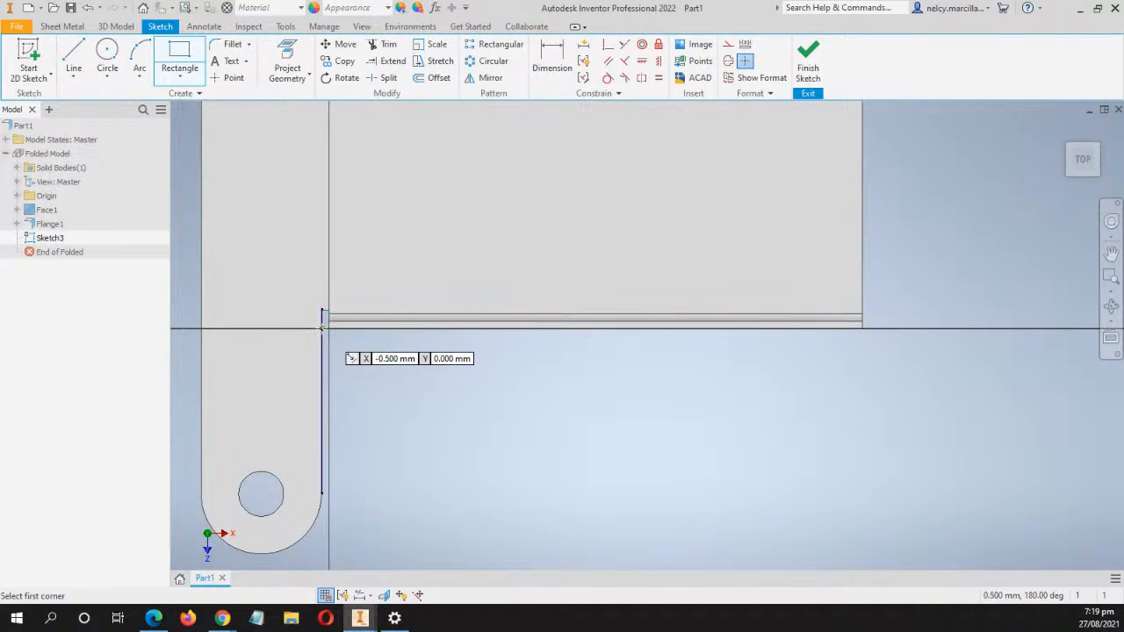
scroll(328, 329, "up", 5)
middle_click_drag(736, 320, 454, 372)
scroll(669, 326, "up", 2)
scroll(729, 347, "up", 2)
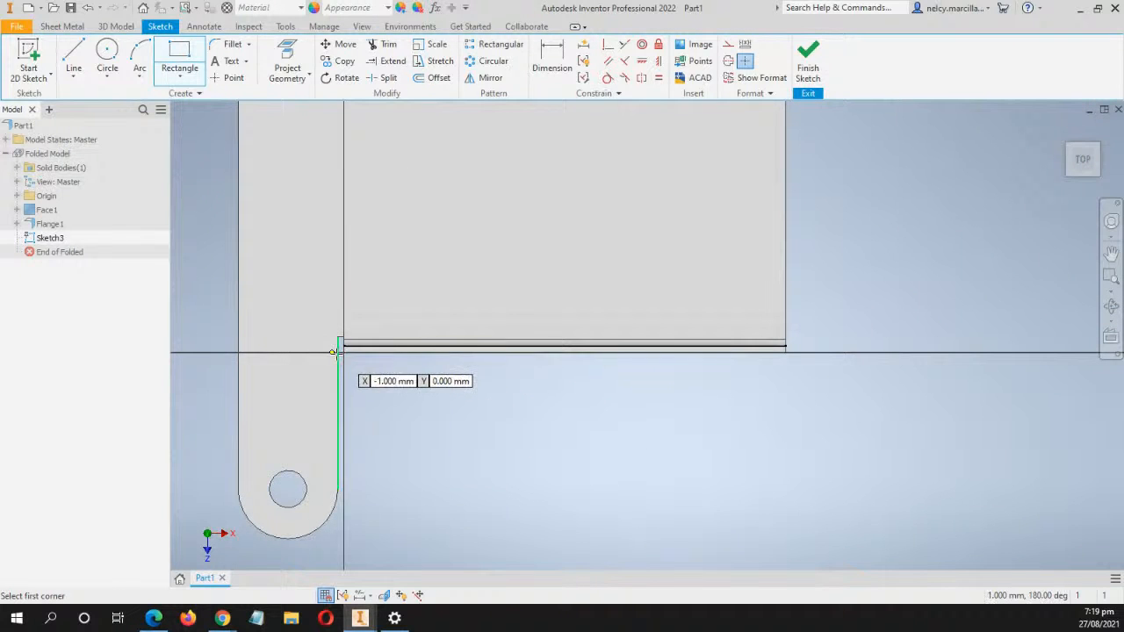
scroll(344, 348, "down", 3)
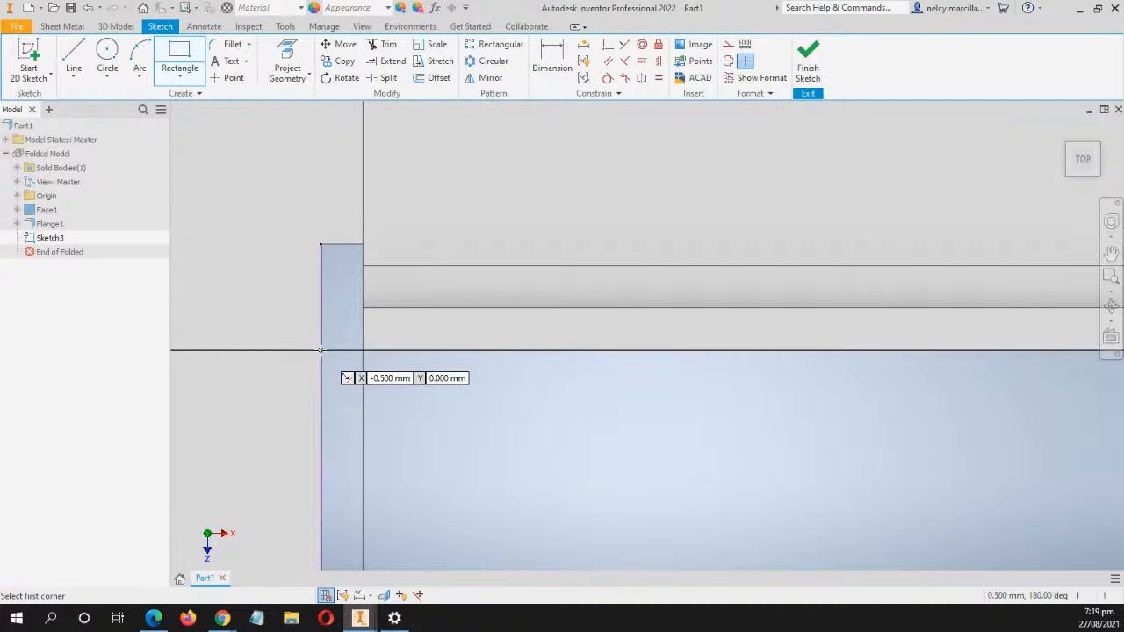
left_click(318, 349)
middle_click_drag(572, 158, 578, 253)
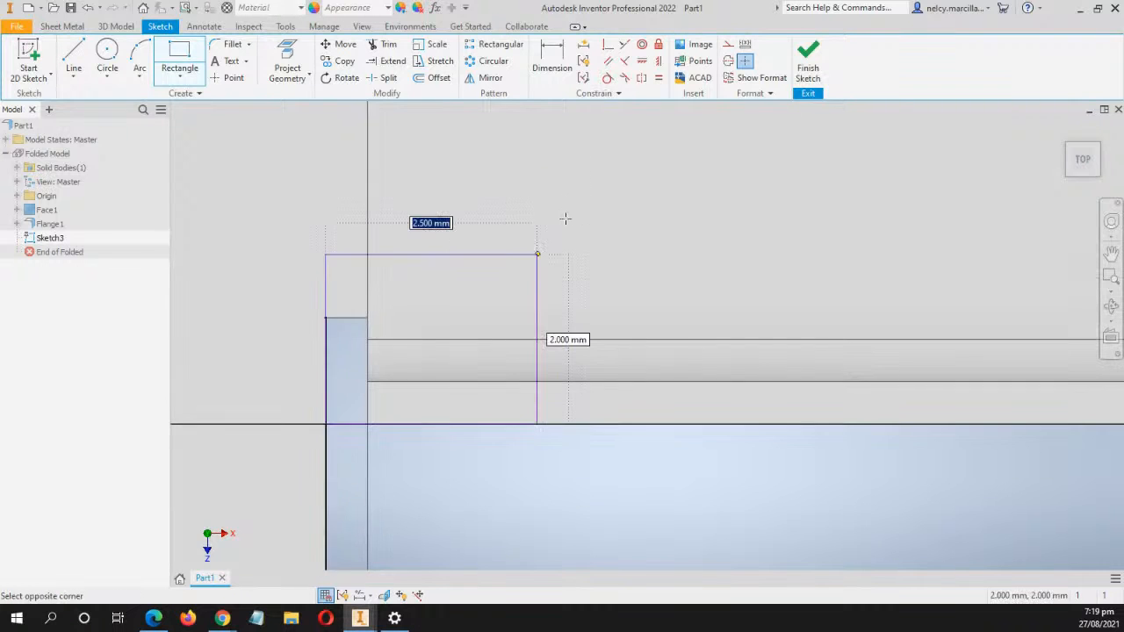
scroll(564, 219, "up", 3)
left_click(584, 173)
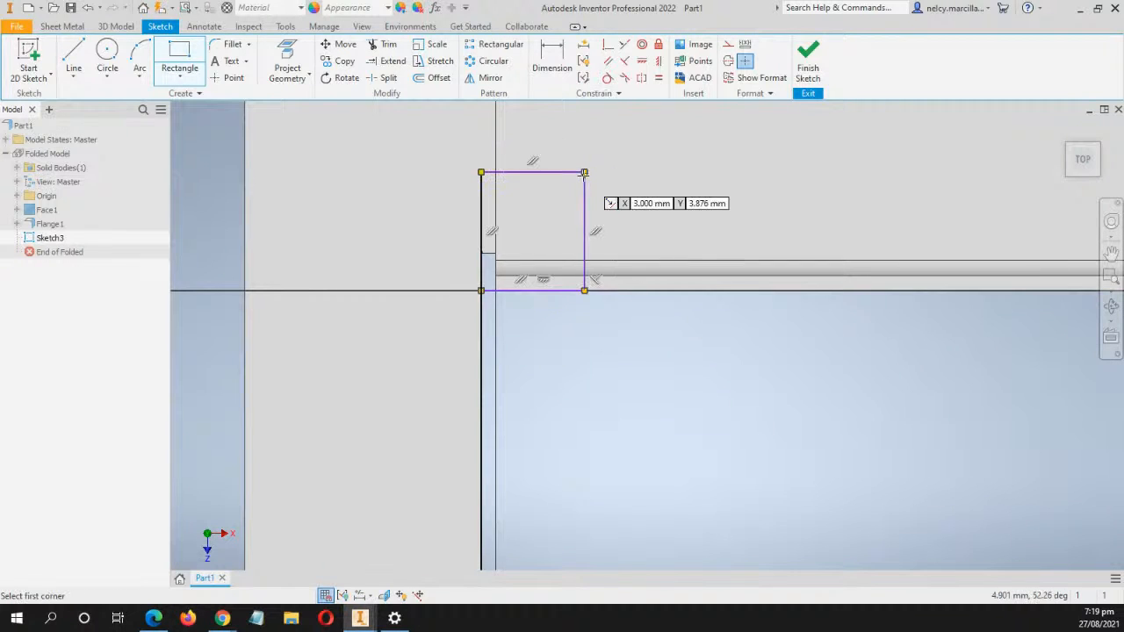
Draw a second two-point rectangle about 5.5 mm wide and 4 mm high from the flange's far outer corner
scroll(793, 221, "up", 2)
middle_click_drag(716, 208, 435, 258)
scroll(439, 256, "up", 2)
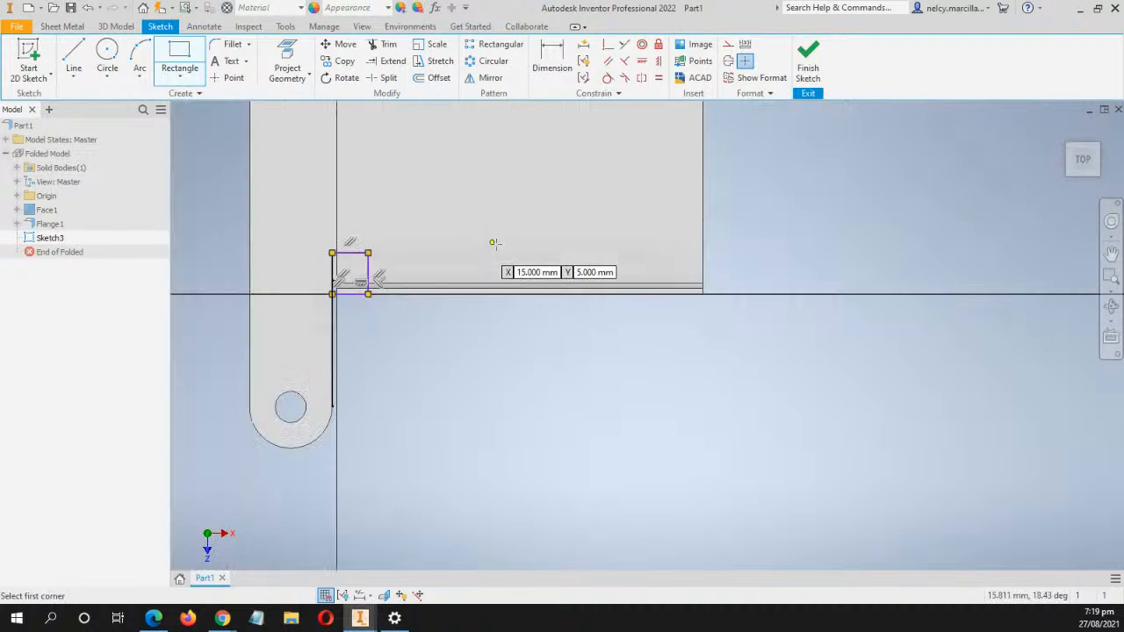
left_click(703, 293)
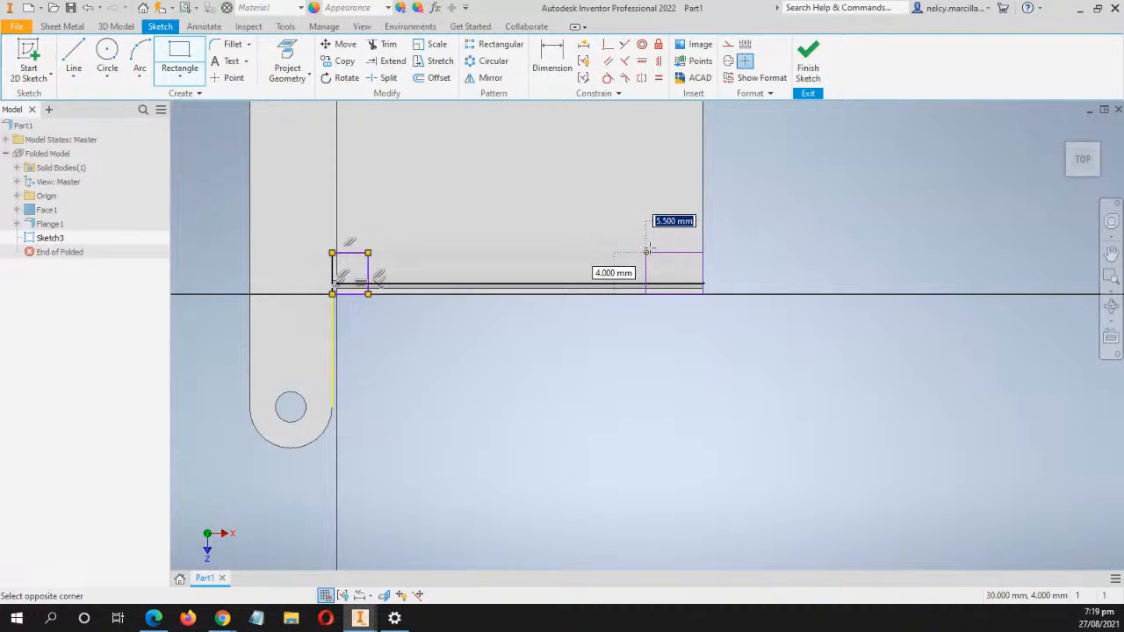
left_click(647, 252)
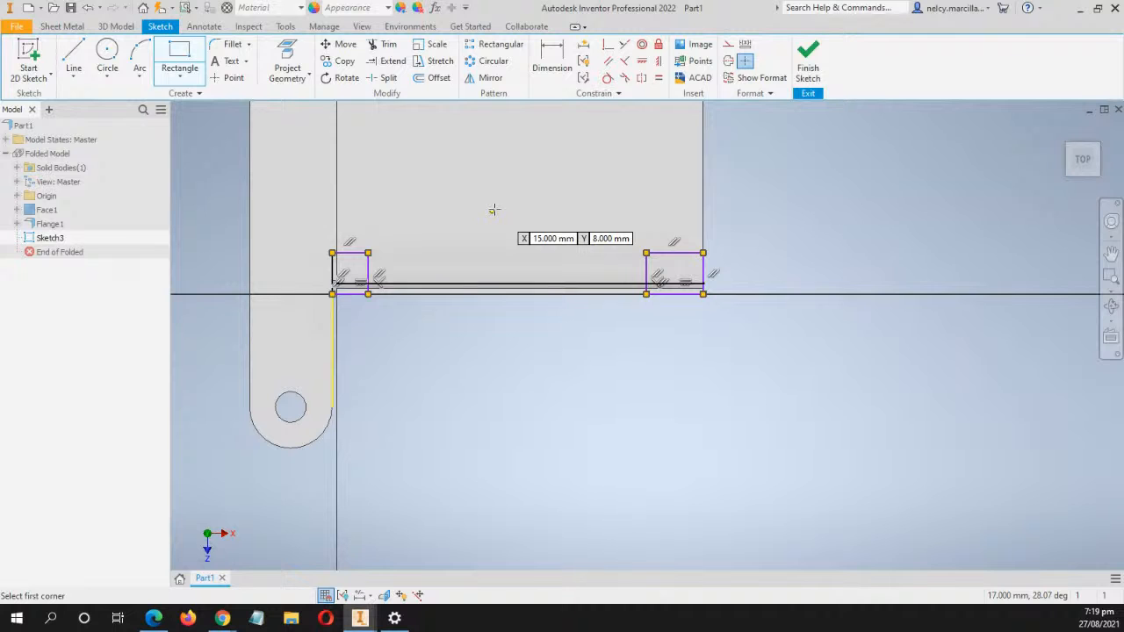
key("Escape")
Dimension the width of the rectangle beside the tab as 5 mm
scroll(500, 238, "down", 3)
middle_click_drag(494, 312, 574, 274)
scroll(578, 274, "up", 5)
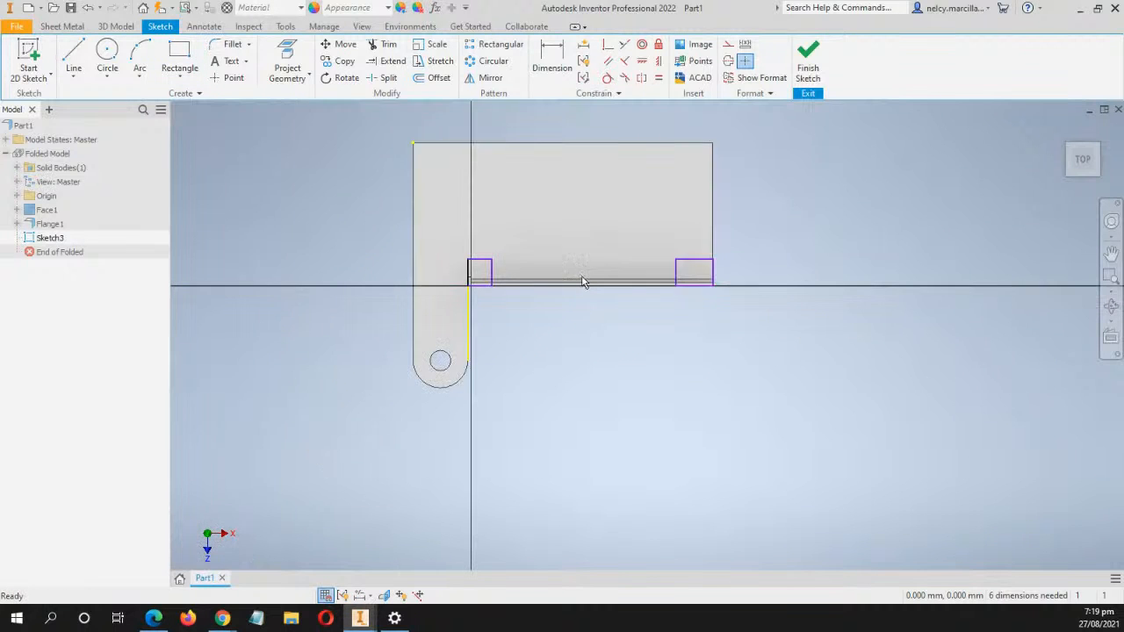
scroll(585, 281, "down", 2)
scroll(587, 328, "down", 2)
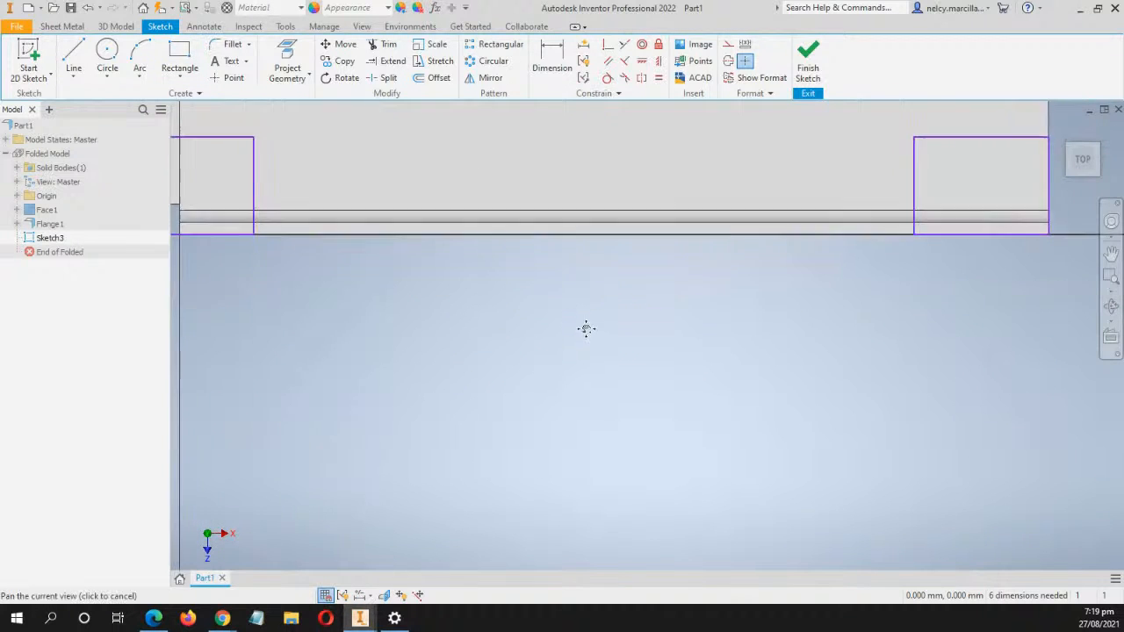
middle_click_drag(587, 328, 587, 312)
mouse_move(510, 292)
middle_mouse_down()
mouse_move(542, 316)
mouse_move(577, 372)
mouse_move(572, 312)
mouse_move(557, 315)
middle_mouse_up()
scroll(562, 349, "up", 3)
scroll(562, 349, "down", 3)
scroll(562, 349, "up", 3)
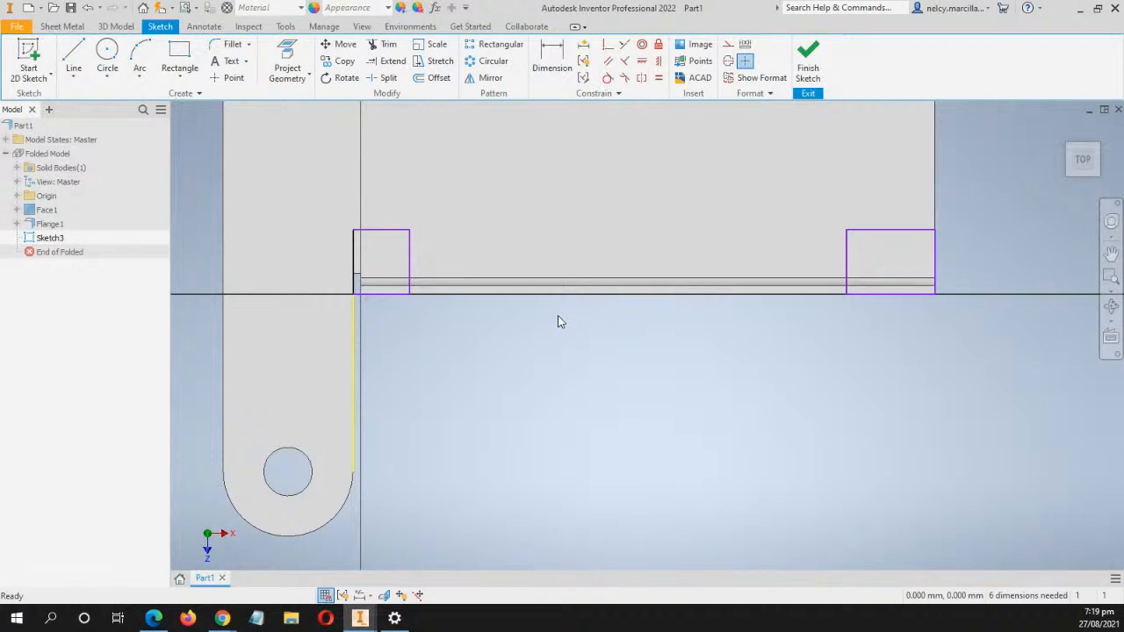
key("d")
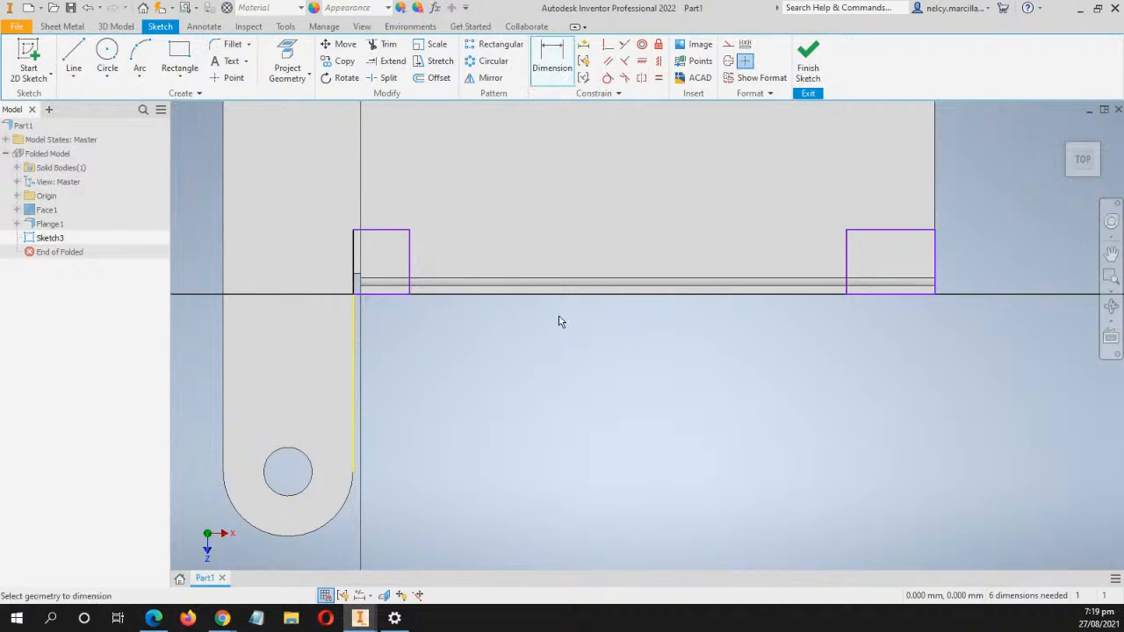
left_click(352, 254)
left_click(412, 266)
left_click(388, 165)
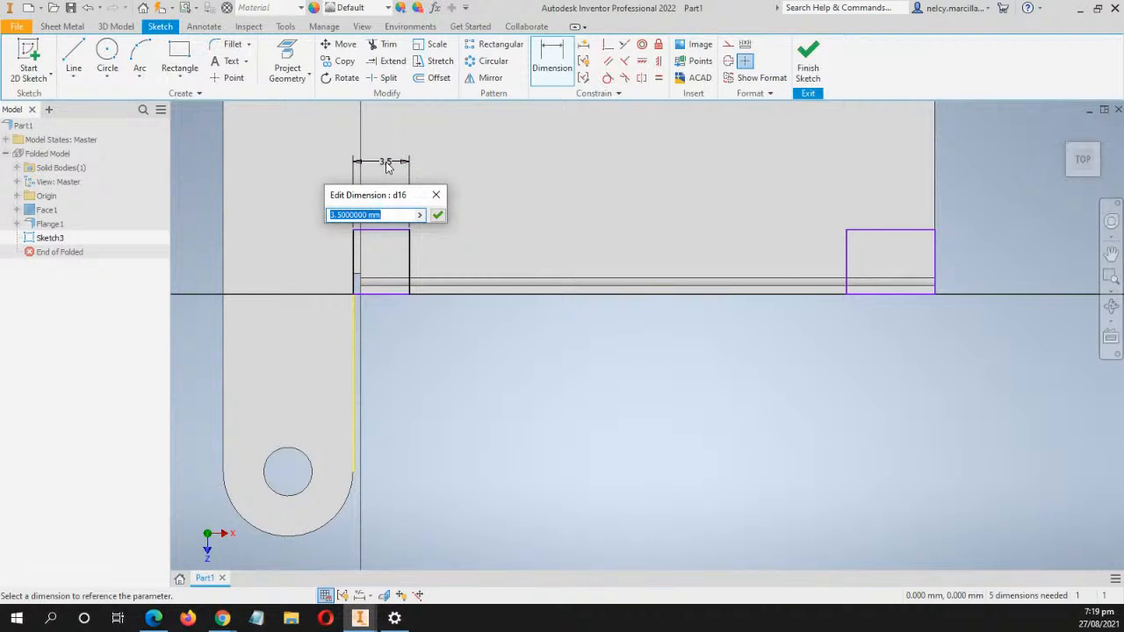
type("5")
key("Return")
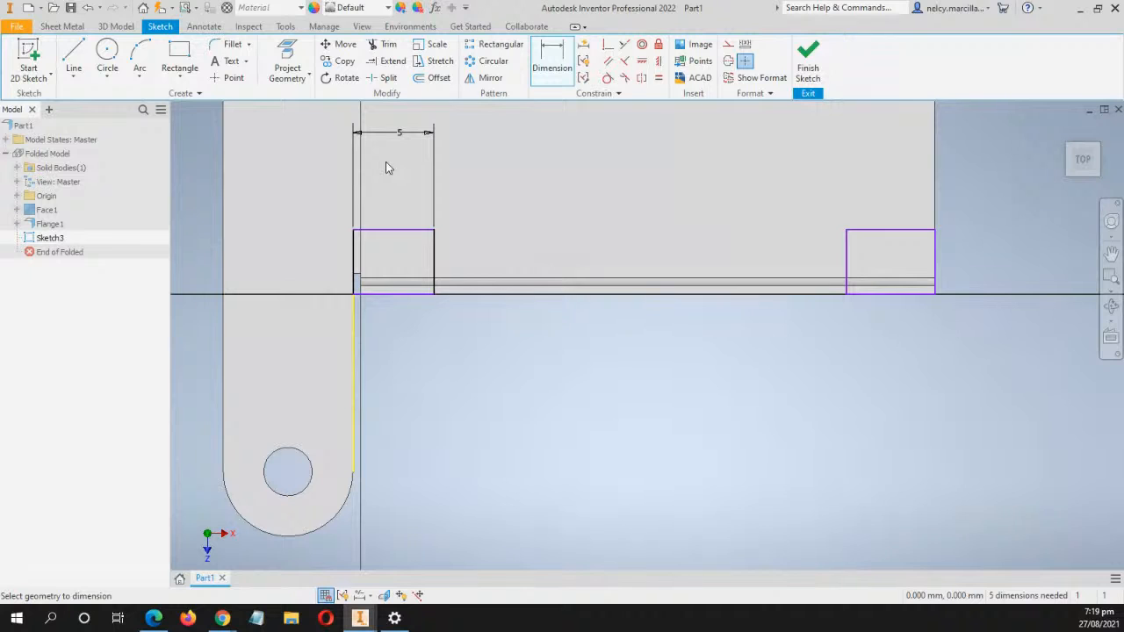
left_click(437, 274)
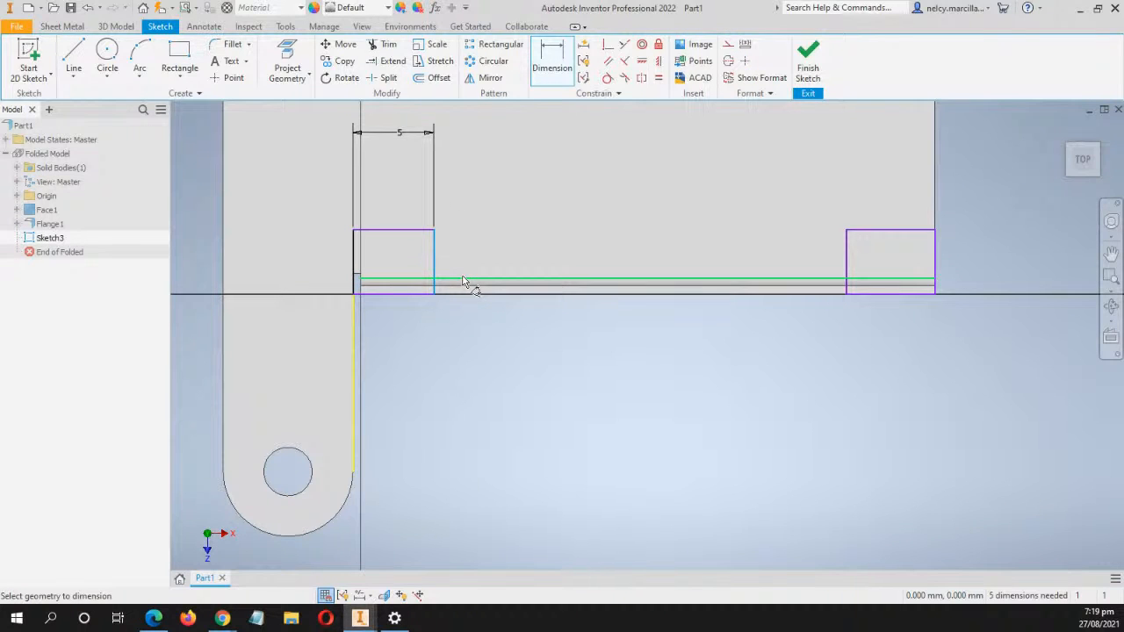
left_click(487, 298)
key("Escape")
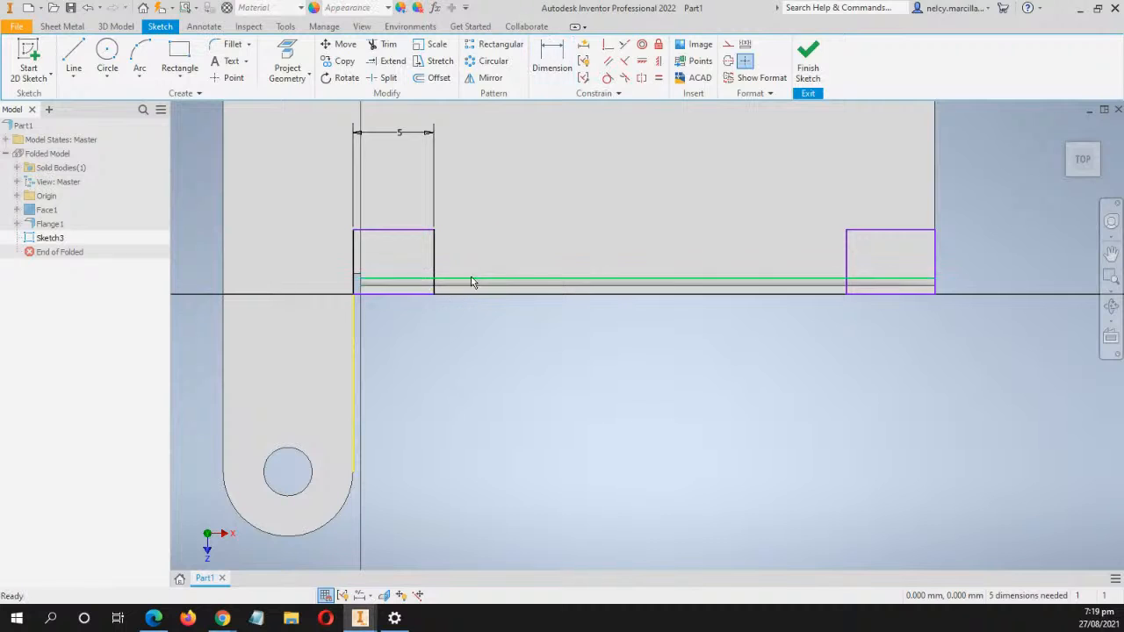
Dimension the gap between the facing sides of the two rectangles as 25 mm
key("d")
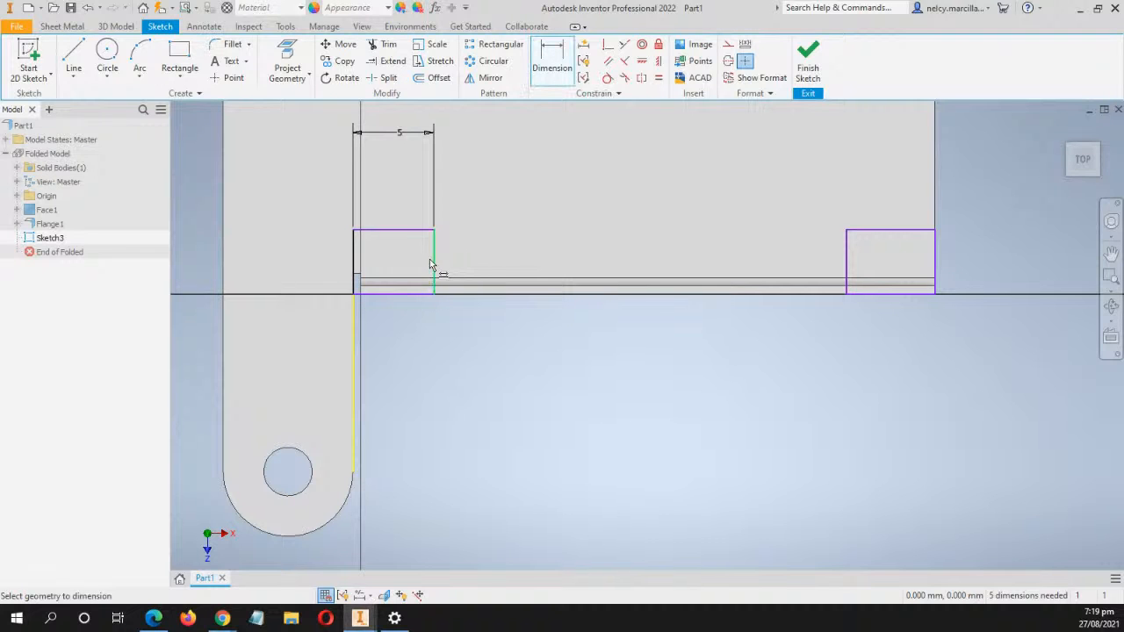
left_click(433, 260)
left_click(845, 264)
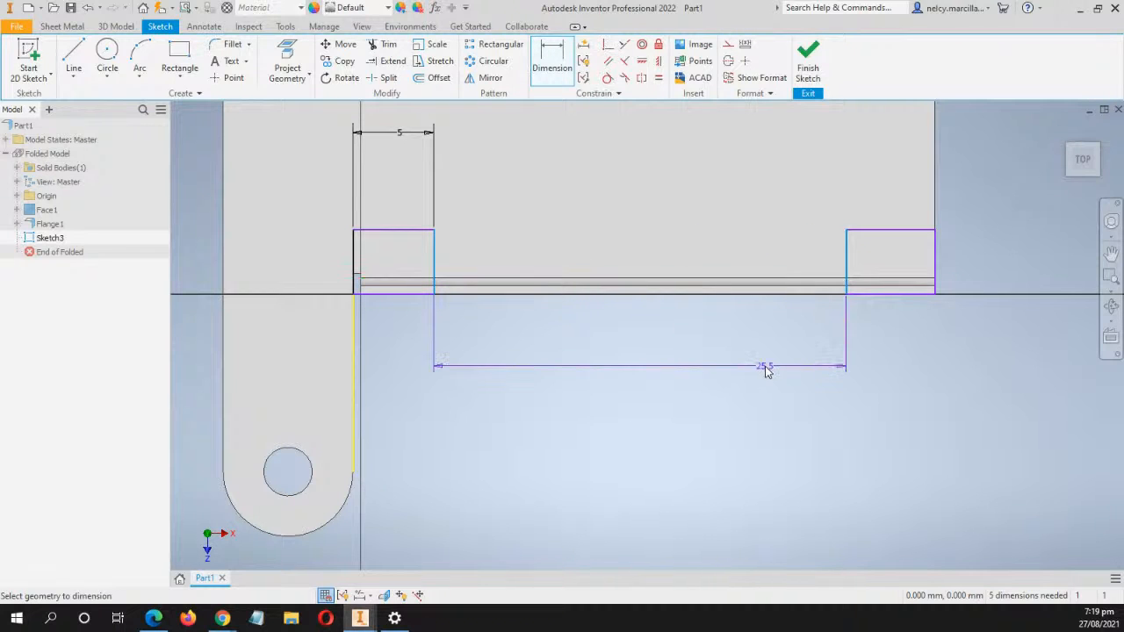
left_click(765, 368)
type("25")
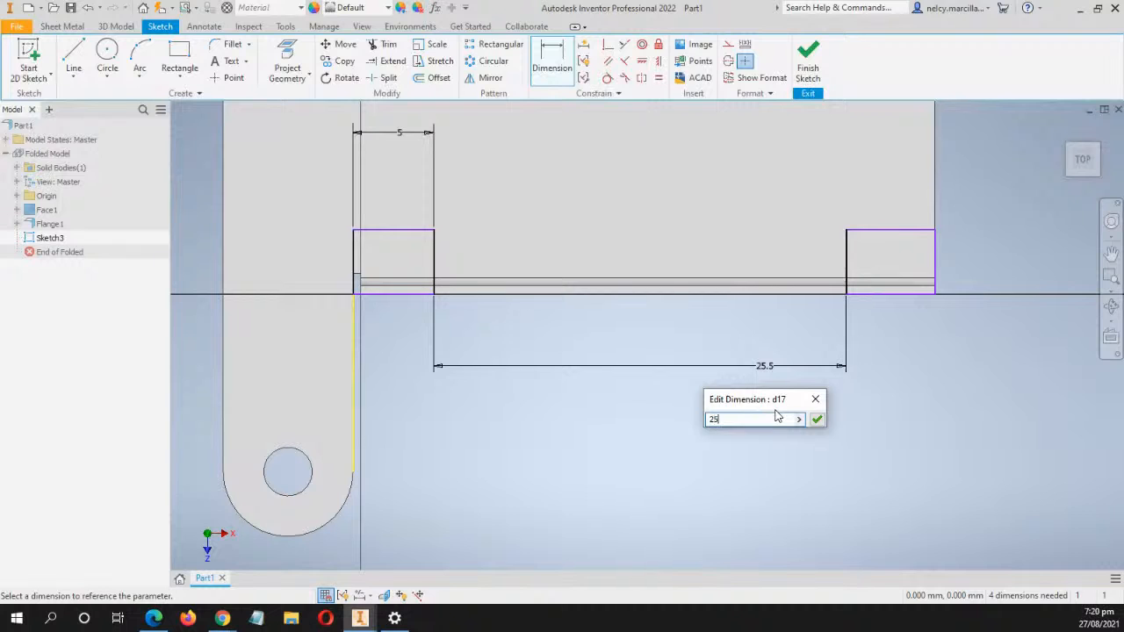
key("Return")
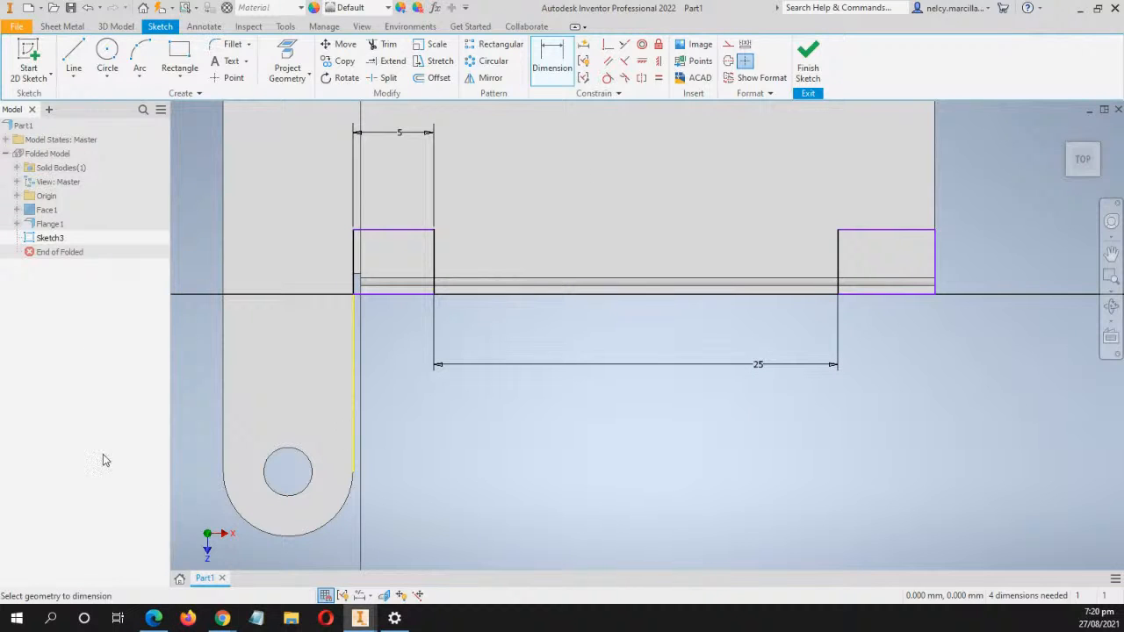
Dimension the height of the rectangle at the flange's far end as 5 mm
left_click(894, 231)
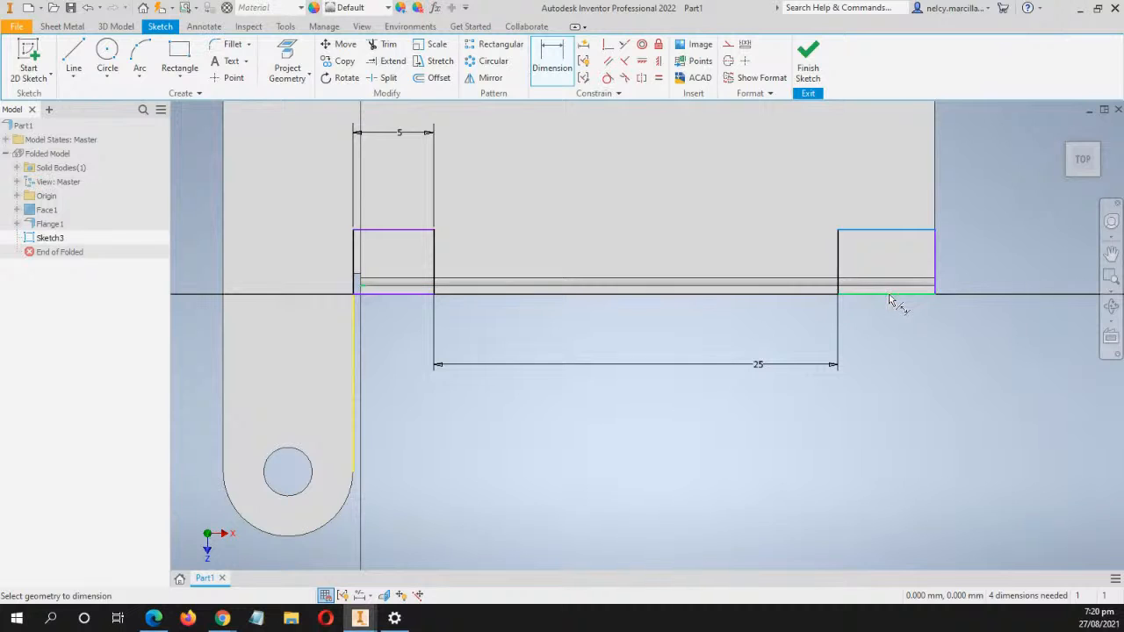
left_click(898, 293)
left_click(972, 264)
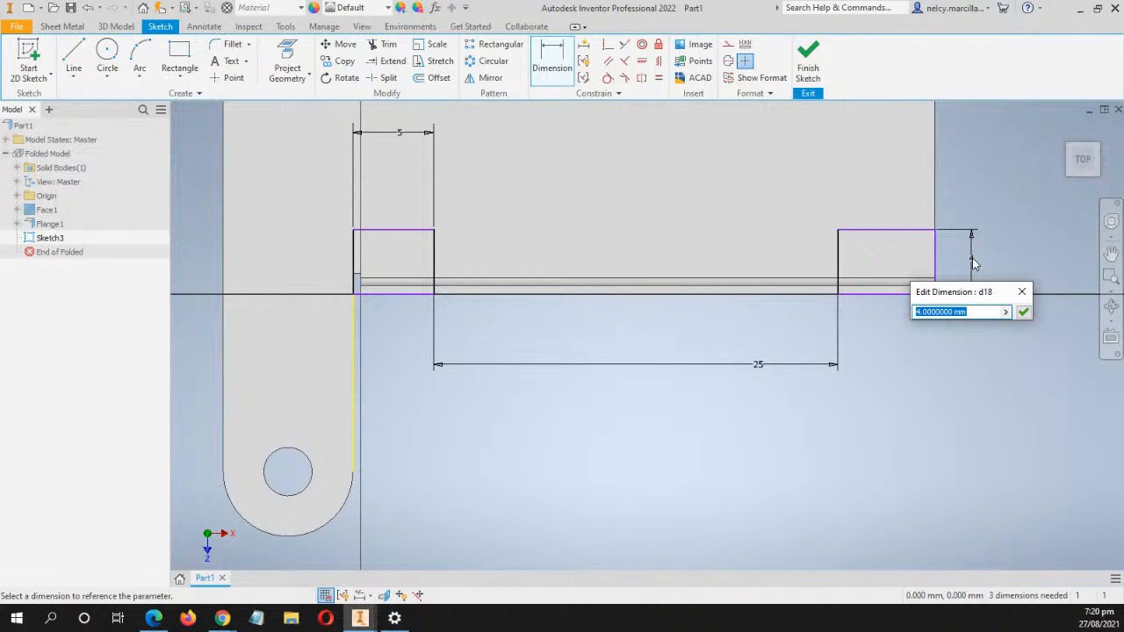
type("5")
key("Return")
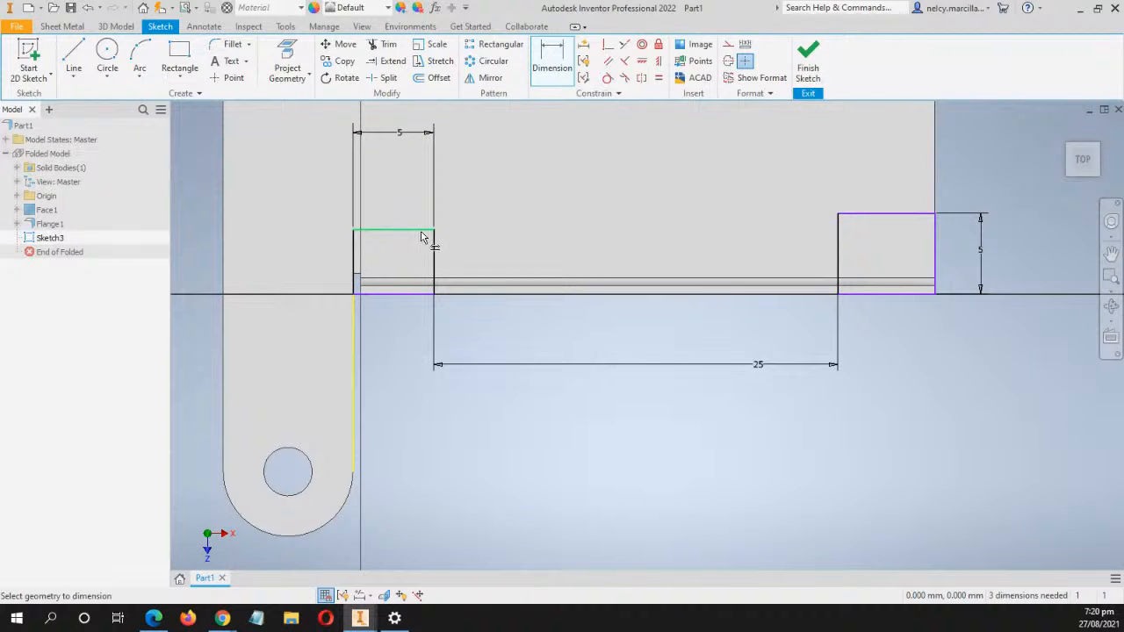
key("Escape")
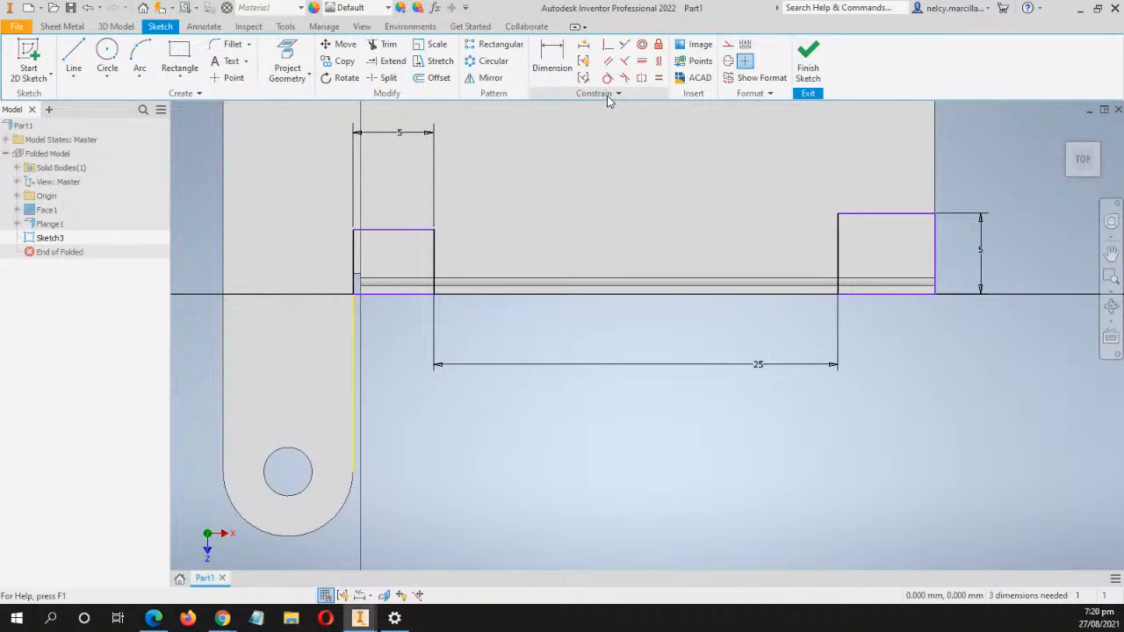
Make the upper edges of the two rectangles collinear and move both rectangles up off the flange's outer line
left_click(624, 46)
left_click(395, 231)
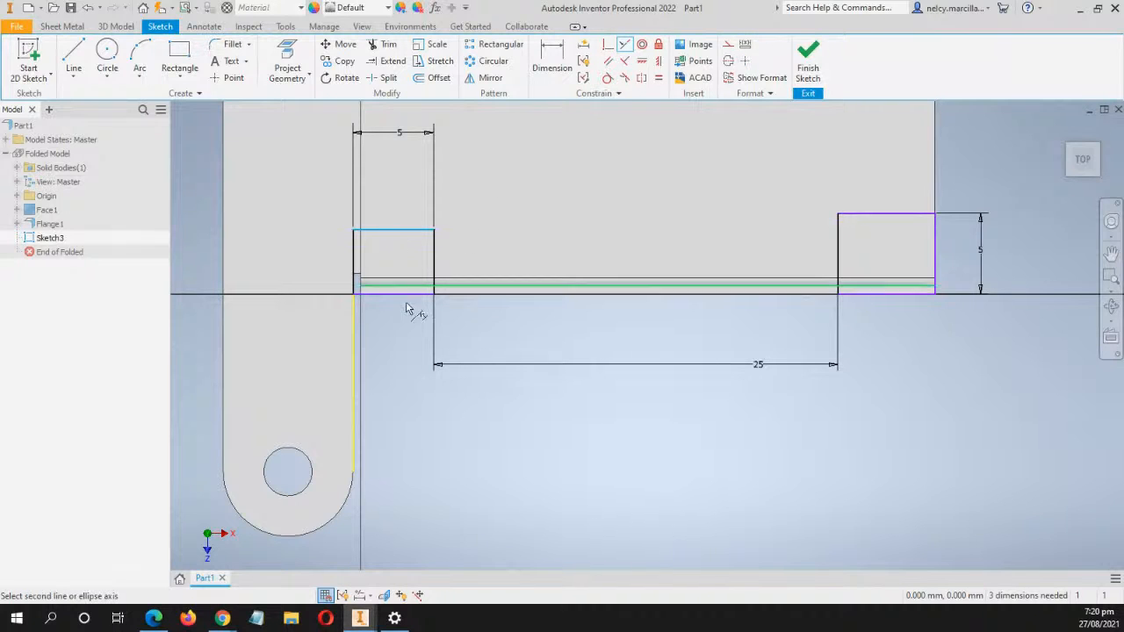
left_click(883, 215)
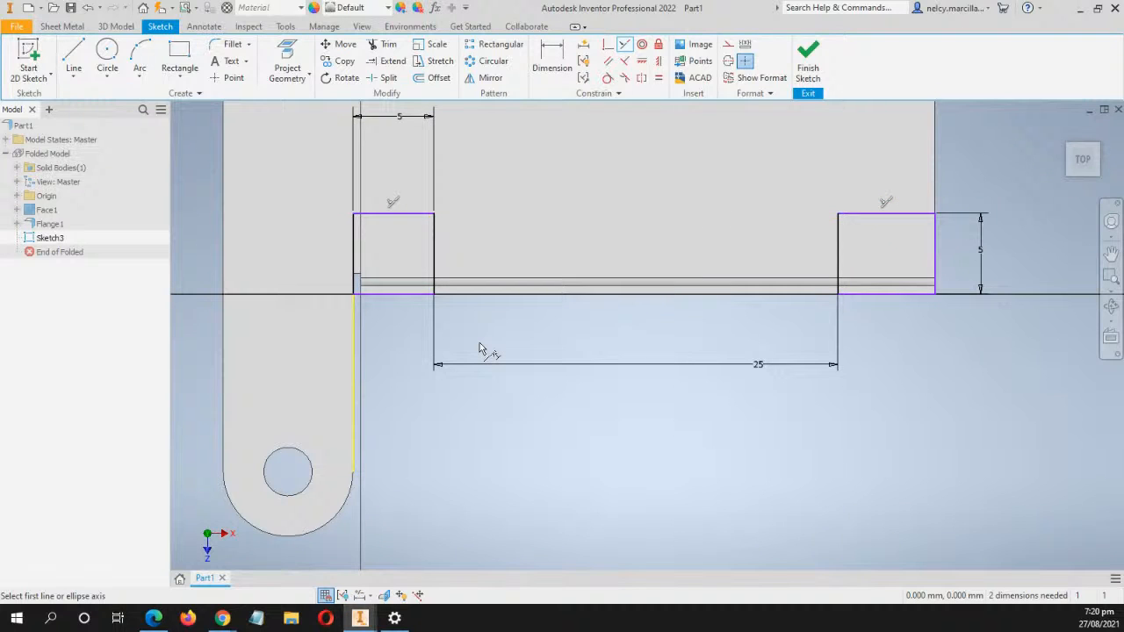
key("Escape")
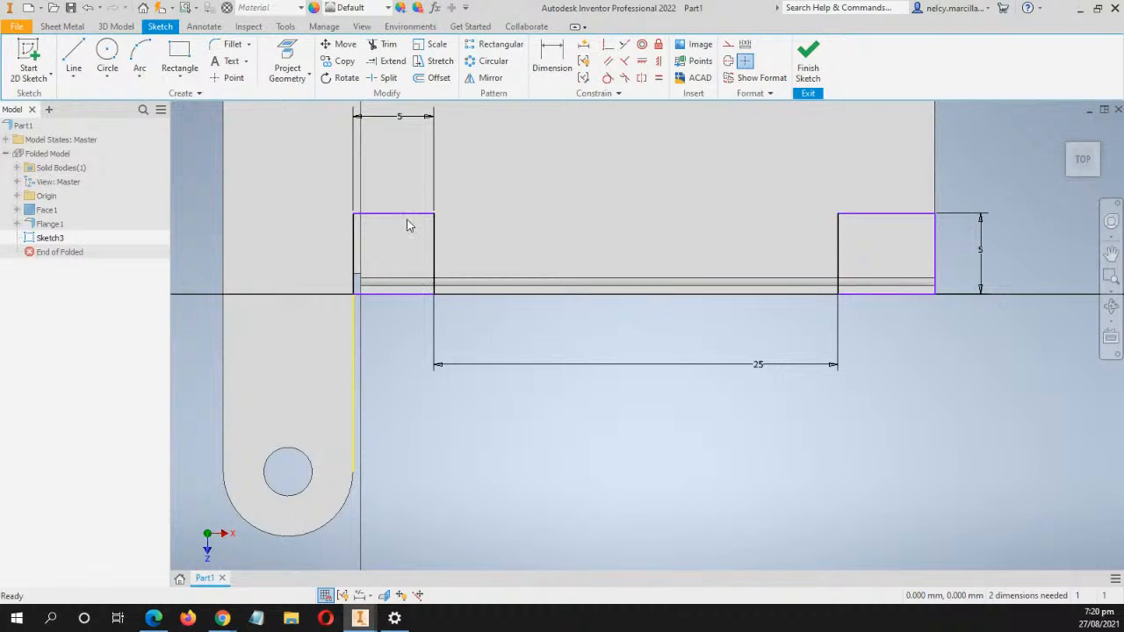
left_click_drag(392, 214, 436, 169)
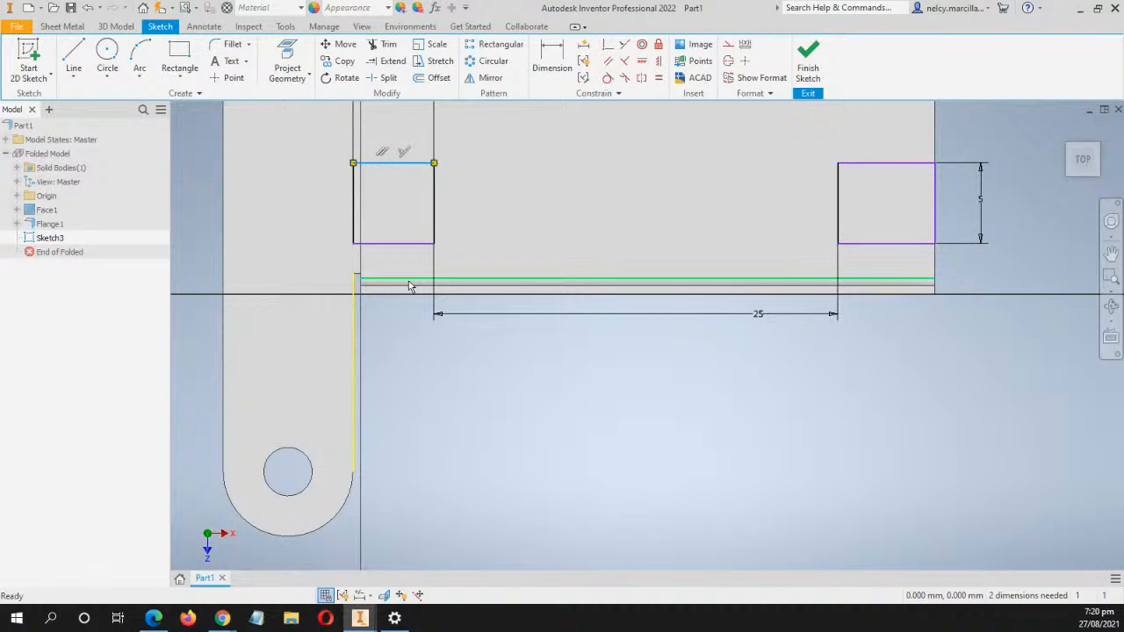
left_click(413, 383)
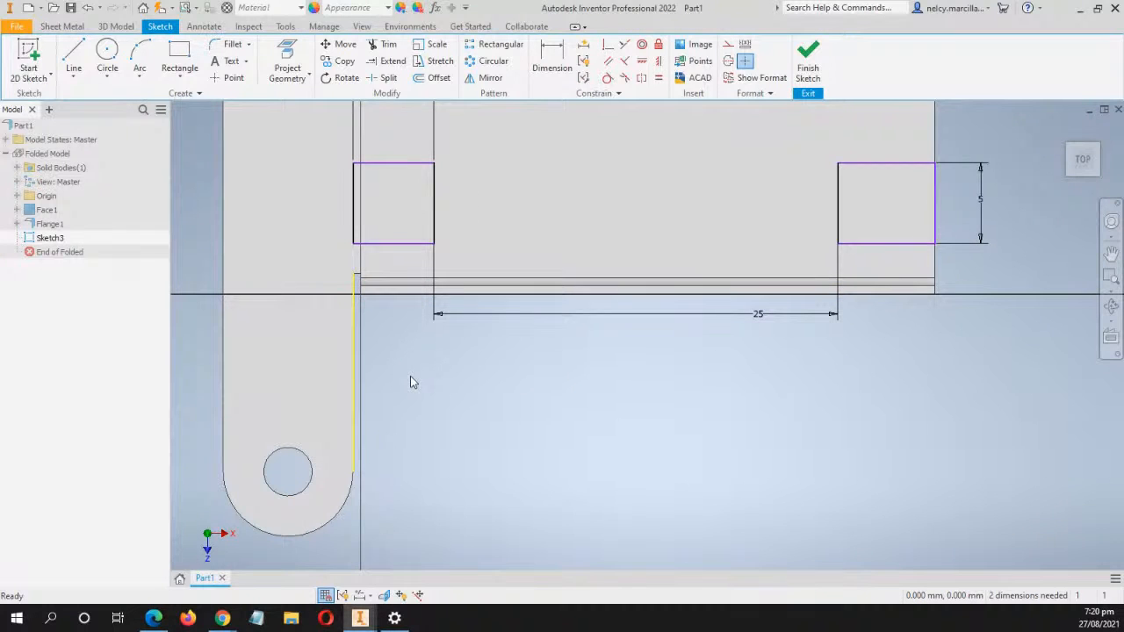
Make the lower outer corner of the rectangle beside the tab coincident with the tab's side edge, and move both rectangles up
left_click(608, 44)
left_click(352, 244)
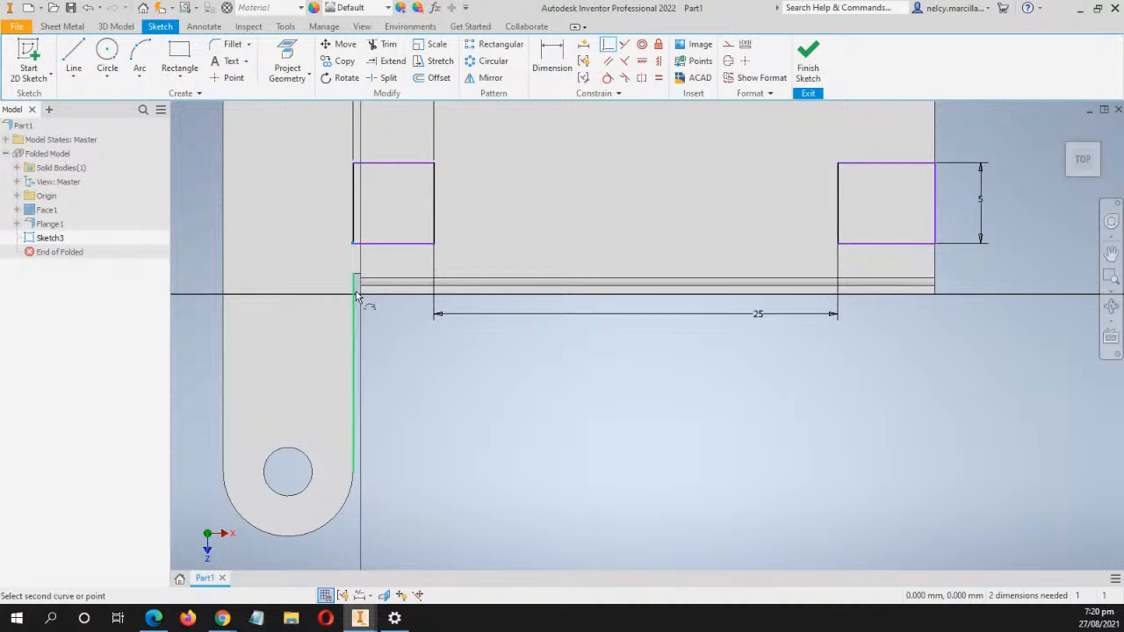
scroll(352, 301, "up", 5)
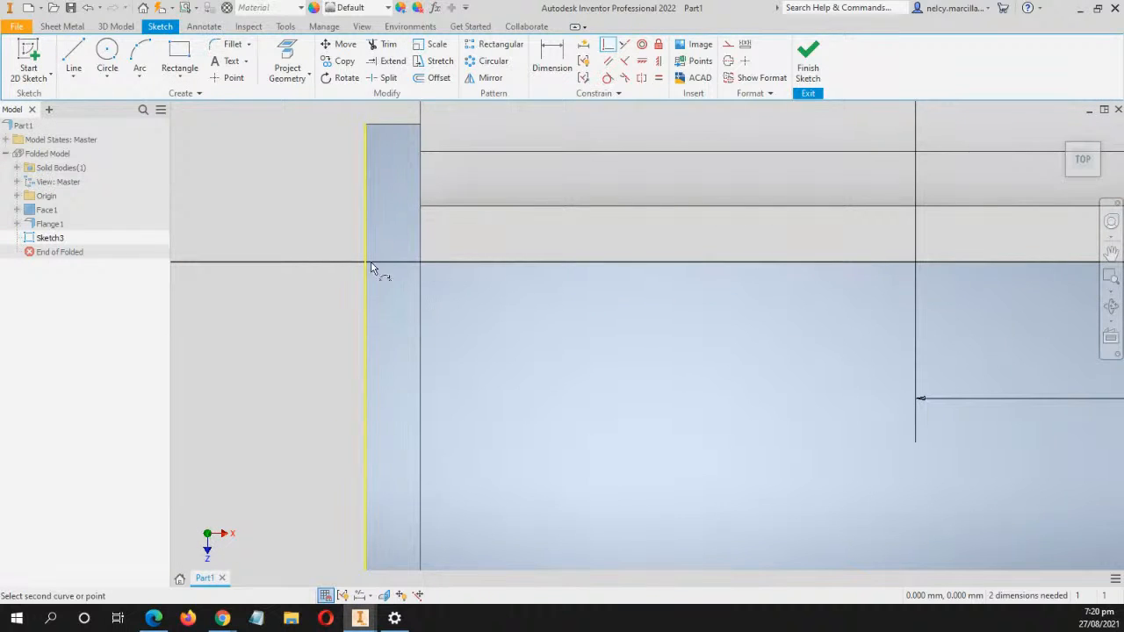
scroll(455, 258, "down", 3)
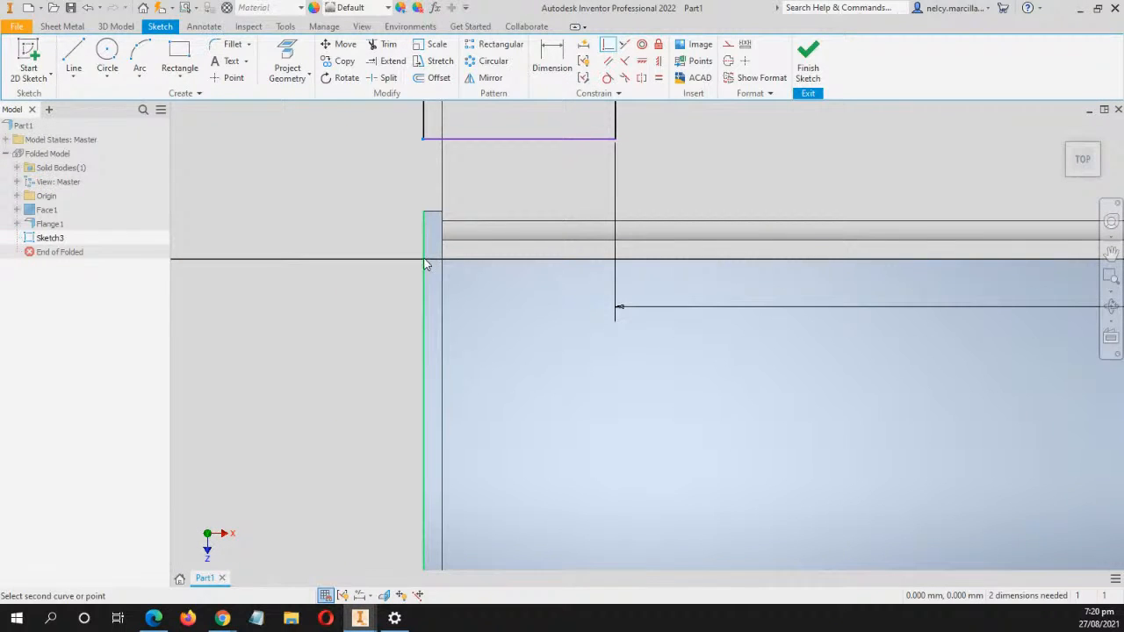
left_click(426, 265)
left_click(306, 129)
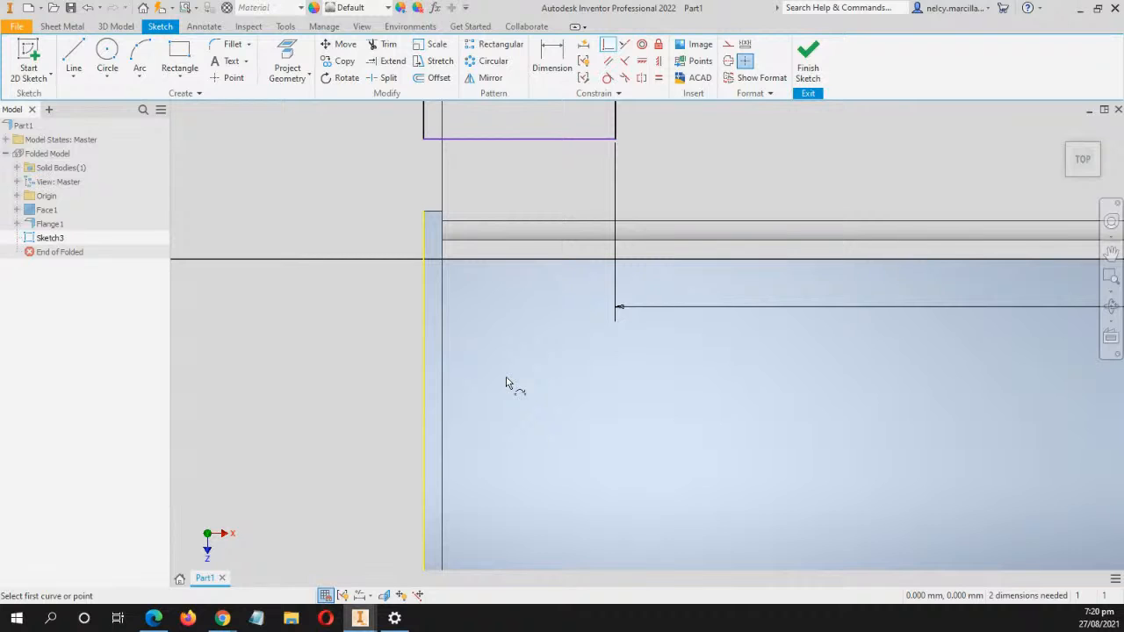
key("Escape")
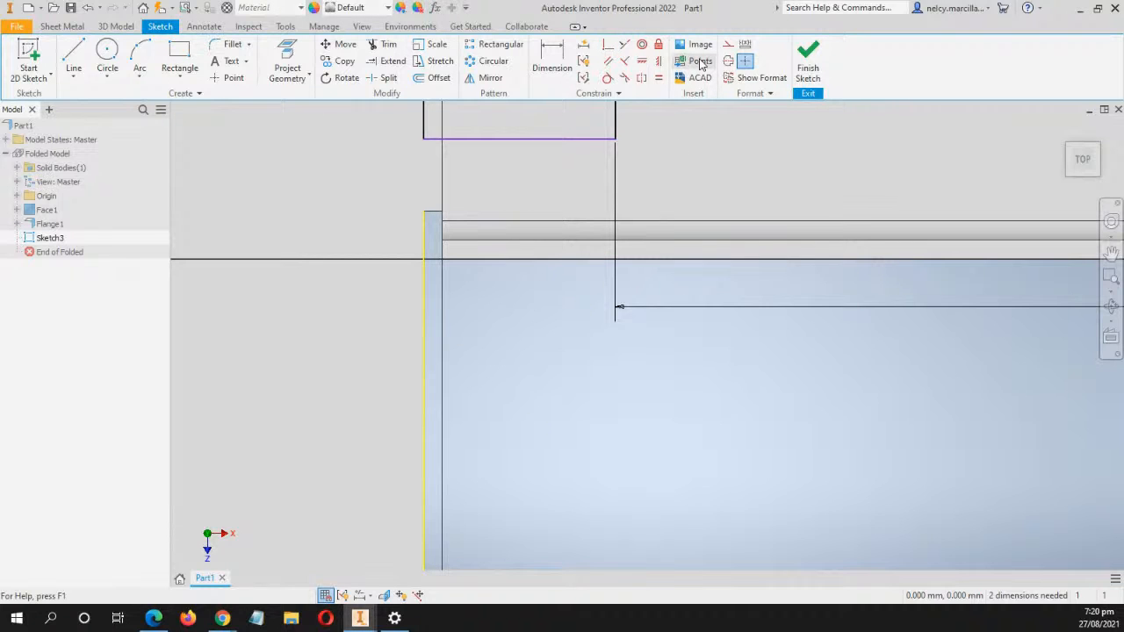
left_click(425, 273)
scroll(513, 372, "down", 2)
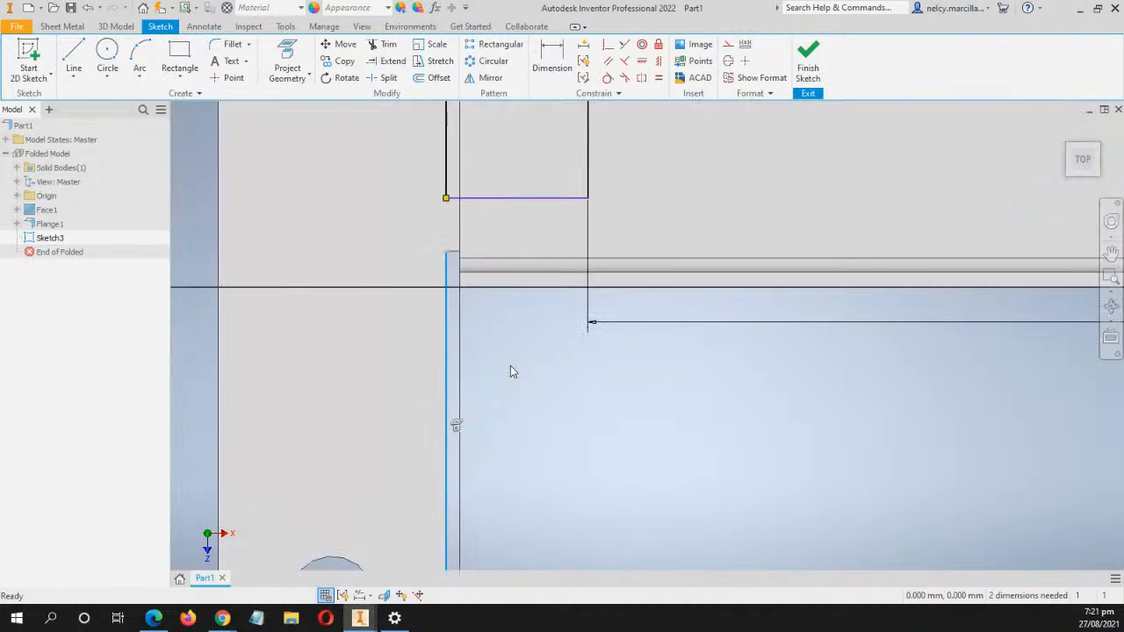
left_click(608, 45)
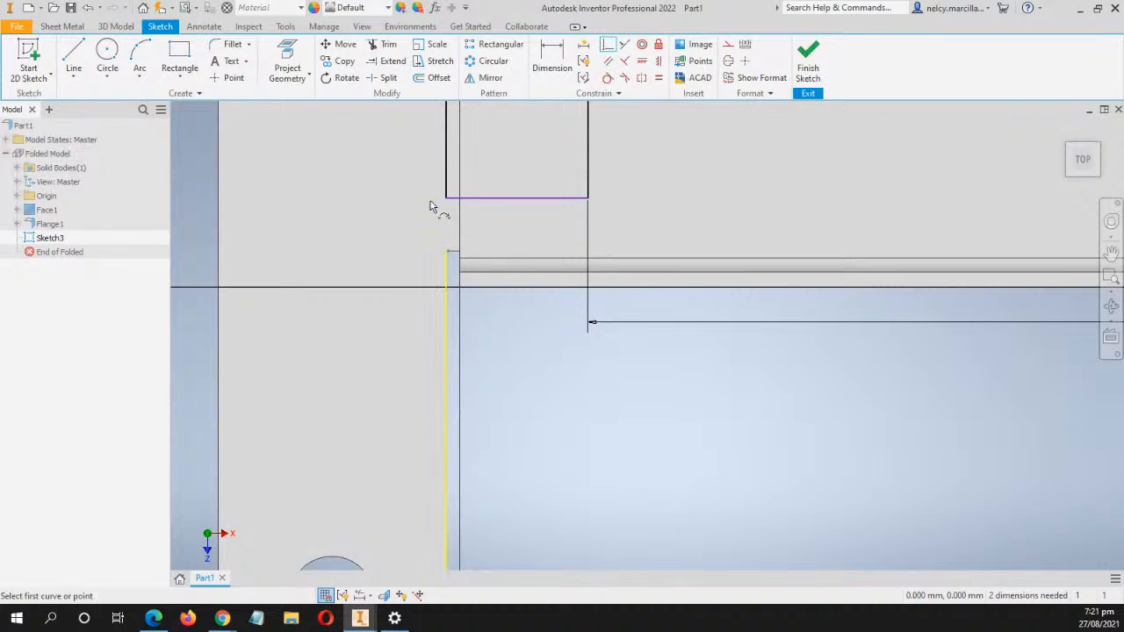
scroll(444, 252, "down", 3)
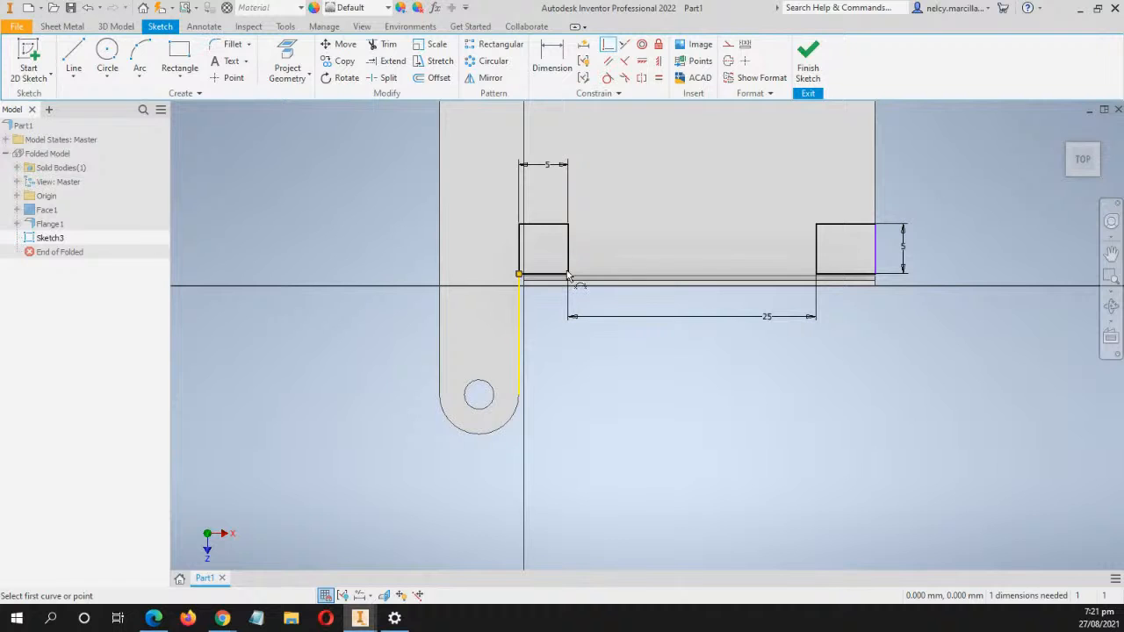
left_click(567, 275)
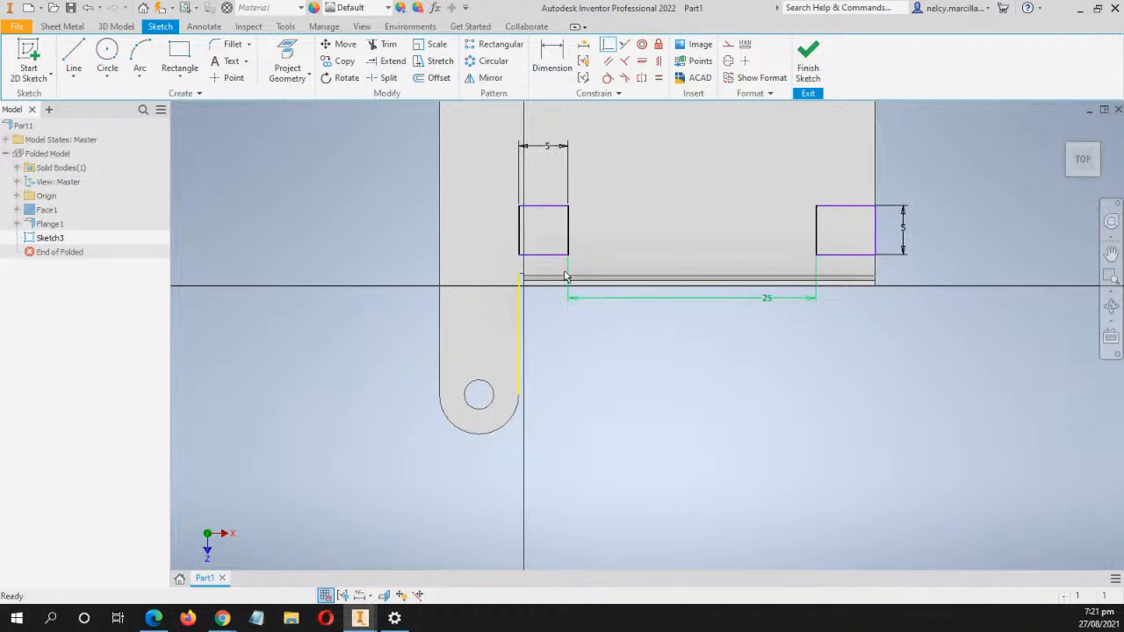
Make the far rectangle's lower outer corner coincident with the flange's end corner and finish the sketch
left_click(606, 49)
left_click(876, 263)
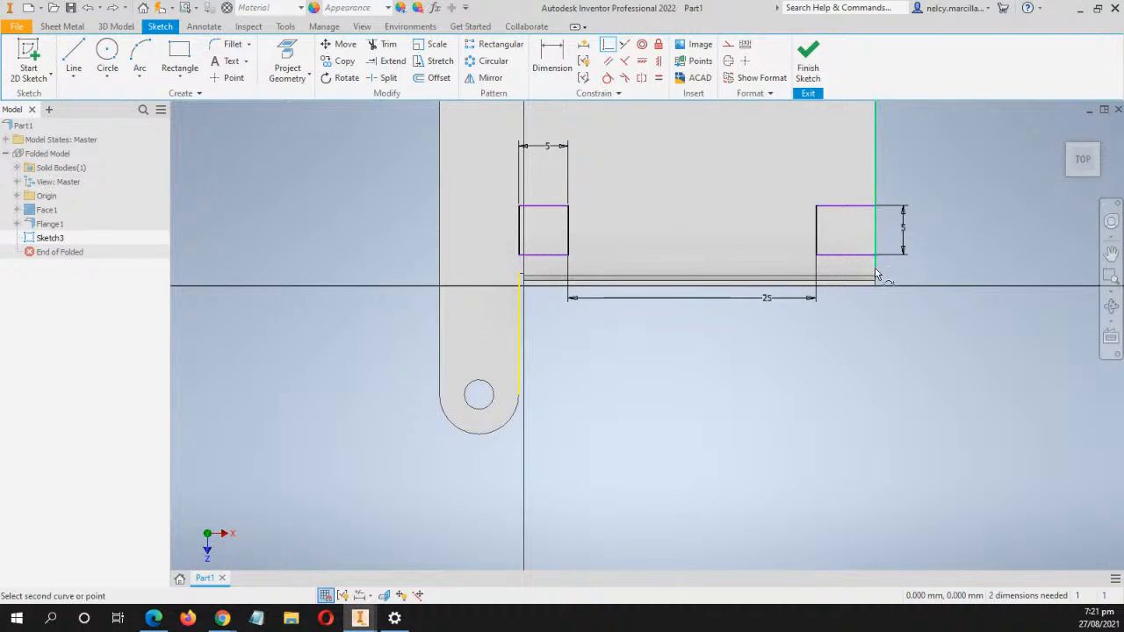
left_click(875, 286)
scroll(732, 332, "up", 2)
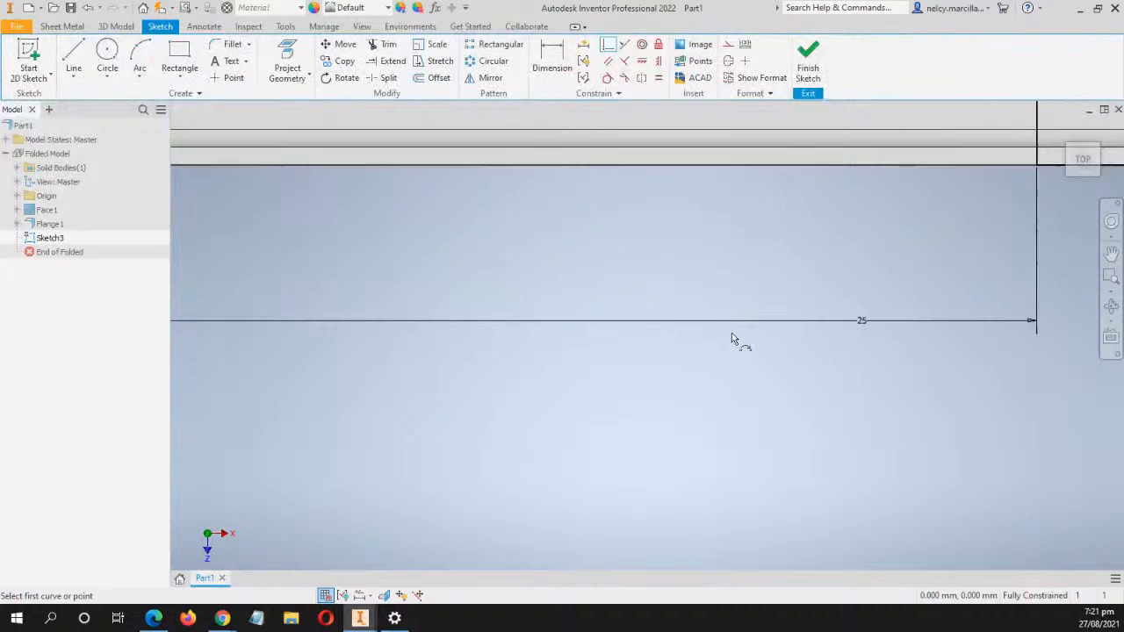
mouse_move(726, 329)
middle_mouse_down()
mouse_move(677, 373)
mouse_move(637, 365)
middle_mouse_up()
scroll(661, 363, "up", 3)
scroll(662, 364, "down", 3)
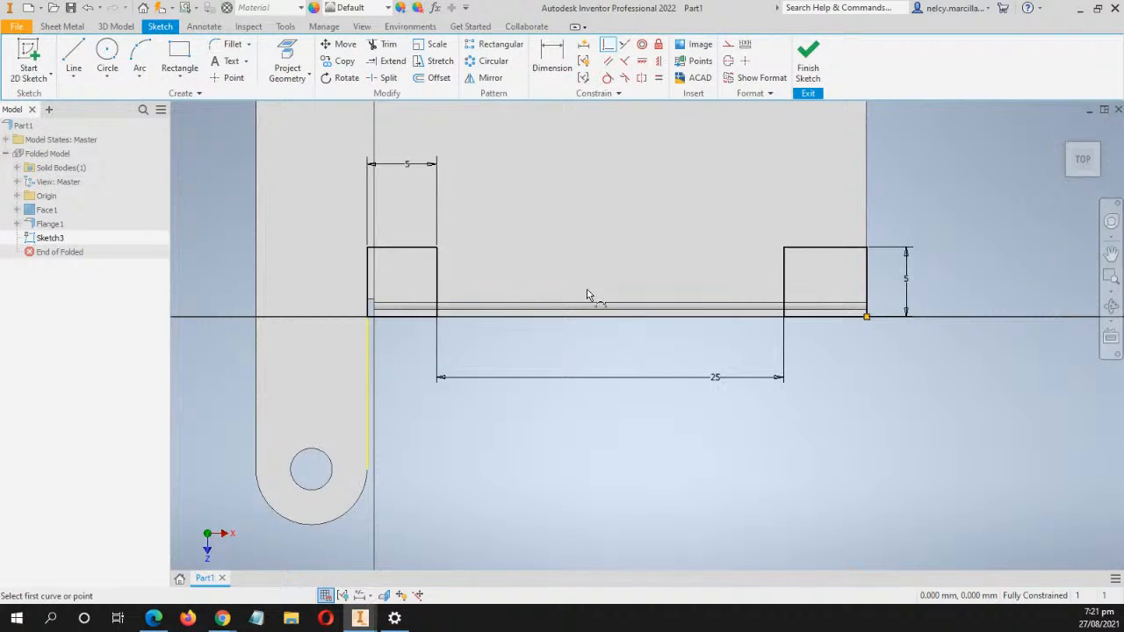
left_click(823, 68)
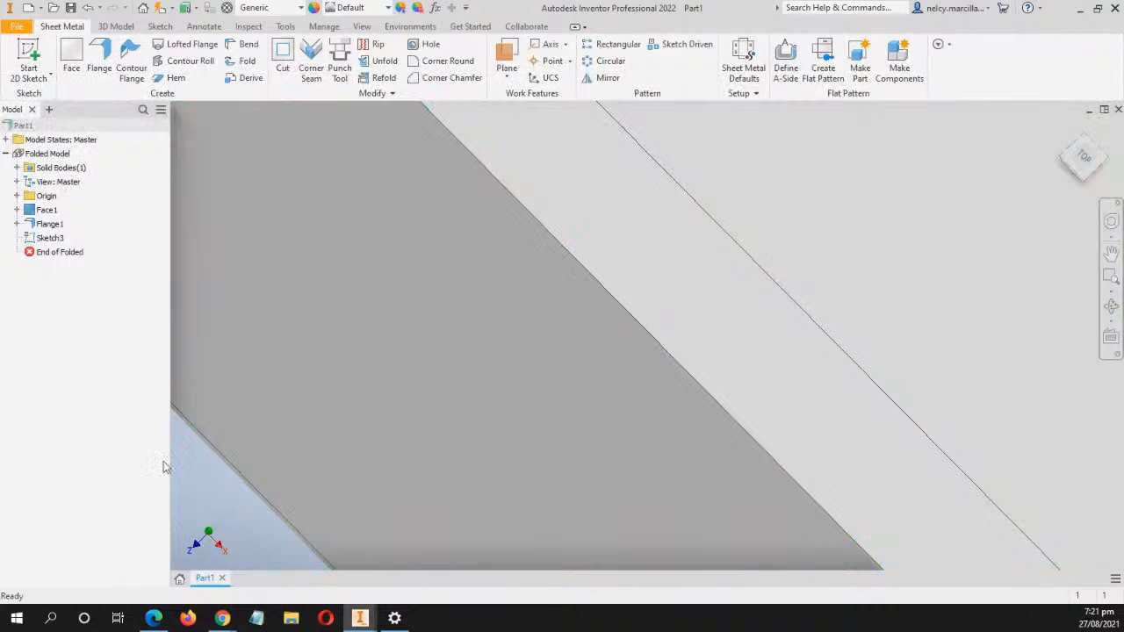
Extrude both rectangles as a 10 mm cut in the flipped direction, notching the two ends of the flange
scroll(703, 255, "down", 5)
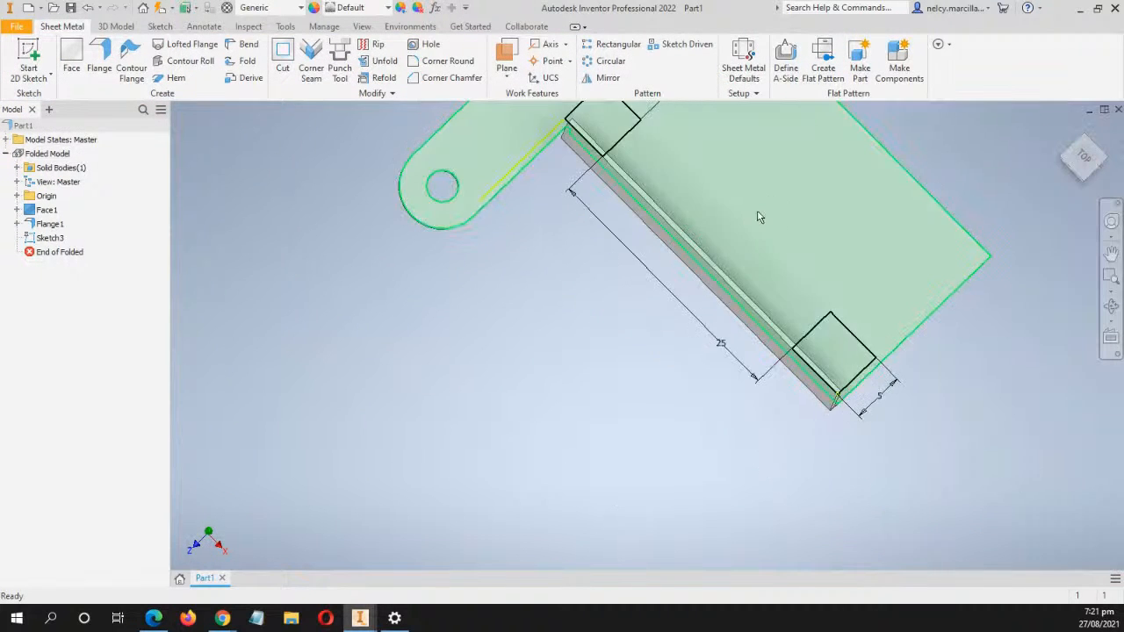
middle_click_drag(761, 216, 611, 318)
scroll(629, 295, "up", 3)
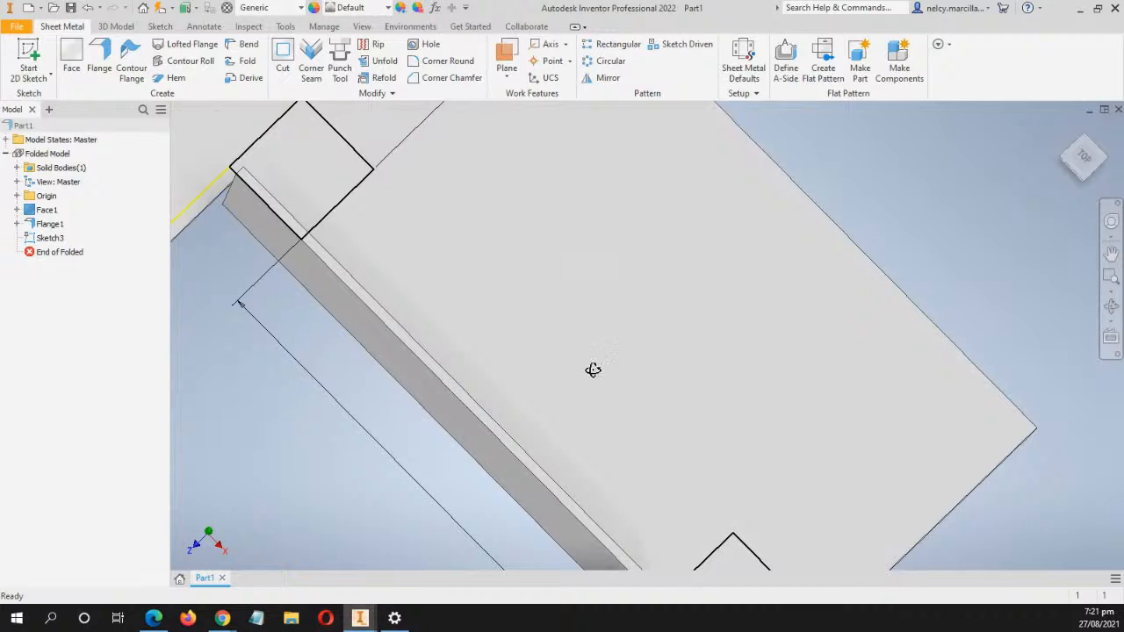
scroll(593, 370, "down", 5)
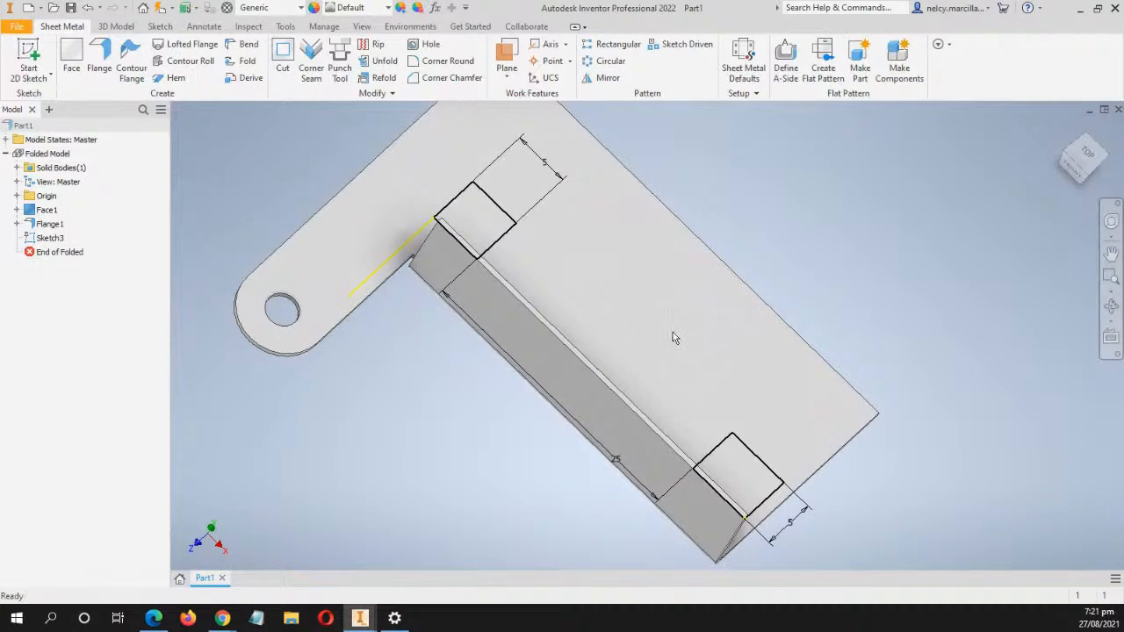
left_click(114, 26)
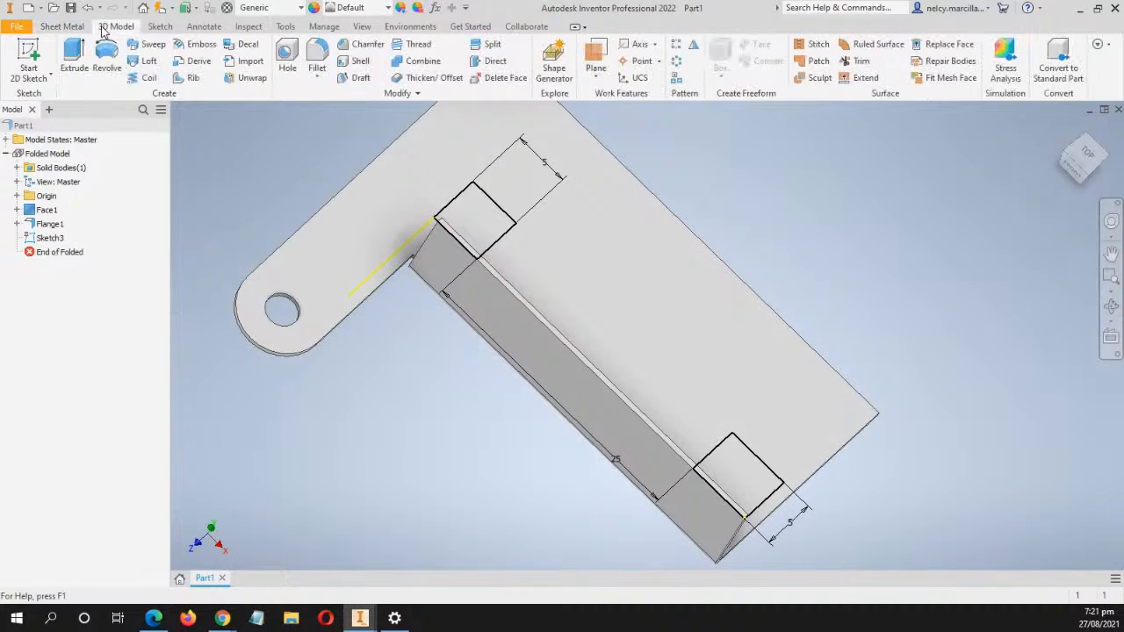
left_click(81, 69)
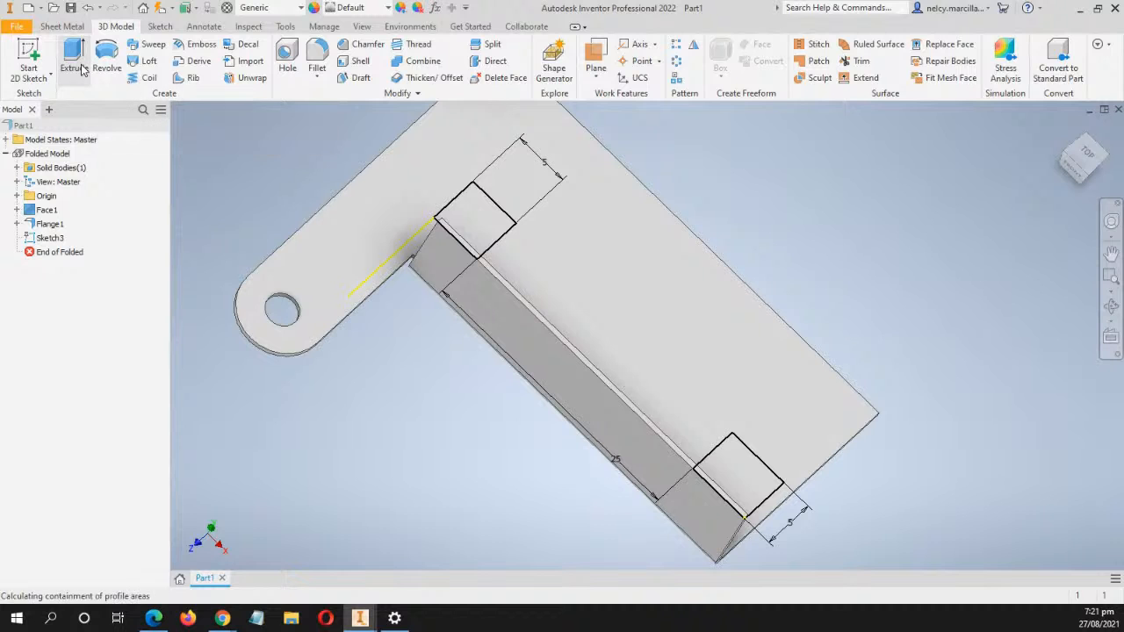
left_click(491, 237)
middle_click_drag(715, 410, 698, 296)
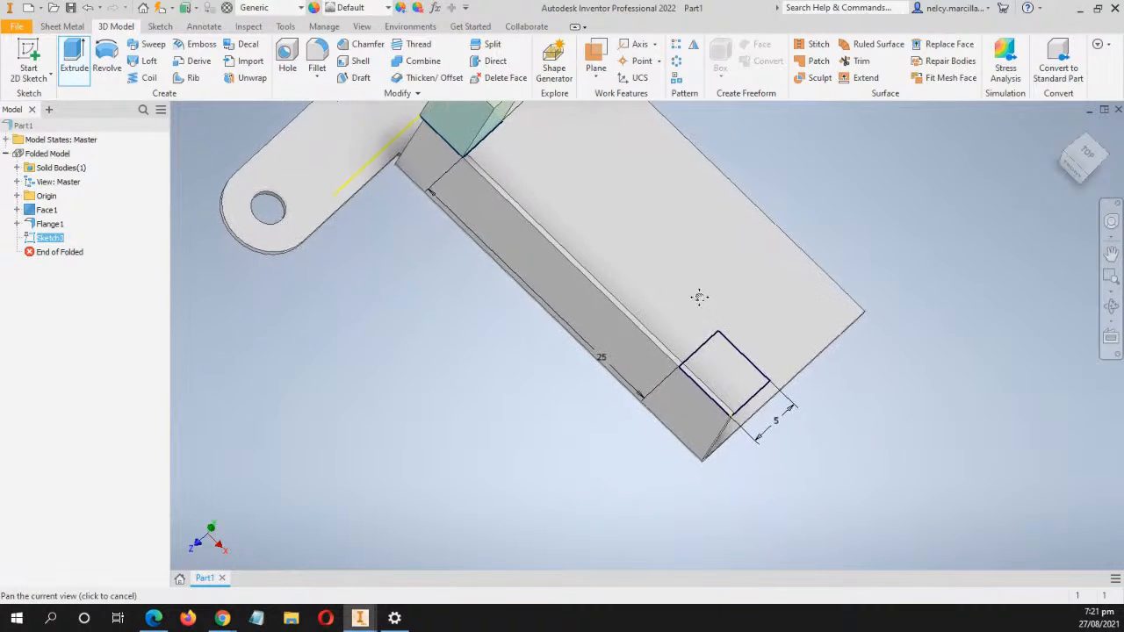
left_click(742, 389)
middle_click_drag(446, 351, 562, 397, "shift")
middle_click_drag(487, 410, 526, 419)
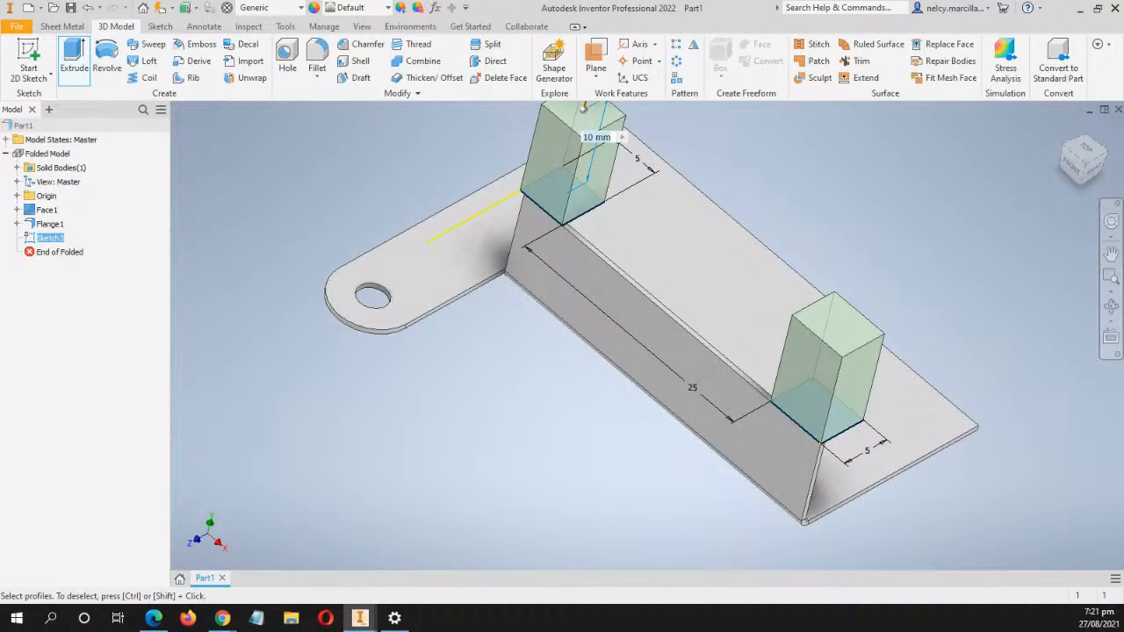
left_click_drag(328, 268, 387, 118)
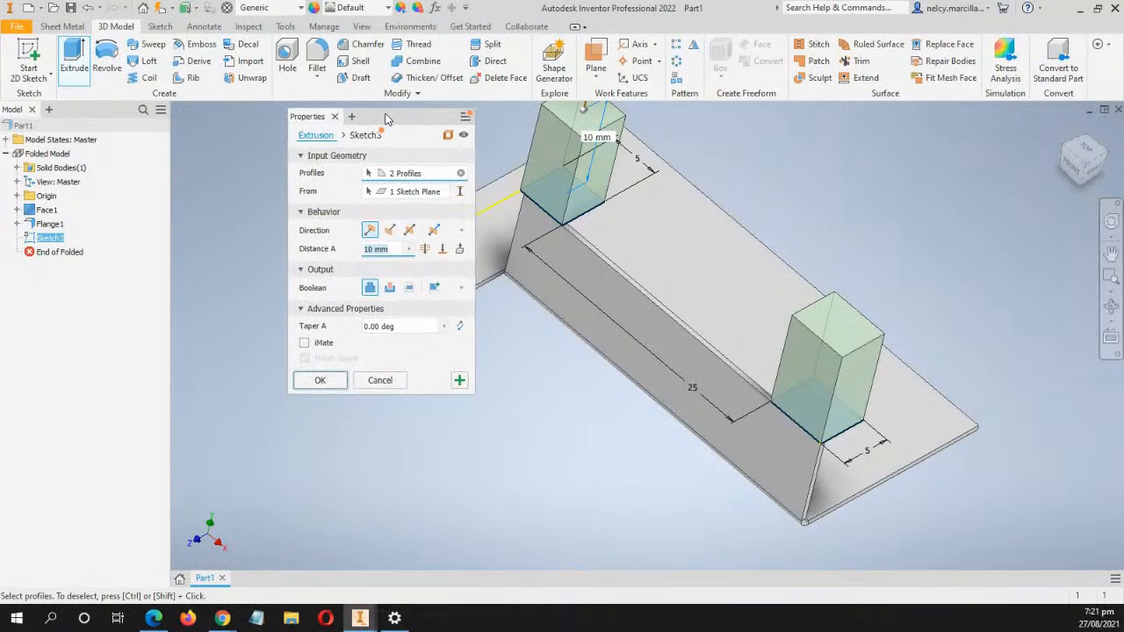
left_click(385, 232)
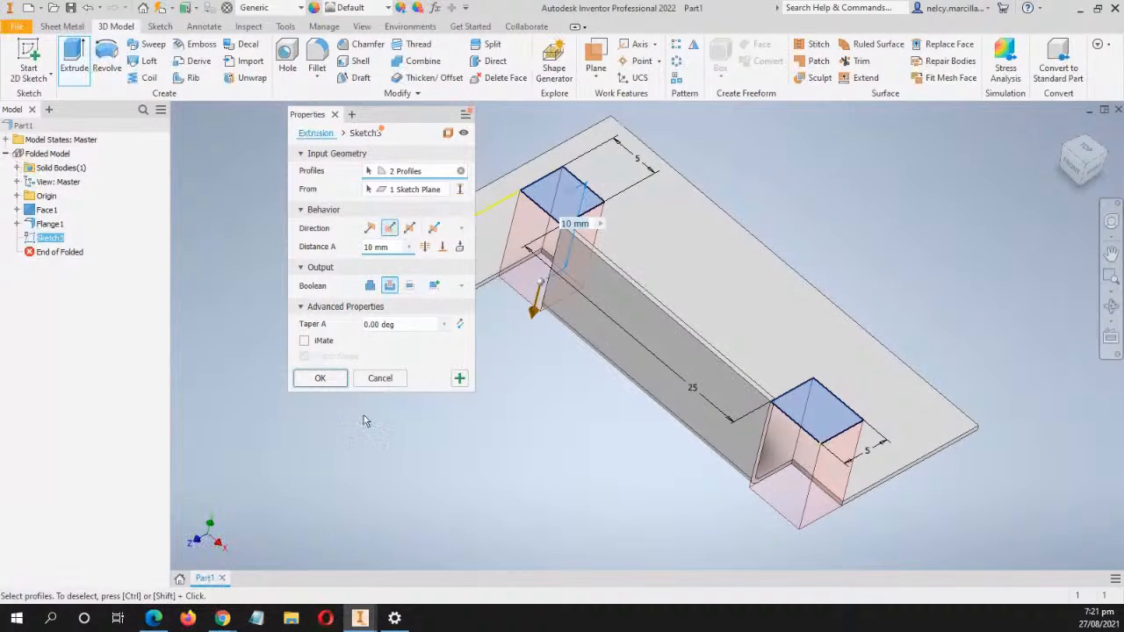
left_click(321, 379)
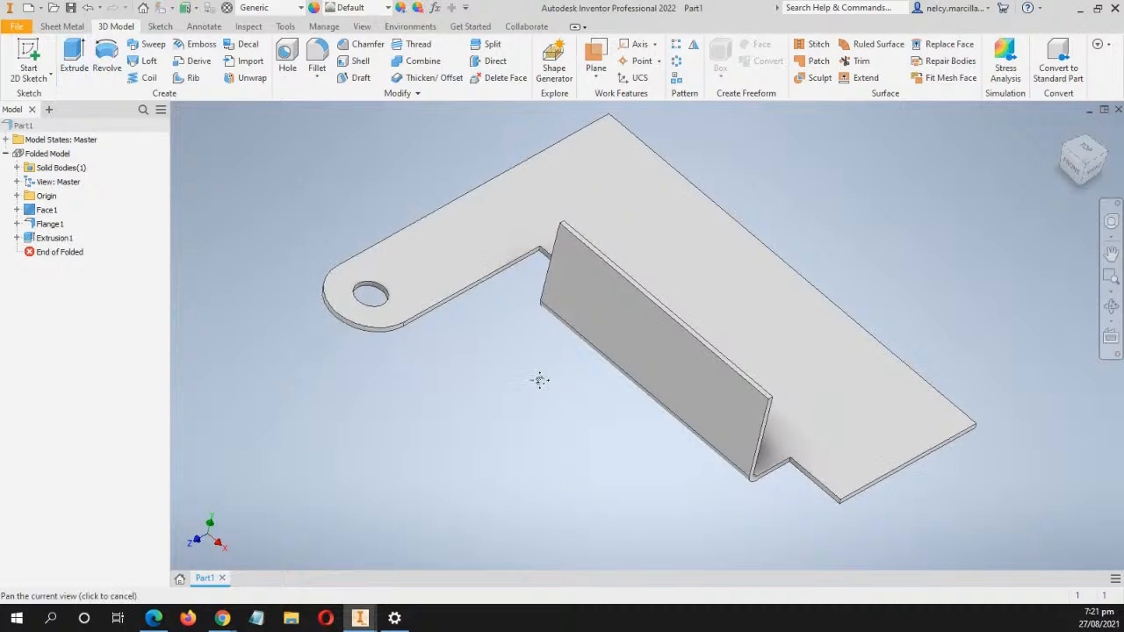
Start a new flange on the inner upper edge of the upright flange, projecting over the face
middle_click_drag(539, 378, 374, 352)
middle_click_drag(393, 426, 501, 380, "shift")
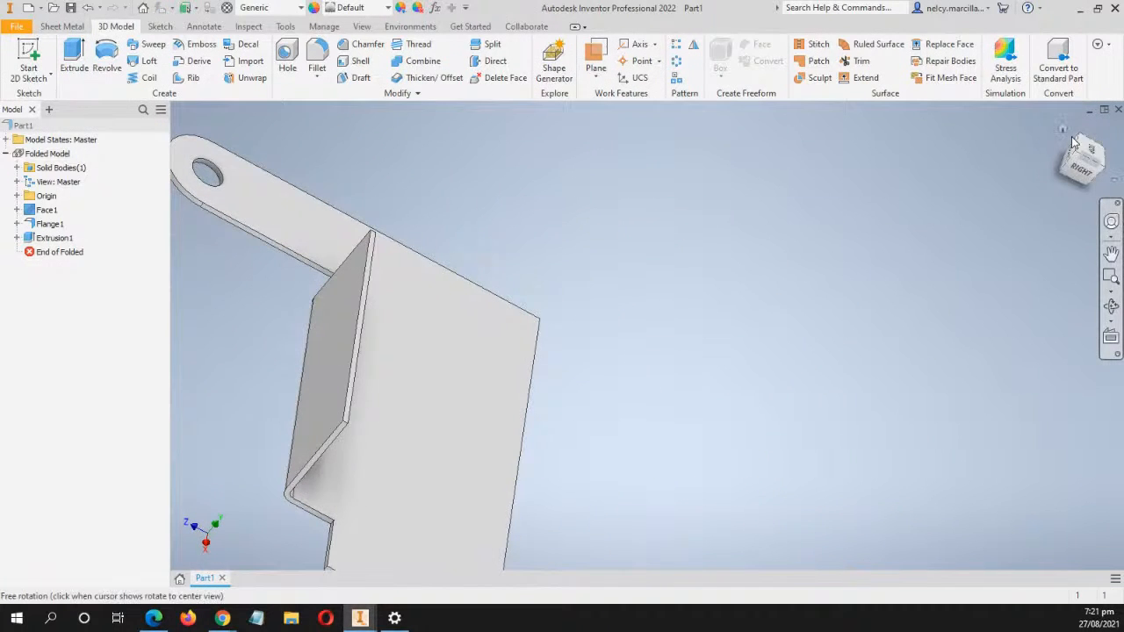
left_click(1063, 129)
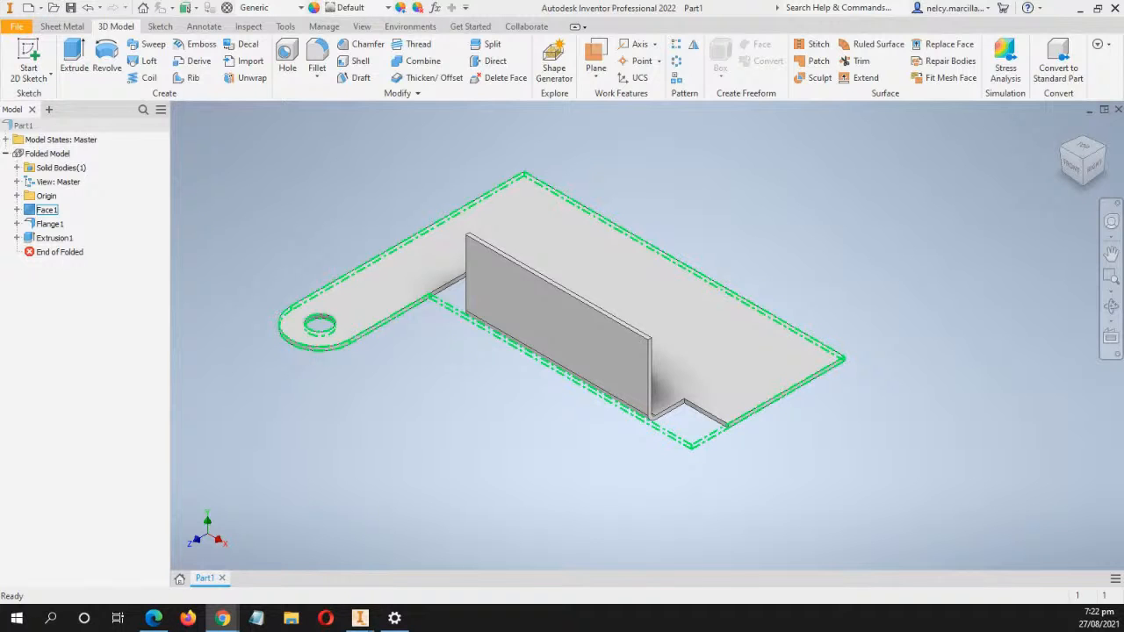
middle_click_drag(610, 466, 557, 448)
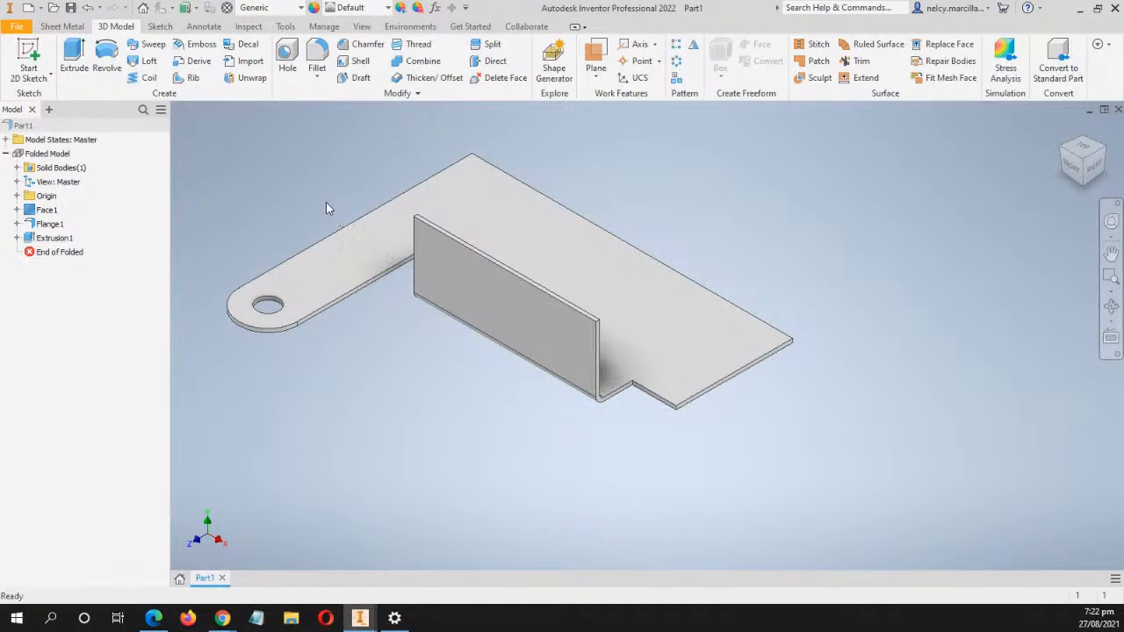
left_click(68, 28)
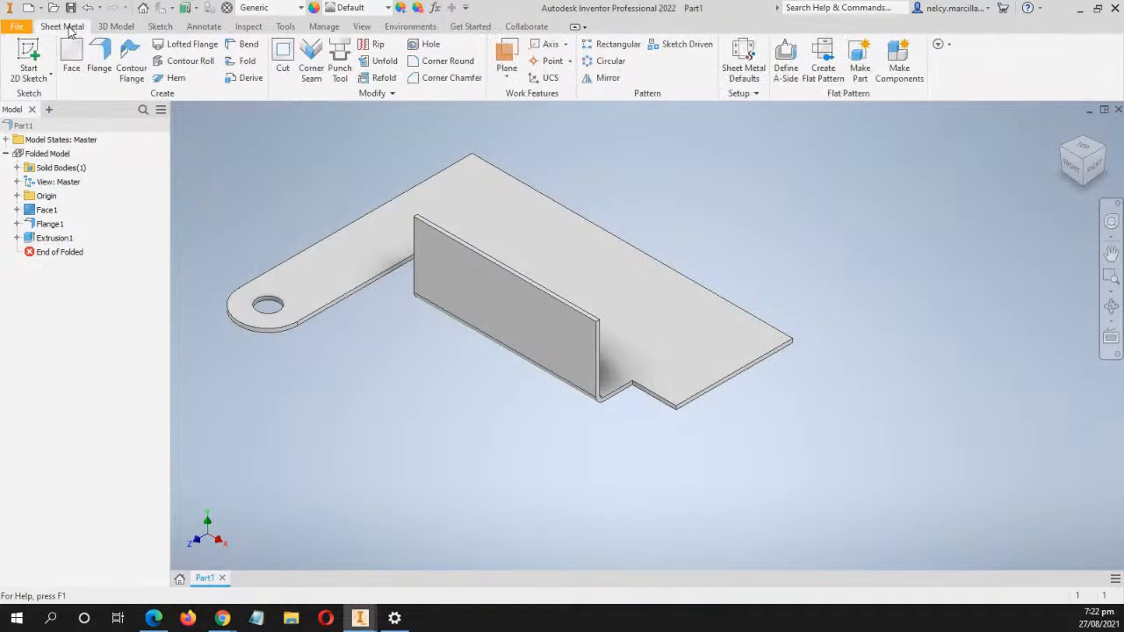
left_click(99, 66)
middle_click_drag(562, 507, 521, 506, "shift")
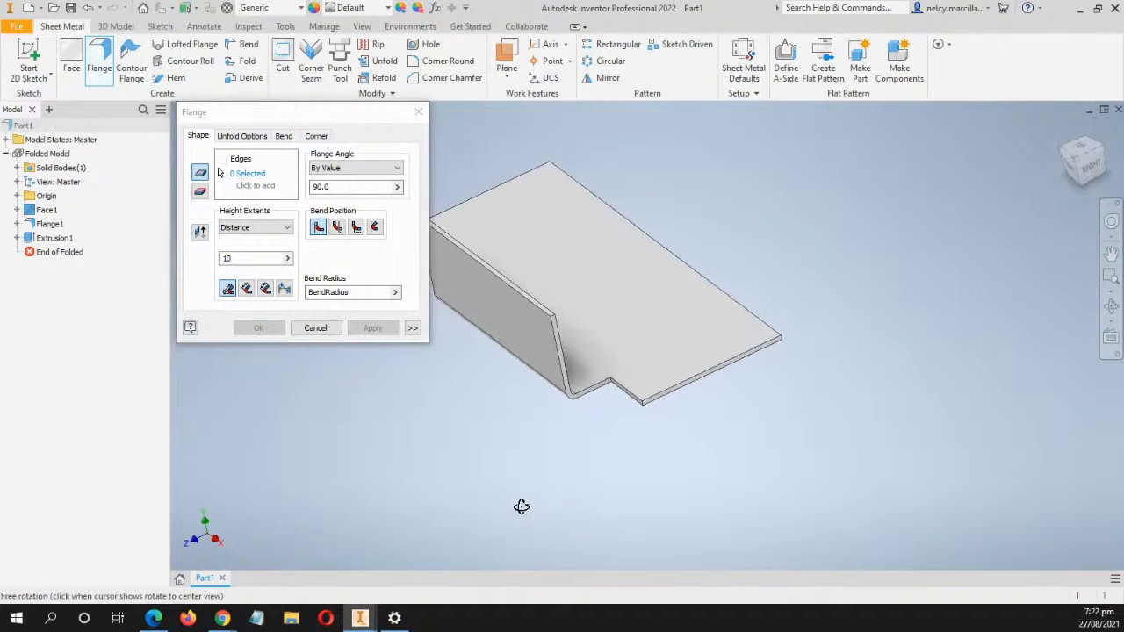
scroll(549, 307, "up", 3)
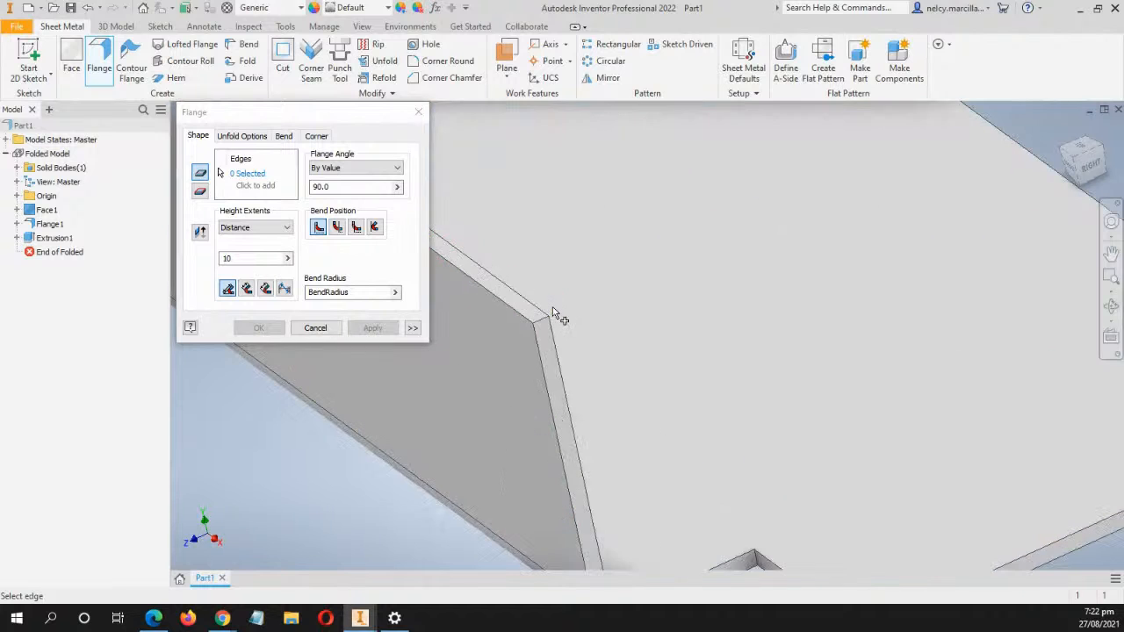
left_click(536, 311)
scroll(781, 362, "down", 4)
scroll(786, 369, "up", 3)
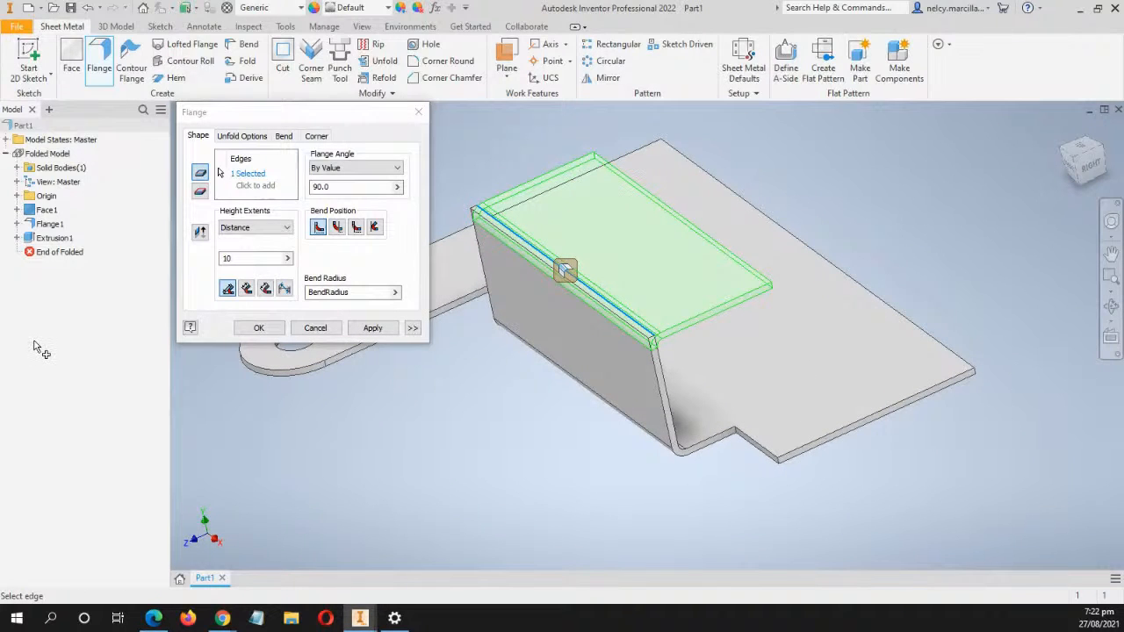
Set the new flange's height distance to 40 mm and its angle to 47 degrees
left_click(255, 258)
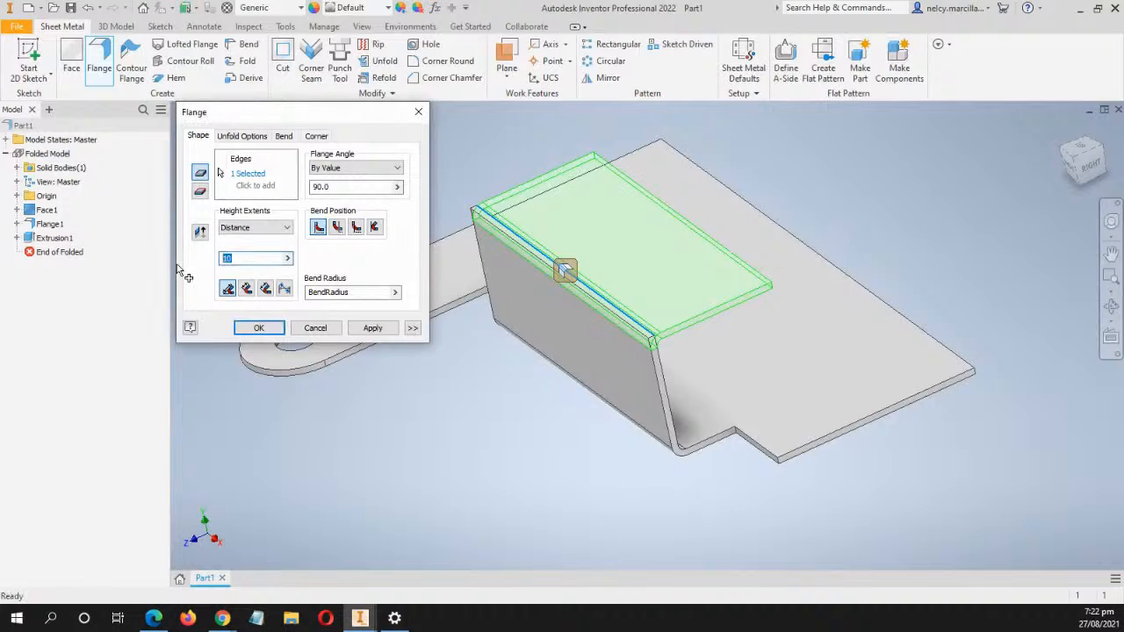
type("40")
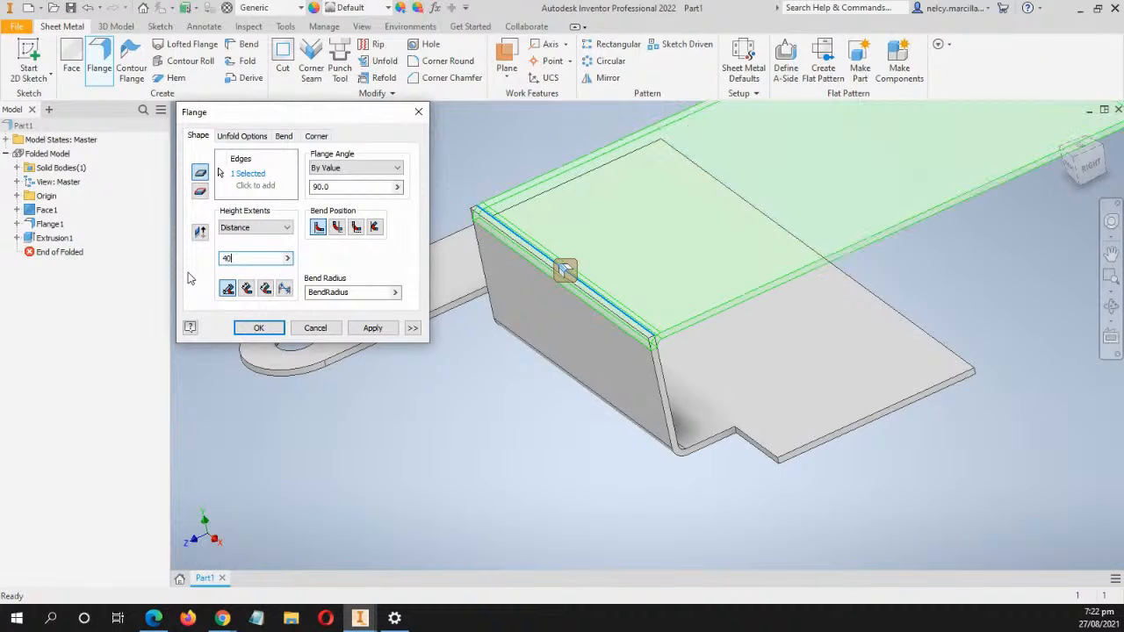
left_click(345, 188)
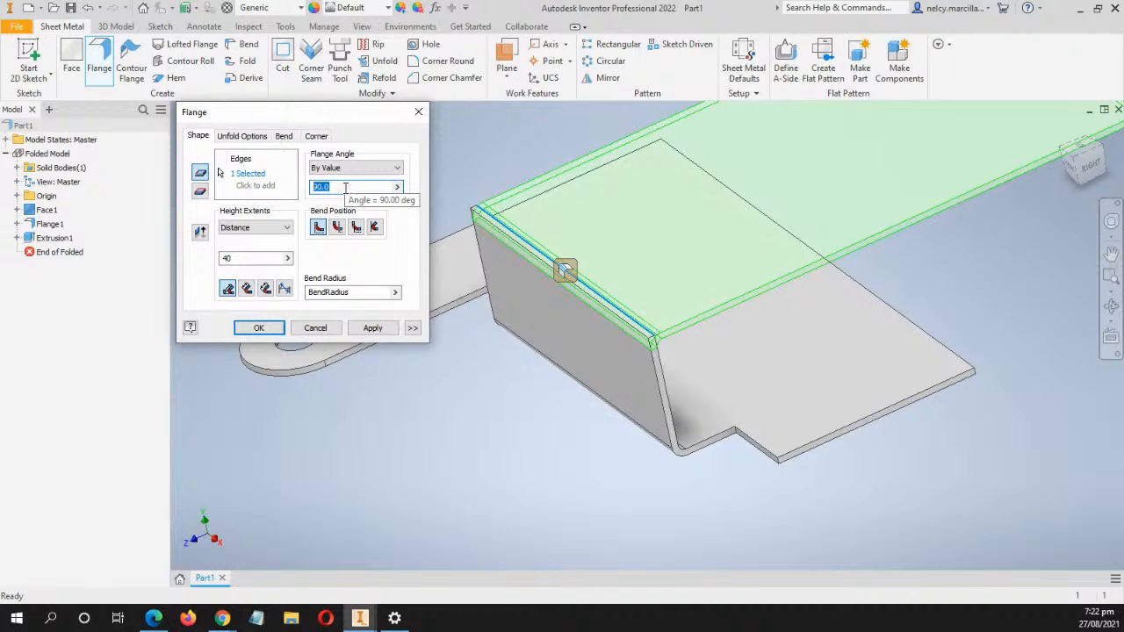
type("45")
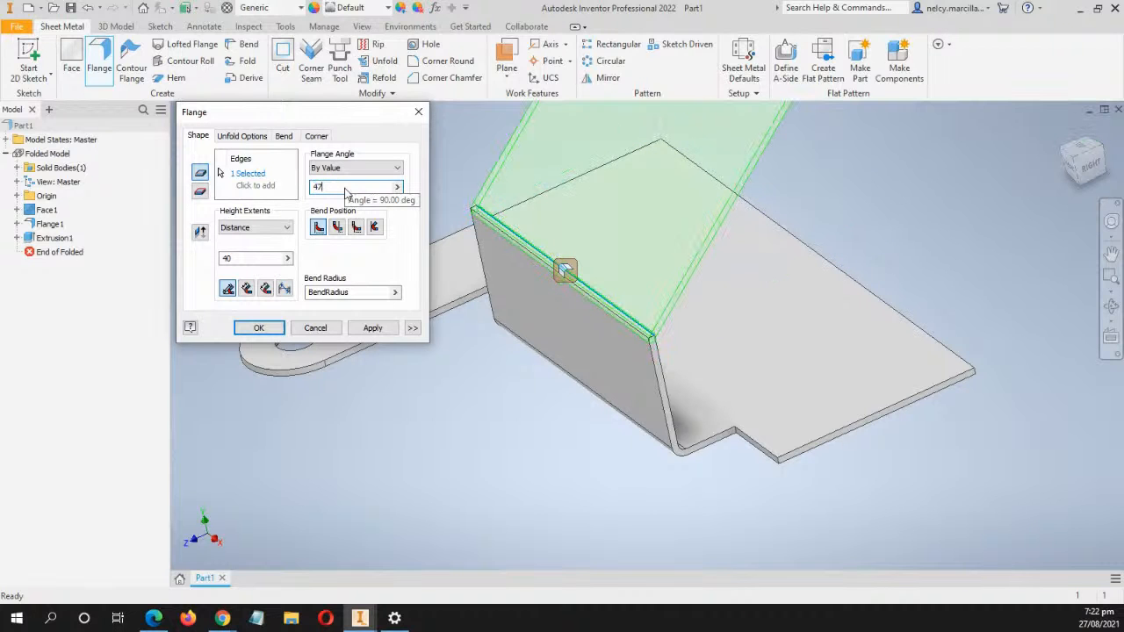
scroll(463, 347, "down", 3)
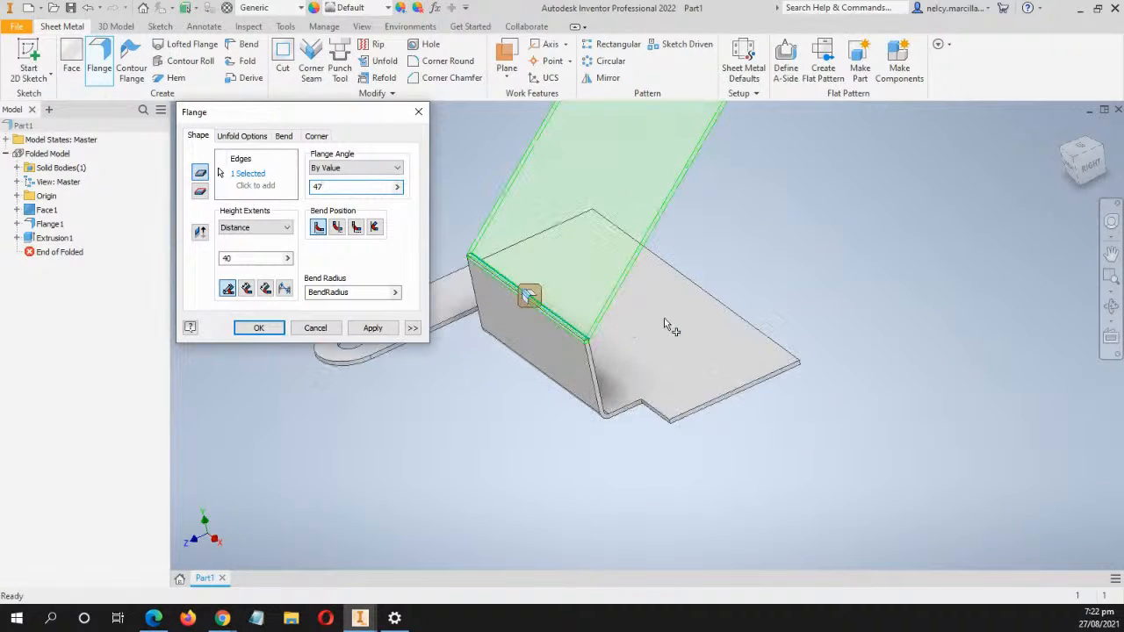
Create the angled flange on the upright flange's upper edge with the current settings
middle_click_drag(722, 287, 690, 336)
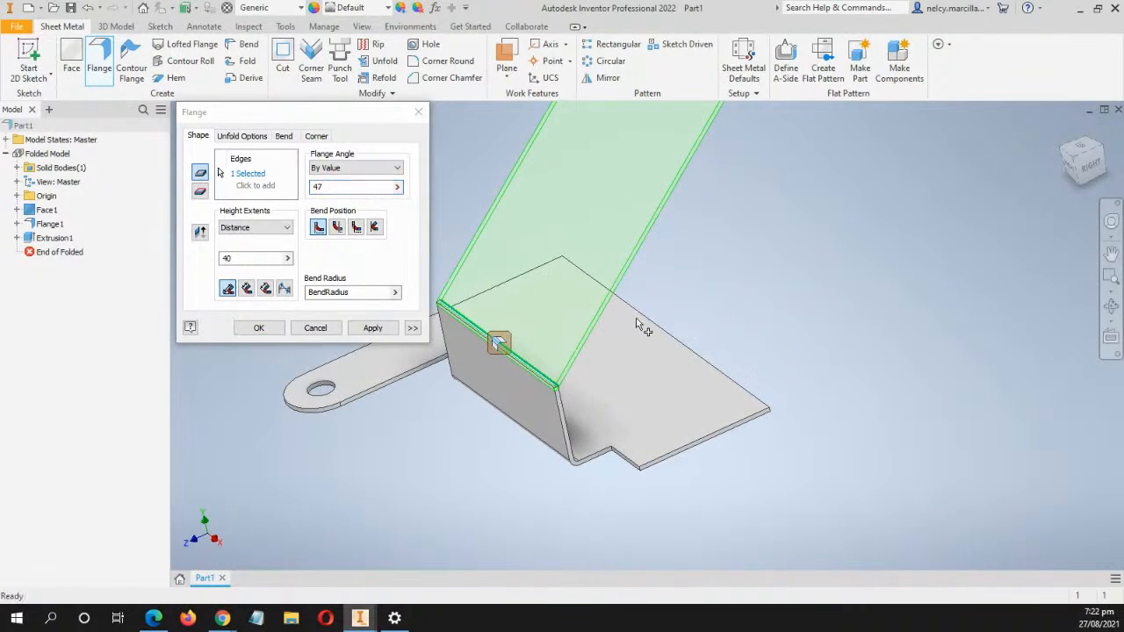
left_click(258, 328)
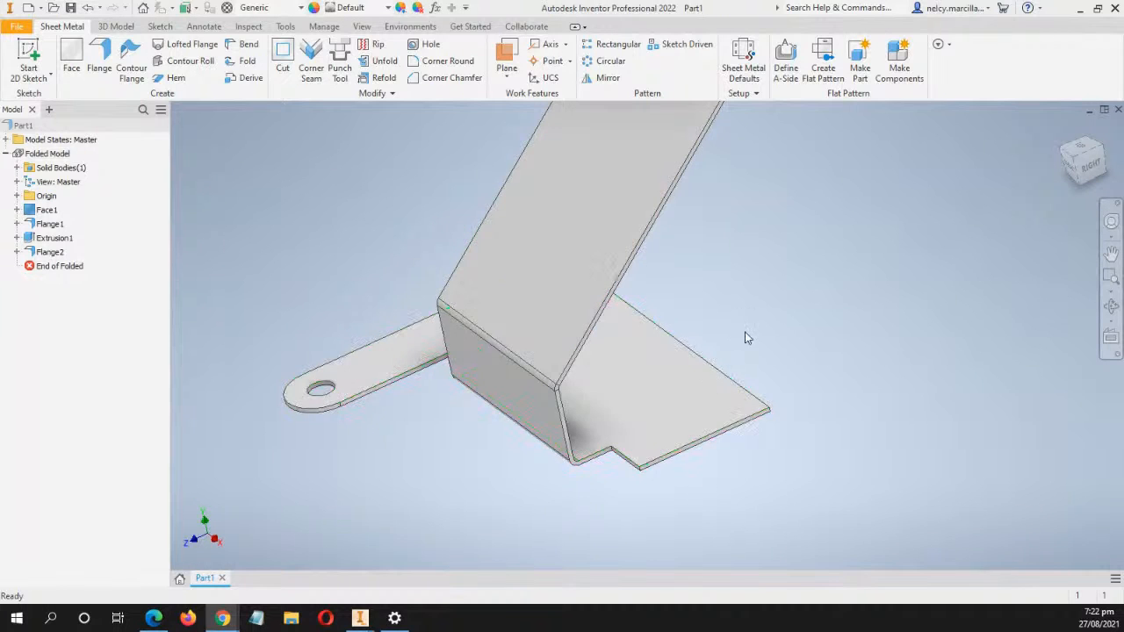
Start another flange on the free end edge of the angled flange, projecting back over the base face
middle_click_drag(744, 332, 660, 450)
middle_click_drag(612, 414, 615, 311, "shift")
scroll(545, 303, "down", 5)
scroll(549, 317, "up", 4)
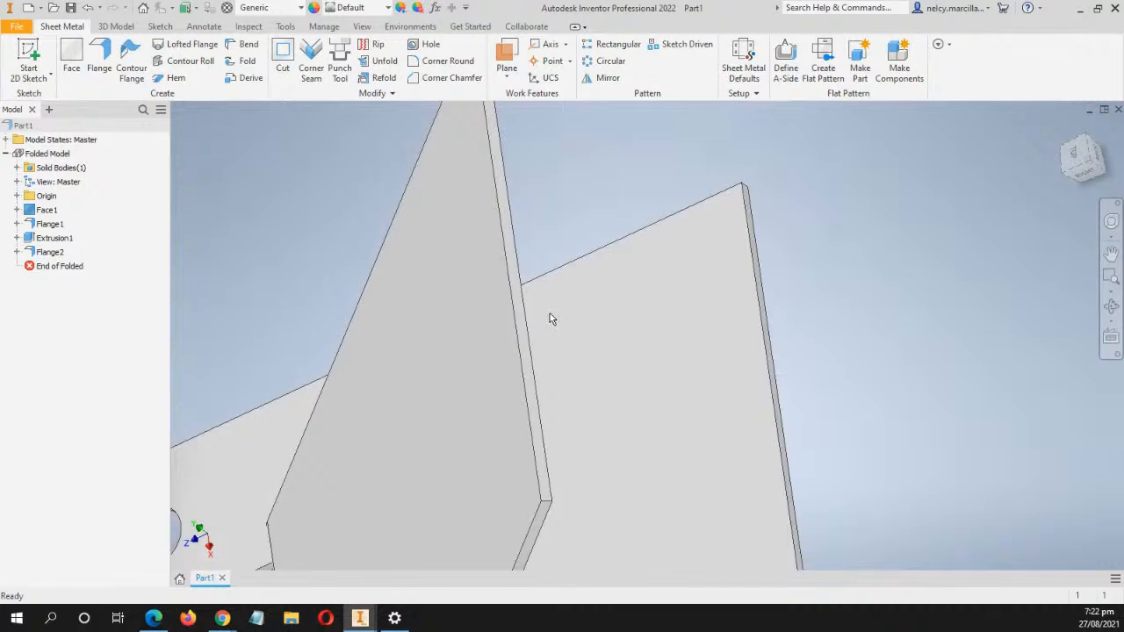
scroll(676, 351, "down", 1)
scroll(707, 326, "down", 4)
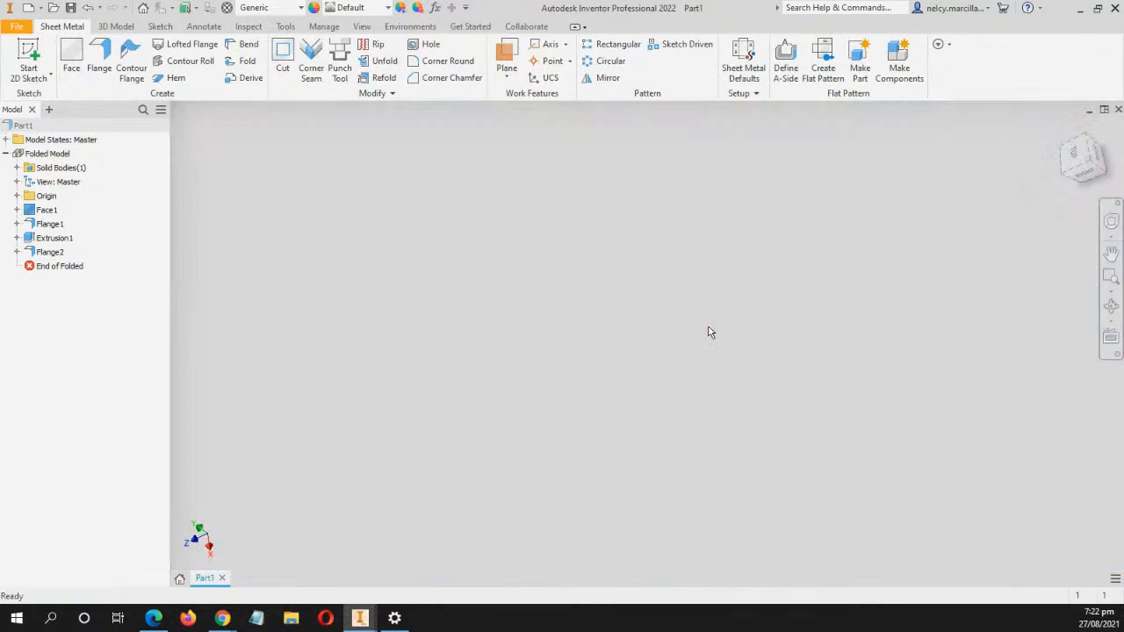
scroll(708, 326, "up", 6)
middle_click_drag(726, 349, 690, 303)
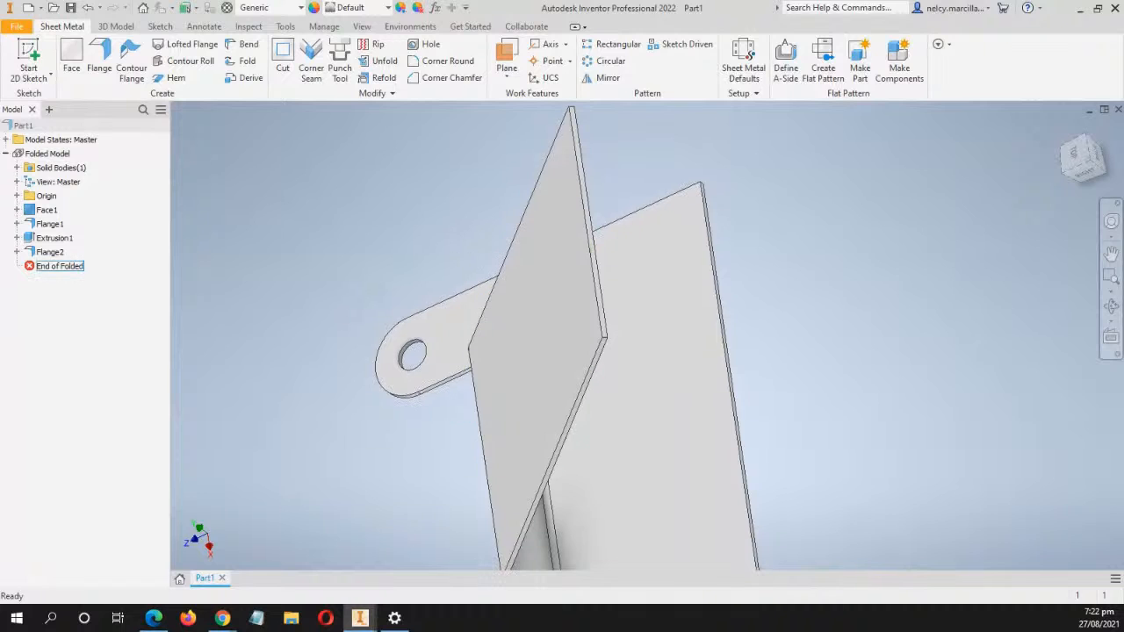
key("alt+Tab")
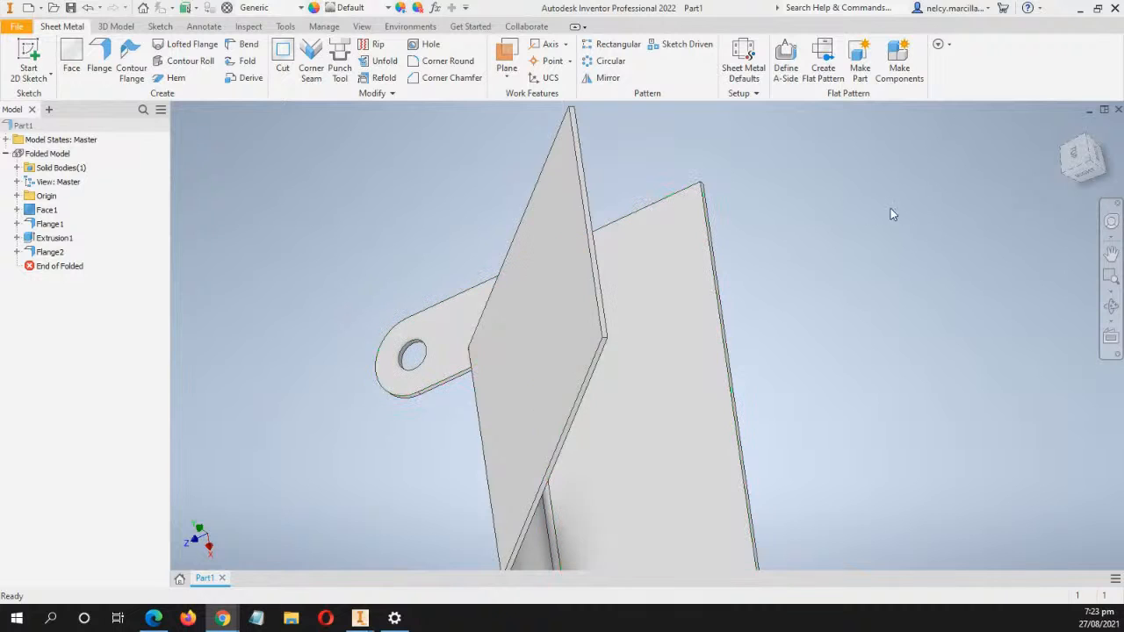
right_click(869, 208)
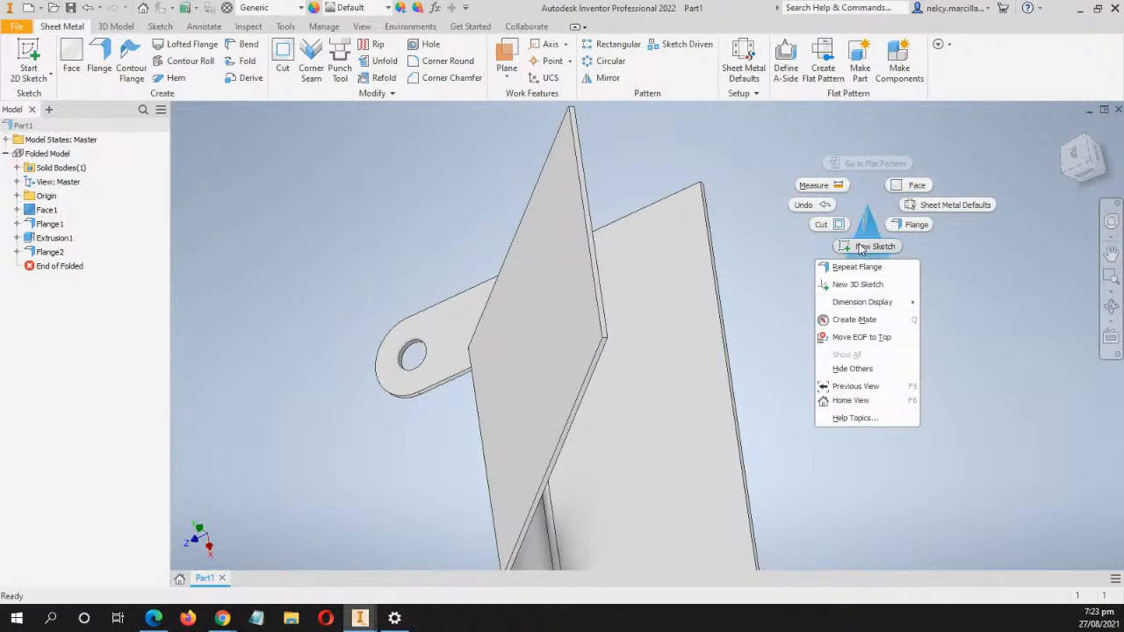
left_click(849, 271)
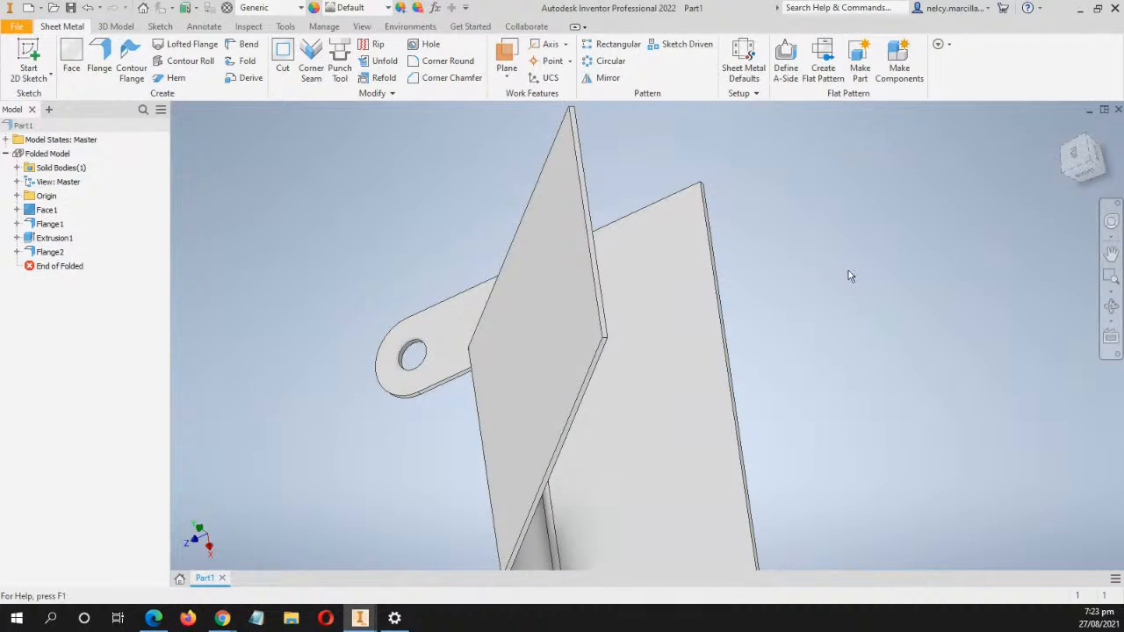
left_click(595, 234)
middle_click_drag(595, 230, 666, 235, "shift")
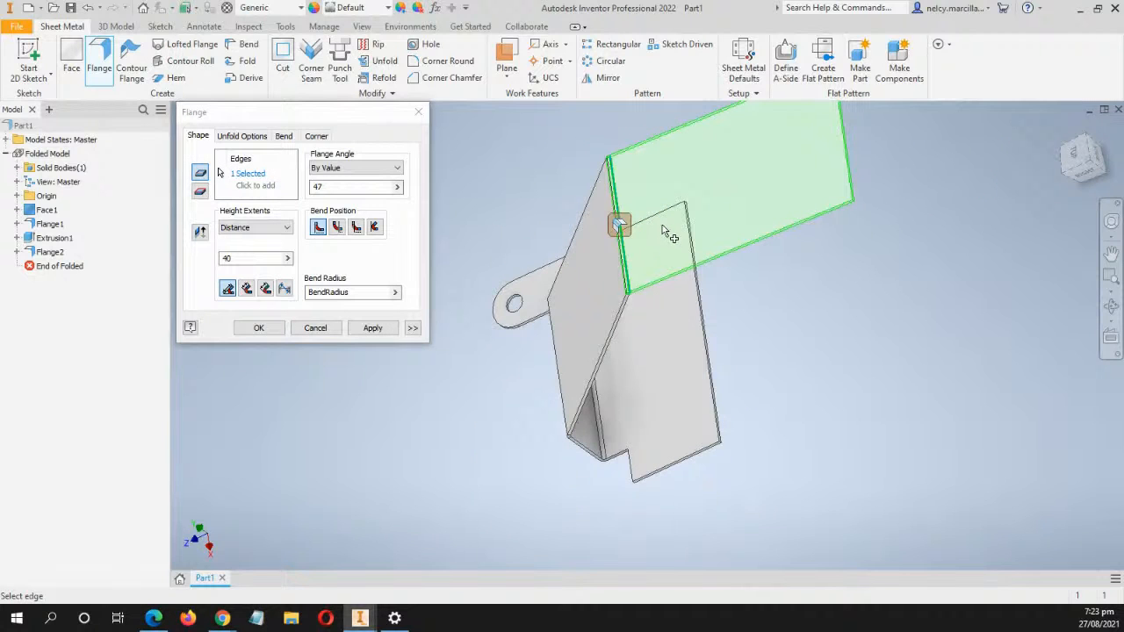
Set the end flange's height distance to 16 mm and its angle to 60 degrees, and create it
double_click(248, 259)
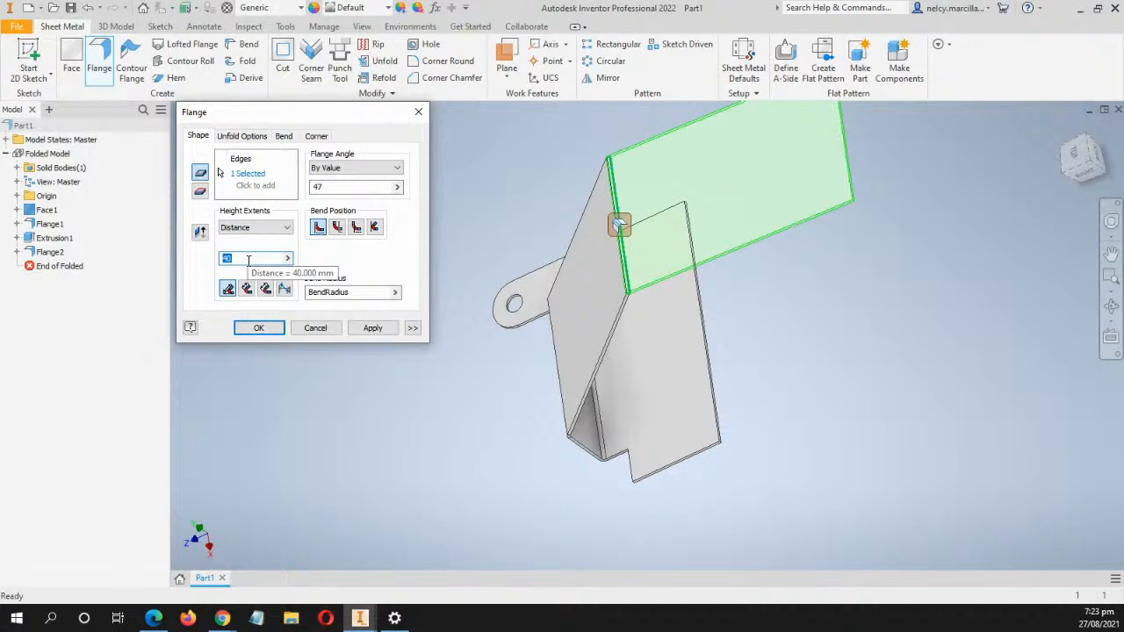
type("16")
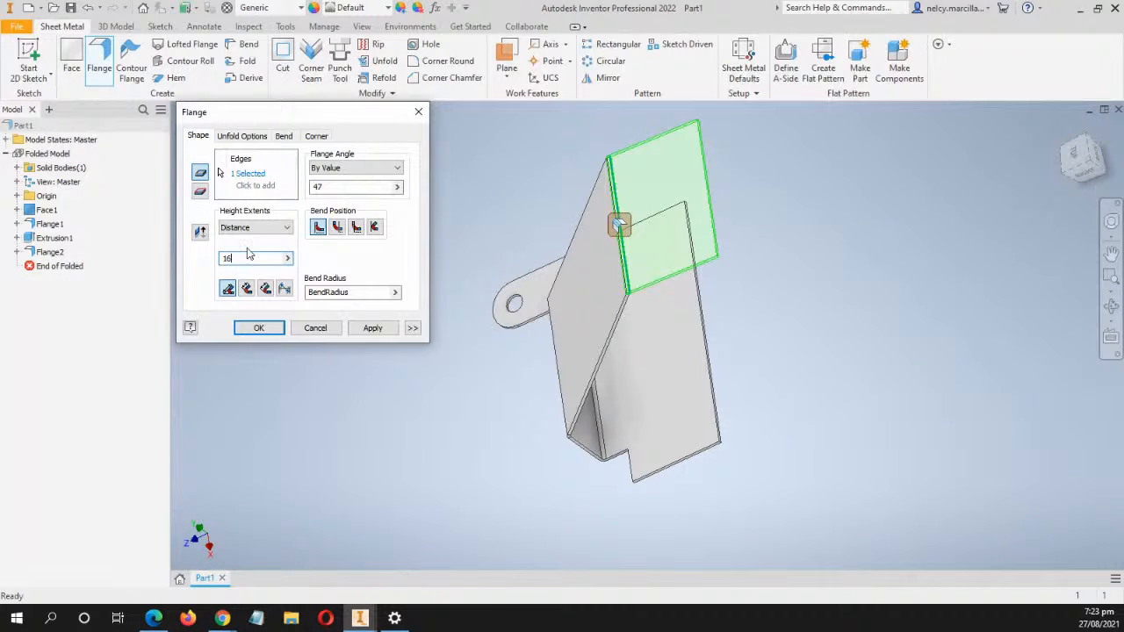
middle_click_drag(745, 359, 766, 339, "shift")
middle_click_drag(821, 179, 717, 282)
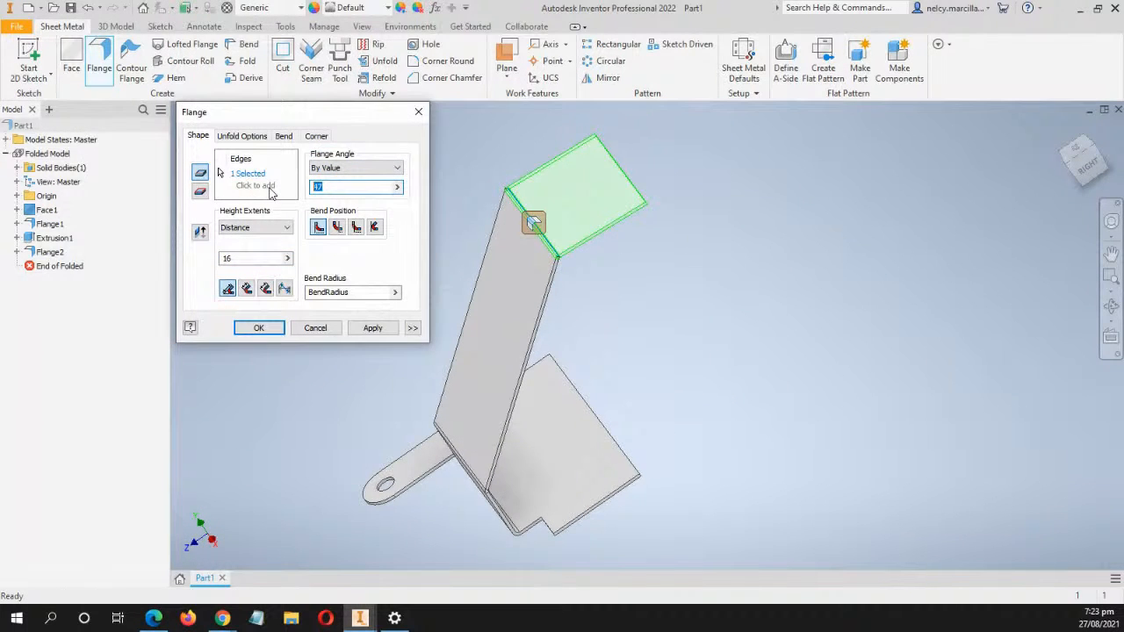
type("60")
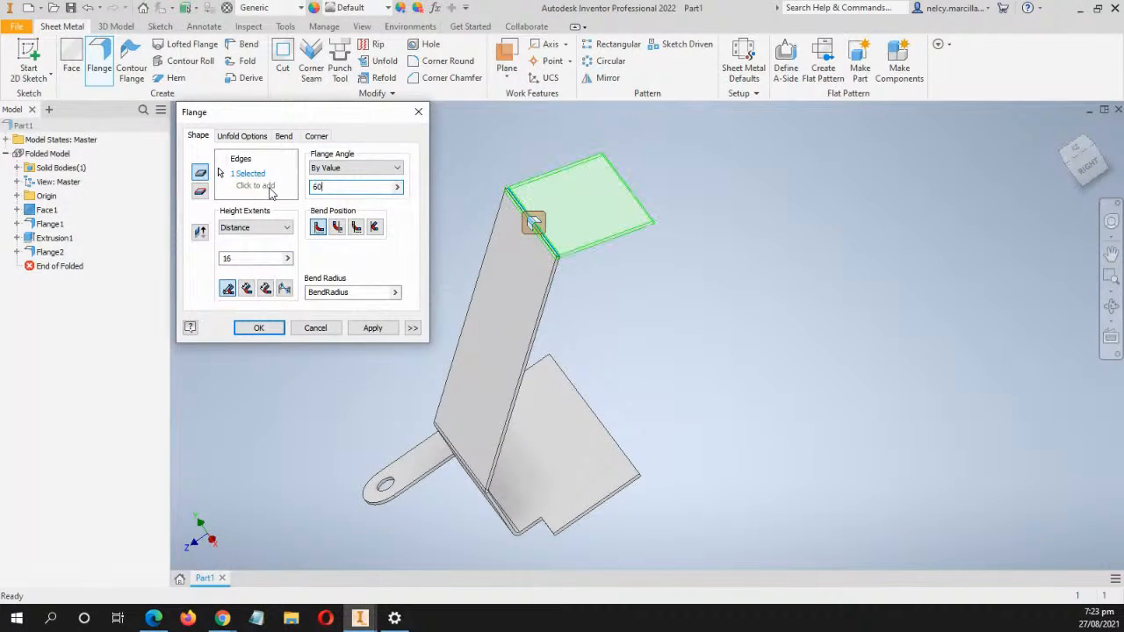
left_click(259, 329)
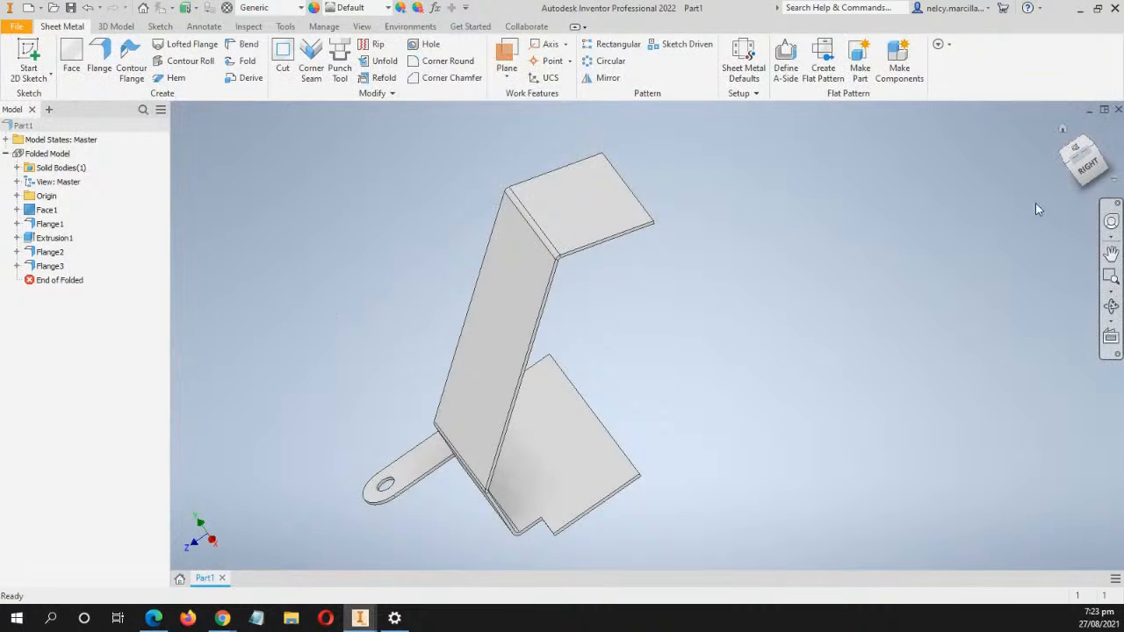
Start a new sketch on the upper face of the end flange
left_click(1062, 131)
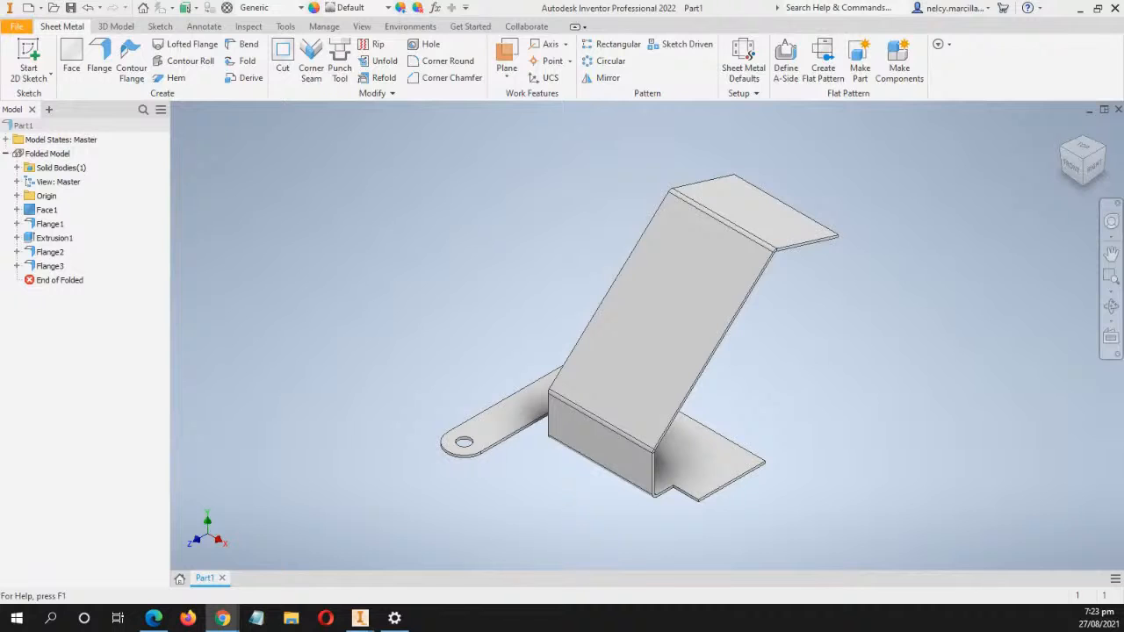
right_click(764, 227)
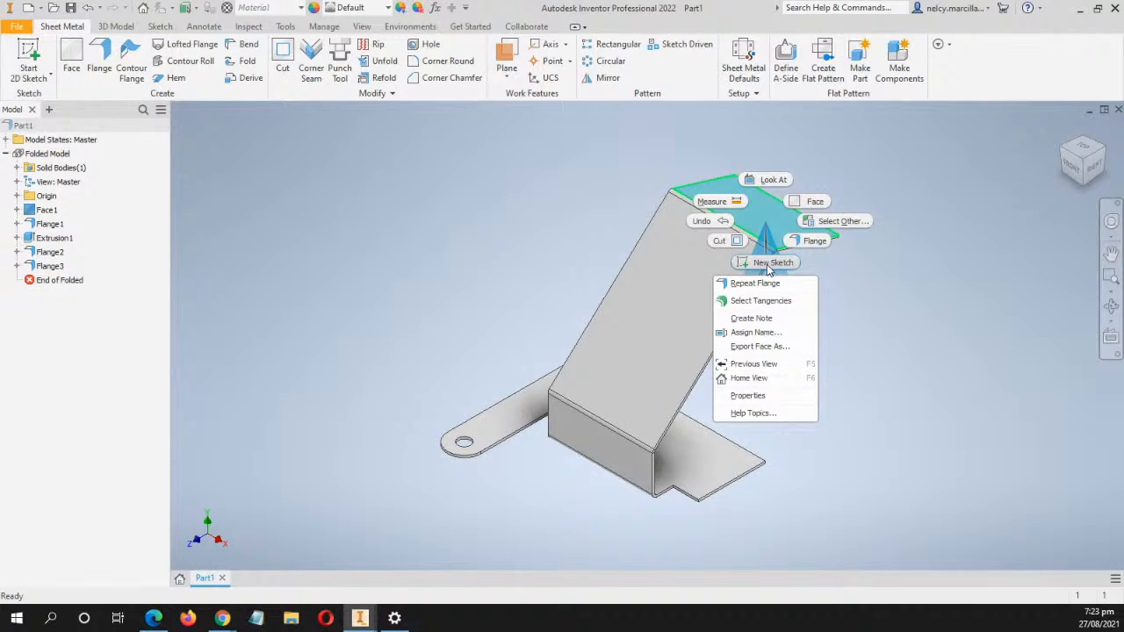
left_click(768, 265)
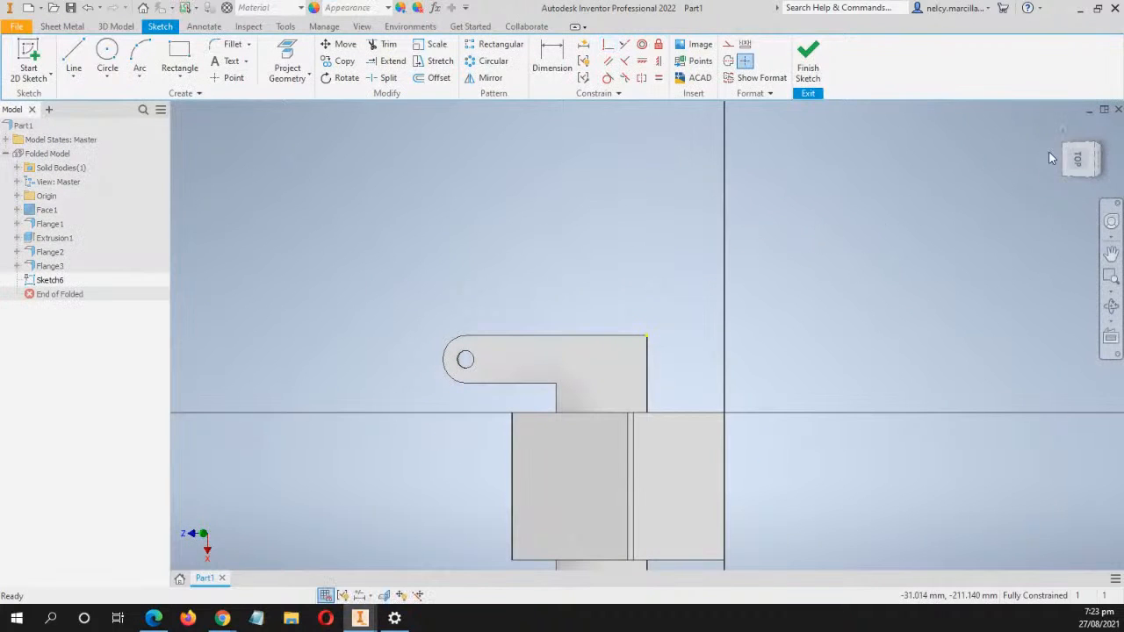
Draw a 15 mm diameter circle centred on the midpoint of the end flange's outer edge and finish the sketch
mouse_move(749, 425)
middle_mouse_down()
mouse_move(690, 442)
mouse_move(598, 313)
middle_mouse_up()
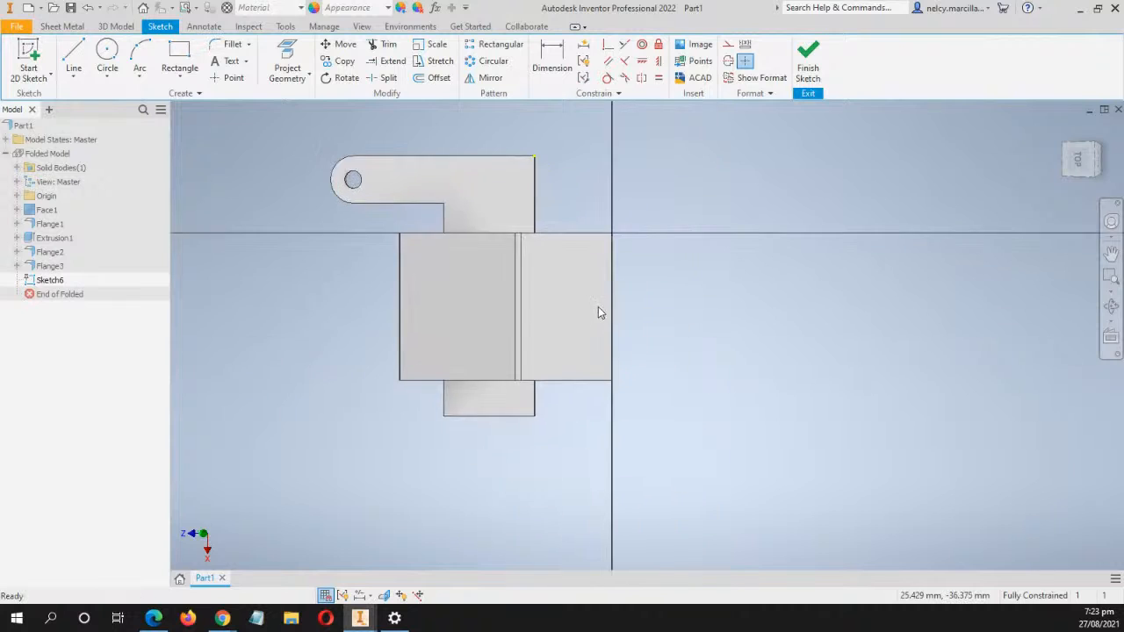
scroll(598, 313, "up", 5)
scroll(637, 343, "down", 3)
scroll(700, 336, "down", 3)
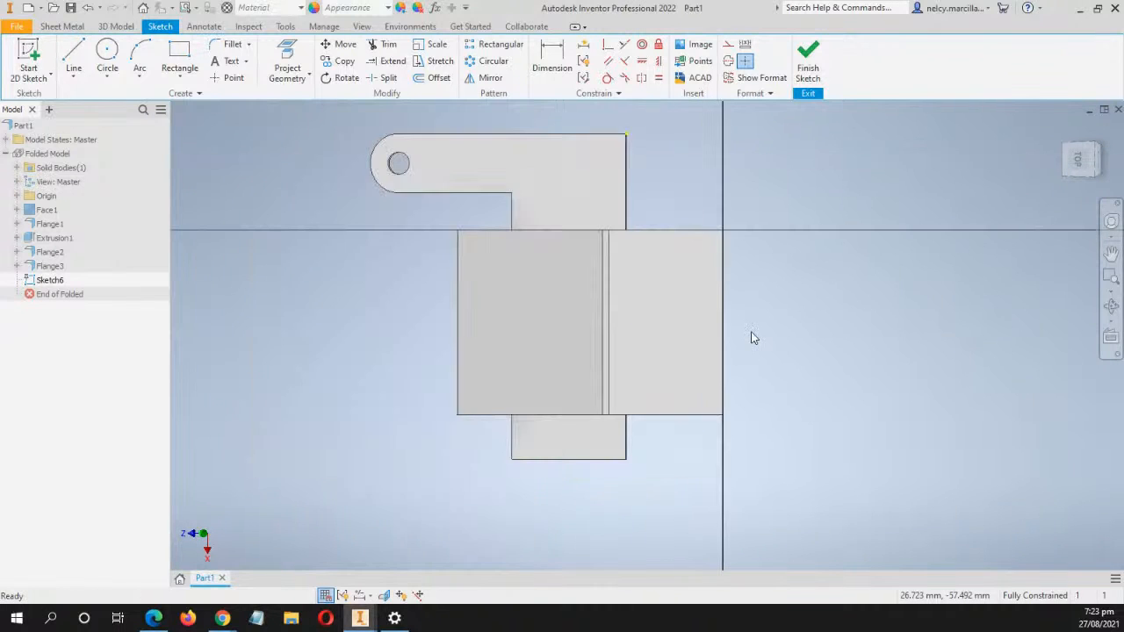
middle_click_drag(775, 333, 738, 328)
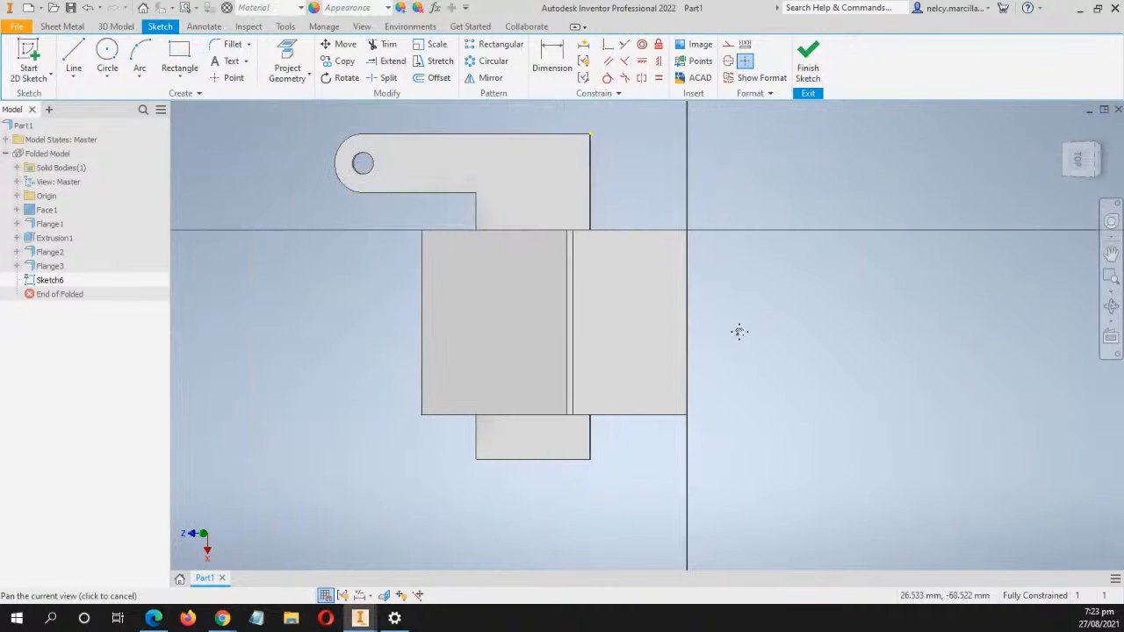
left_click(112, 79)
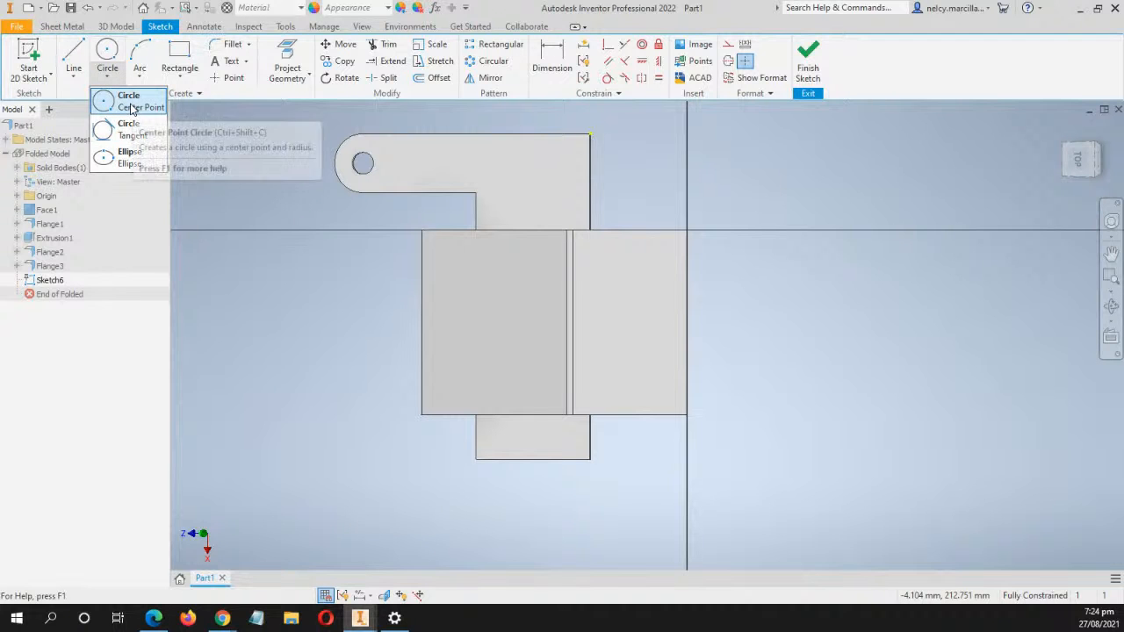
left_click(131, 107)
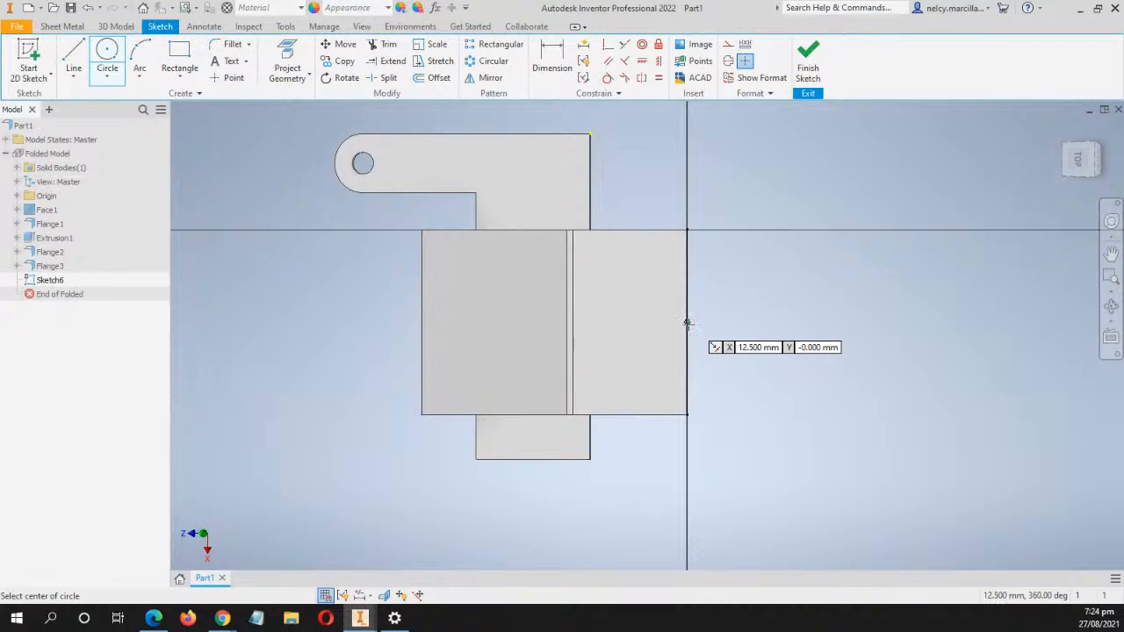
scroll(687, 323, "down", 3)
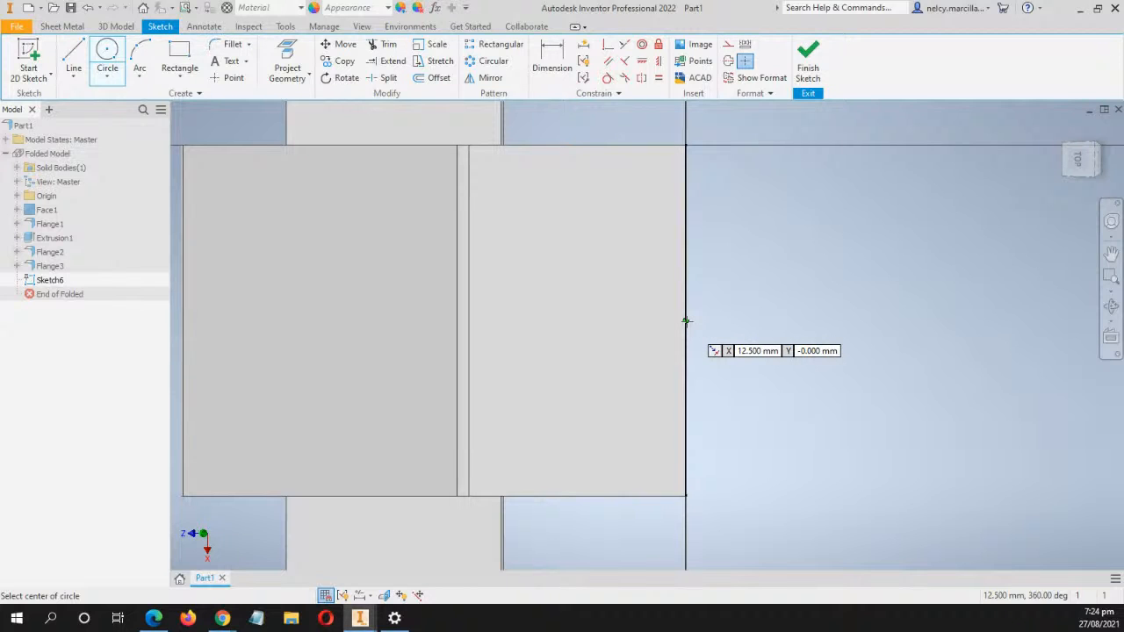
left_click(686, 323)
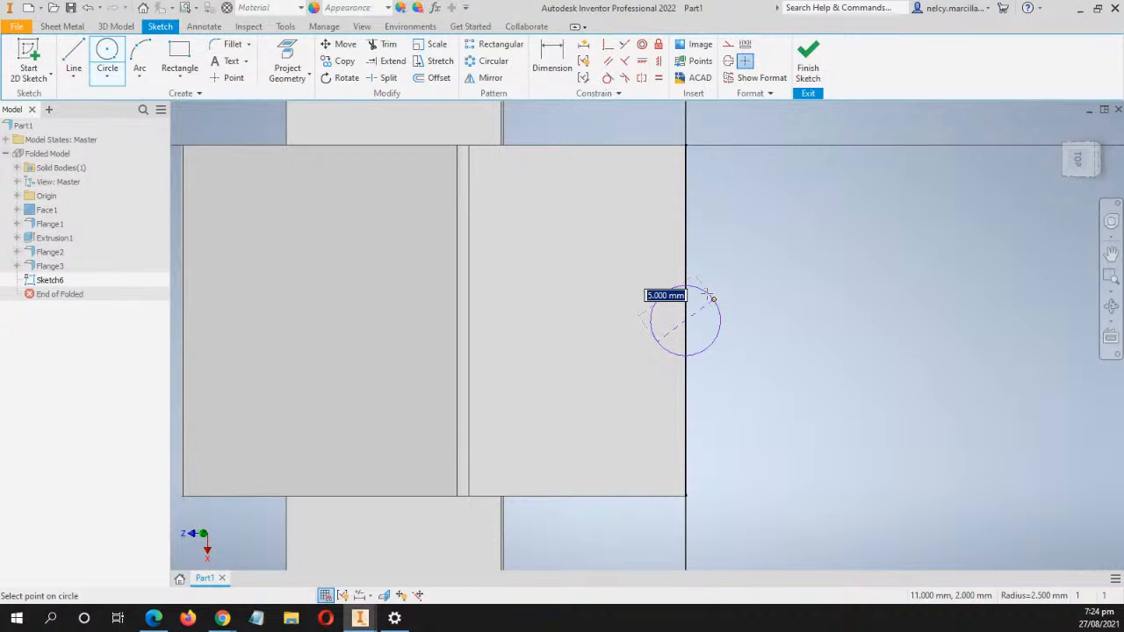
type("15")
key("Return")
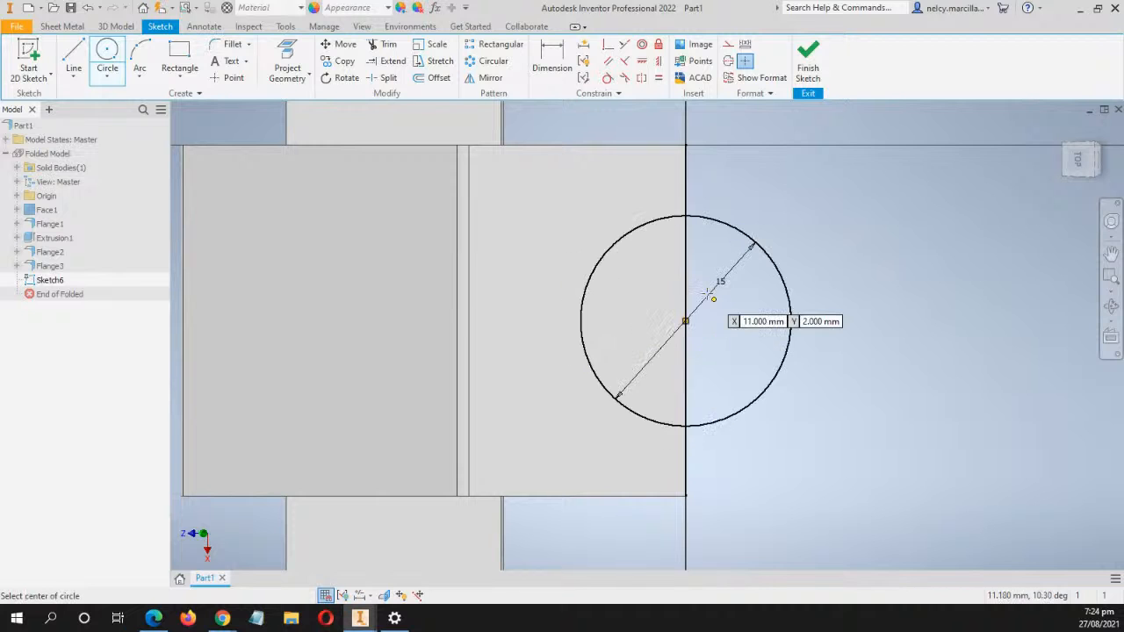
scroll(708, 292, "down", 3)
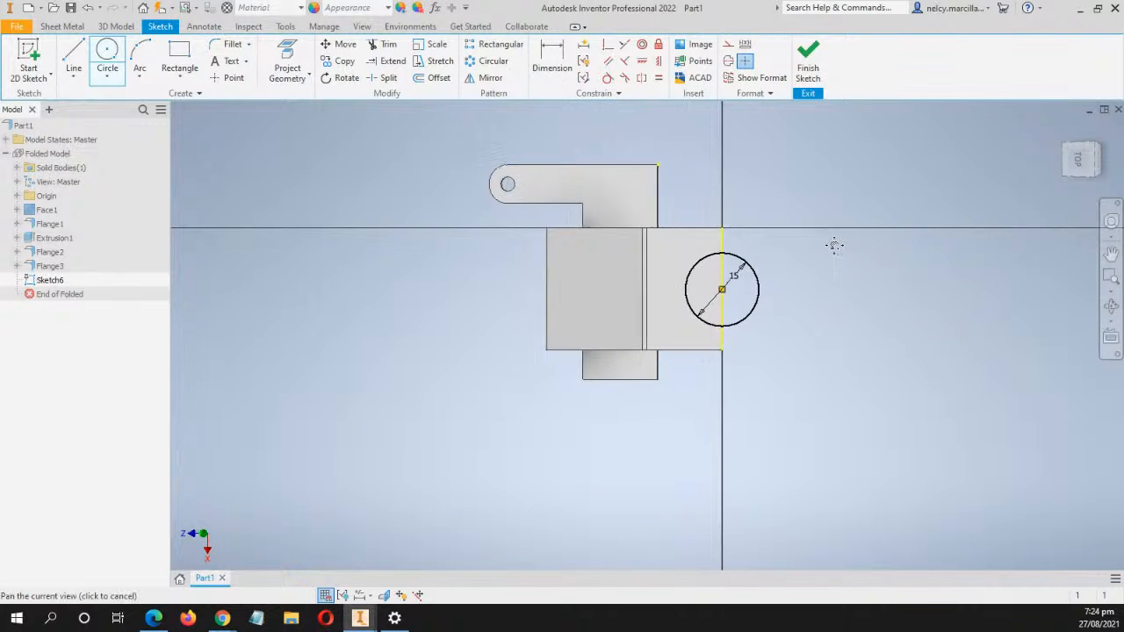
left_click(808, 60)
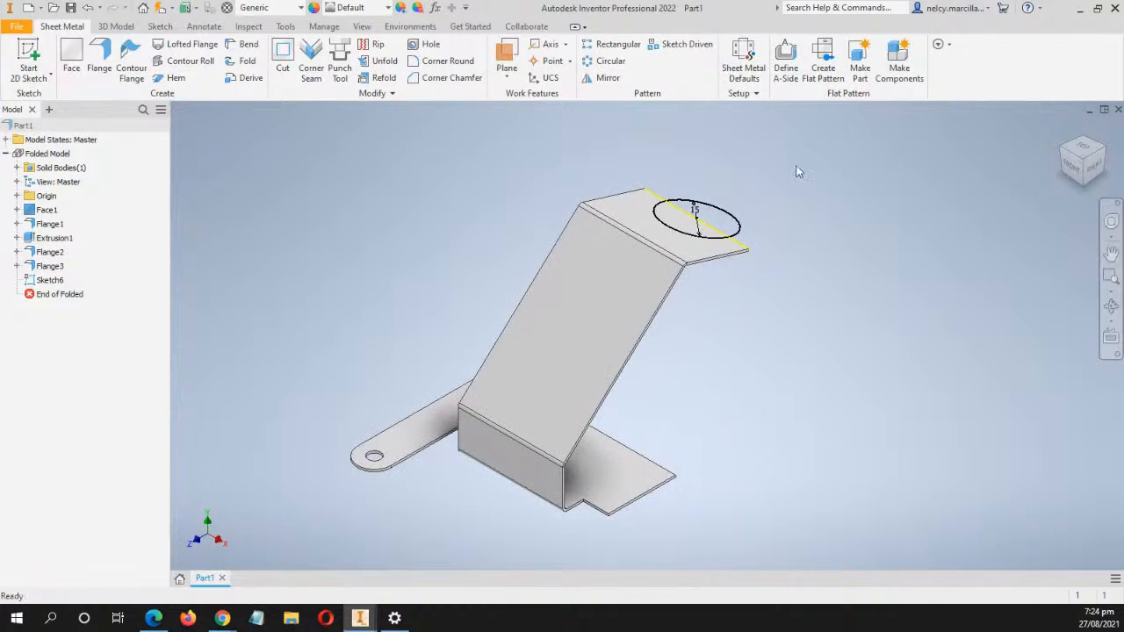
Extrude the half circle lying on the end flange as a 10 mm cut in the flipped direction
left_click(117, 27)
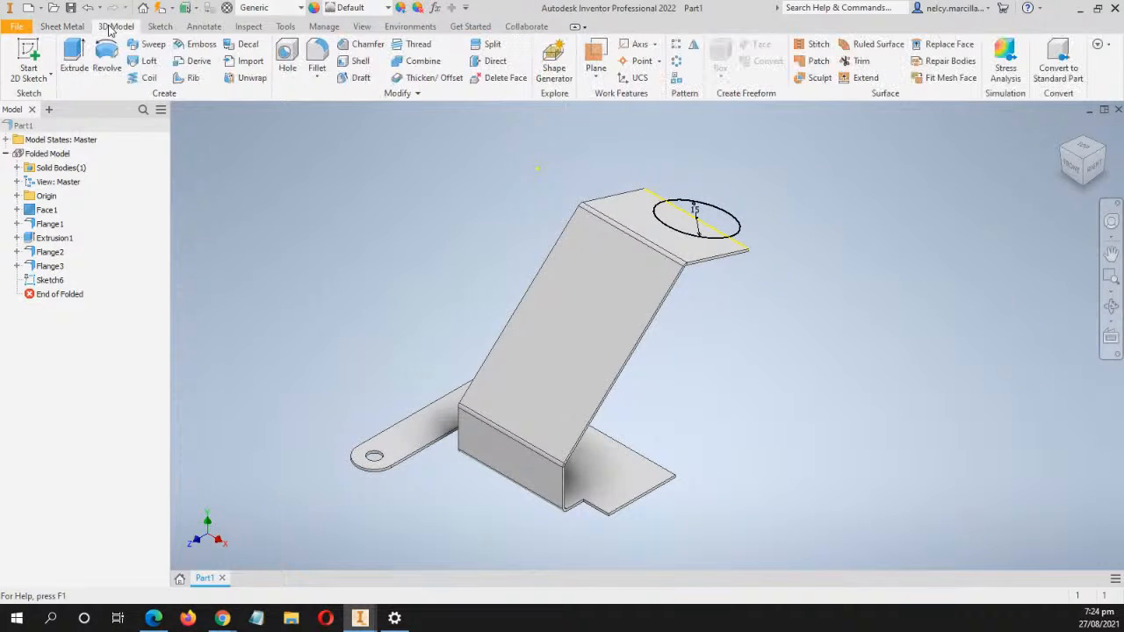
left_click(70, 54)
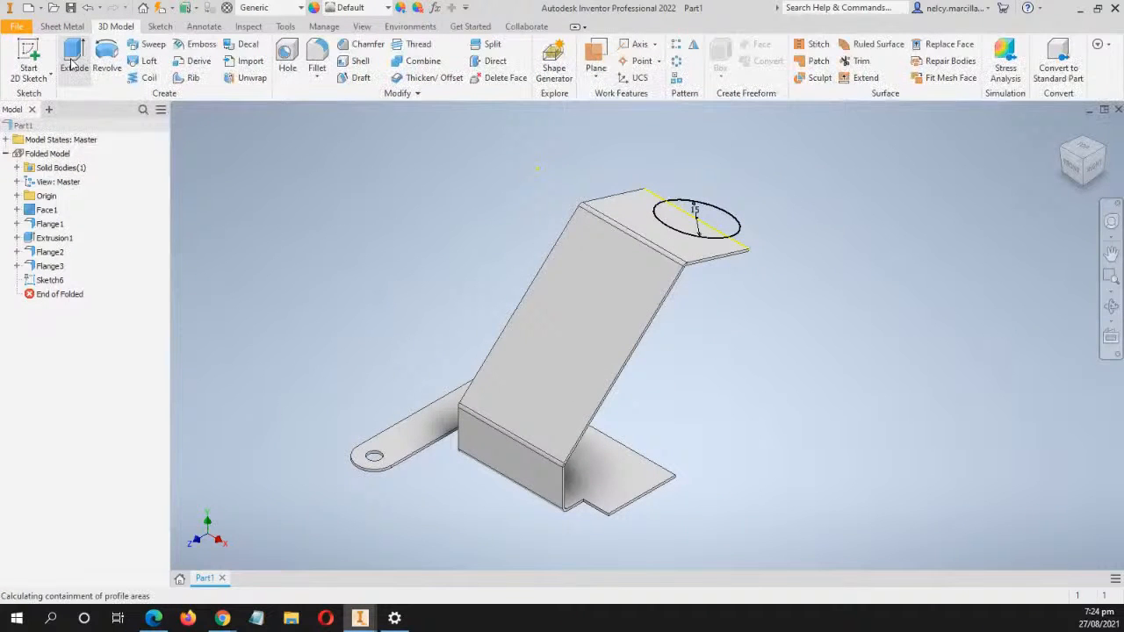
left_click(684, 230)
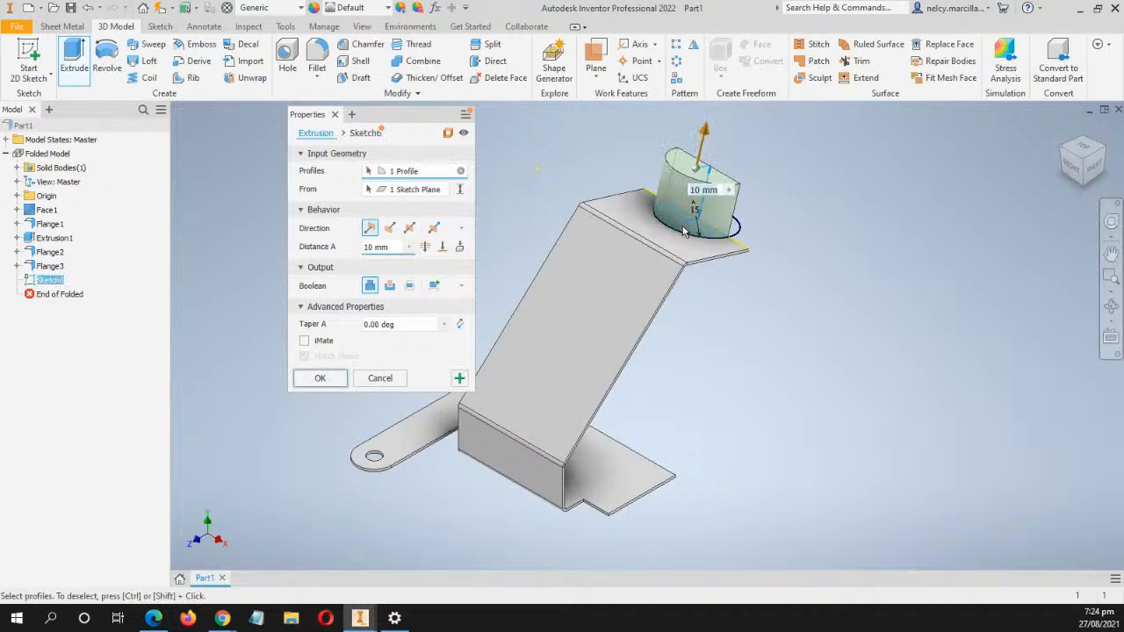
middle_click_drag(740, 336, 669, 323)
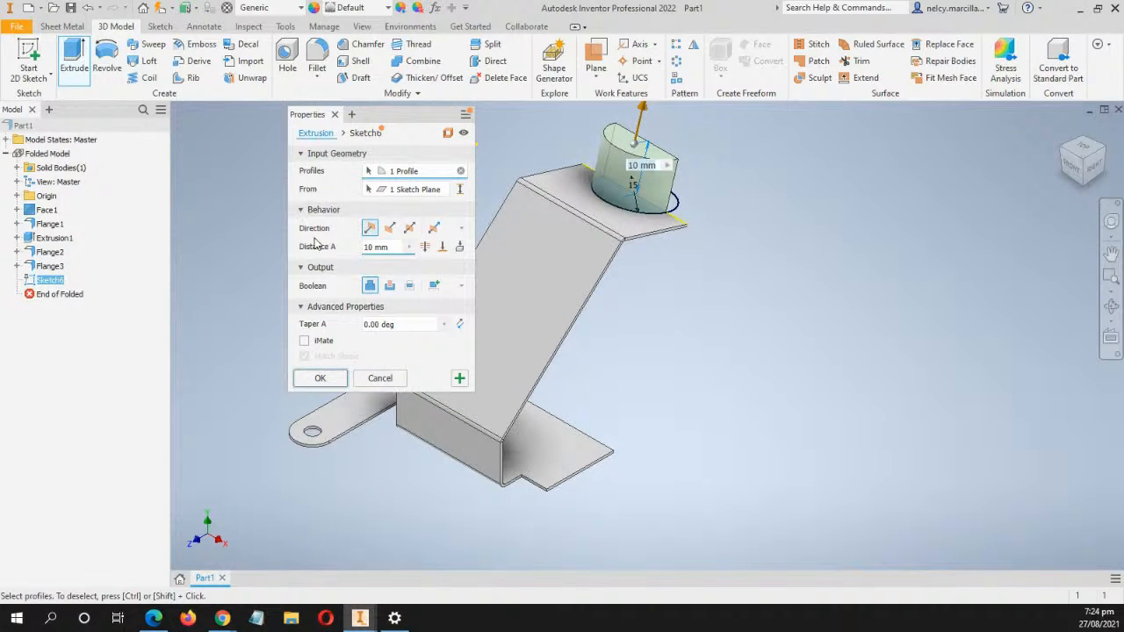
left_click(390, 229)
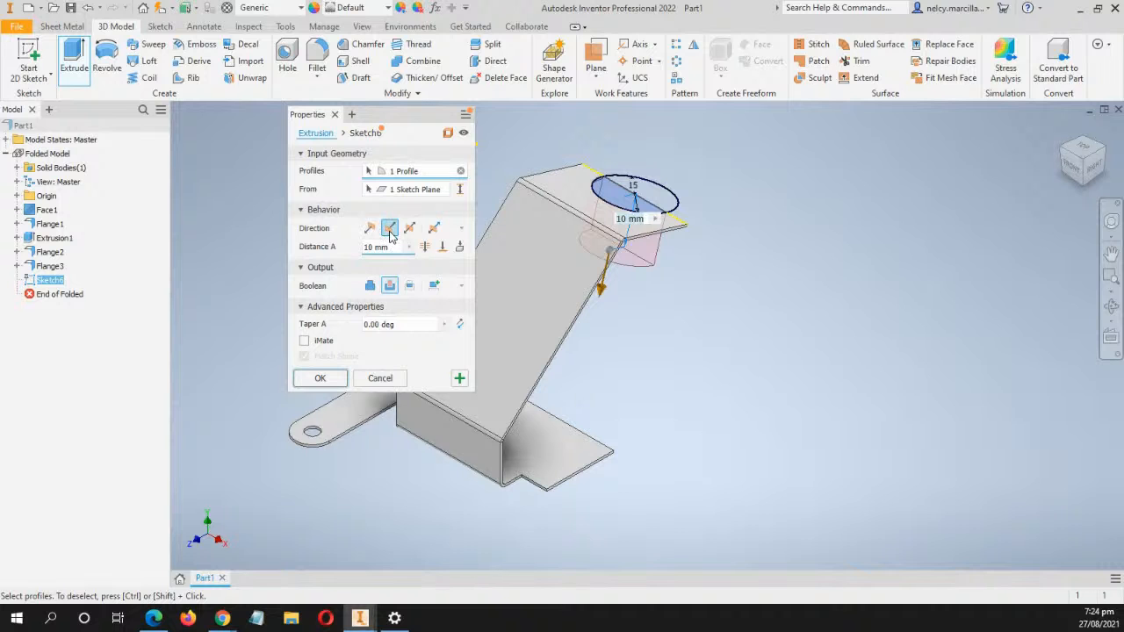
middle_click_drag(685, 379, 563, 369, "shift")
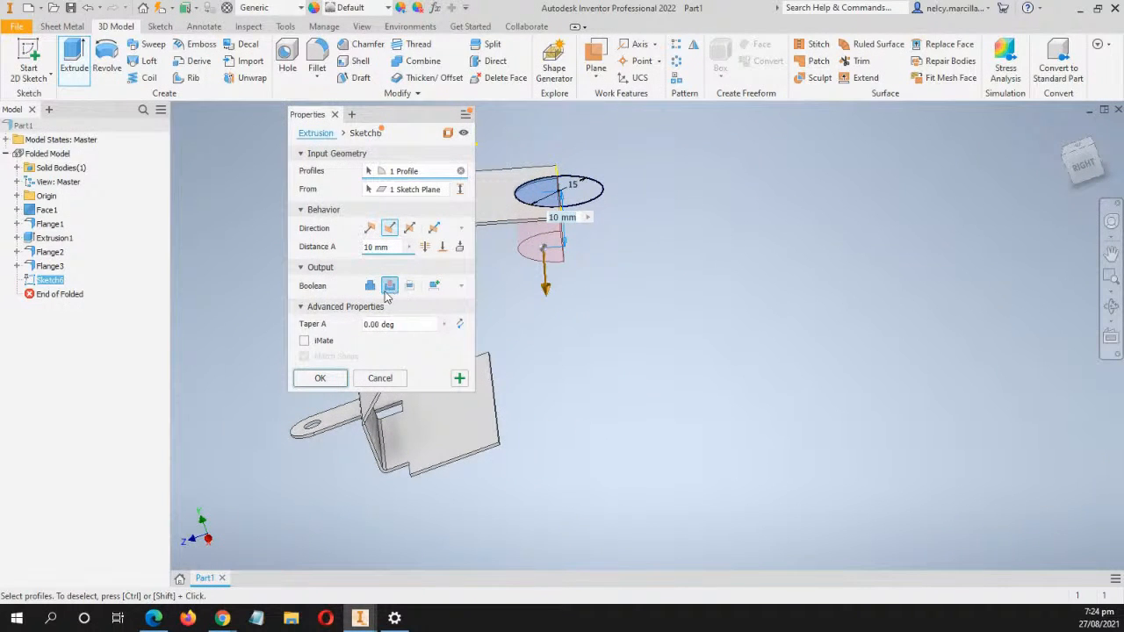
left_click(320, 379)
middle_click_drag(547, 404, 631, 395, "shift")
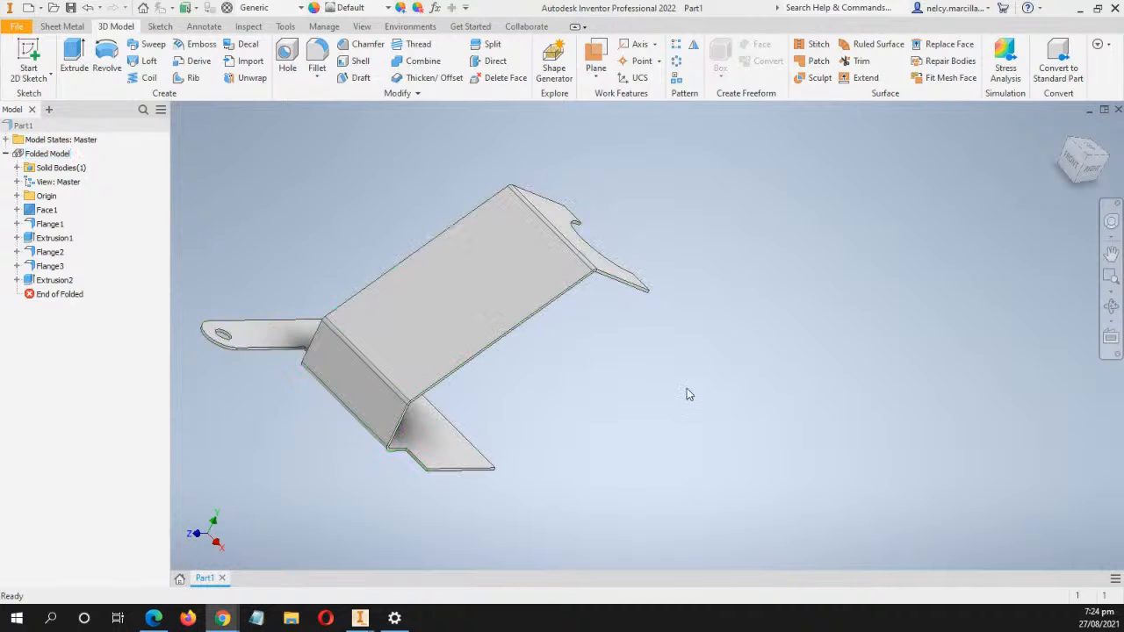
middle_click_drag(635, 384, 810, 373)
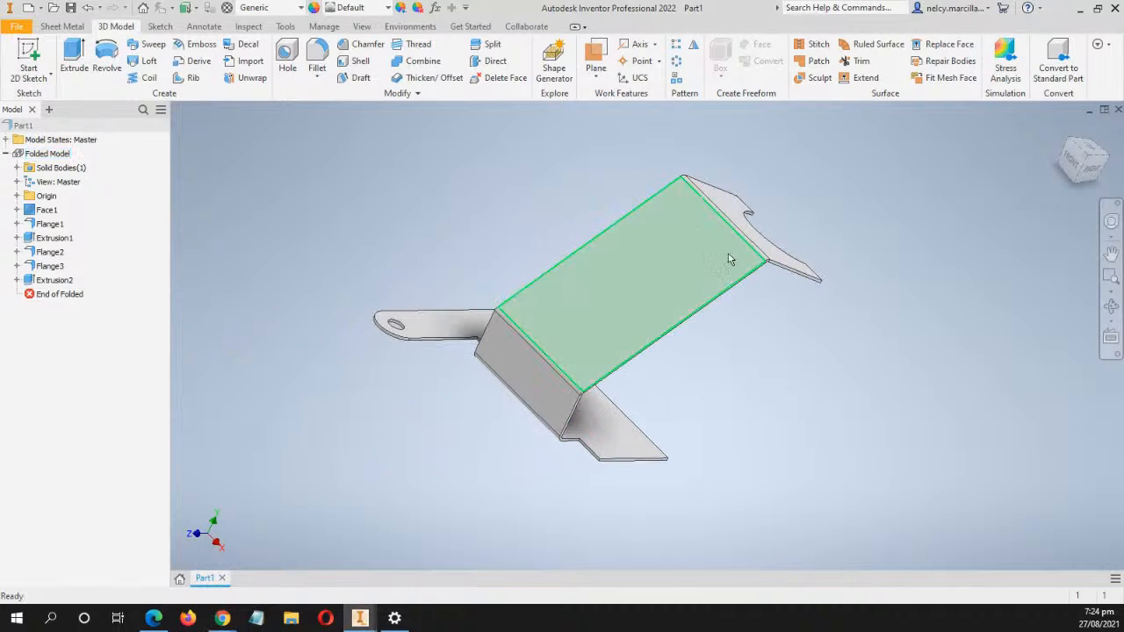
Start a new sketch on the large sloped face between the front bend and the end flange
left_click(1063, 133)
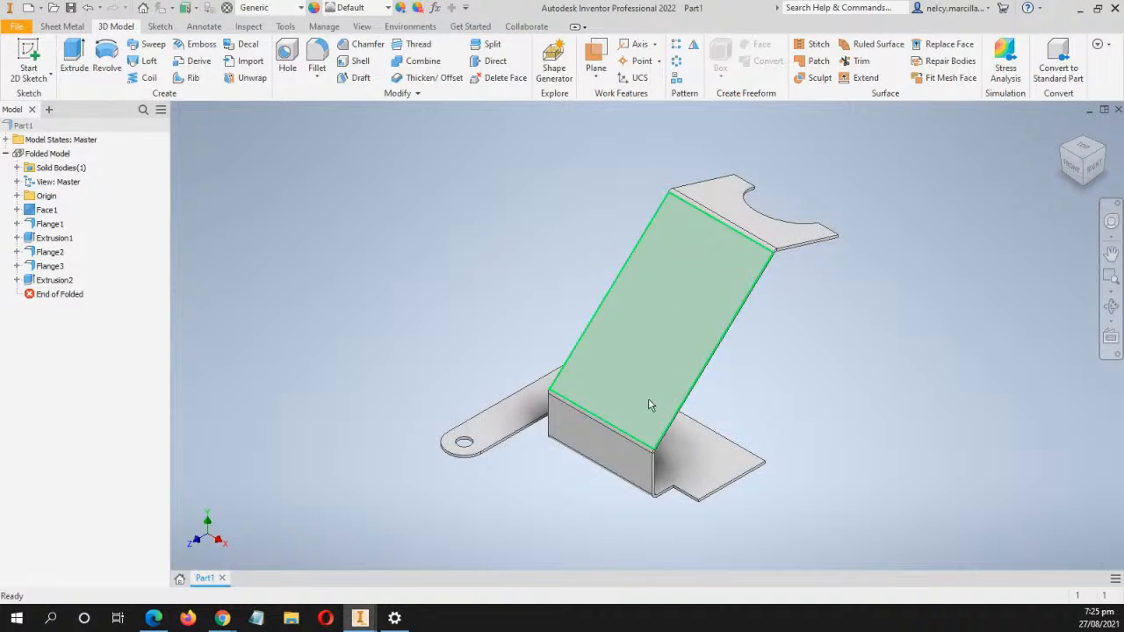
right_click(708, 309)
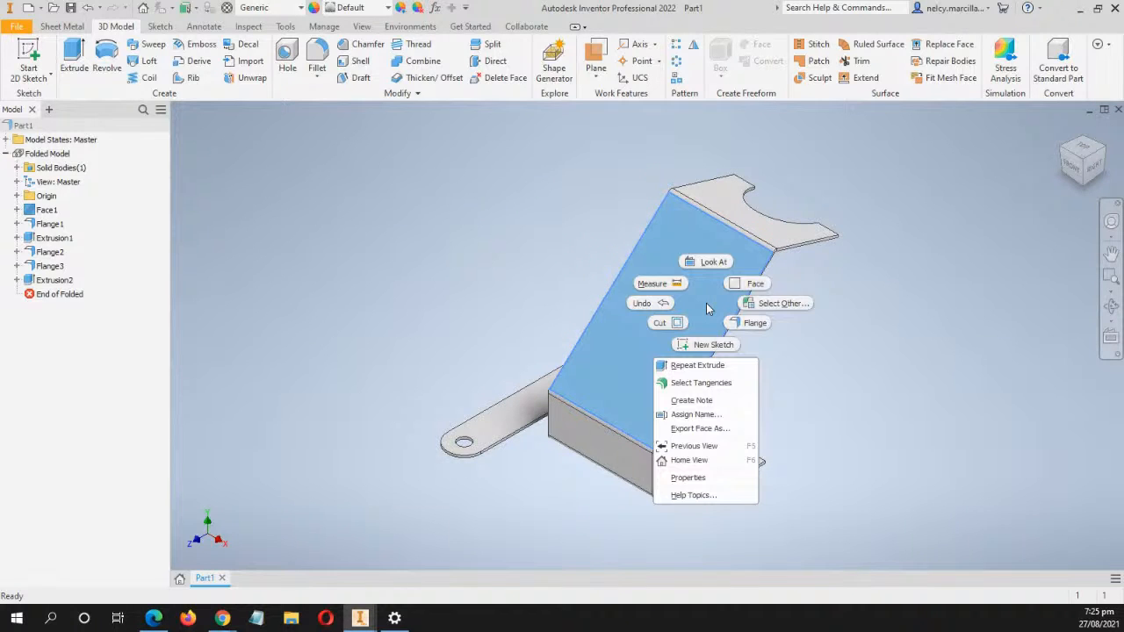
left_click(709, 345)
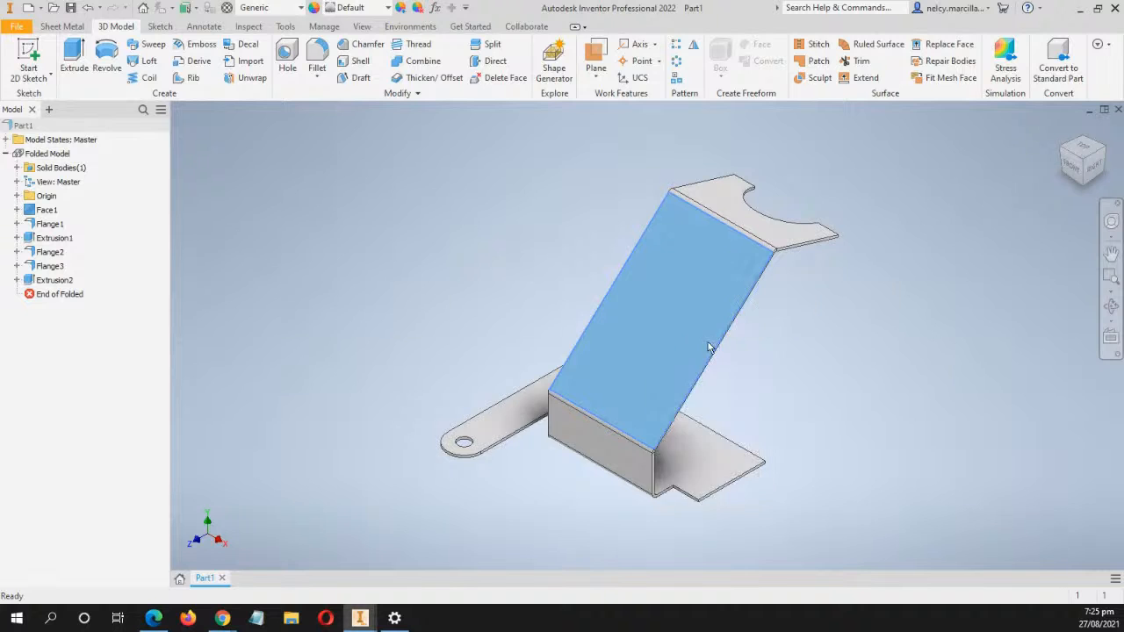
middle_click_drag(907, 219, 592, 243)
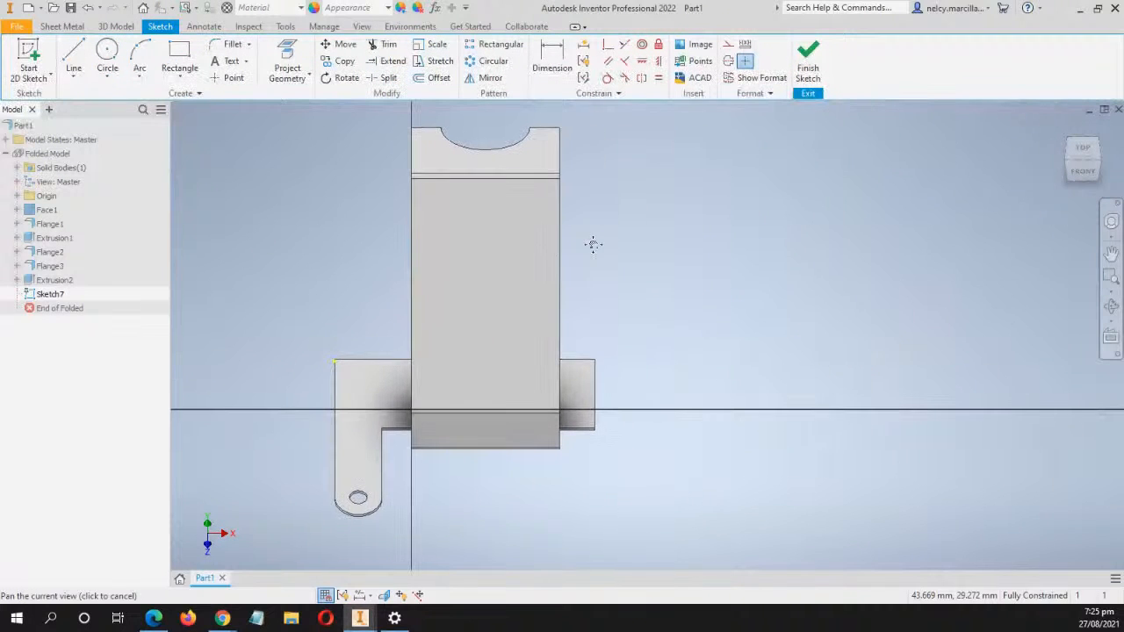
Draw a diagonal line between opposite corners of the sloped face and convert it to construction geometry
key("l")
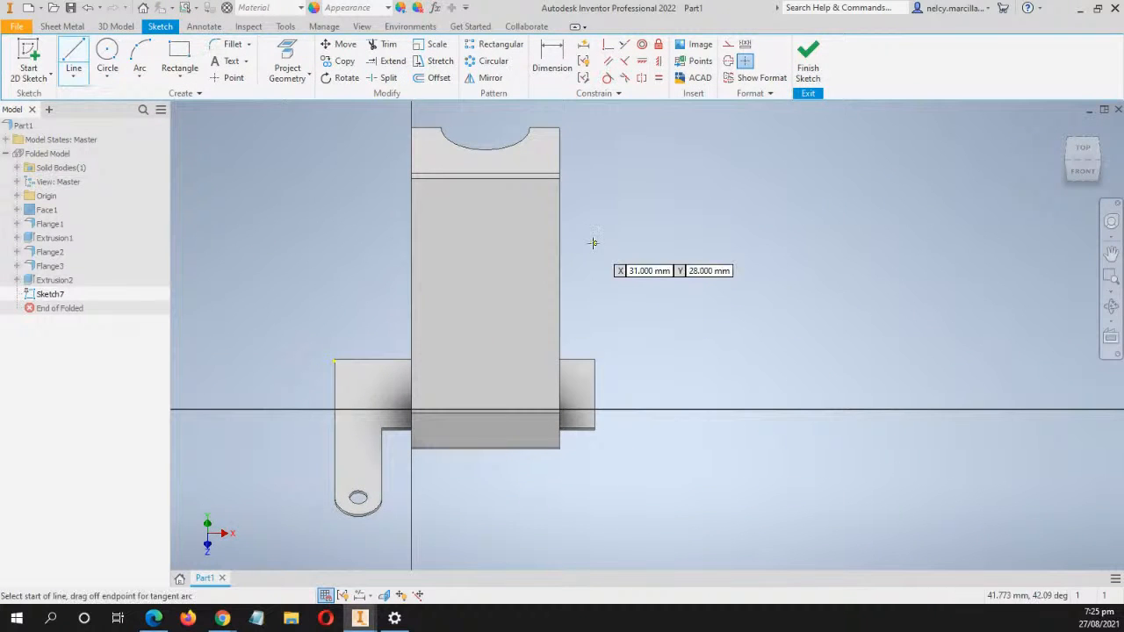
left_click(411, 409)
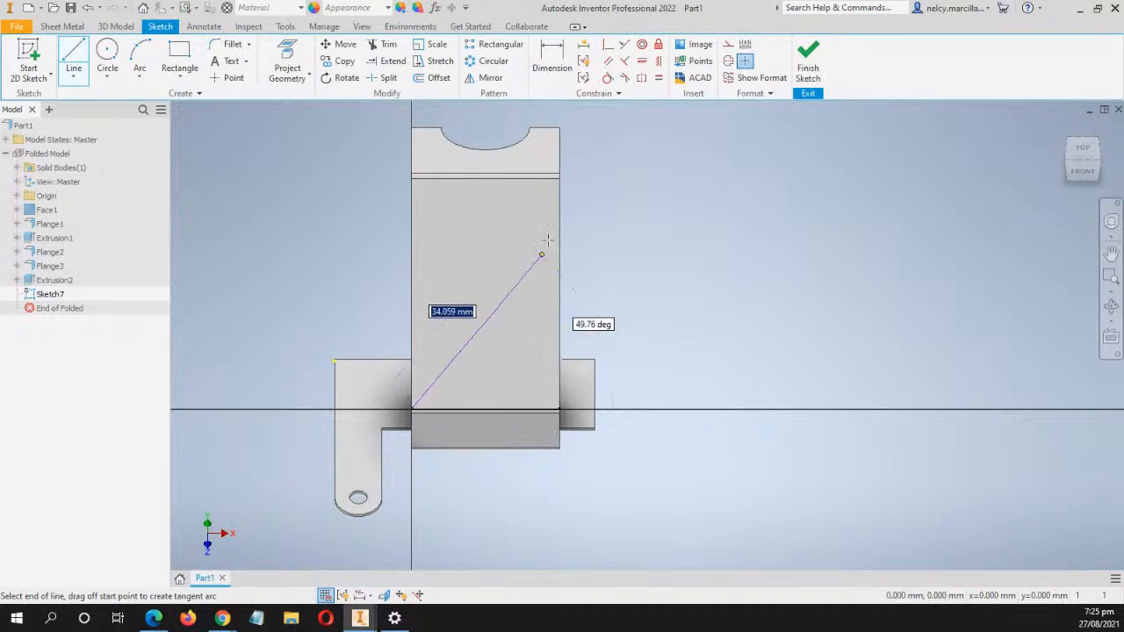
left_click(560, 178)
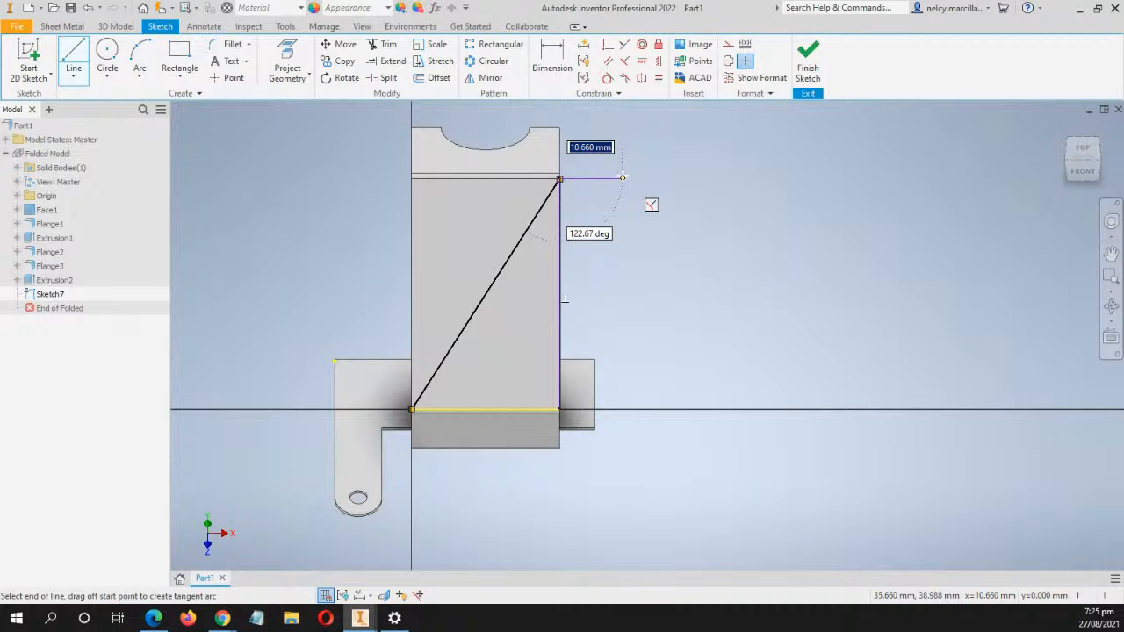
key("Escape")
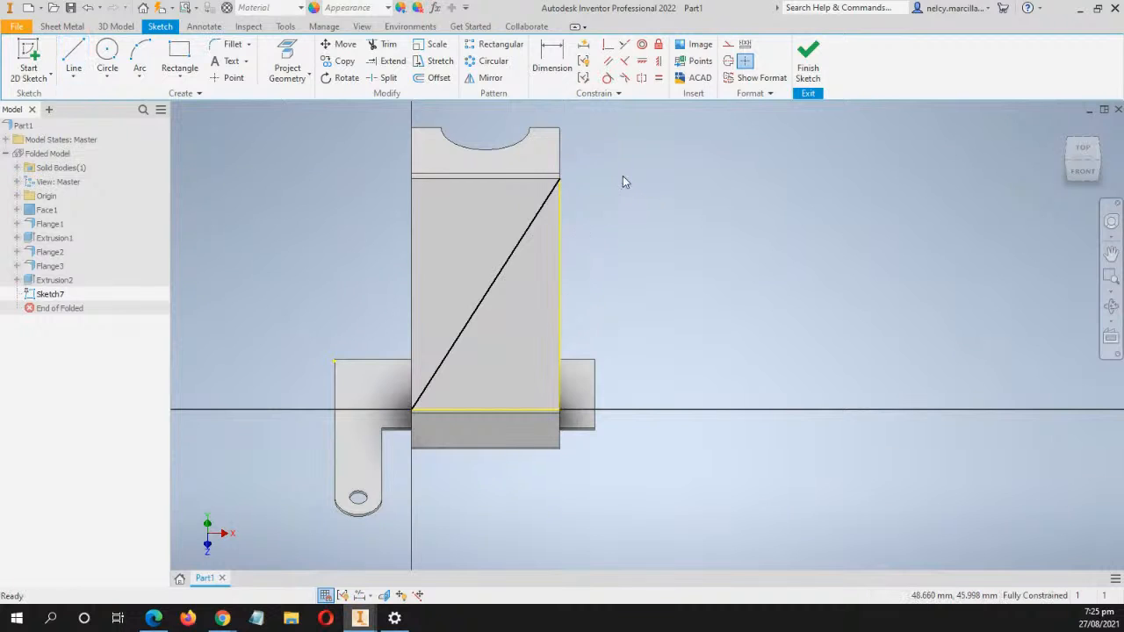
right_click(521, 244)
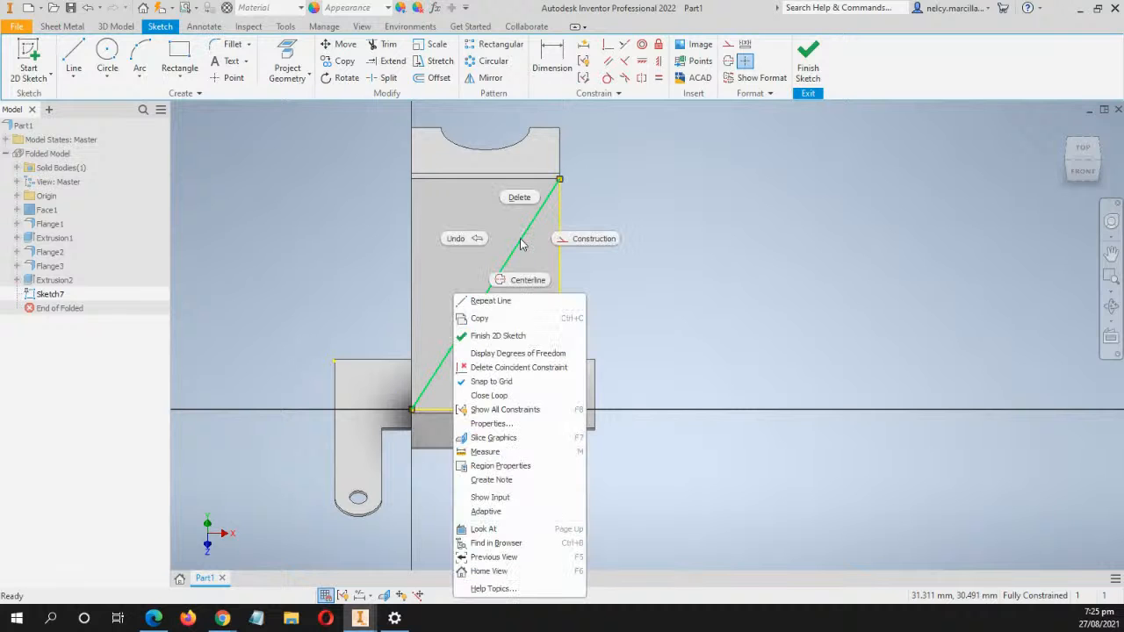
left_click(576, 247)
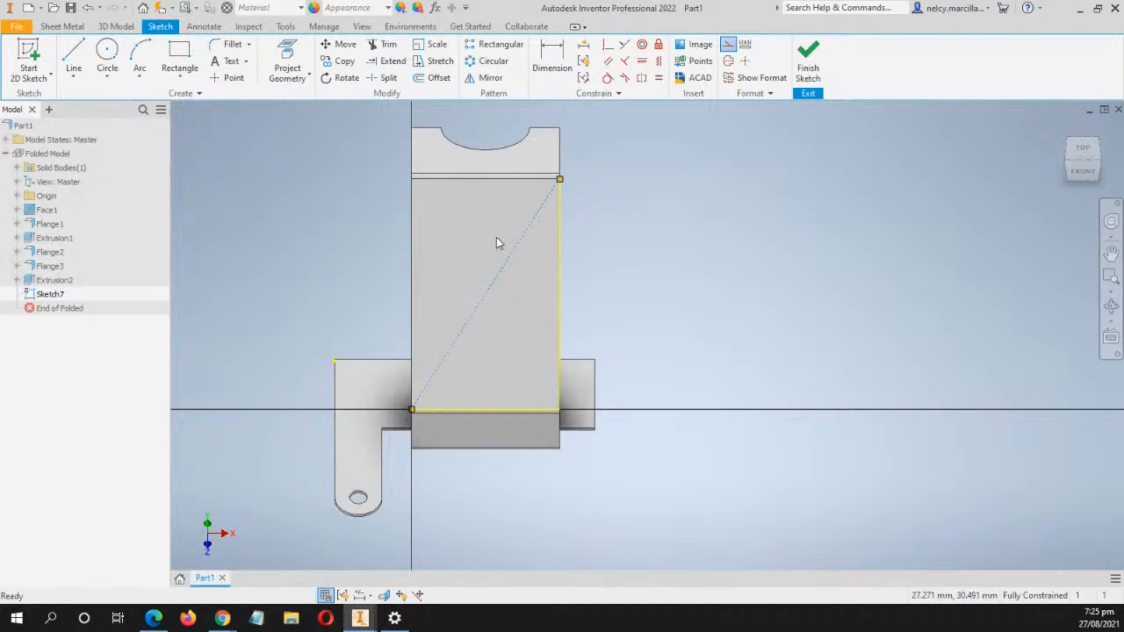
Draw a vertical center point slot on the diagonal's midpoint, about 27 mm between arc centres and 5 mm wide
middle_click_drag(488, 297, 484, 272)
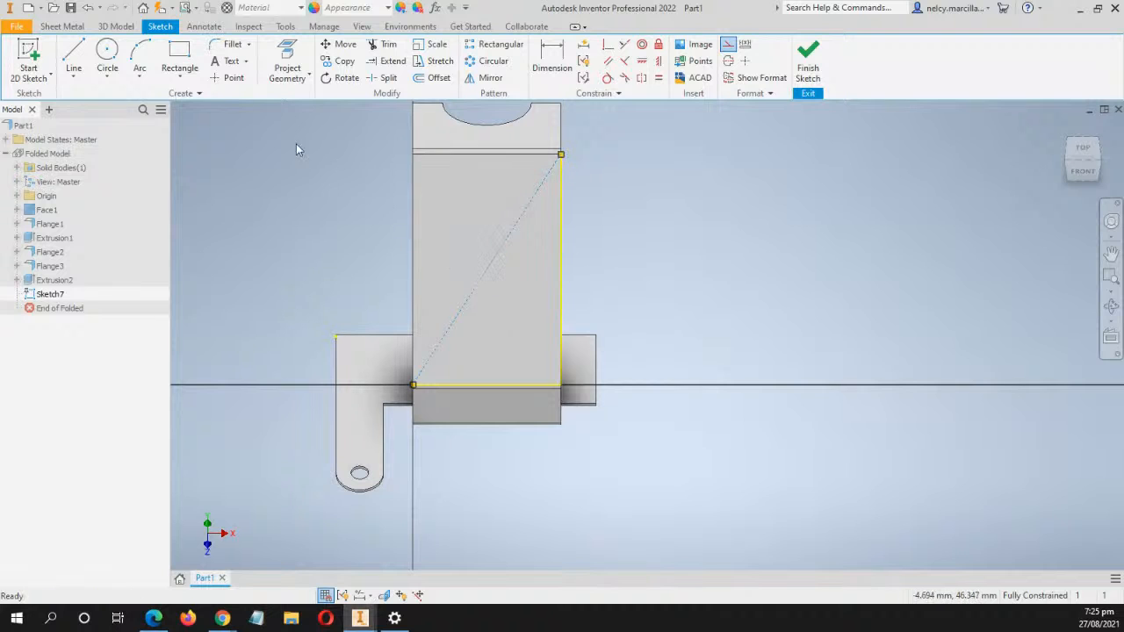
left_click(183, 75)
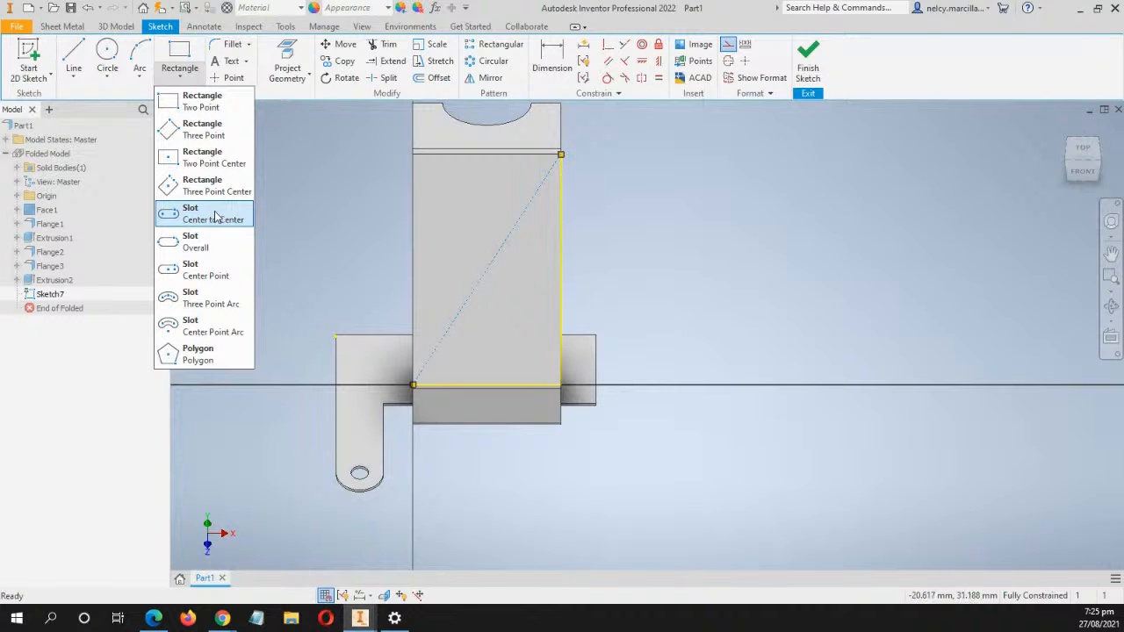
left_click(200, 269)
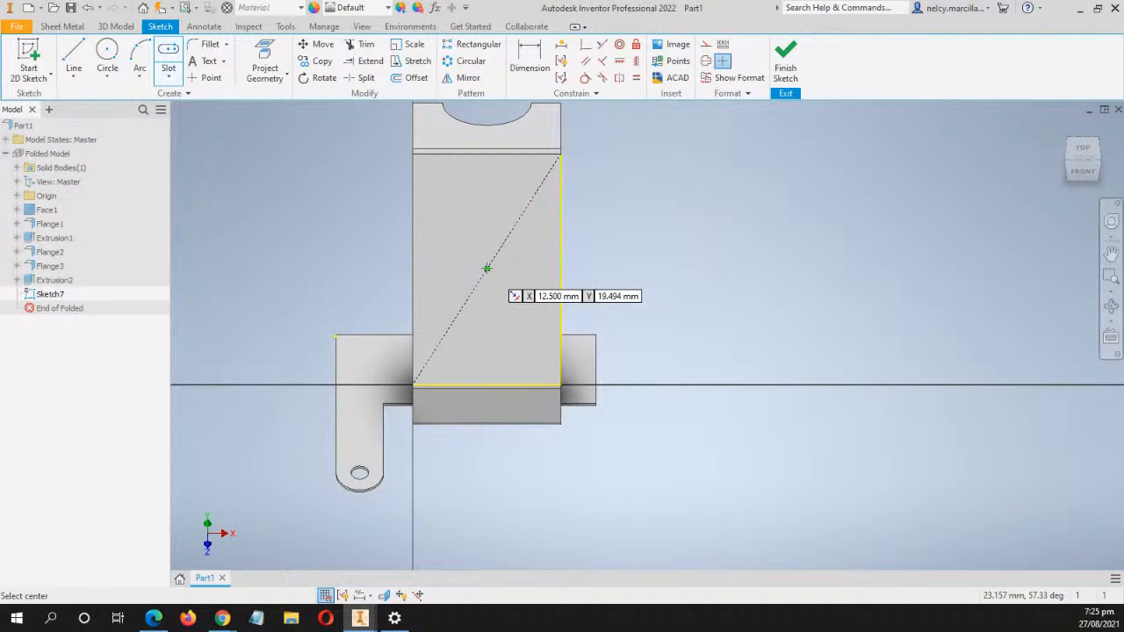
left_click(486, 268)
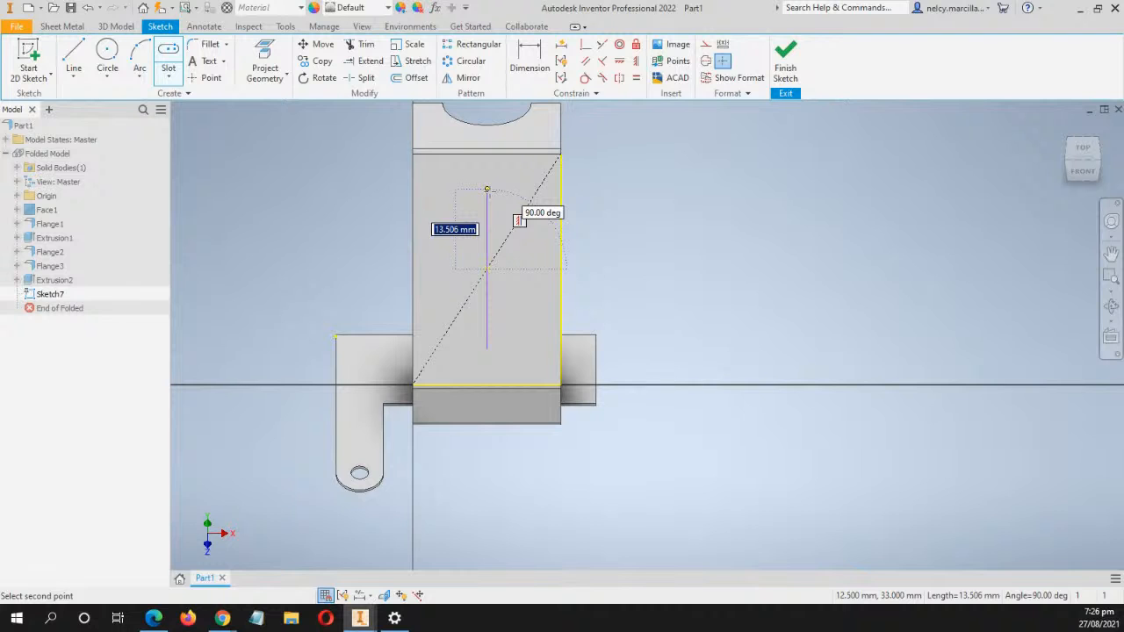
left_click(520, 219)
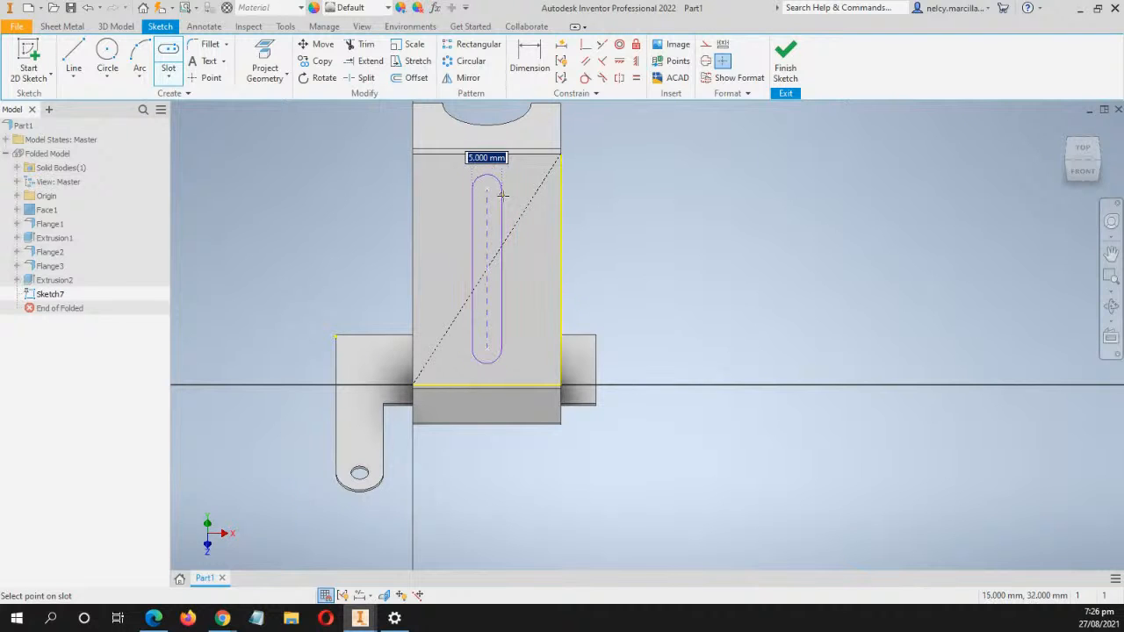
left_click(502, 195)
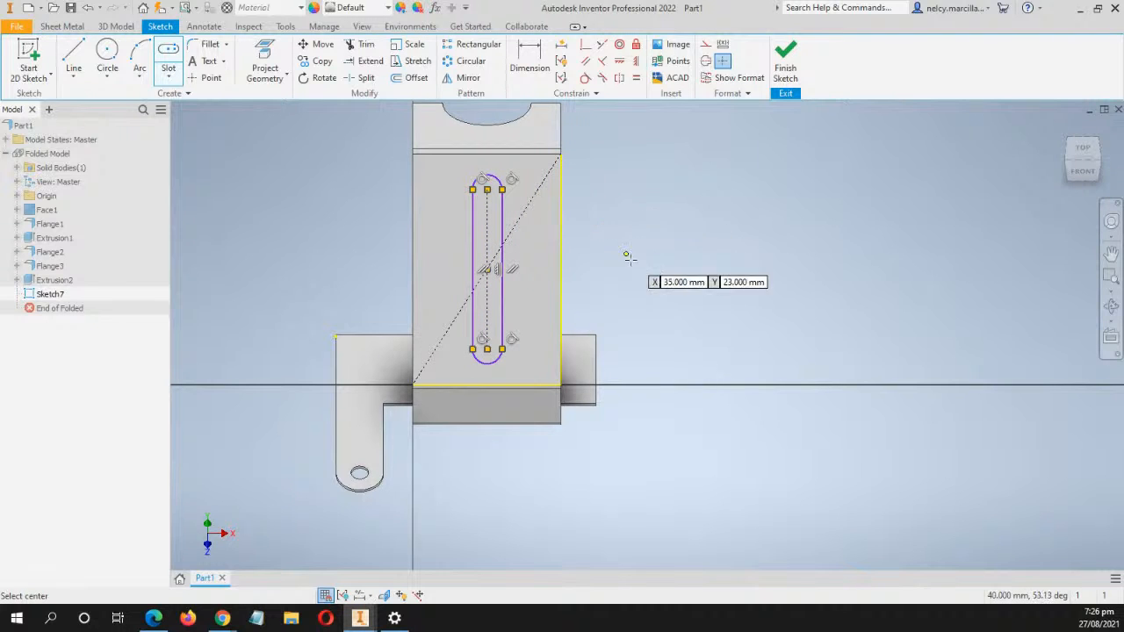
Dimension the slot's centre-to-centre length and set it to 25 mm
middle_click_drag(641, 278, 642, 257)
key("d")
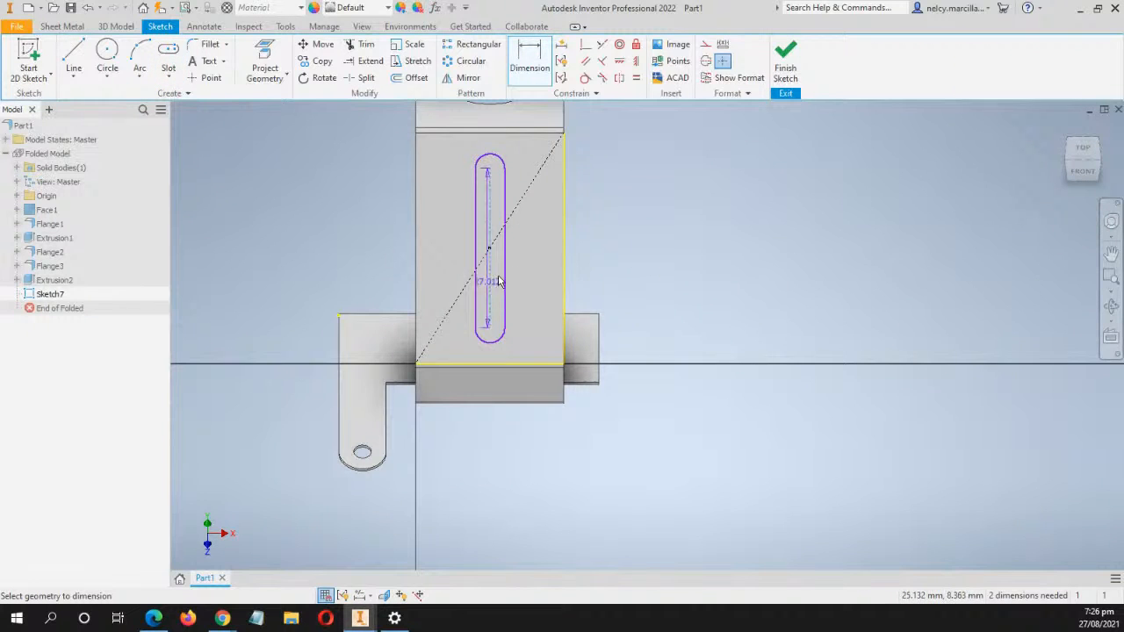
left_click(494, 289)
left_click(674, 251)
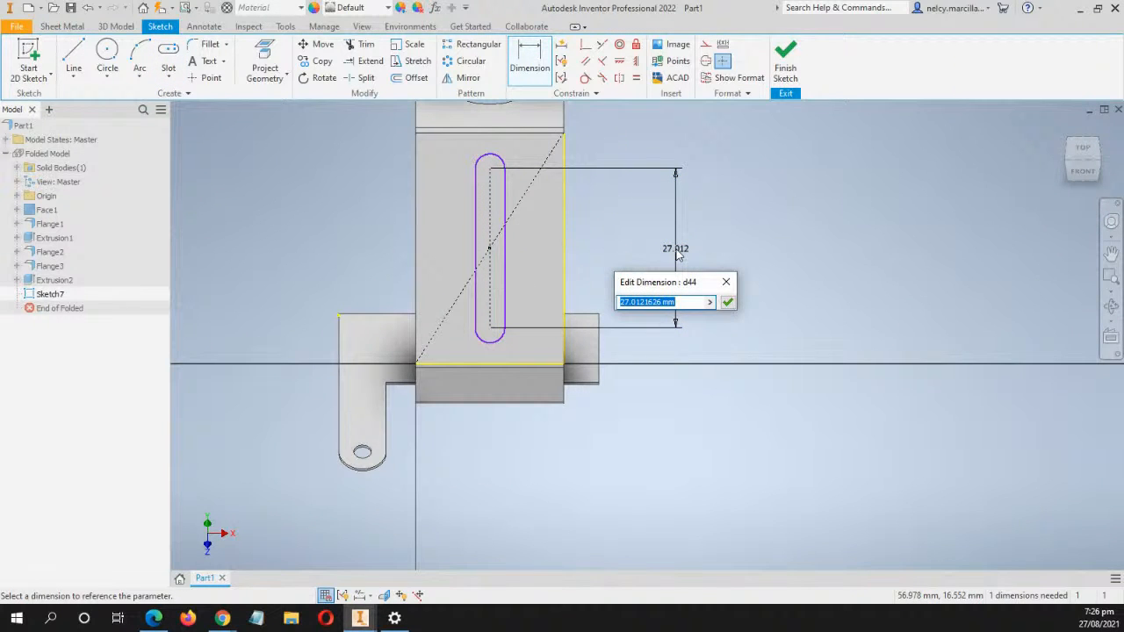
type("25")
key("Return")
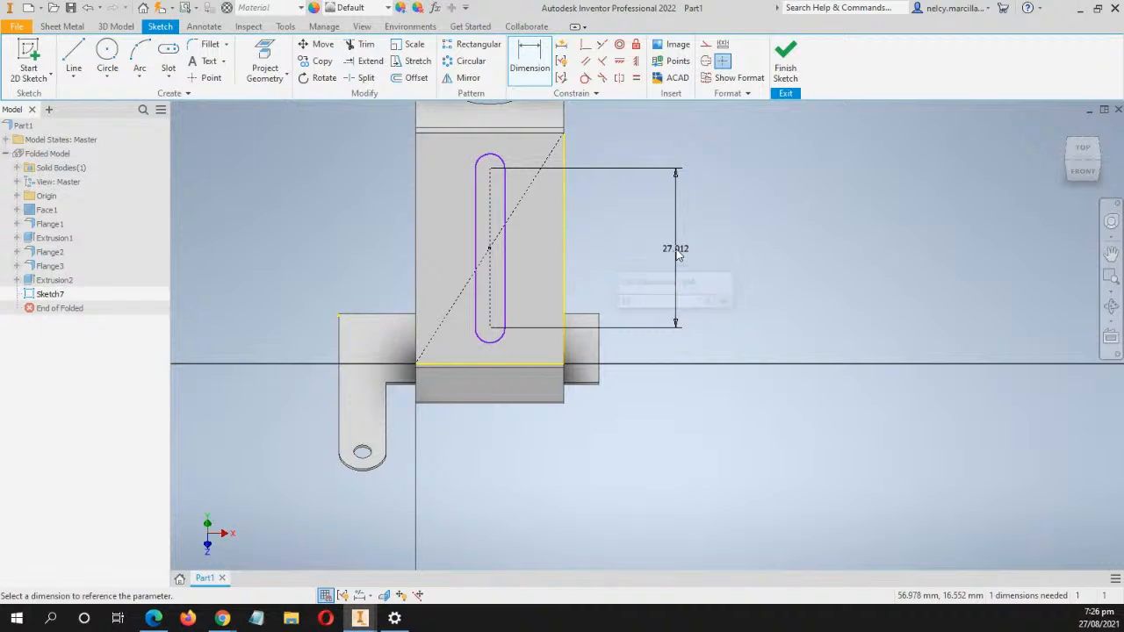
Dimension the slot's end arc radius as 2.5 mm and finish the sketch
middle_click_drag(524, 138, 530, 182)
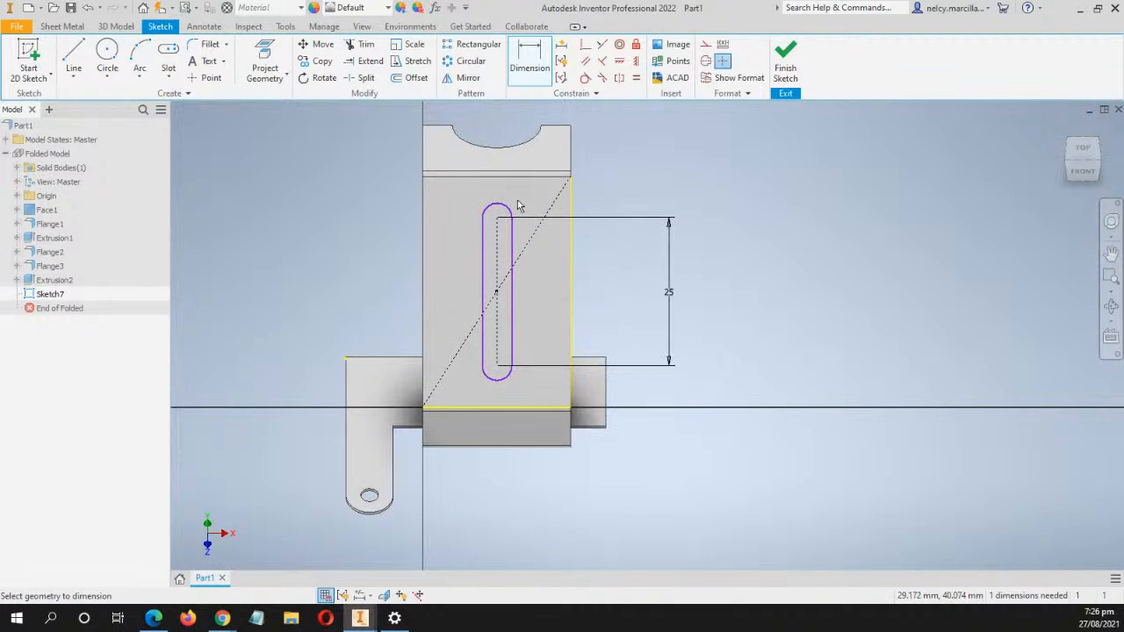
left_click(510, 213)
left_click(546, 191)
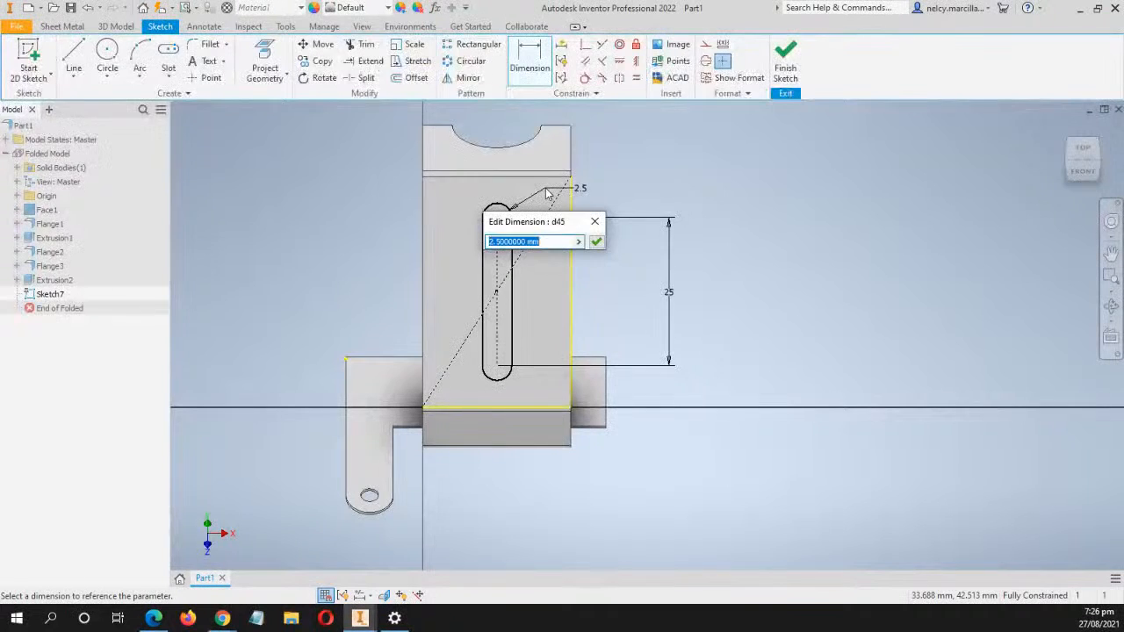
type("2.5")
key("Return")
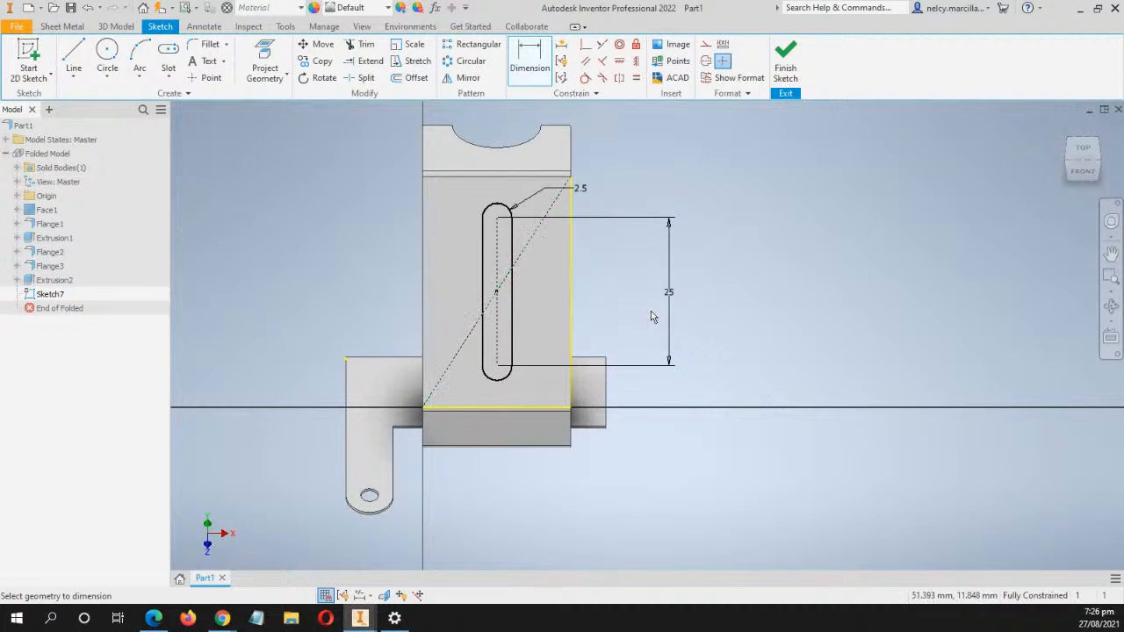
middle_click_drag(654, 318, 640, 295)
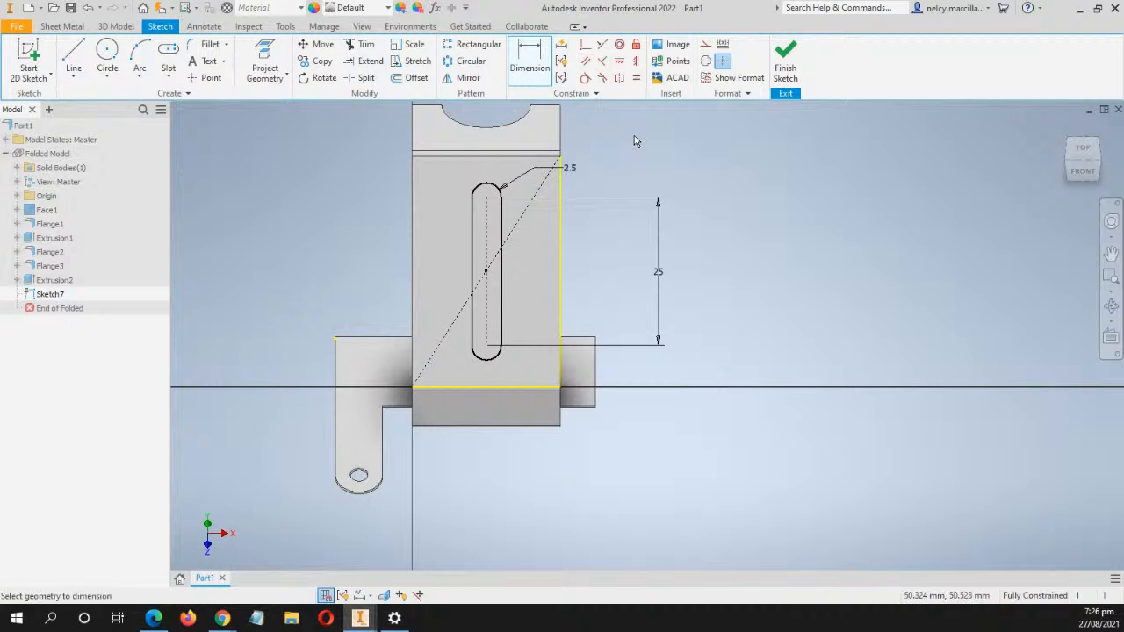
middle_click_drag(693, 243, 668, 248)
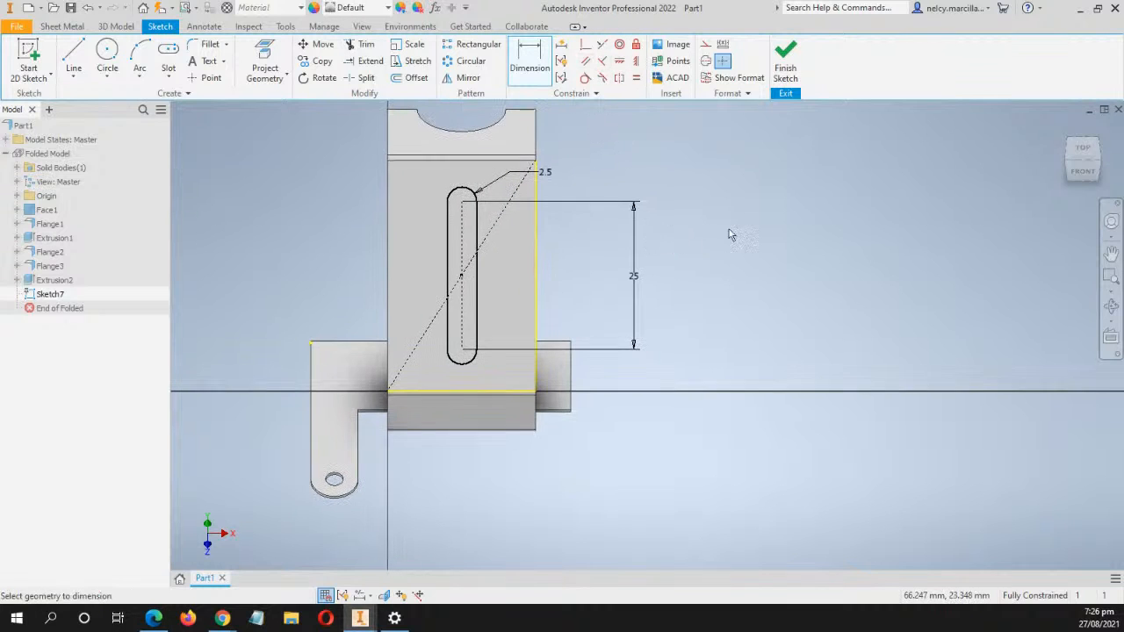
left_click(786, 61)
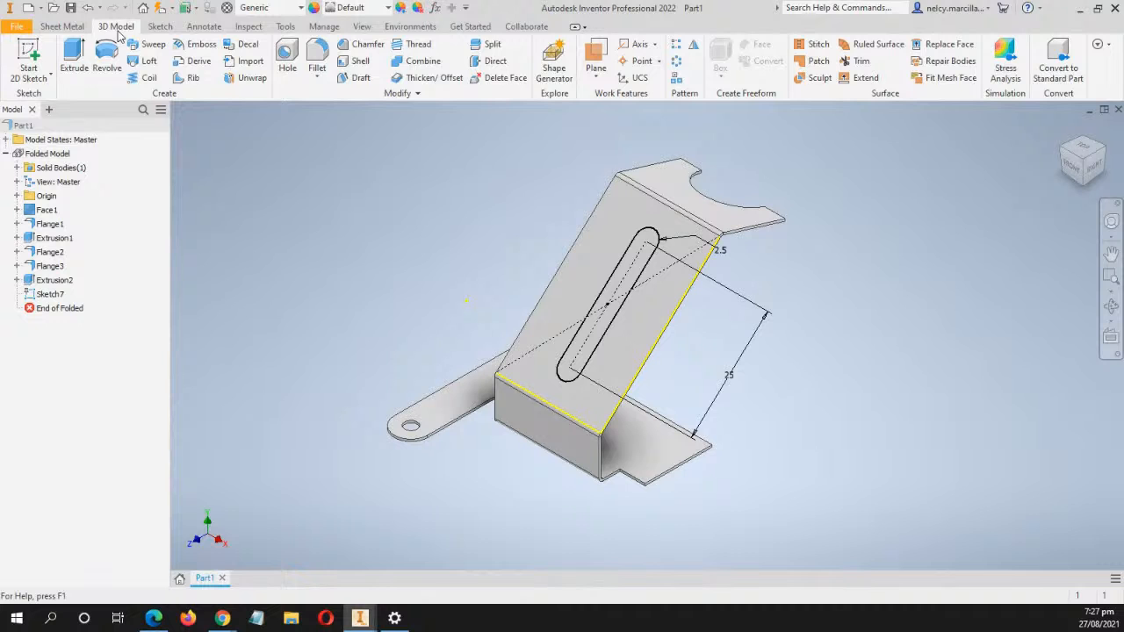
Extrude the slot profile as a 10 mm cut in the flipped direction through the sloped face
left_click(77, 58)
middle_click_drag(739, 394, 706, 356)
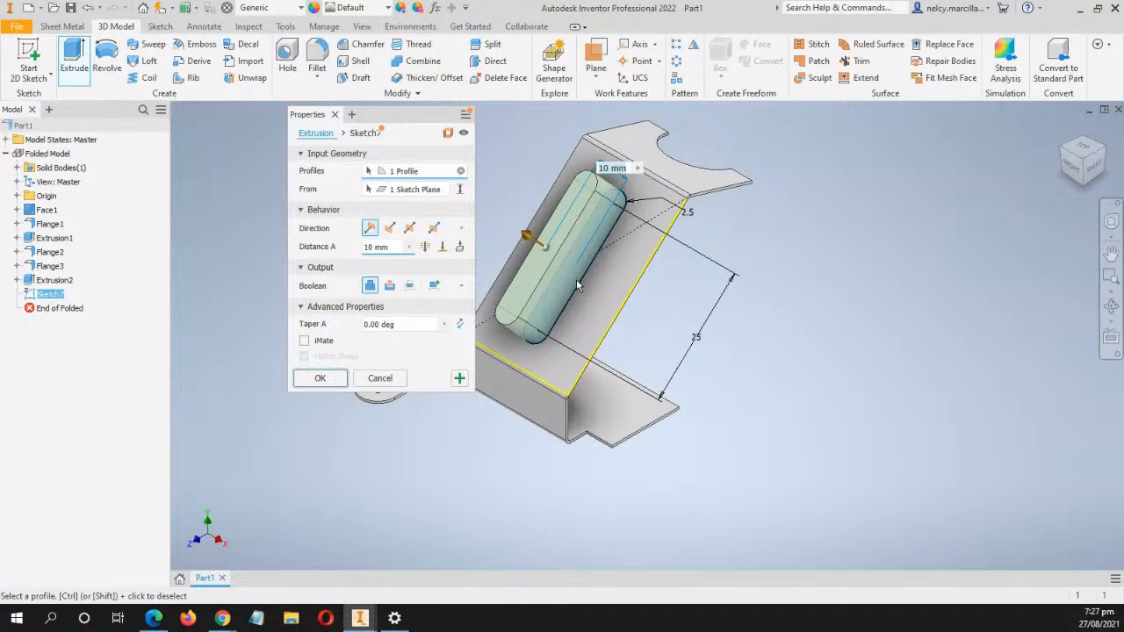
left_click(387, 232)
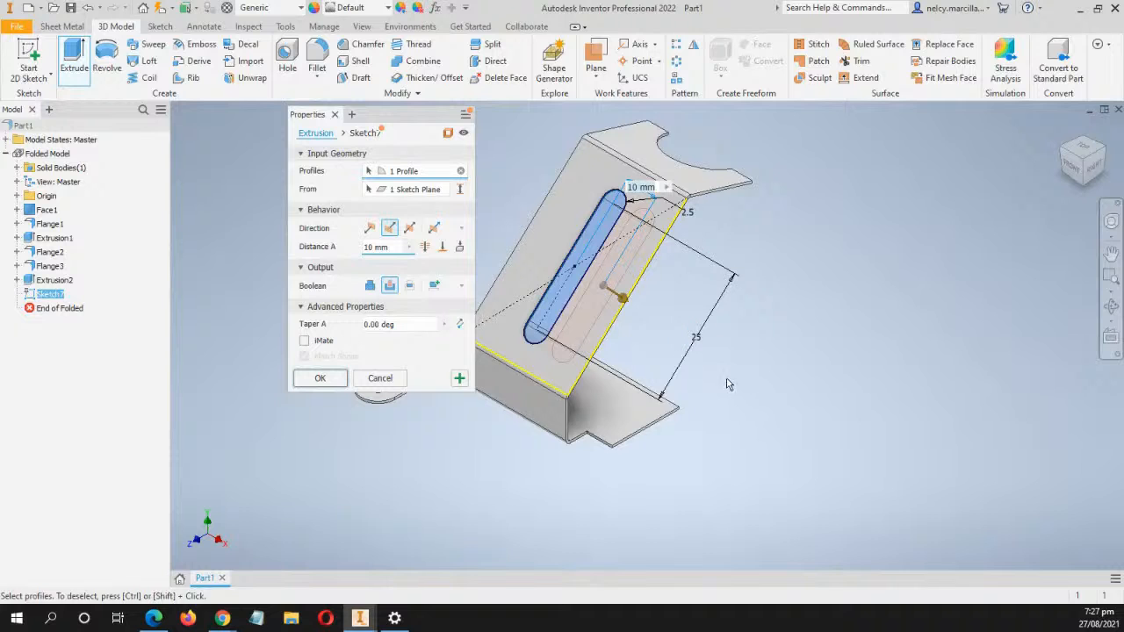
middle_click_drag(727, 384, 625, 399, "shift")
middle_click_drag(410, 444, 431, 447, "shift")
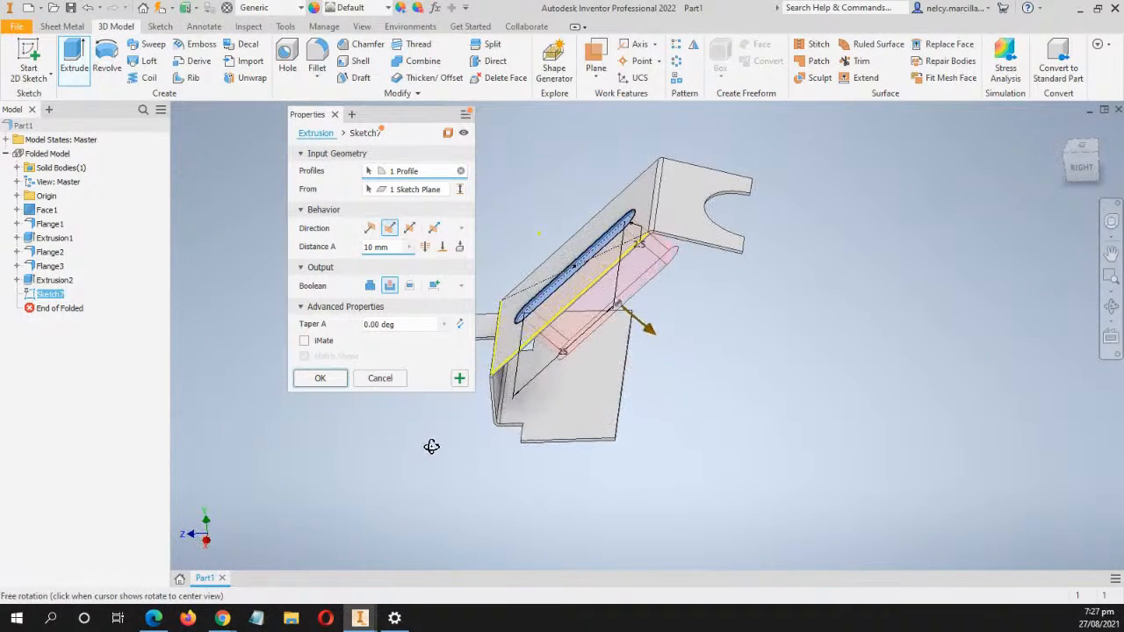
left_click(315, 381)
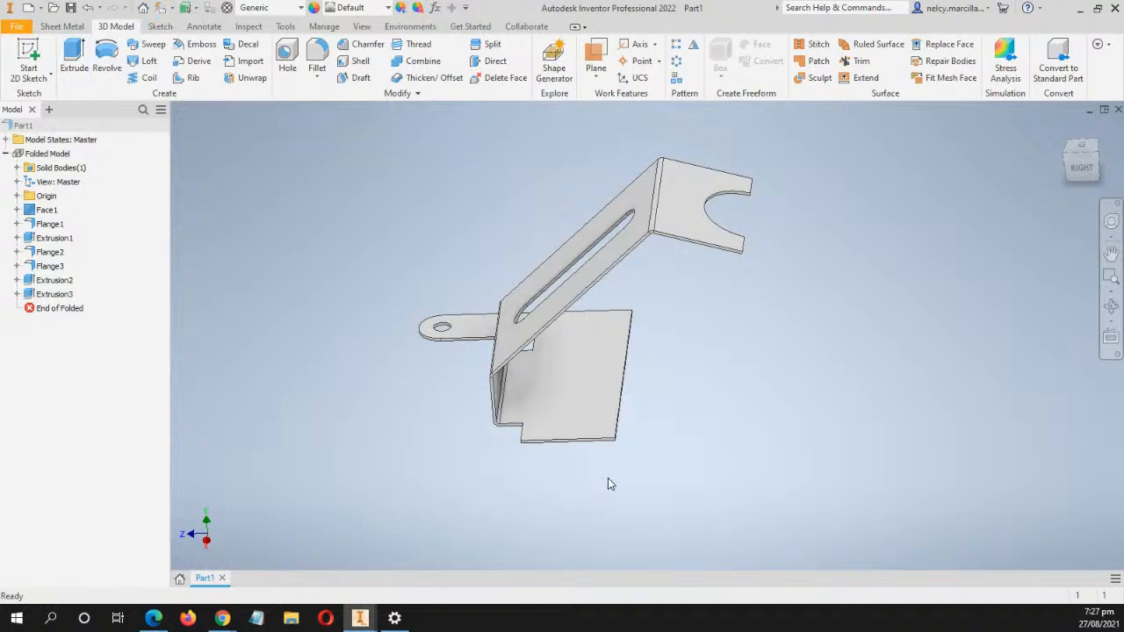
middle_click_drag(608, 478, 706, 494, "shift")
scroll(511, 294, "down", 3)
middle_click_drag(615, 312, 621, 313)
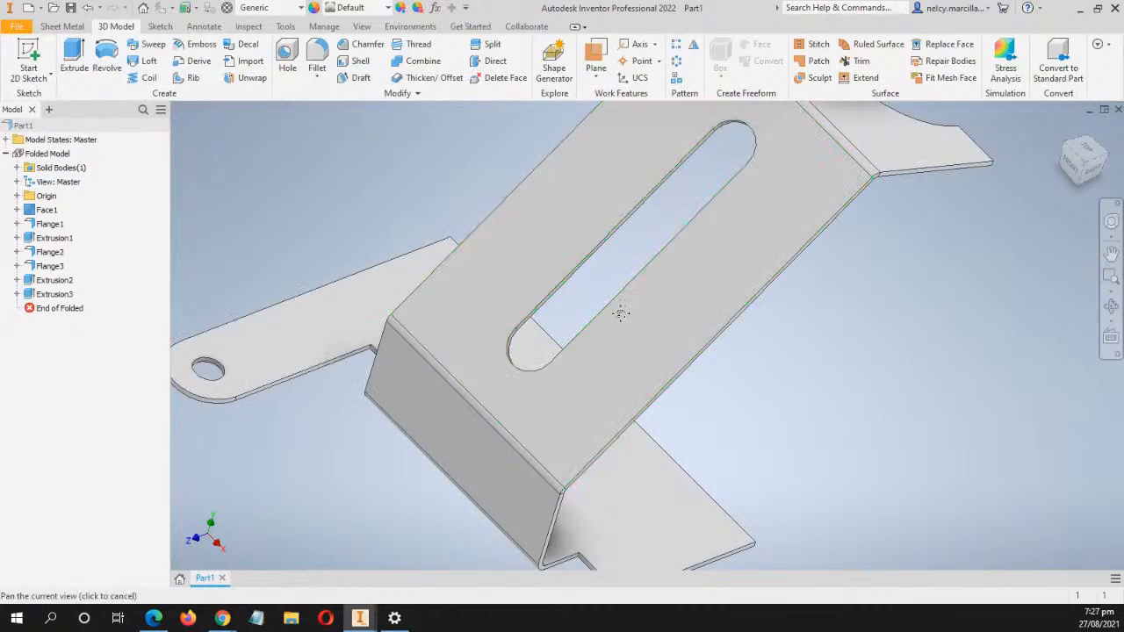
scroll(621, 314, "up", 2)
left_click(1063, 132)
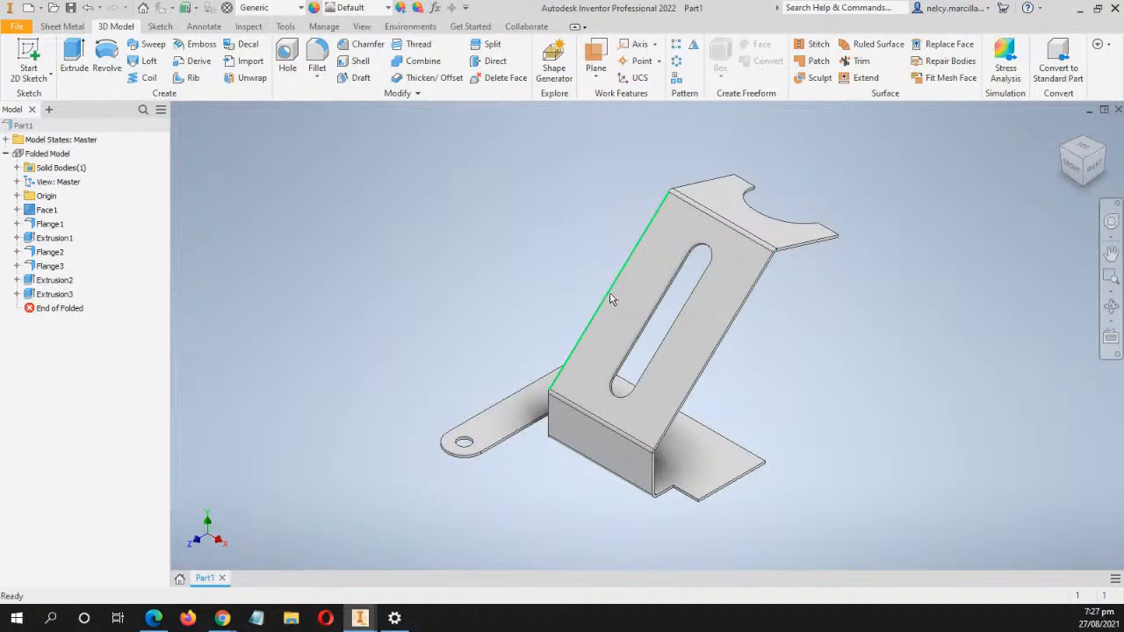
Start a sketch on the sloped face and draw a 10 mm horizontal line outward from its side edge's midpoint
middle_click_drag(606, 342, 641, 358, "shift")
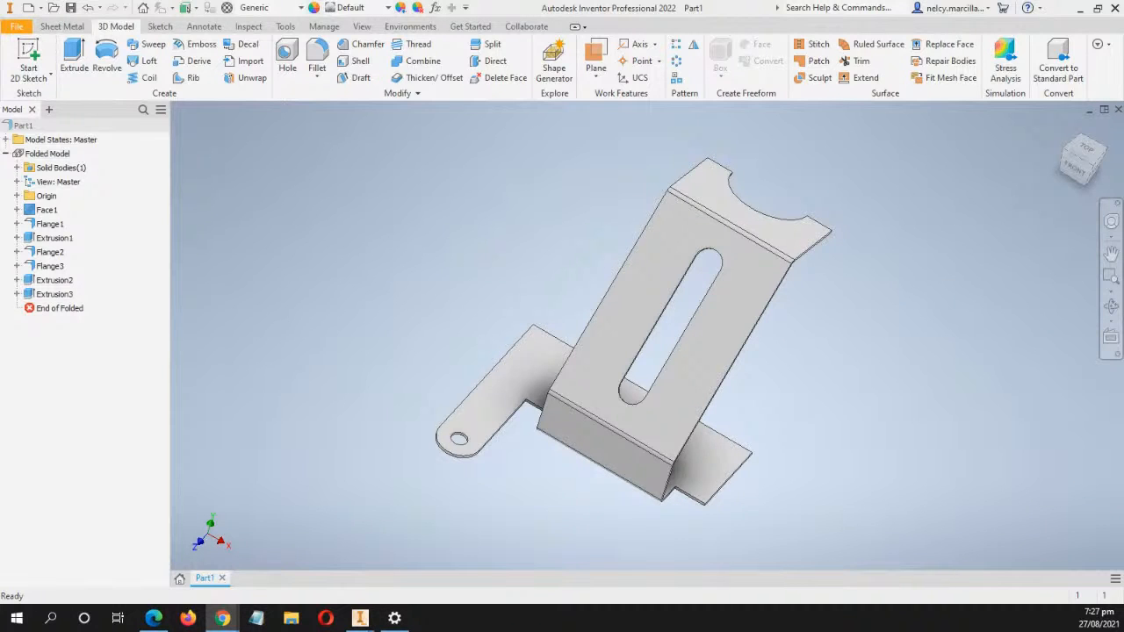
right_click(659, 266)
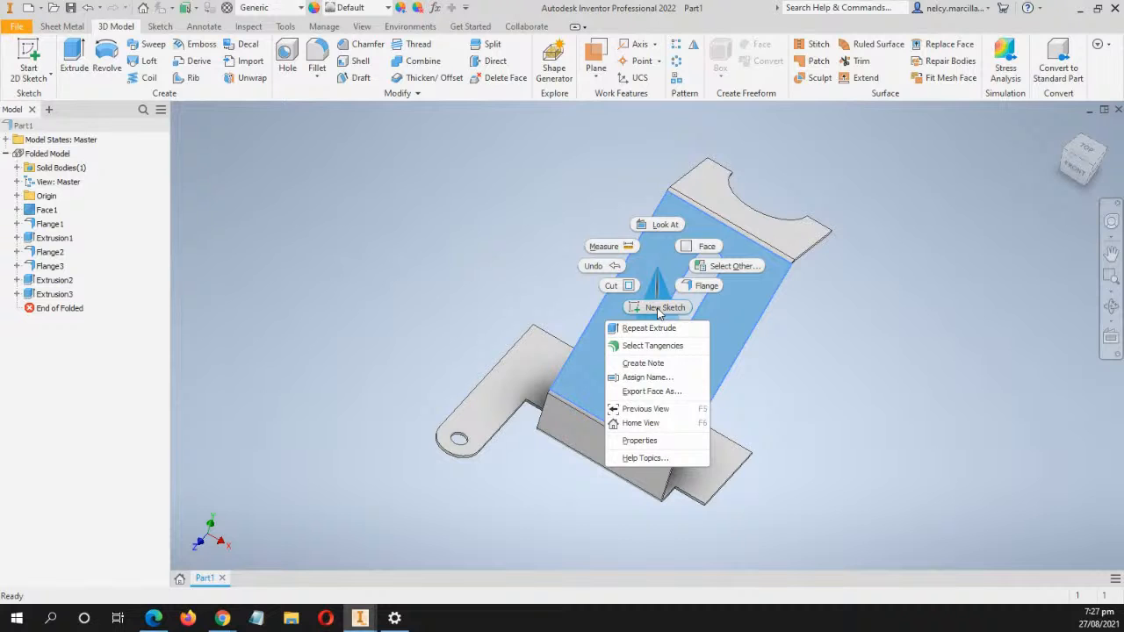
left_click(658, 309)
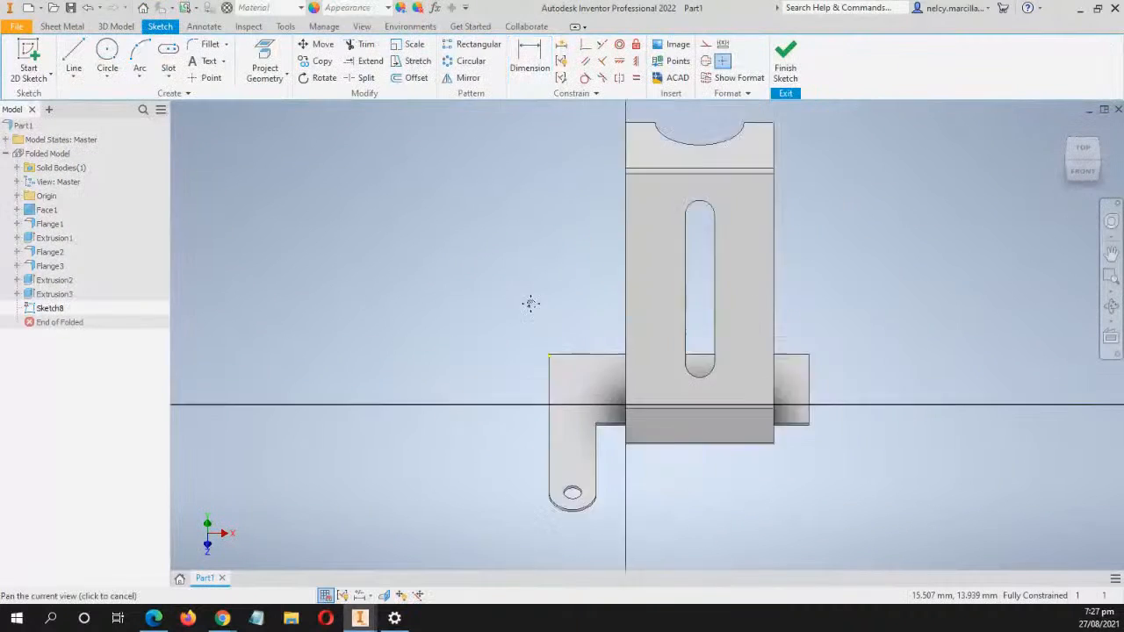
mouse_move(529, 301)
middle_mouse_down()
mouse_move(455, 314)
mouse_move(509, 319)
middle_mouse_up()
key("l")
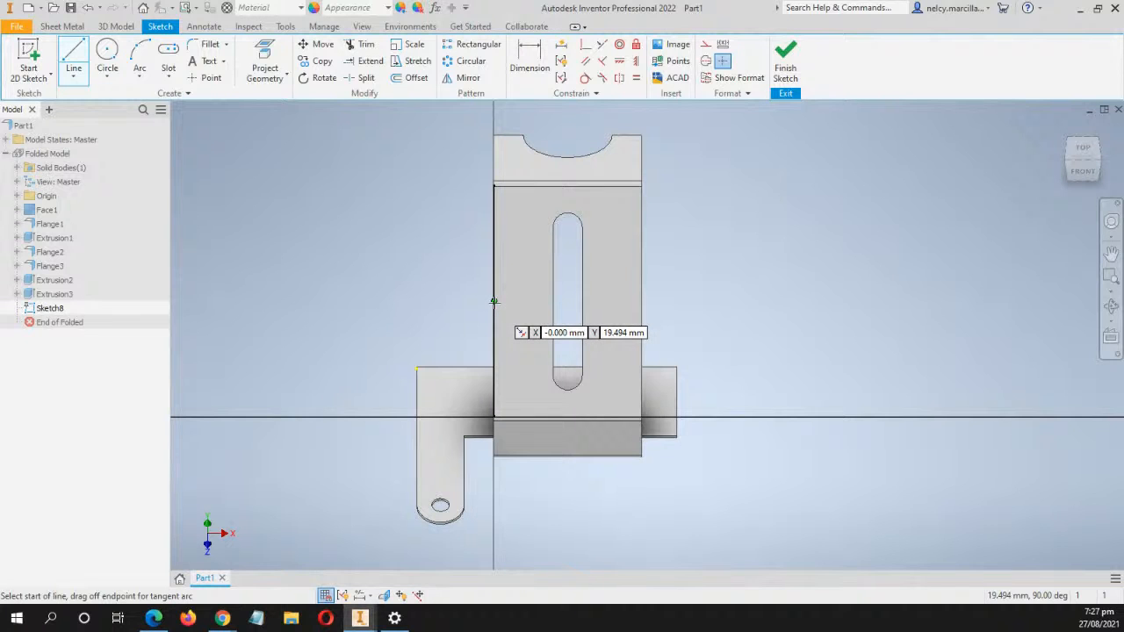
left_click(494, 301)
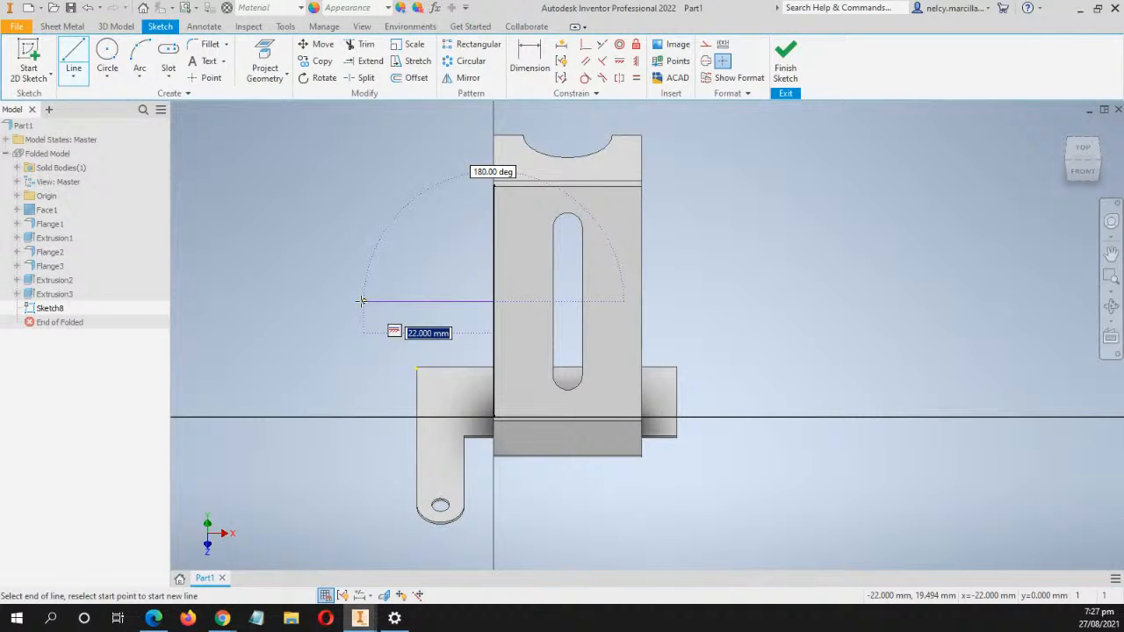
type("10")
key("Return")
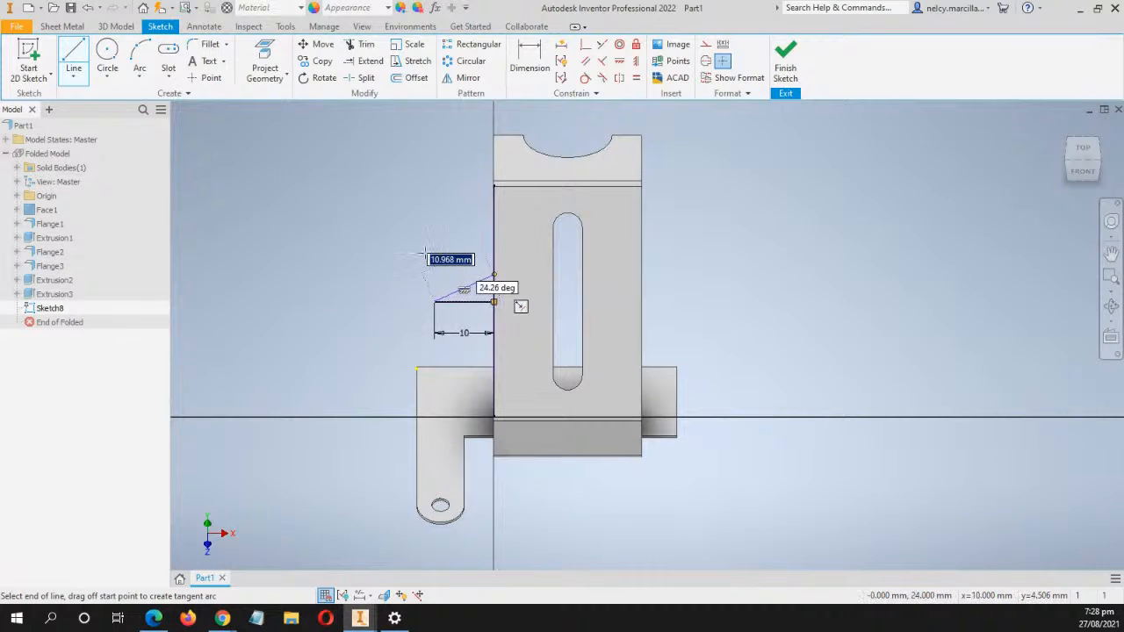
key("Escape")
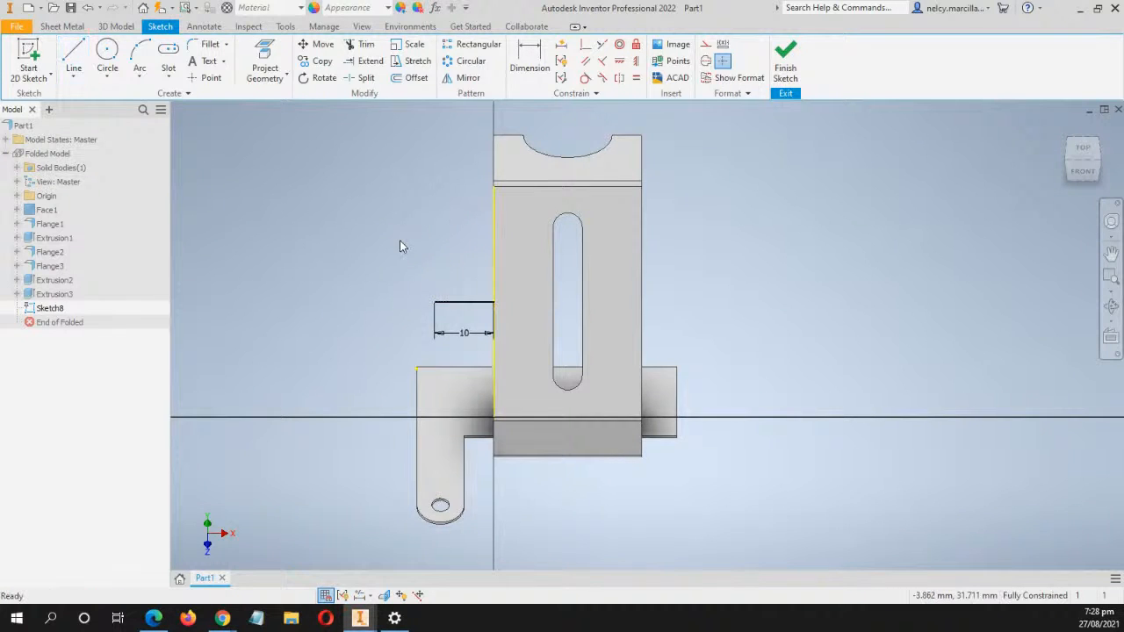
Draw two horizontal lines about 10.6 mm long outward from the side edge, one above and one below the 10 mm line
scroll(481, 280, "up", 4)
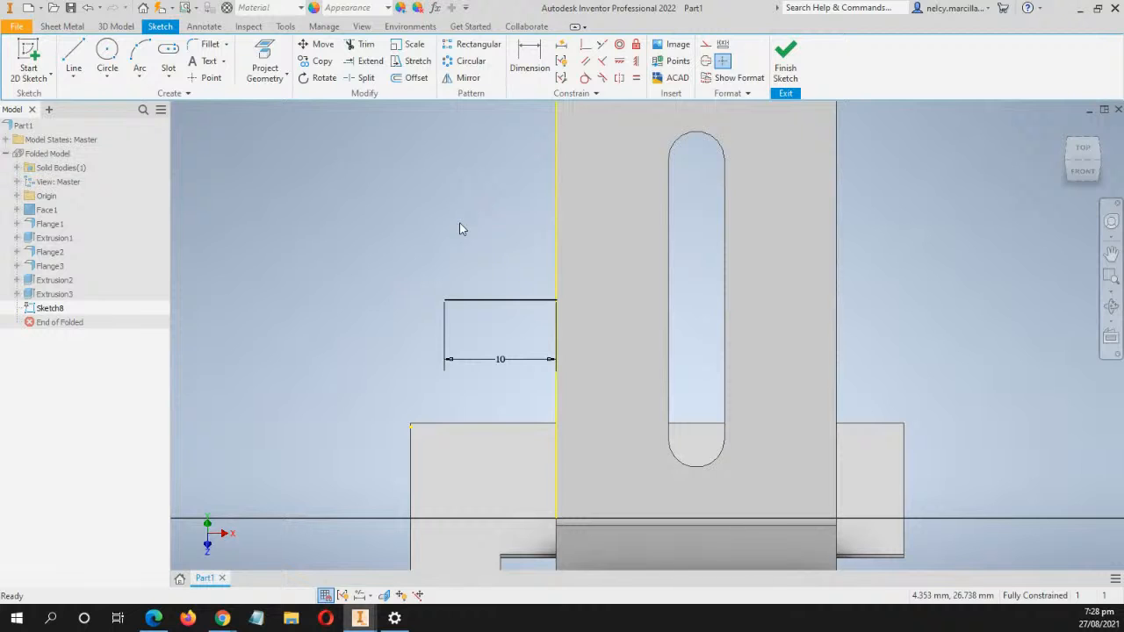
key("l")
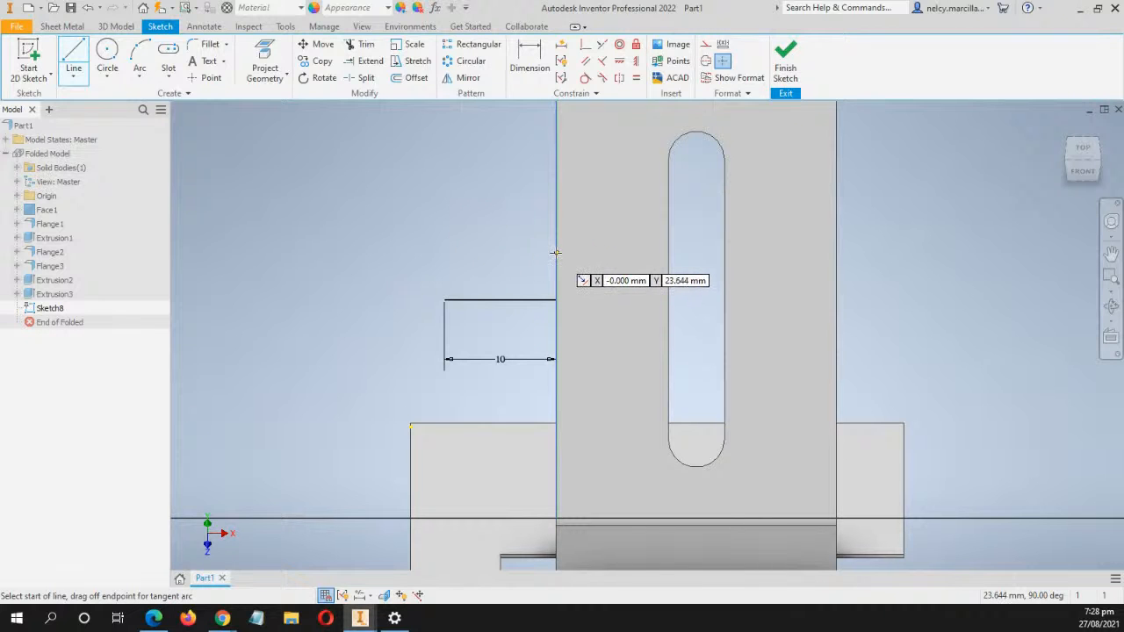
left_click(556, 253)
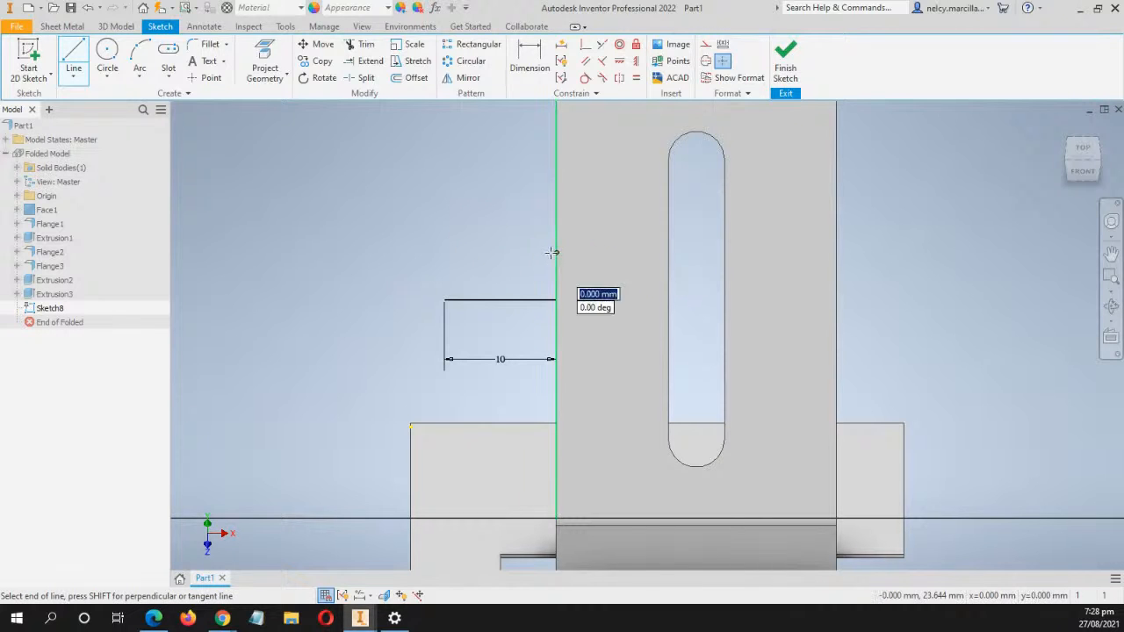
left_click(438, 253)
key("Escape")
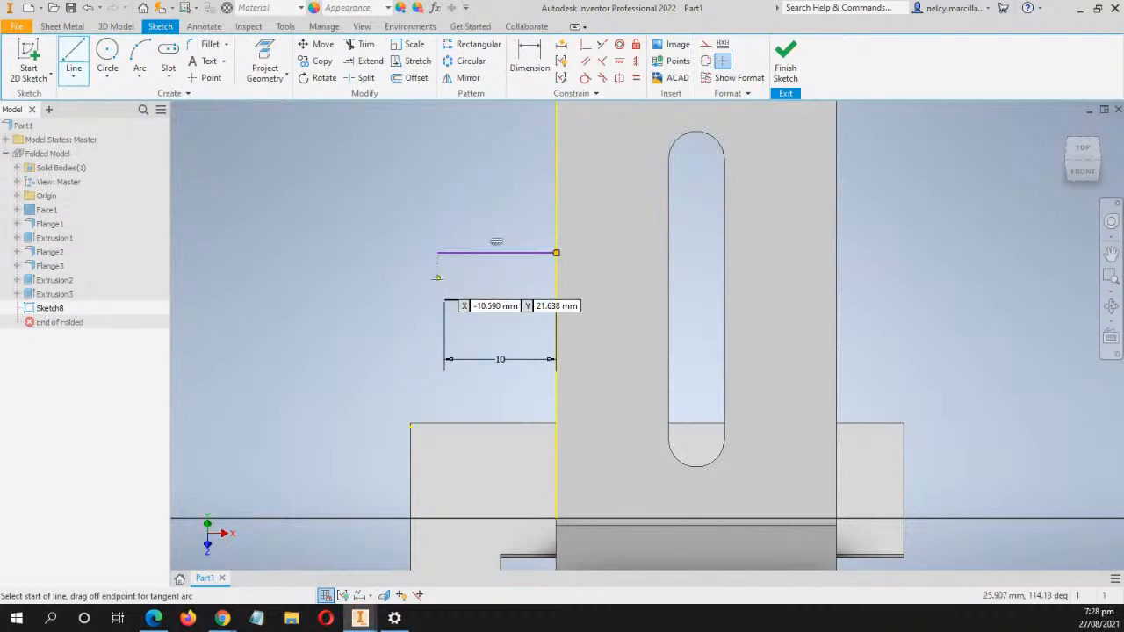
left_click(556, 384)
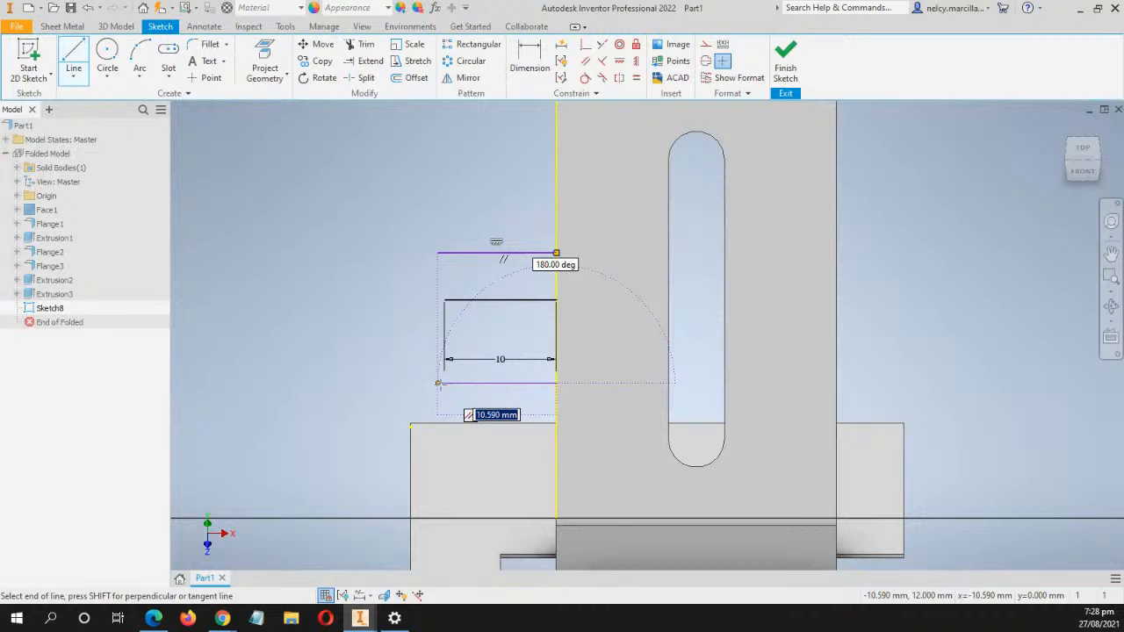
left_click(438, 383)
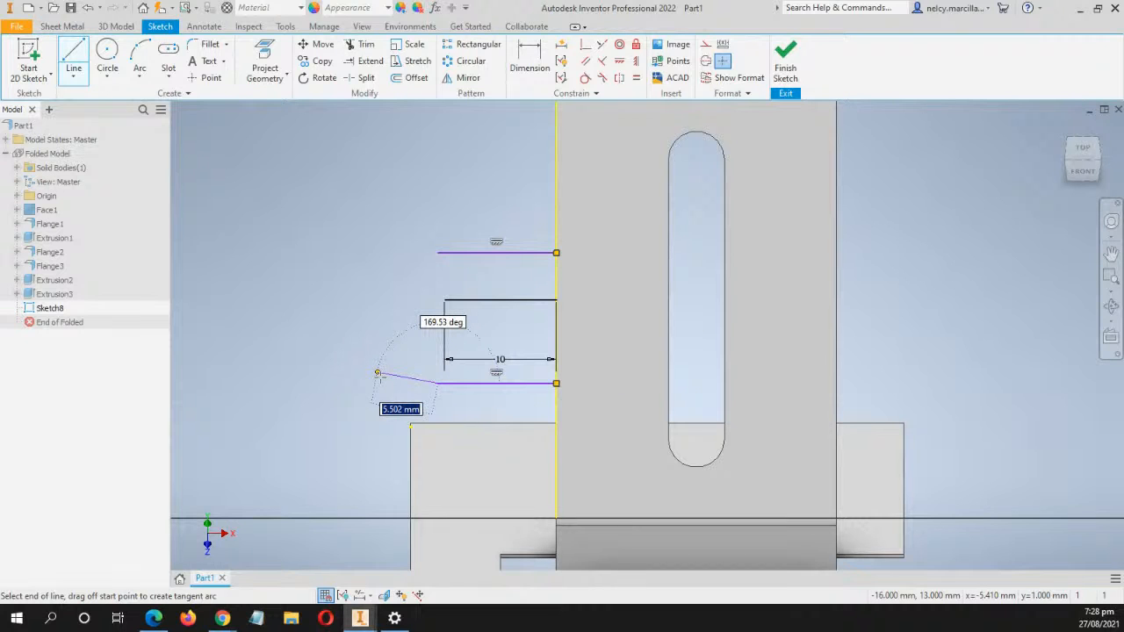
key("Escape")
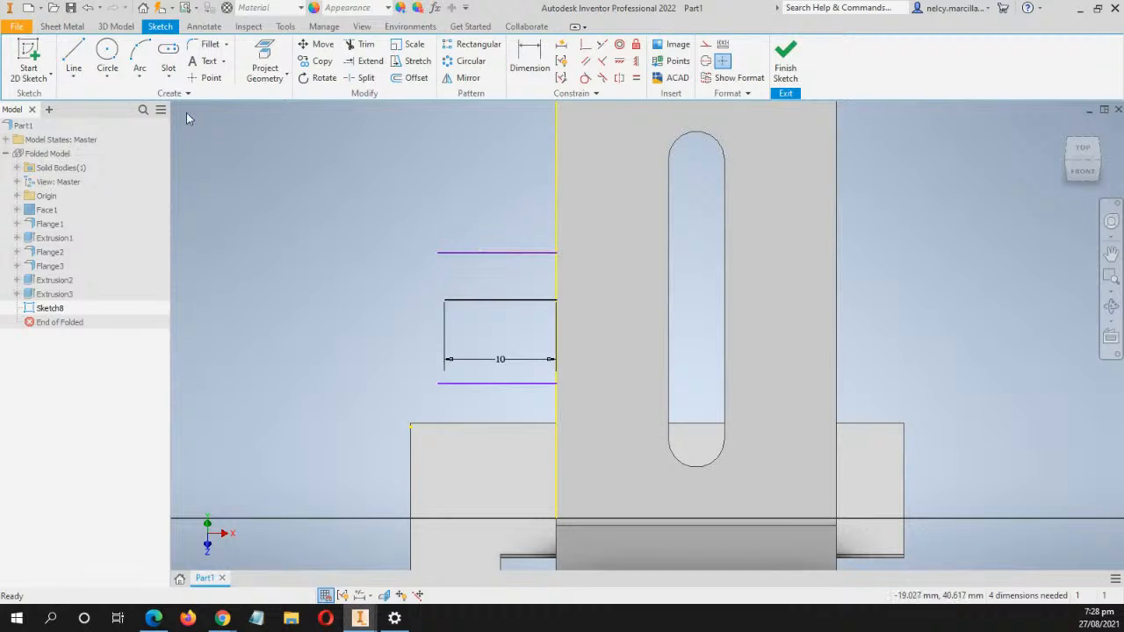
Join the outer ends of the two parallel lines with a tangent three-point arc of about 5.8 mm radius
left_click(140, 78)
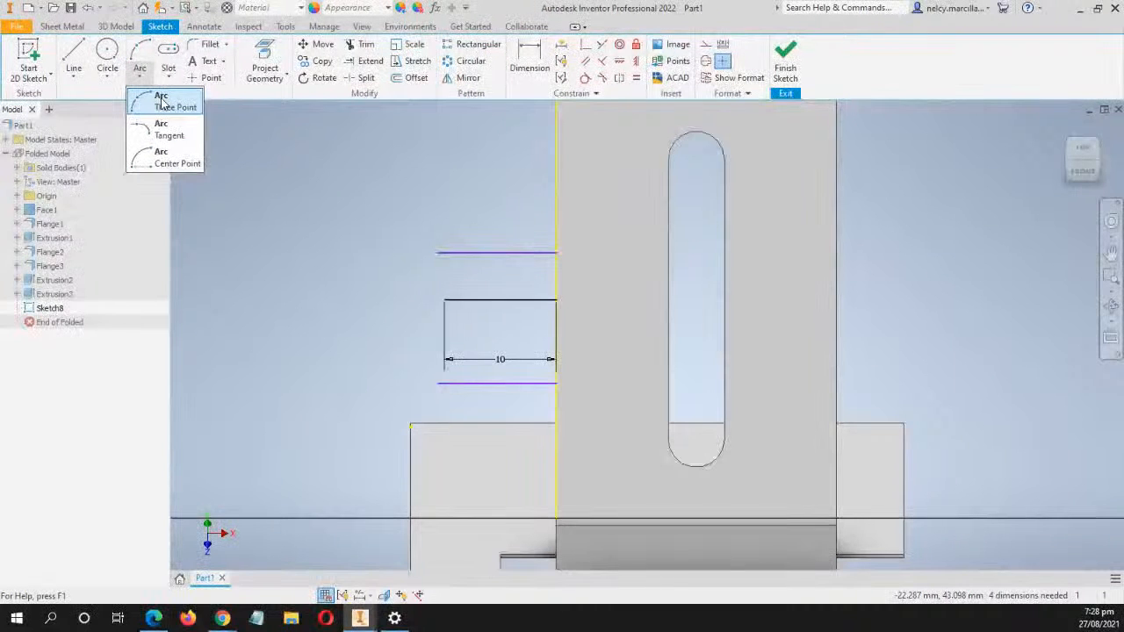
left_click(161, 103)
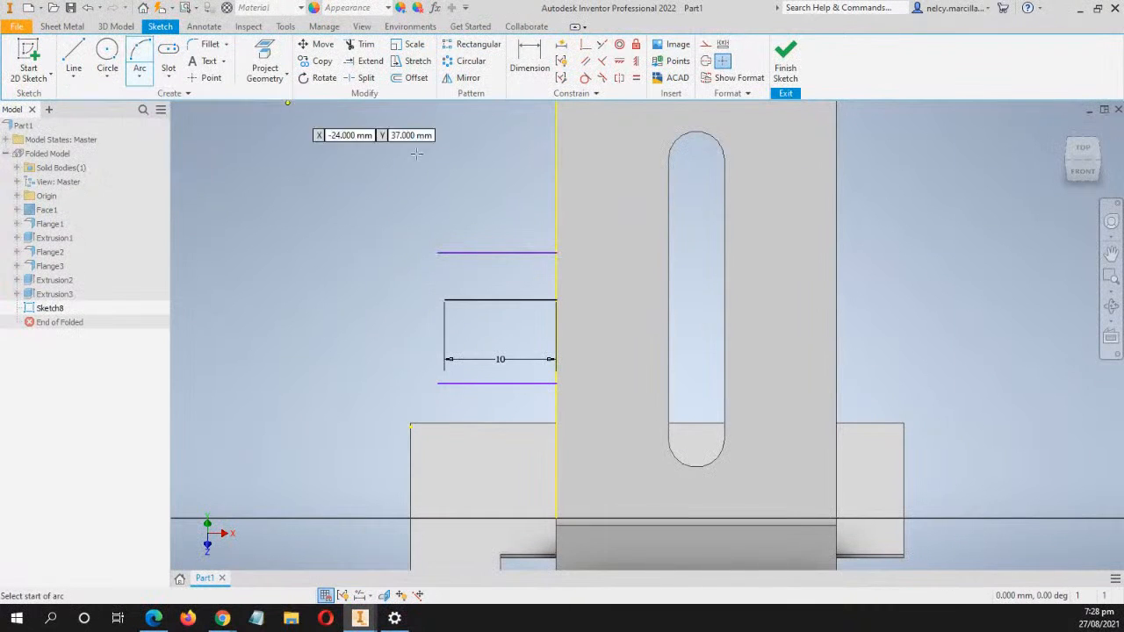
left_click(438, 253)
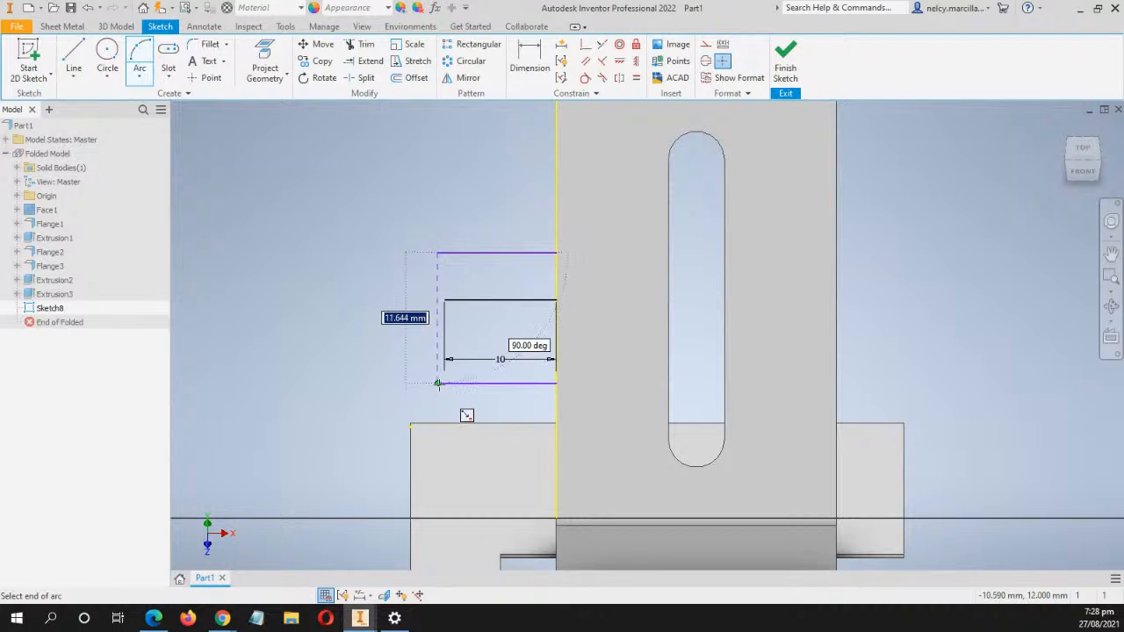
left_click(439, 383)
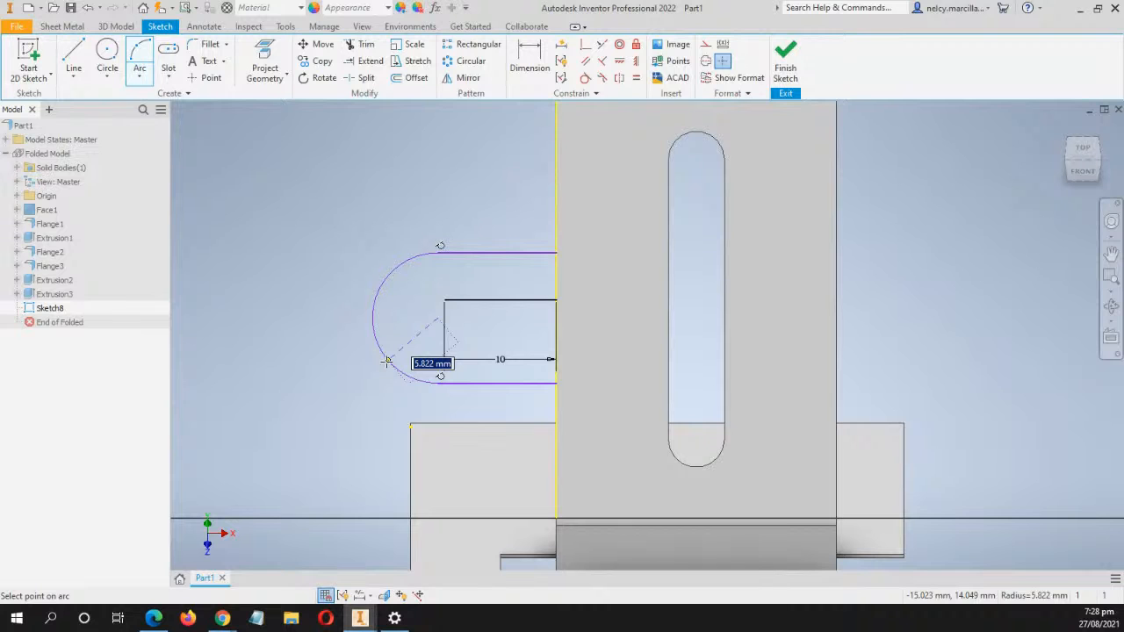
left_click(387, 361)
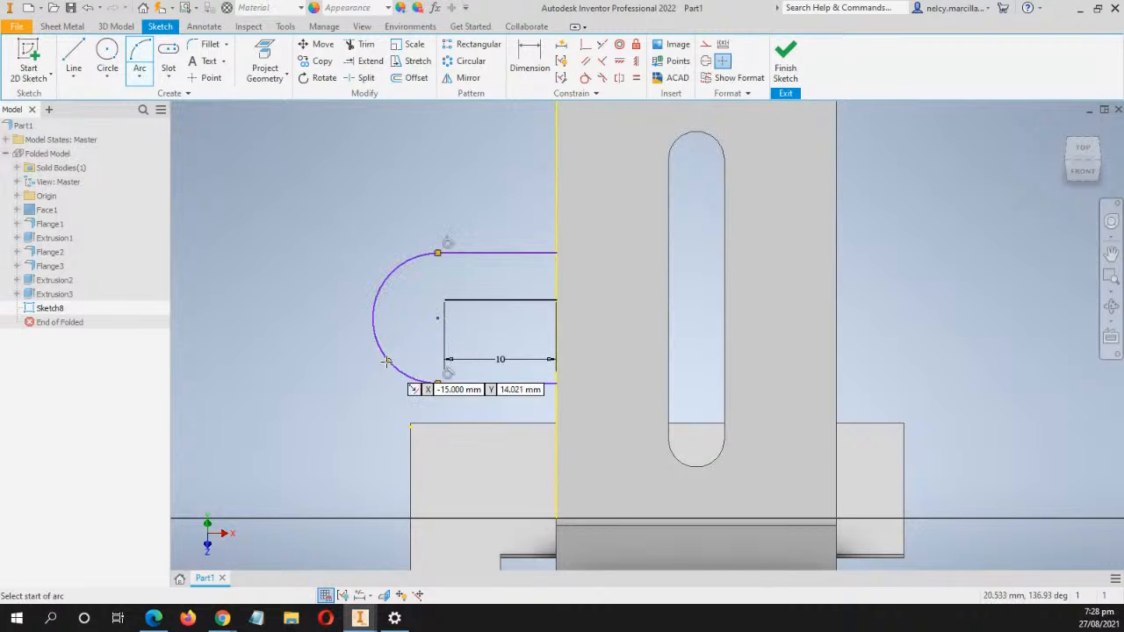
Make the arc's centre coincident with the outer end of the 10 mm line
middle_click_drag(456, 261, 445, 214)
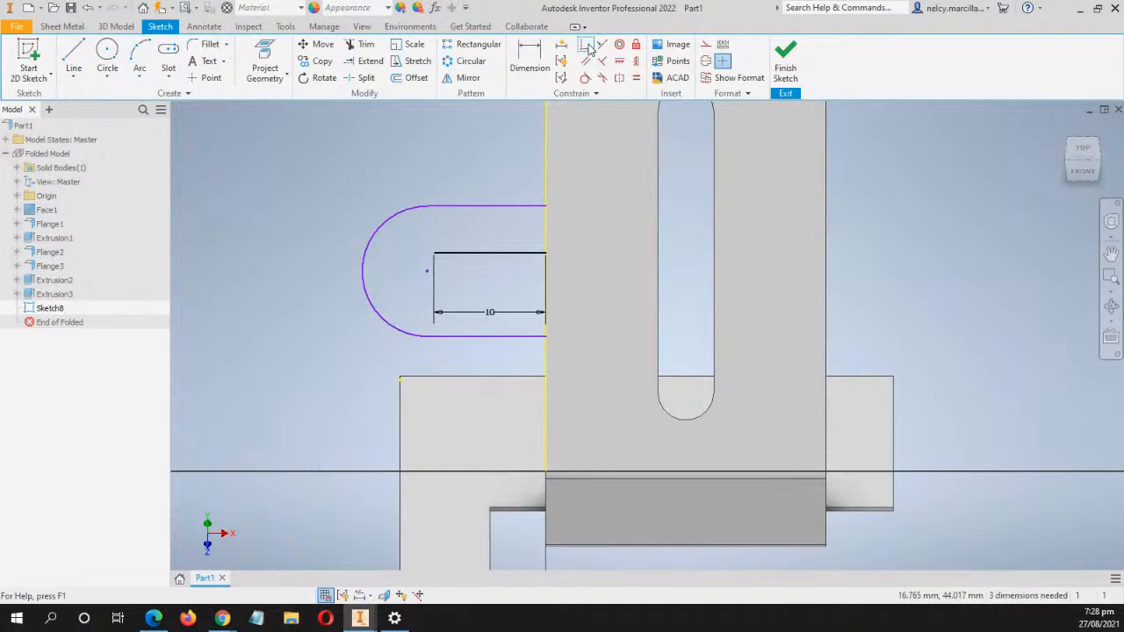
left_click(586, 46)
scroll(435, 256, "up", 5)
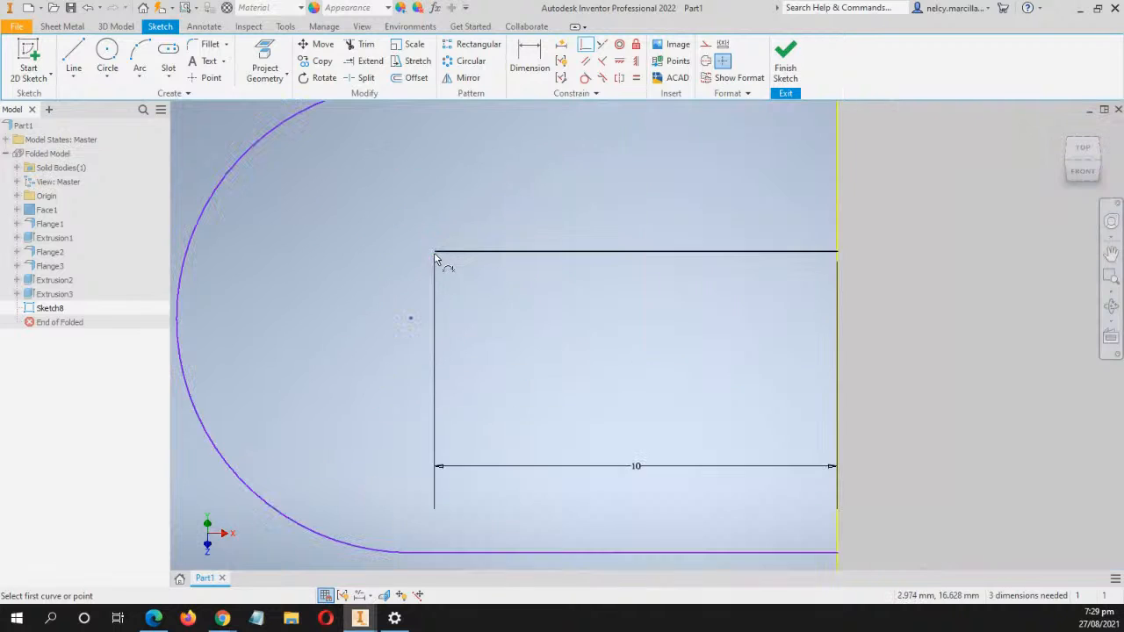
scroll(442, 299, "down", 9)
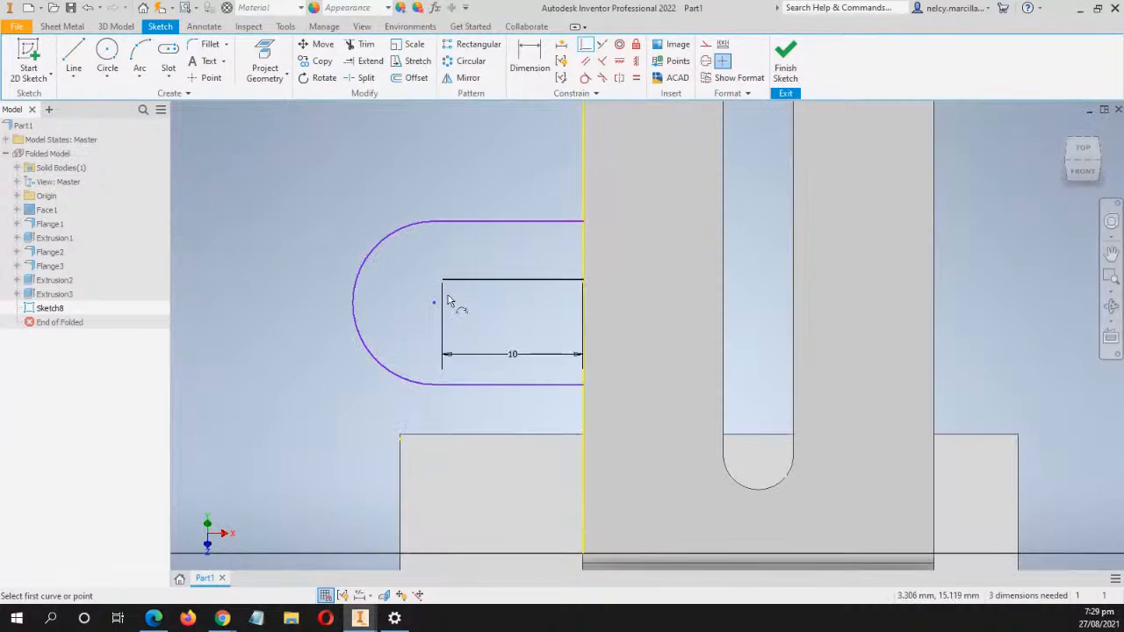
scroll(444, 300, "up", 5)
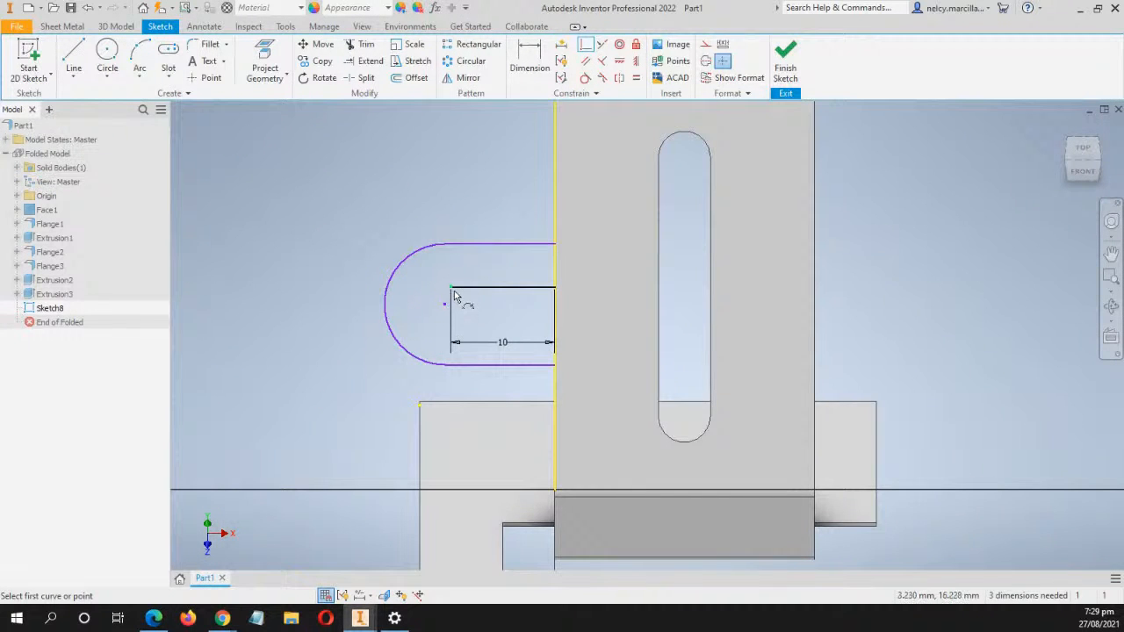
left_click(452, 289)
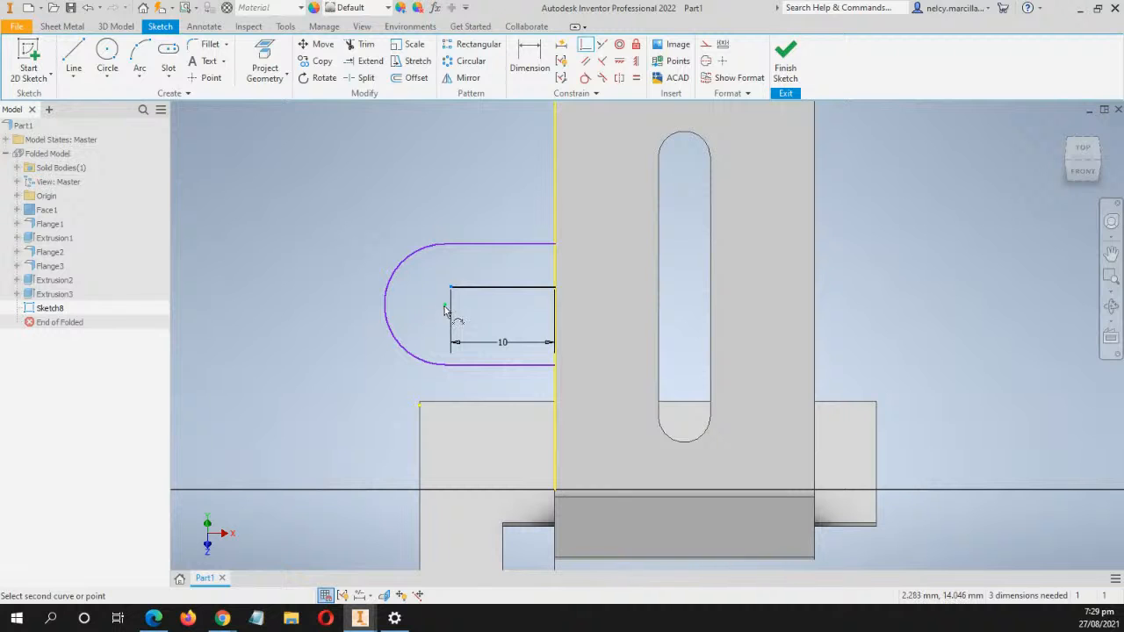
left_click(444, 306)
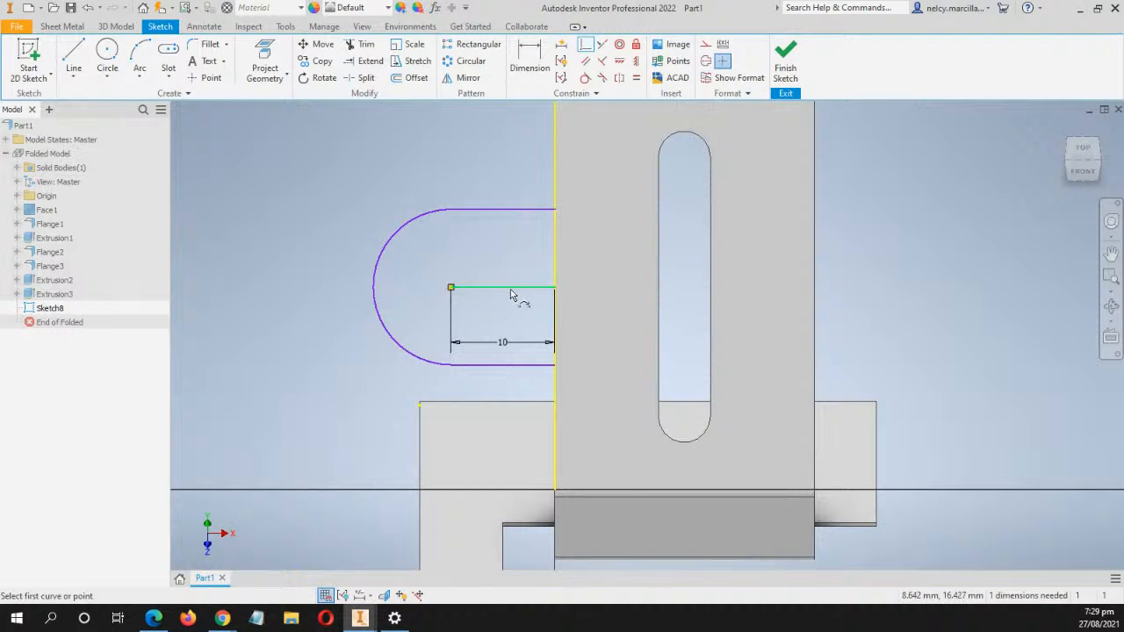
Dimension the arc radius as 5 mm and move the 10 mm dimension clear below the rounded tab profile
middle_click_drag(511, 290, 512, 250)
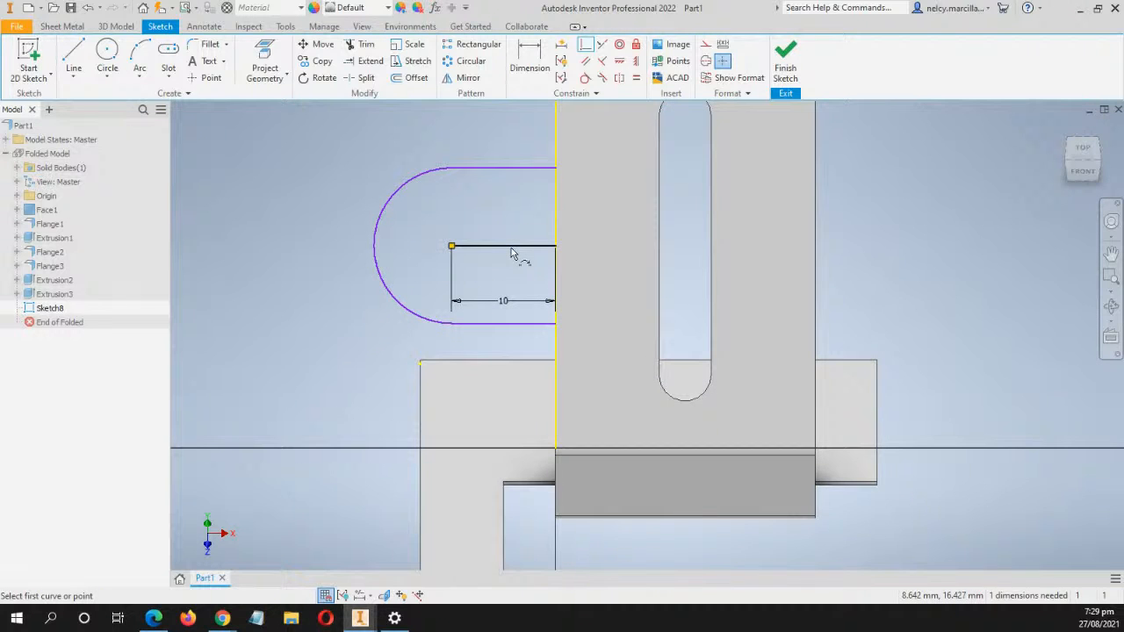
key("d")
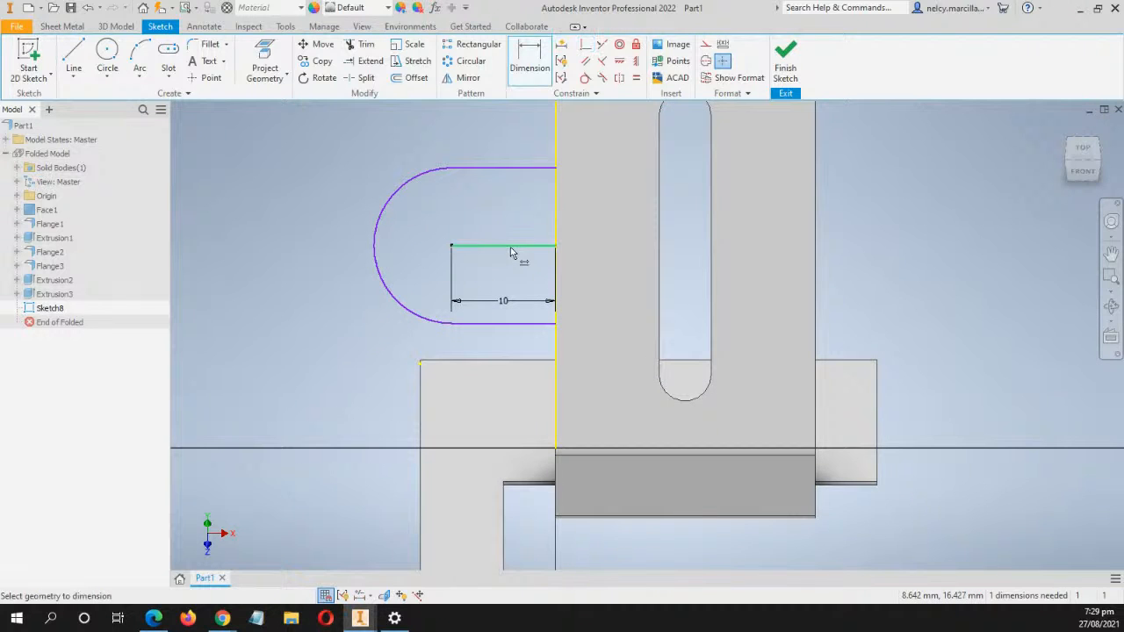
left_click(407, 186)
left_click(318, 168)
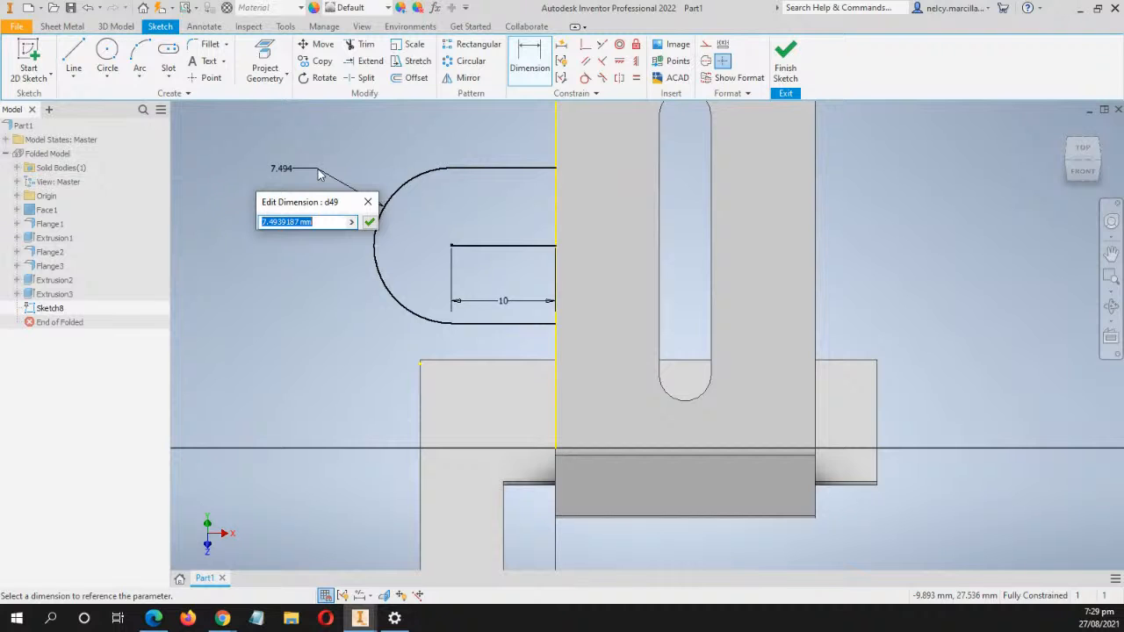
type("5")
key("Return")
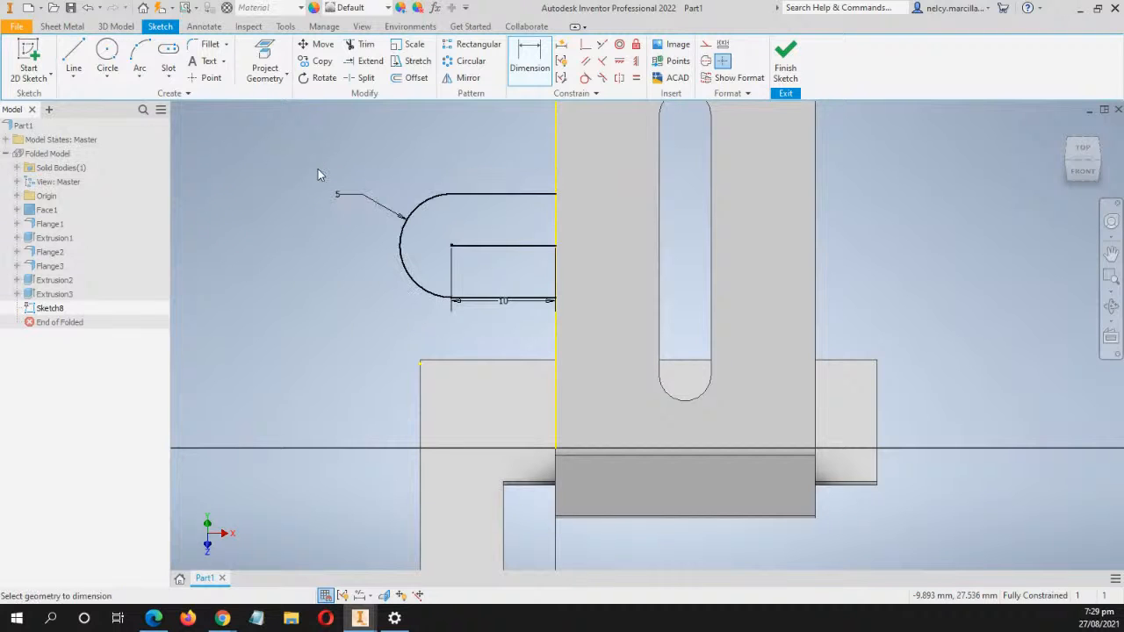
scroll(505, 304, "down", 3)
scroll(505, 304, "up", 3)
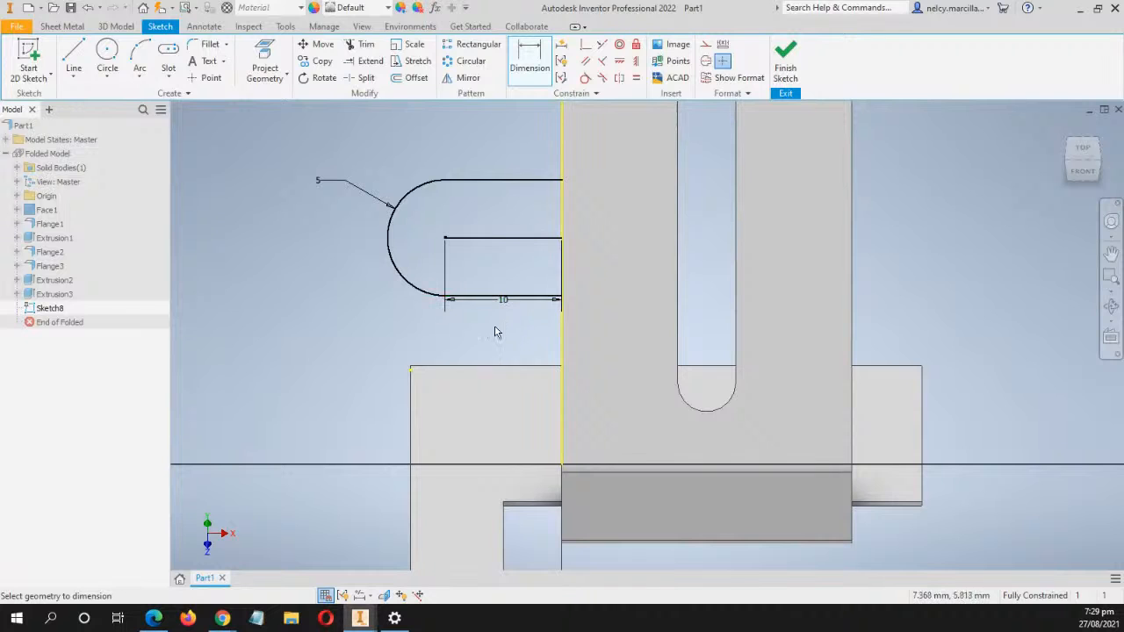
key("Escape")
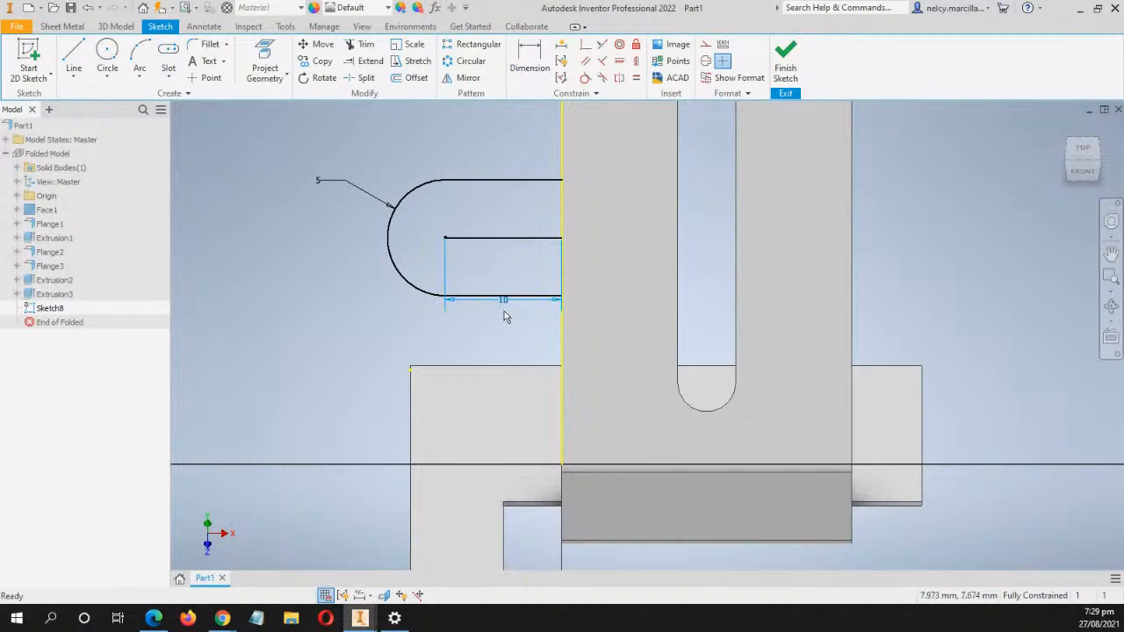
left_click_drag(504, 300, 504, 339)
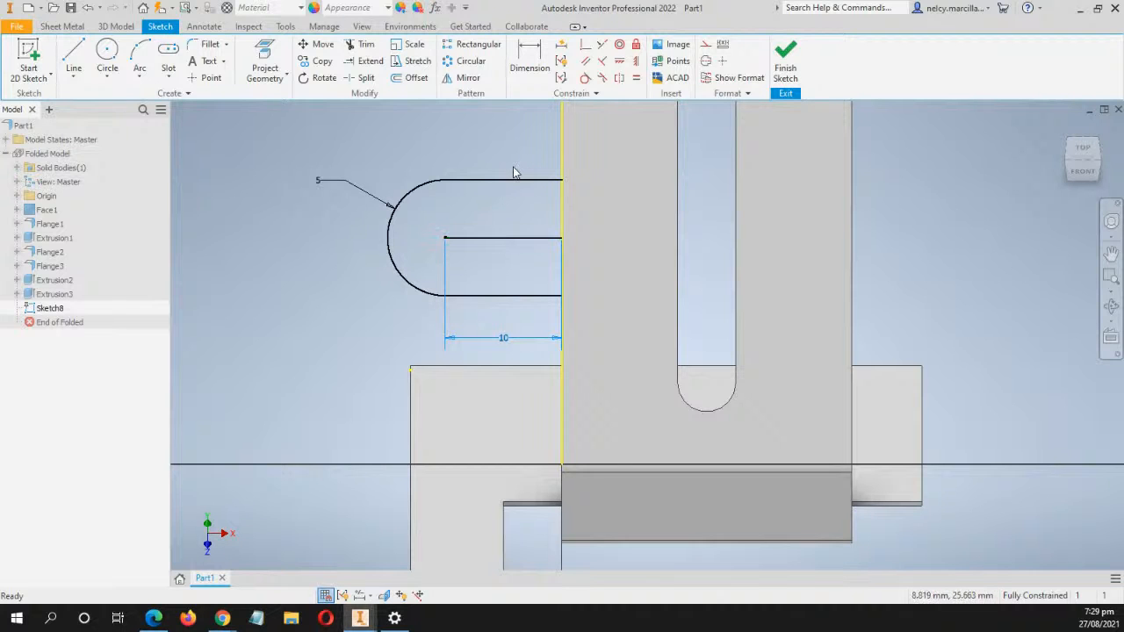
Convert the 10 mm middle line of the rounded tab sketch to construction geometry
right_click(516, 240)
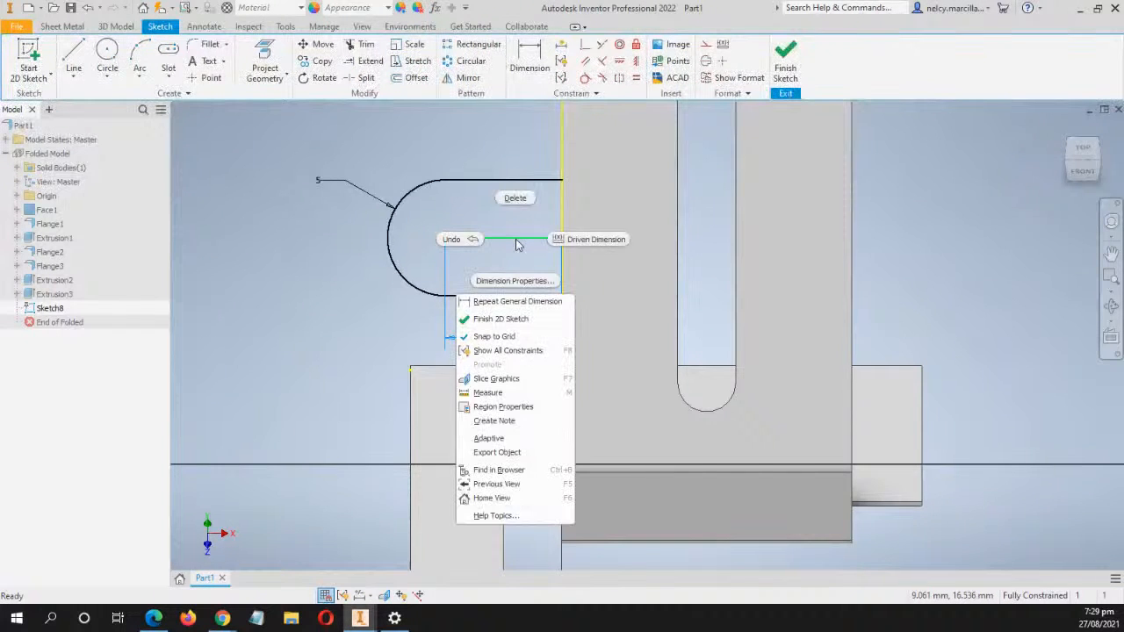
left_click(371, 313)
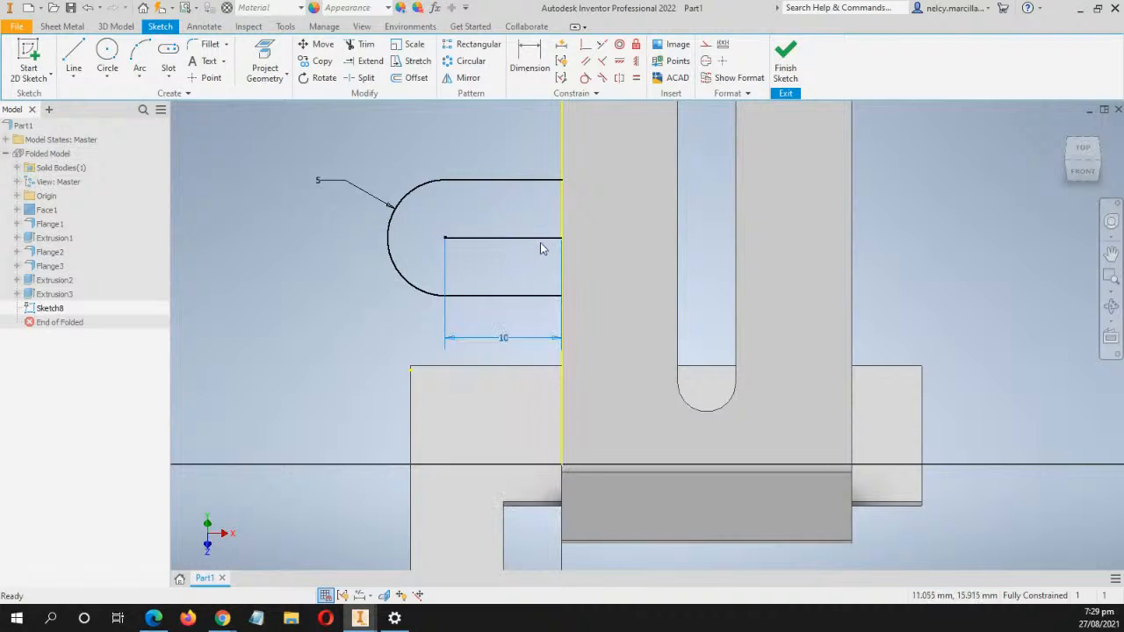
right_click(543, 229)
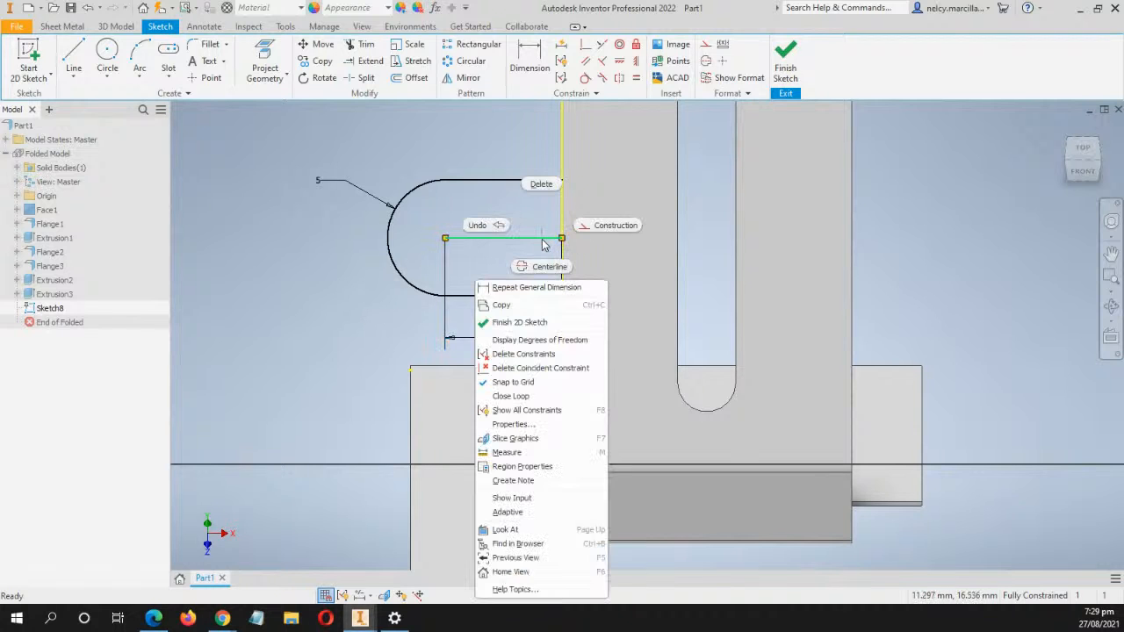
left_click(625, 231)
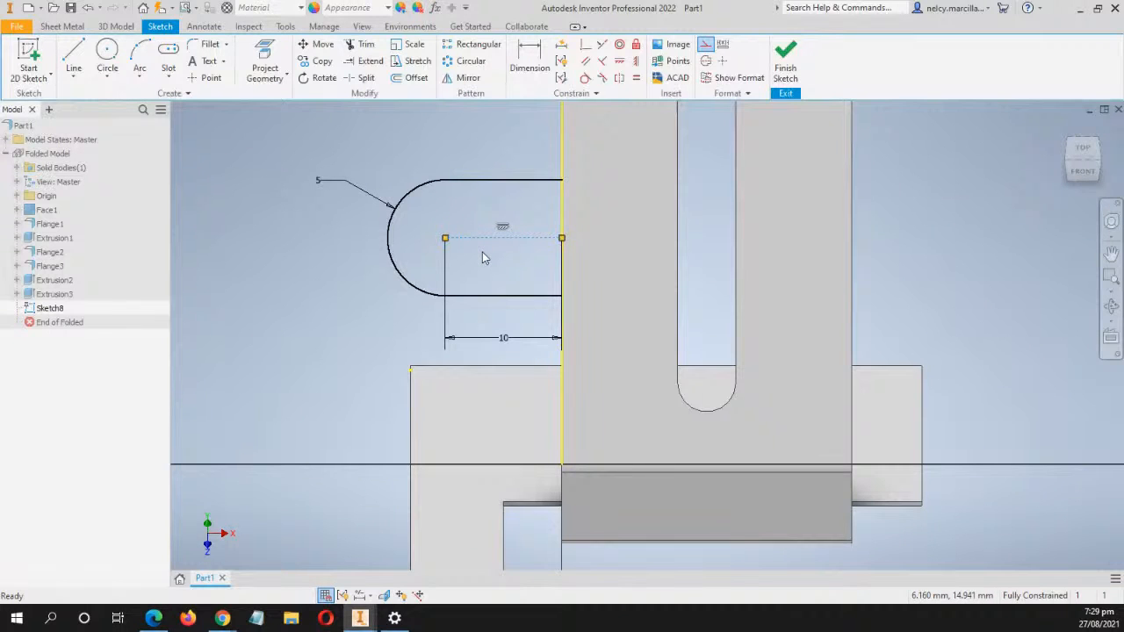
Draw a 5 mm diameter circle in the empty area beside the rounded end of the tab profile
left_click(107, 54)
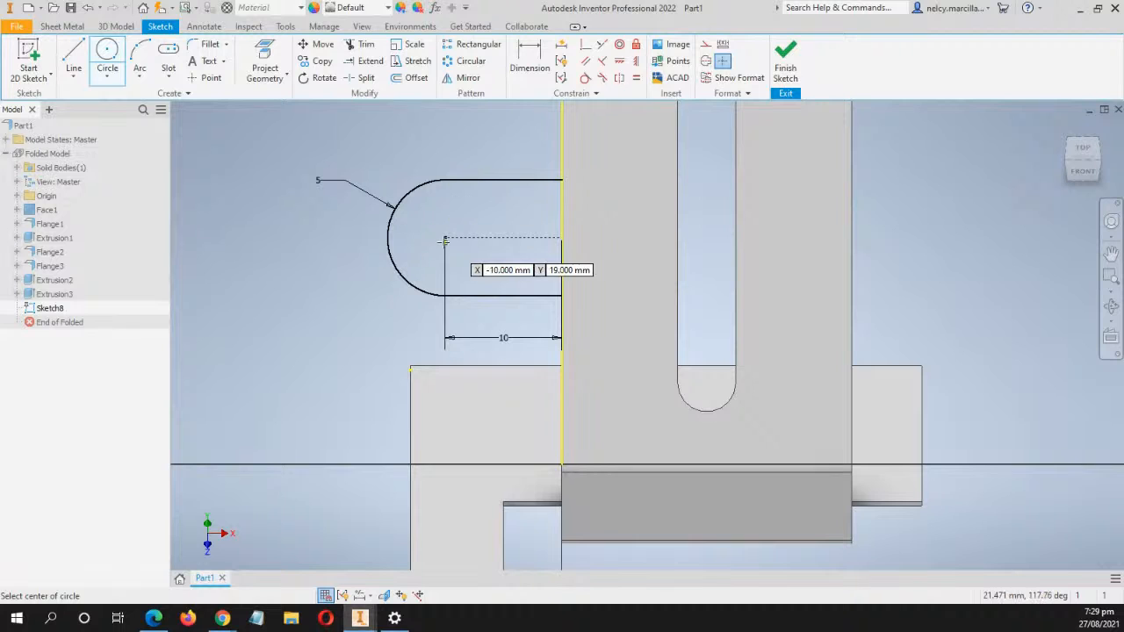
left_click(248, 243)
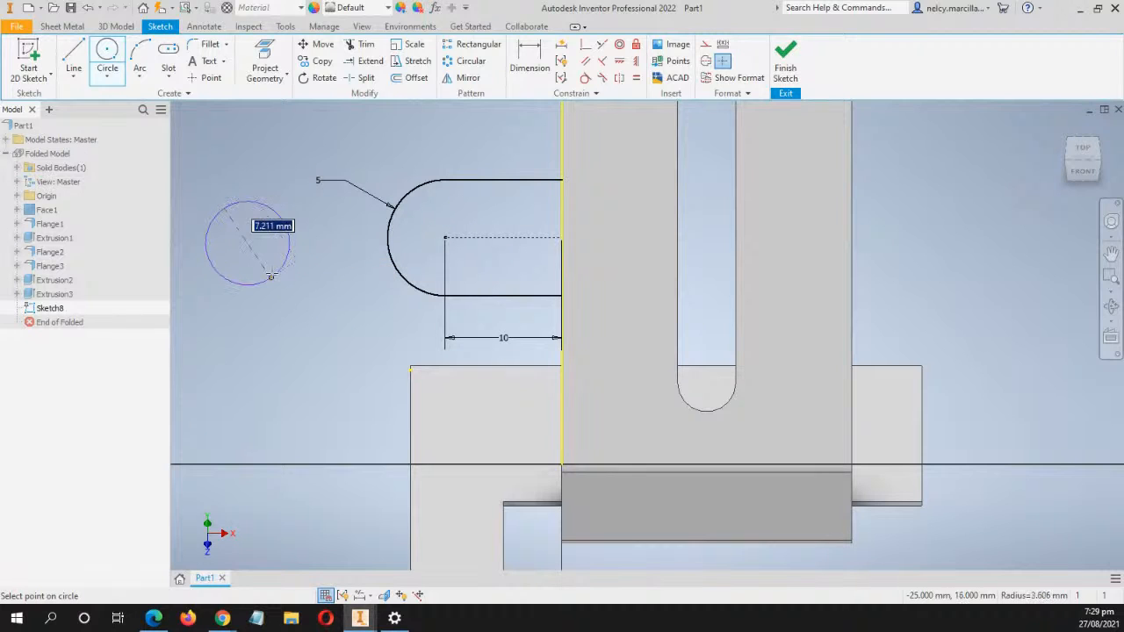
type("5")
key("Return")
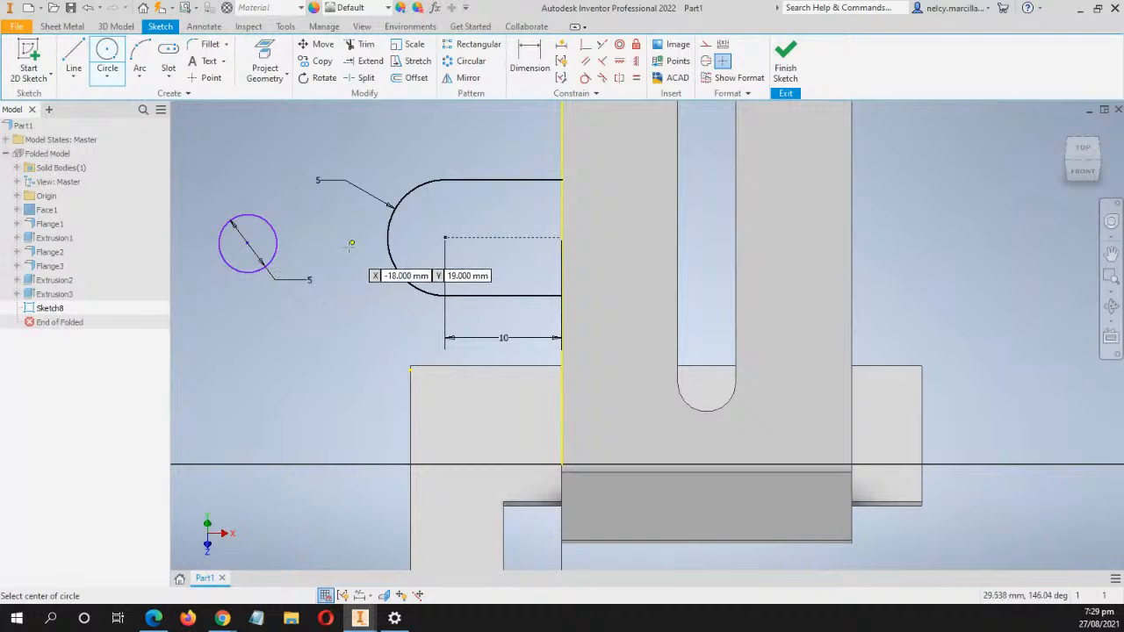
key("Escape")
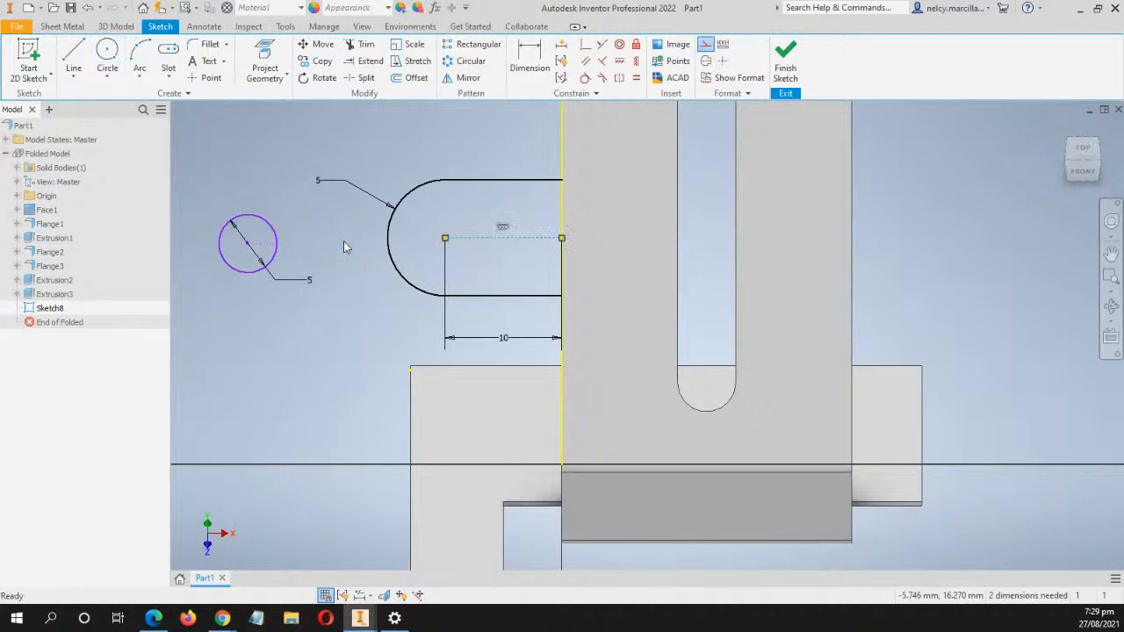
Move the 5 mm circle closer to the tab and make it concentric with the tab's end arc
mouse_move(343, 241)
middle_mouse_down()
mouse_move(440, 228)
mouse_move(406, 209)
middle_mouse_up()
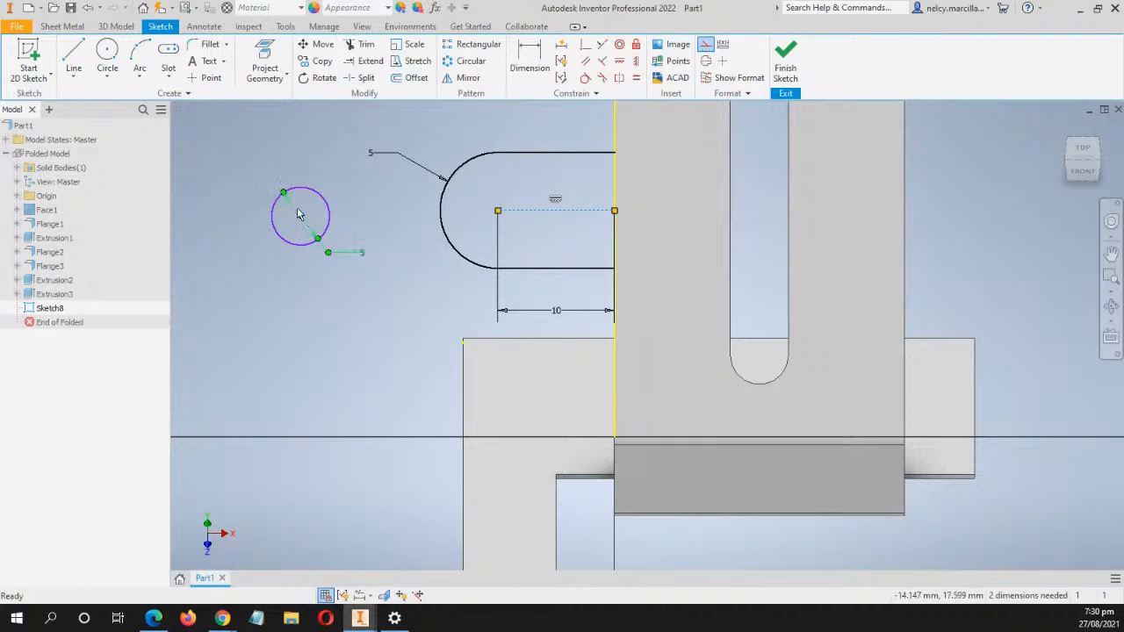
left_click_drag(301, 220, 359, 276)
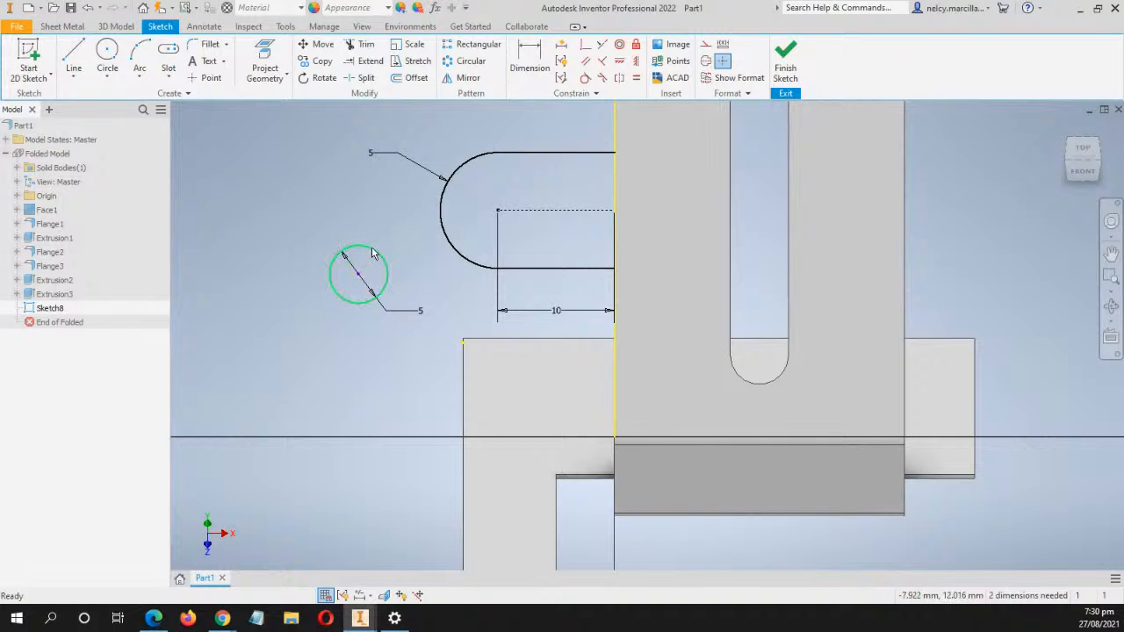
left_click(620, 45)
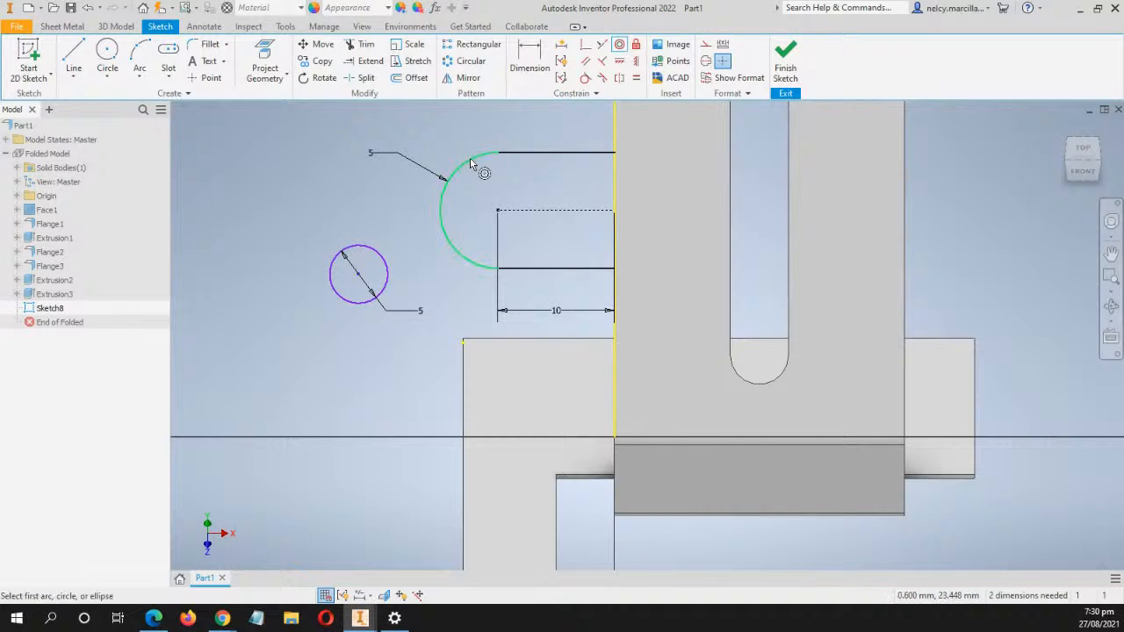
left_click(472, 166)
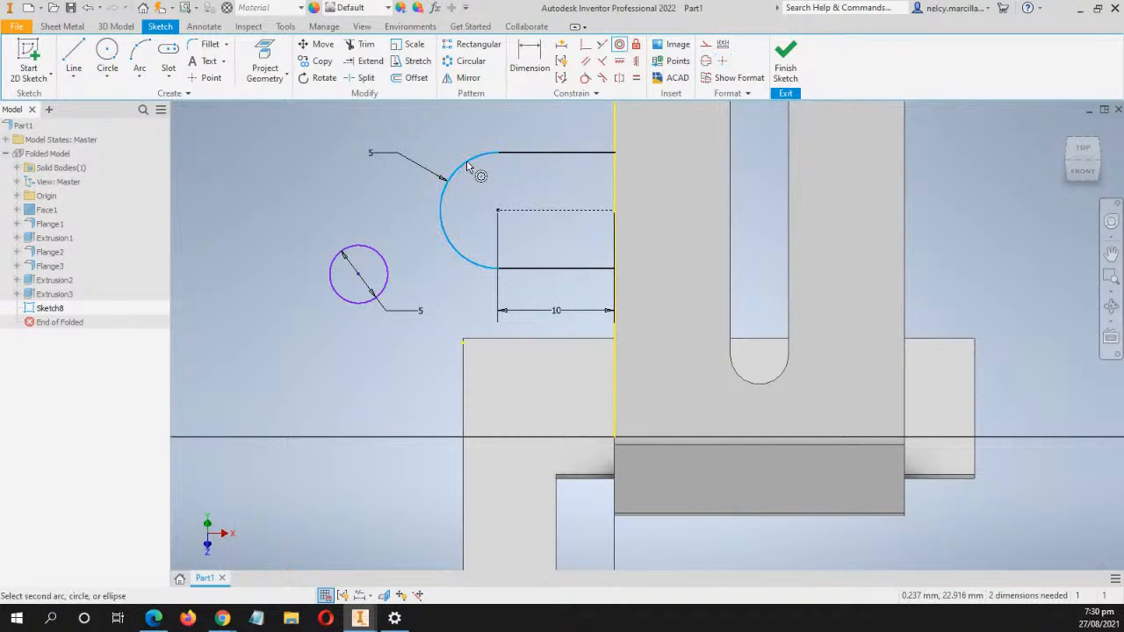
left_click(379, 258)
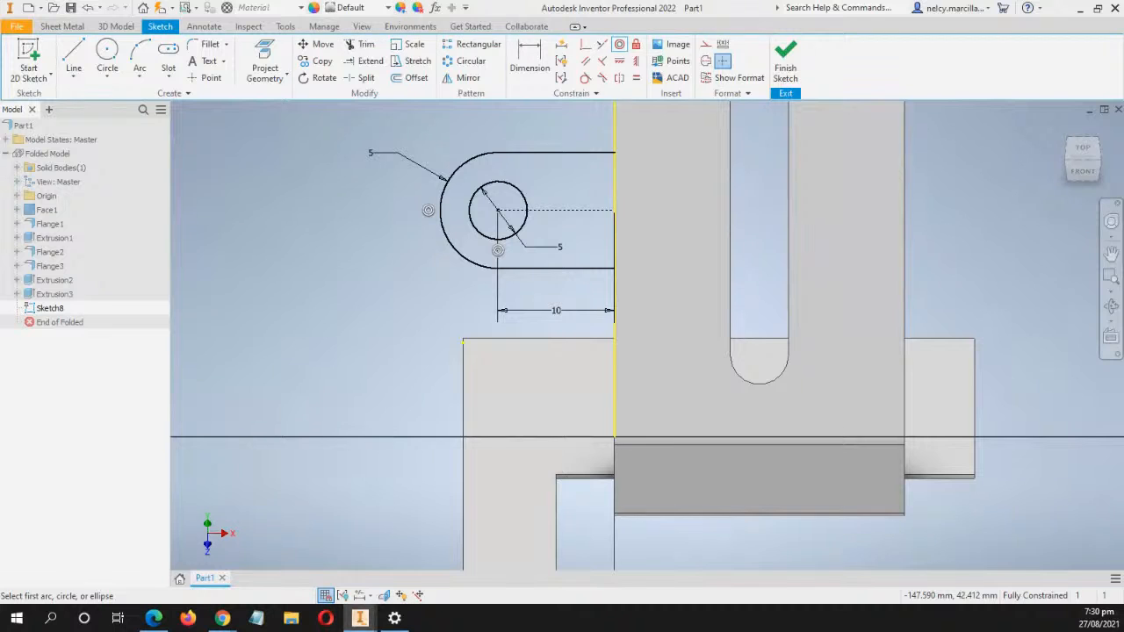
key("alt+Tab")
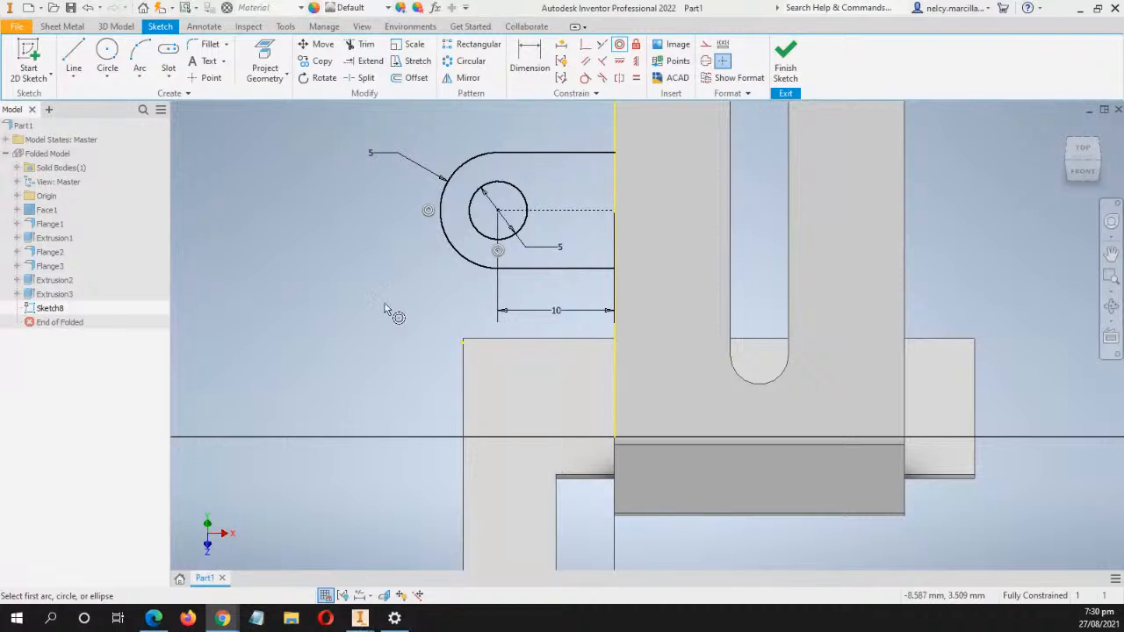
mouse_move(332, 331)
middle_mouse_down("shift")
mouse_move(369, 328)
mouse_move(424, 291)
mouse_move(518, 311)
mouse_move(430, 330)
mouse_move(439, 278)
mouse_move(447, 307)
middle_mouse_up("shift")
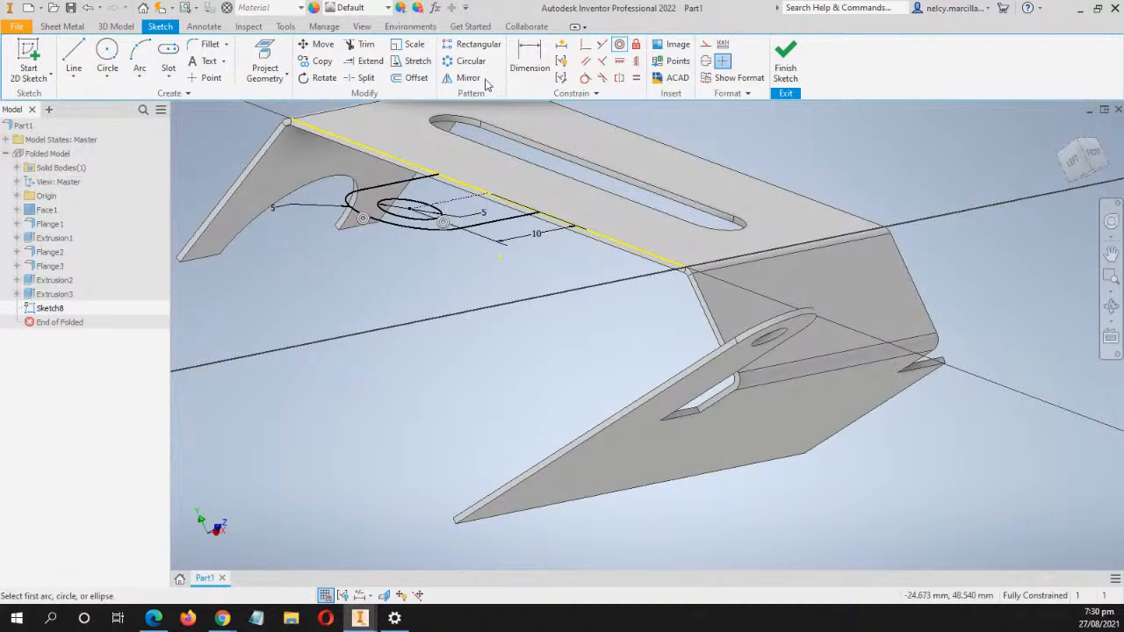
left_click(1061, 128)
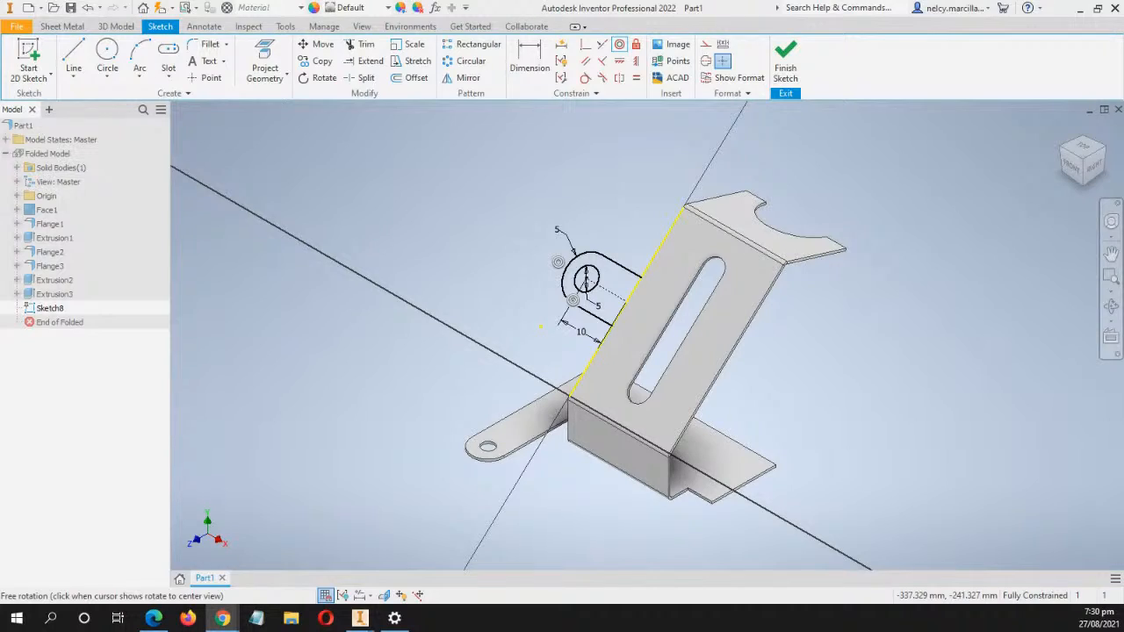
left_click(222, 618)
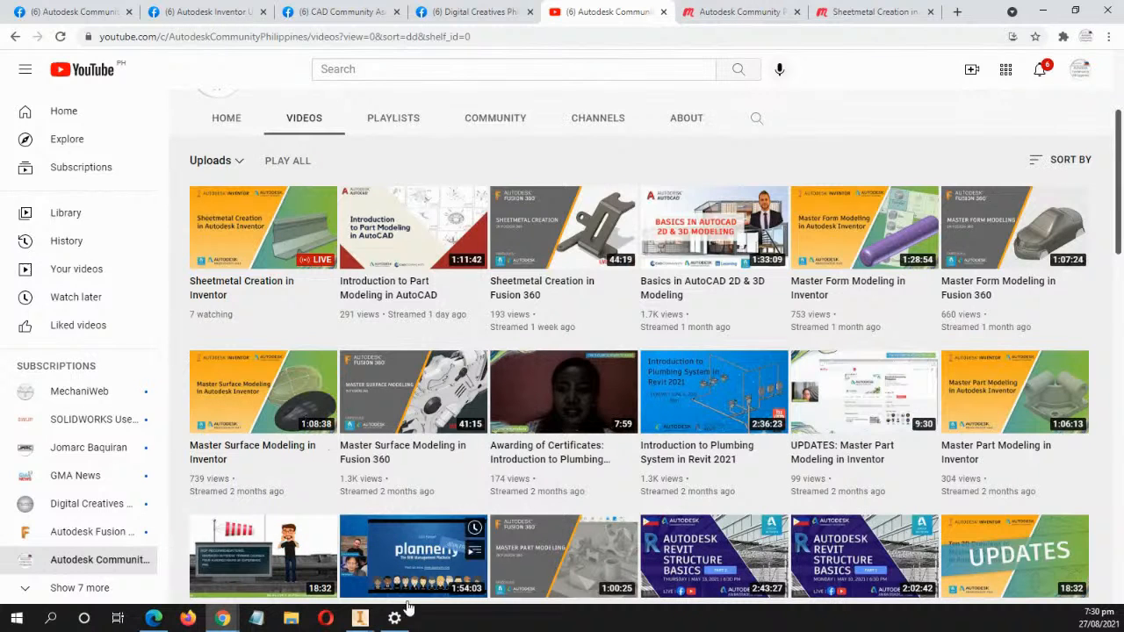
mouse_move(359, 619)
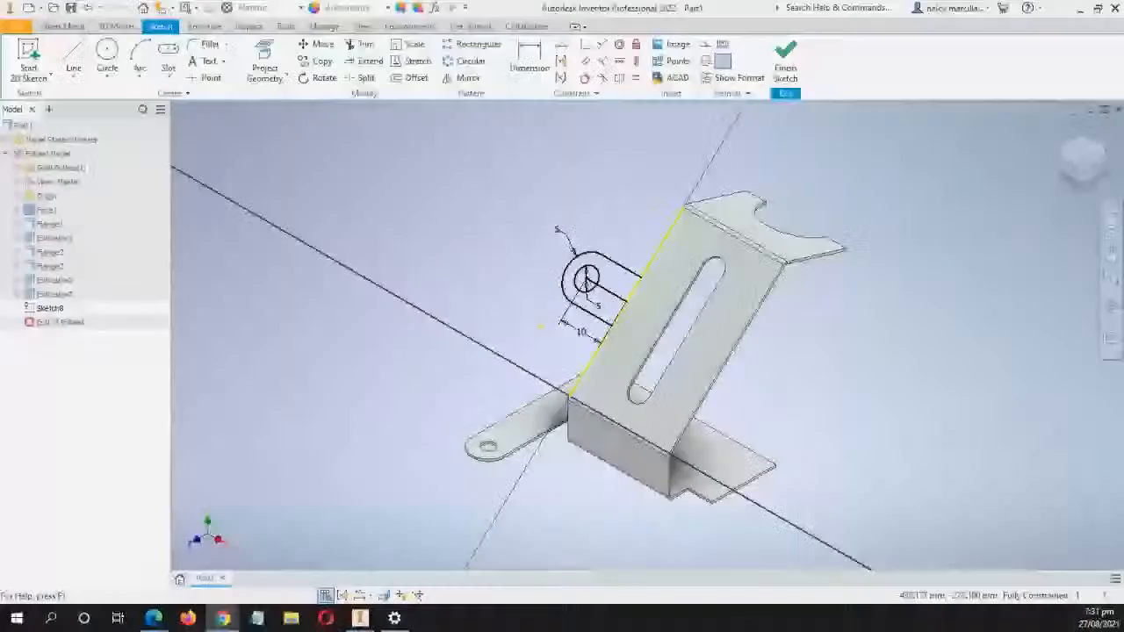
Finish the sketch and create a sheet metal Face from the rounded tab profile, leaving the 5 mm circle open as a hole
scroll(707, 427, "up", 6)
scroll(604, 207, "down", 2)
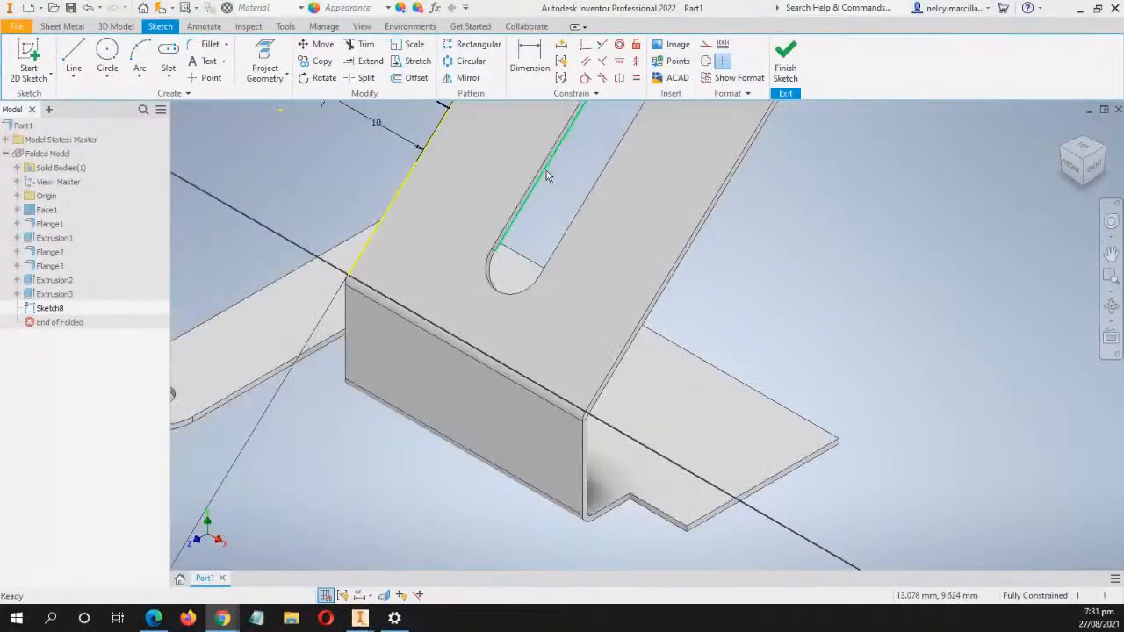
mouse_move(531, 164)
middle_mouse_down()
mouse_move(626, 520)
mouse_move(512, 334)
middle_mouse_up()
scroll(594, 374, "down", 5)
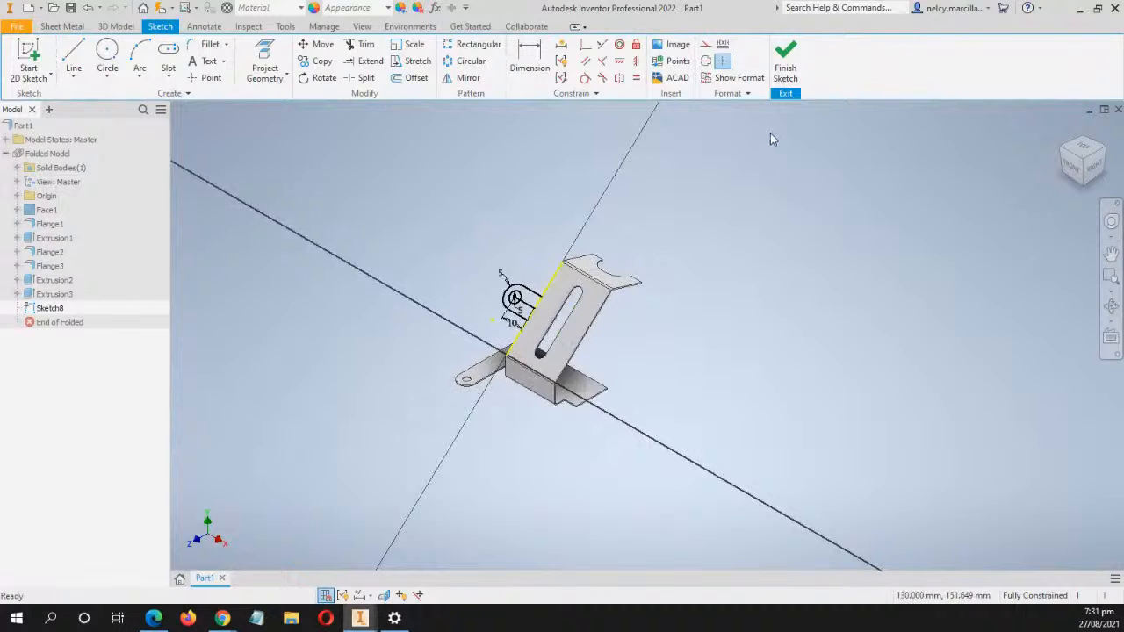
left_click(783, 73)
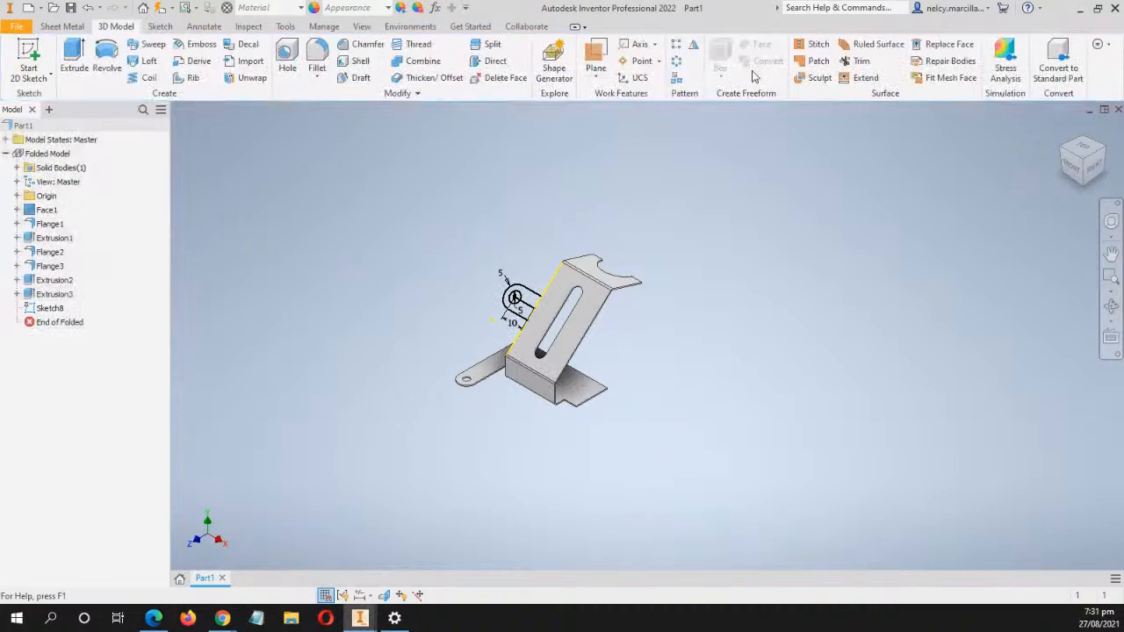
left_click(60, 27)
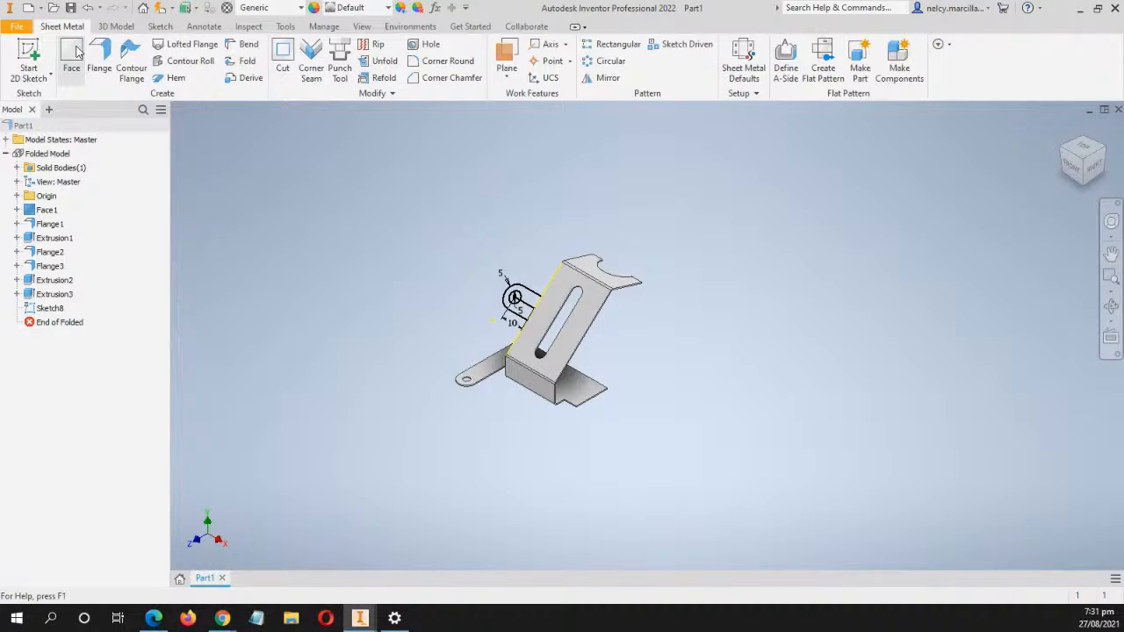
left_click(74, 54)
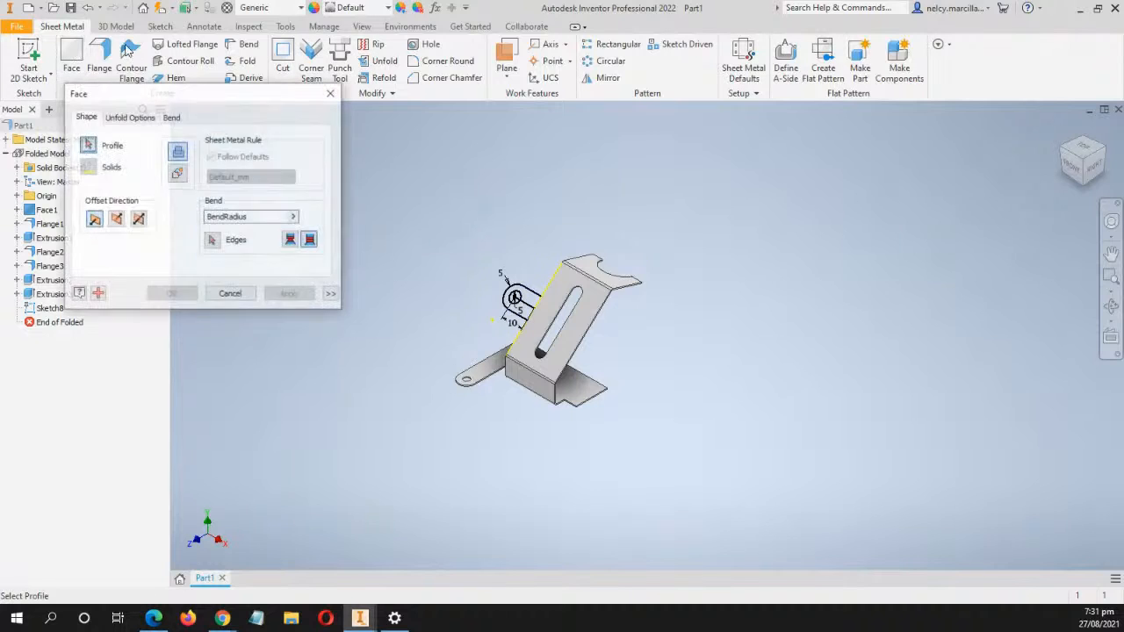
left_click(531, 305)
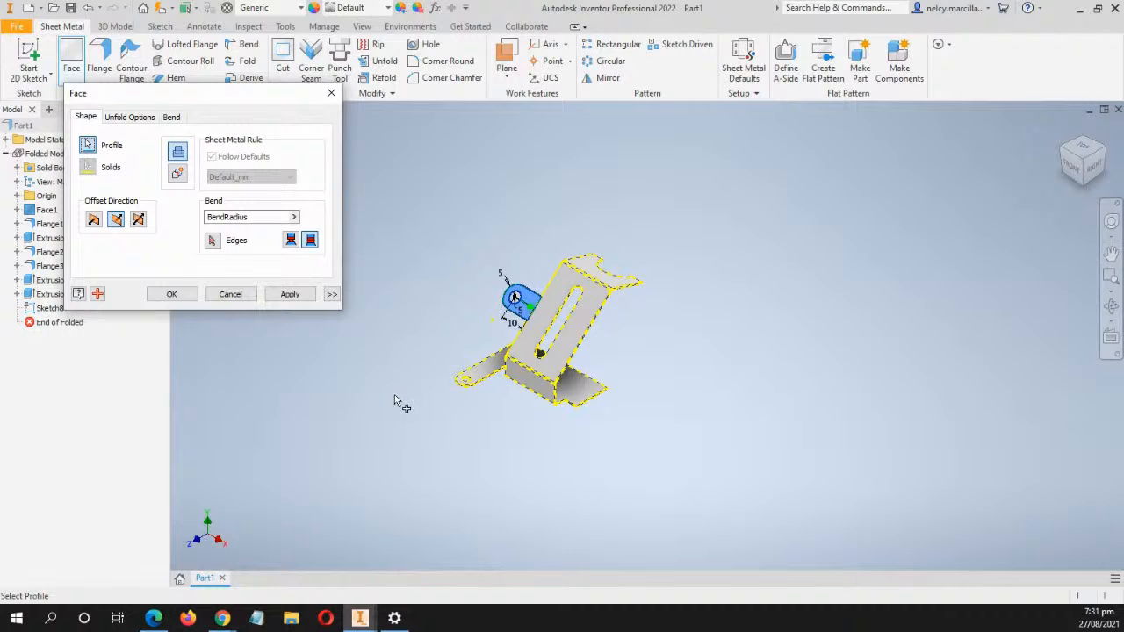
scroll(394, 394, "down", 3)
middle_click_drag(504, 332, 562, 326, "shift")
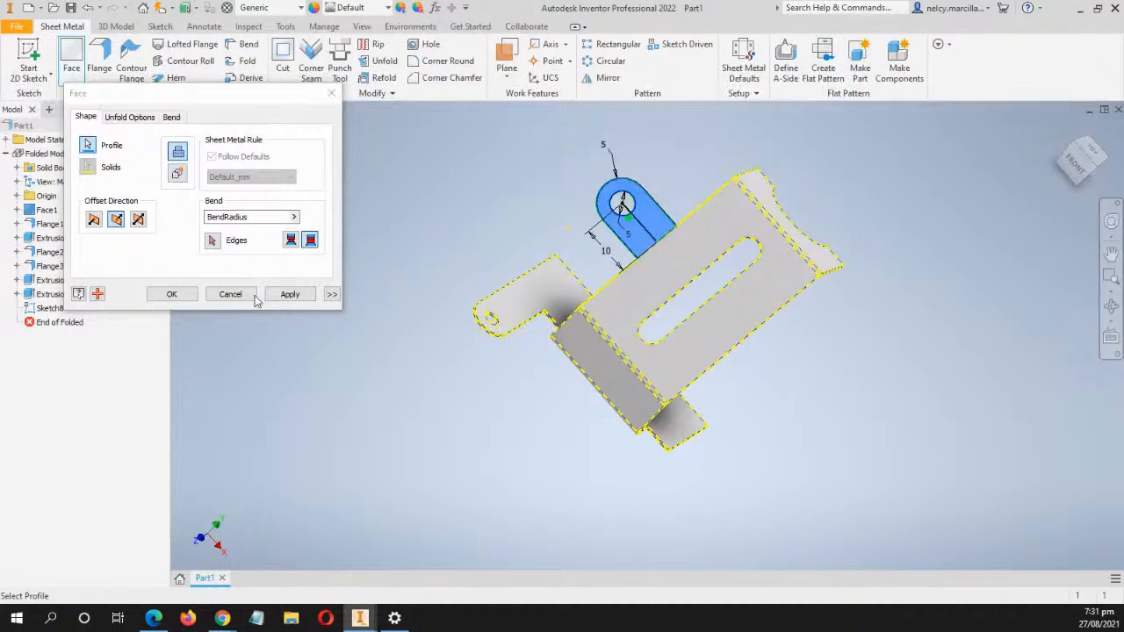
left_click(171, 296)
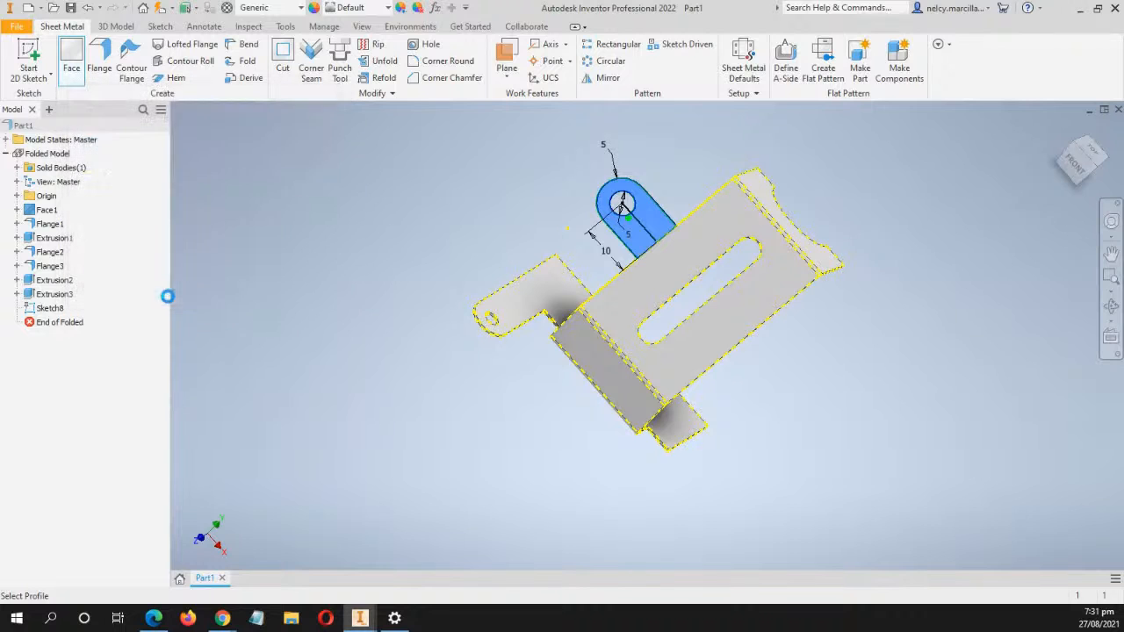
scroll(489, 395, "up", 2)
middle_click_drag(582, 388, 560, 362)
left_click(1073, 134)
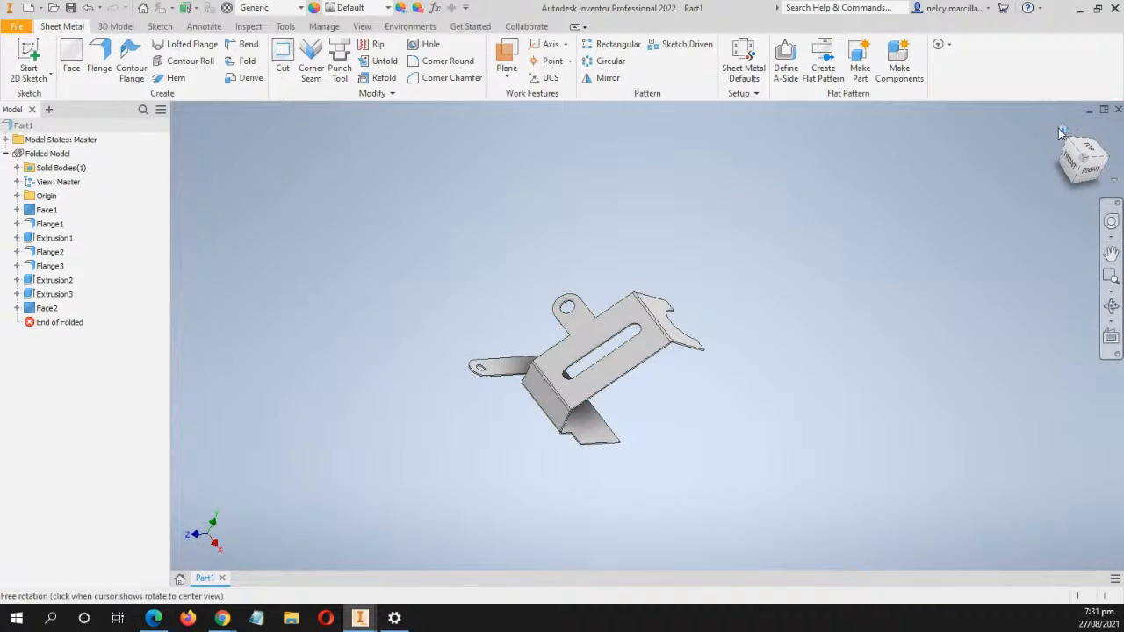
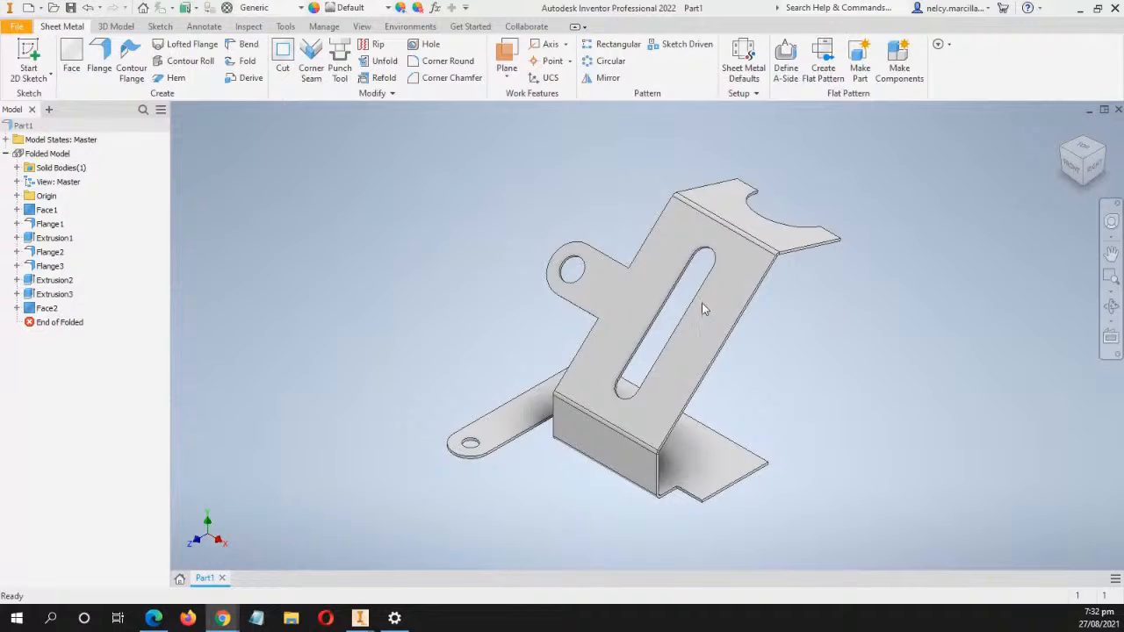
middle_click_drag(746, 339, 706, 314)
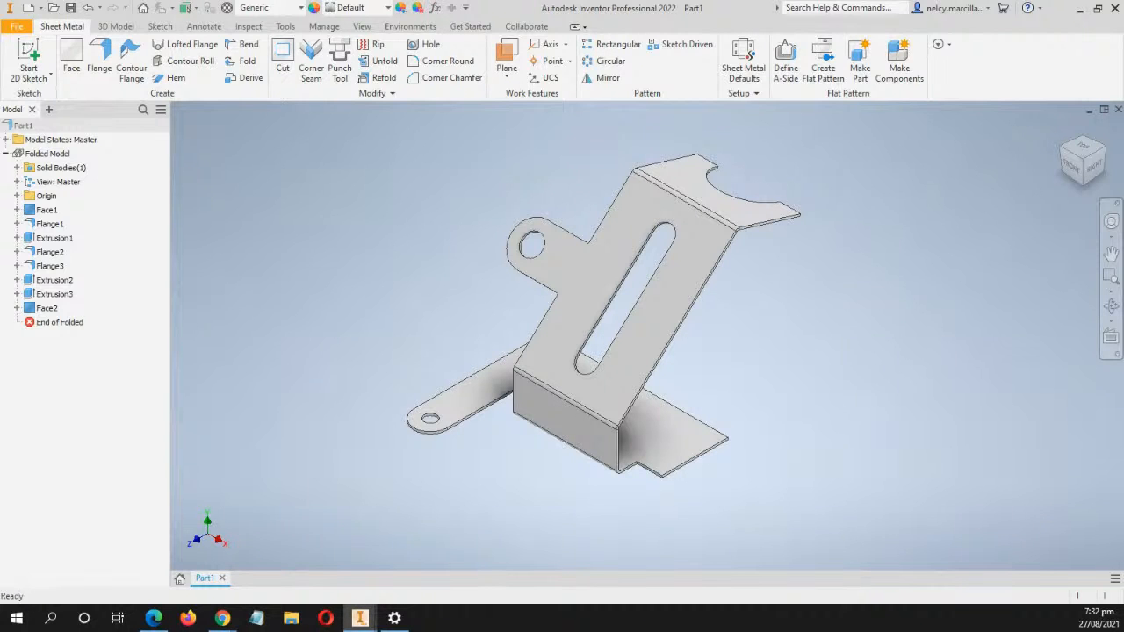
key("alt+Tab")
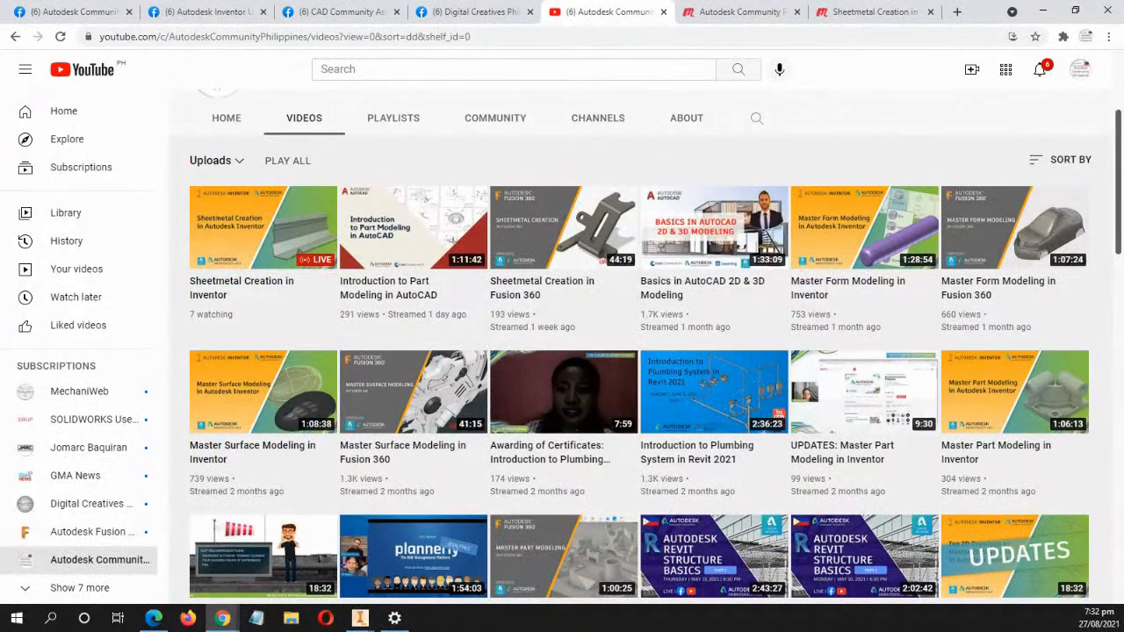
Switch to Autodesk Inventor and create a new metric part from the Sheet Metal (mm).ipt template
left_click(1042, 11)
key("alt+Tab")
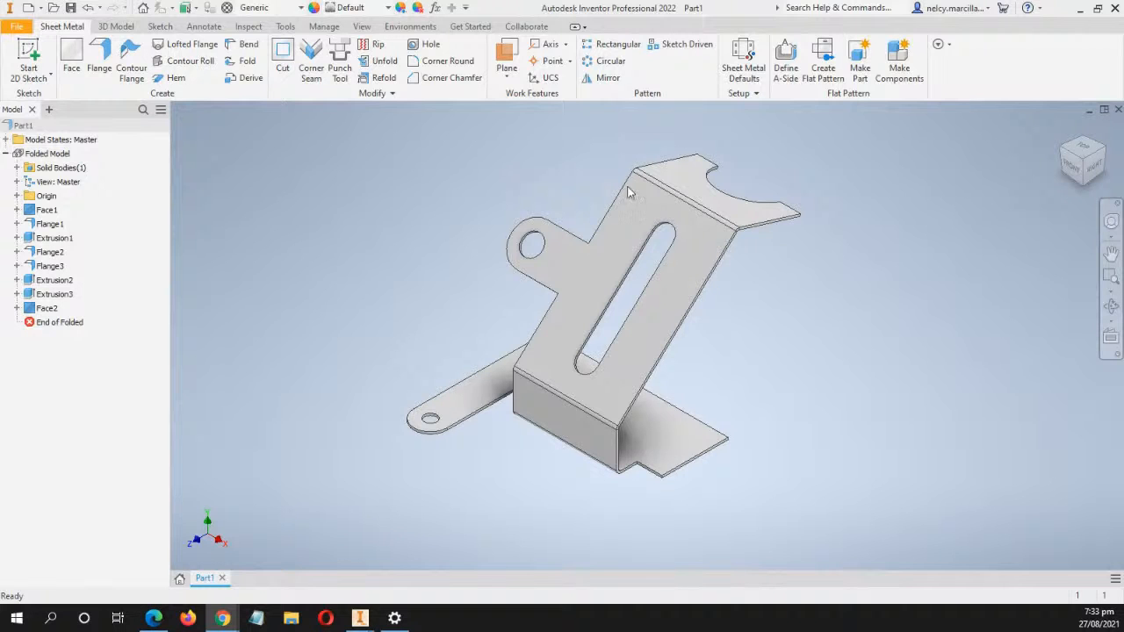
middle_click_drag(412, 301, 450, 307)
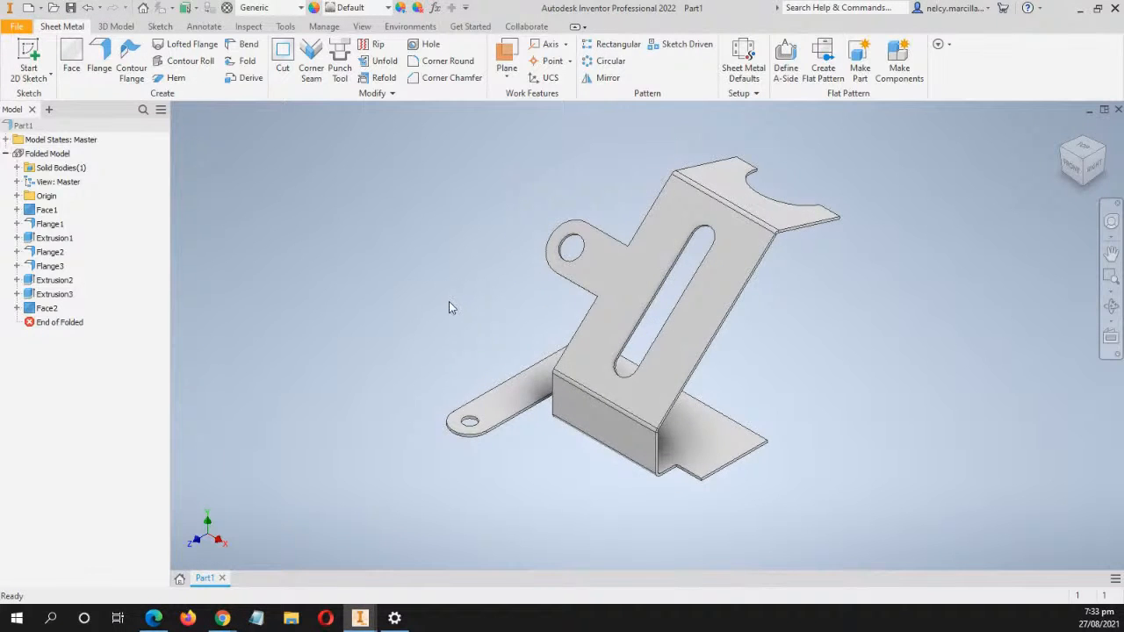
scroll(449, 308, "up", 3)
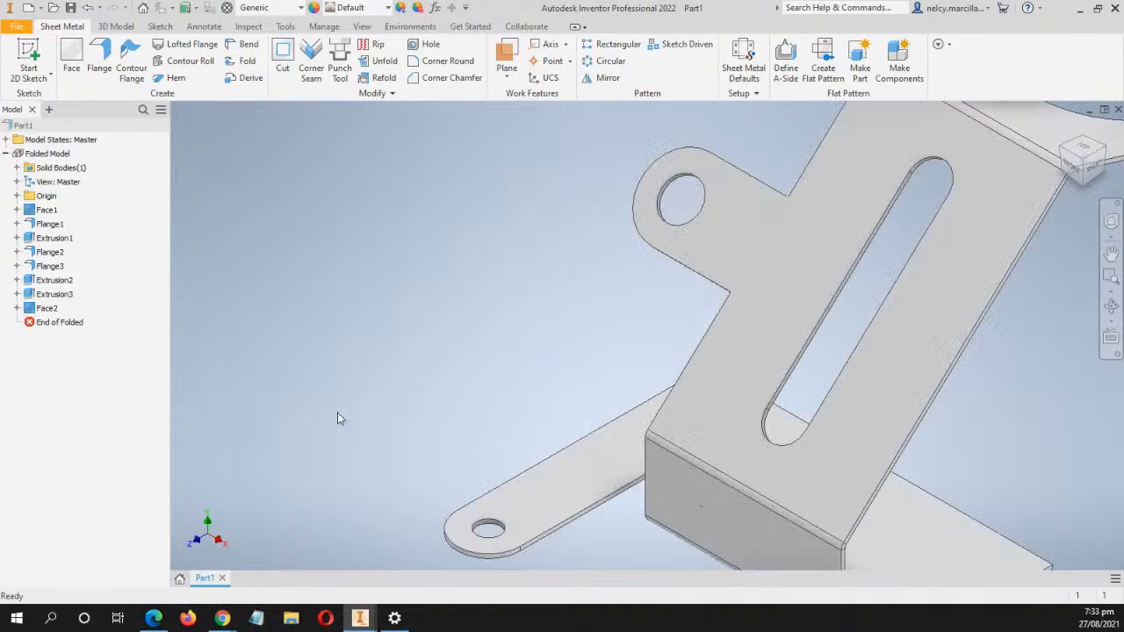
left_click(179, 580)
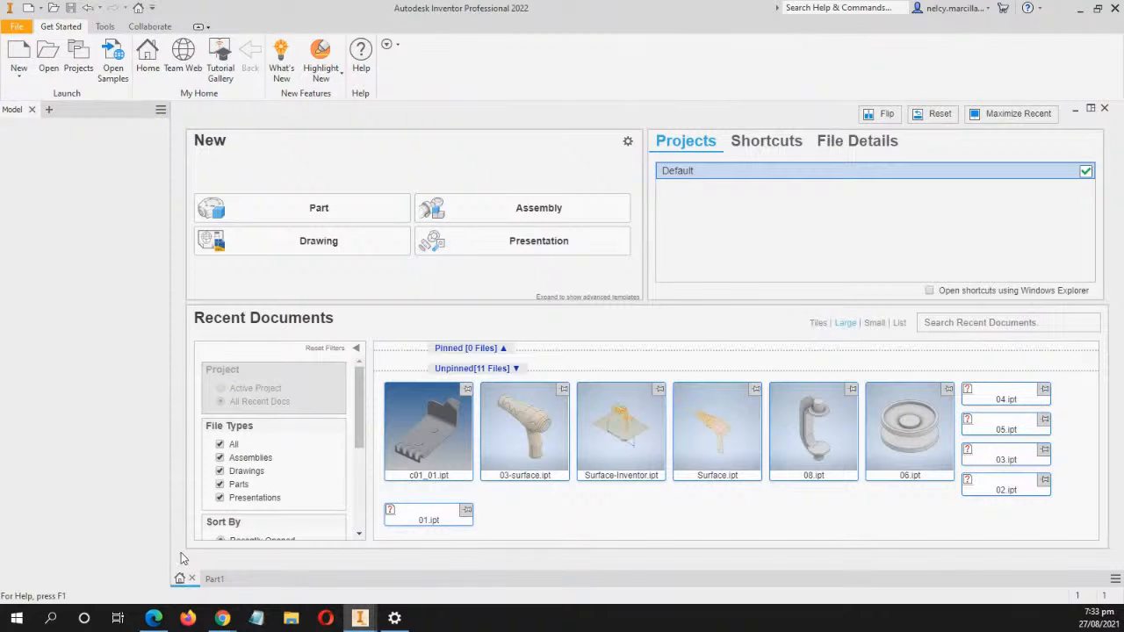
left_click(18, 76)
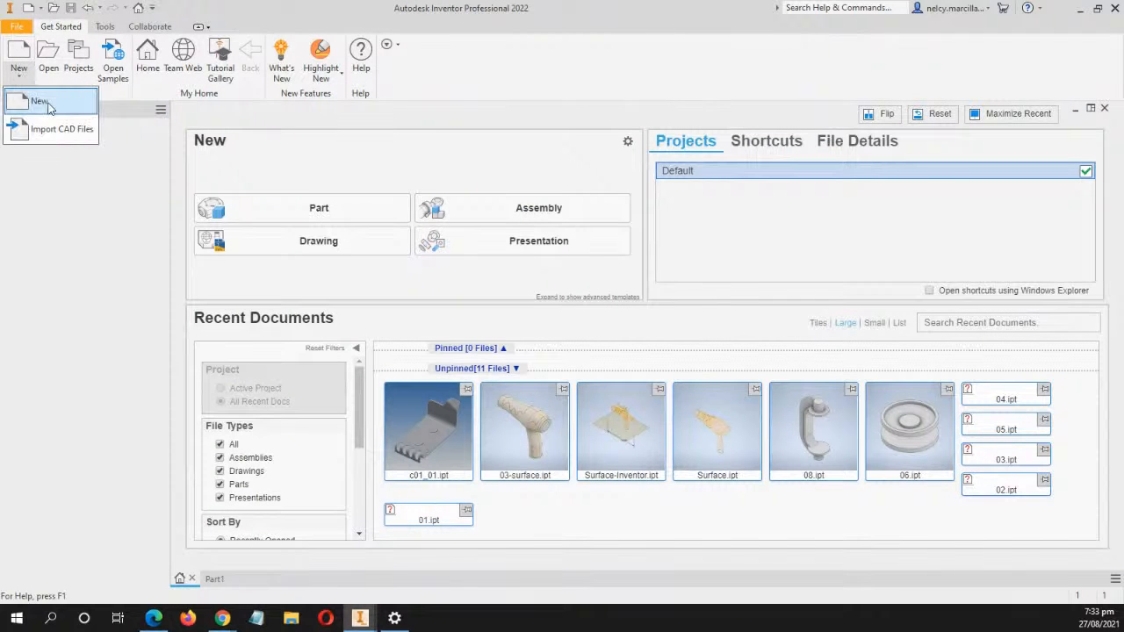
left_click(37, 97)
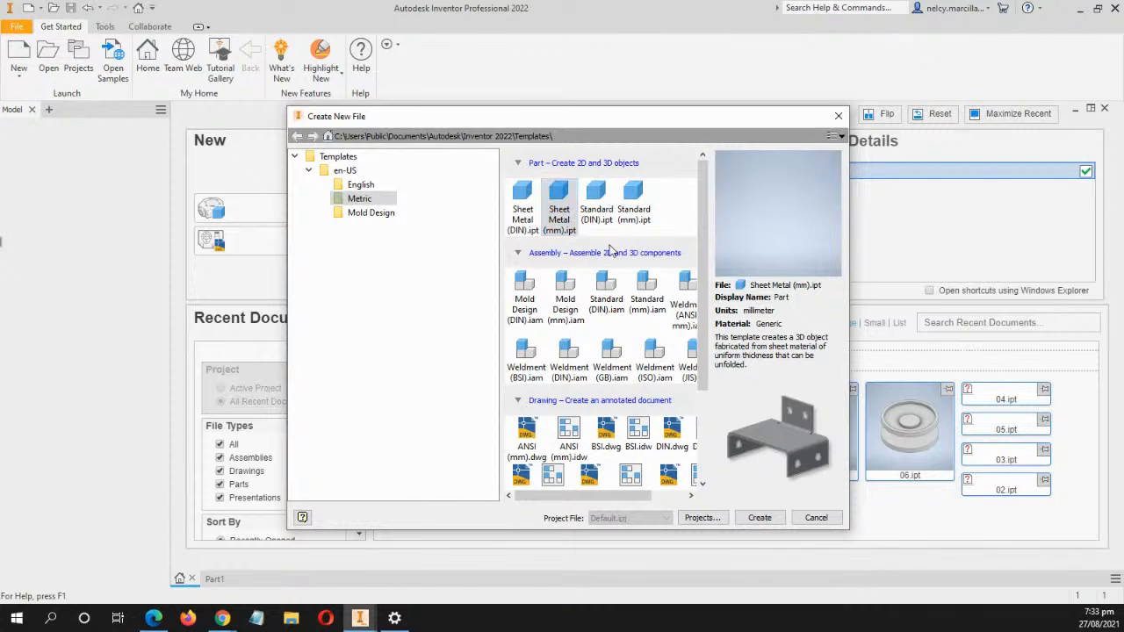
left_click(759, 519)
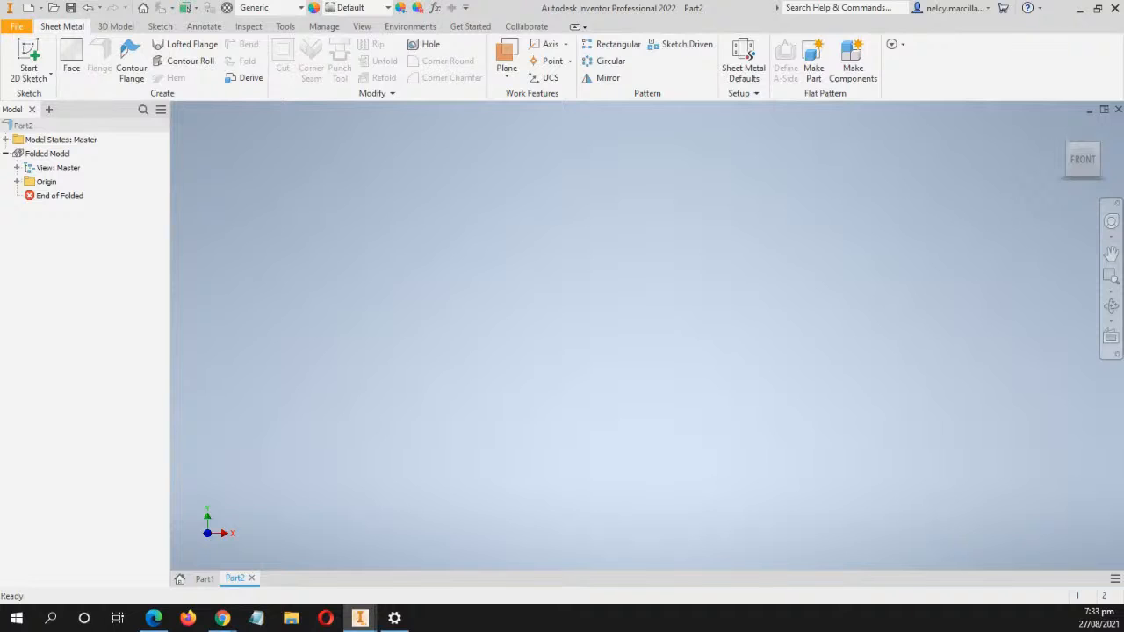
Start a 2D sketch on the horizontal XZ origin plane and rotate the top view so X runs horizontally
key("alt+Tab")
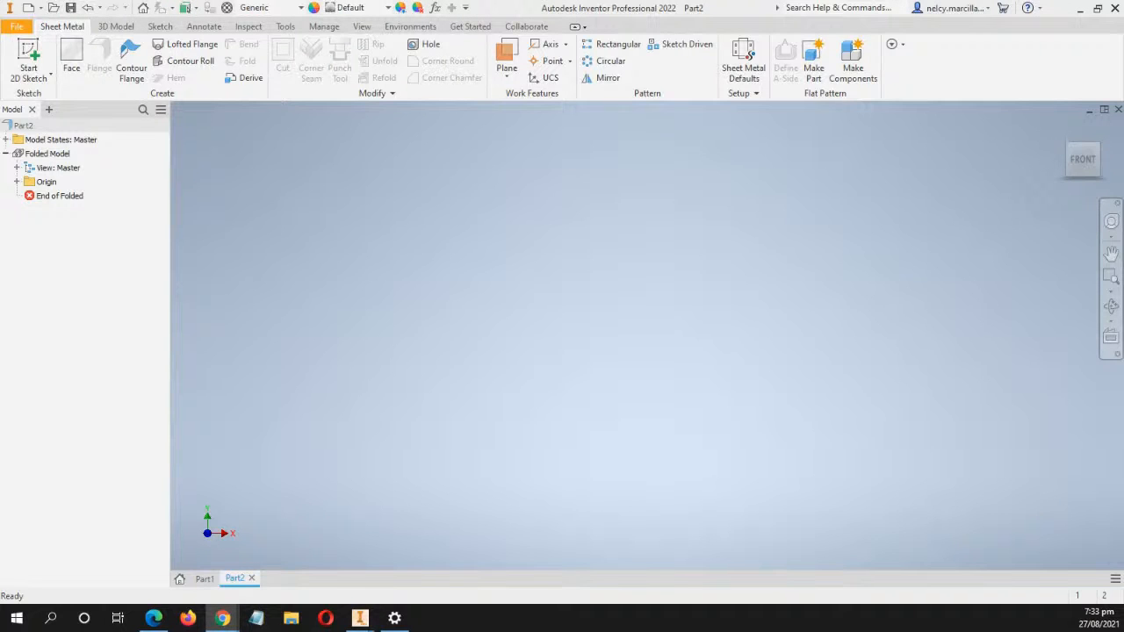
middle_click_drag(639, 301, 562, 281)
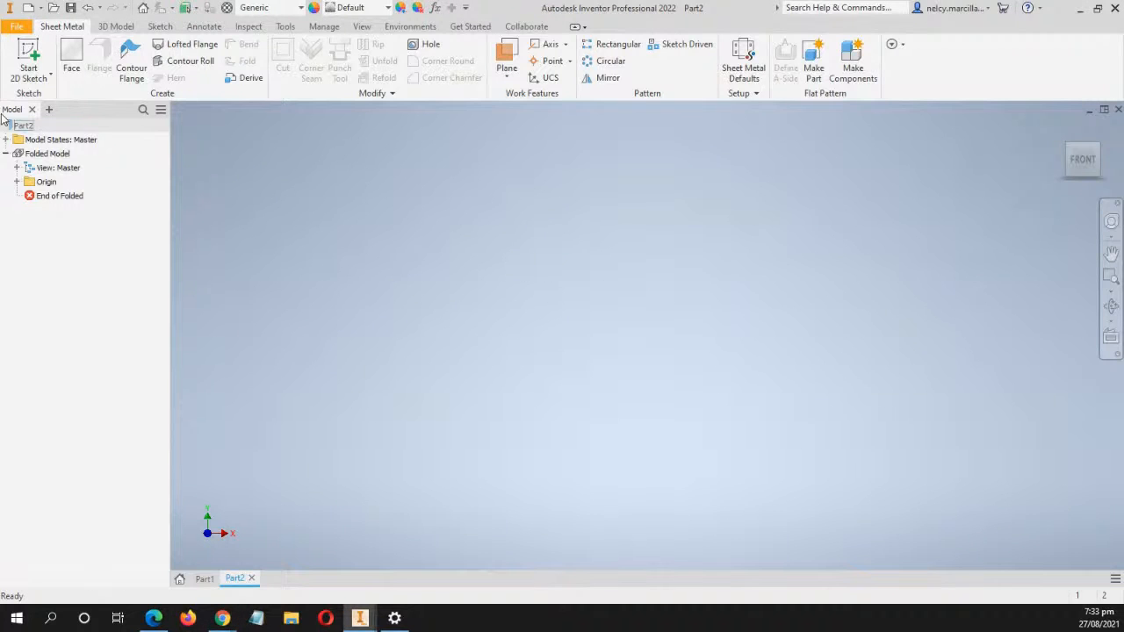
left_click(35, 78)
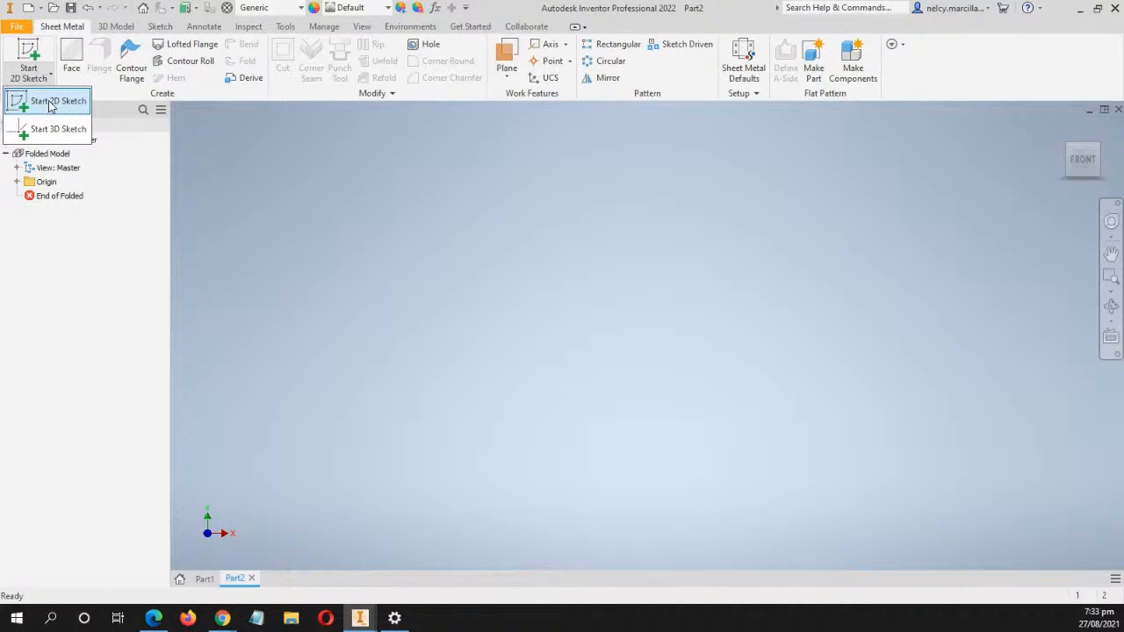
left_click(49, 105)
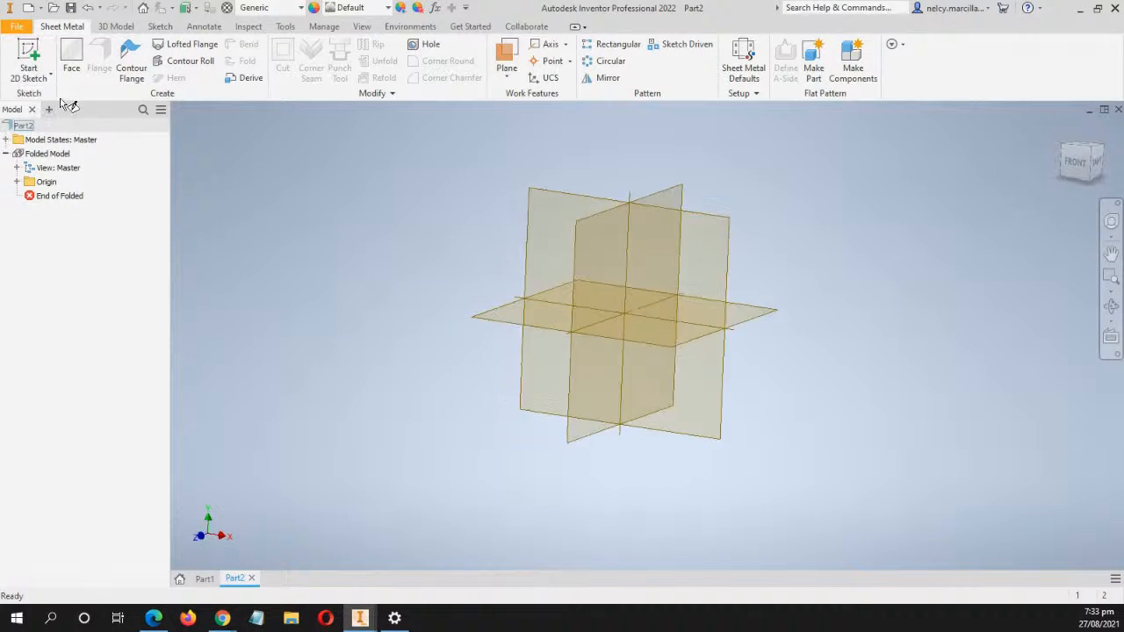
left_click(519, 340)
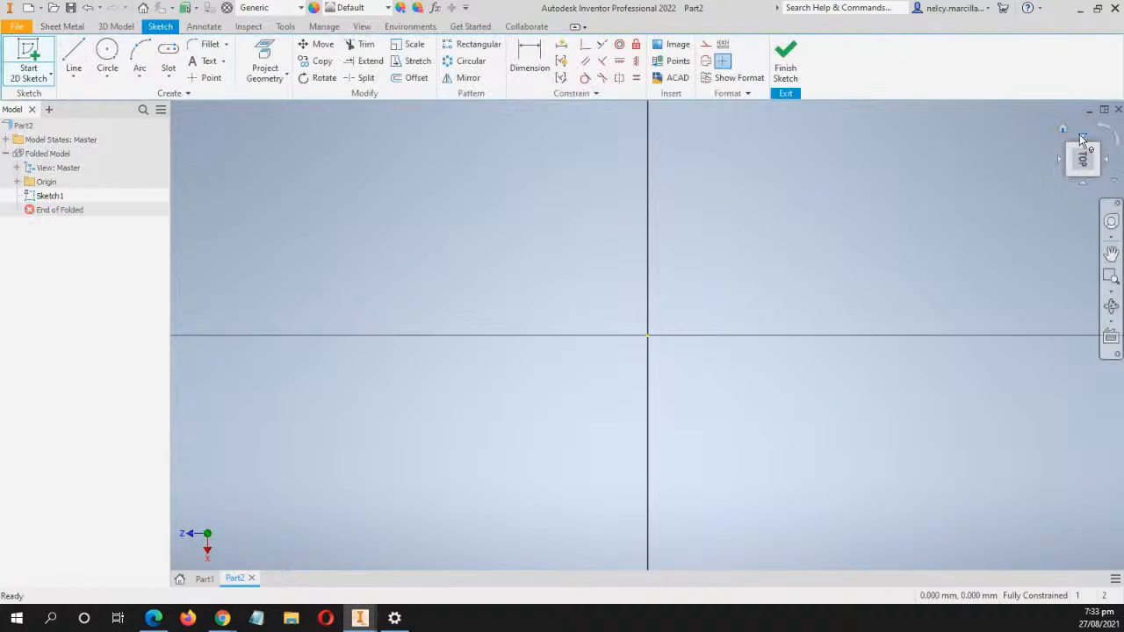
left_click(1104, 130)
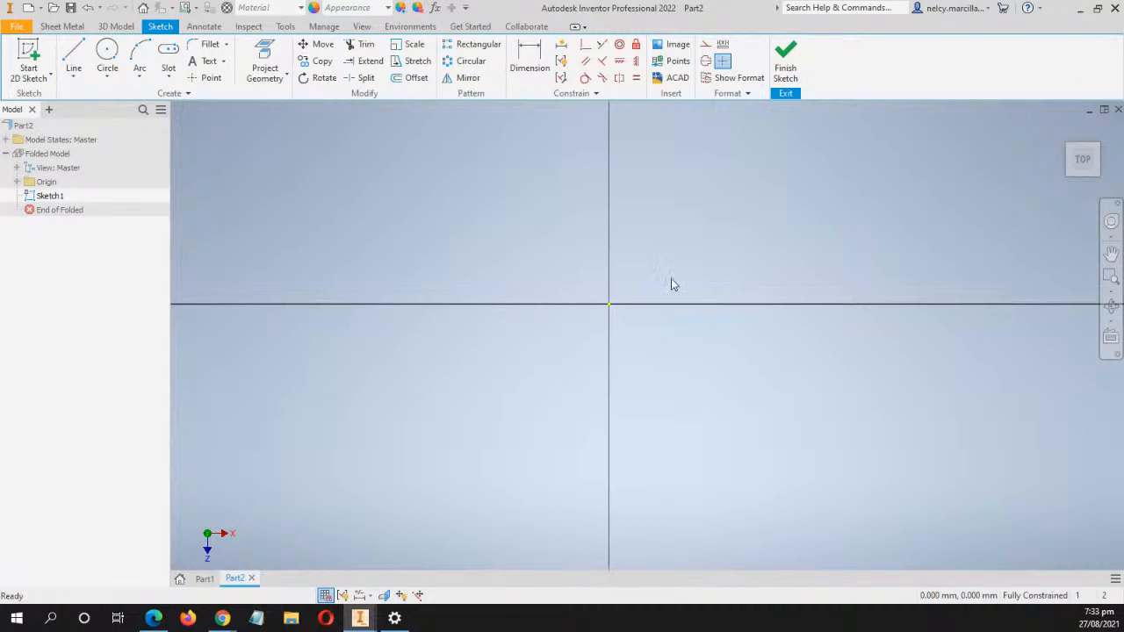
Draw a two-point center rectangle at the origin, 100 mm wide and 50 mm high
left_click(141, 78)
left_click(168, 78)
left_click(167, 77)
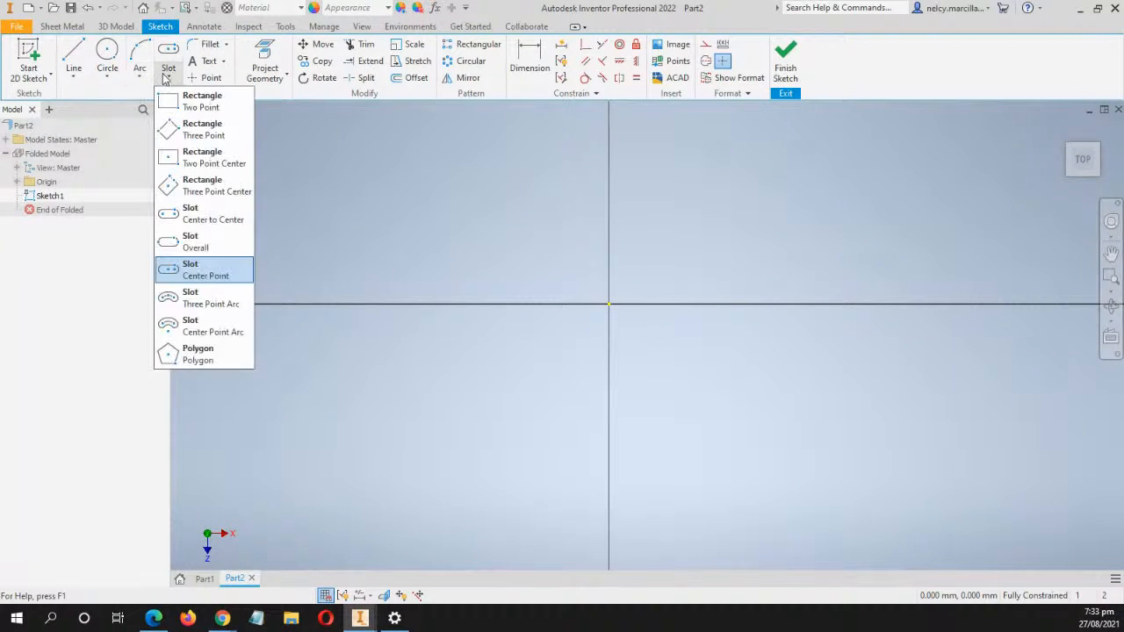
left_click(209, 159)
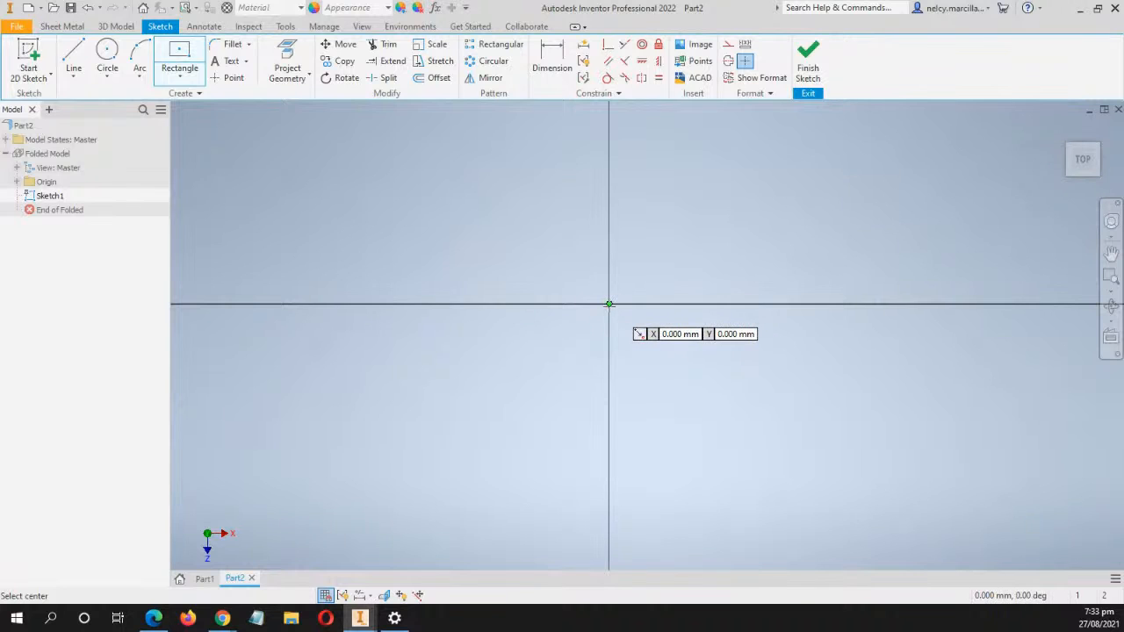
left_click(609, 304)
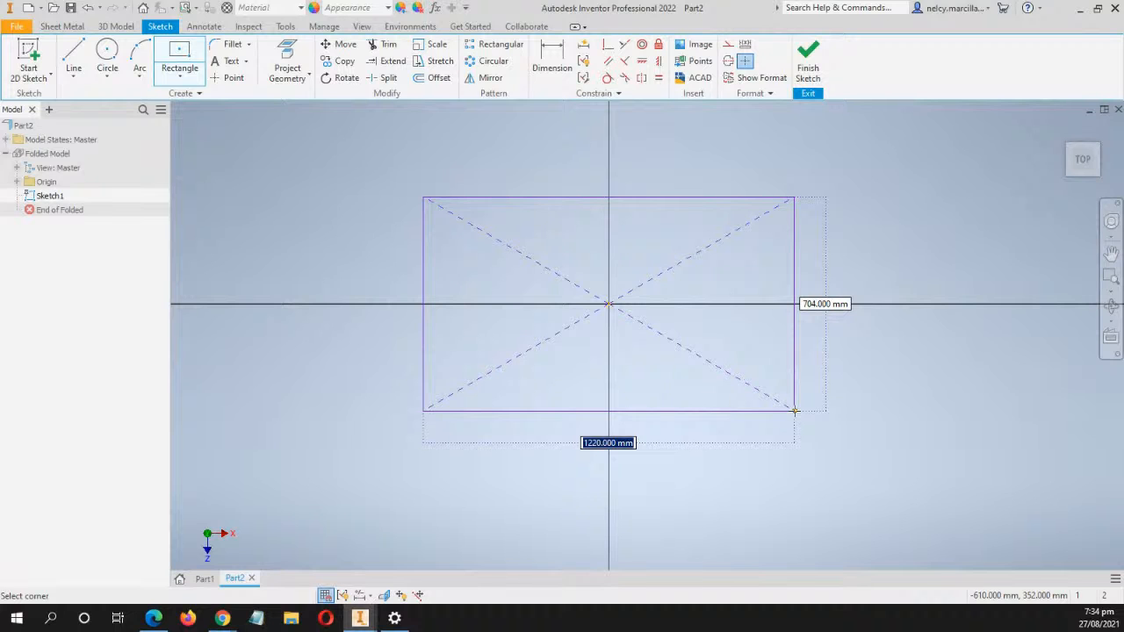
type("100")
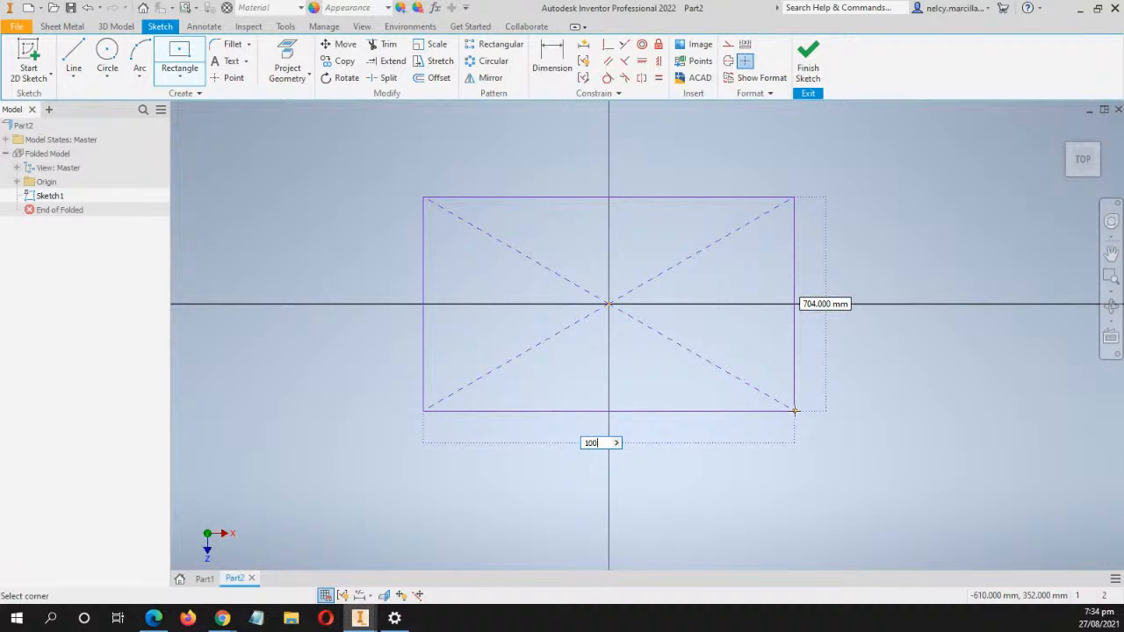
key("Tab")
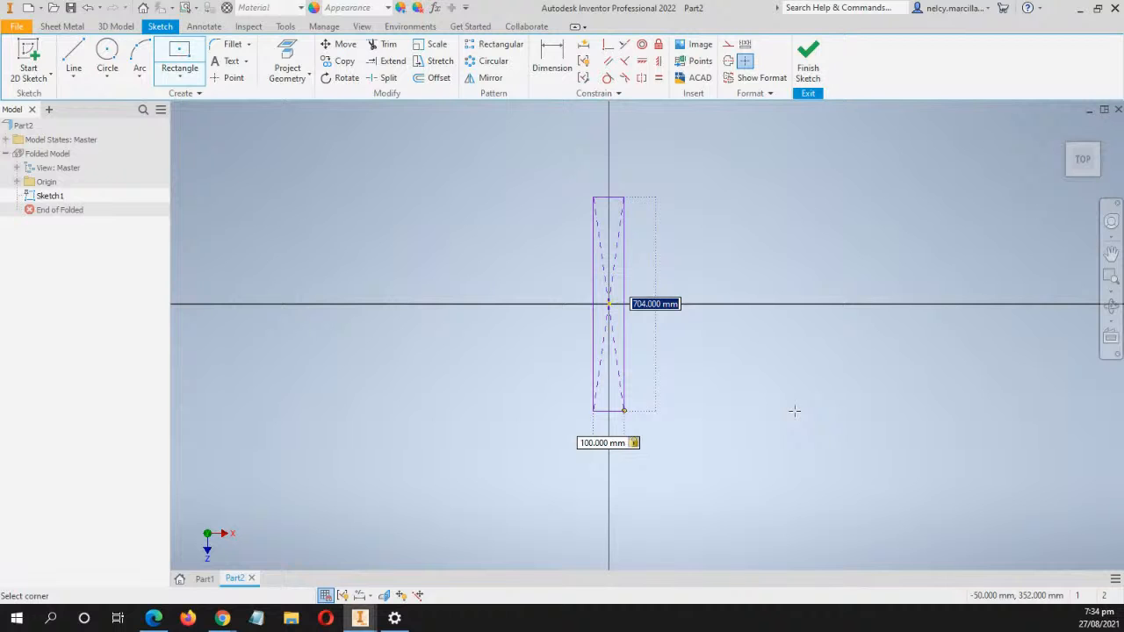
type("50")
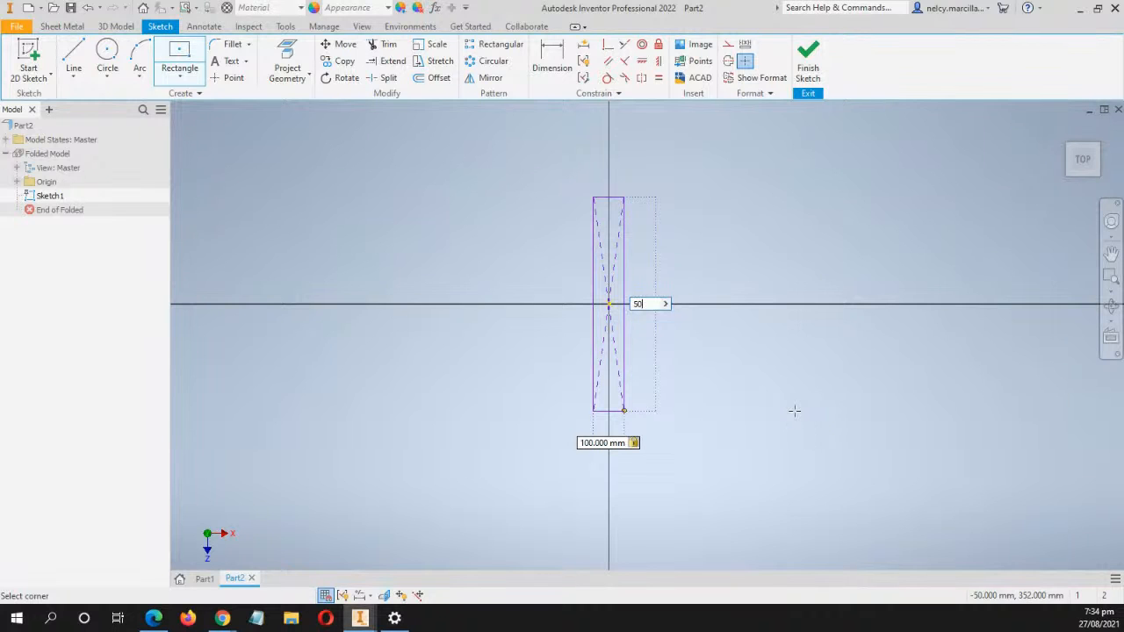
key("Return")
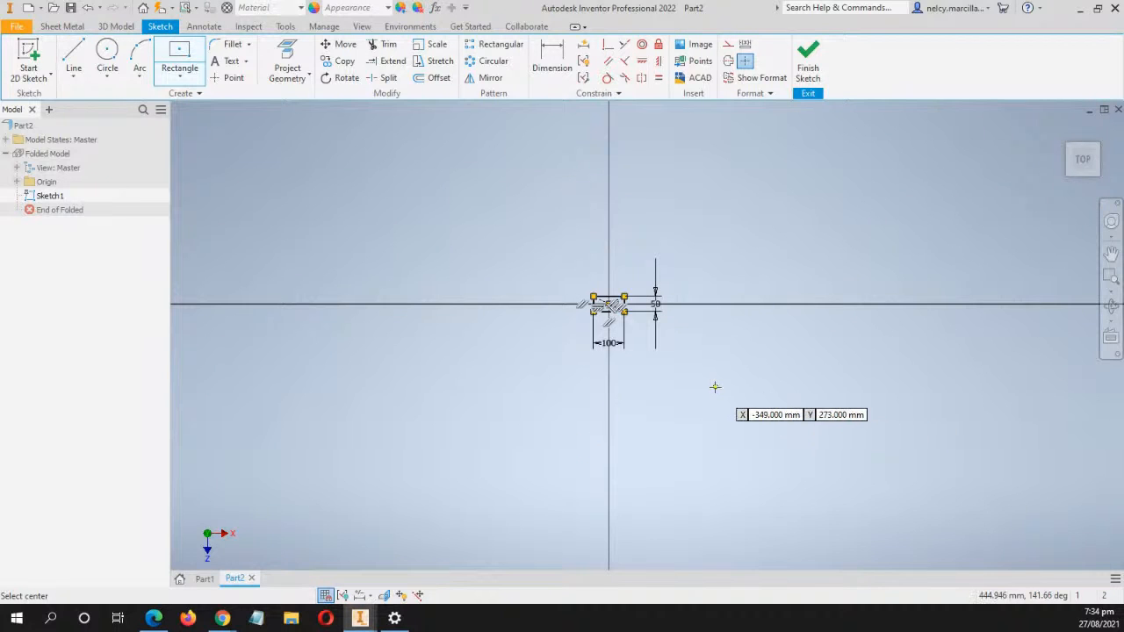
Draw a 9 mm diameter circle centred on the rectangle's left edge, about 15 mm above the origin
scroll(558, 294, "up", 6)
middle_click_drag(709, 321, 396, 243)
scroll(448, 265, "up", 2)
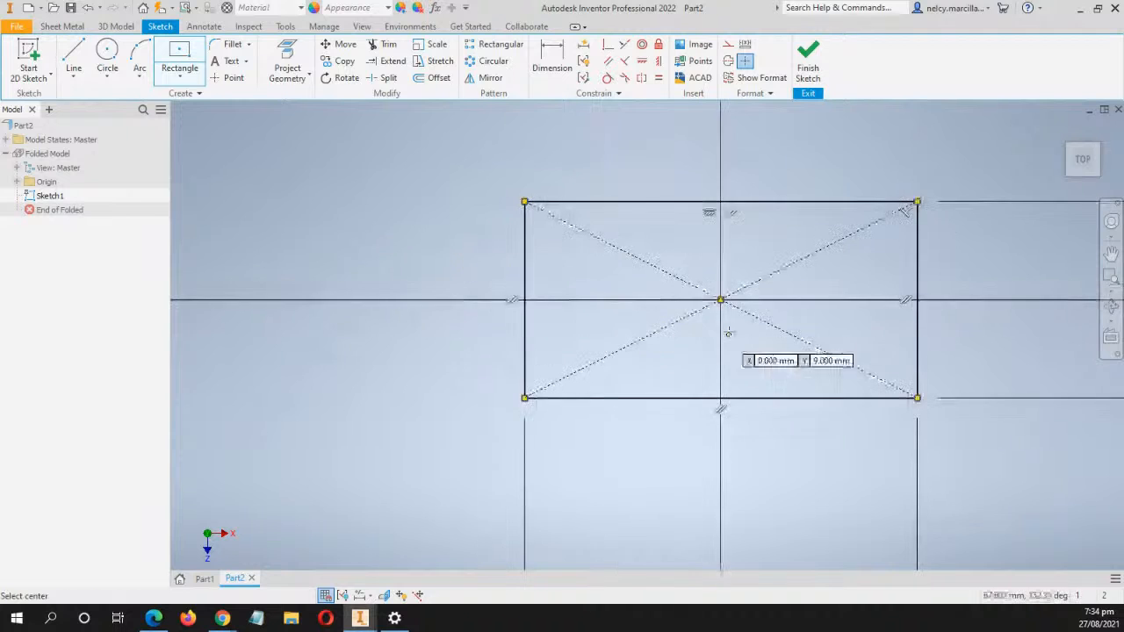
mouse_move(728, 327)
middle_mouse_down()
mouse_move(529, 349)
mouse_move(768, 366)
middle_mouse_up()
scroll(527, 351, "up", 3)
scroll(709, 372, "down", 3)
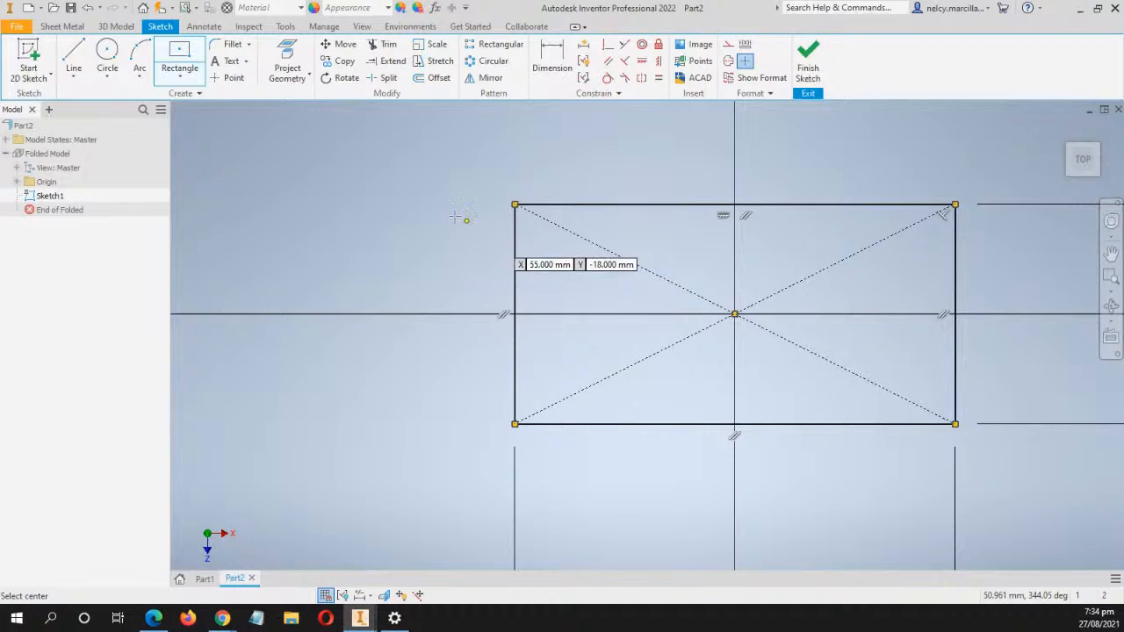
left_click(109, 81)
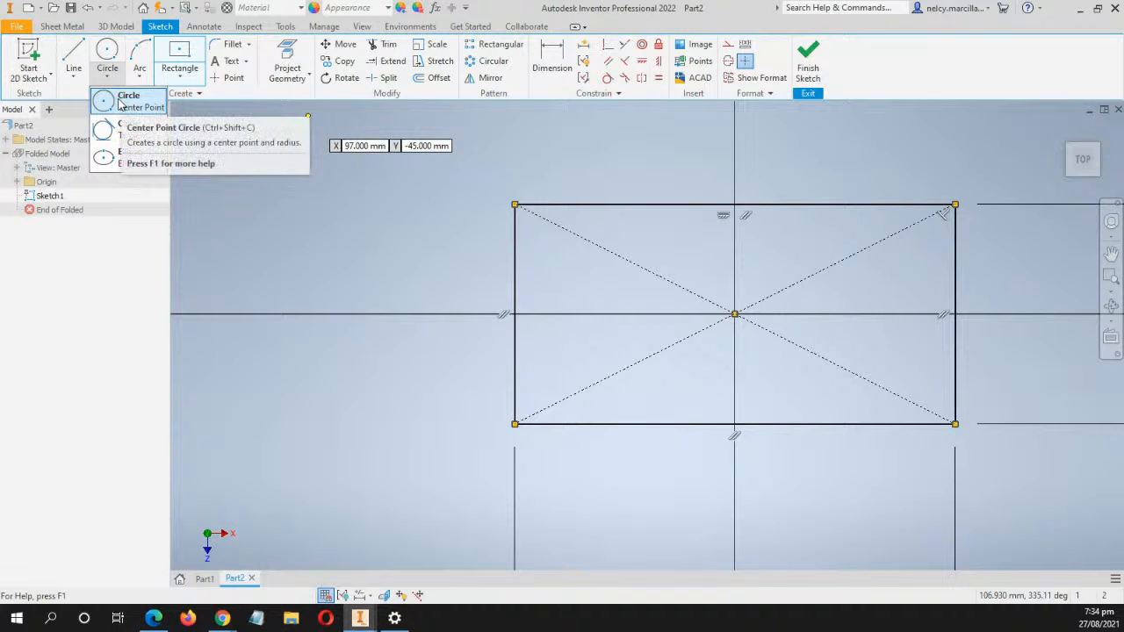
left_click(123, 102)
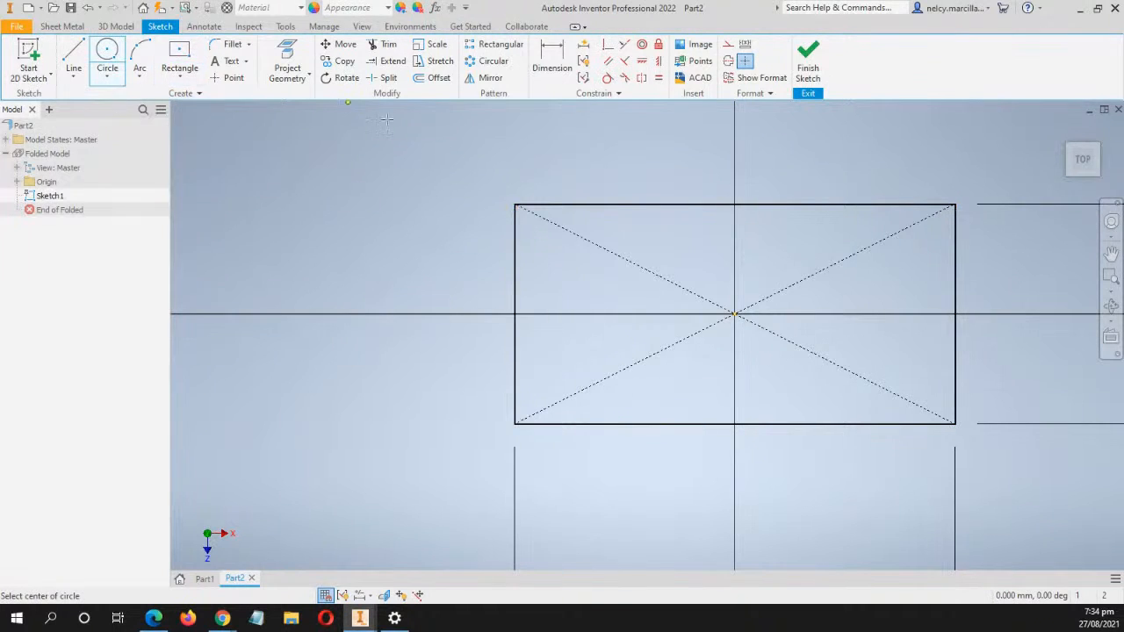
left_click(515, 249)
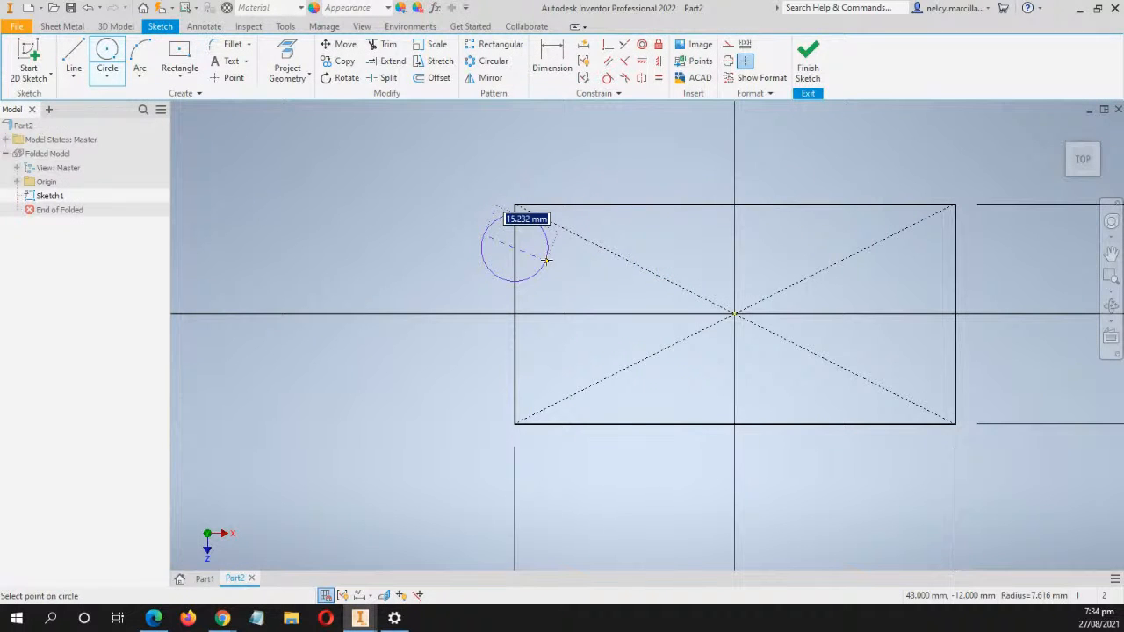
type("9")
key("Return")
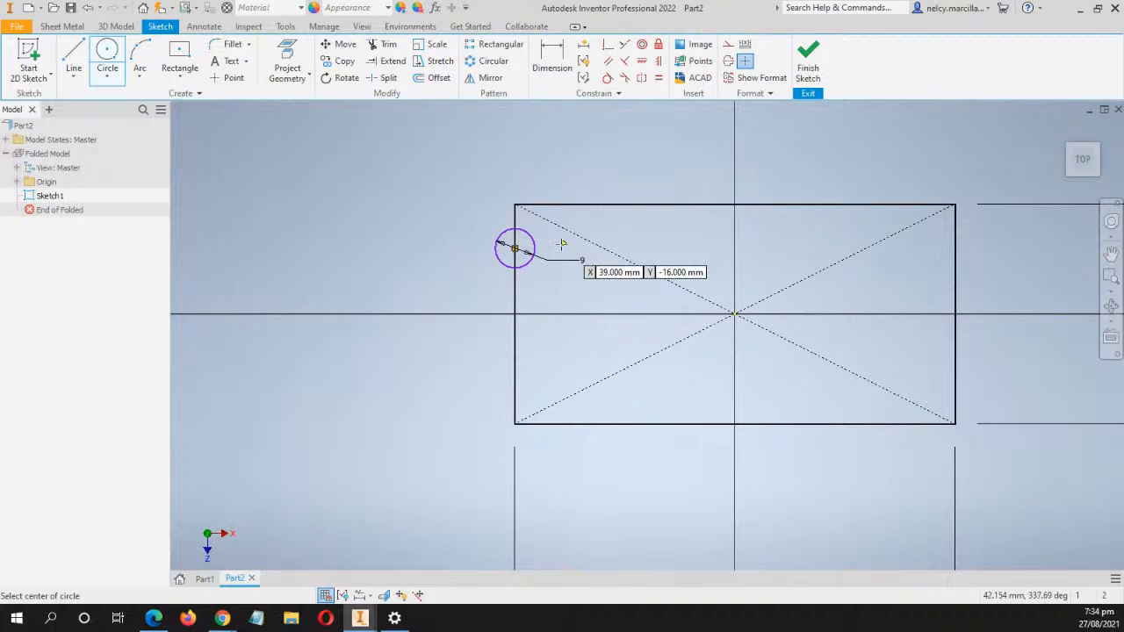
Add a concentric 5 mm diameter circle at the center of the 9 mm circle
scroll(559, 243, "down", 3)
mouse_move(550, 247)
middle_mouse_down()
mouse_move(549, 203)
mouse_move(532, 225)
middle_mouse_up()
scroll(534, 223, "down", 3)
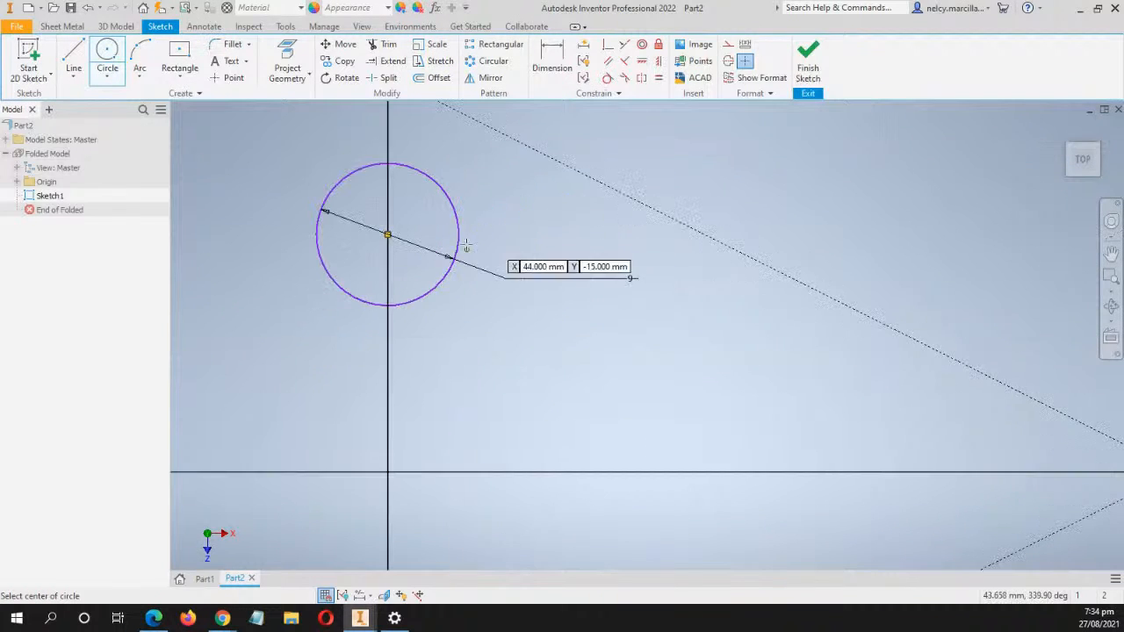
left_click(387, 235)
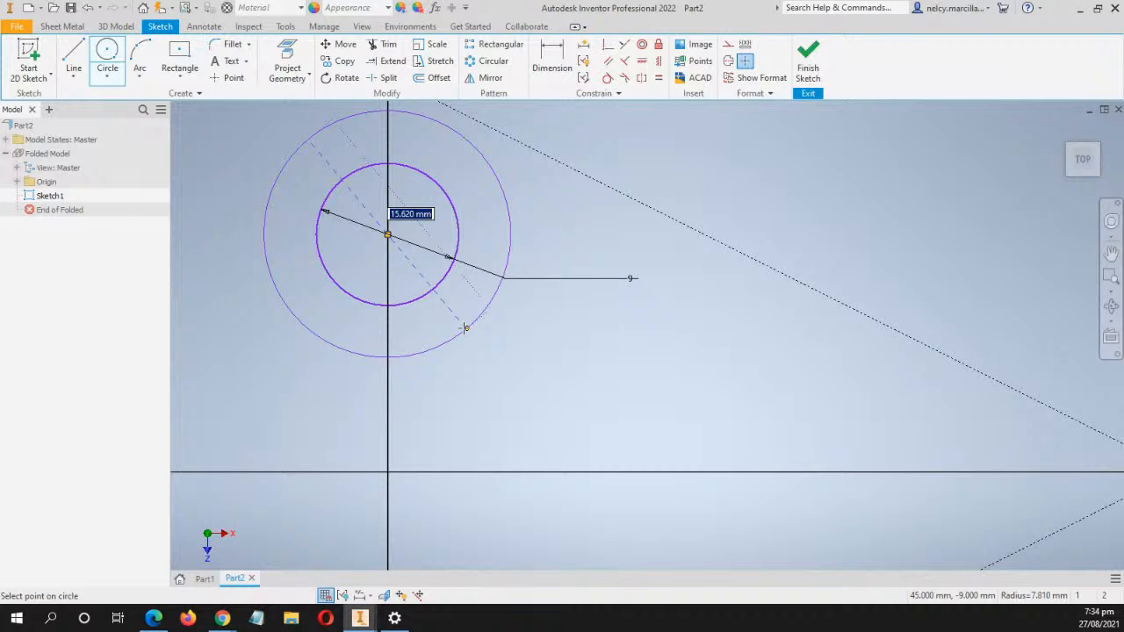
type("5")
key("Return")
scroll(461, 339, "up", 2)
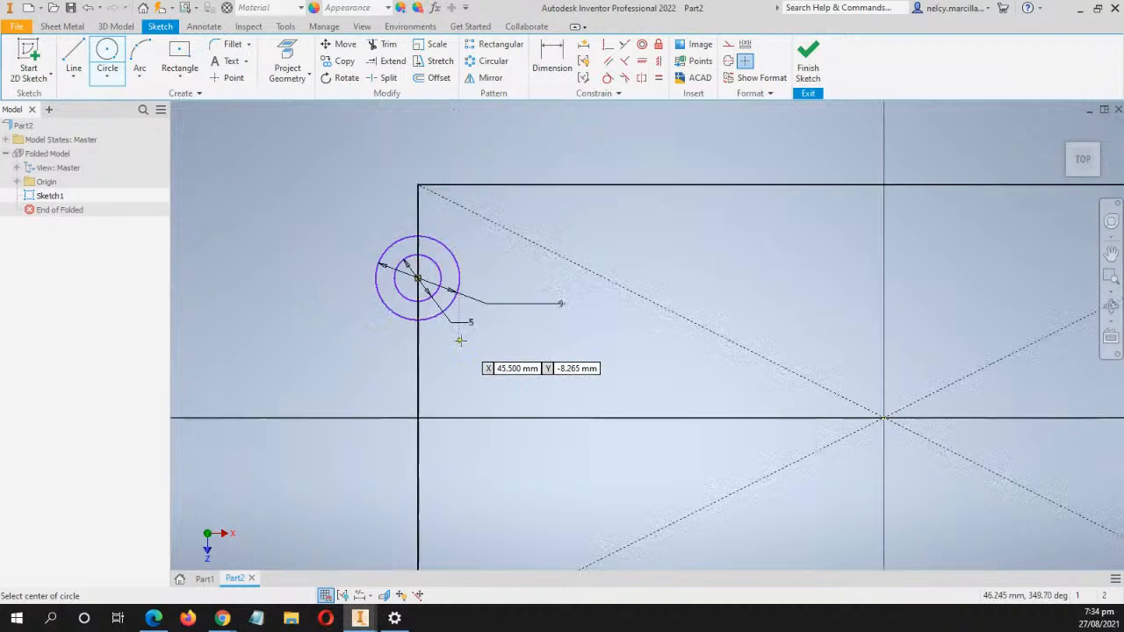
Dimension the circles' vertical distance from the origin as 12.5 mm and finish the sketch
scroll(460, 340, "up", 3)
middle_click_drag(512, 349, 512, 269)
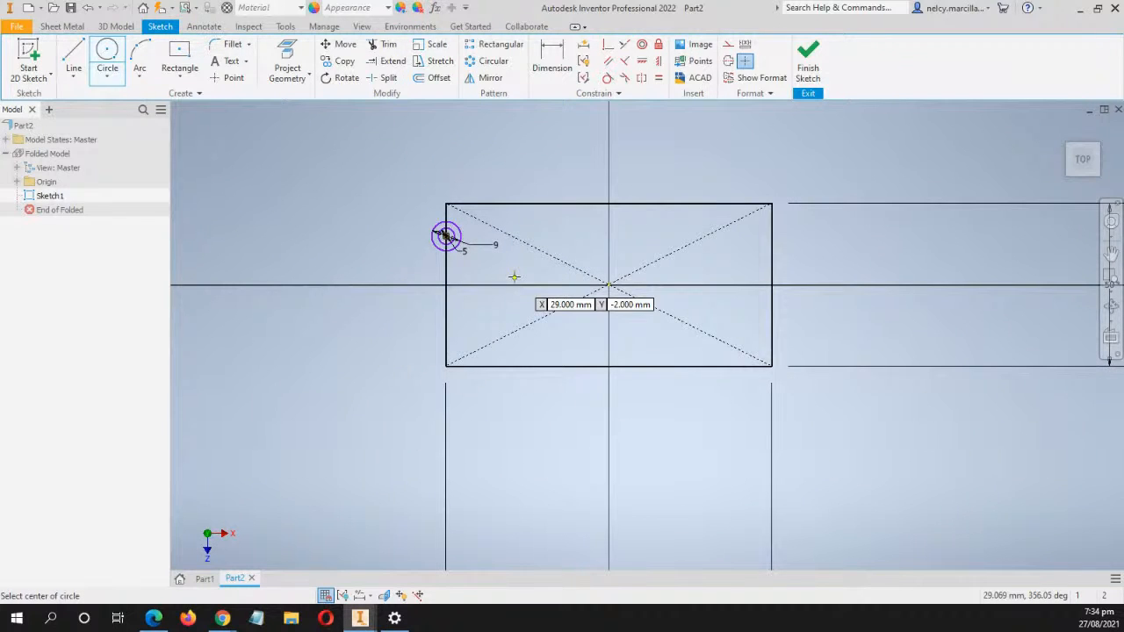
key("d")
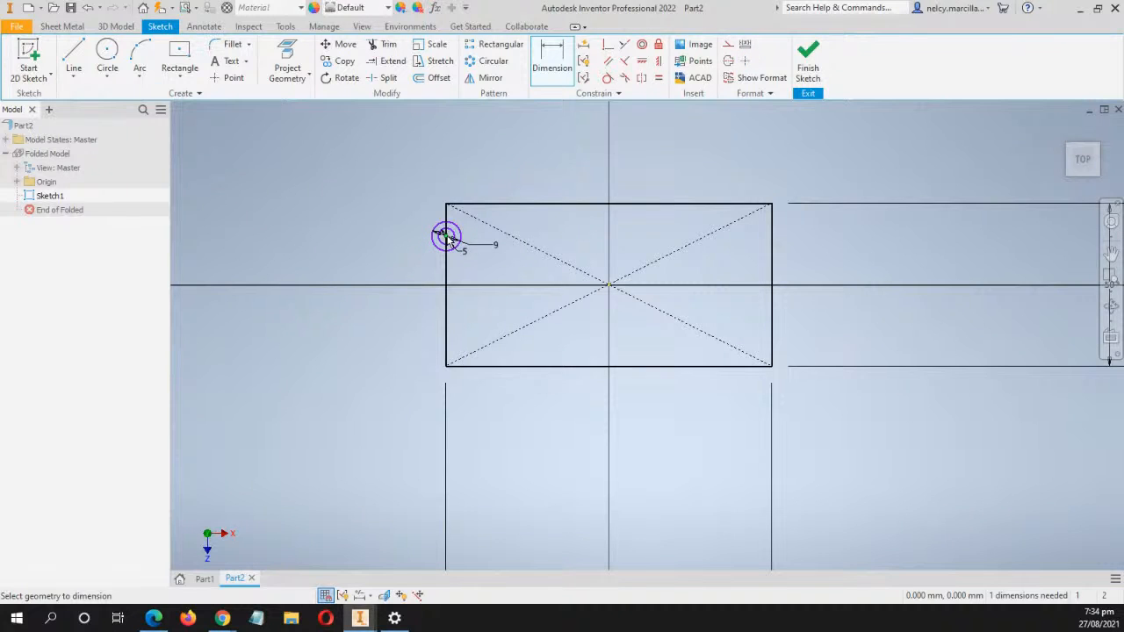
left_click(446, 235)
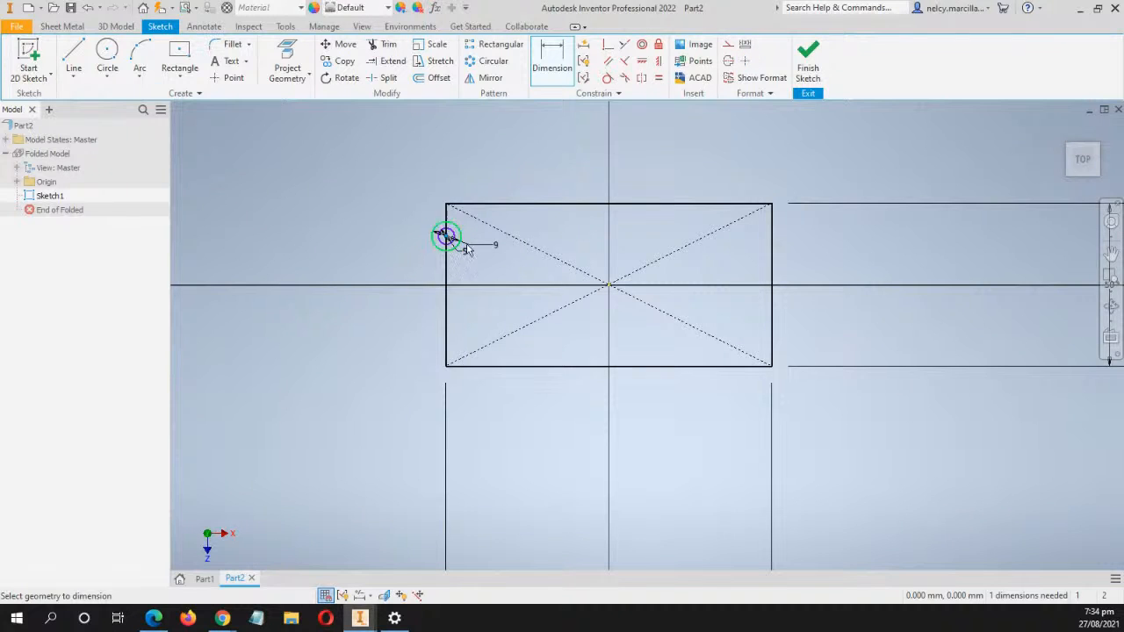
left_click(609, 286)
left_click(354, 241)
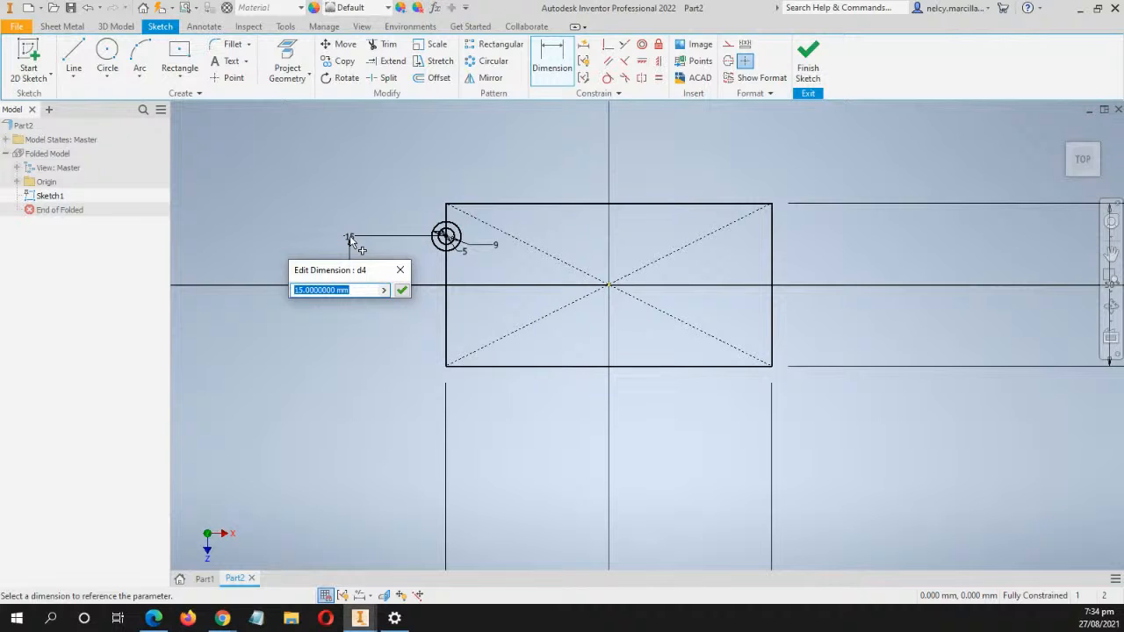
type("12.5")
key("Return")
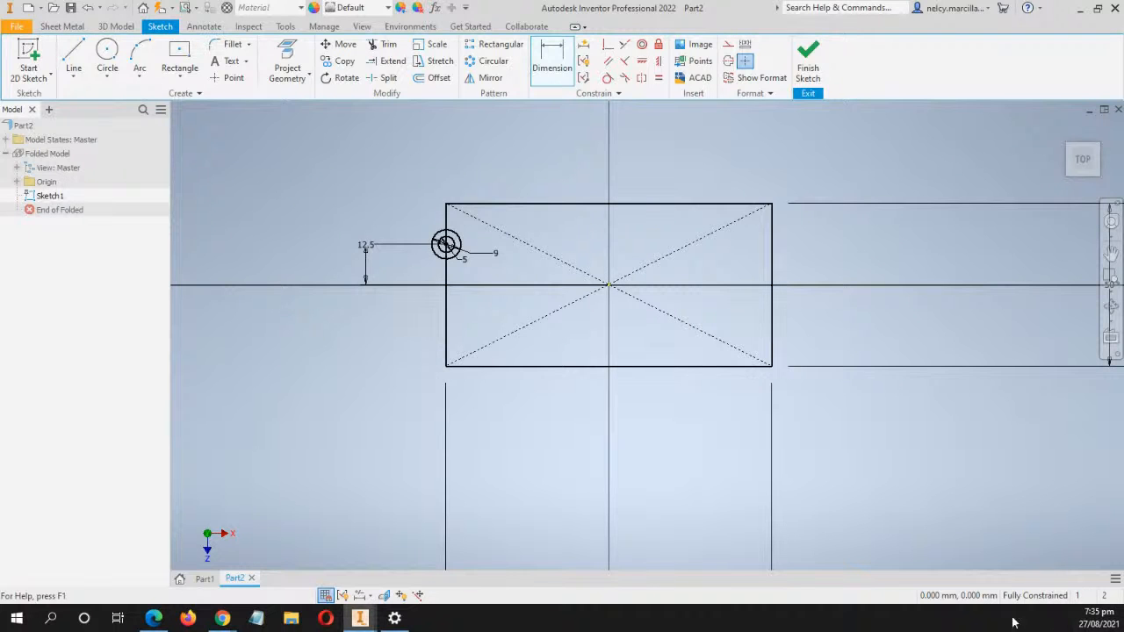
left_click(809, 68)
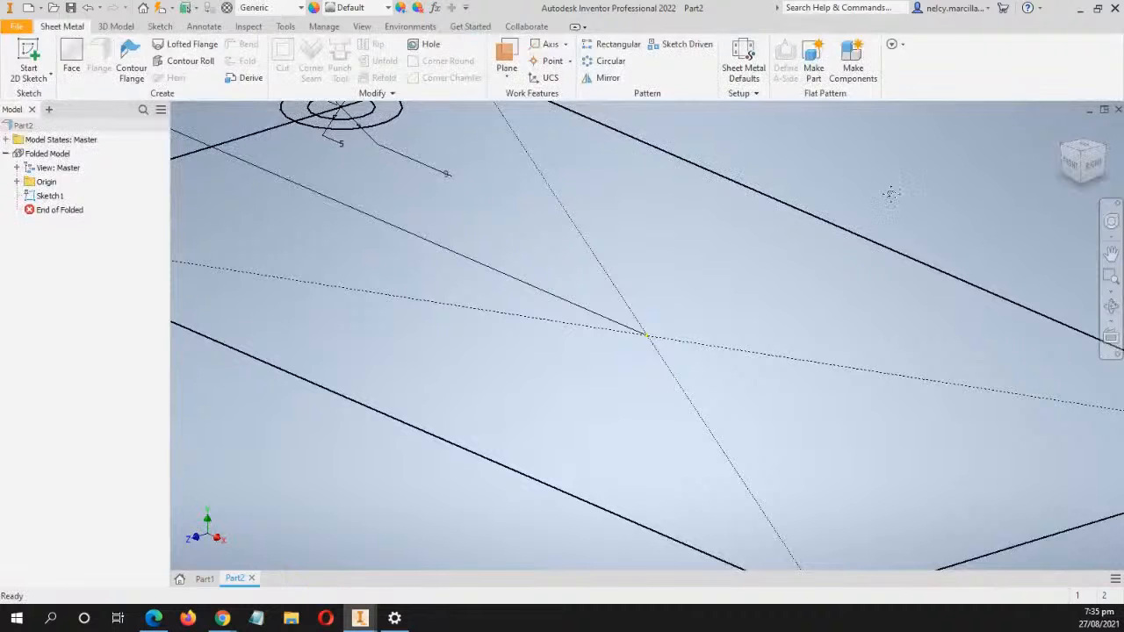
Start a new 2D sketch on the vertical front-facing origin plane that runs along the rectangle's 100 mm direction
scroll(893, 197, "down", 6)
scroll(712, 229, "up", 3)
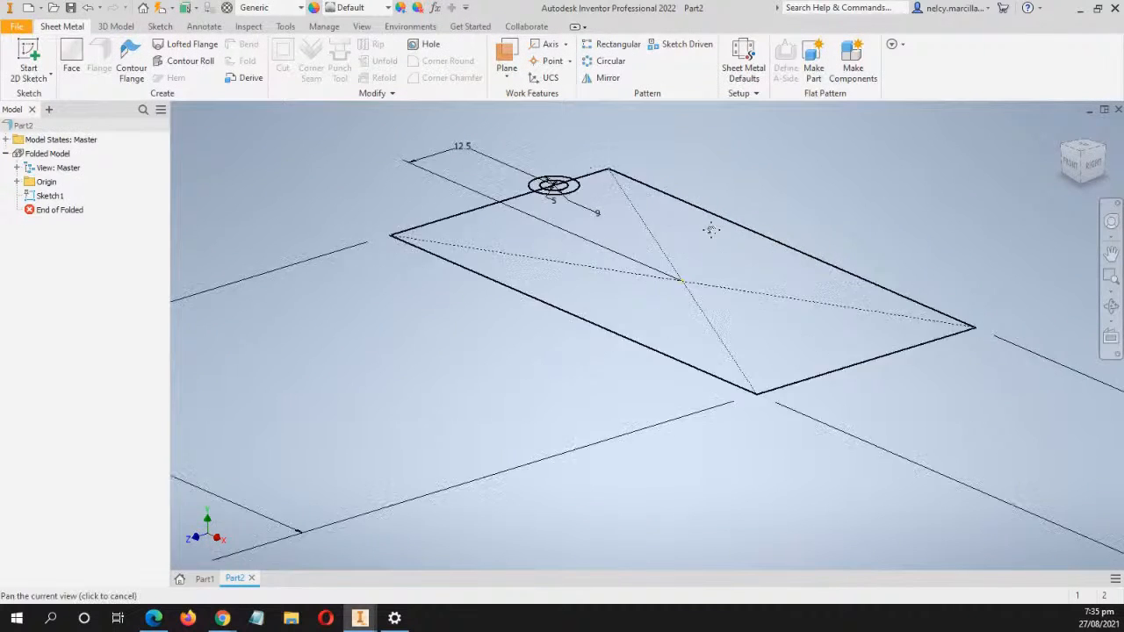
left_click_drag(711, 230, 686, 250)
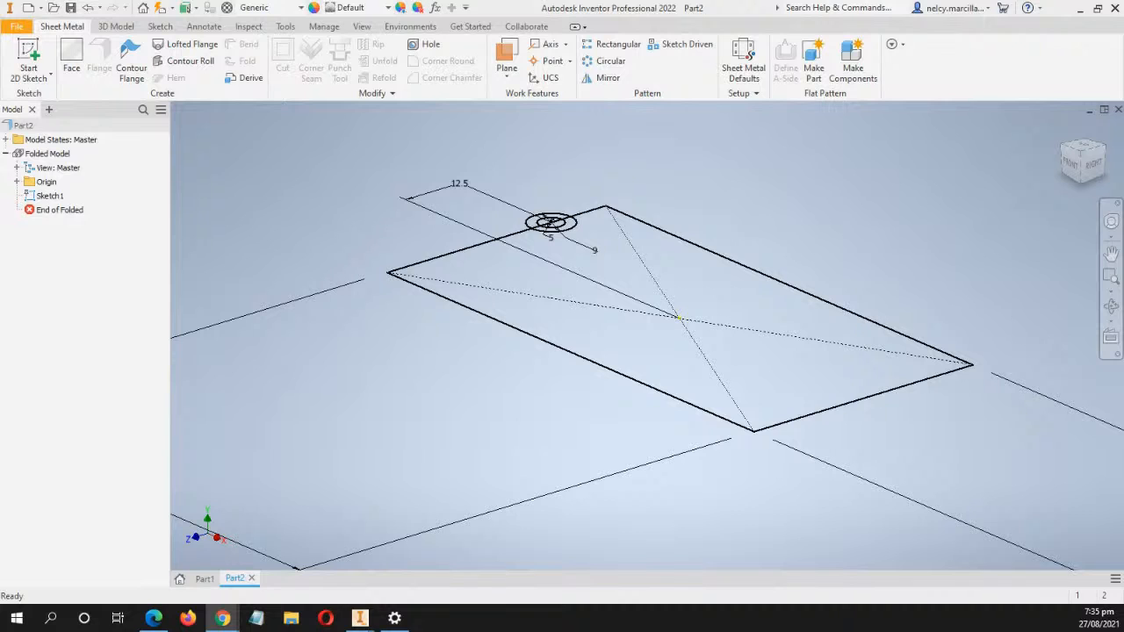
left_click(707, 367)
left_click(31, 79)
left_click(35, 110)
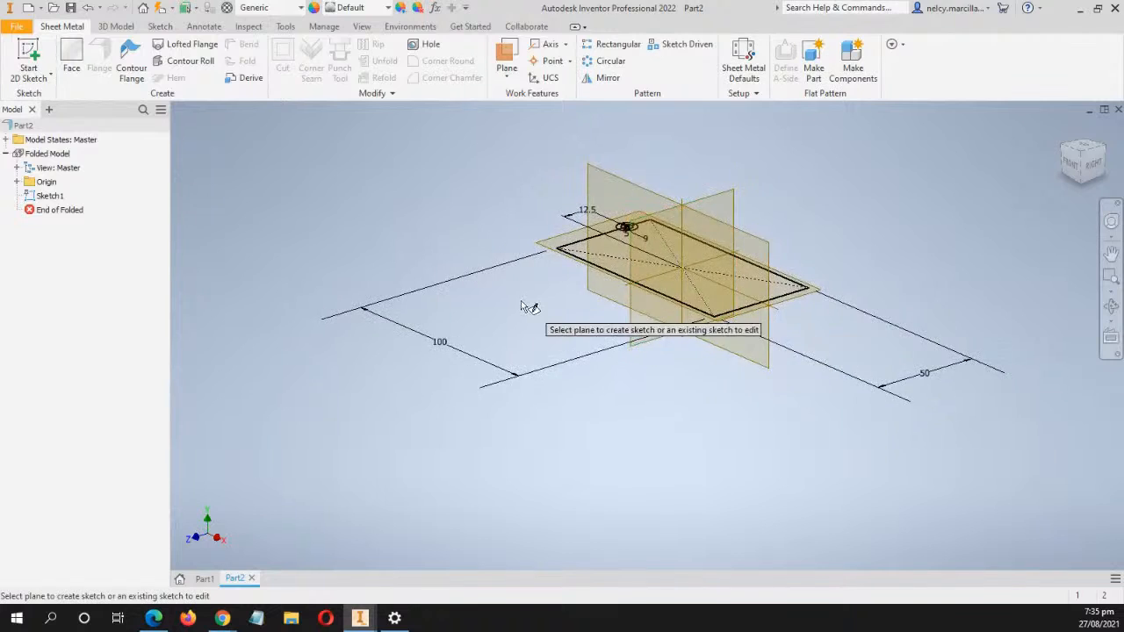
scroll(606, 246, "down", 3)
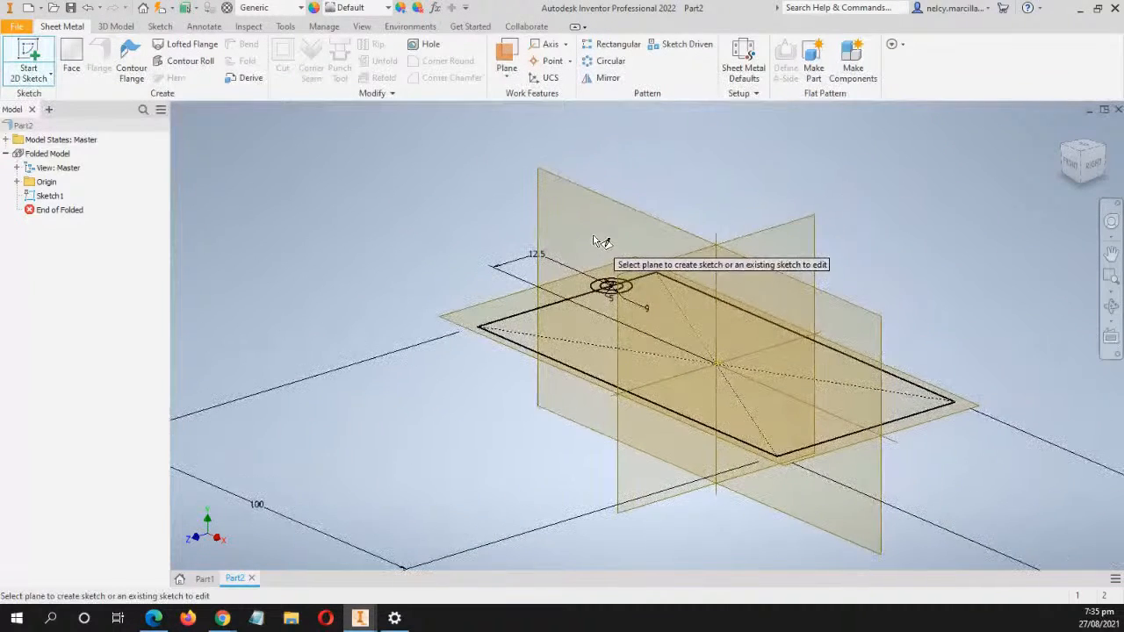
left_click(542, 202)
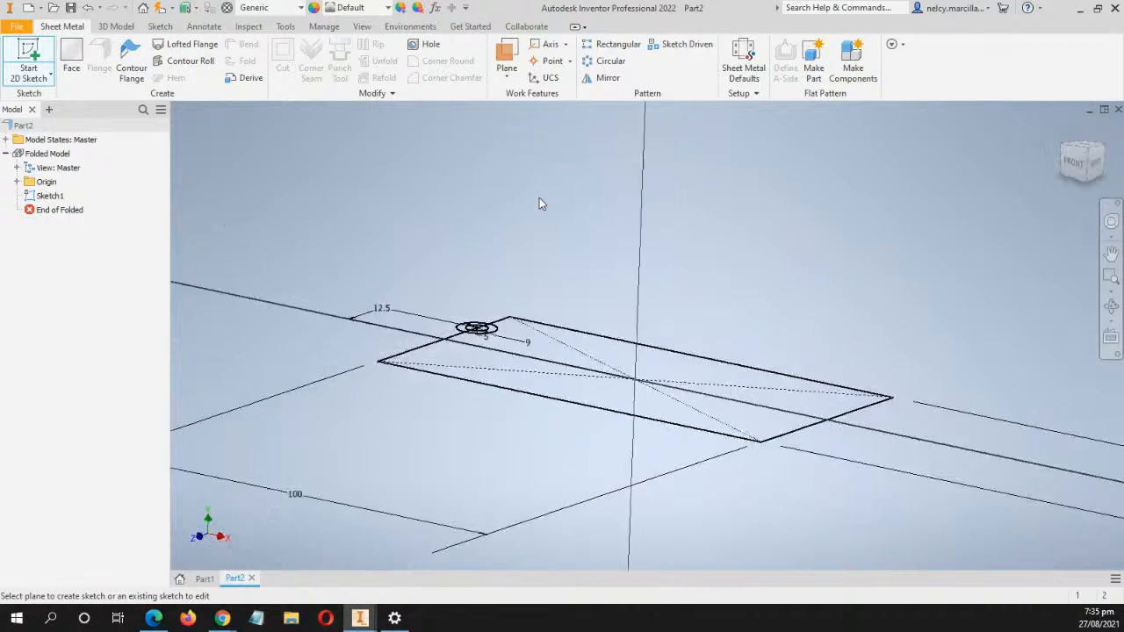
middle_click_drag(580, 227, 538, 255)
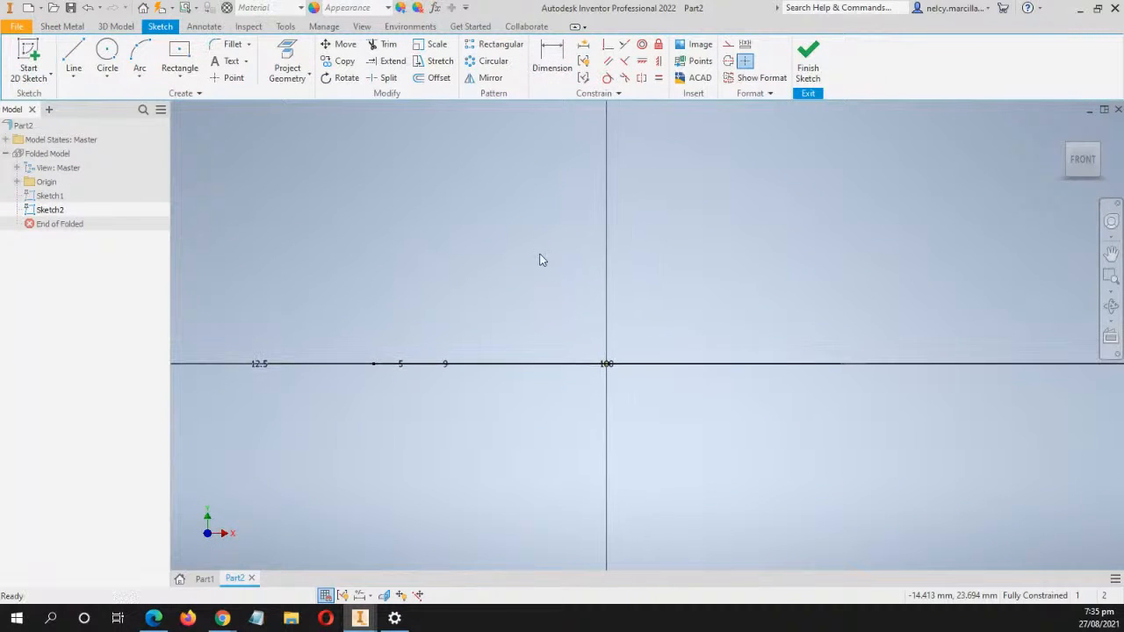
Draw a horizontal line about 64 mm long, about 36 mm above the origin and crossing the vertical axis
key("l")
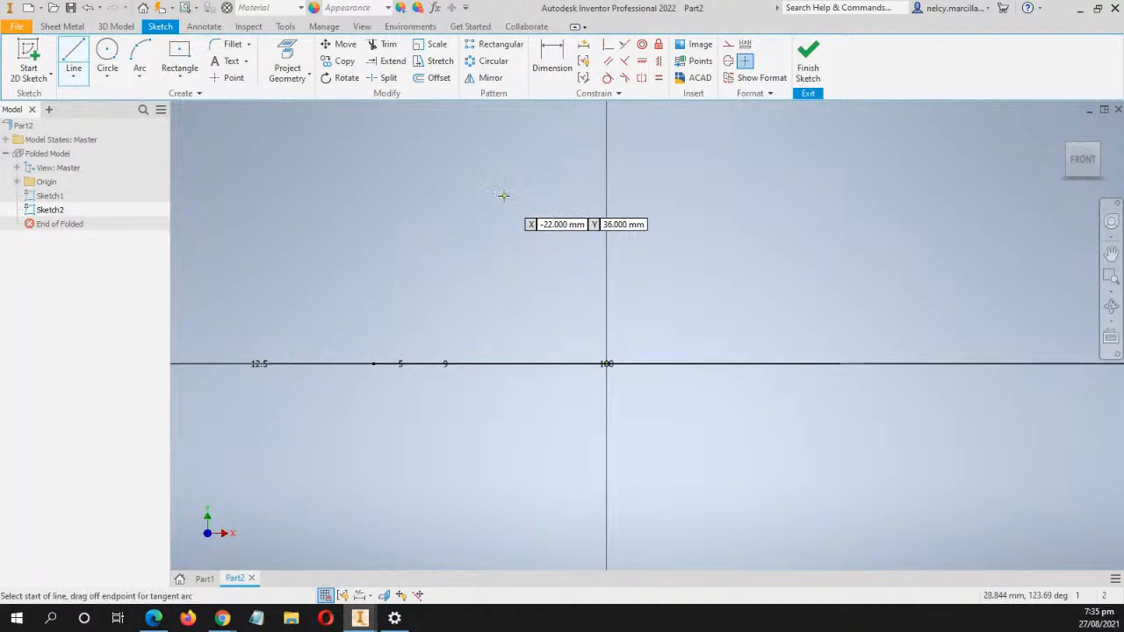
left_click(504, 195)
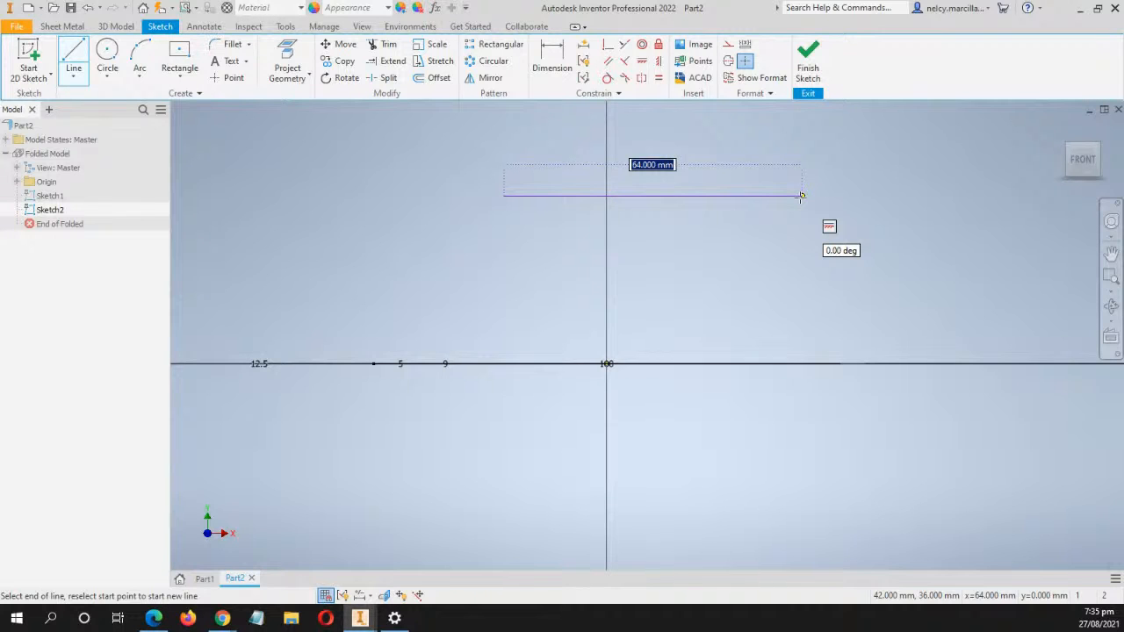
left_click(801, 197)
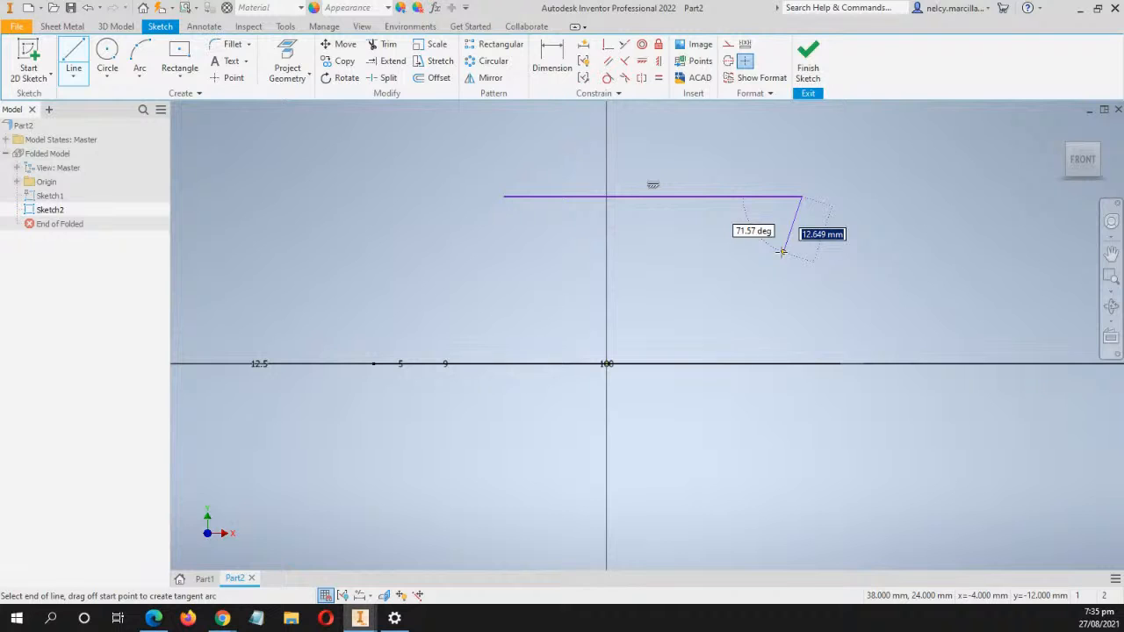
key("Escape")
From the line's left end, draw a line about 31 mm long sloping down to the left, followed by a horizontal segment about 31 mm long
key("l")
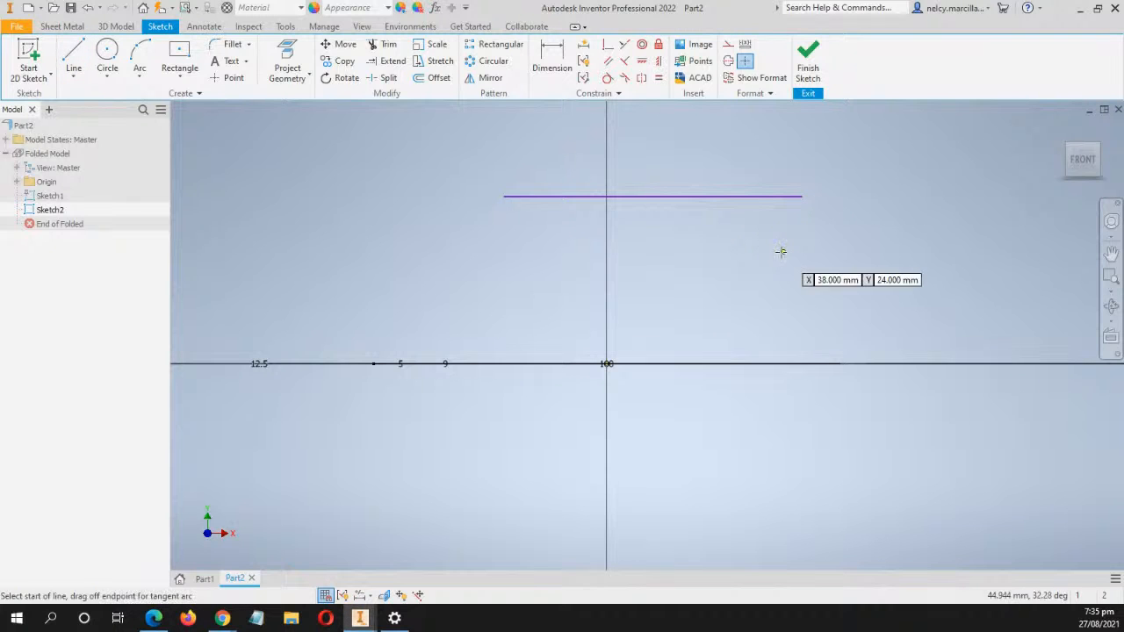
left_click(504, 195)
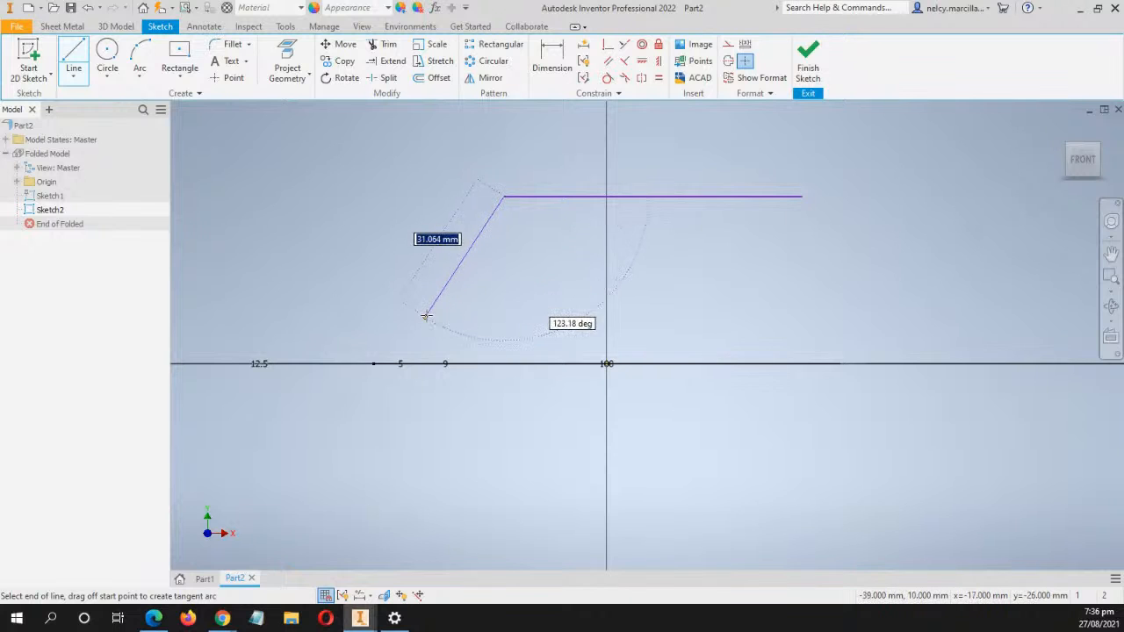
left_click(425, 317)
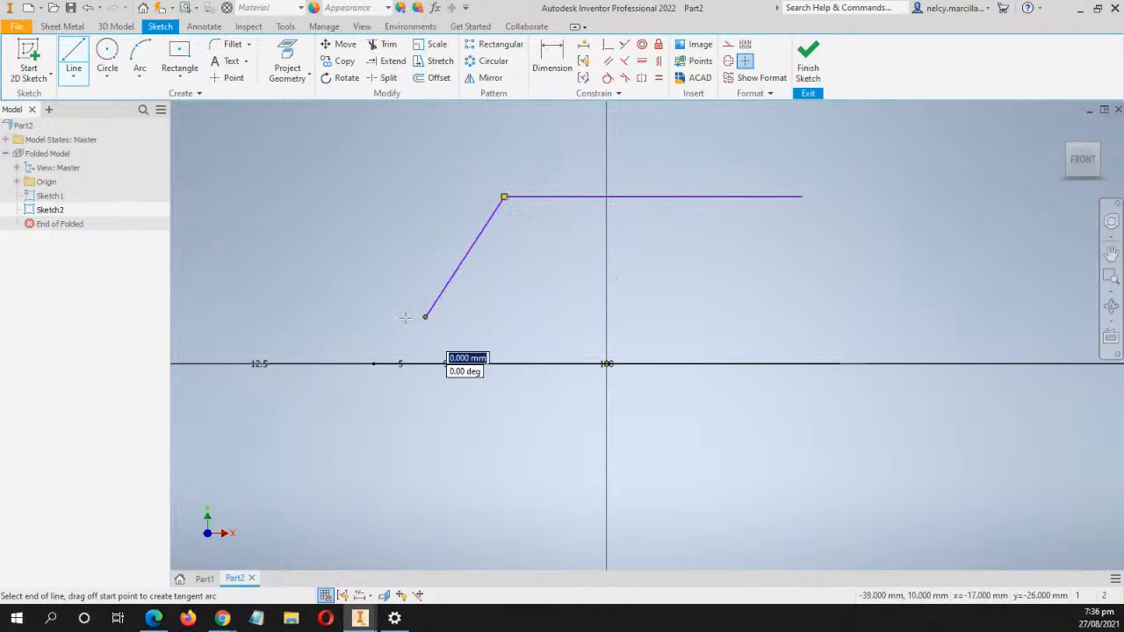
left_click(281, 317)
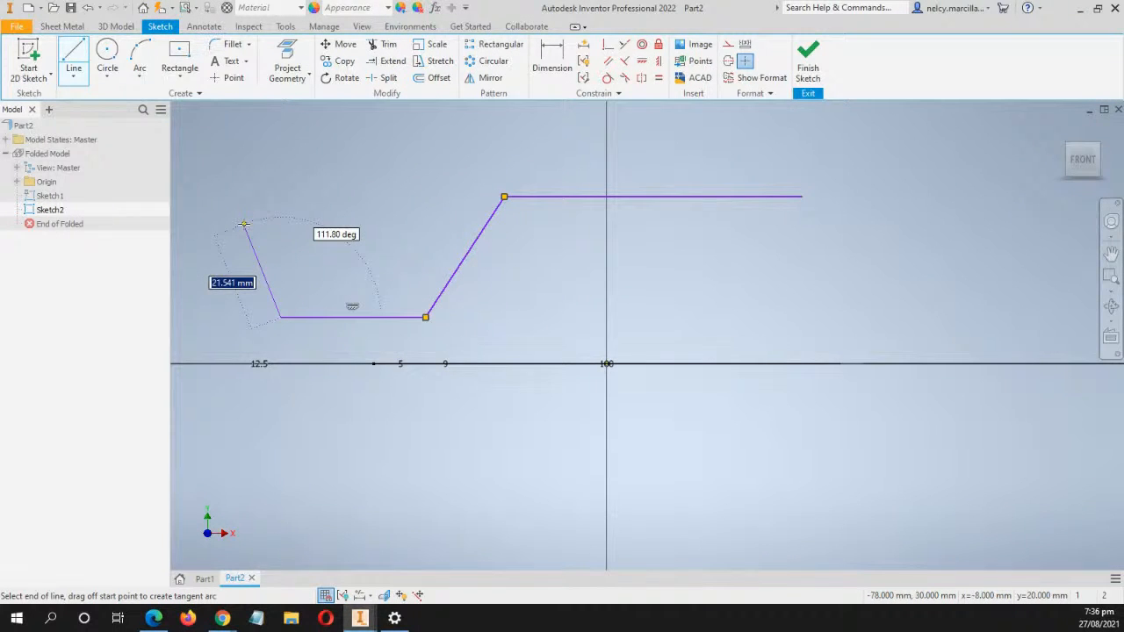
key("Escape")
Project the base rectangle's left edge, which carries the circles, into the current sketch
mouse_move(377, 307)
middle_mouse_down("shift")
mouse_move(524, 351)
mouse_move(515, 349)
middle_mouse_up("shift")
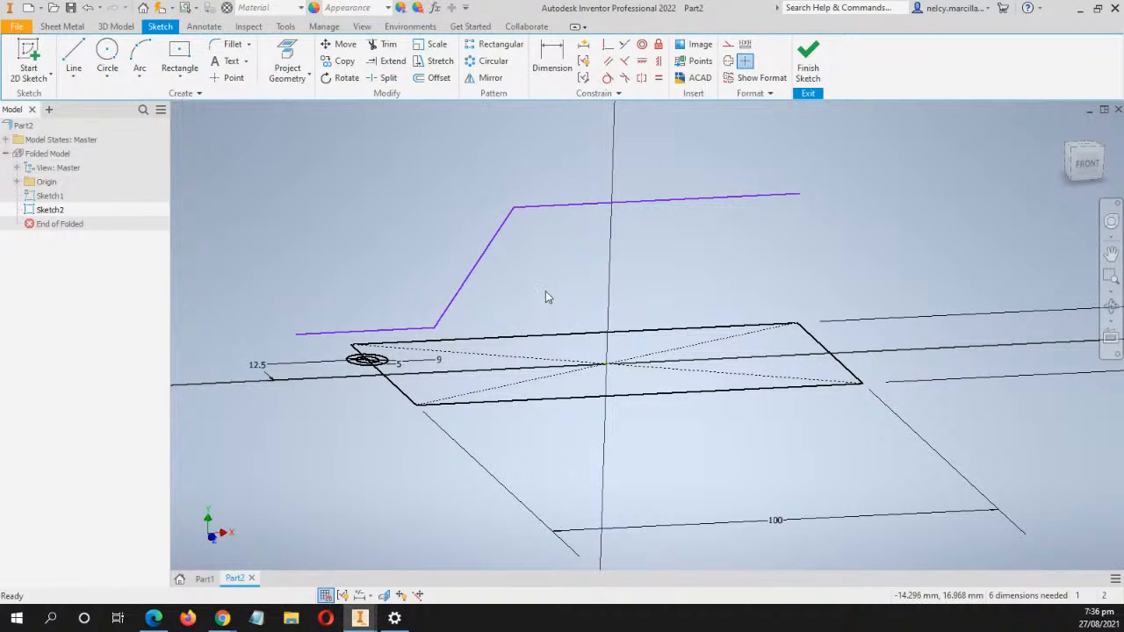
middle_click_drag(545, 291, 535, 271)
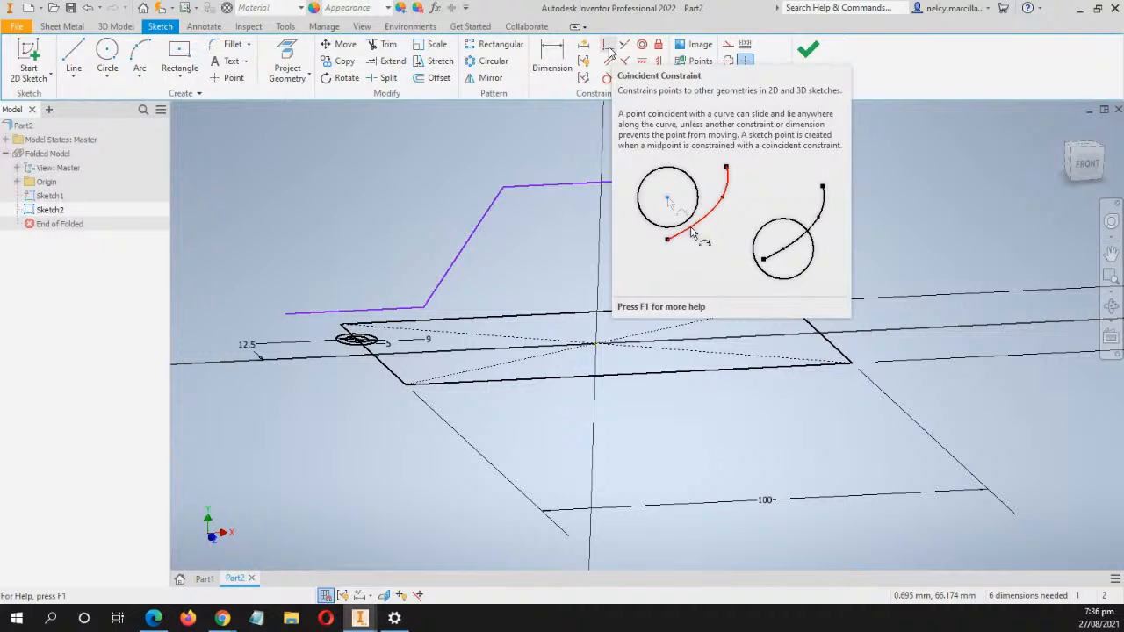
scroll(373, 349, "up", 3)
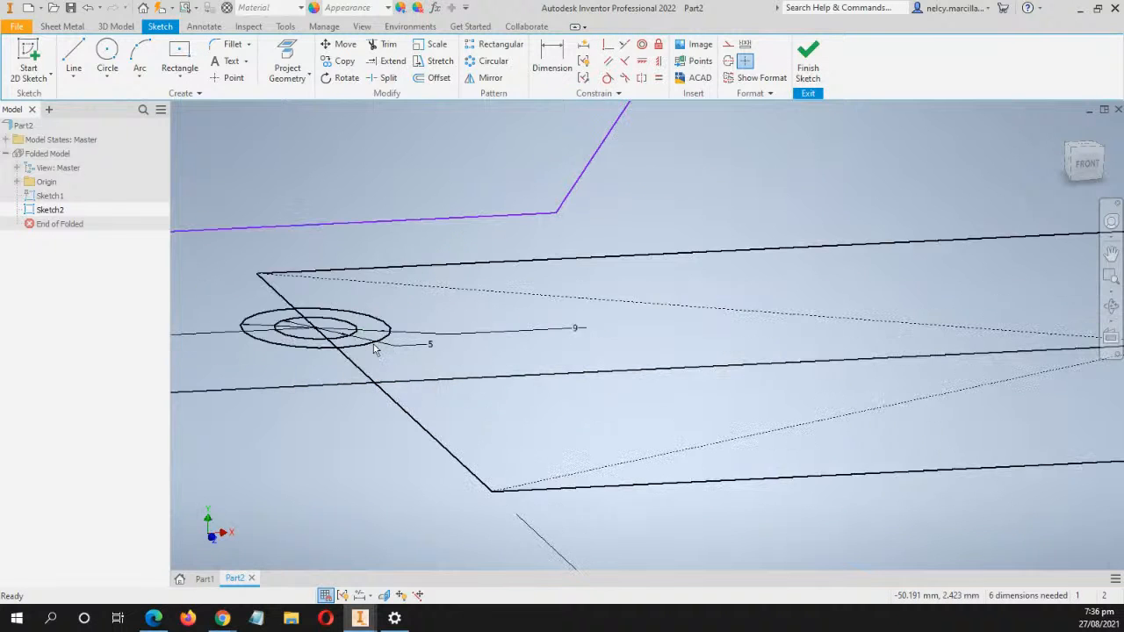
scroll(376, 364, "down", 2)
middle_click_drag(418, 402, 410, 353)
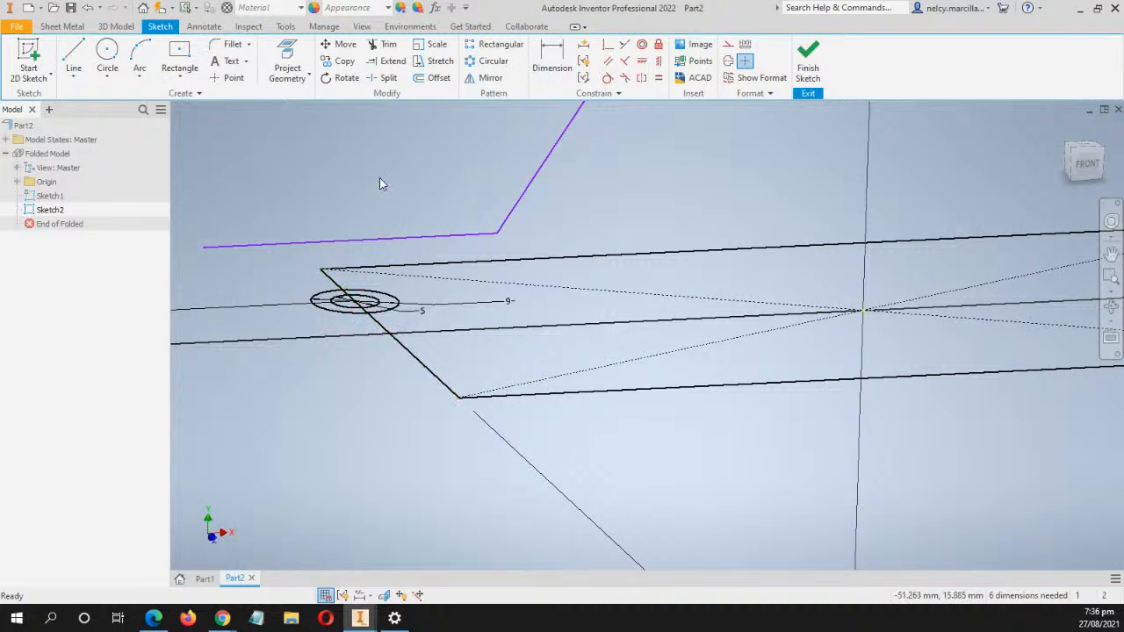
left_click(293, 58)
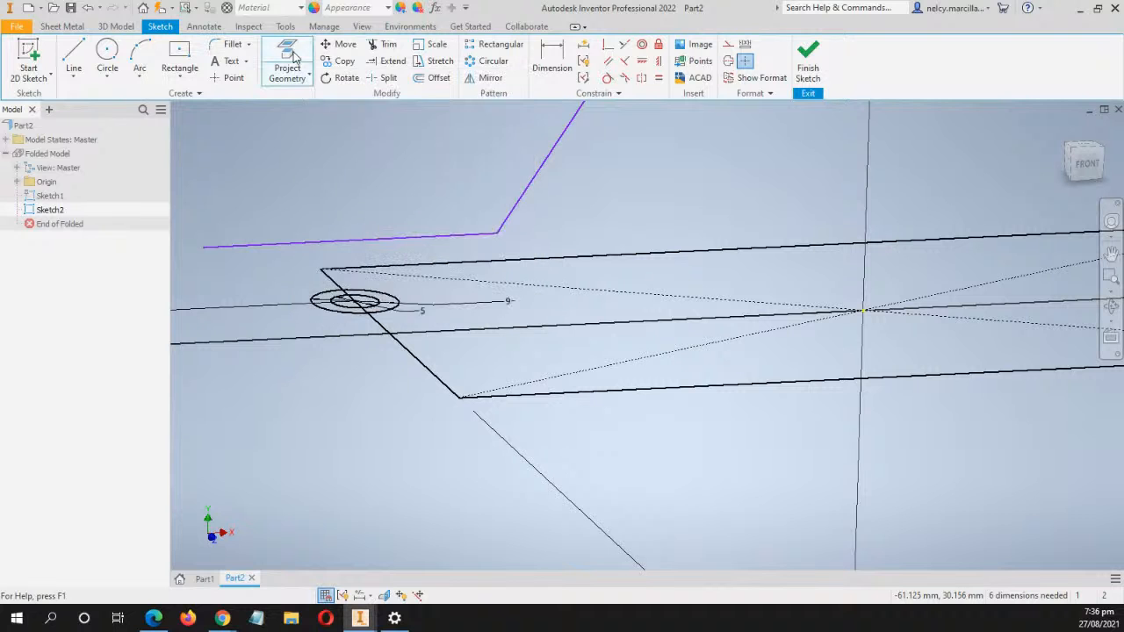
left_click(404, 348)
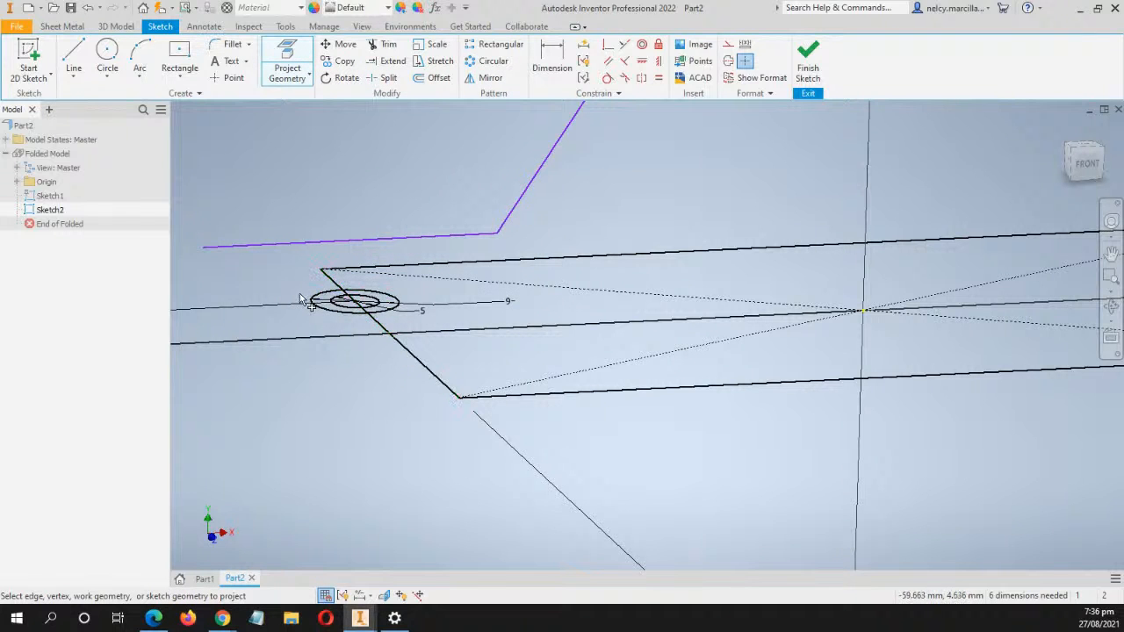
scroll(306, 290, "up", 5)
middle_click_drag(331, 289, 466, 253)
scroll(356, 275, "down", 3)
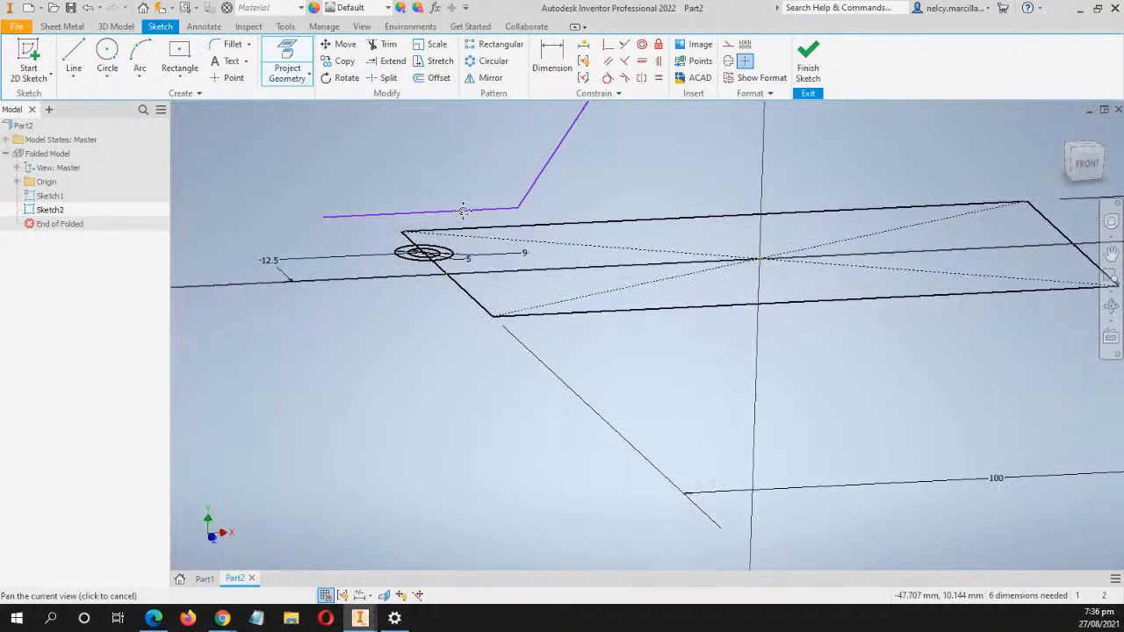
Make the free left end of the lower horizontal line coincident with the projected point on the rectangle's left edge
left_click(608, 44)
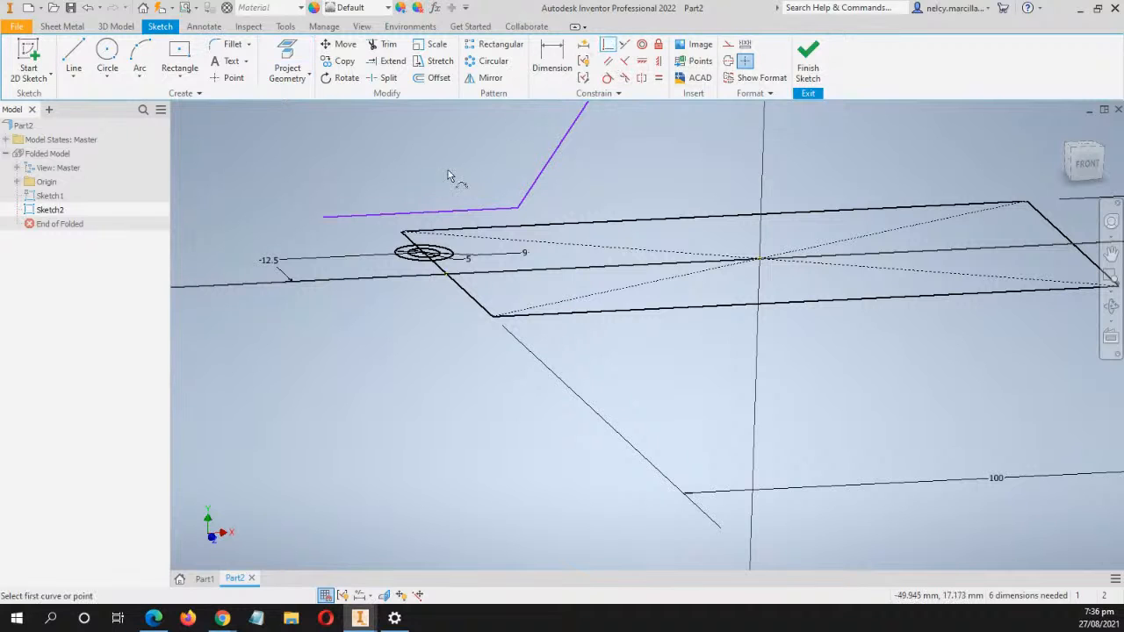
left_click(324, 217)
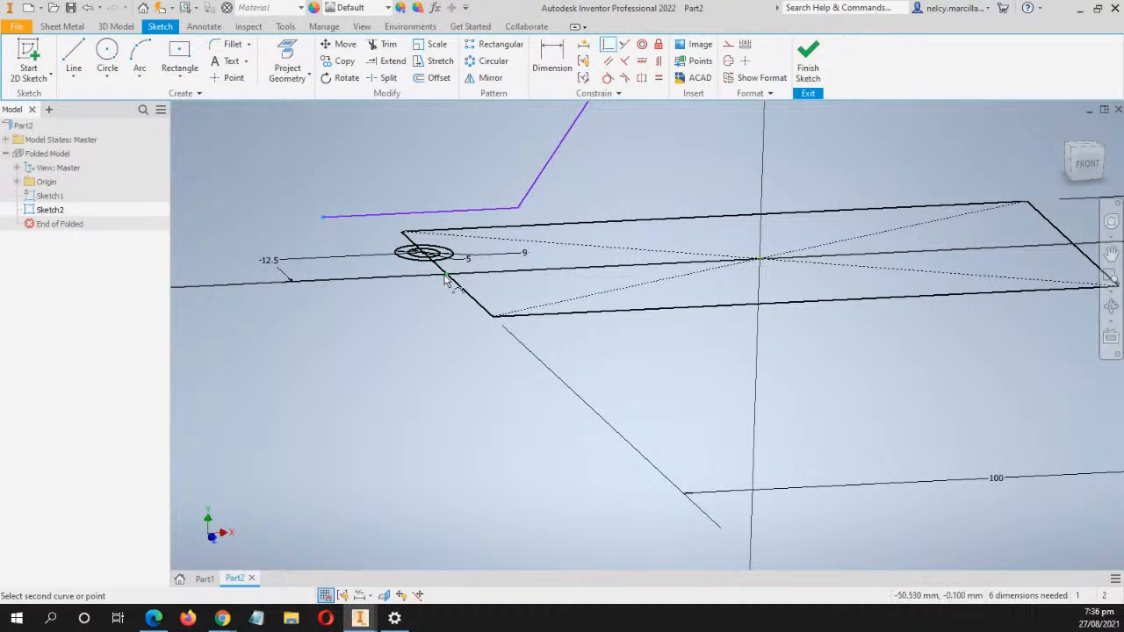
scroll(446, 279, "down", 5)
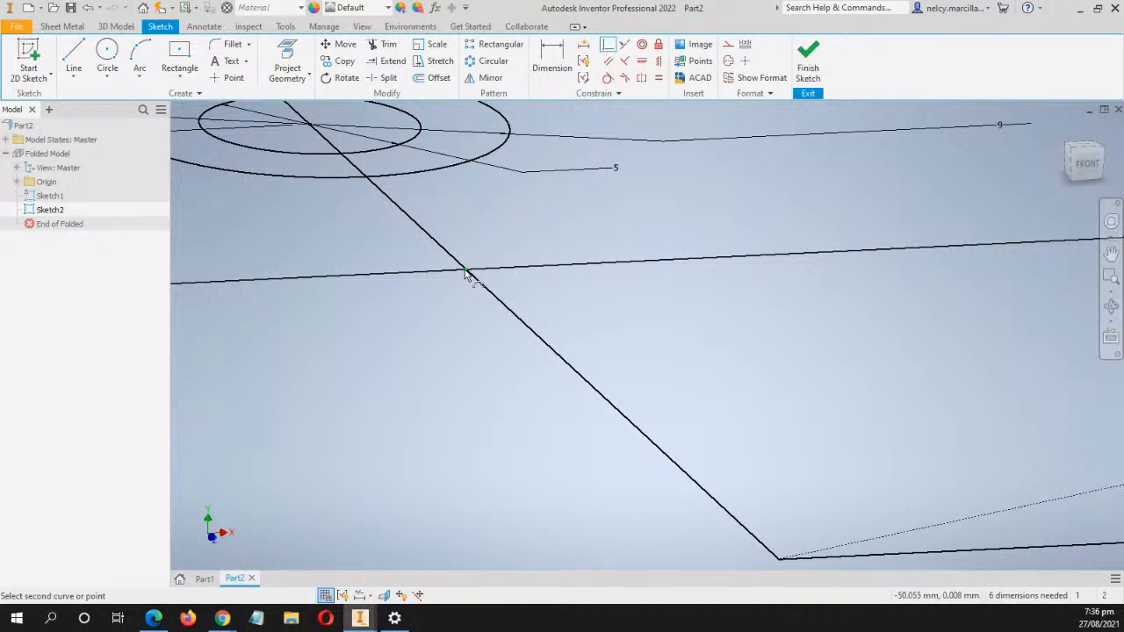
left_click(463, 269)
scroll(626, 289, "up", 4)
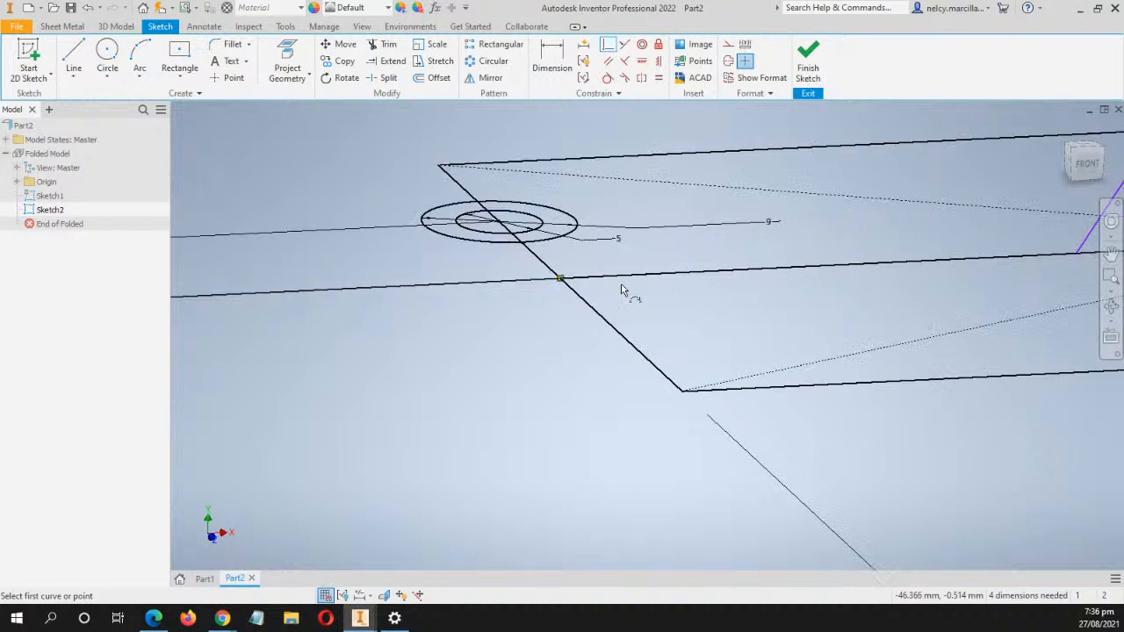
scroll(779, 291, "up", 5)
middle_click_drag(810, 293, 621, 297)
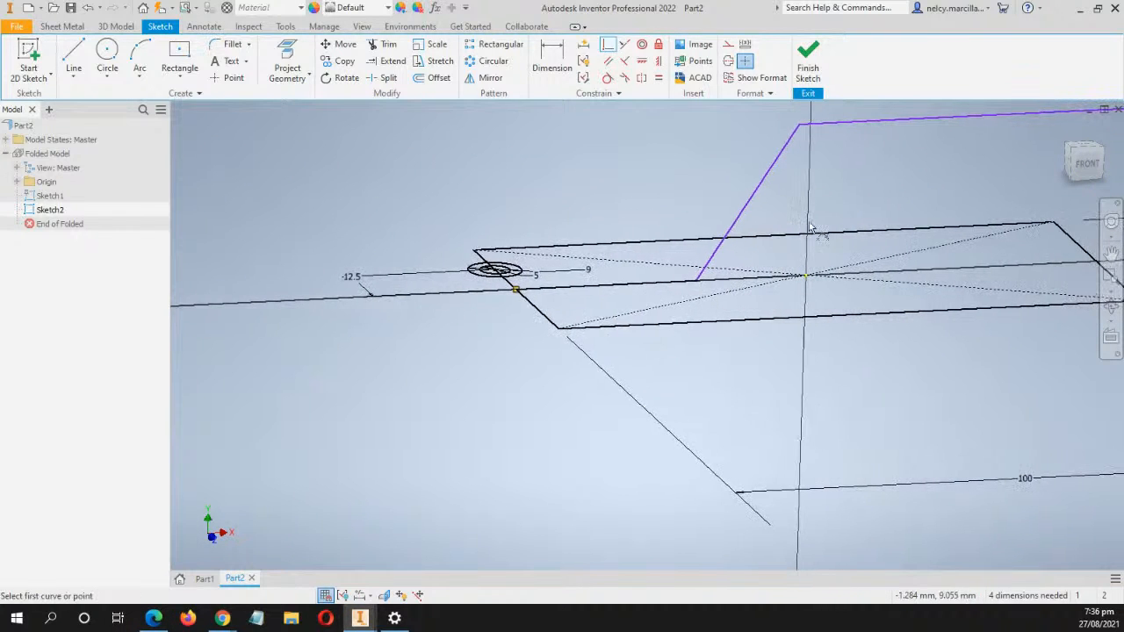
Dimension the horizontal distance from the sloped line's lower end to the origin as 42 mm
left_click(1091, 164)
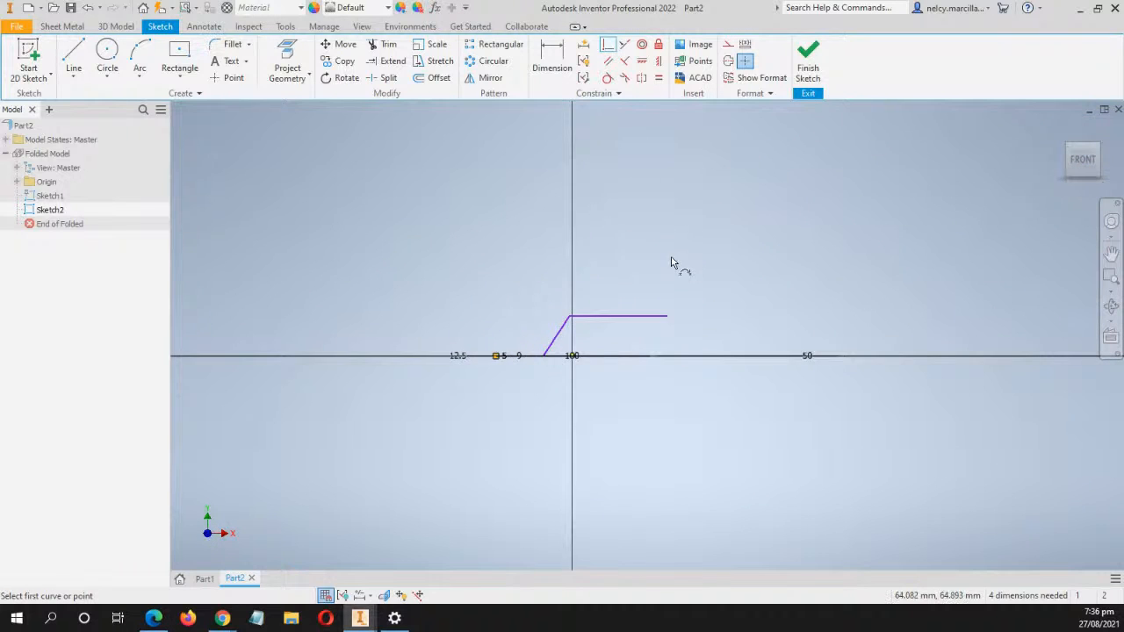
scroll(670, 261, "up", 3)
middle_click_drag(583, 423, 674, 263)
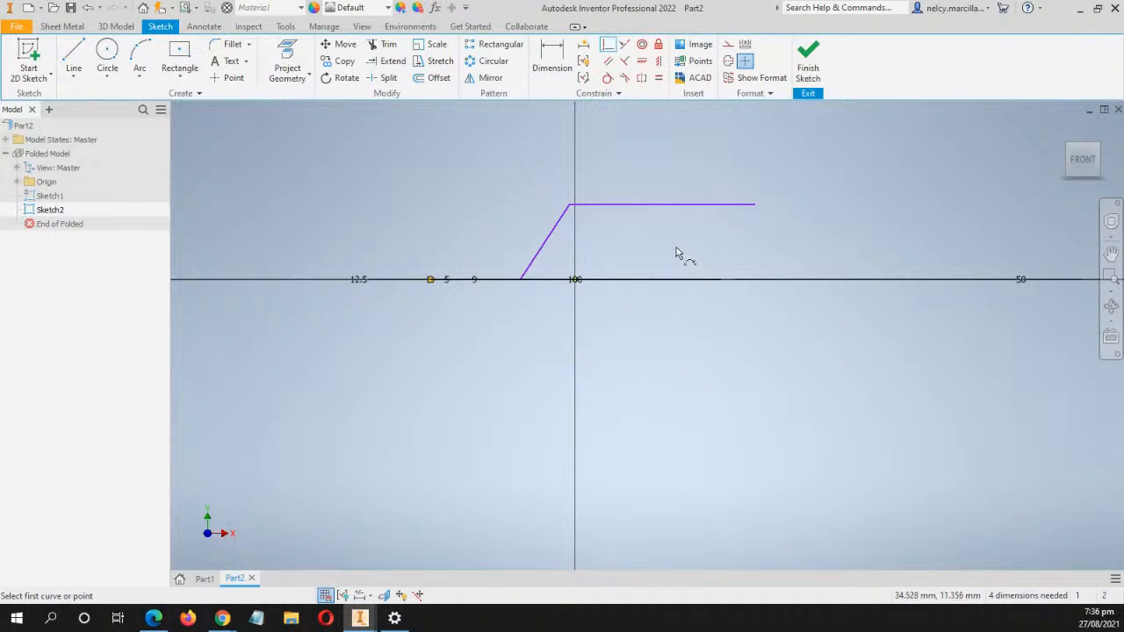
key("d")
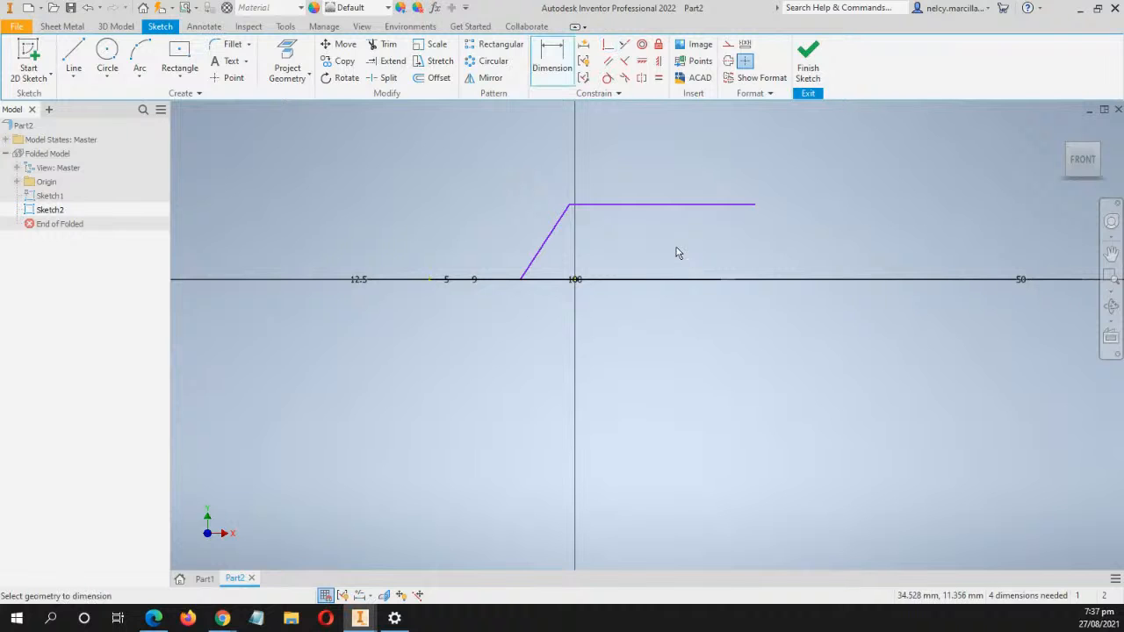
middle_click_drag(665, 283, 624, 222)
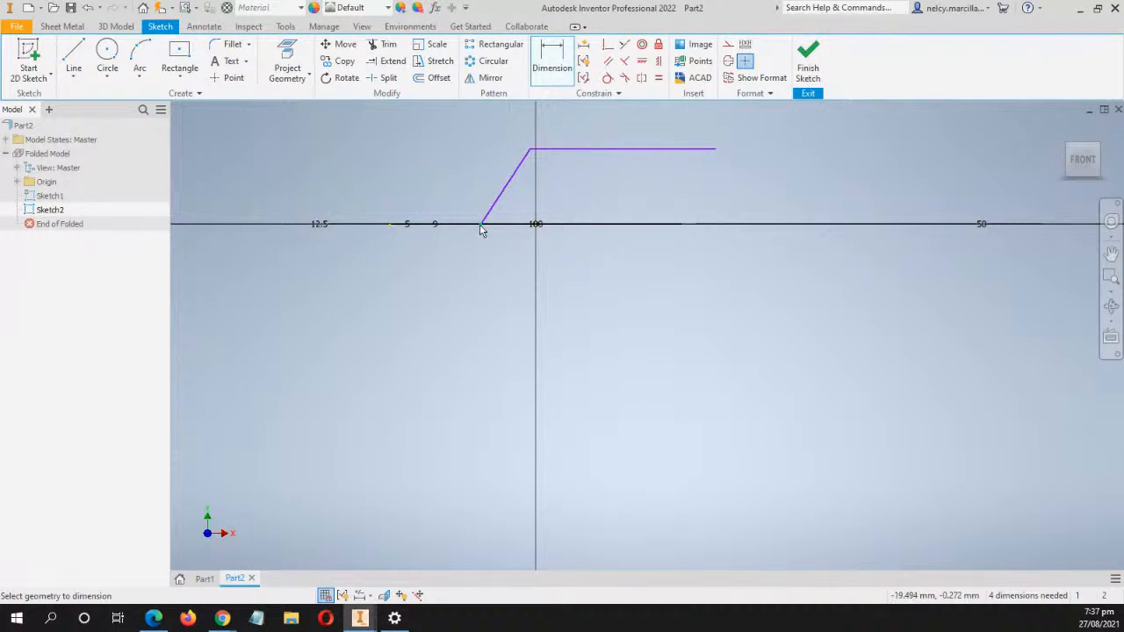
scroll(560, 265, "up", 5)
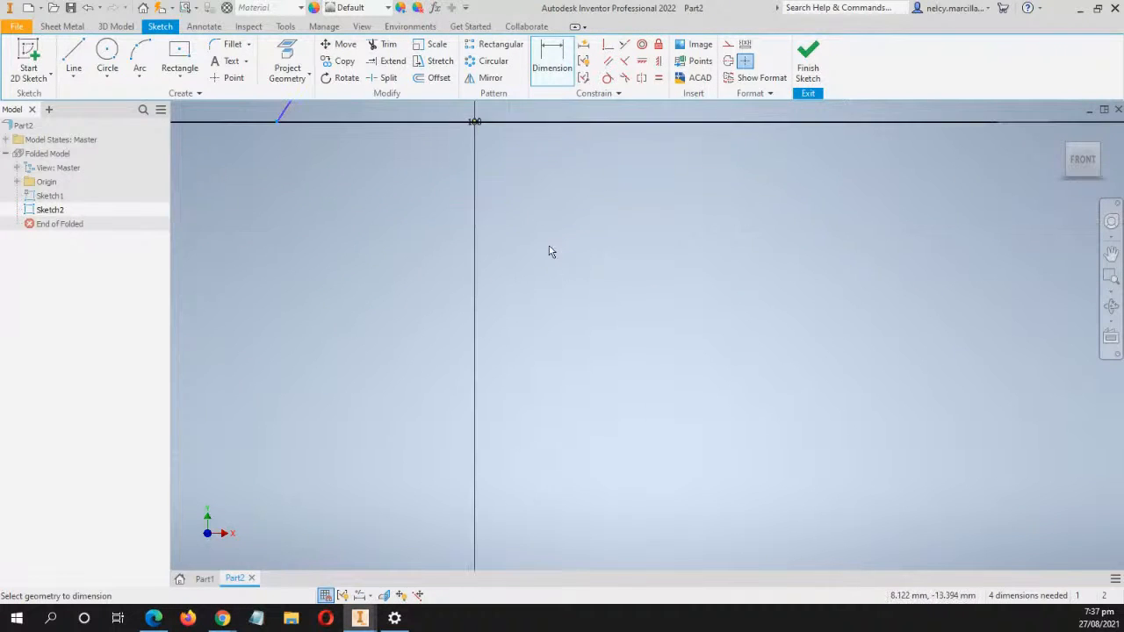
left_click(476, 121)
left_click(442, 217)
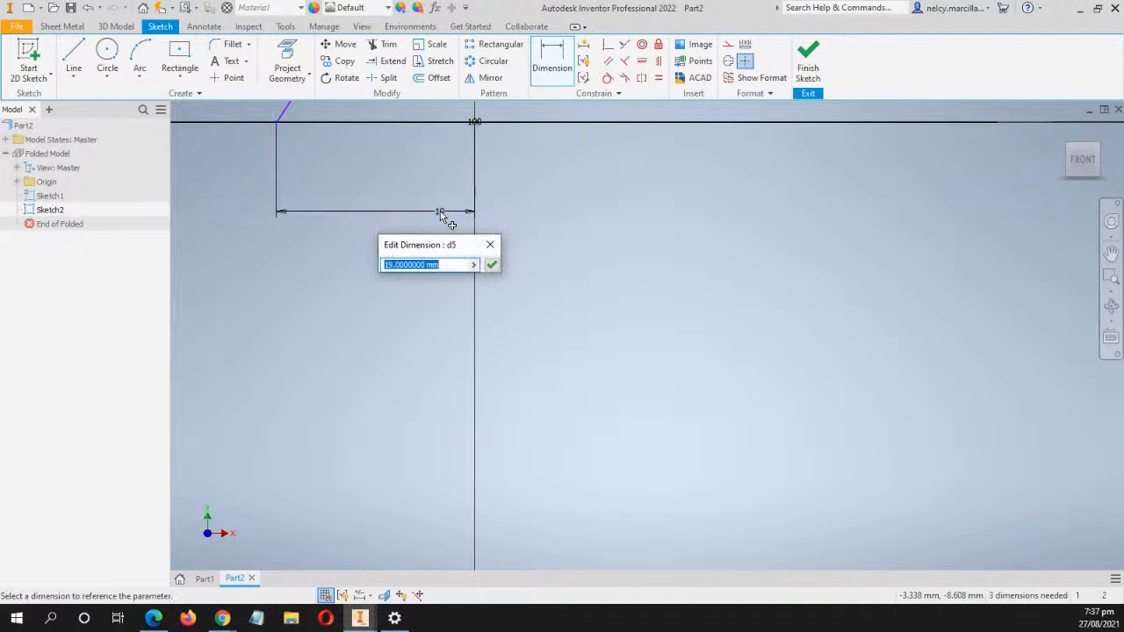
type("42")
key("Return")
scroll(551, 195, "down", 8)
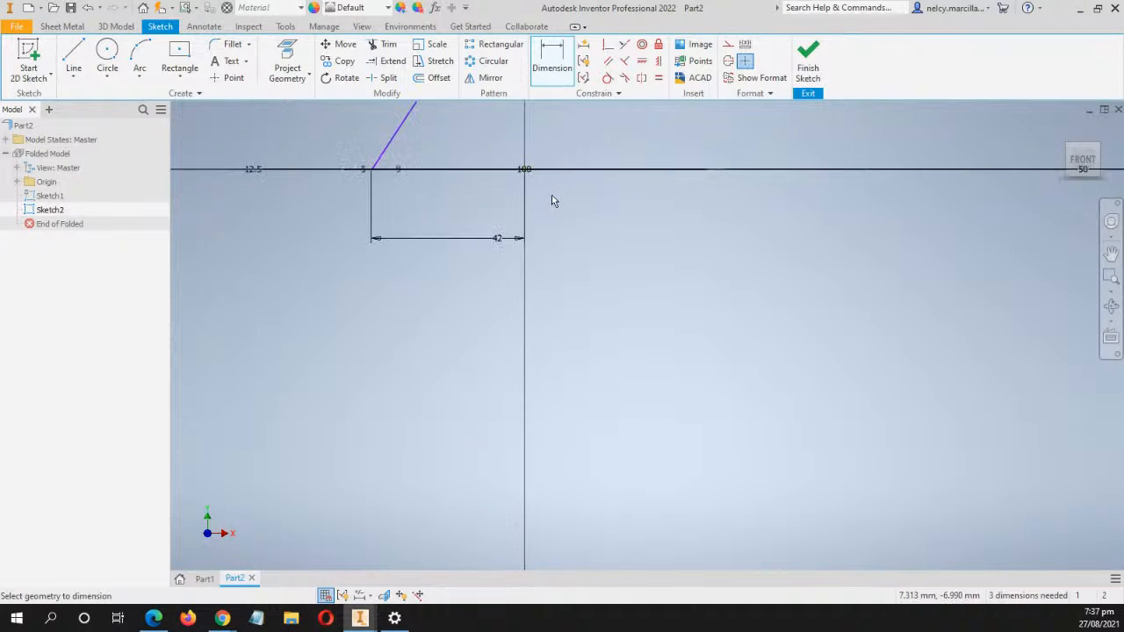
Dimension the length of the profile's upper horizontal line as 60 mm
scroll(602, 264, "up", 3)
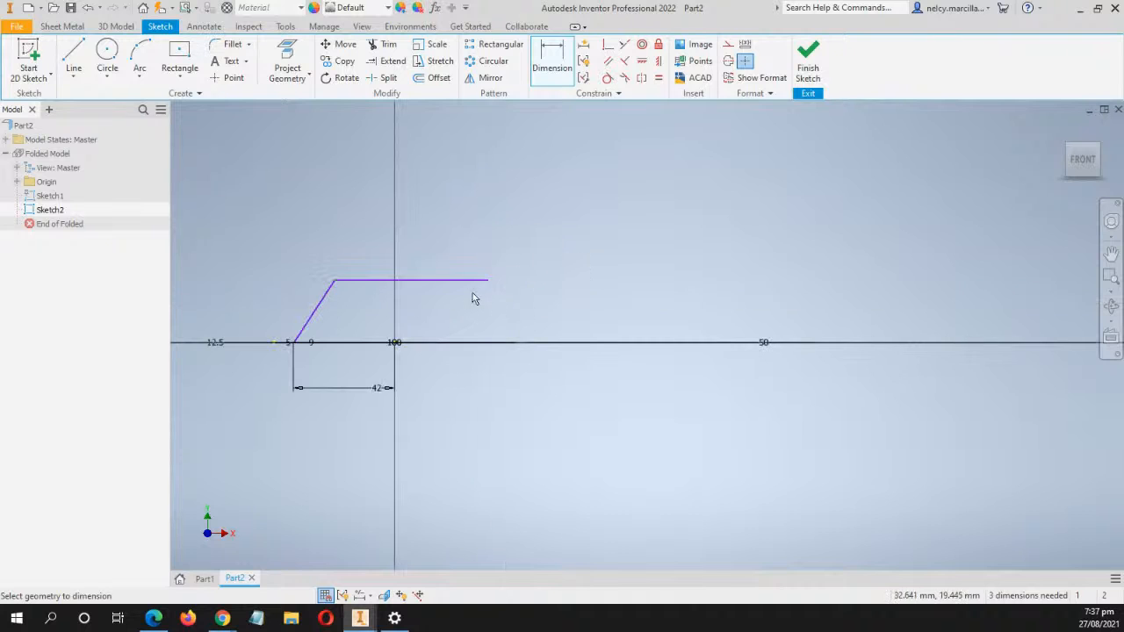
left_click(466, 281)
left_click(466, 205)
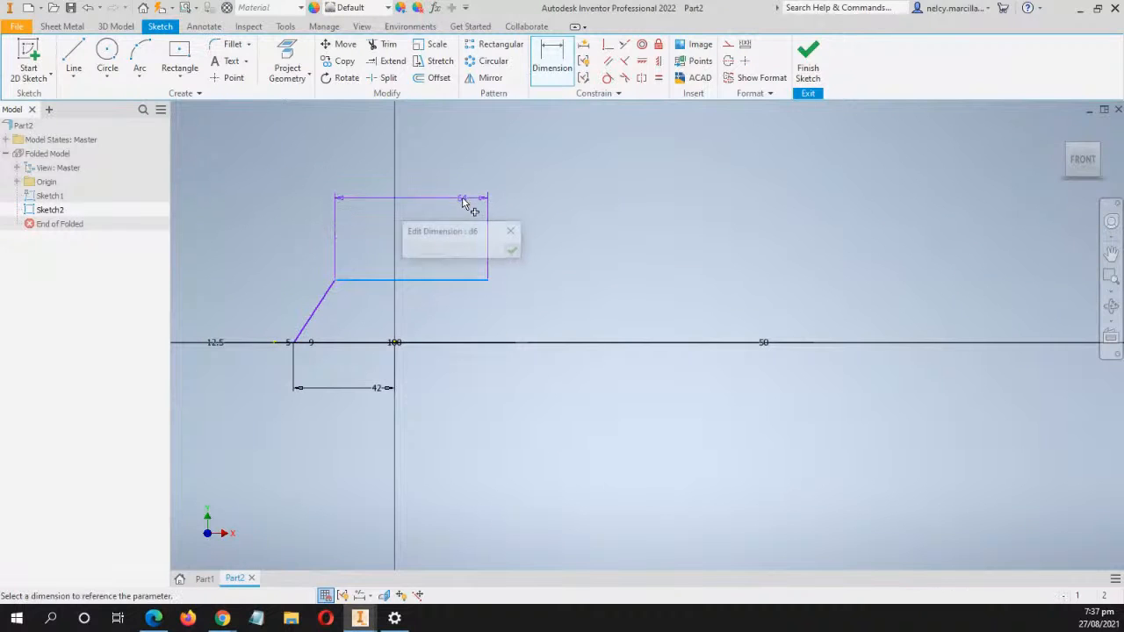
type("60")
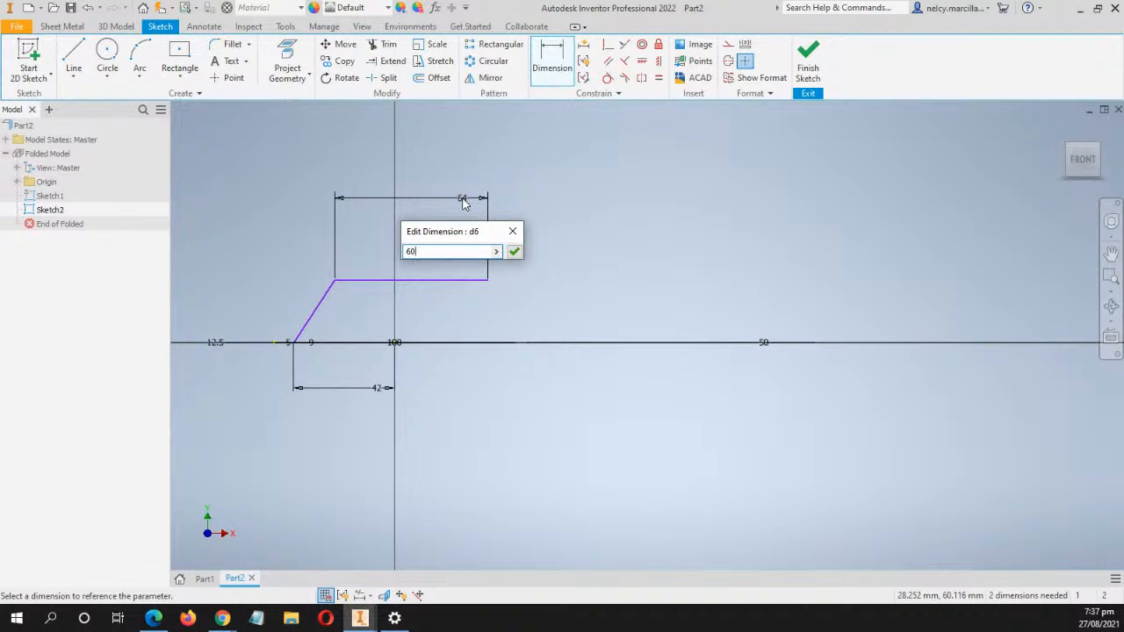
key("Return")
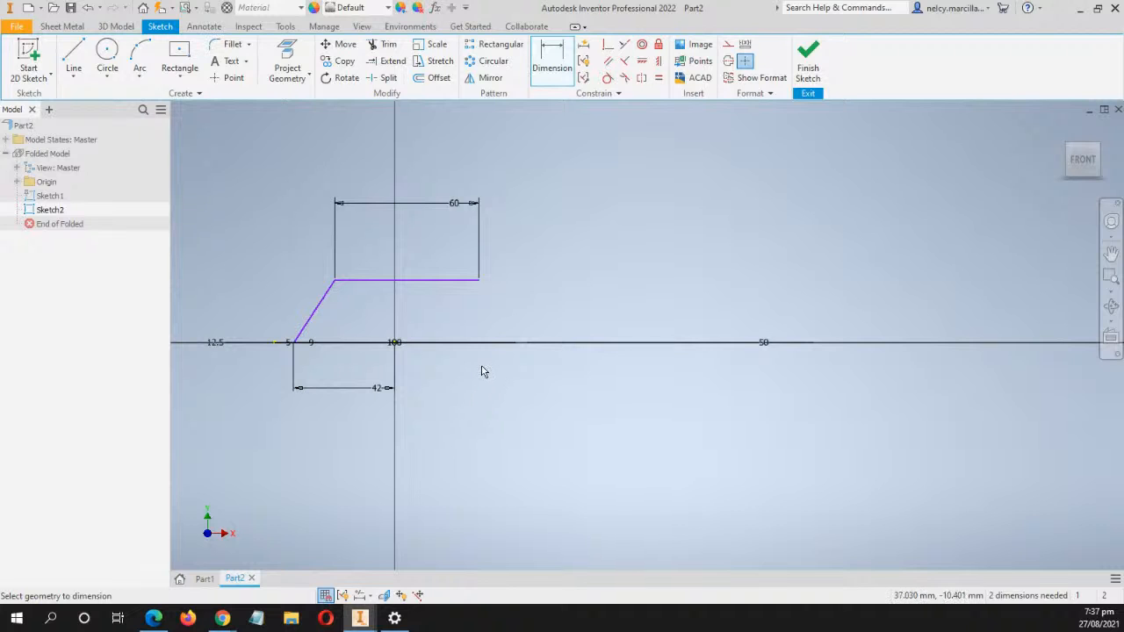
Draw a vertical line from the origin up to the profile's upper horizontal line
mouse_move(439, 378)
middle_mouse_down("shift")
mouse_move(466, 396)
mouse_move(438, 379)
middle_mouse_up("shift")
scroll(469, 322, "up", 3)
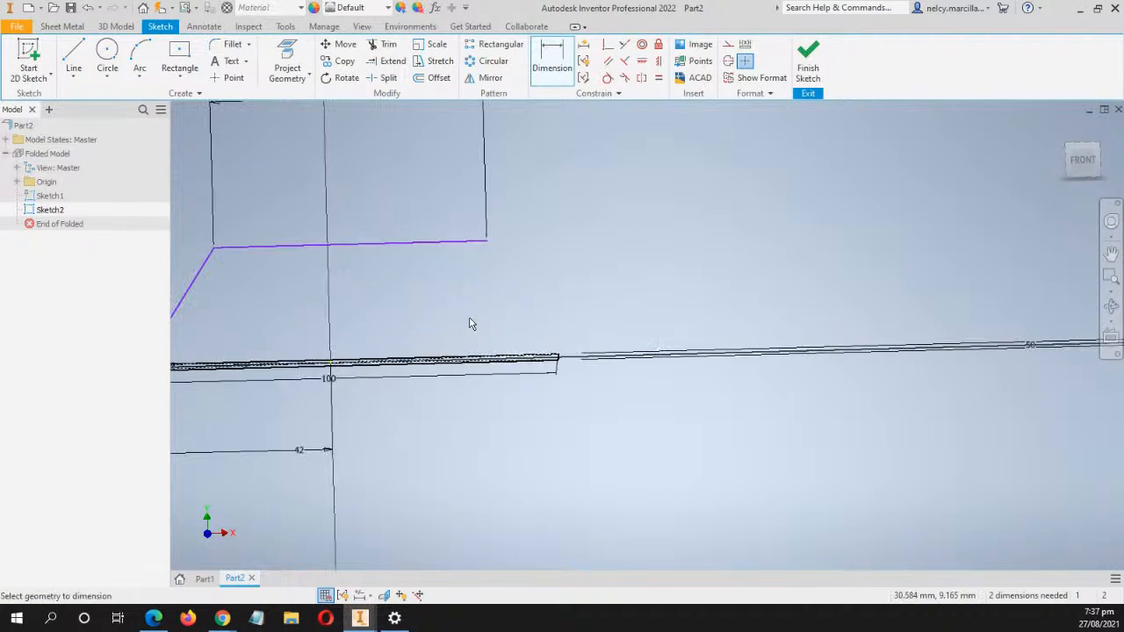
left_click(1083, 159)
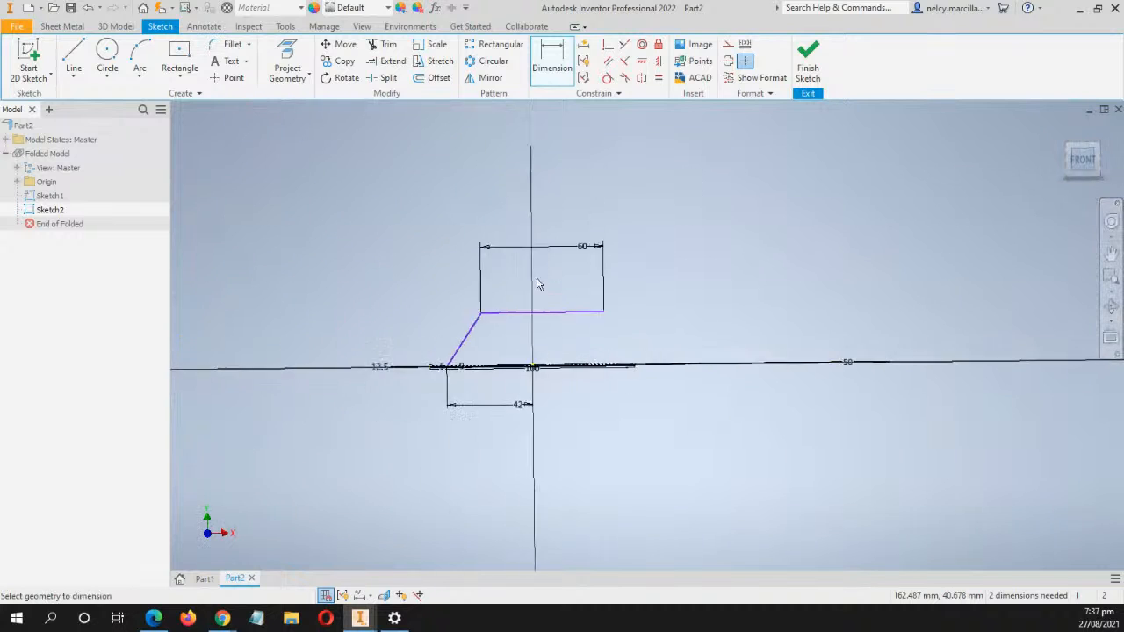
scroll(557, 375, "up", 4)
middle_click_drag(557, 375, 723, 342)
scroll(723, 342, "down", 2)
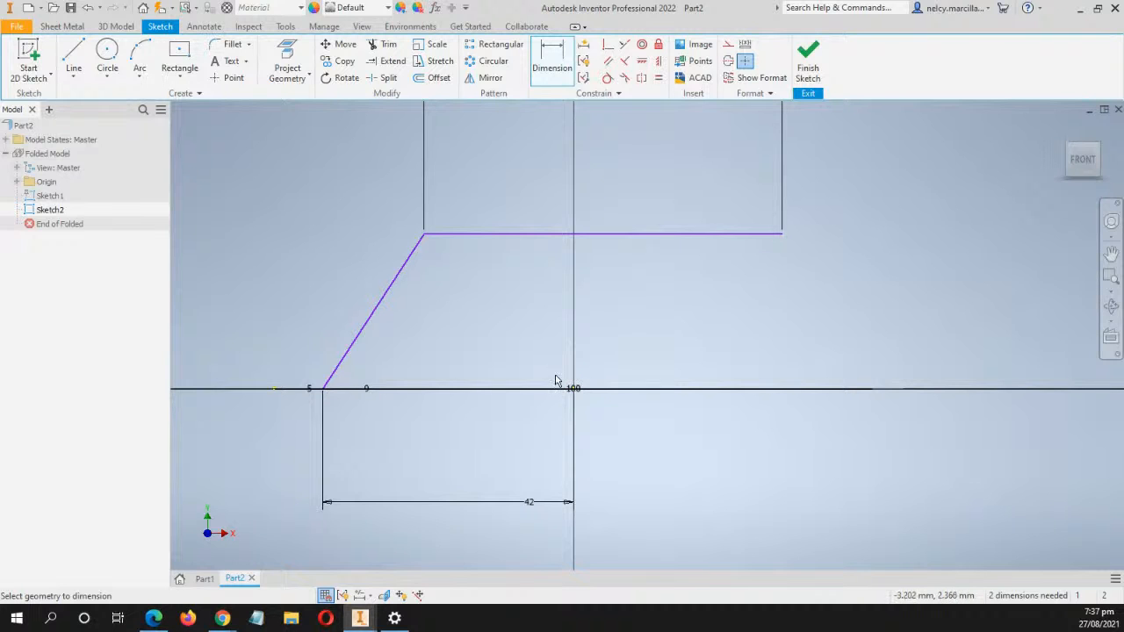
key("l")
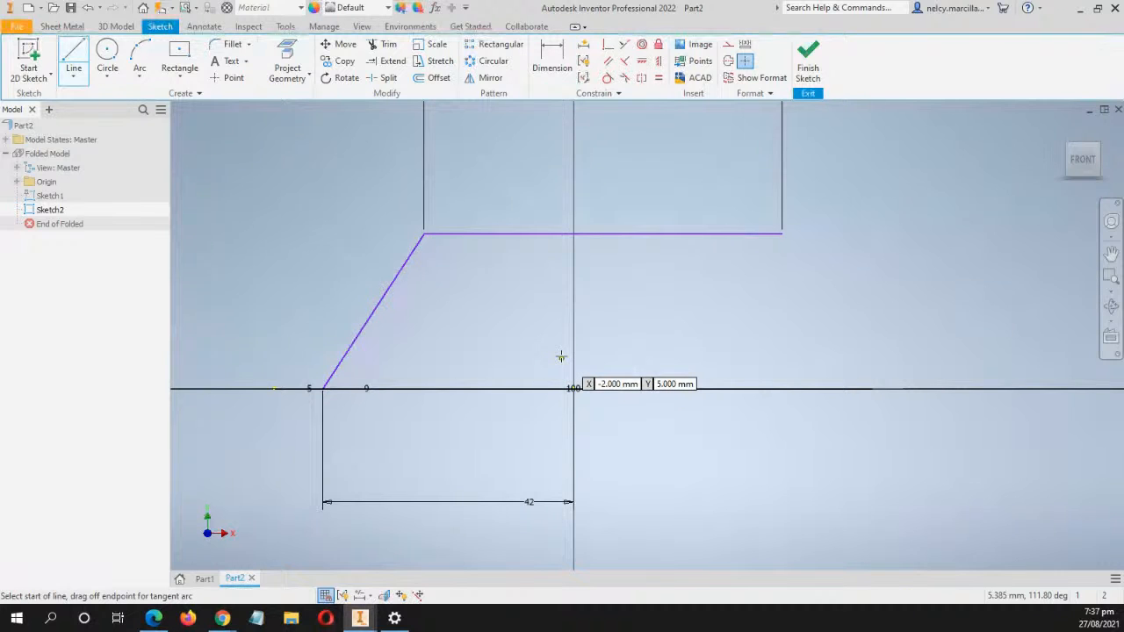
left_click(573, 388)
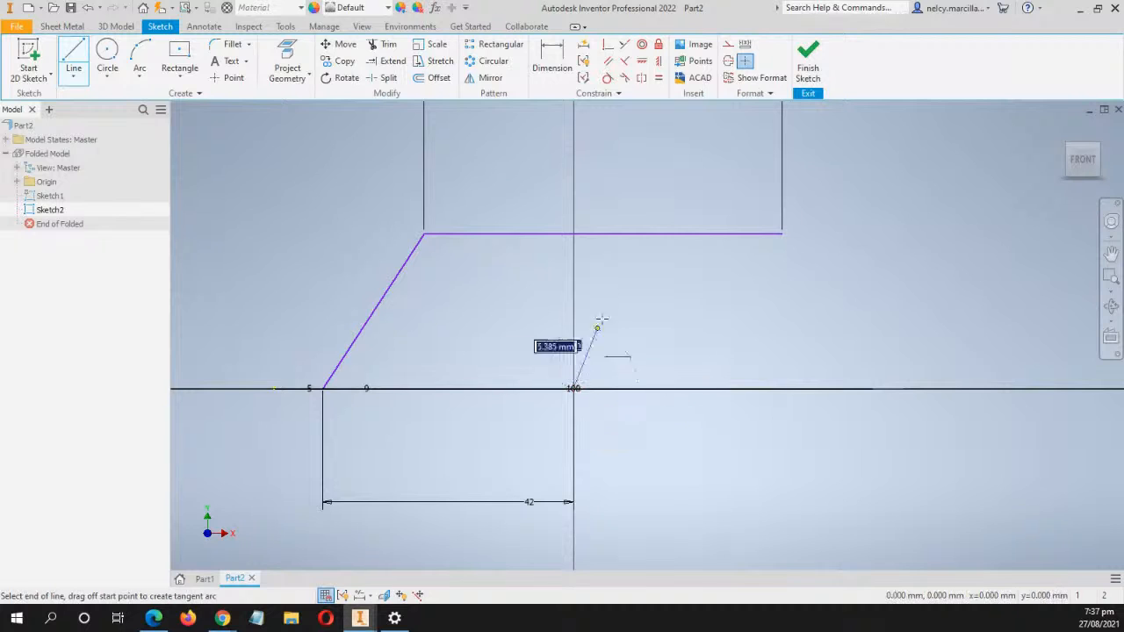
double_click(573, 233)
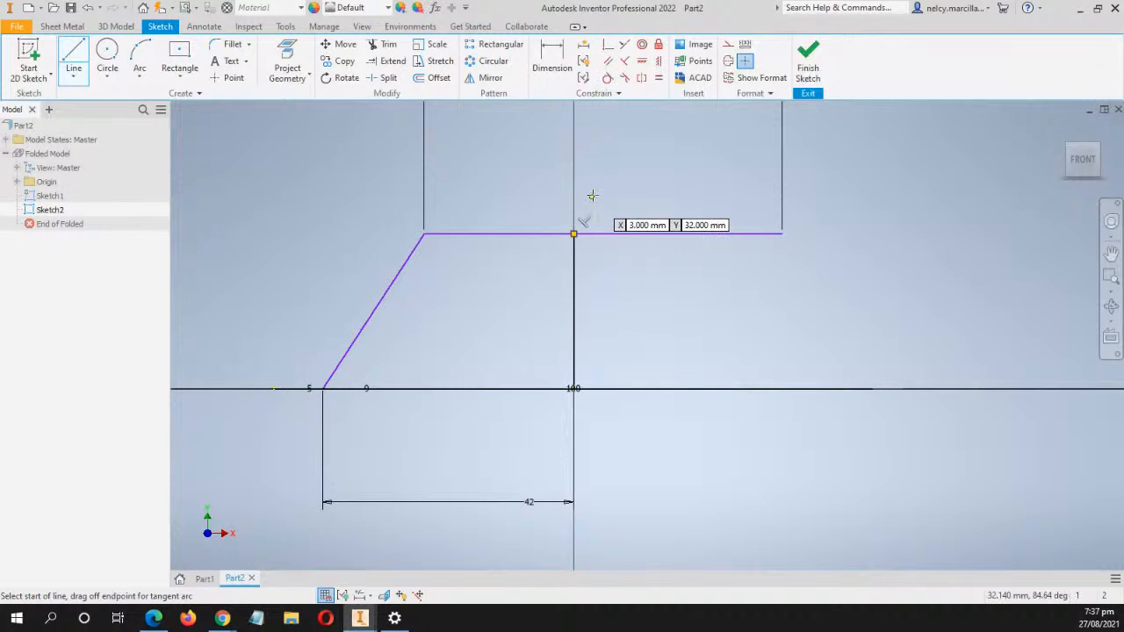
key("Escape")
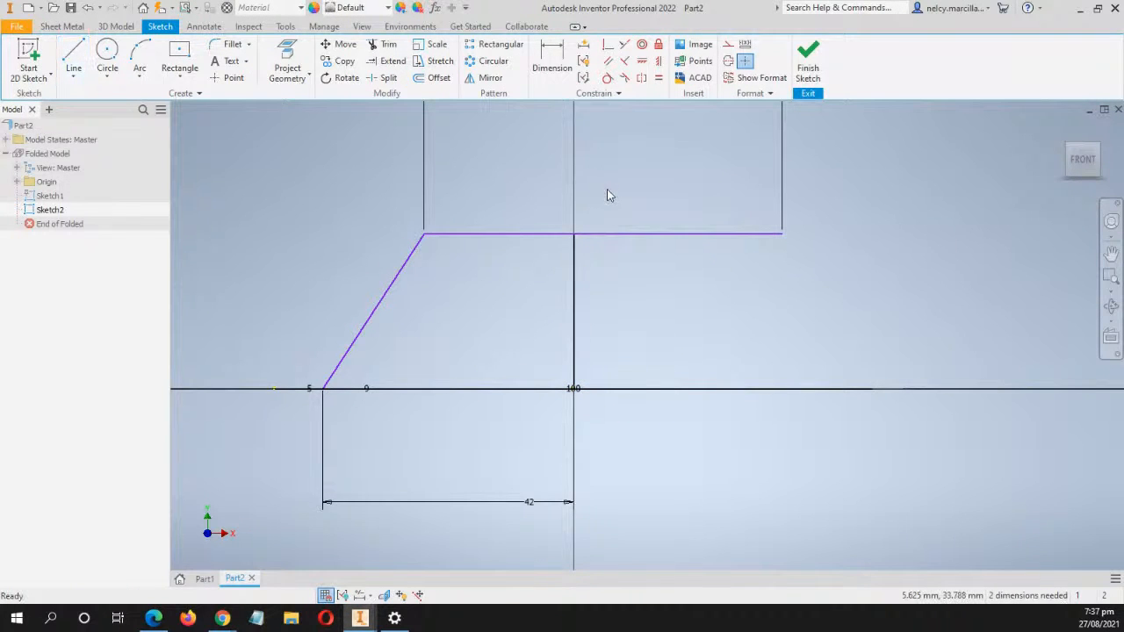
Convert the new vertical line above the origin to construction geometry
left_click(574, 266)
right_click(576, 210)
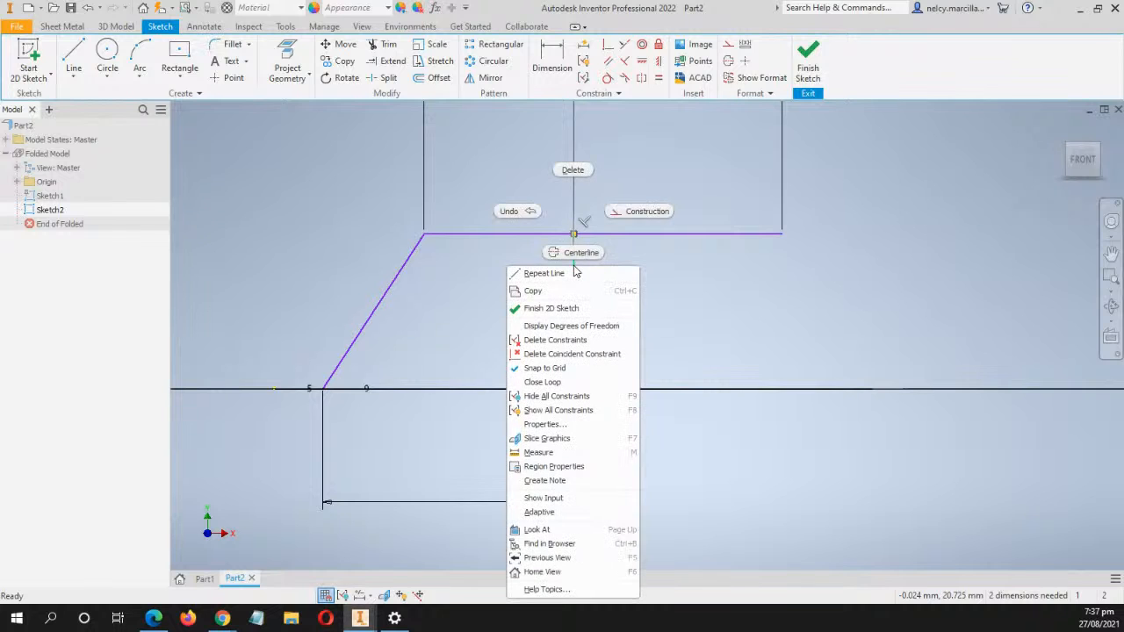
left_click(626, 213)
scroll(720, 342, "down", 3)
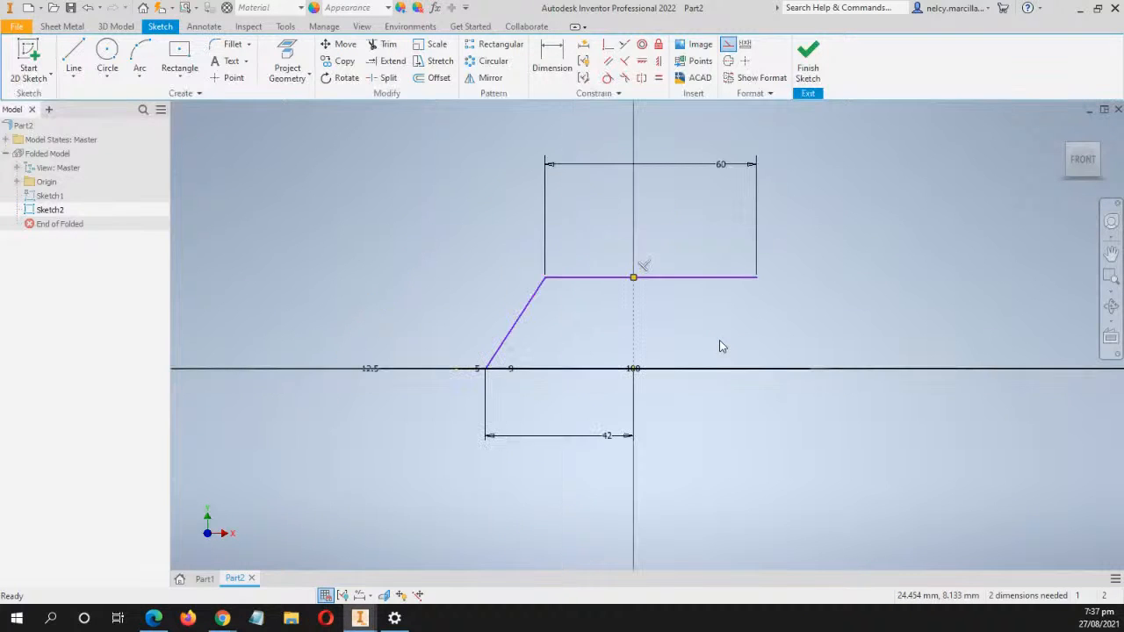
mouse_move(720, 340)
middle_mouse_down()
mouse_move(699, 325)
mouse_move(635, 339)
middle_mouse_up()
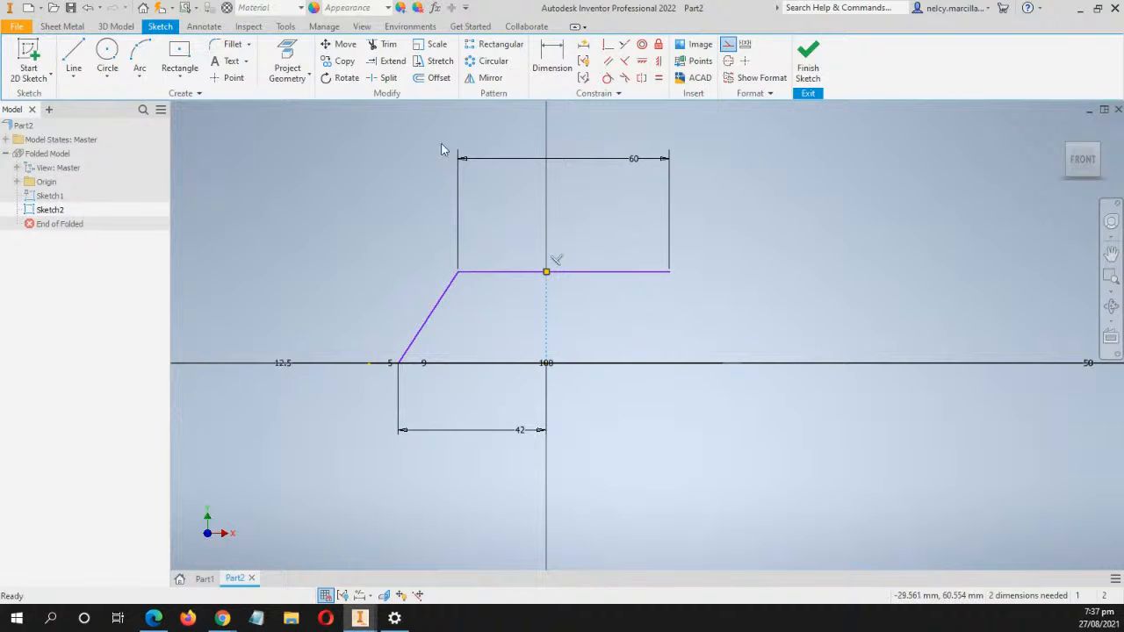
left_click(392, 80)
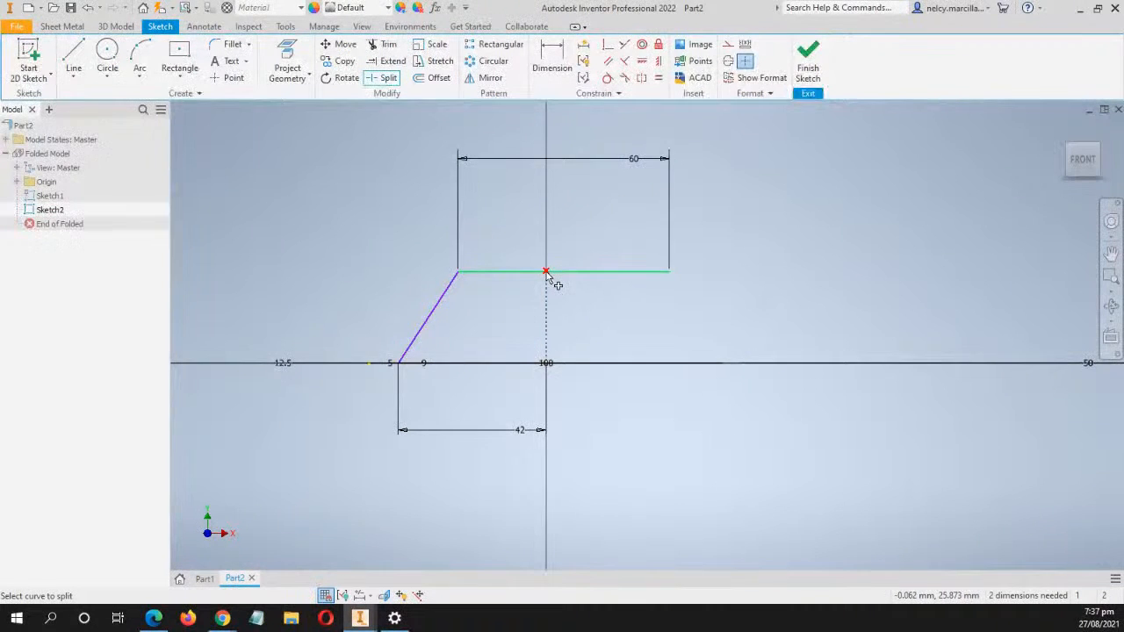
scroll(546, 275, "down", 5)
scroll(548, 274, "down", 3)
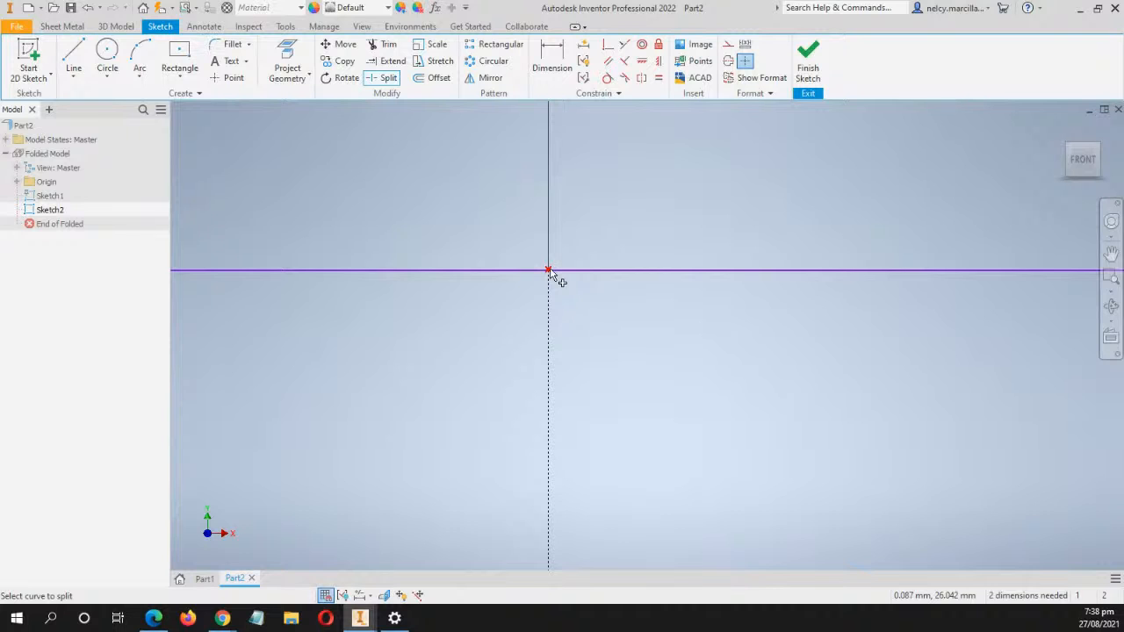
scroll(627, 304, "up", 6)
middle_click_drag(714, 338, 701, 284)
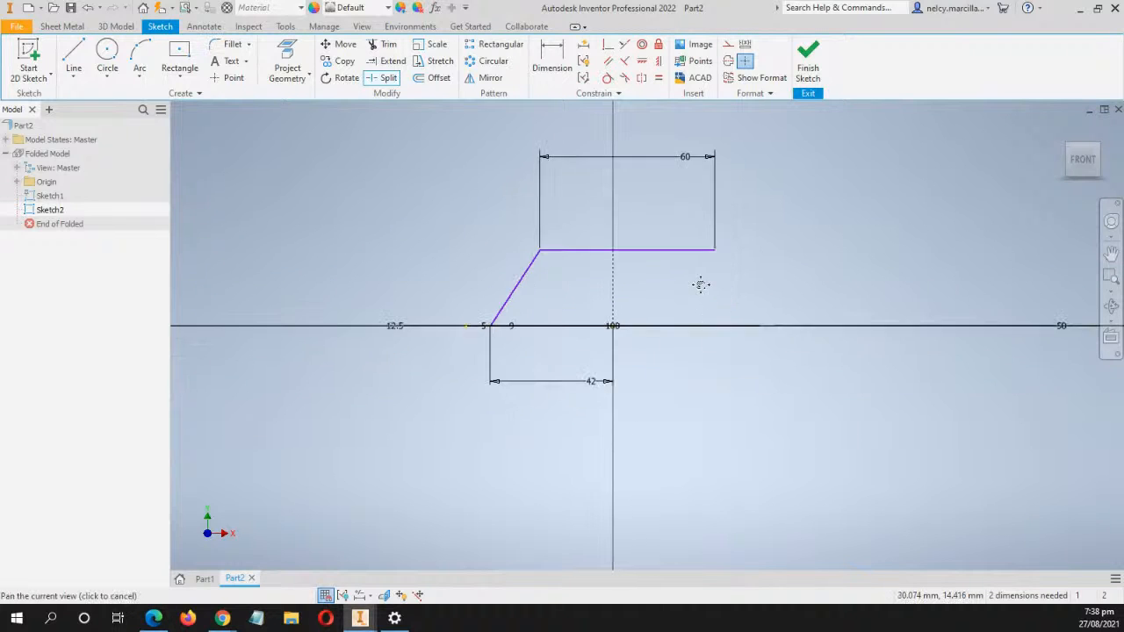
scroll(701, 284, "down", 4)
scroll(705, 293, "up", 1)
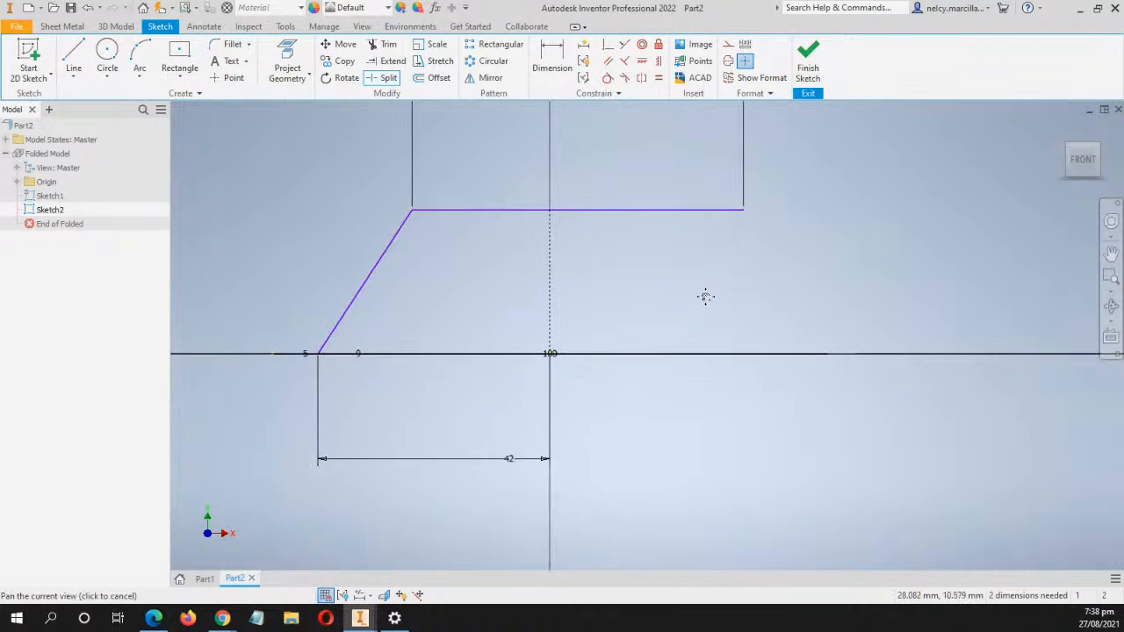
Make the two endpoints of the upper horizontal line symmetric about the vertical construction line
left_click(640, 81)
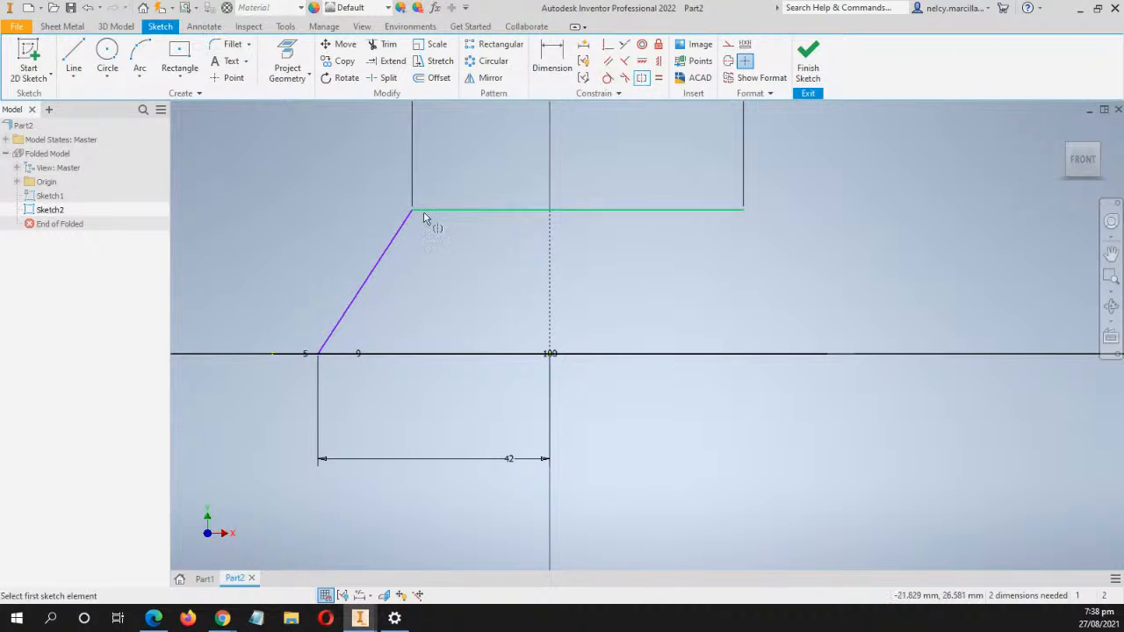
left_click(415, 209)
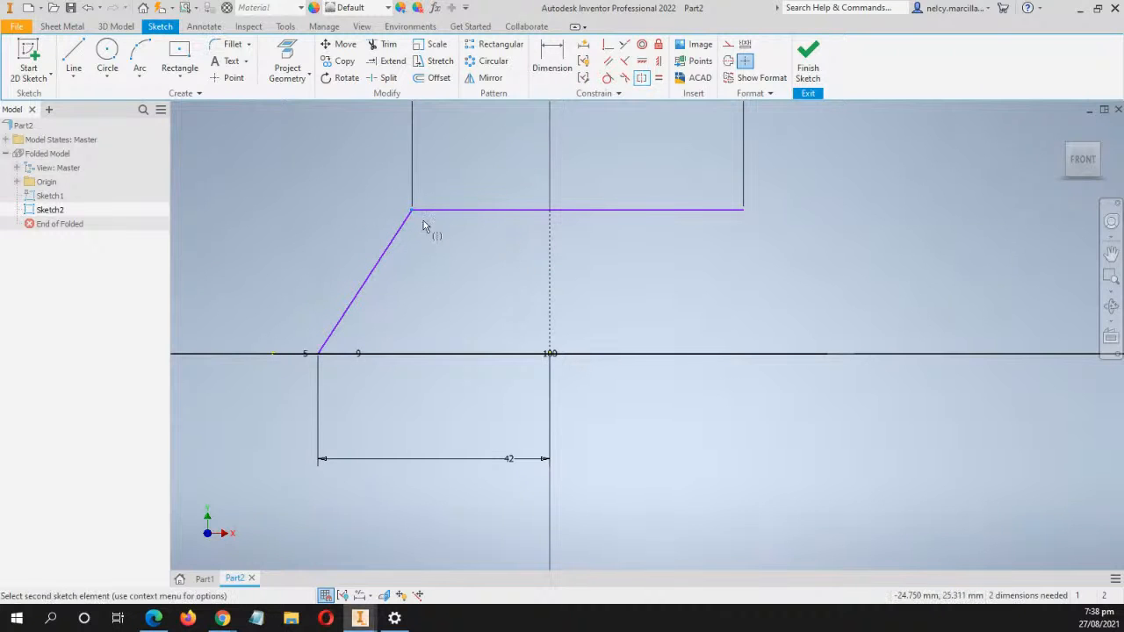
left_click(744, 211)
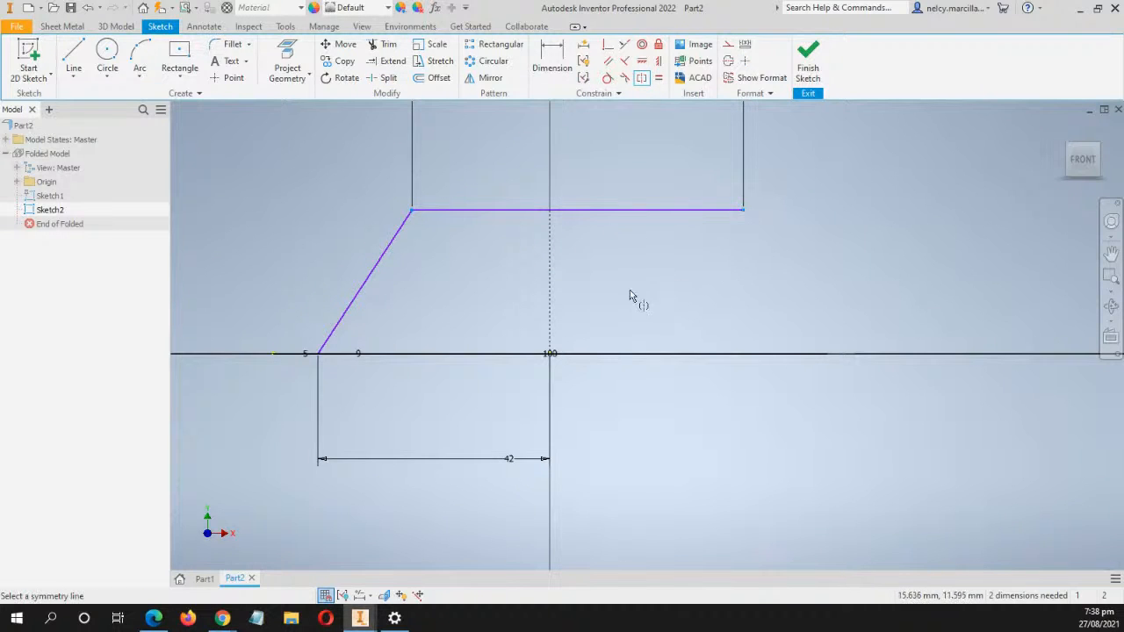
left_click(551, 287)
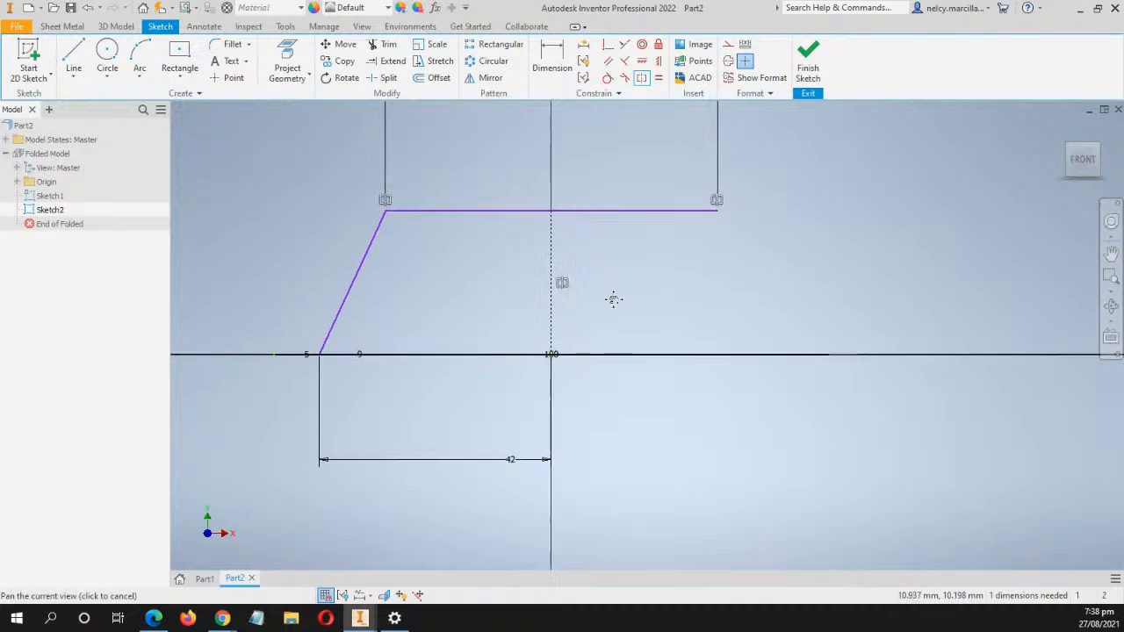
middle_click_drag(612, 299, 685, 281)
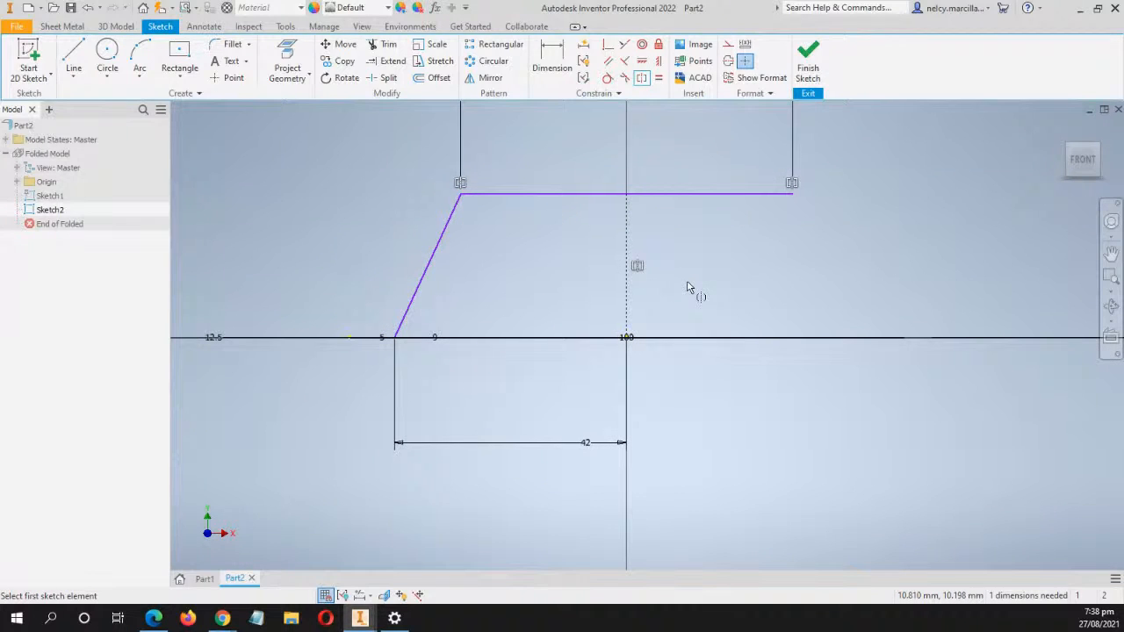
Dimension the vertical distance from the origin to the upper horizontal line as 32 mm
key("d")
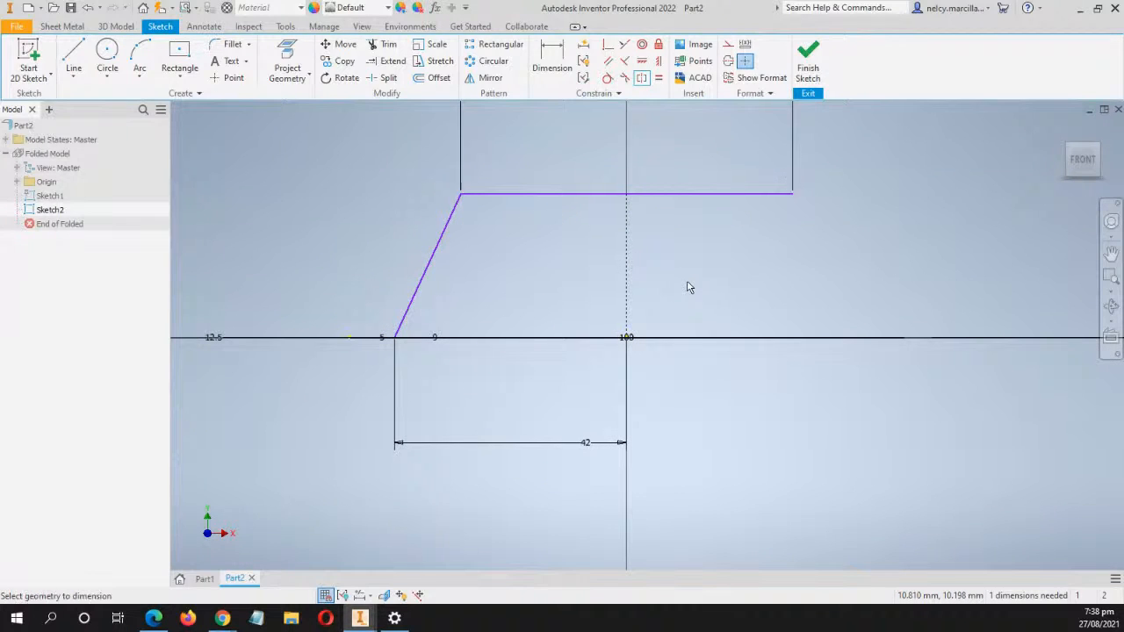
left_click(600, 193)
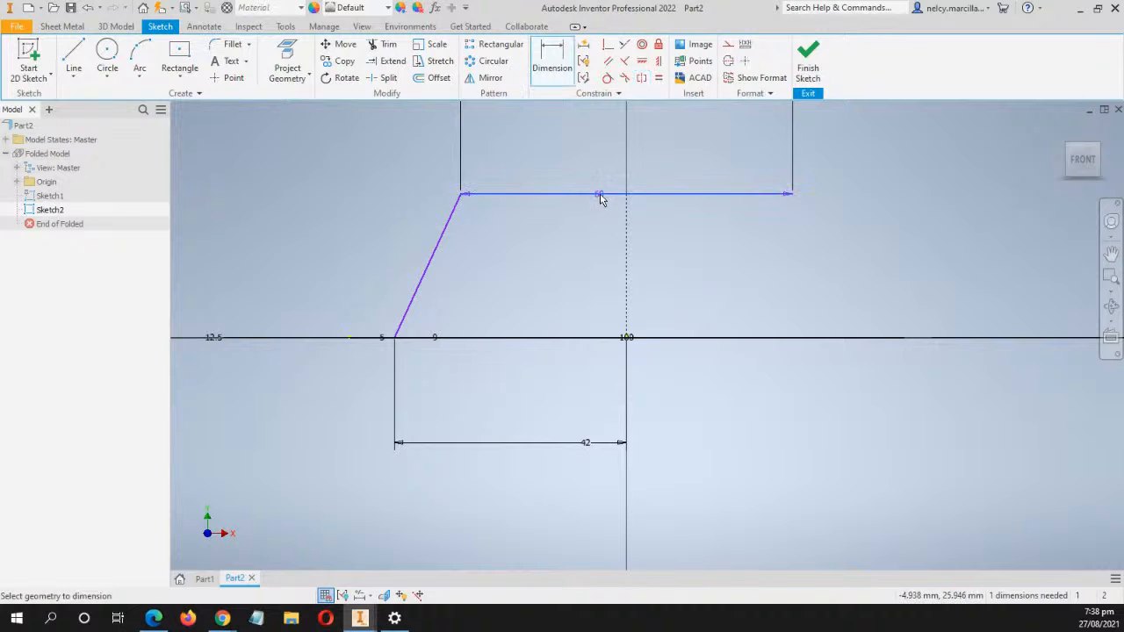
left_click(626, 338)
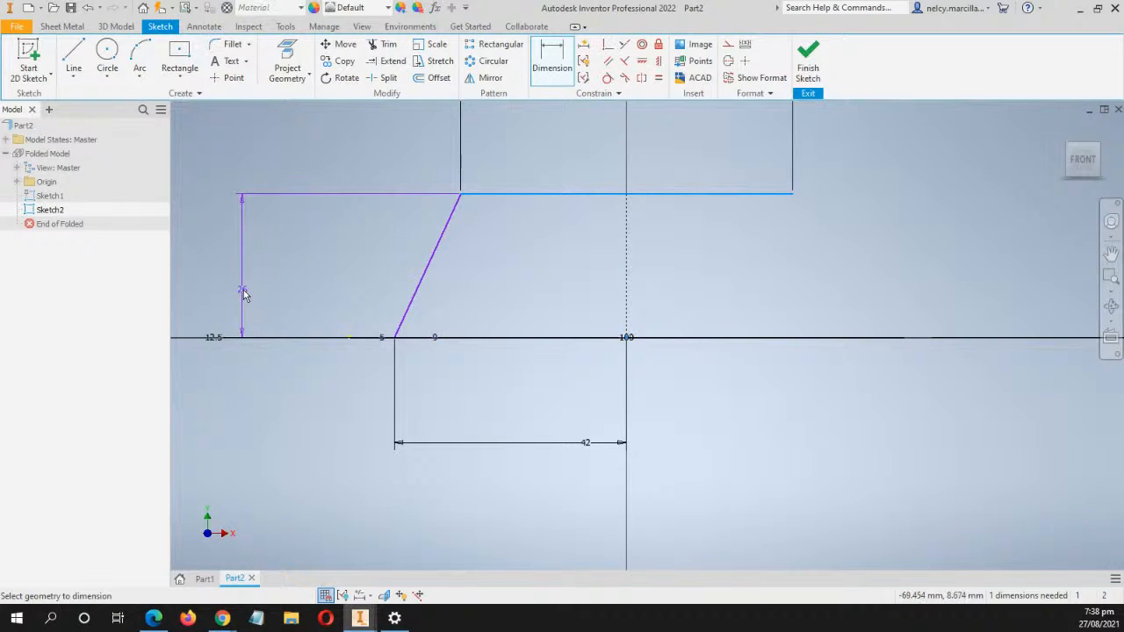
left_click(242, 290)
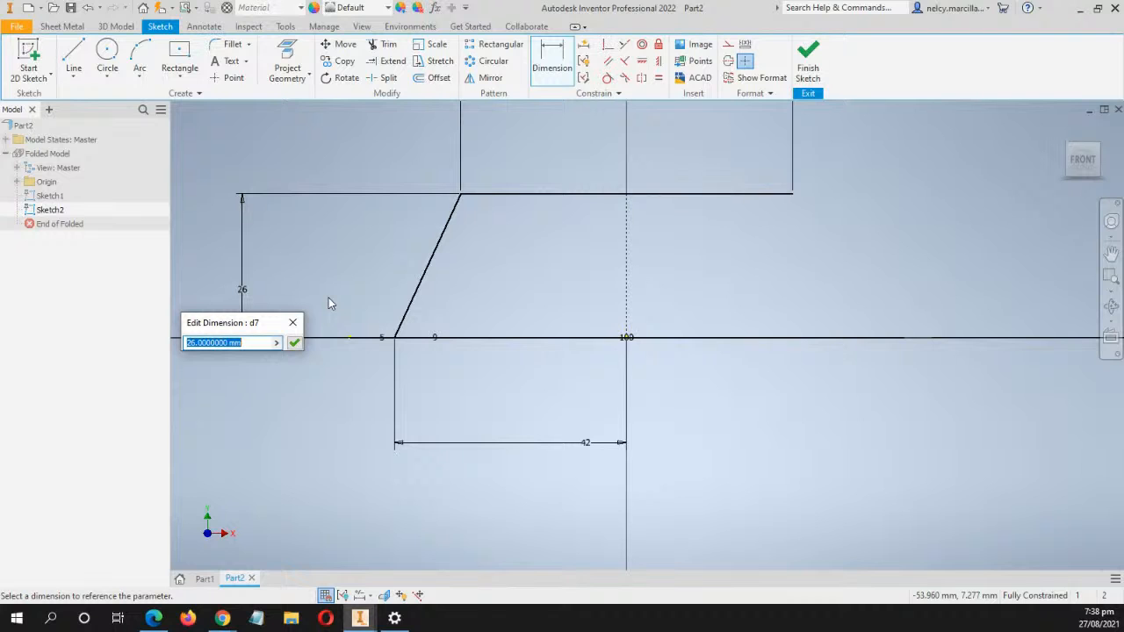
type("32")
key("Return")
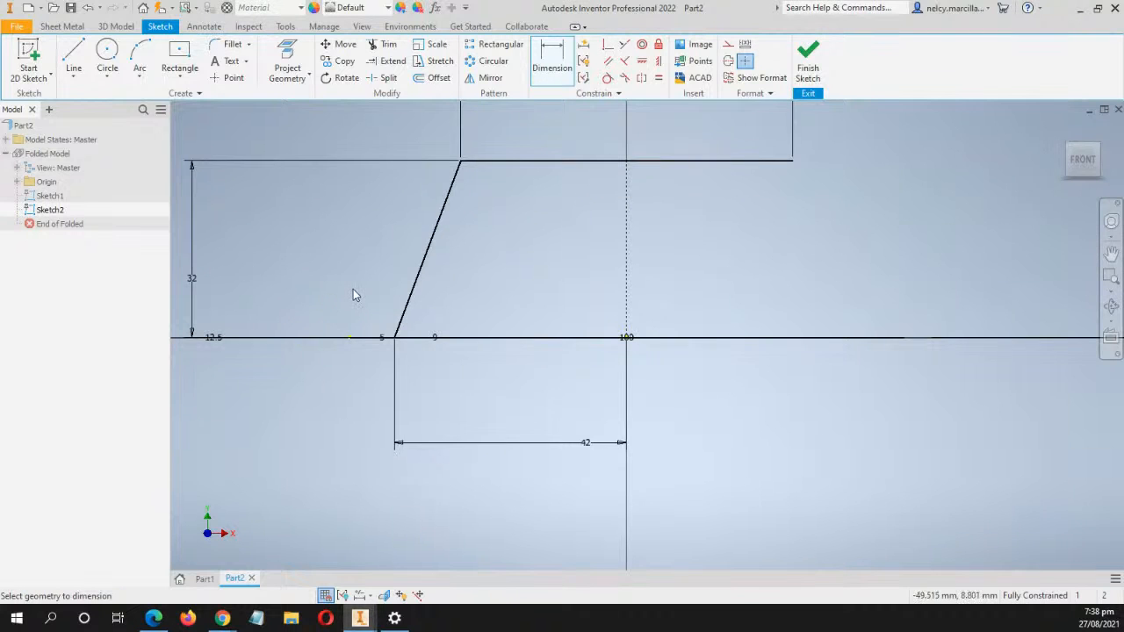
scroll(556, 326, "up", 3)
middle_click_drag(555, 299, 570, 303, "shift")
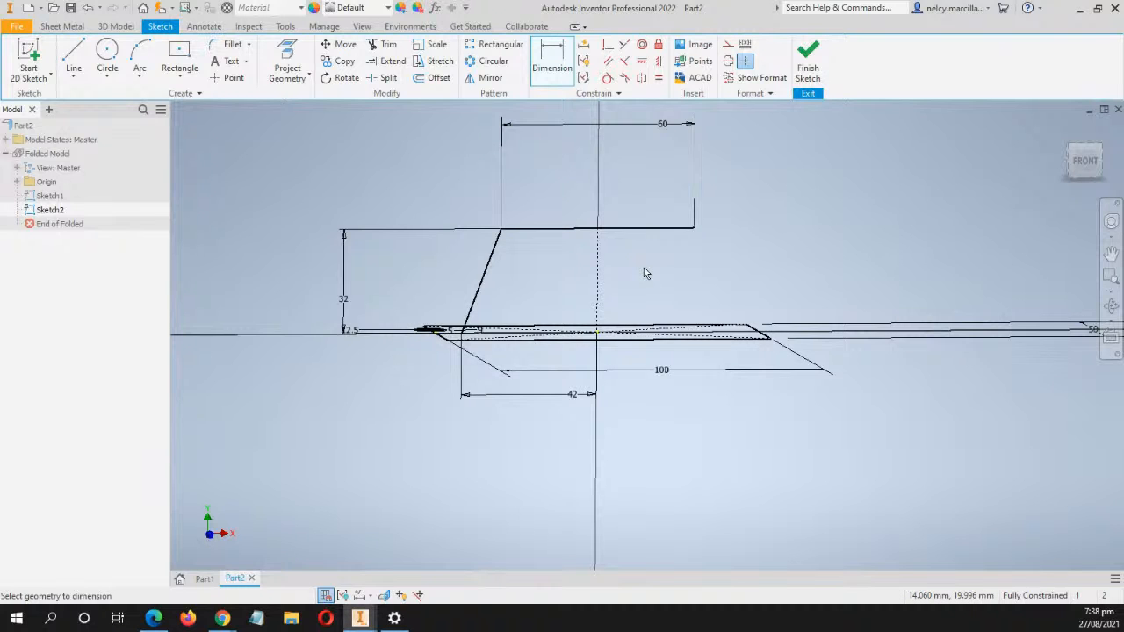
key("Escape")
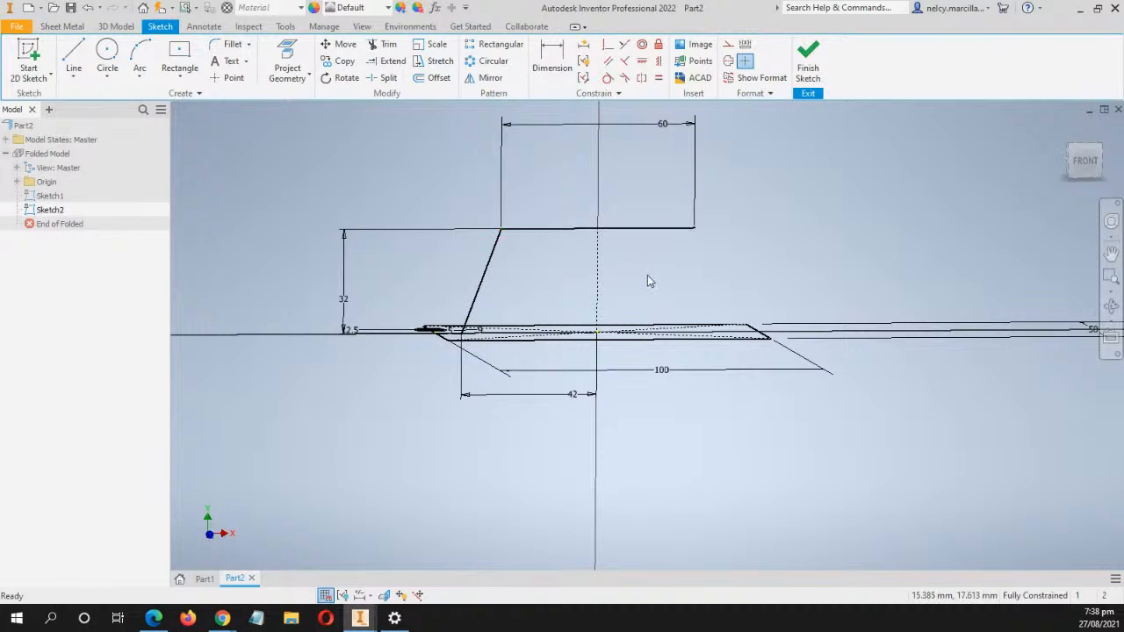
Split the upper horizontal line where it meets the vertical construction line
mouse_move(652, 288)
middle_mouse_down("shift")
mouse_move(637, 279)
mouse_move(647, 287)
middle_mouse_up("shift")
left_click(1083, 164)
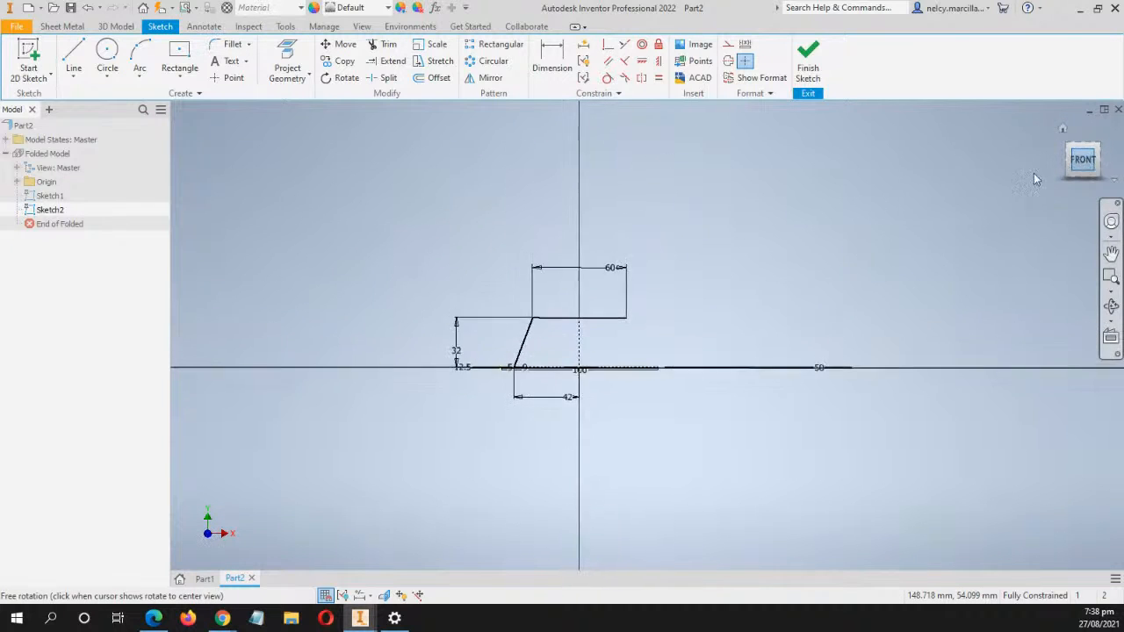
scroll(648, 318, "down", 5)
scroll(581, 356, "up", 7)
middle_click_drag(592, 362, 739, 302)
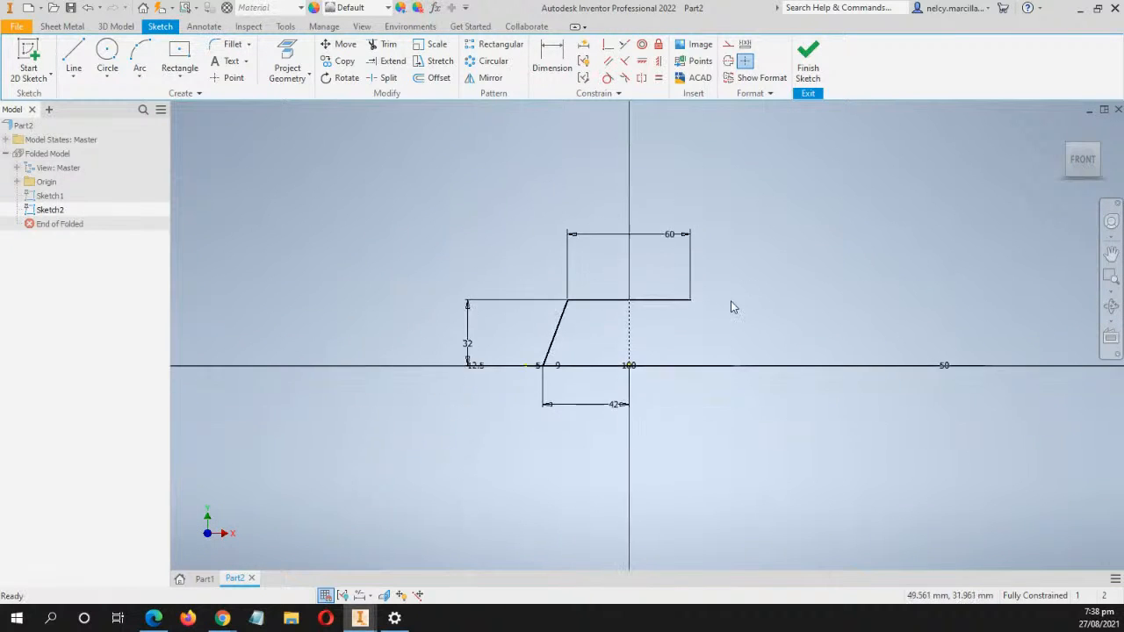
scroll(702, 322, "down", 3)
mouse_move(654, 333)
middle_mouse_down()
mouse_move(640, 347)
mouse_move(640, 277)
middle_mouse_up()
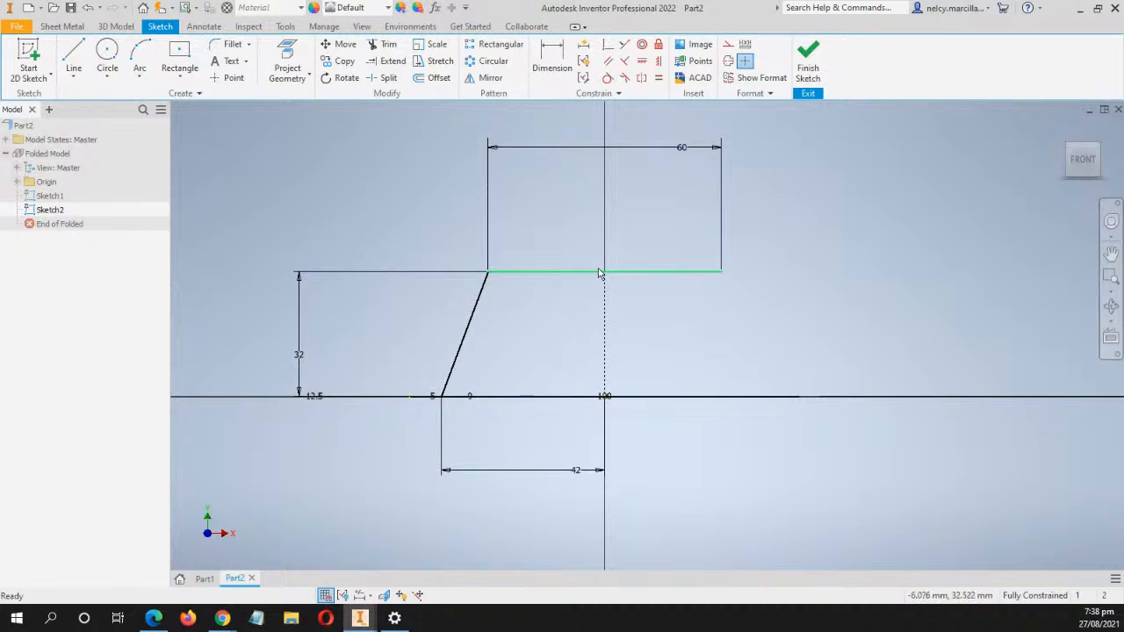
left_click(387, 78)
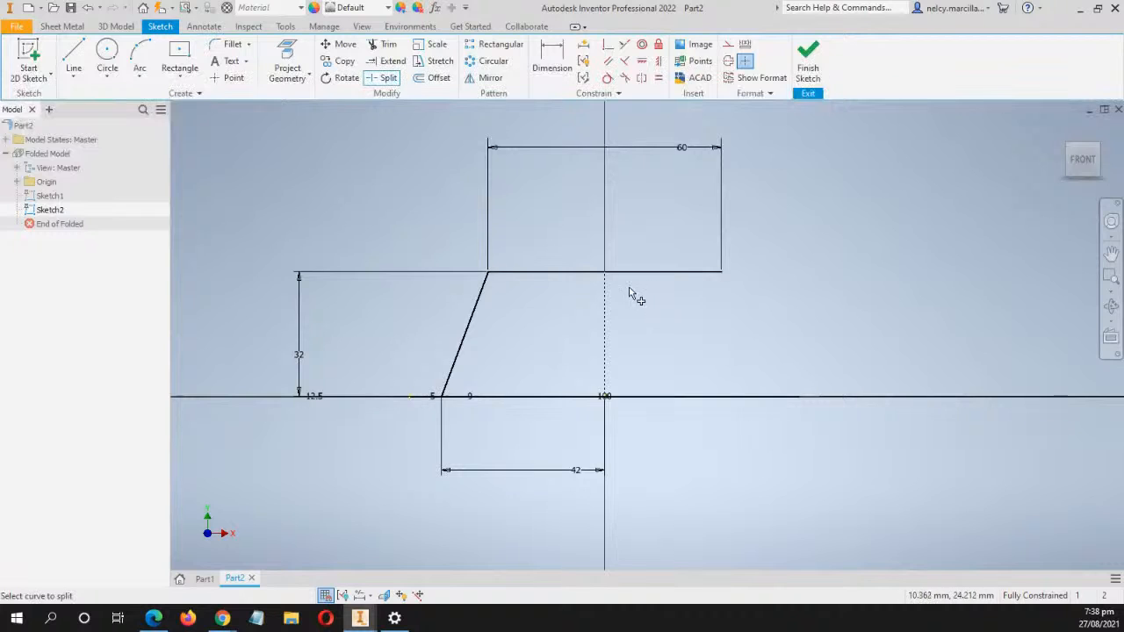
left_click(605, 273)
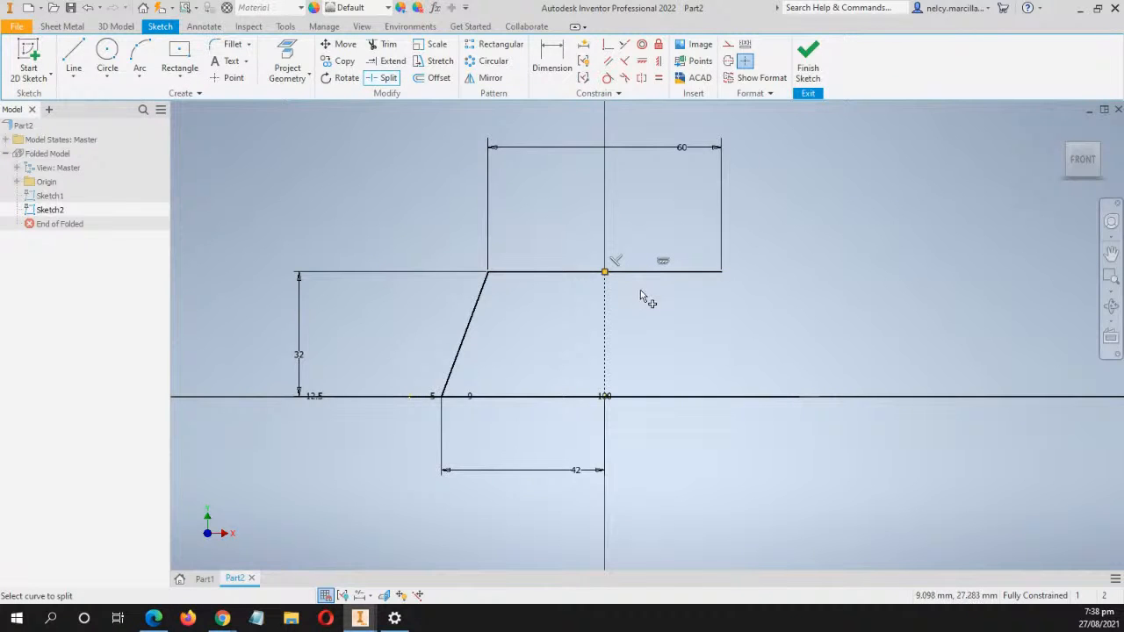
Convert the segment of the upper horizontal line beyond the vertical construction line to construction geometry and finish the sketch
key("Escape")
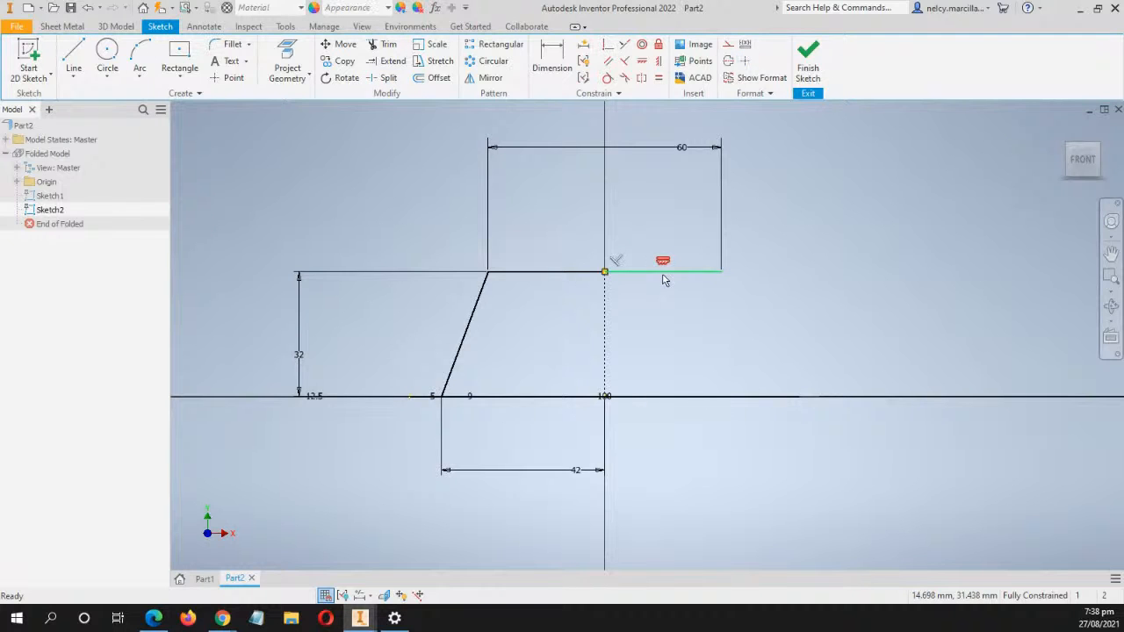
right_click(665, 280)
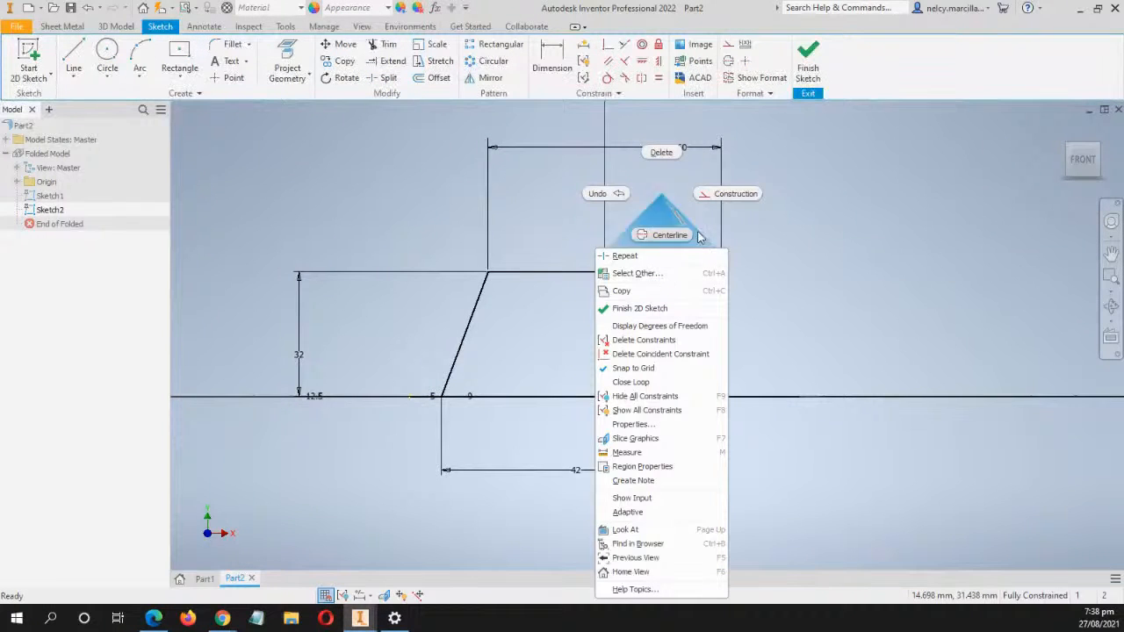
left_click(724, 196)
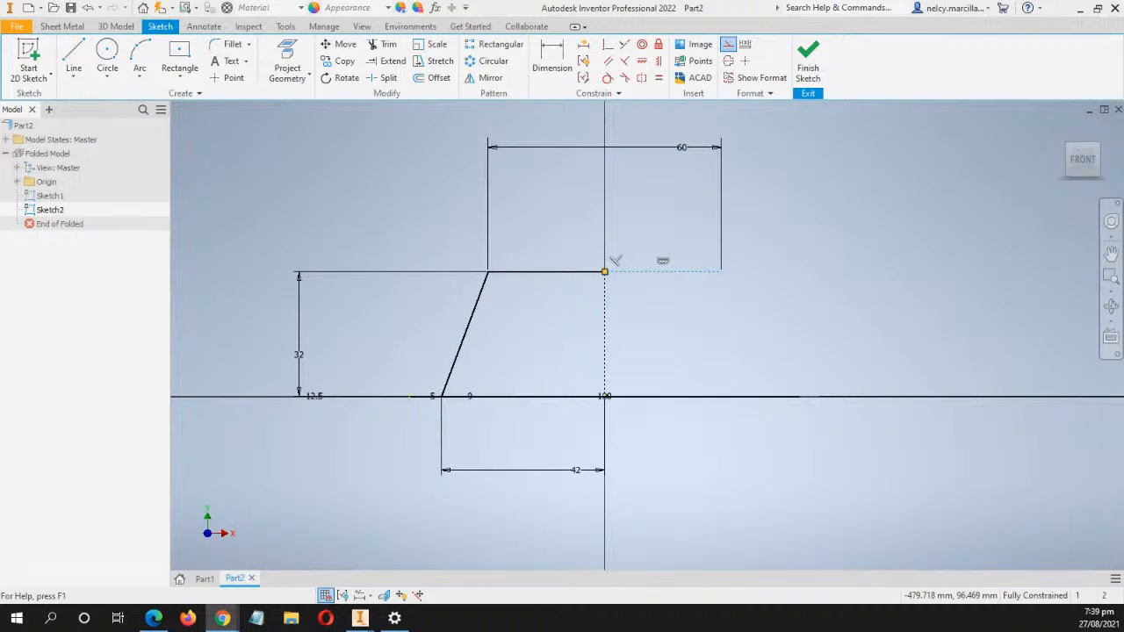
left_click(814, 60)
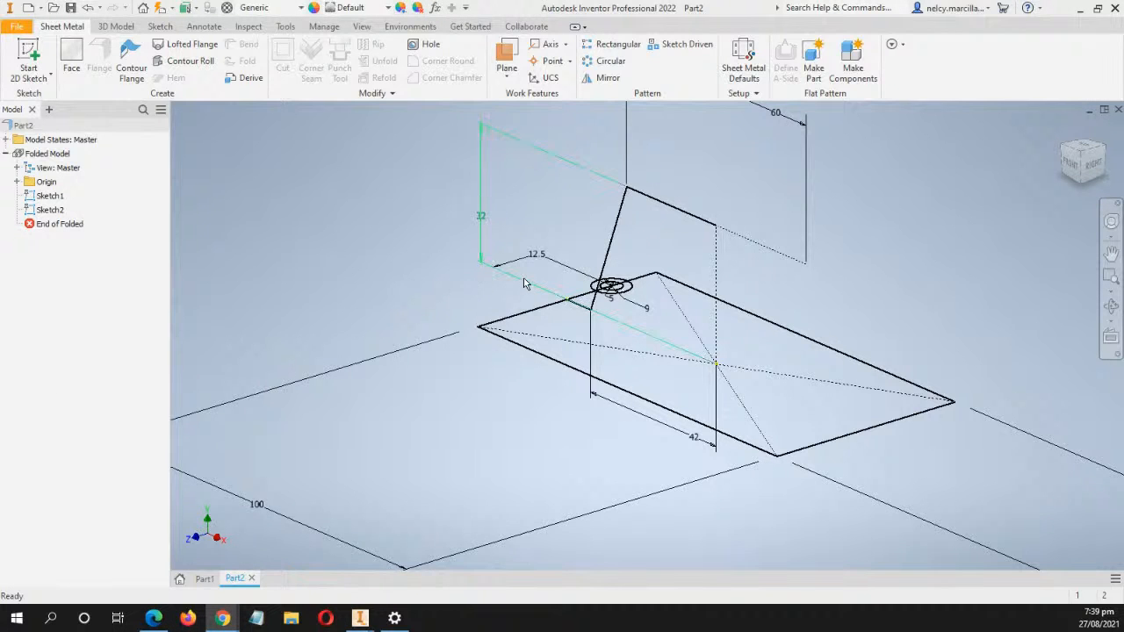
Create a 25 mm wide contour flange from the bent open profile, flipping both the thickness offset and the width direction
mouse_move(524, 284)
middle_mouse_down("shift")
mouse_move(469, 291)
mouse_move(392, 331)
mouse_move(397, 471)
mouse_move(431, 469)
mouse_move(427, 477)
middle_mouse_up("shift")
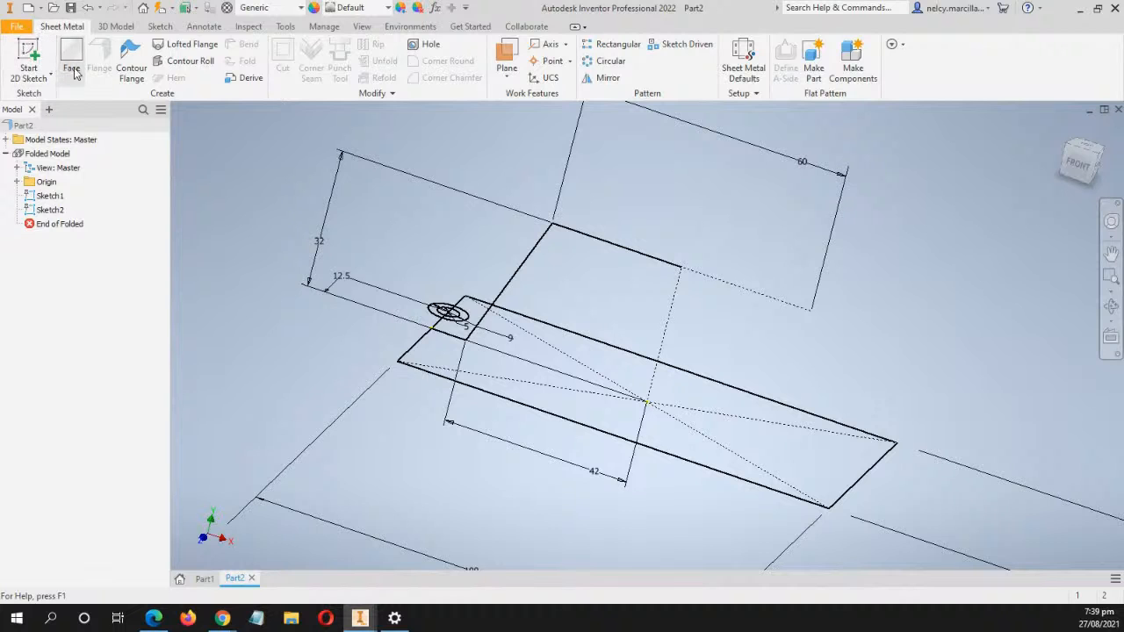
left_click(138, 55)
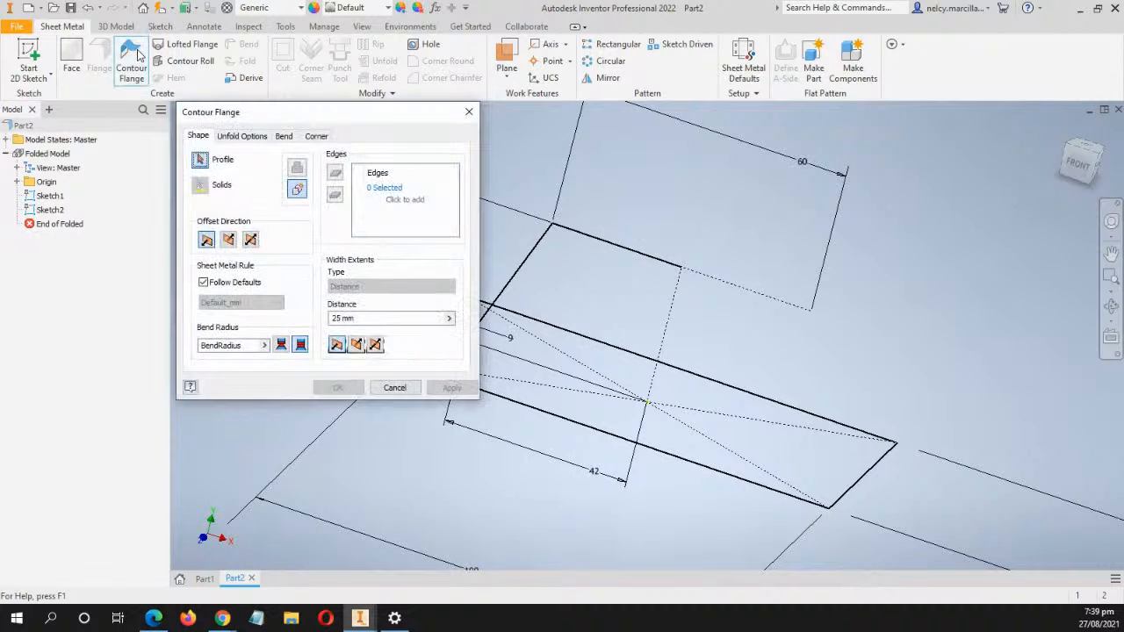
left_click_drag(314, 115, 230, 74)
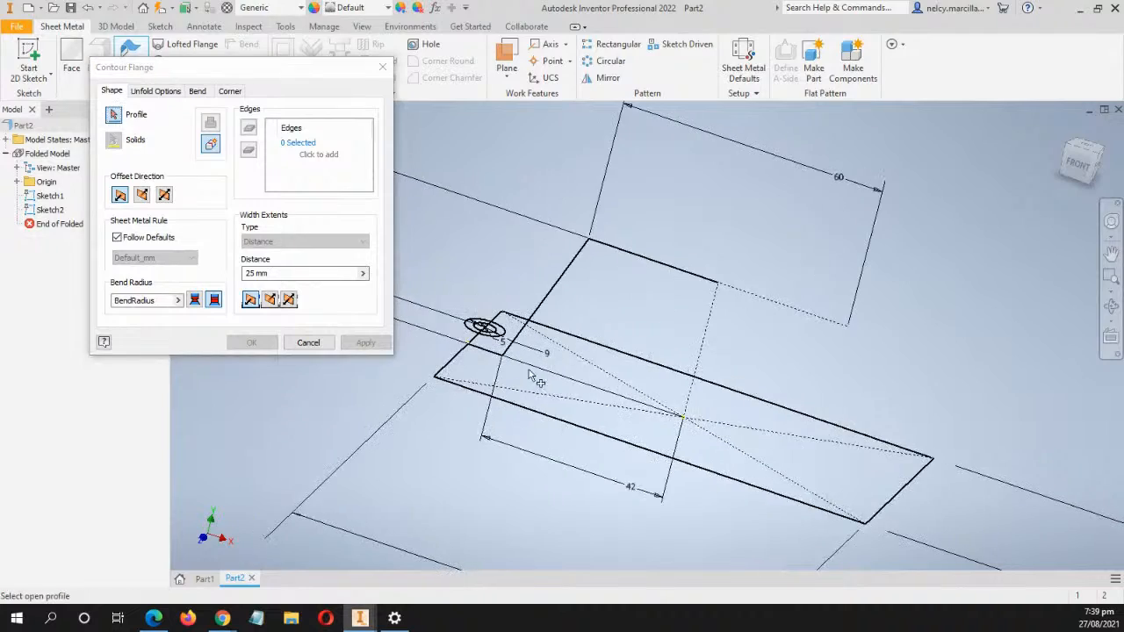
middle_click_drag(585, 377, 600, 321, "shift")
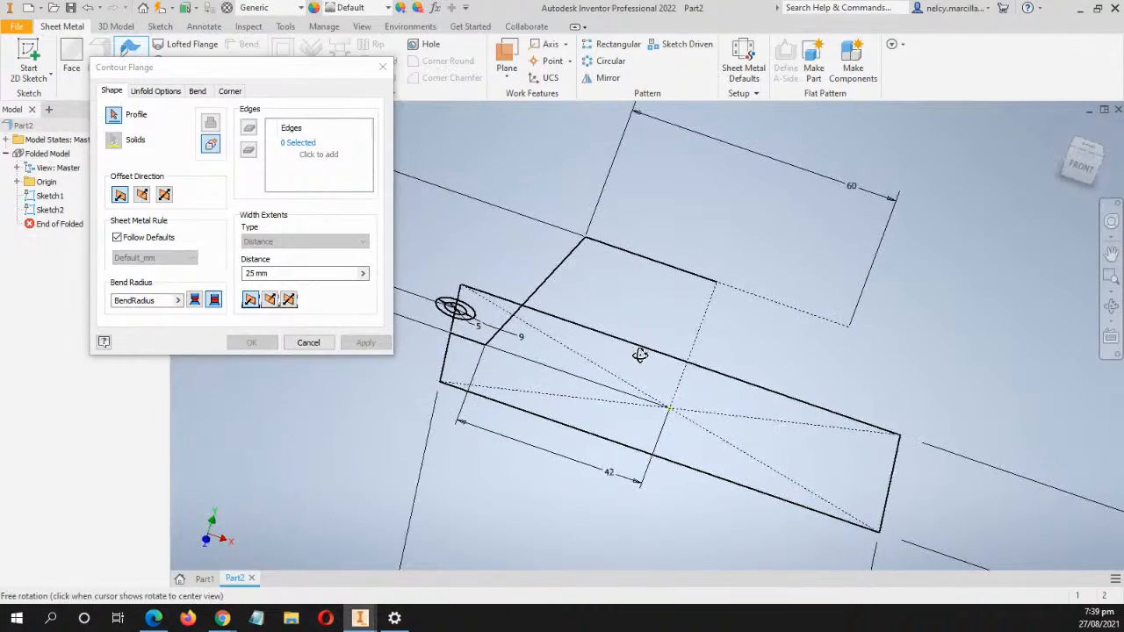
left_click(556, 288)
mouse_move(614, 409)
middle_mouse_down("shift")
mouse_move(647, 430)
mouse_move(605, 403)
middle_mouse_up("shift")
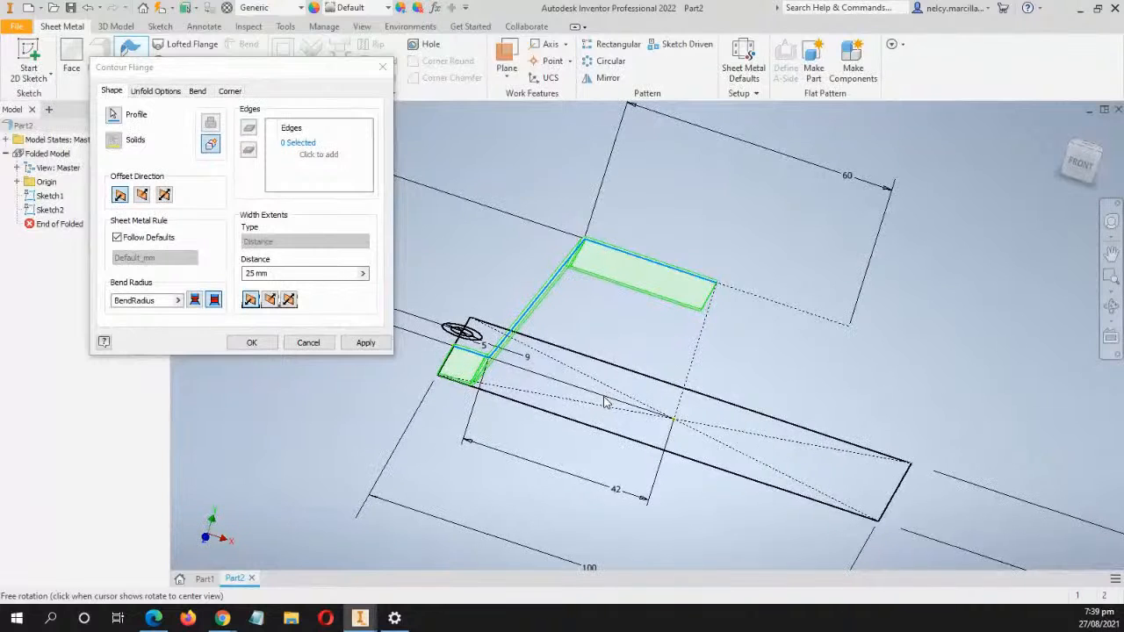
left_click(144, 197)
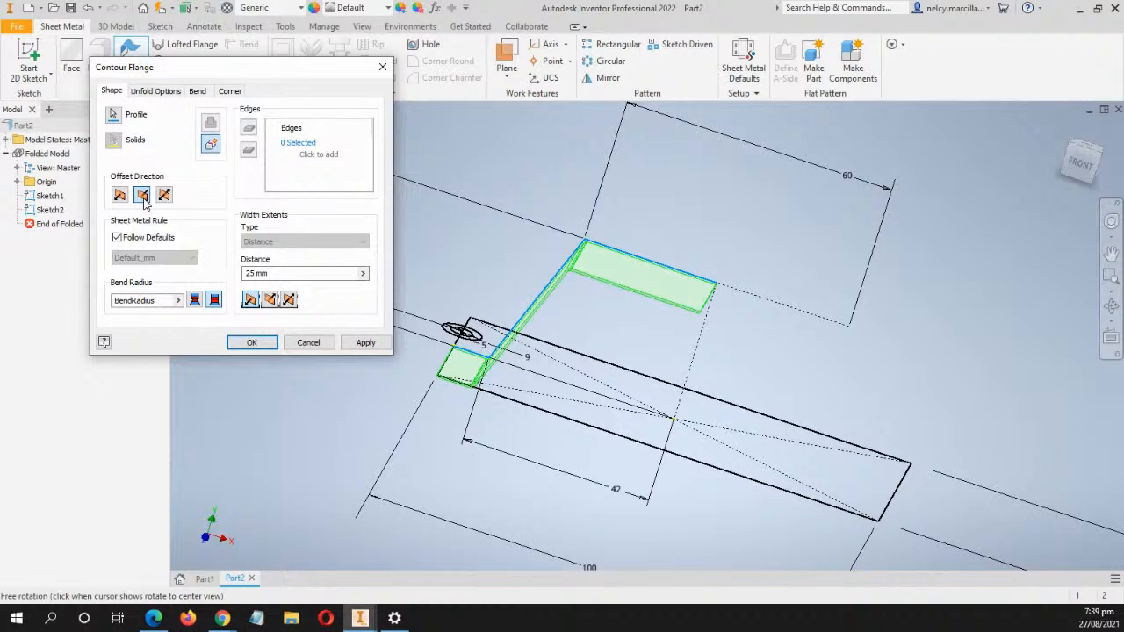
left_click(272, 301)
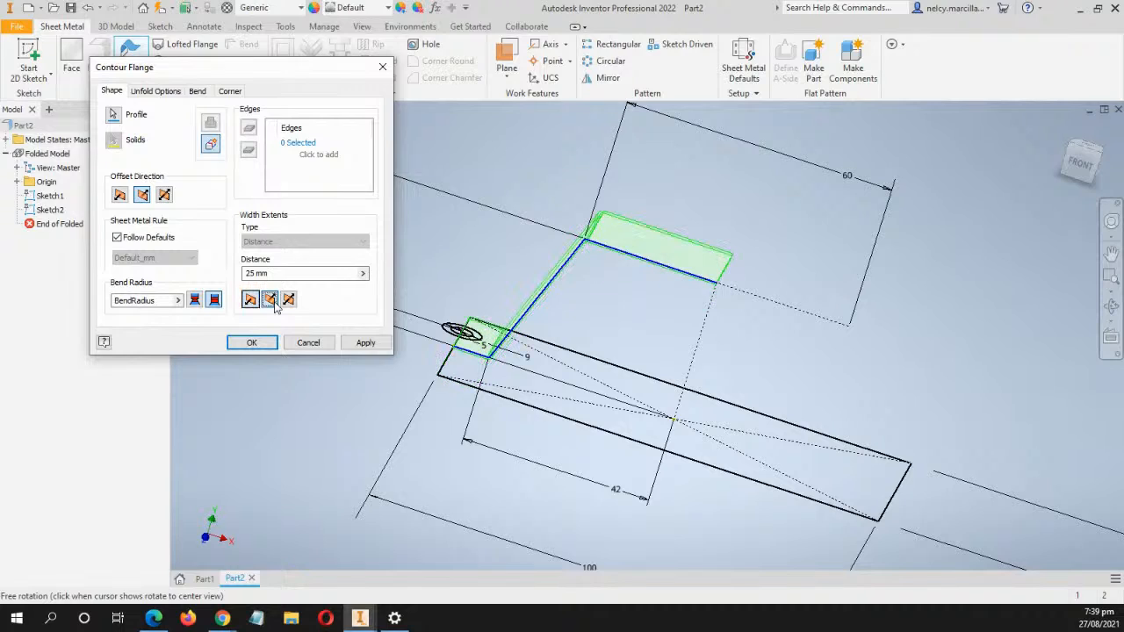
mouse_move(457, 441)
middle_mouse_down("shift")
mouse_move(493, 496)
mouse_move(464, 459)
middle_mouse_up("shift")
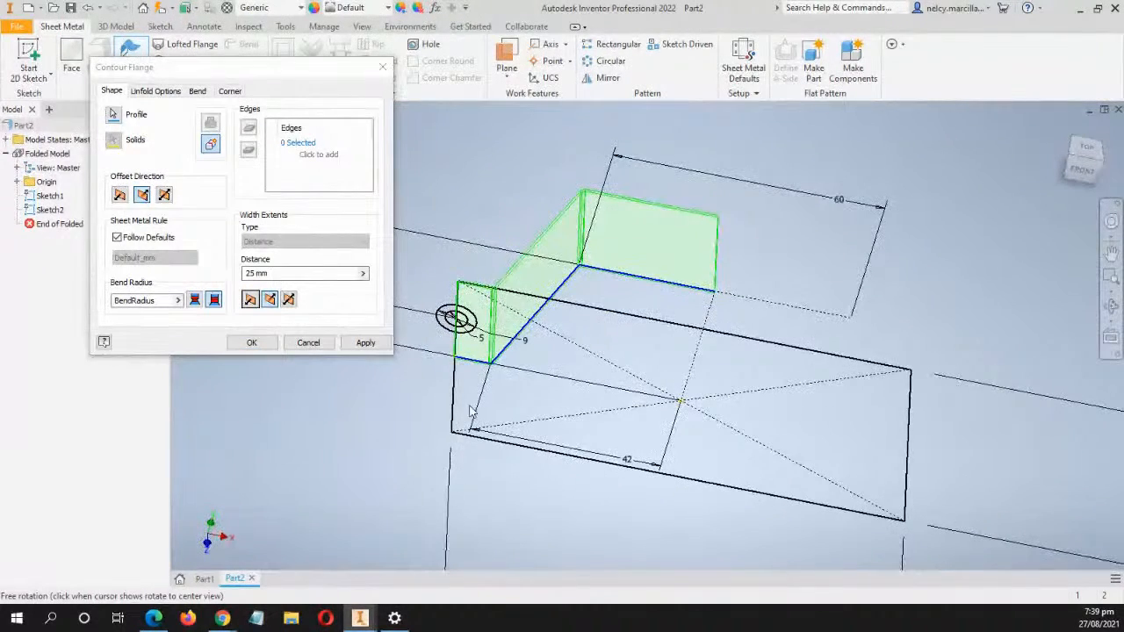
left_click(250, 343)
Add a sheet metal face from the ring between the 5 mm and 9 mm circles on the lower flange's end edge
scroll(585, 377, "up", 3)
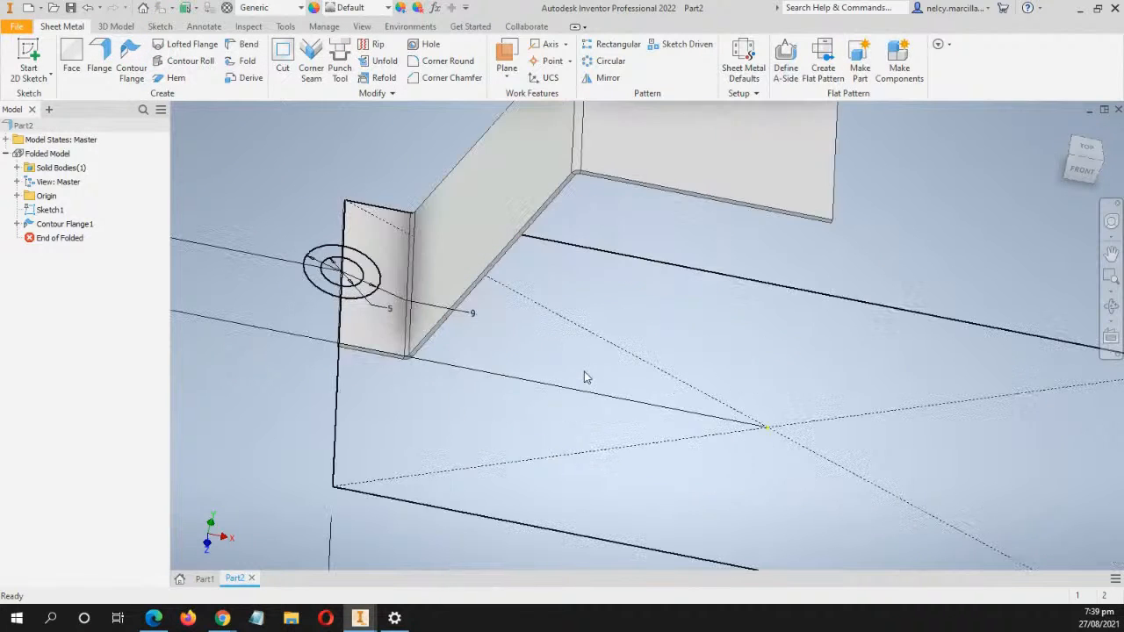
middle_click_drag(566, 358, 689, 355)
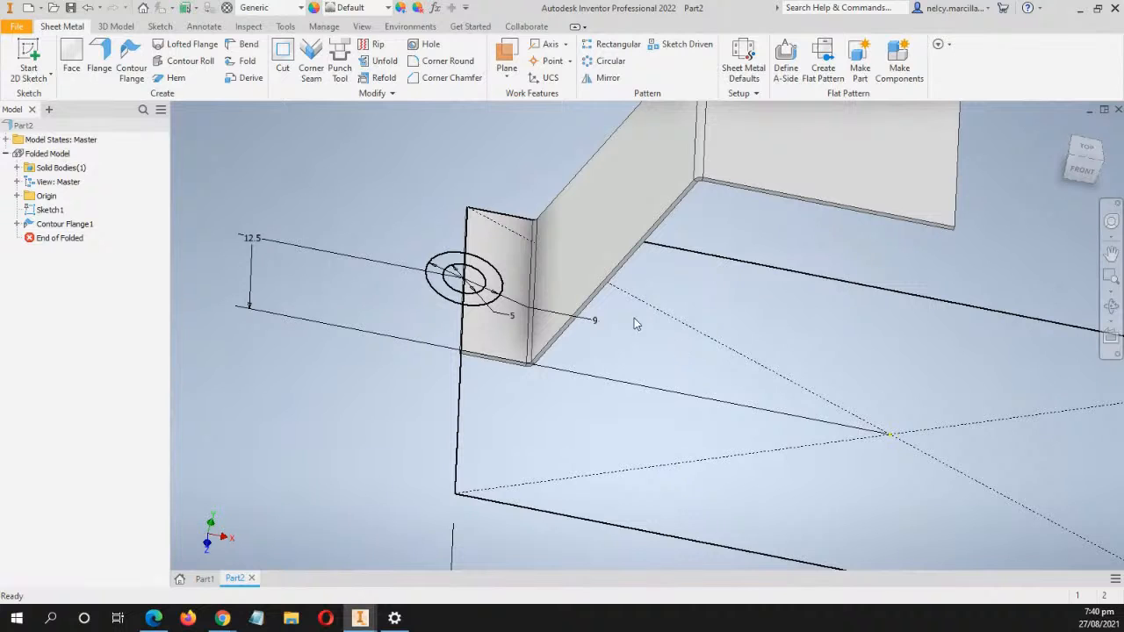
left_click(71, 59)
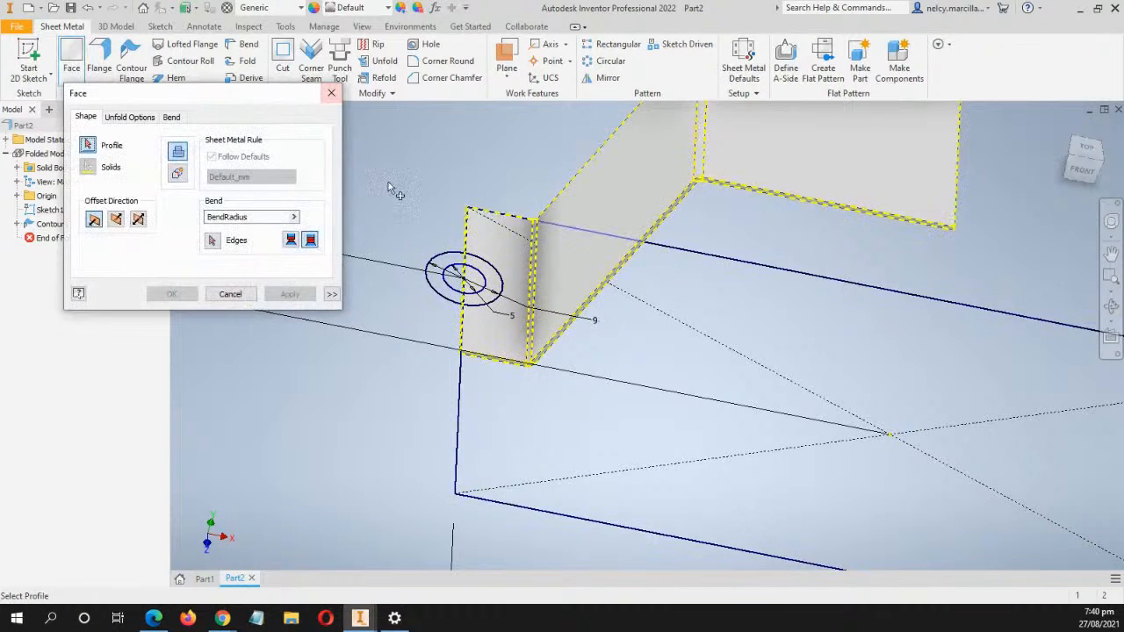
left_click(445, 279)
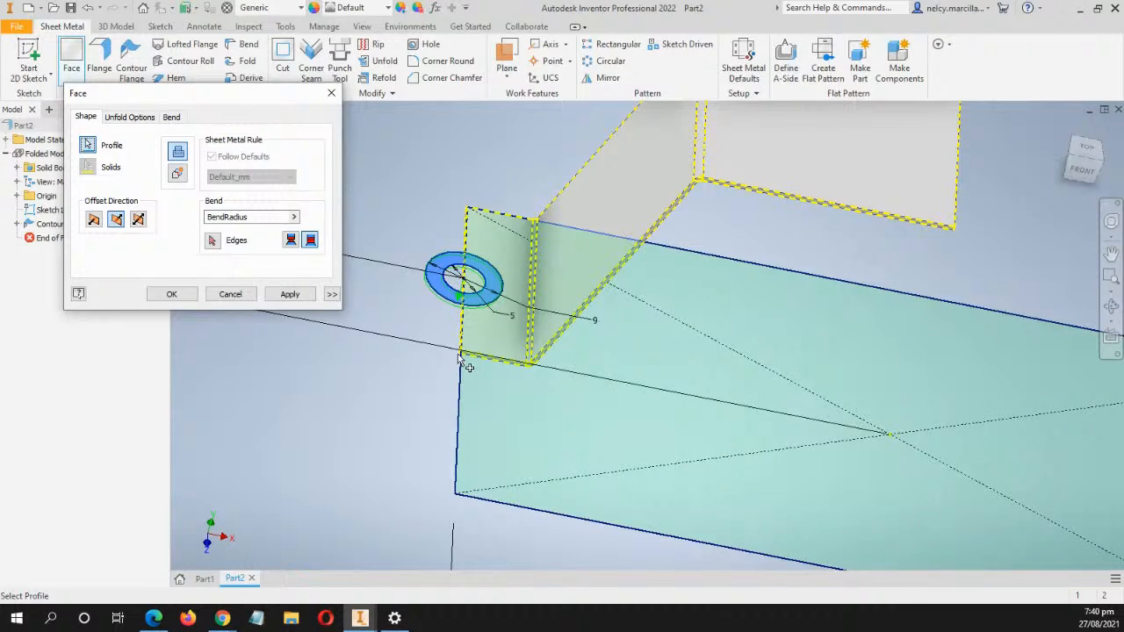
mouse_move(406, 384)
middle_mouse_down("shift")
mouse_move(477, 356)
mouse_move(422, 386)
middle_mouse_up("shift")
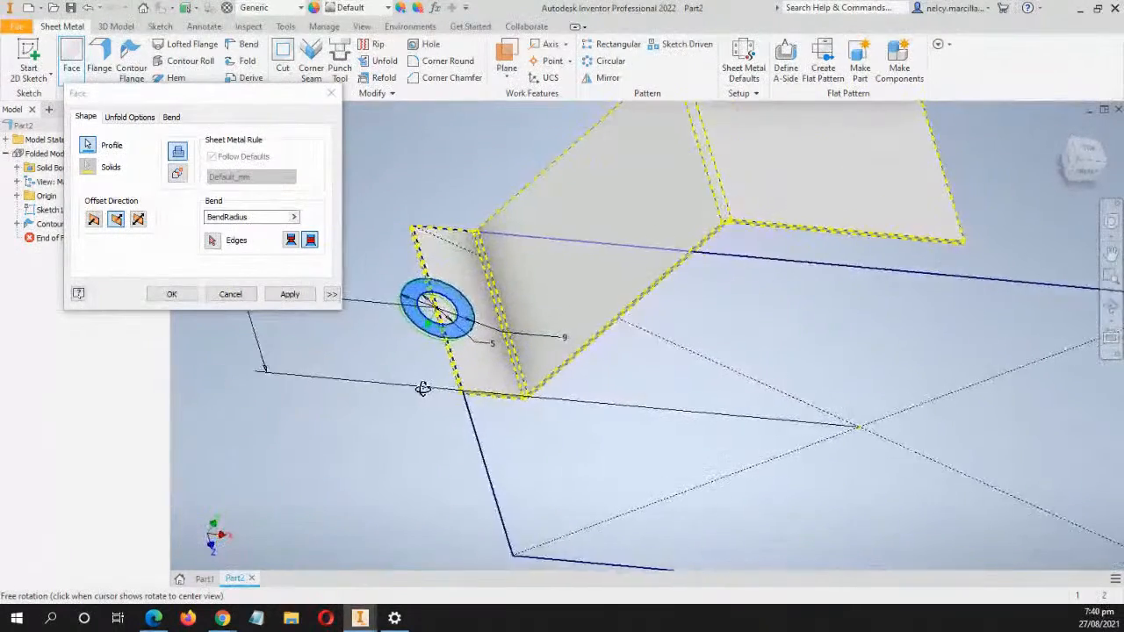
left_click(172, 296)
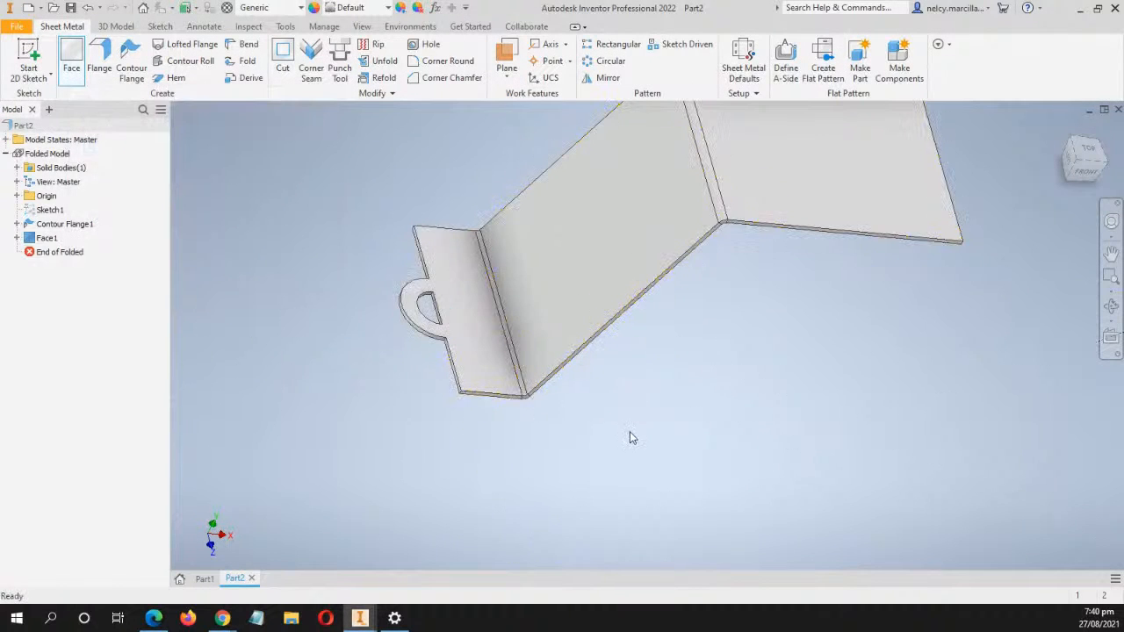
Make the base sketch, Sketch1, visible again
middle_click_drag(583, 383, 623, 335, "shift")
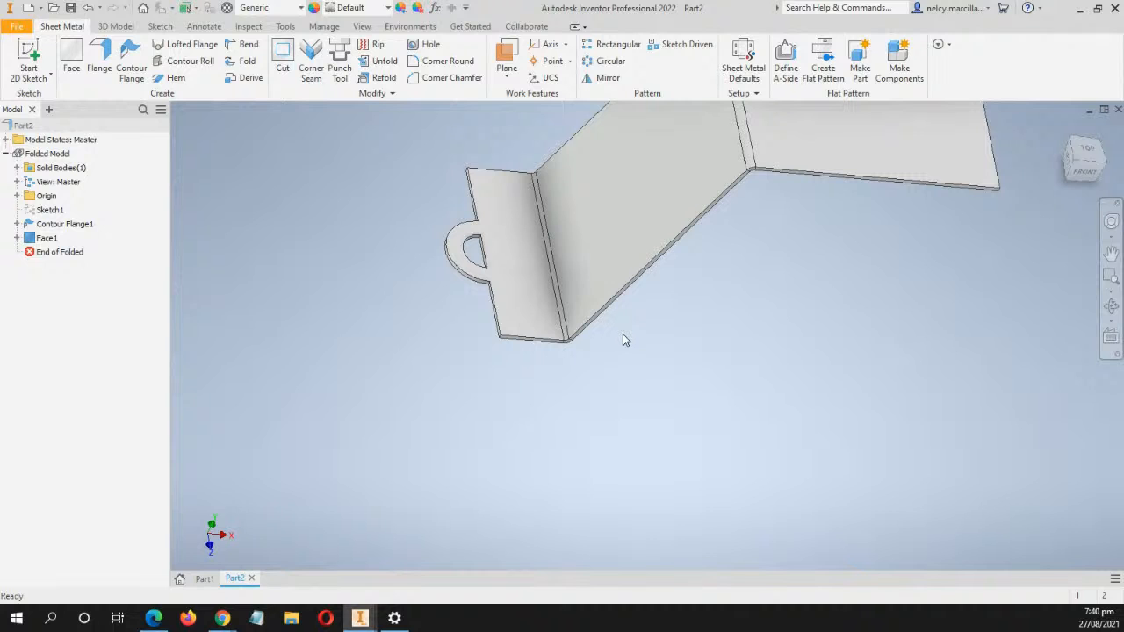
right_click(62, 213)
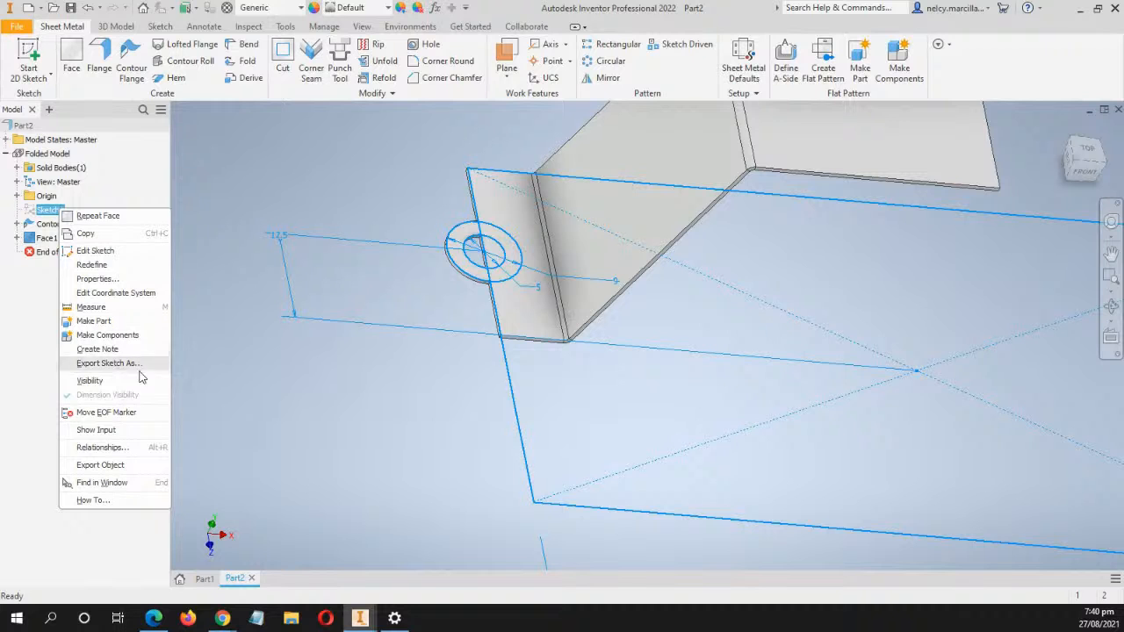
left_click(91, 382)
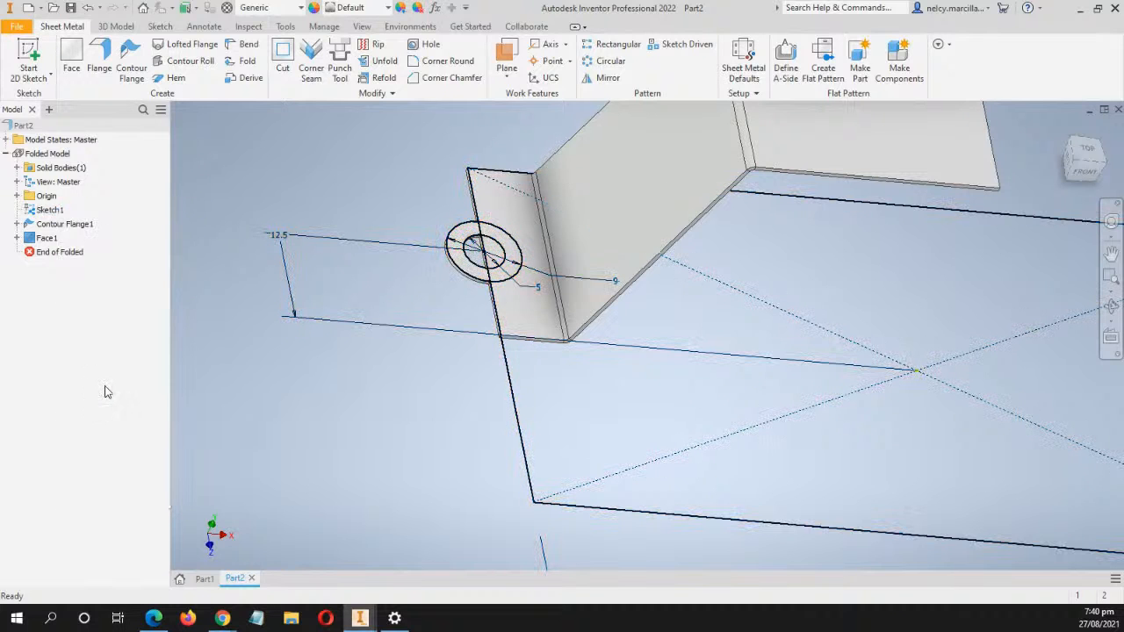
Extrude-cut the half of the 5 mm circle lying on the lower flange, 10 mm deep in the flipped direction, to complete the hole
middle_click_drag(418, 409, 466, 332, "shift")
middle_click_drag(544, 215, 505, 344)
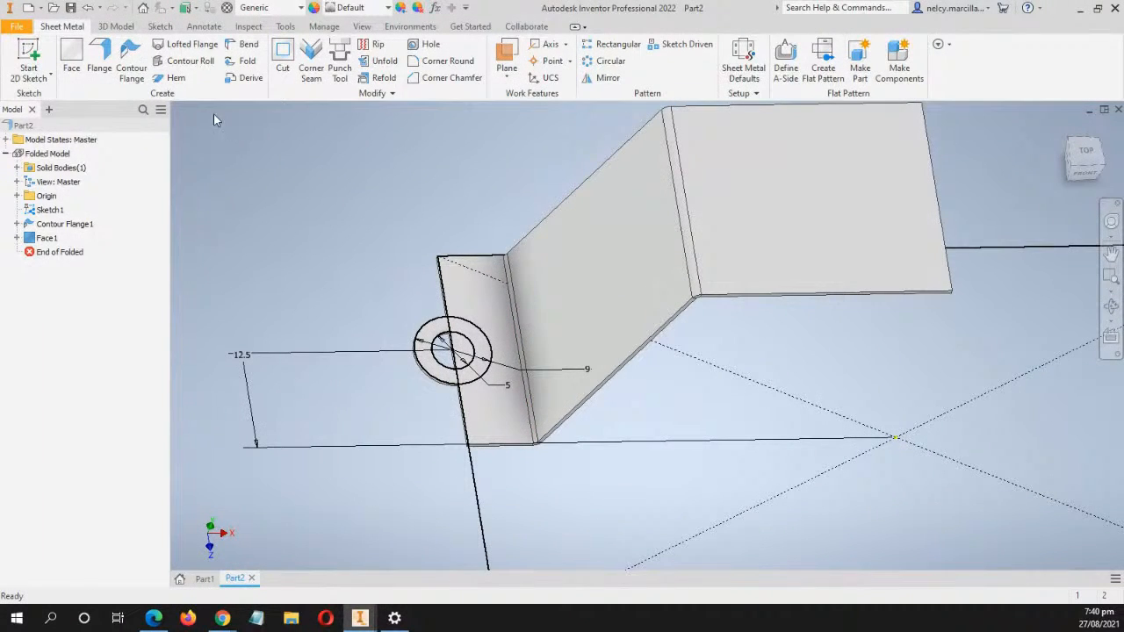
left_click(116, 27)
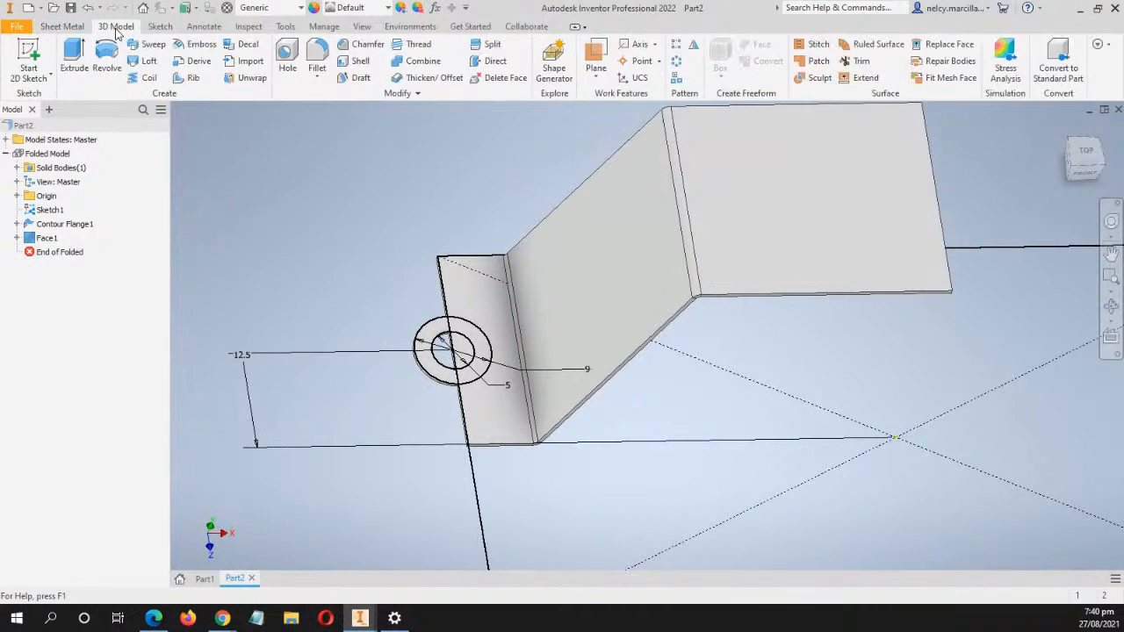
left_click(75, 58)
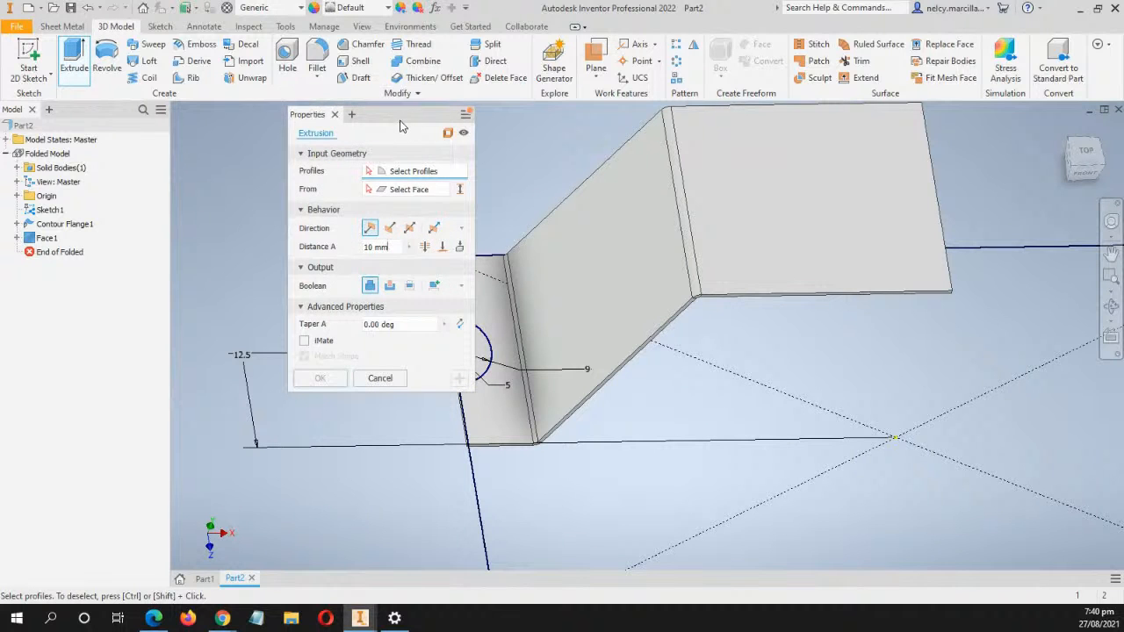
left_click_drag(400, 119, 273, 89)
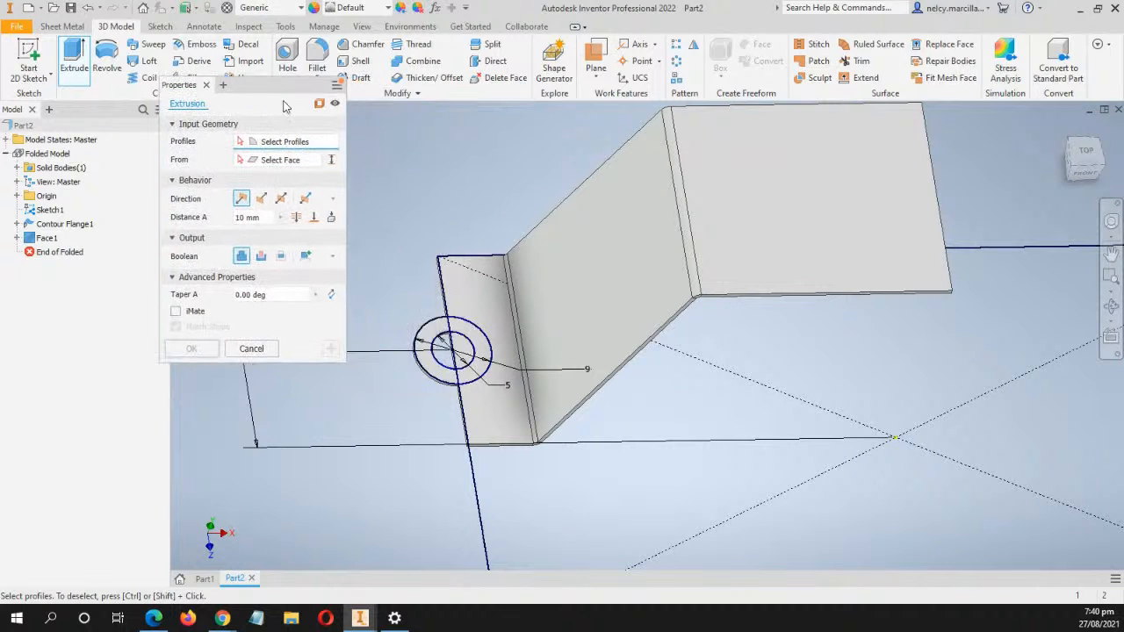
left_click(463, 353)
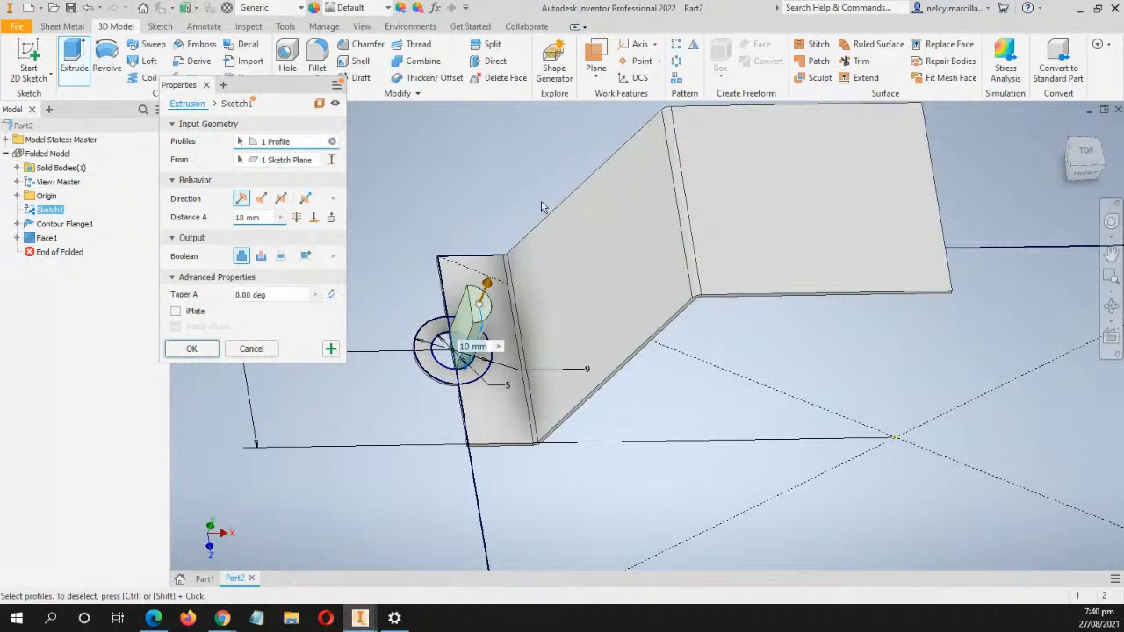
middle_click_drag(444, 204, 467, 158)
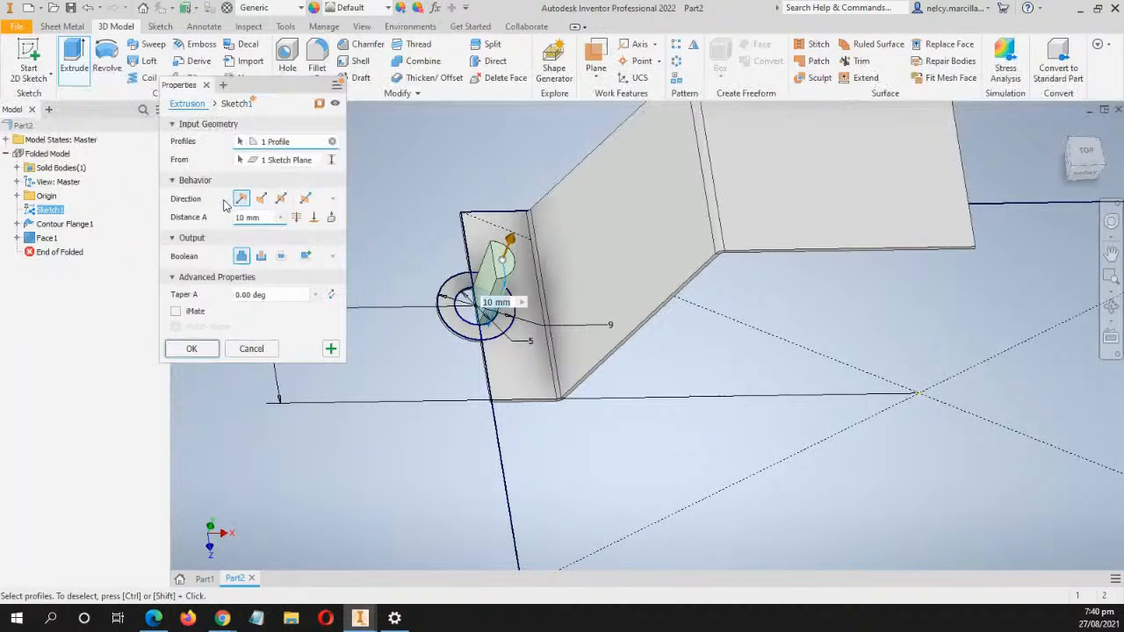
left_click(260, 201)
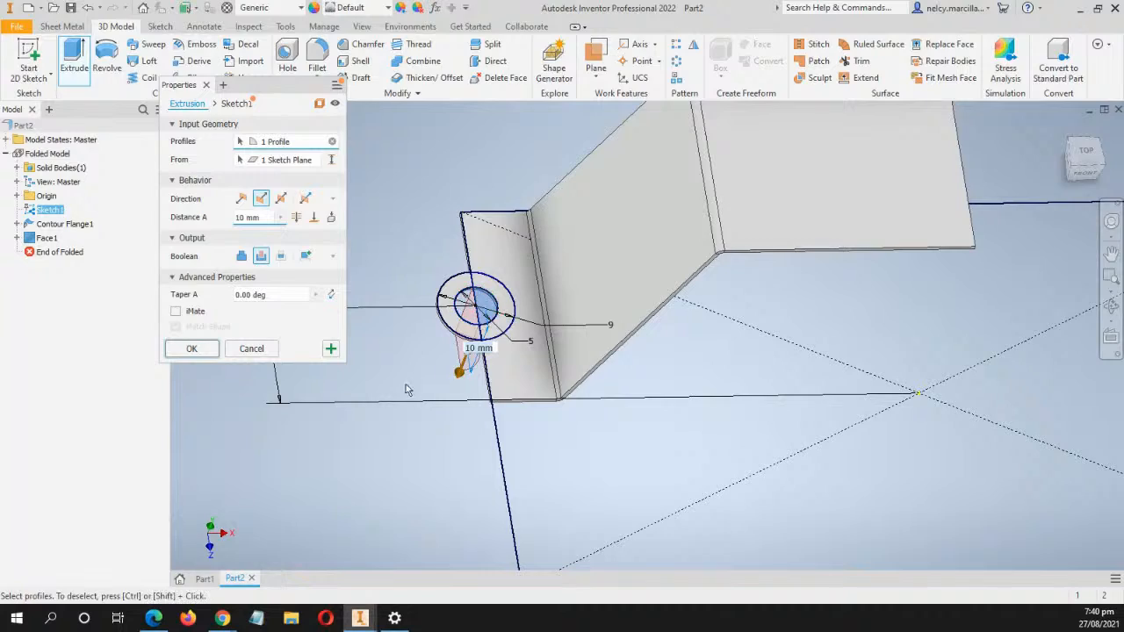
mouse_move(456, 386)
middle_mouse_down("shift")
mouse_move(439, 452)
mouse_move(492, 407)
mouse_move(488, 424)
mouse_move(514, 436)
mouse_move(454, 443)
middle_mouse_up("shift")
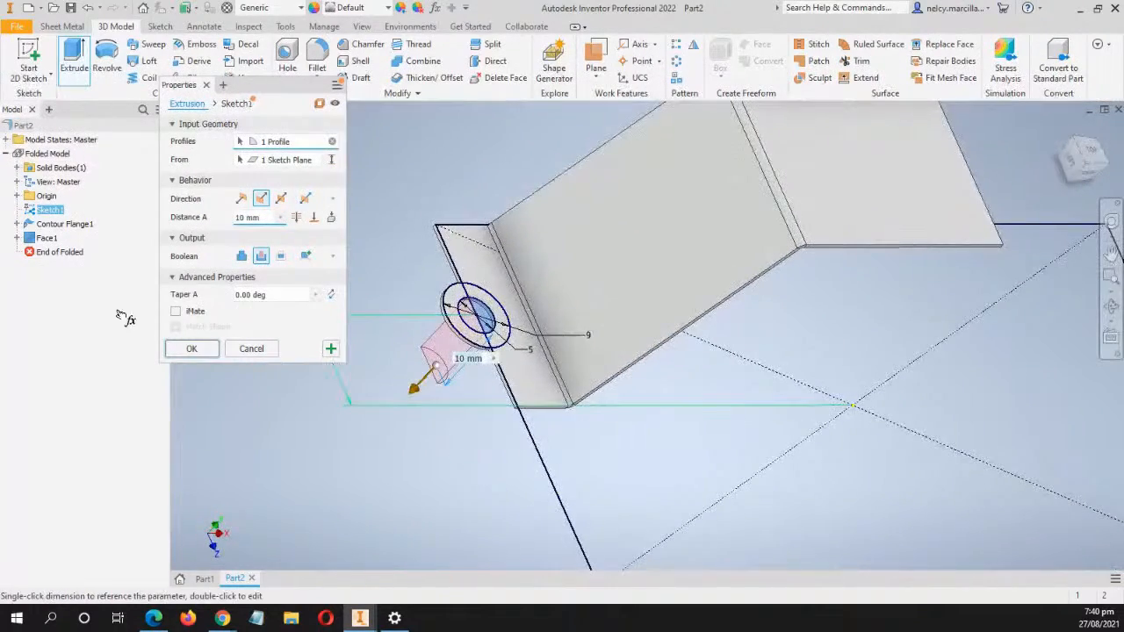
left_click(194, 350)
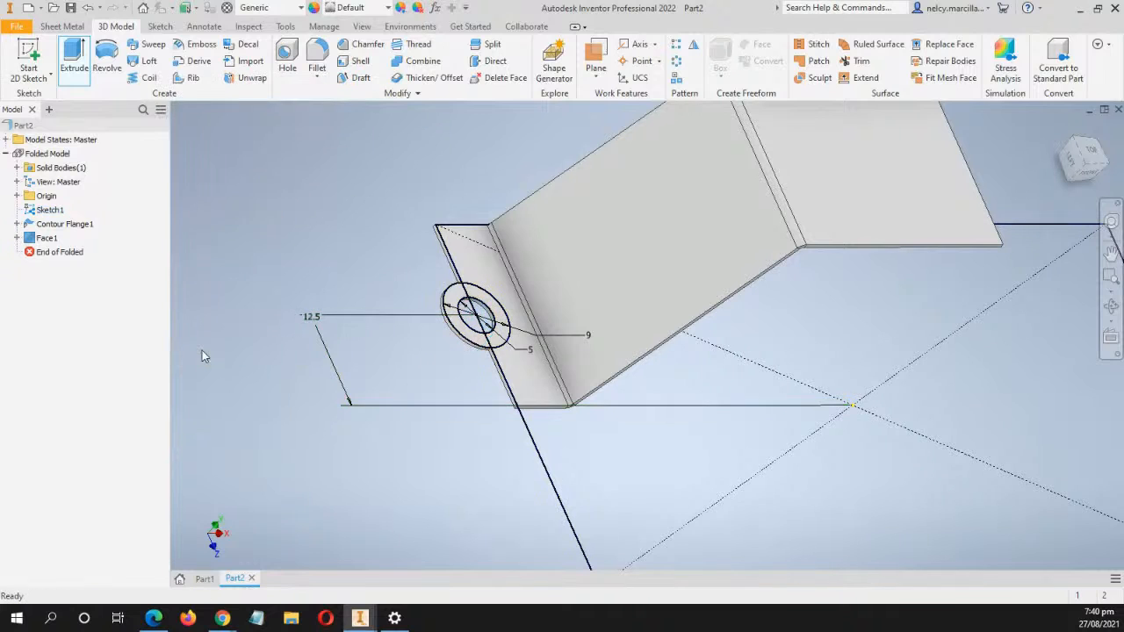
Hide the base sketch, Sketch1
middle_click_drag(330, 228, 489, 481, "shift")
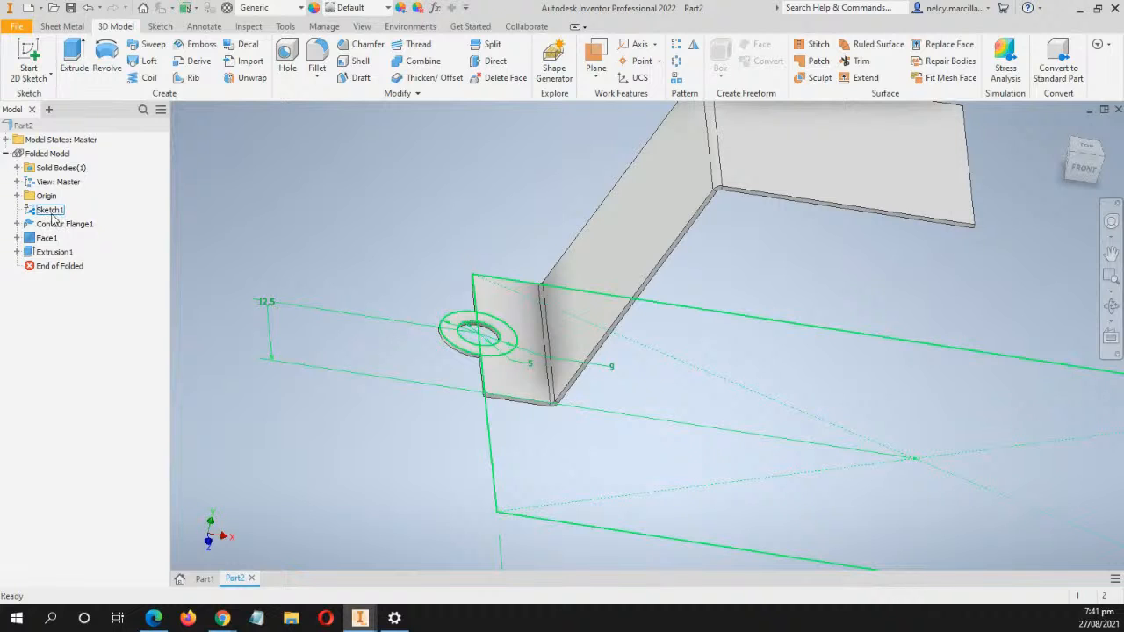
left_click(51, 213)
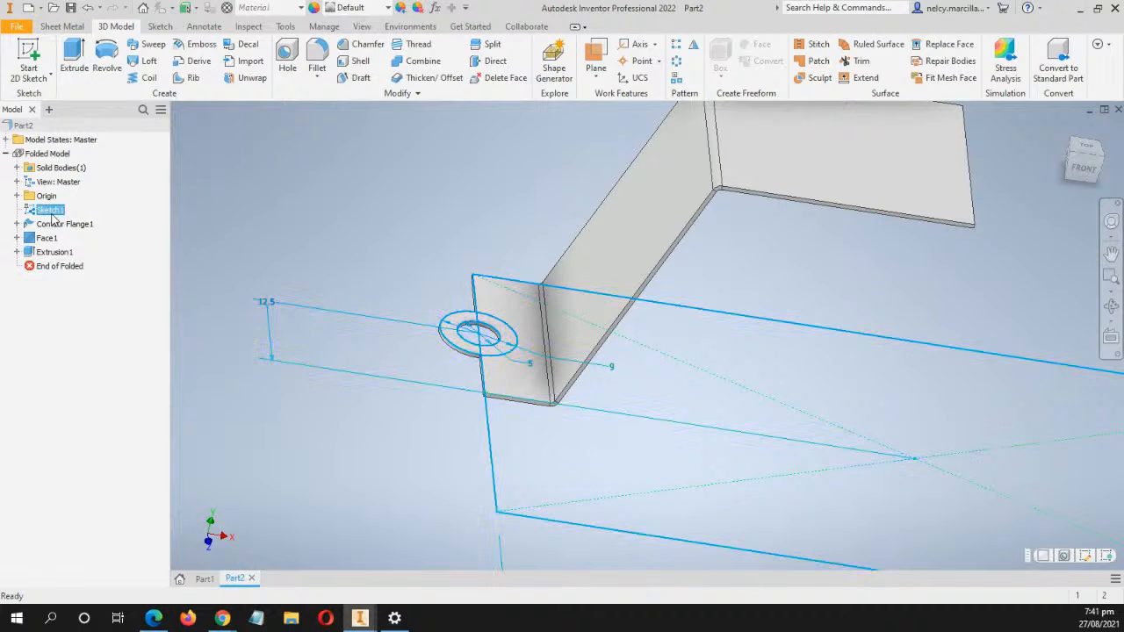
right_click(51, 215)
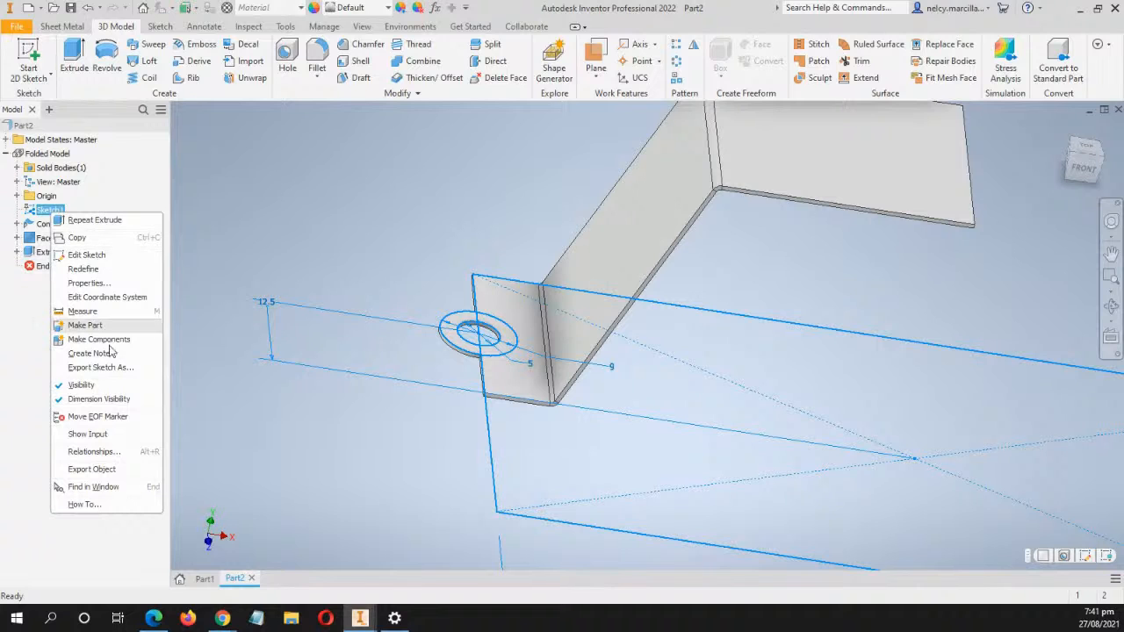
left_click(81, 385)
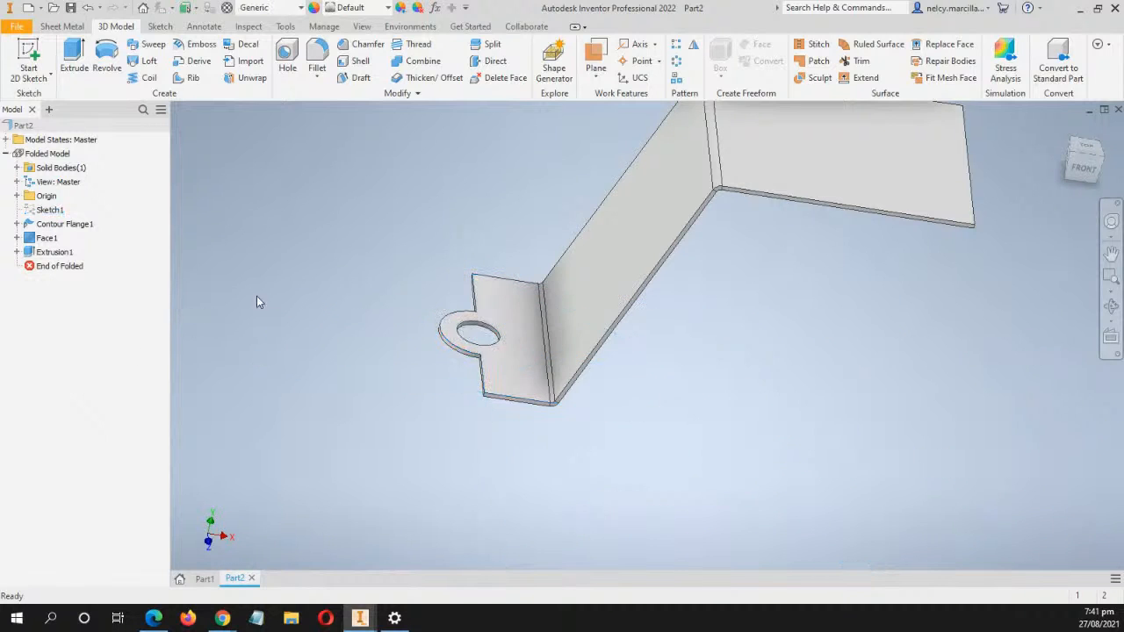
scroll(228, 303, "down", 5)
scroll(466, 310, "up", 3)
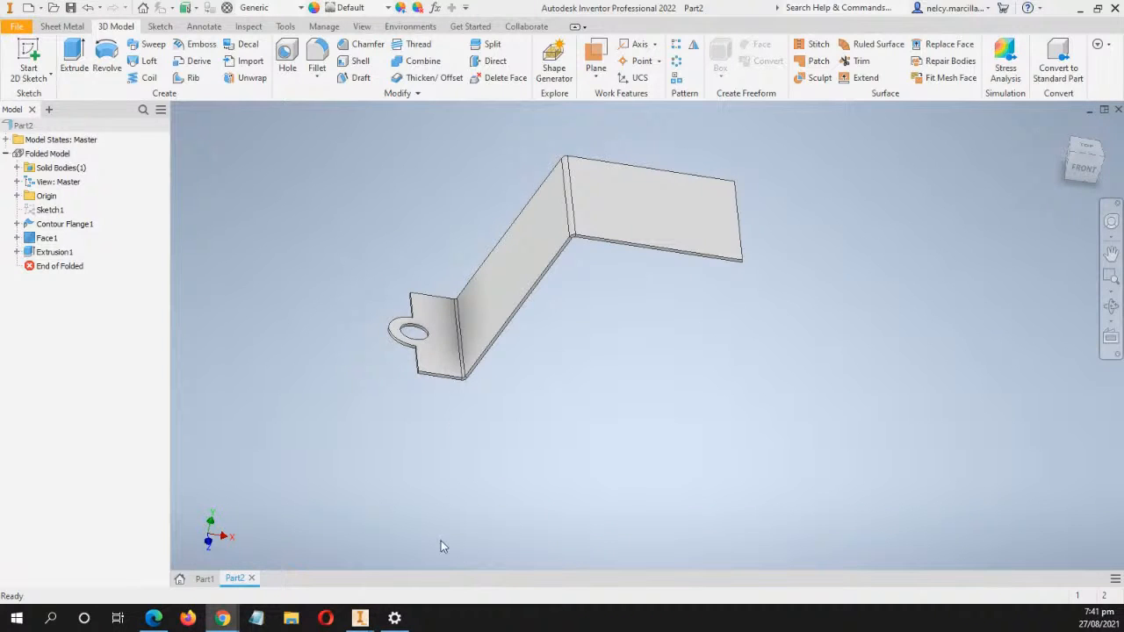
left_click(1064, 129)
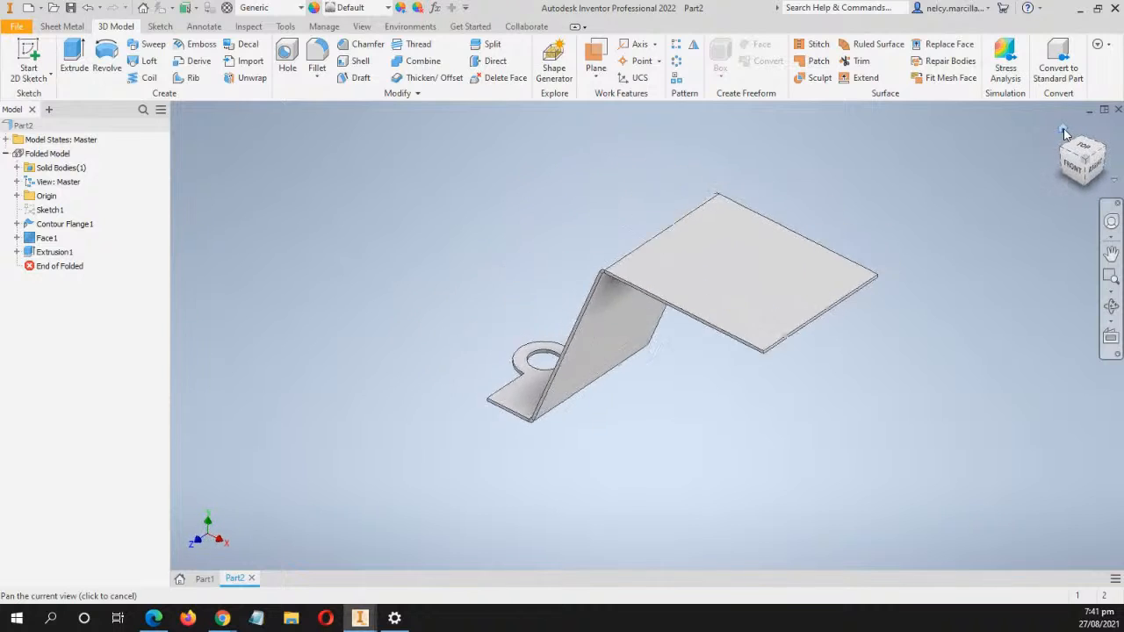
scroll(870, 402, "up", 2)
scroll(828, 354, "up", 1)
scroll(730, 314, "up", 2)
scroll(728, 315, "up", 4)
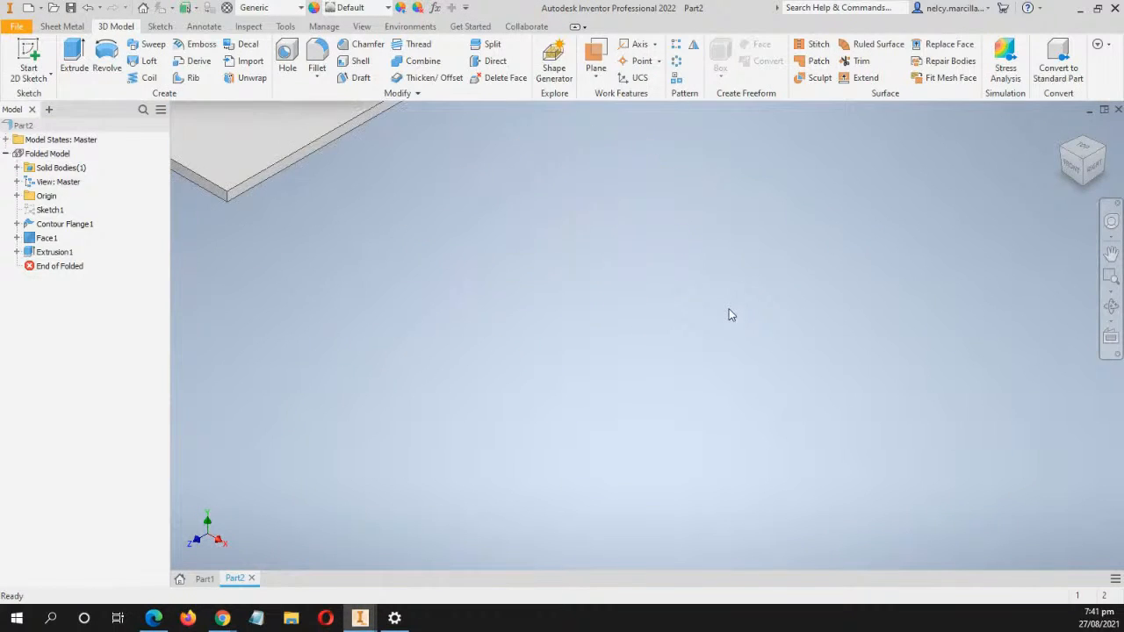
scroll(729, 316, "down", 5)
middle_click_drag(623, 352, 635, 311)
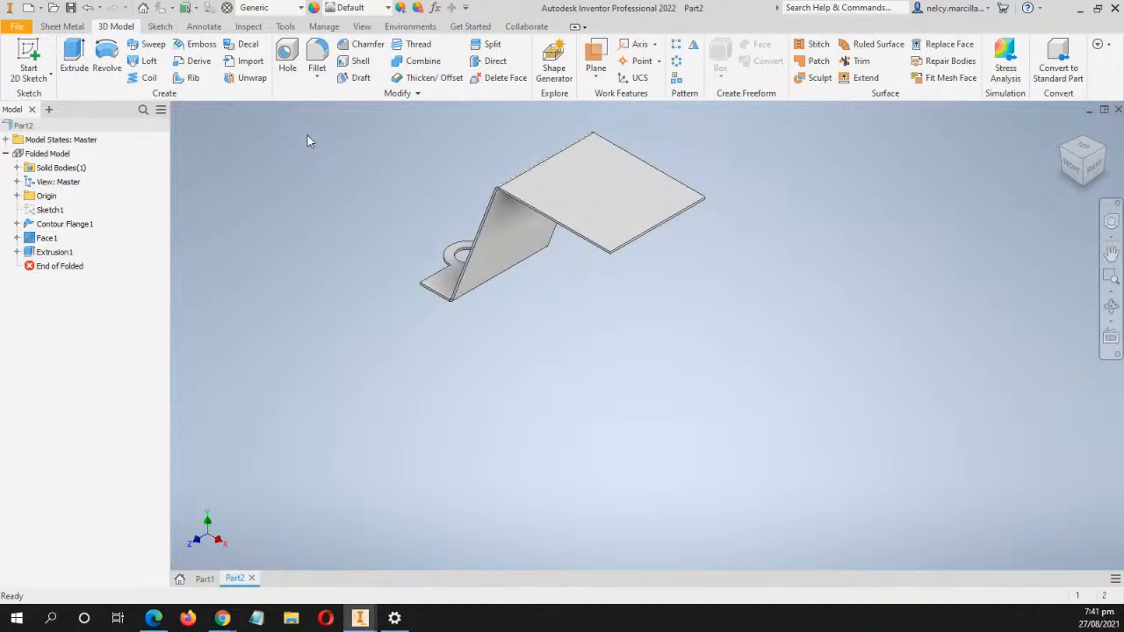
left_click(66, 28)
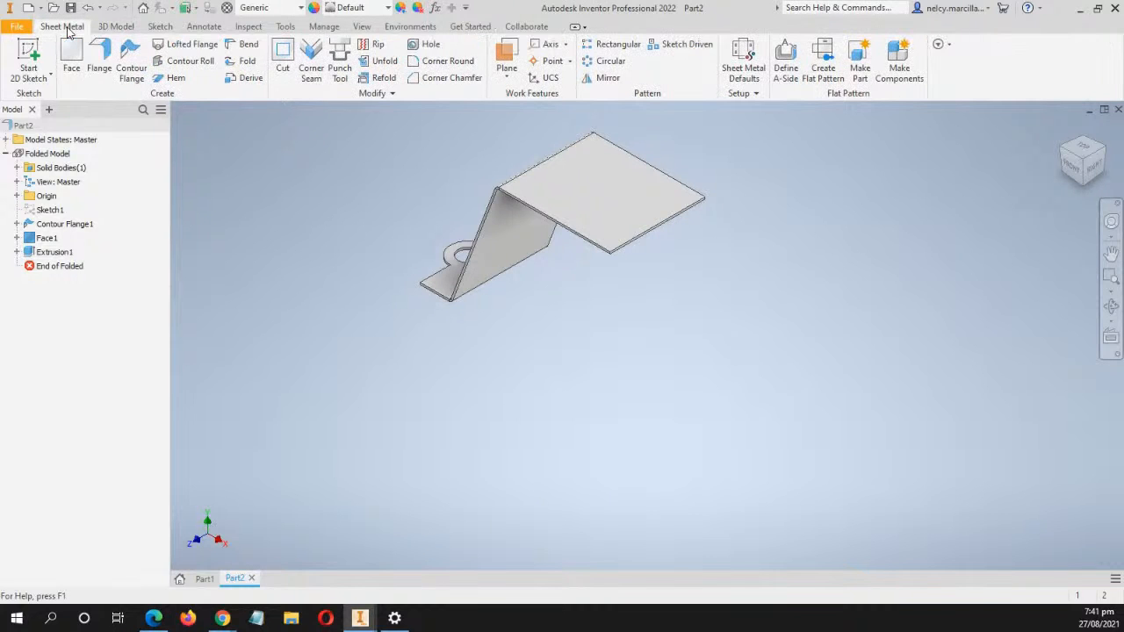
left_click(117, 27)
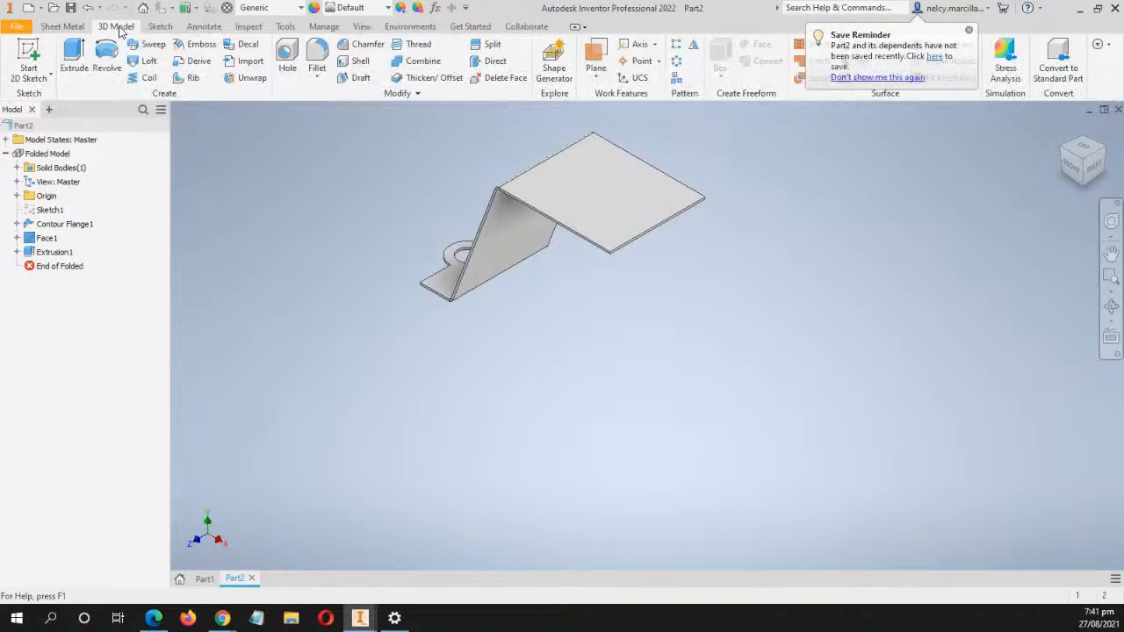
left_click(409, 94)
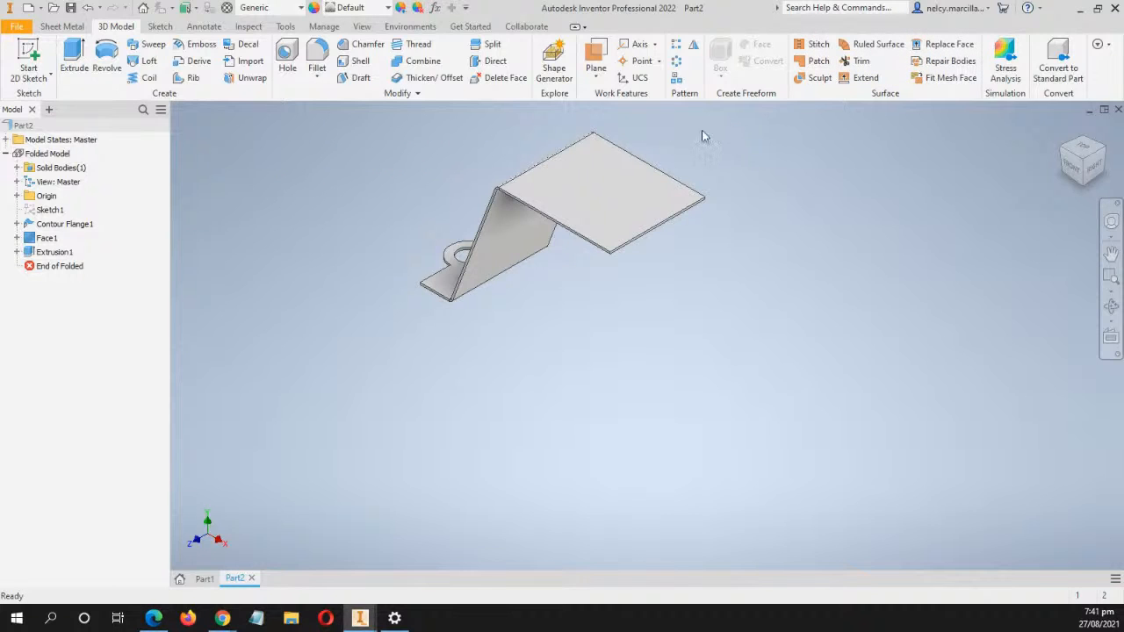
left_click(47, 238)
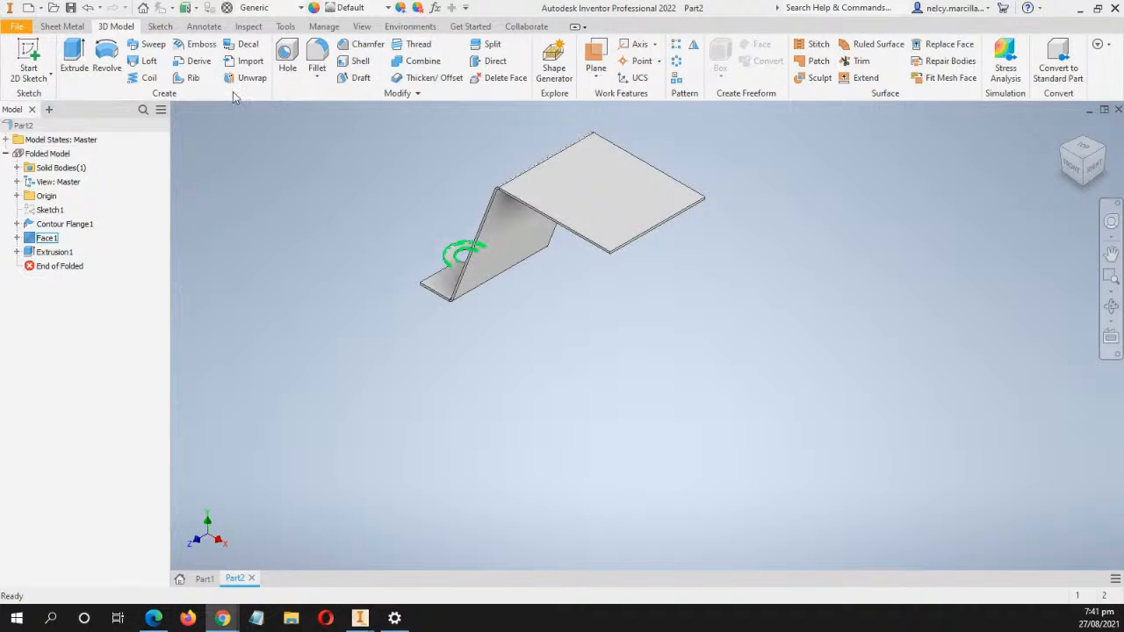
middle_click_drag(610, 230, 649, 298)
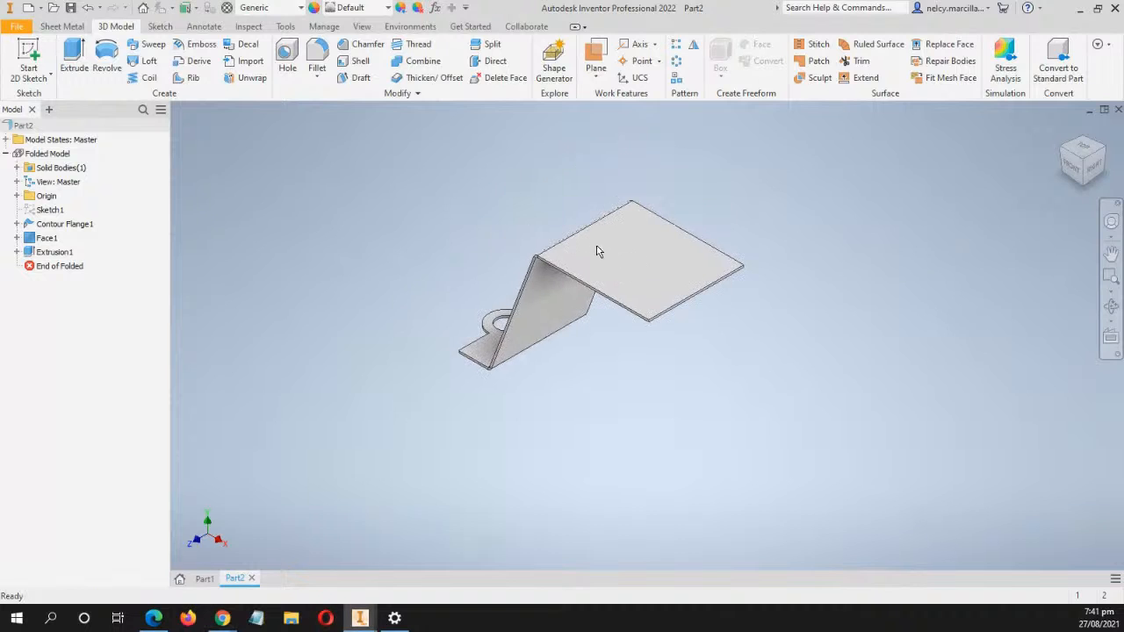
middle_click_drag(605, 260, 582, 223)
key("Escape")
left_click_drag(333, 102, 757, 378)
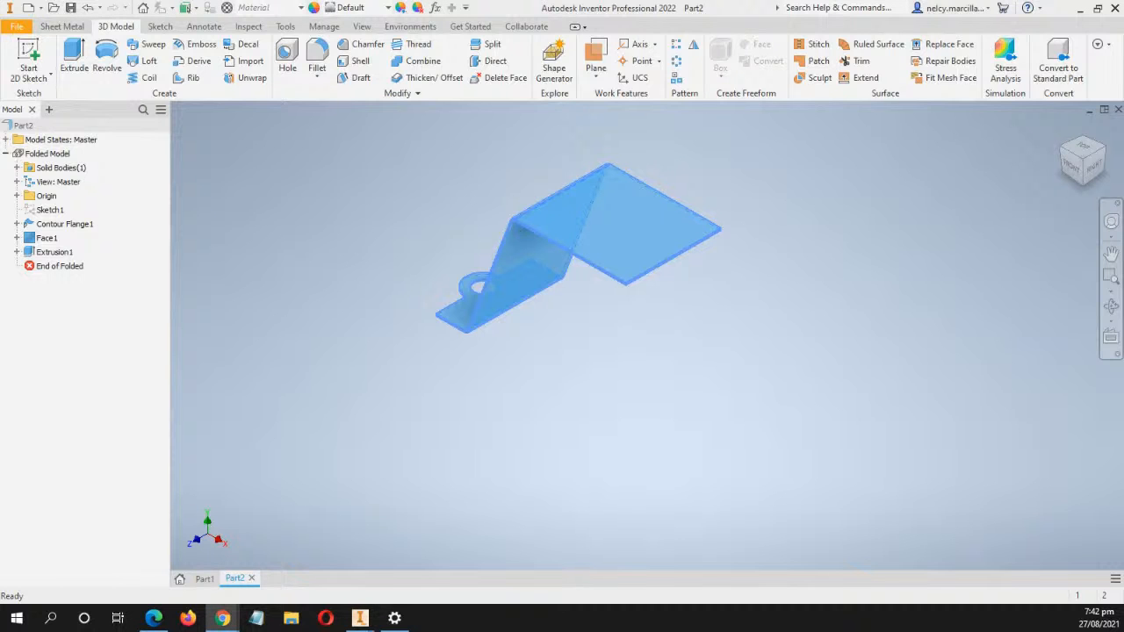
left_click(482, 232)
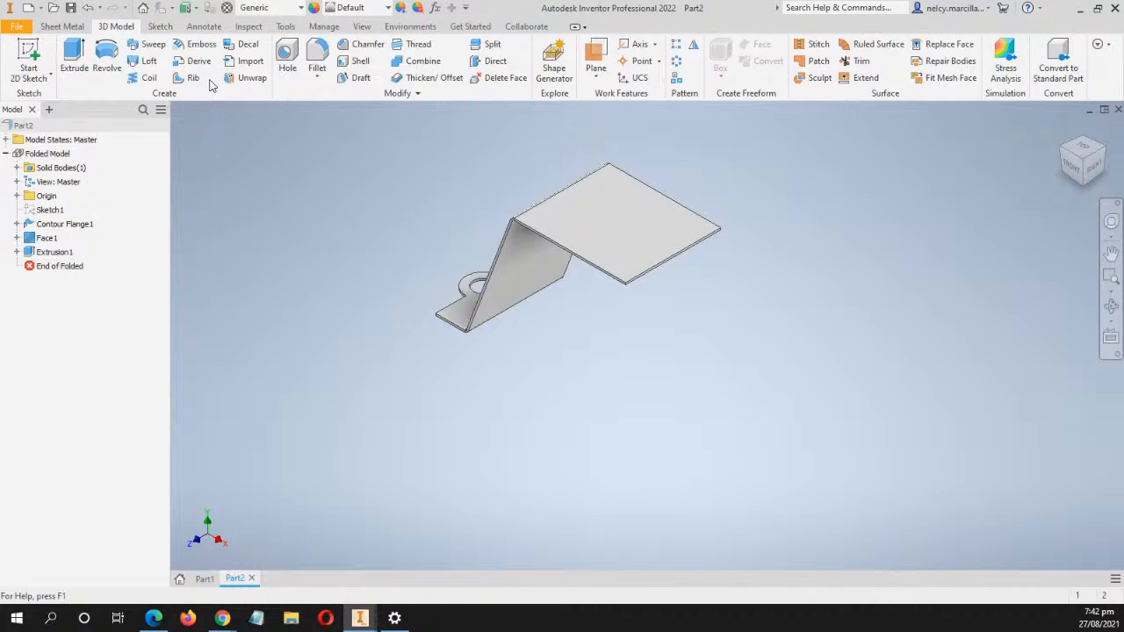
Mirror the entire solid about the YZ plane, joined to the original, to form the opposite half of the bracket
left_click(81, 27)
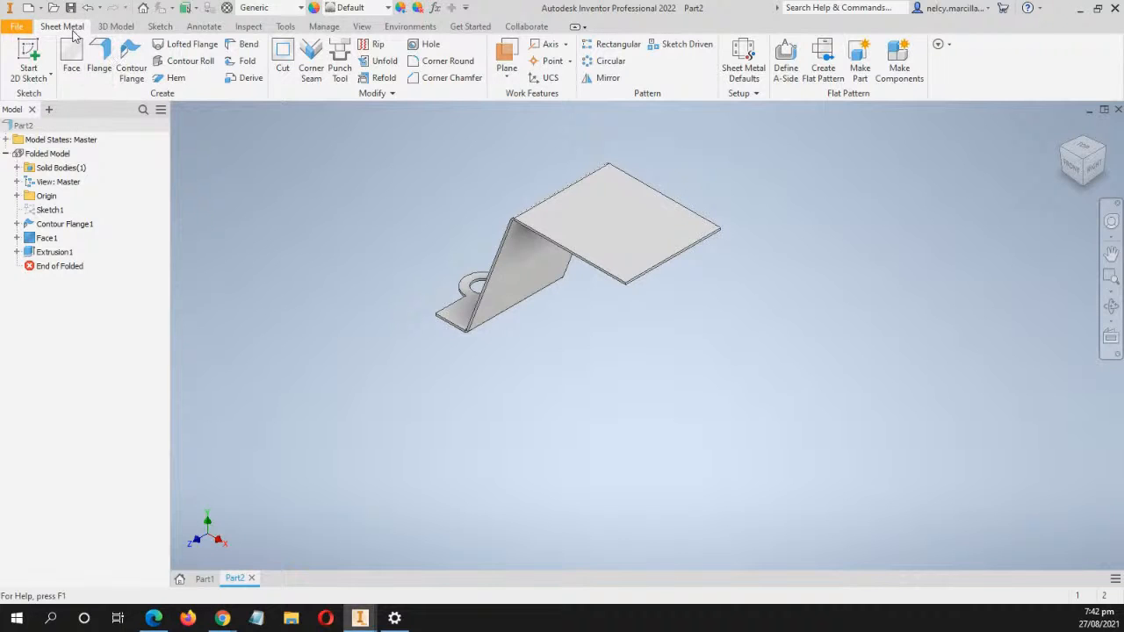
left_click(609, 81)
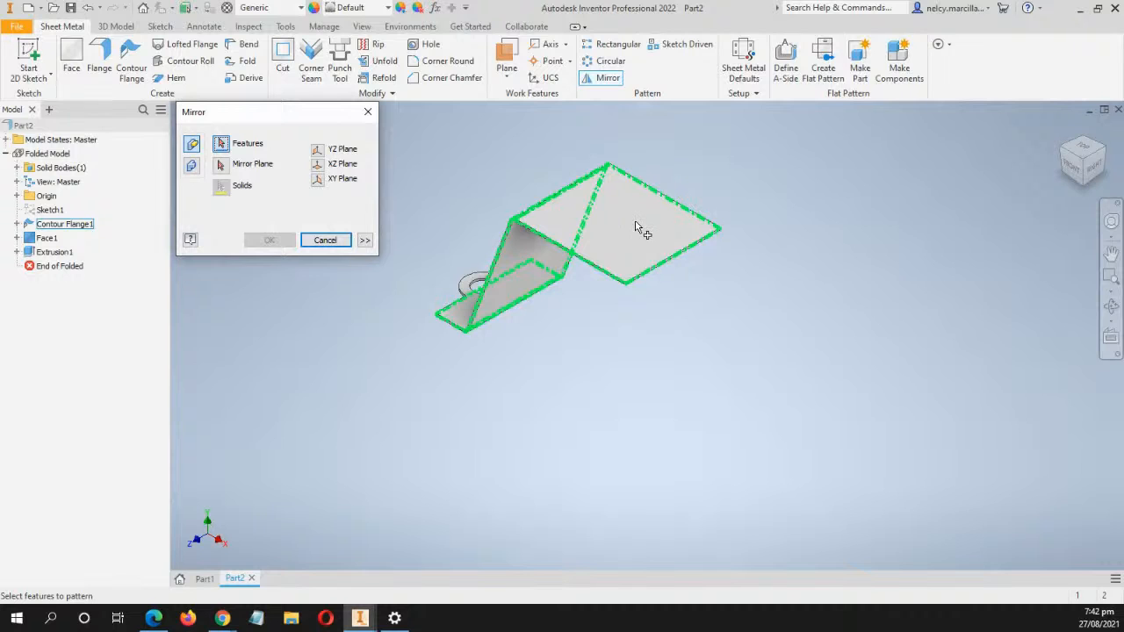
left_click(623, 246)
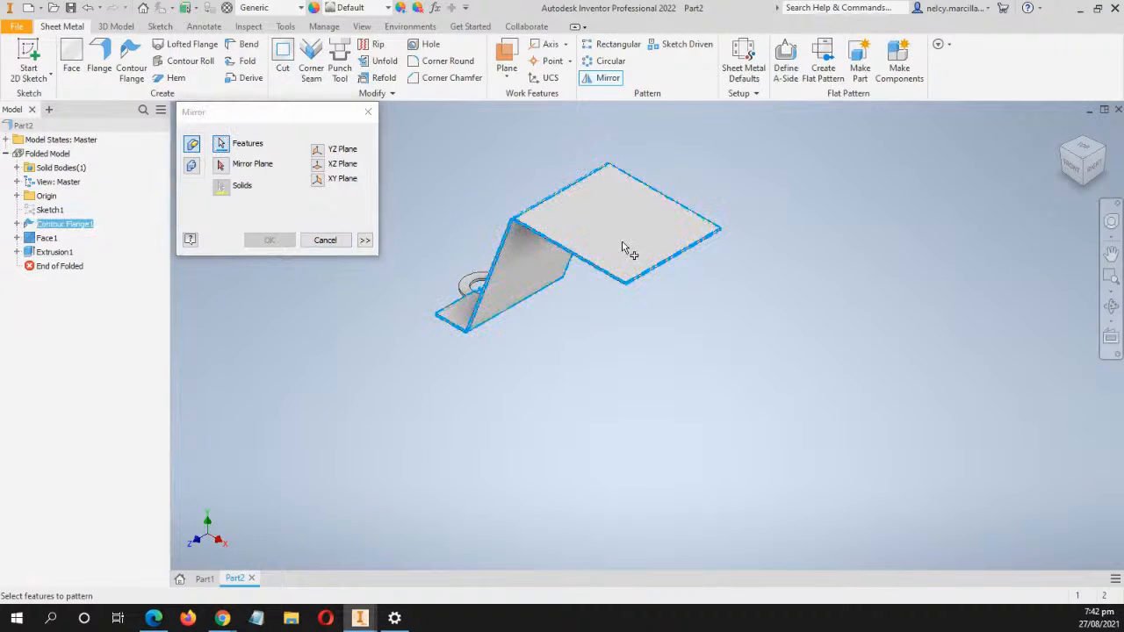
left_click(481, 297)
left_click(191, 167)
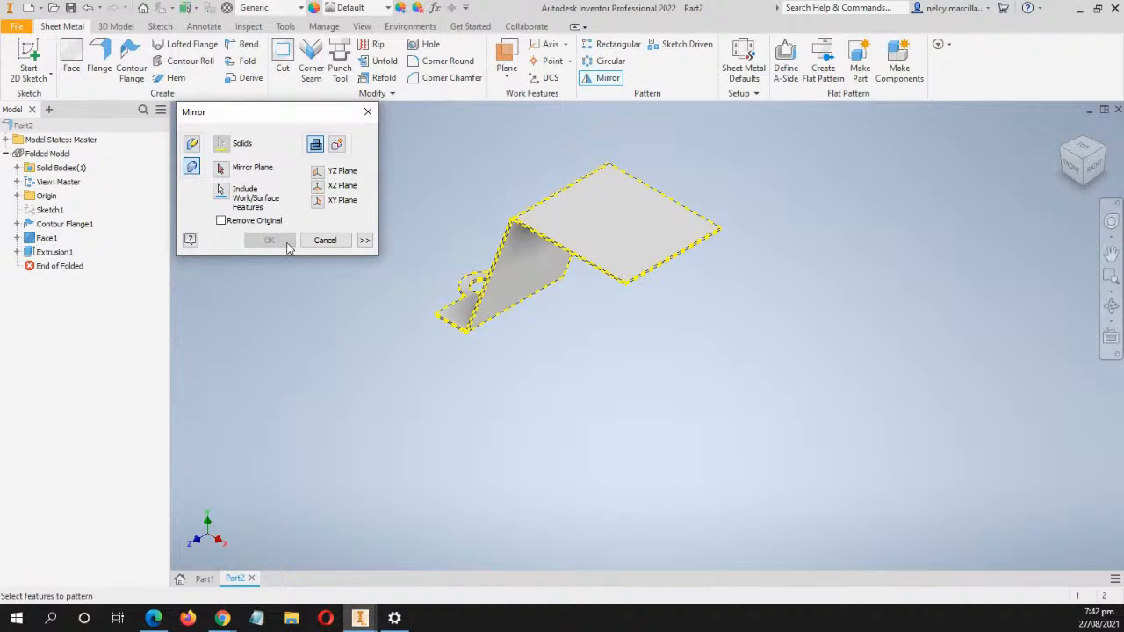
left_click(317, 186)
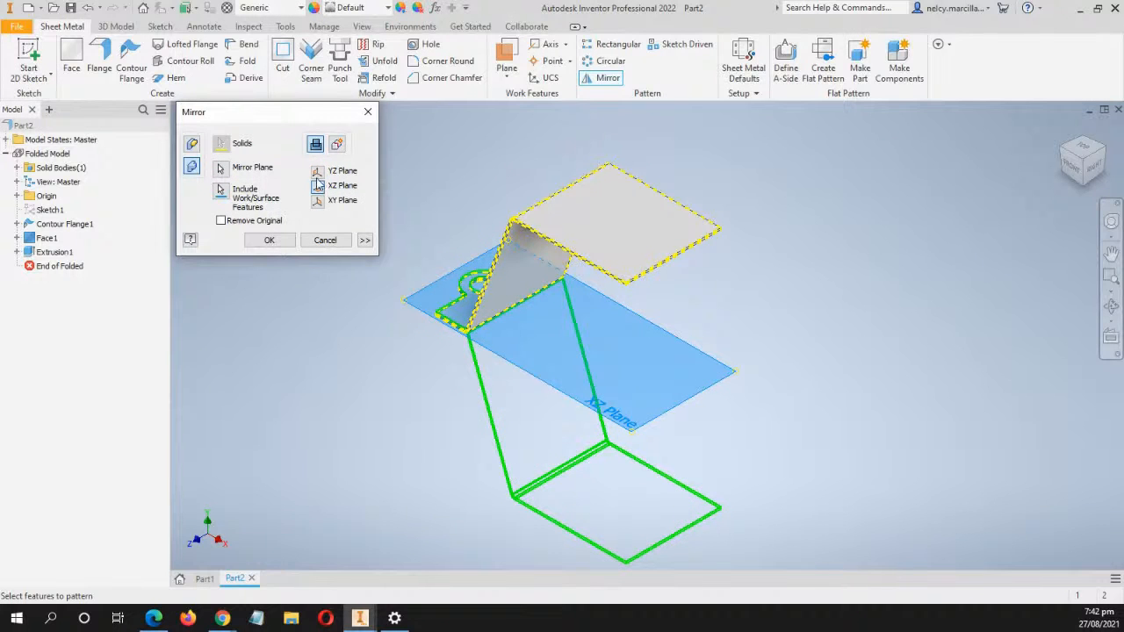
left_click(317, 171)
middle_click_drag(424, 308, 593, 284)
scroll(594, 284, "down", 3)
scroll(610, 315, "up", 5)
middle_click_drag(662, 344, 635, 310)
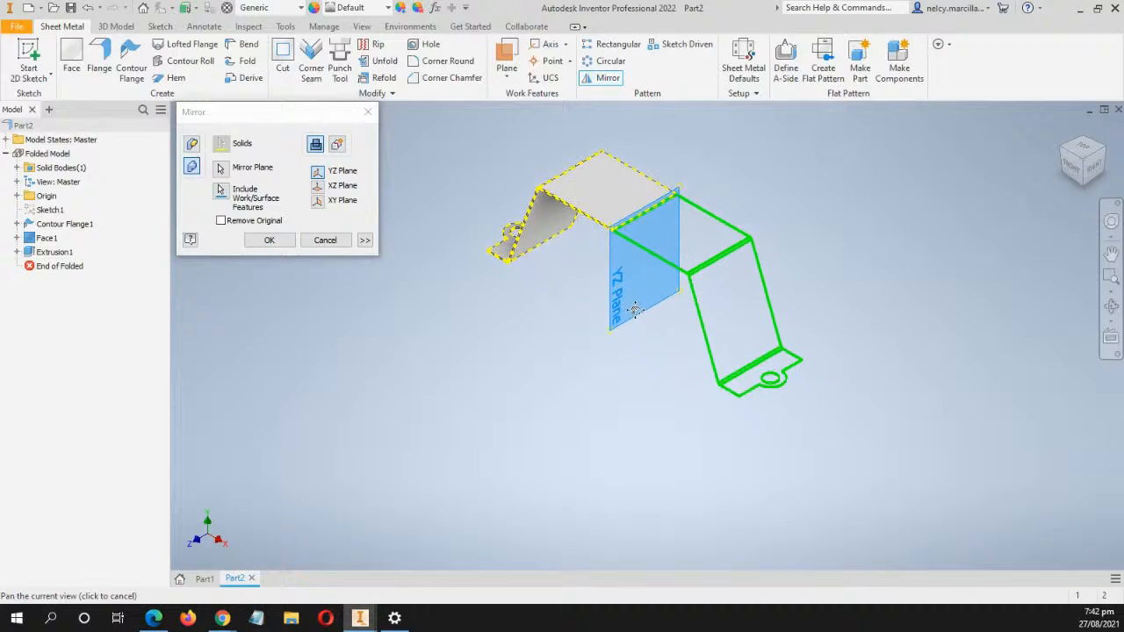
left_click(271, 241)
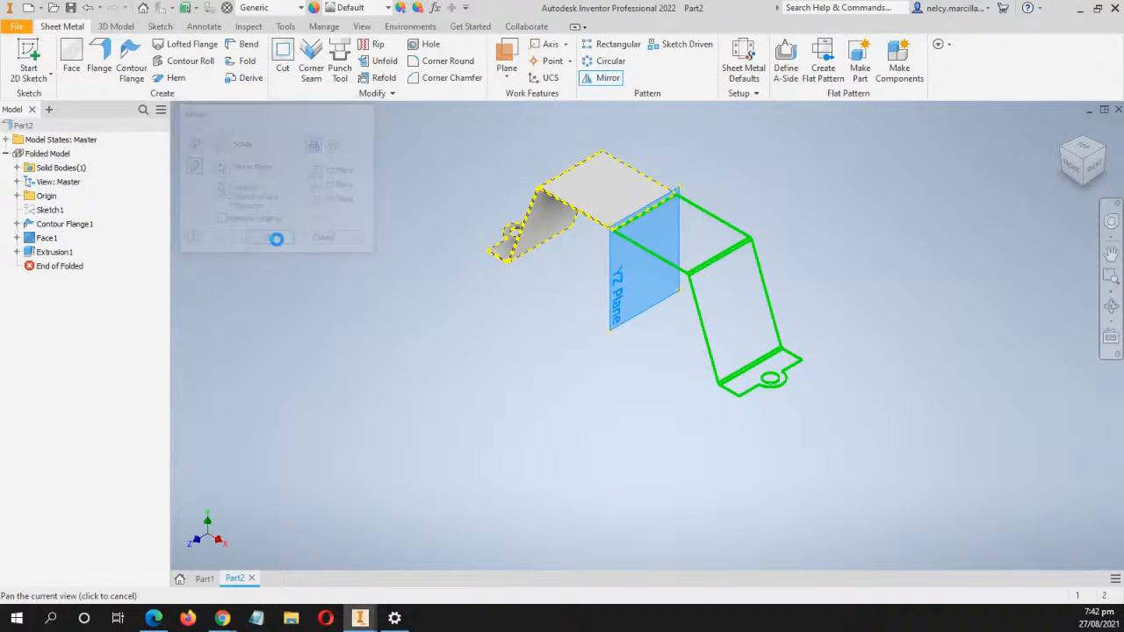
Mirror the entire solid again about the XY plane, joined to the original, to double the bracket's width
right_click(375, 176)
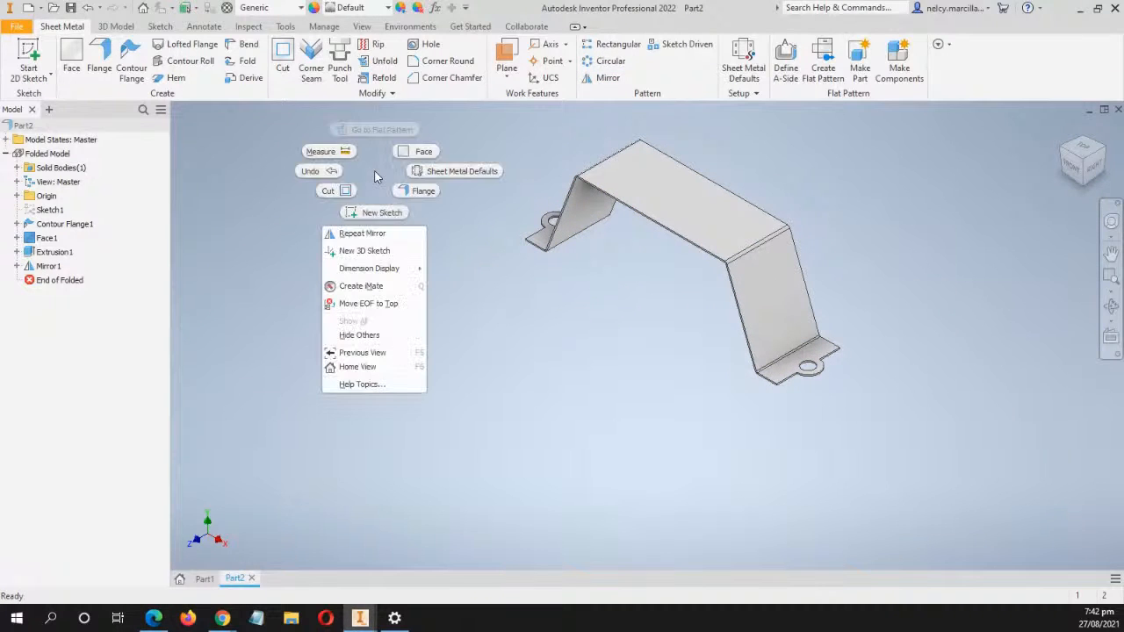
left_click(363, 233)
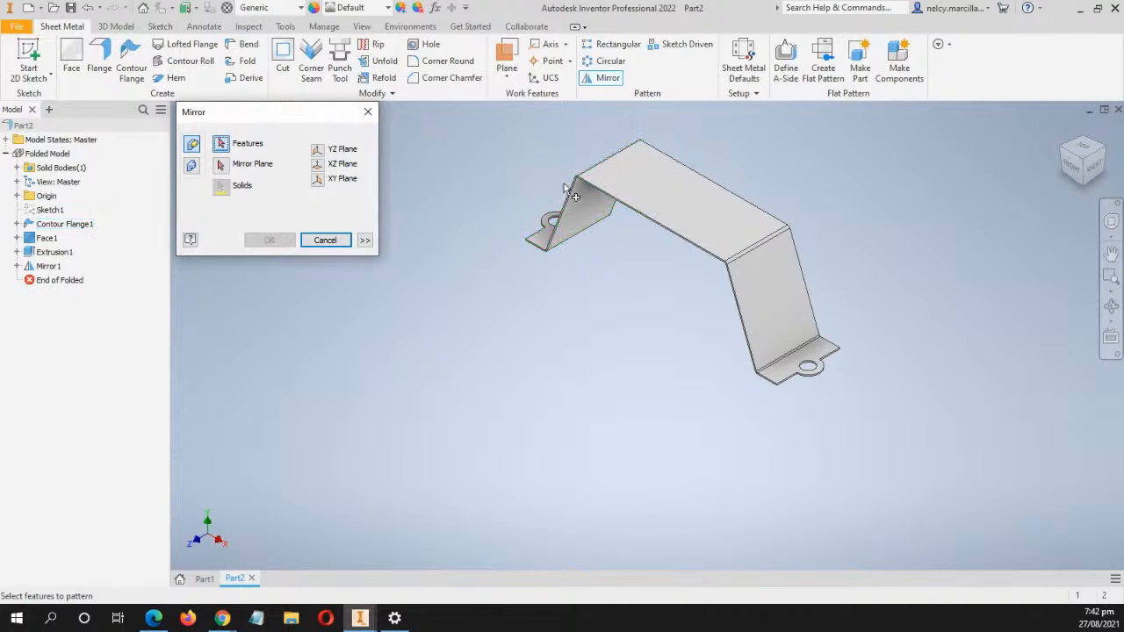
left_click(192, 166)
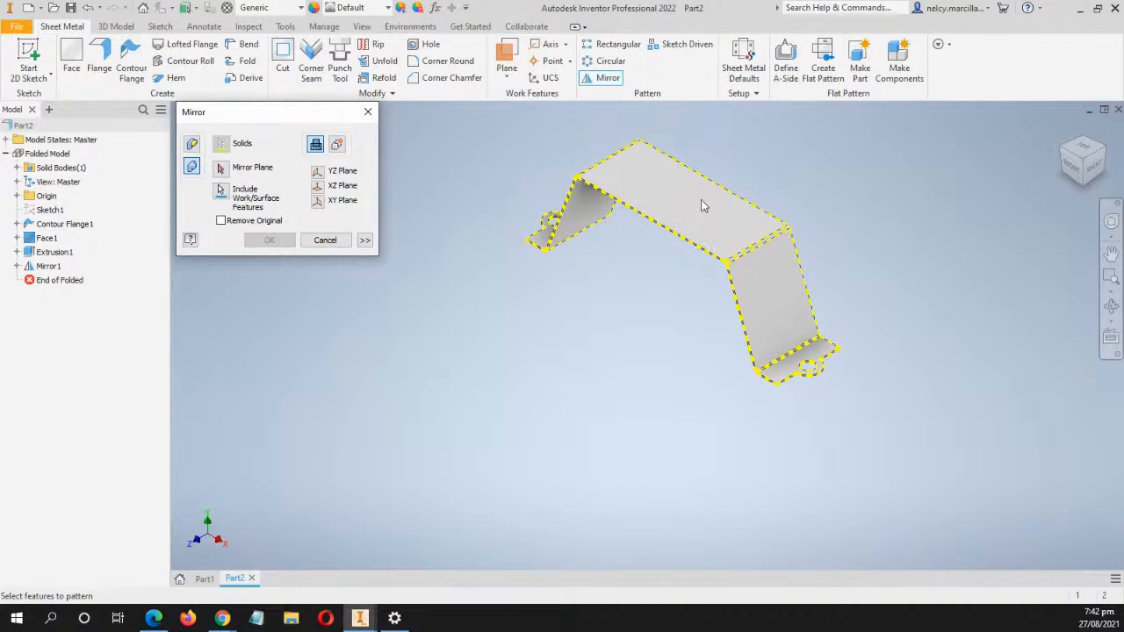
left_click(318, 201)
middle_click_drag(585, 363, 606, 323)
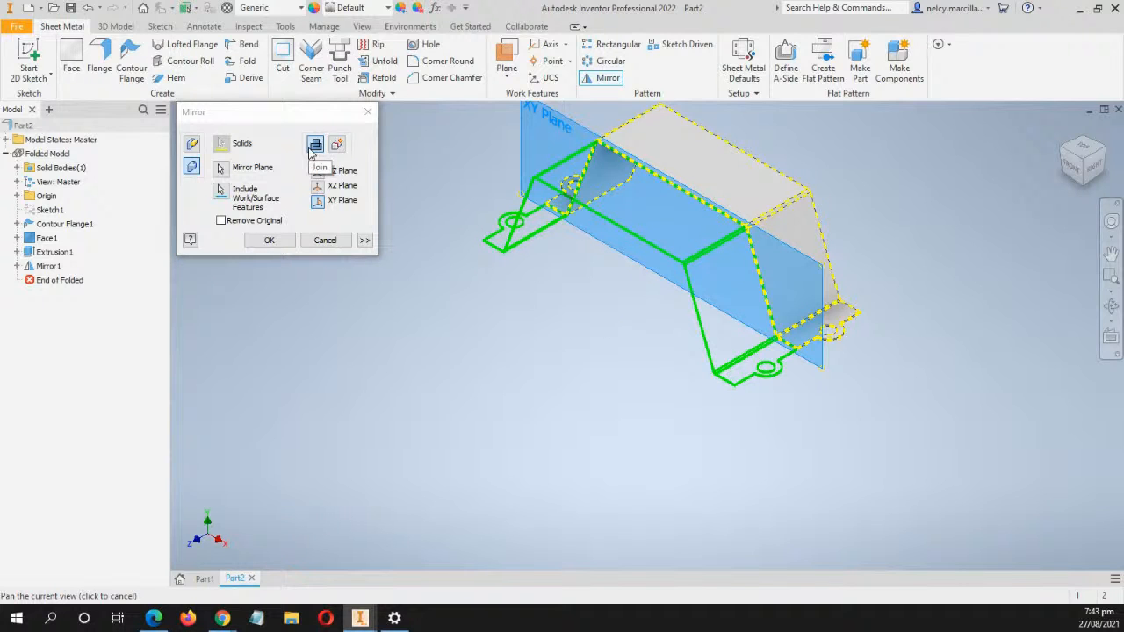
left_click(271, 241)
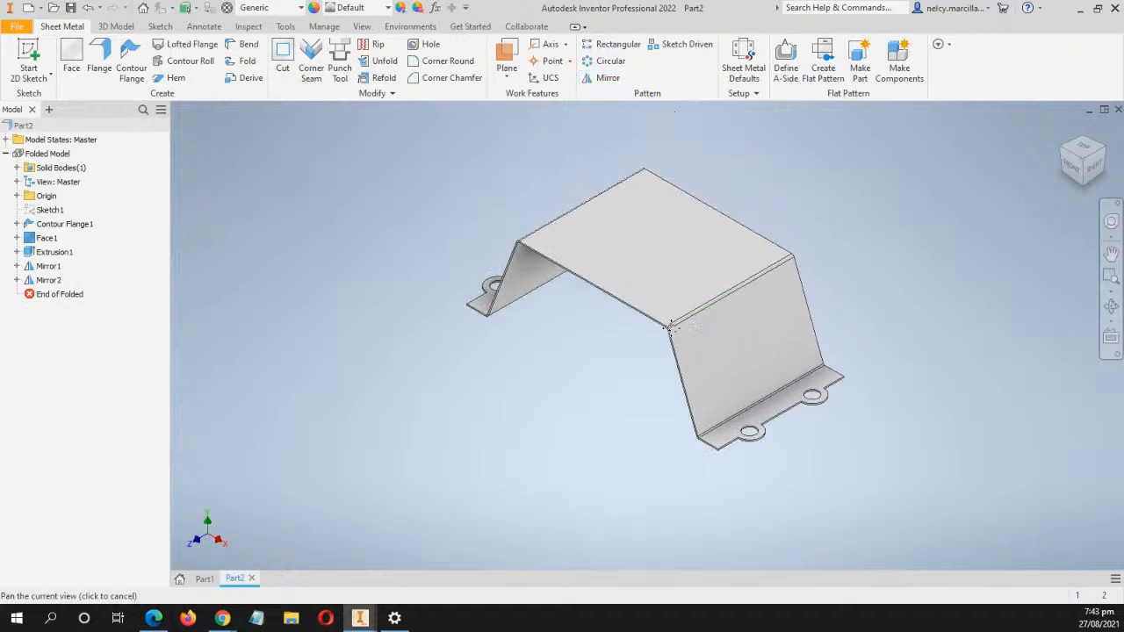
Unfold all bends of the bracket, using its upper flat face as the stationary reference
key("alt+Tab")
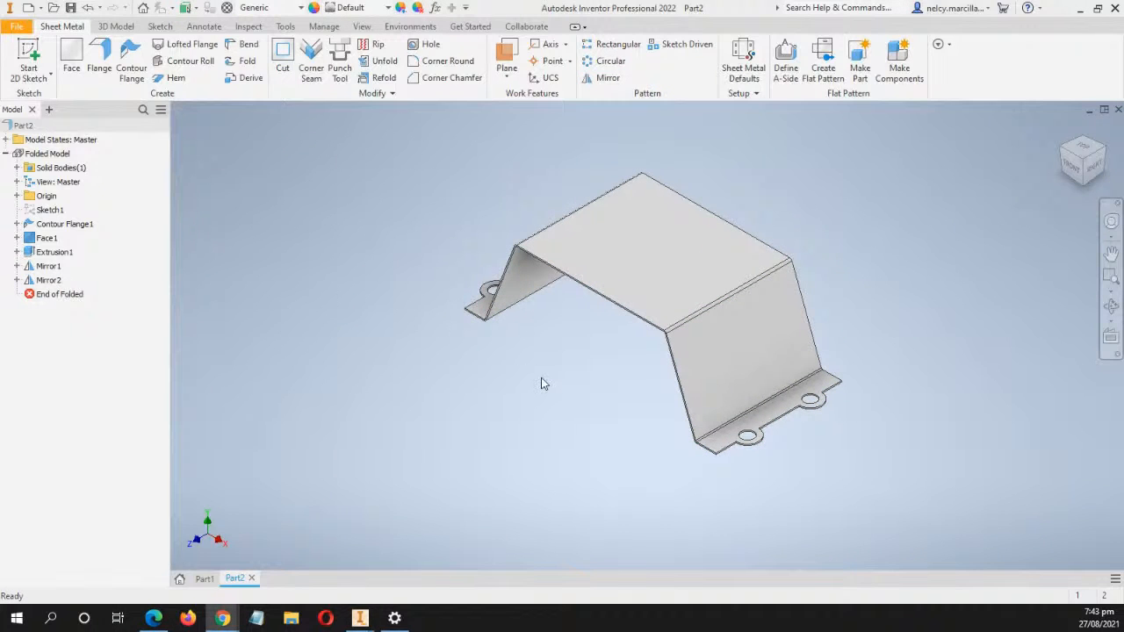
middle_click_drag(638, 422, 497, 360)
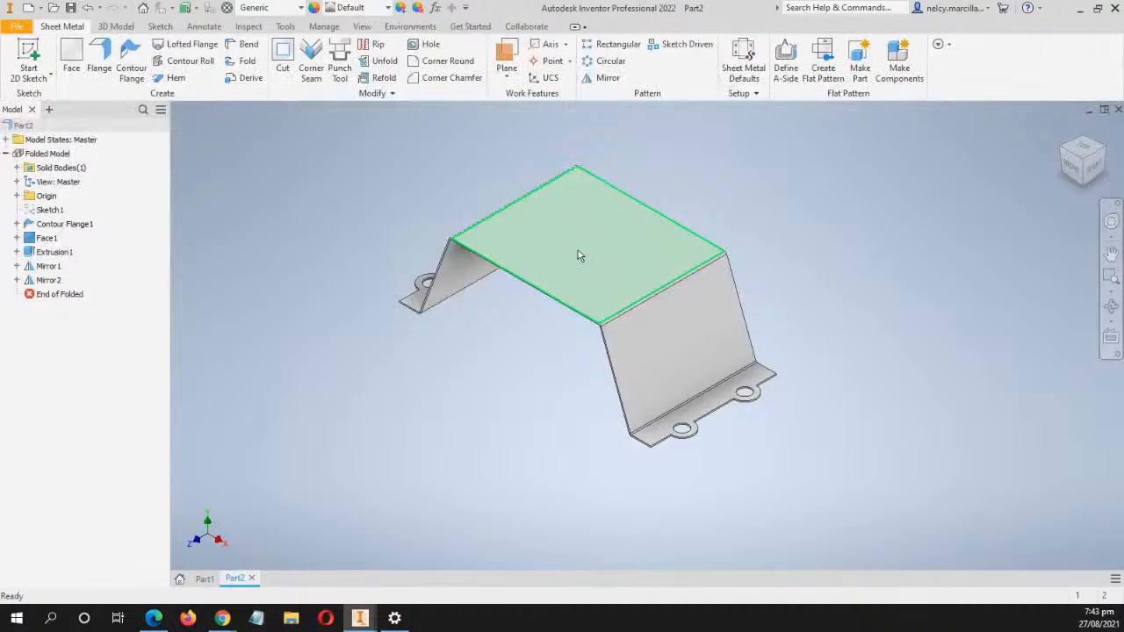
mouse_move(601, 276)
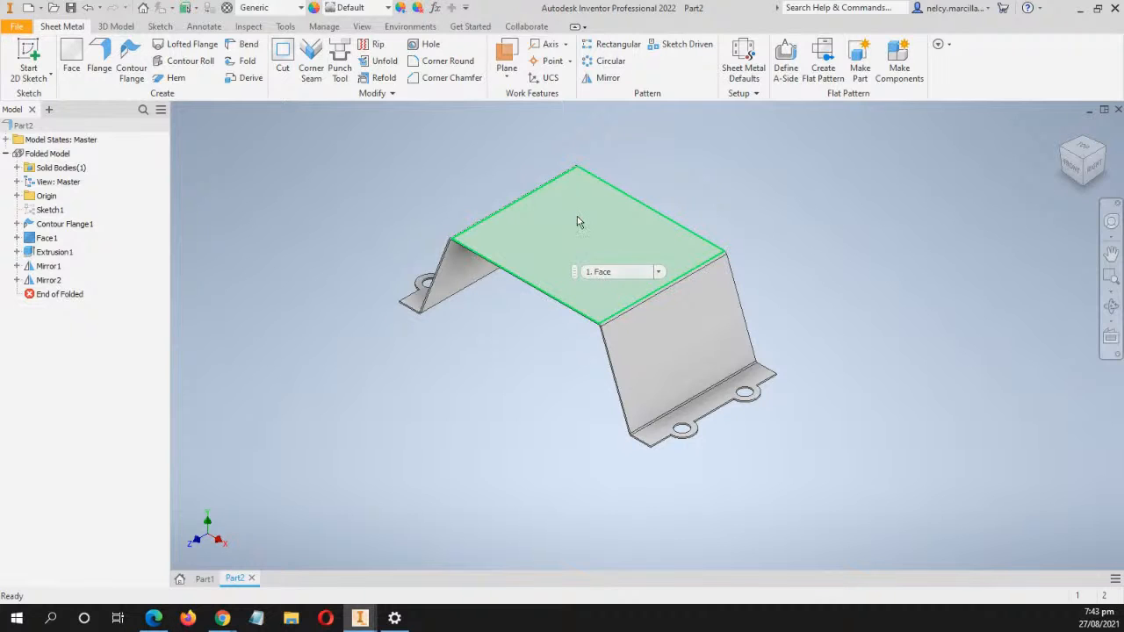
left_click(381, 62)
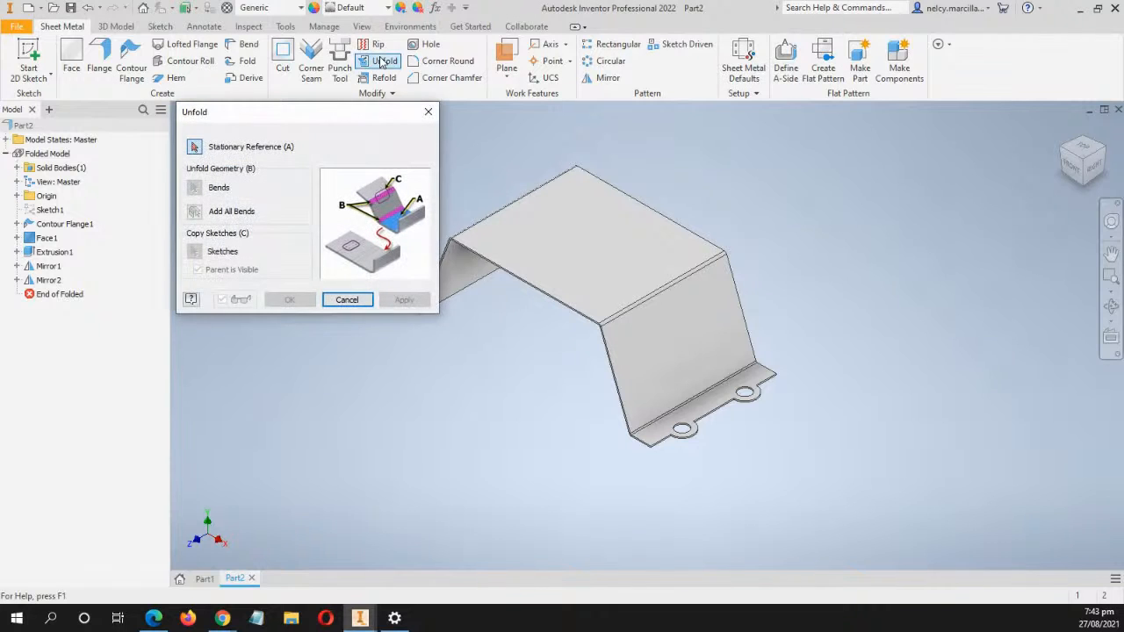
left_click(609, 253)
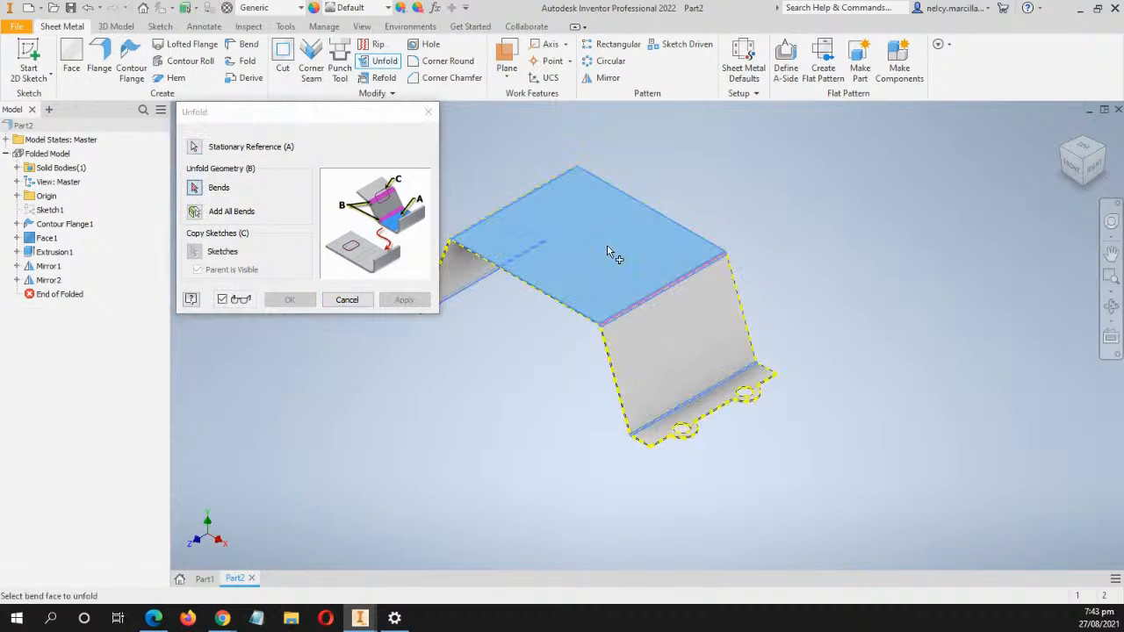
left_click(195, 213)
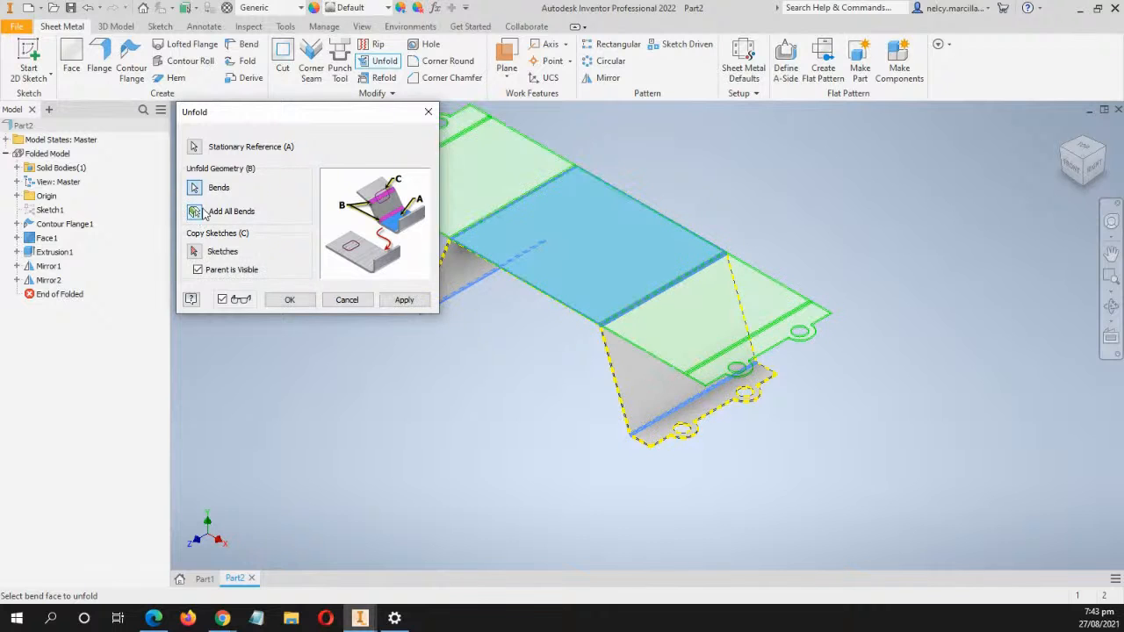
left_click(303, 301)
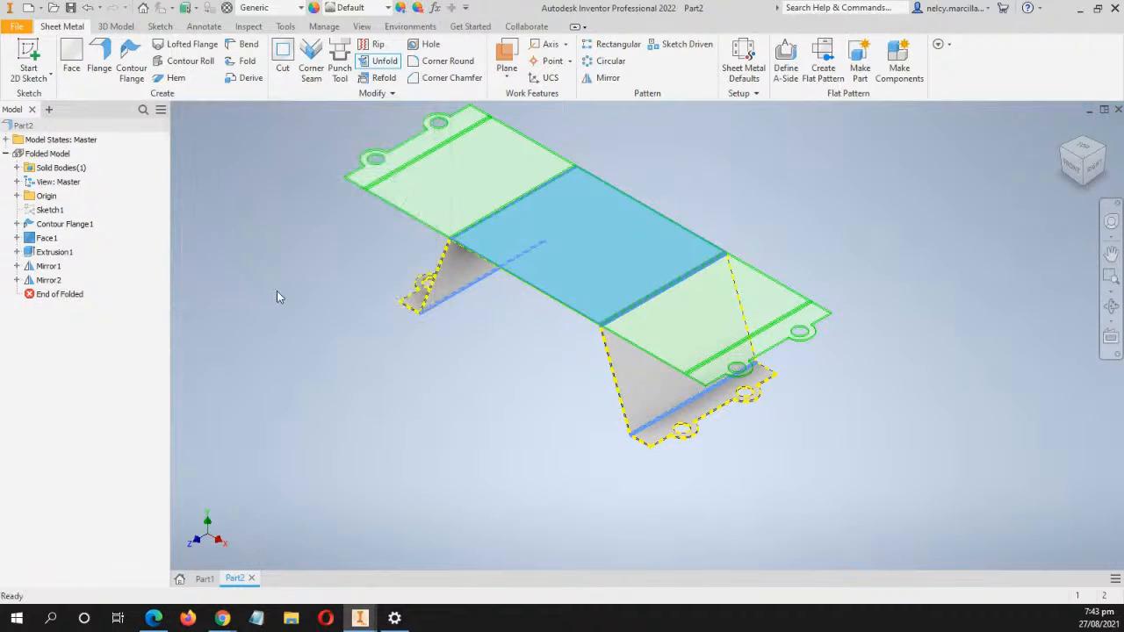
Start a new sketch on the central flat face of the unfolded sheet
scroll(369, 281, "down", 5)
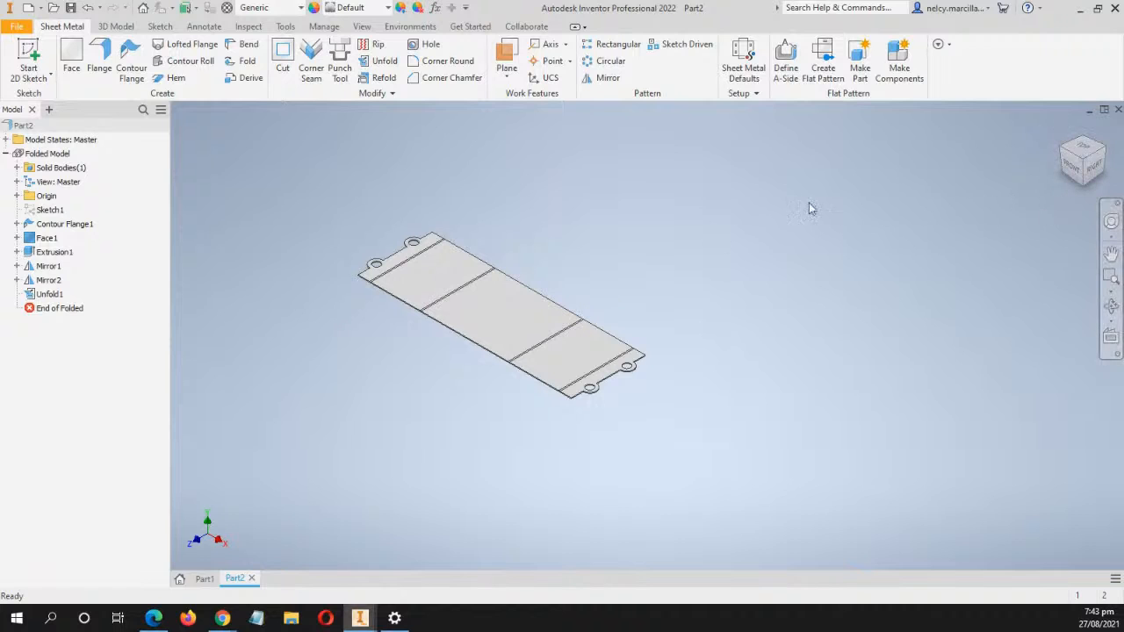
left_click(490, 307)
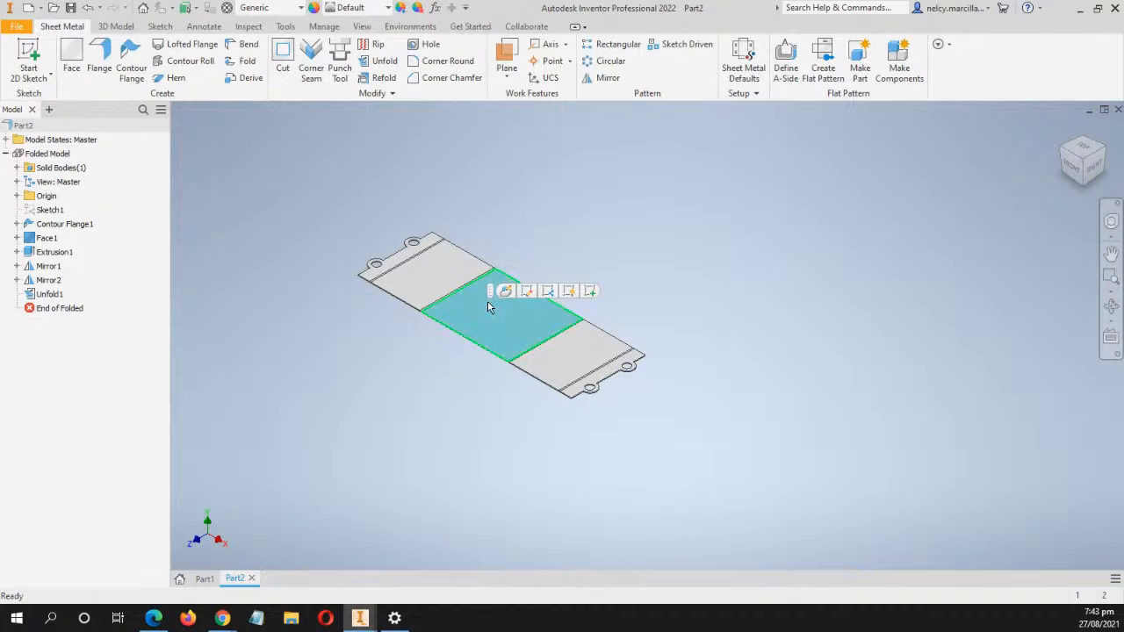
right_click(489, 307)
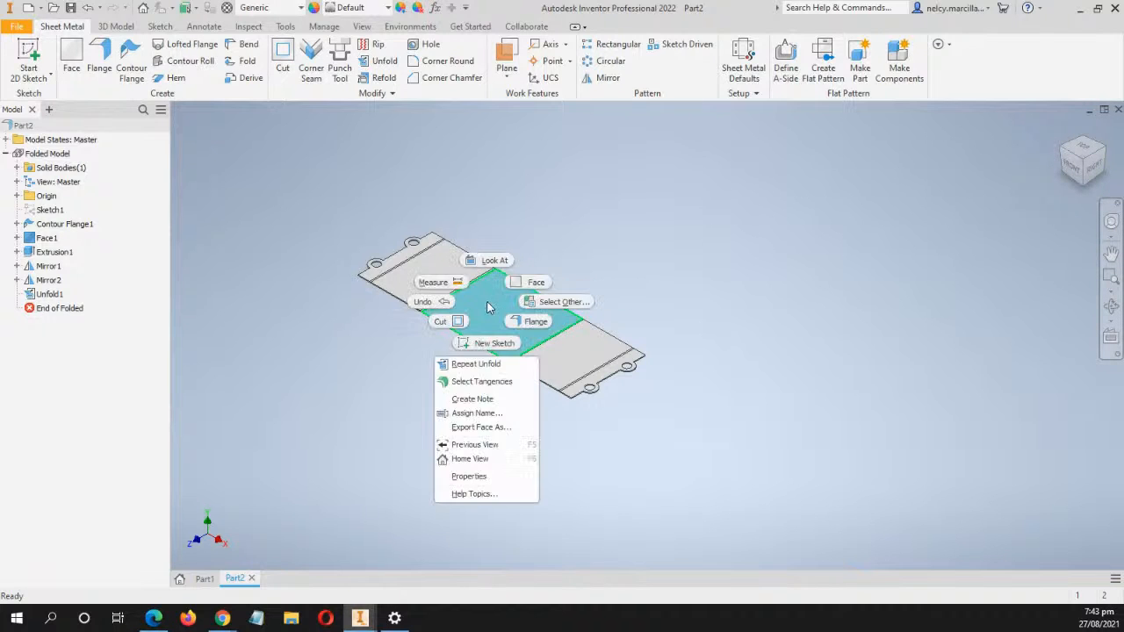
left_click(493, 345)
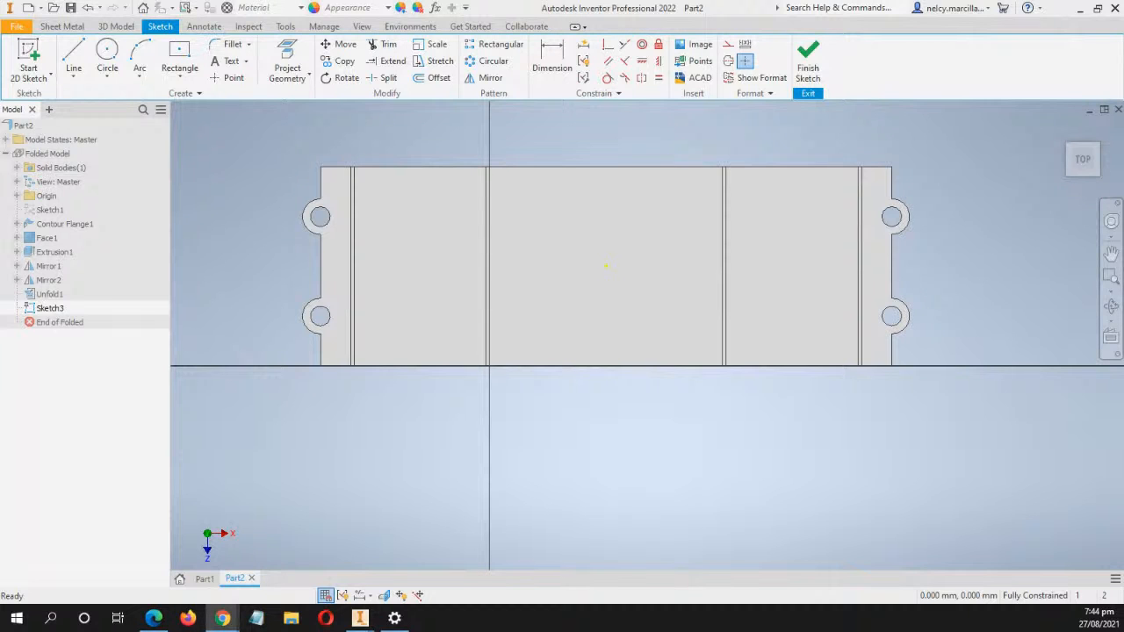
Sketch a two-point rectangle about 24 mm by 10 mm straddling the bend at the left end of the central face
middle_click_drag(574, 279, 538, 276)
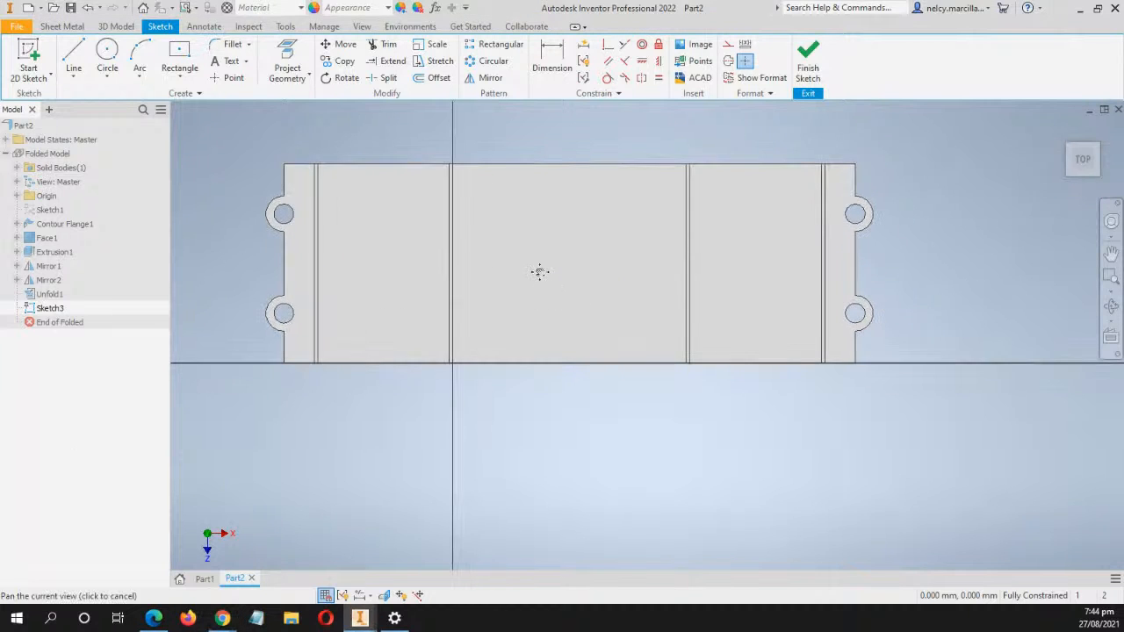
left_click(187, 80)
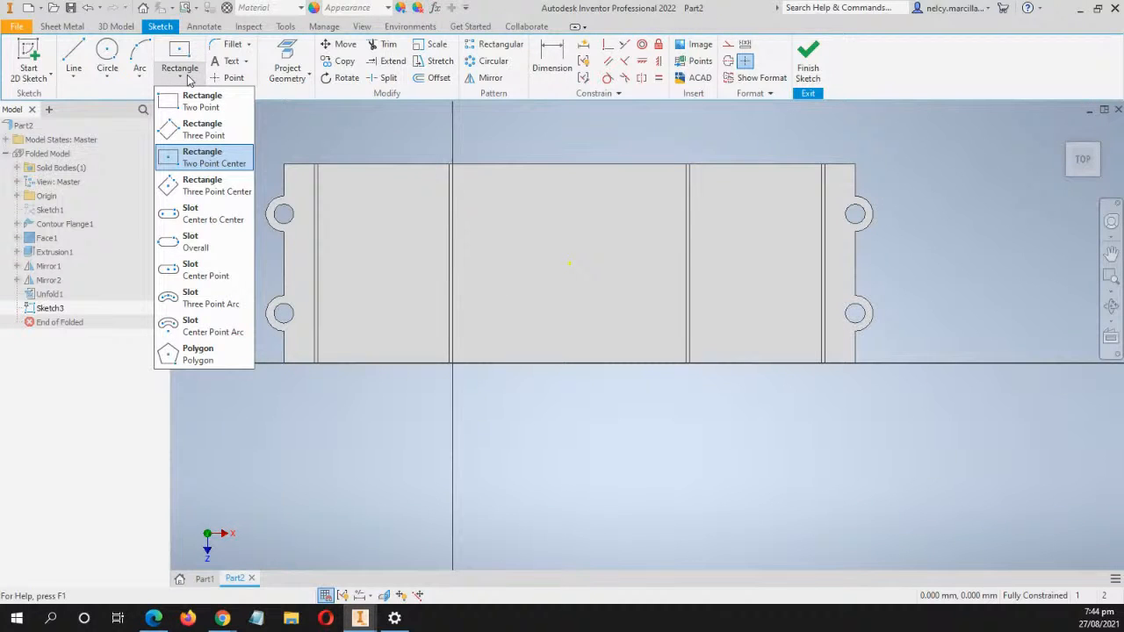
left_click(197, 104)
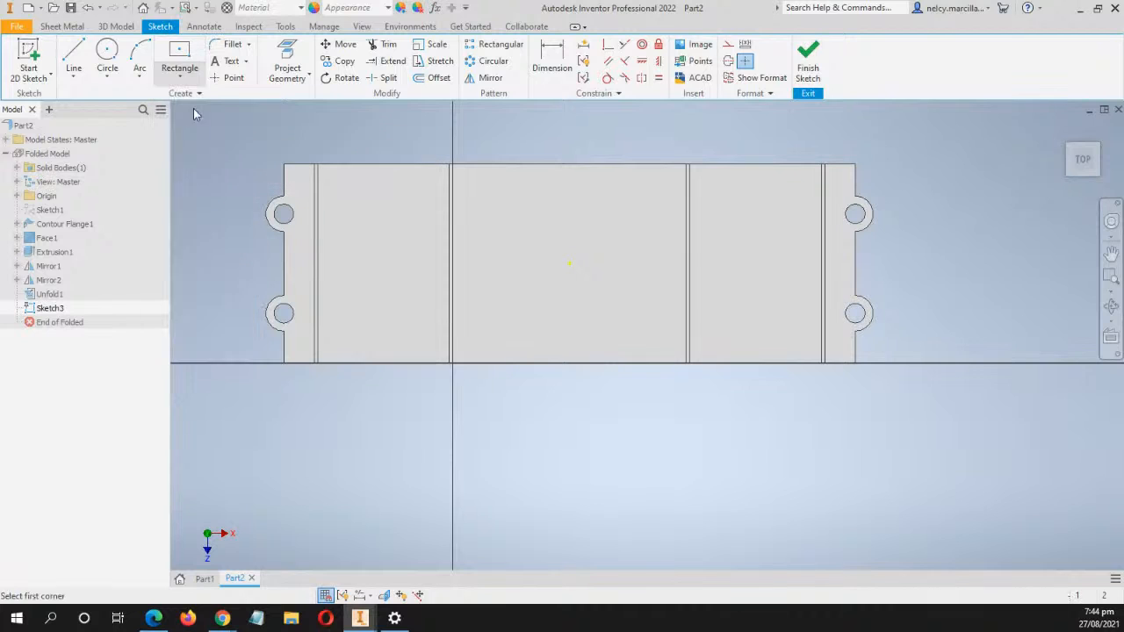
left_click(418, 239)
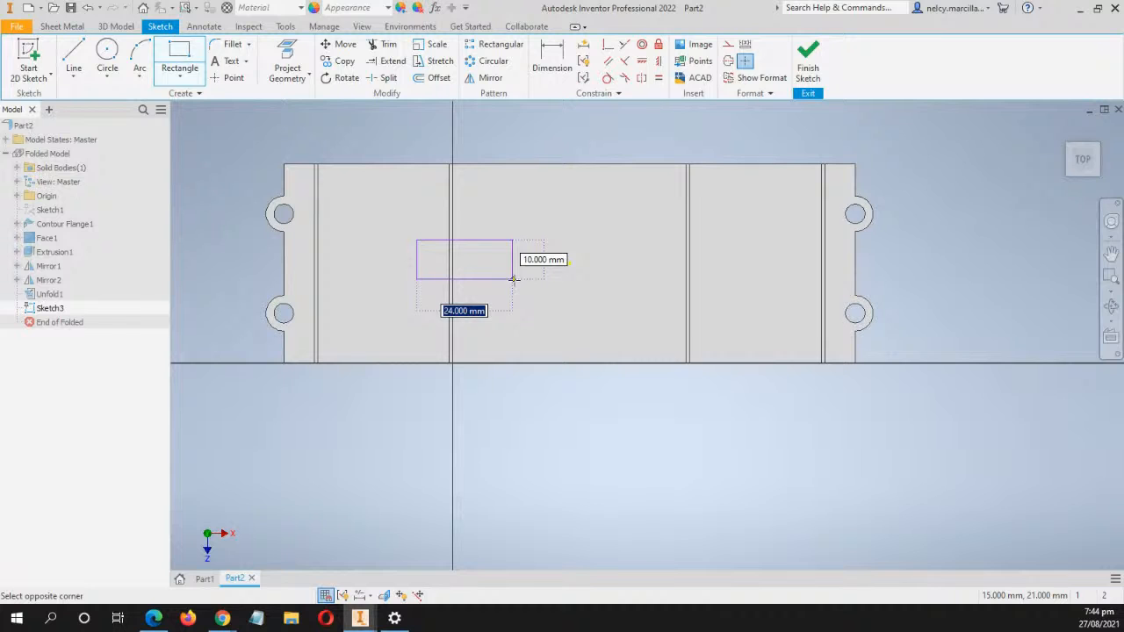
left_click(514, 279)
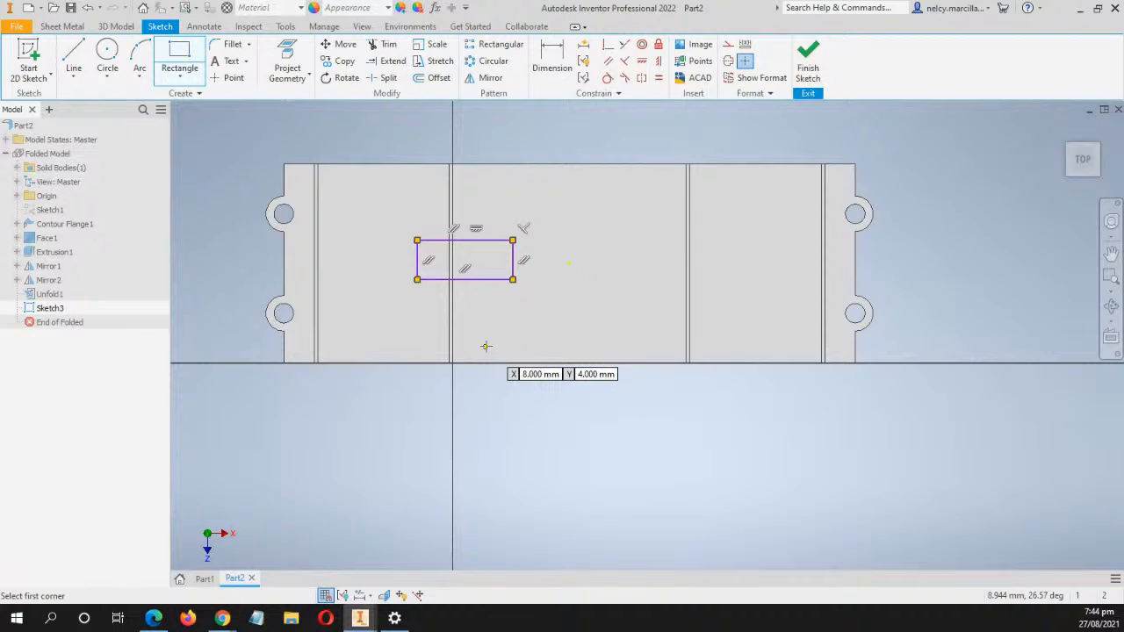
Dimension the rectangle's height between its two long sides as 10 mm
key("d")
middle_click_drag(490, 348, 444, 307)
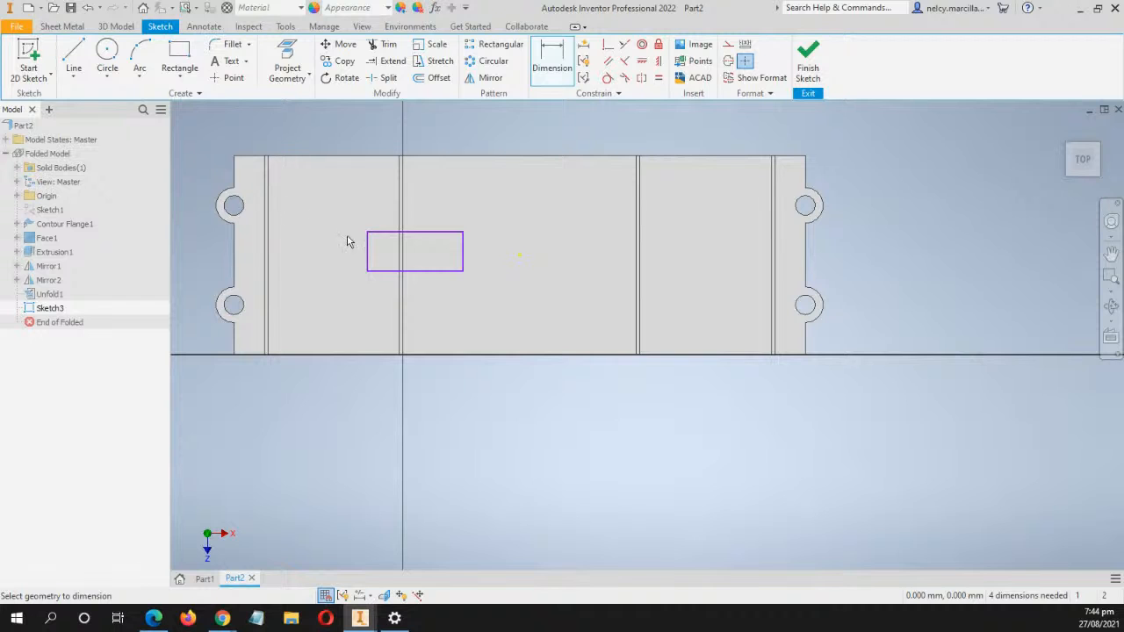
left_click(426, 233)
left_click(439, 271)
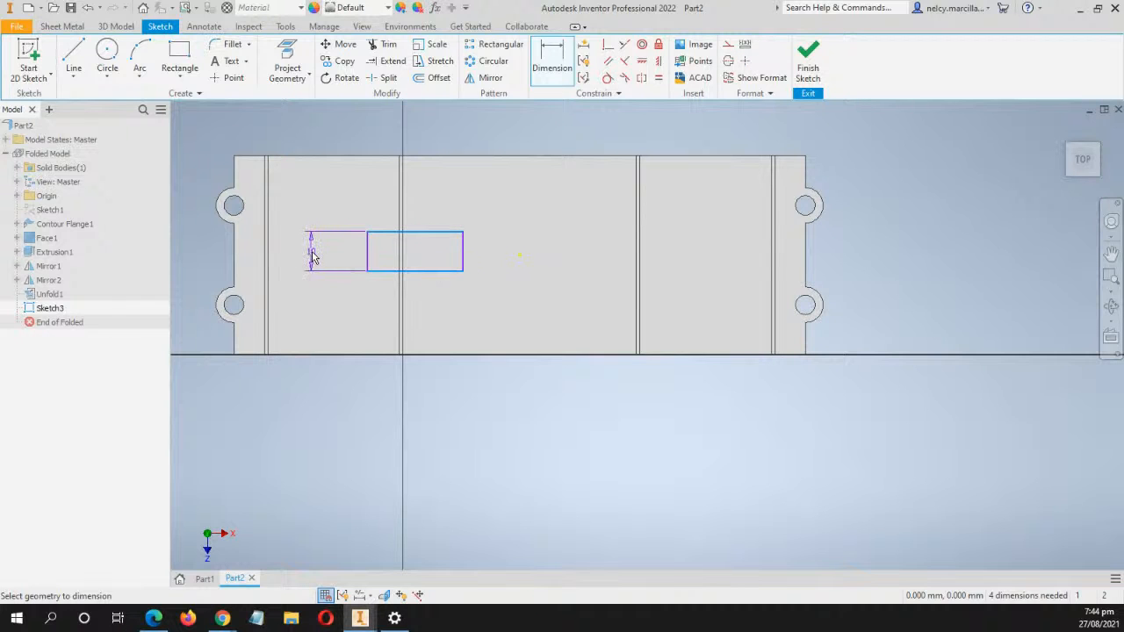
left_click(312, 256)
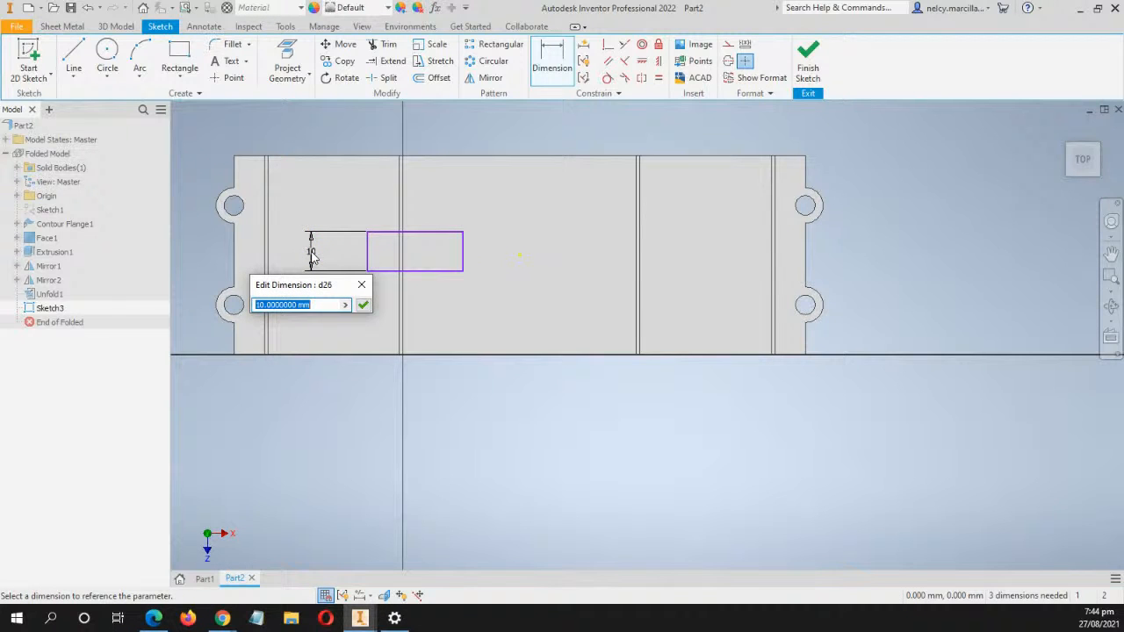
left_click(363, 307)
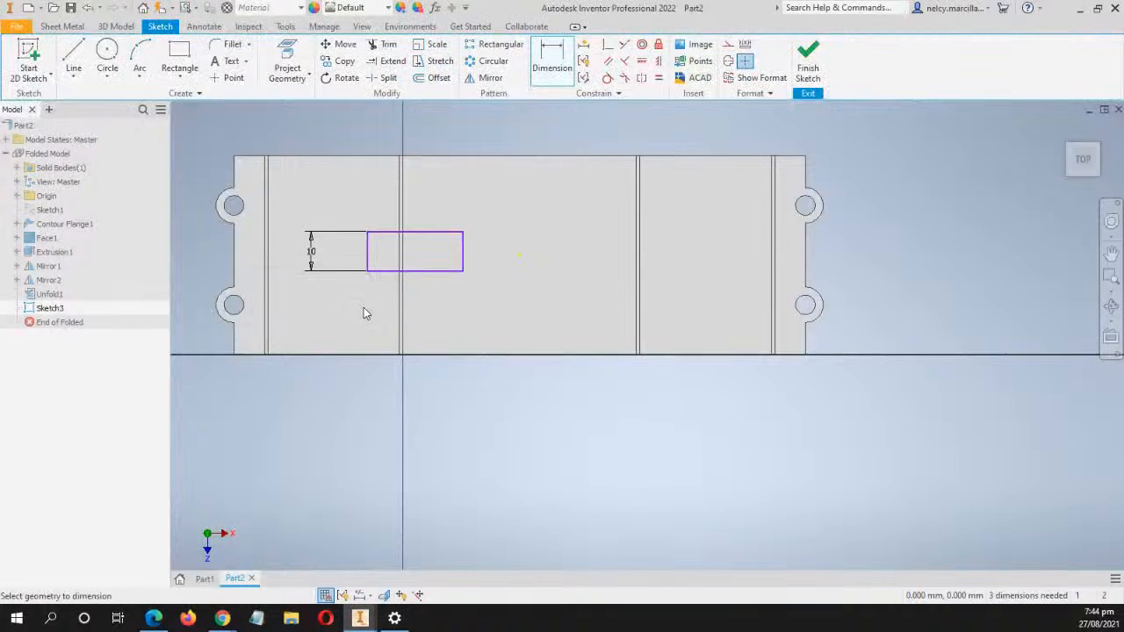
Set the distance from the rectangle's outer short side to the nearer bend line to 10 mm
left_click(370, 260)
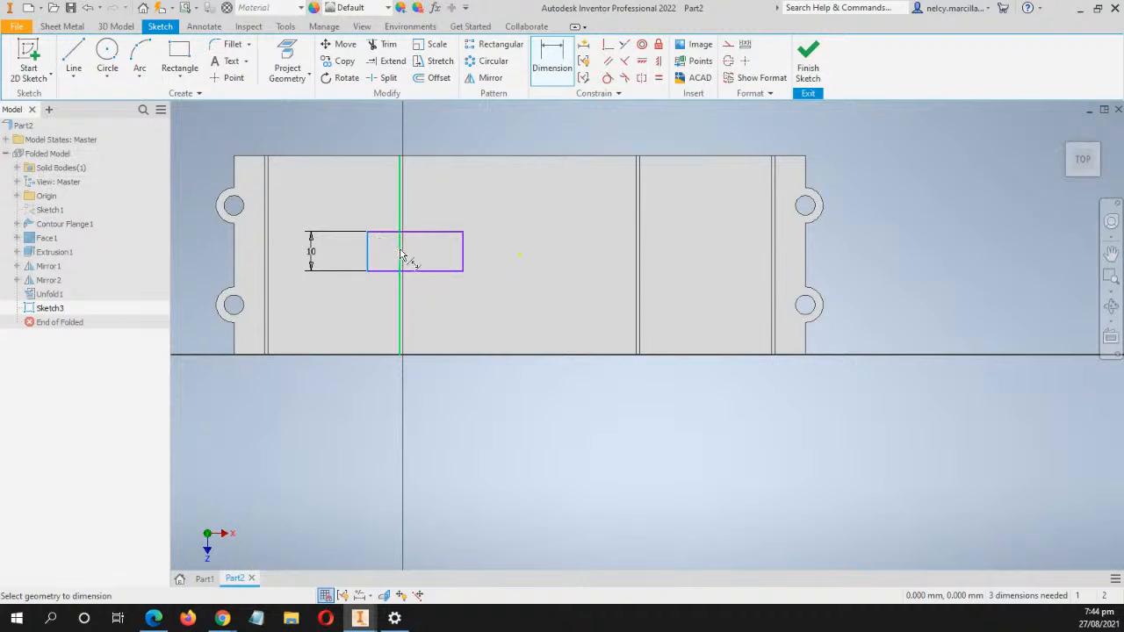
left_click(401, 255)
left_click(391, 211)
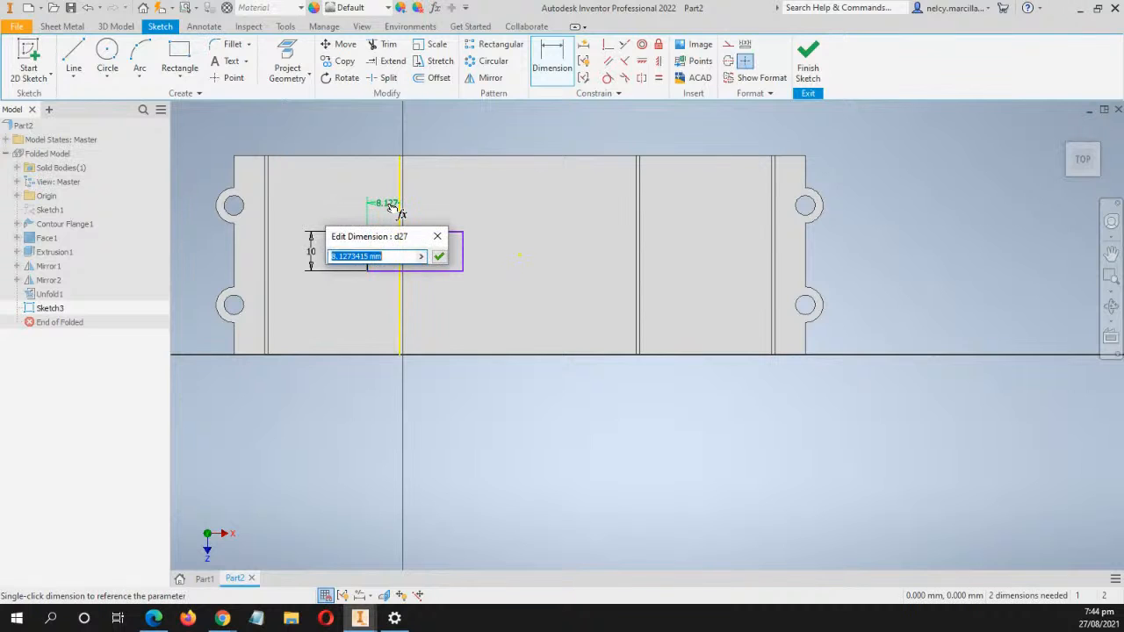
type("10")
key("Return")
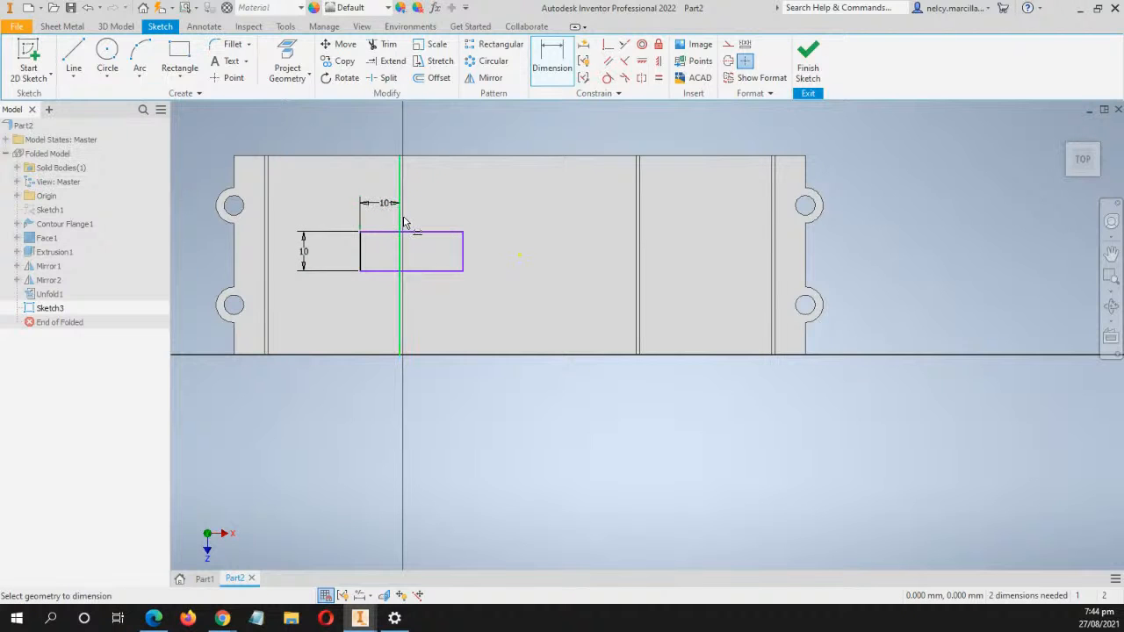
Set the distance from the rectangle's inner short side to the bend line facing it to 10 mm
left_click(402, 224)
scroll(405, 225, "up", 5)
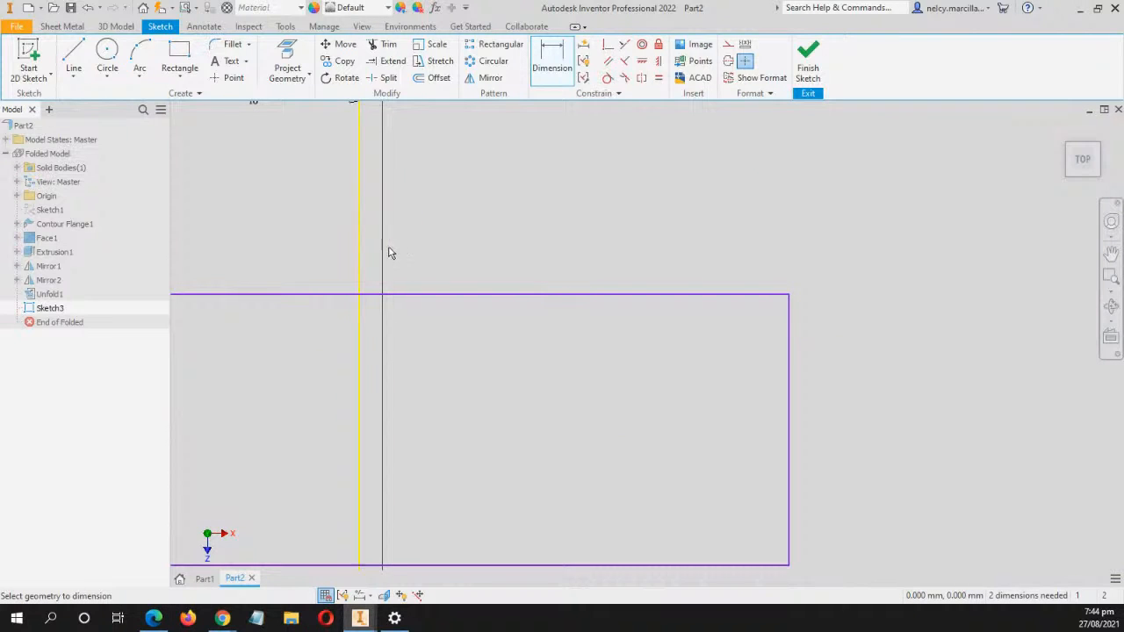
scroll(492, 325, "down", 4)
left_click(562, 362)
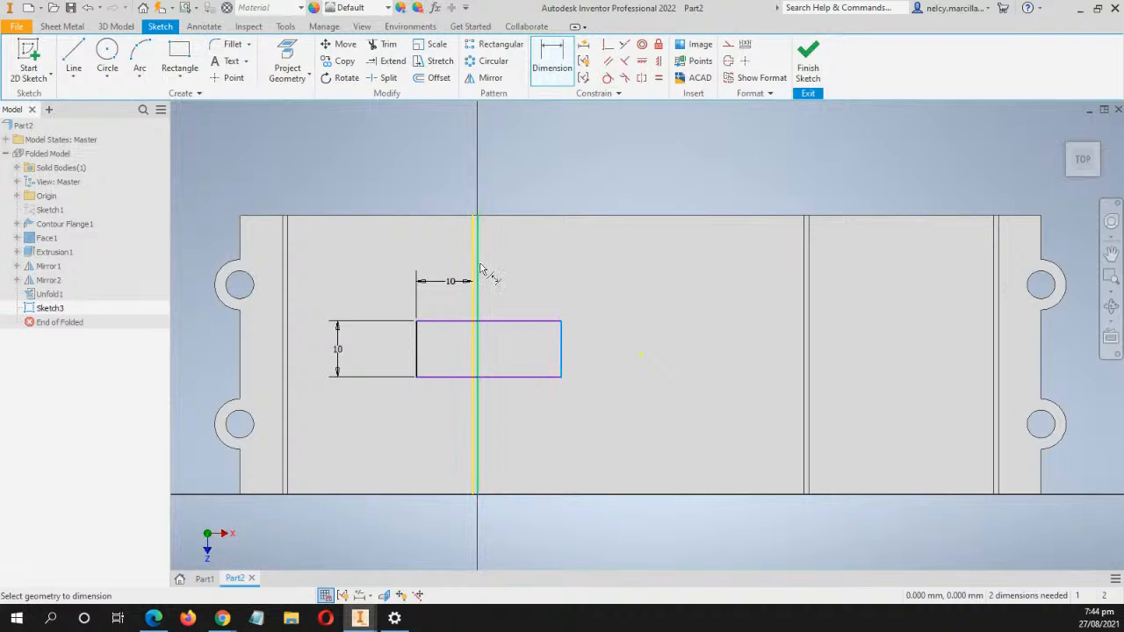
left_click(507, 290)
type("10")
key("Return")
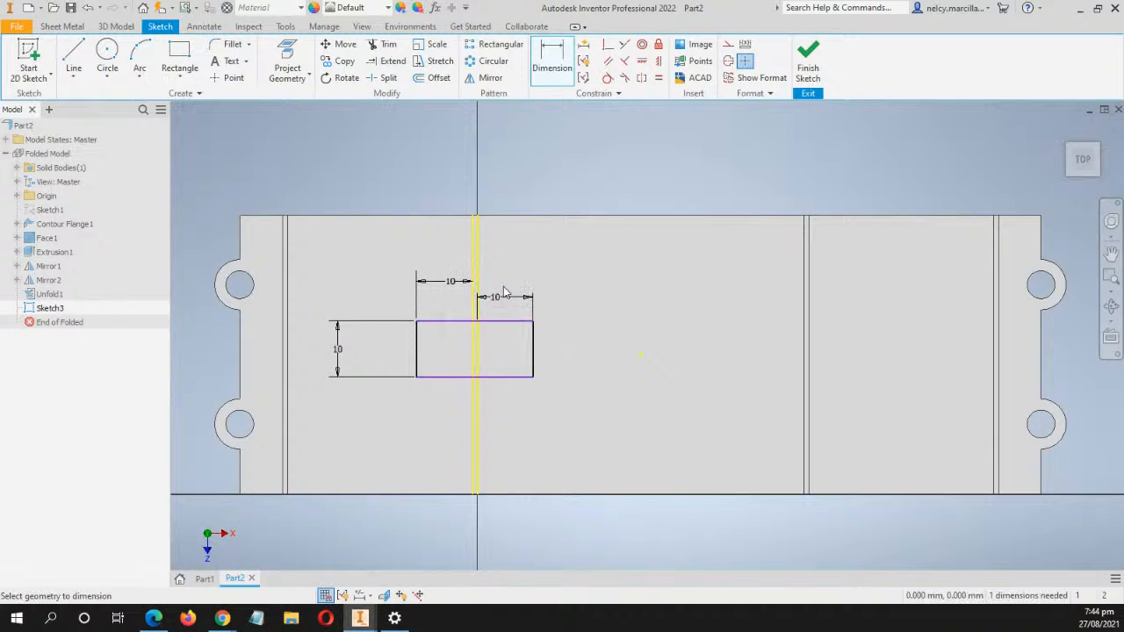
Draw a 25 mm vertical line from the sheet's center point to the upper long edge
mouse_move(623, 381)
middle_mouse_down()
mouse_move(383, 276)
mouse_move(459, 321)
middle_mouse_up()
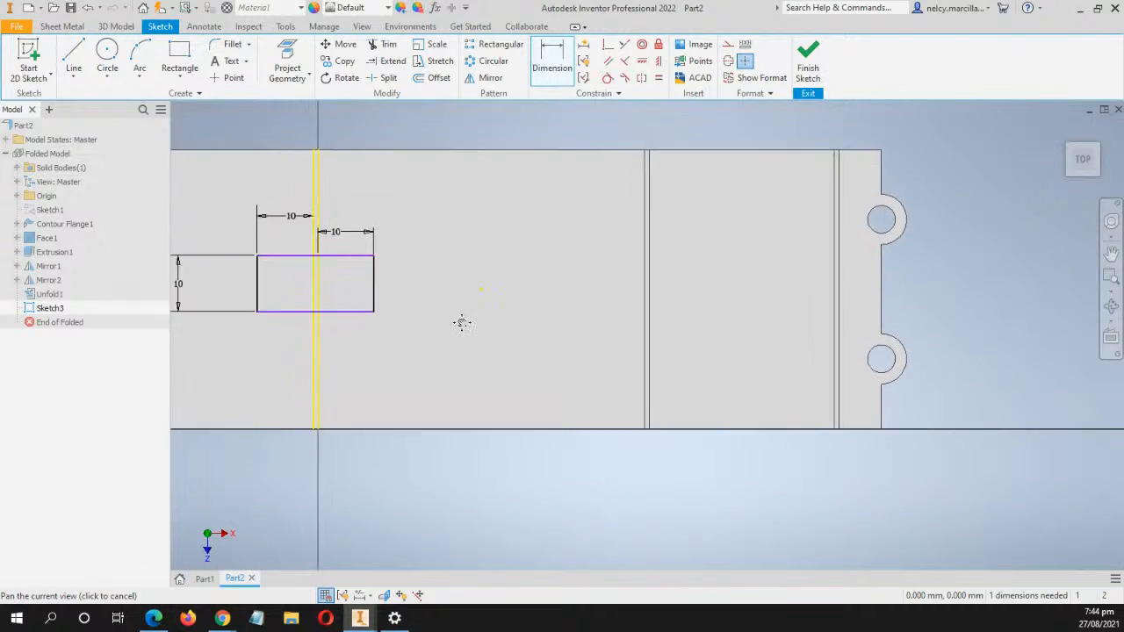
scroll(480, 321, "down", 3)
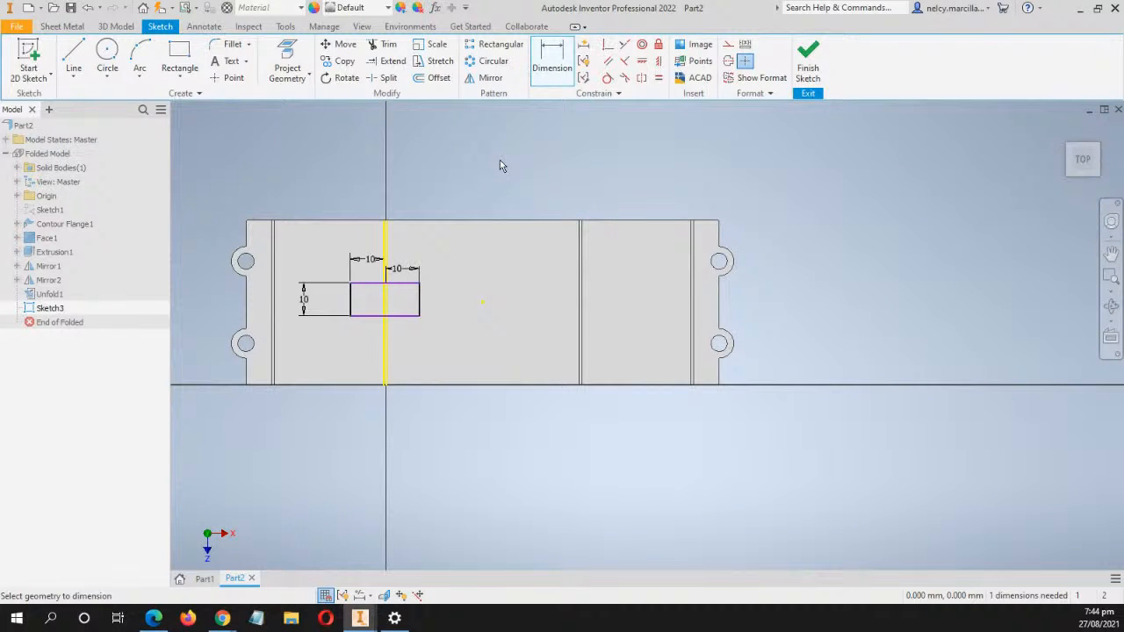
key("l")
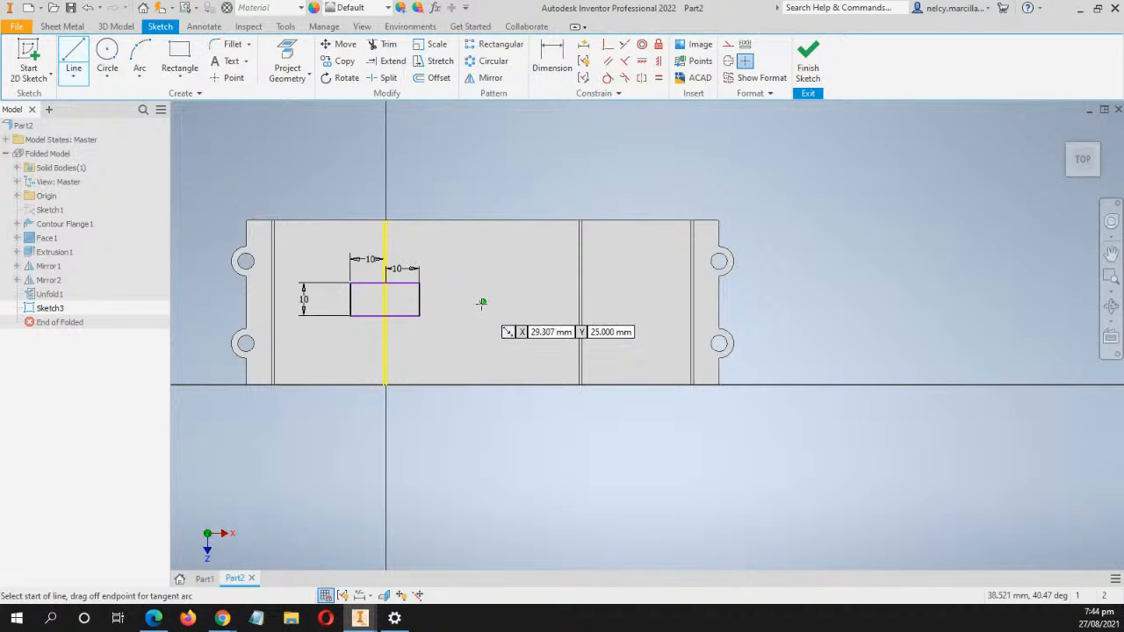
left_click(482, 303)
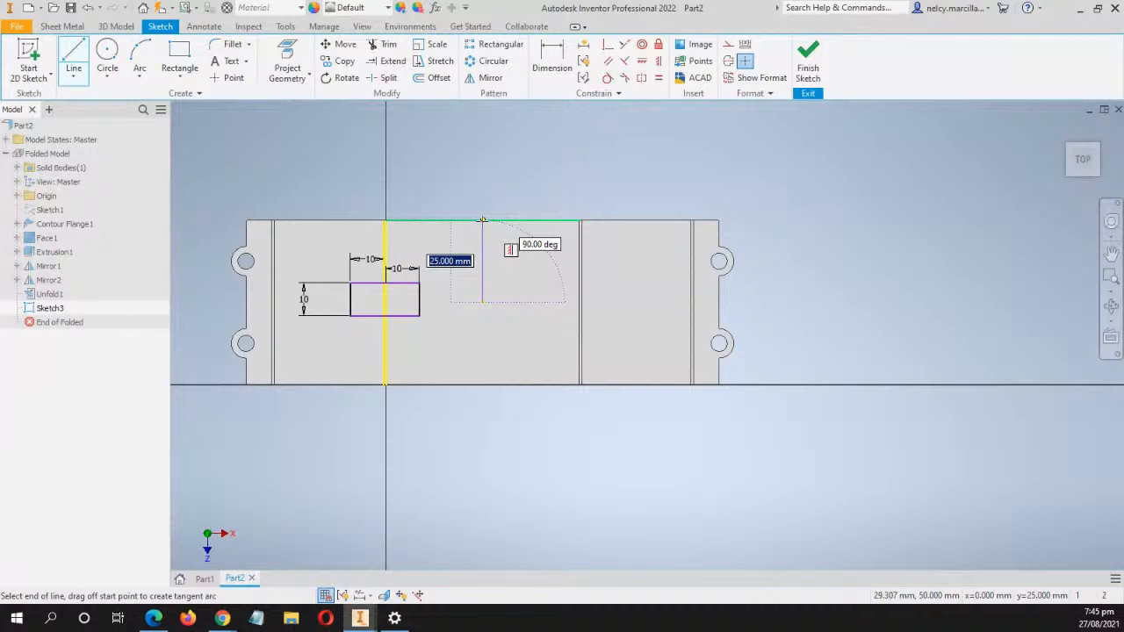
left_click(482, 219)
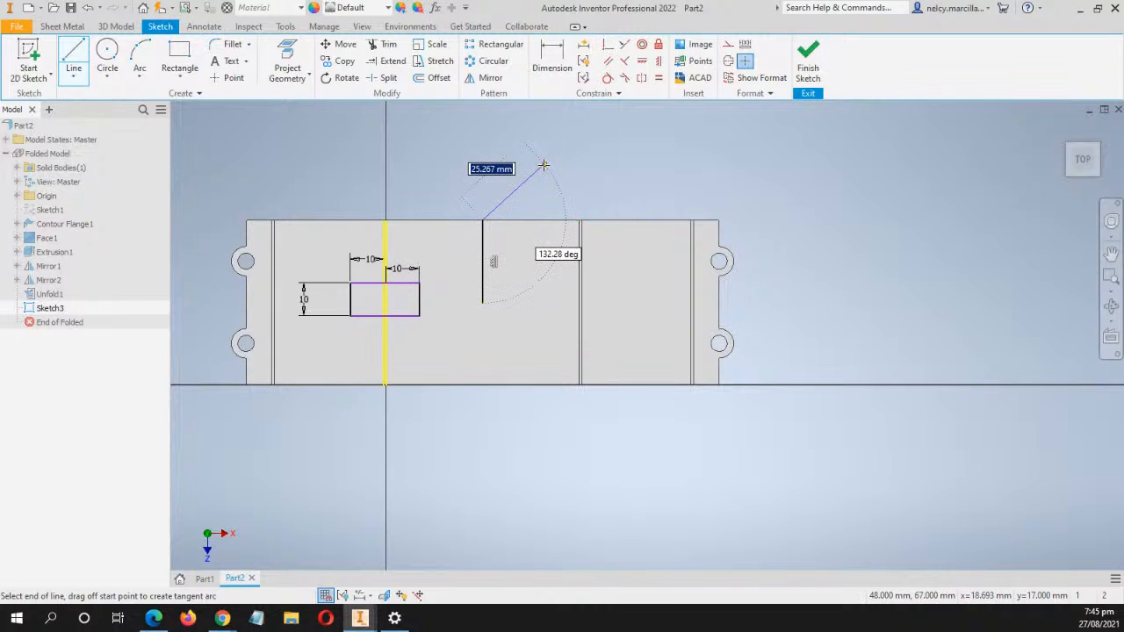
key("Escape")
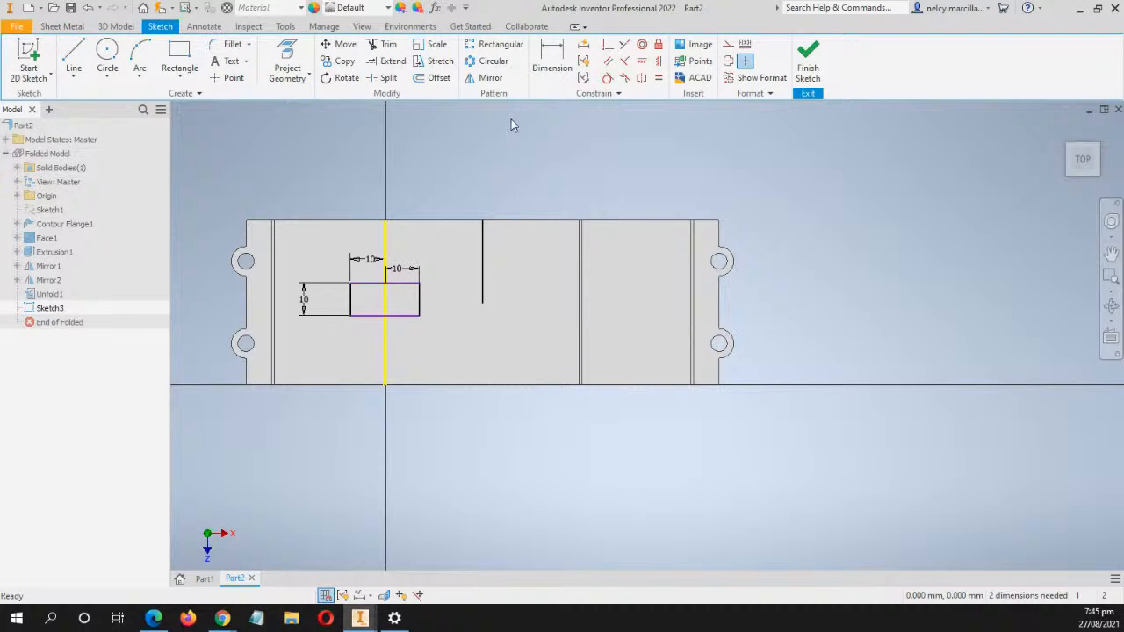
Mirror the rectangle's four sides about the central vertical line to place a copy over the opposite bend
left_click(488, 78)
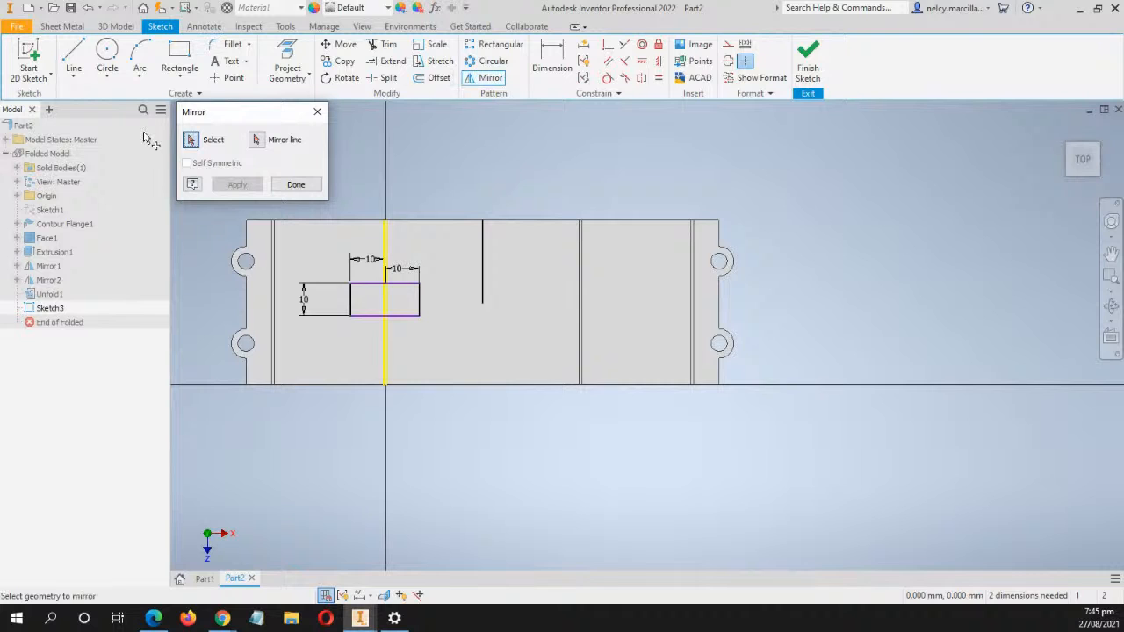
left_click(393, 283)
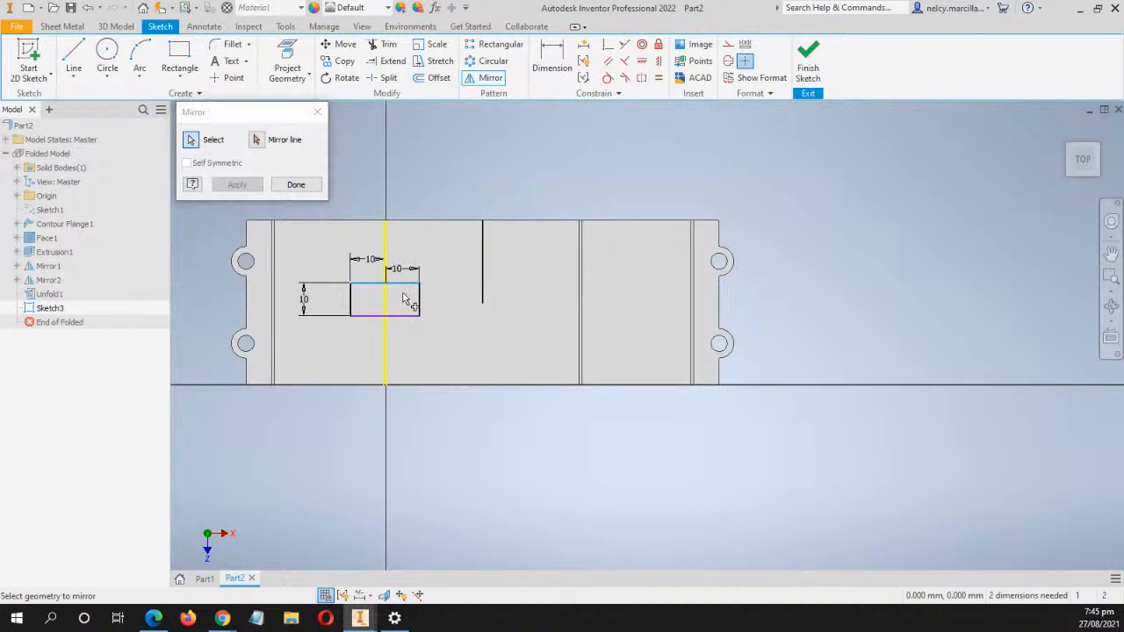
left_click(412, 316)
left_click(419, 308)
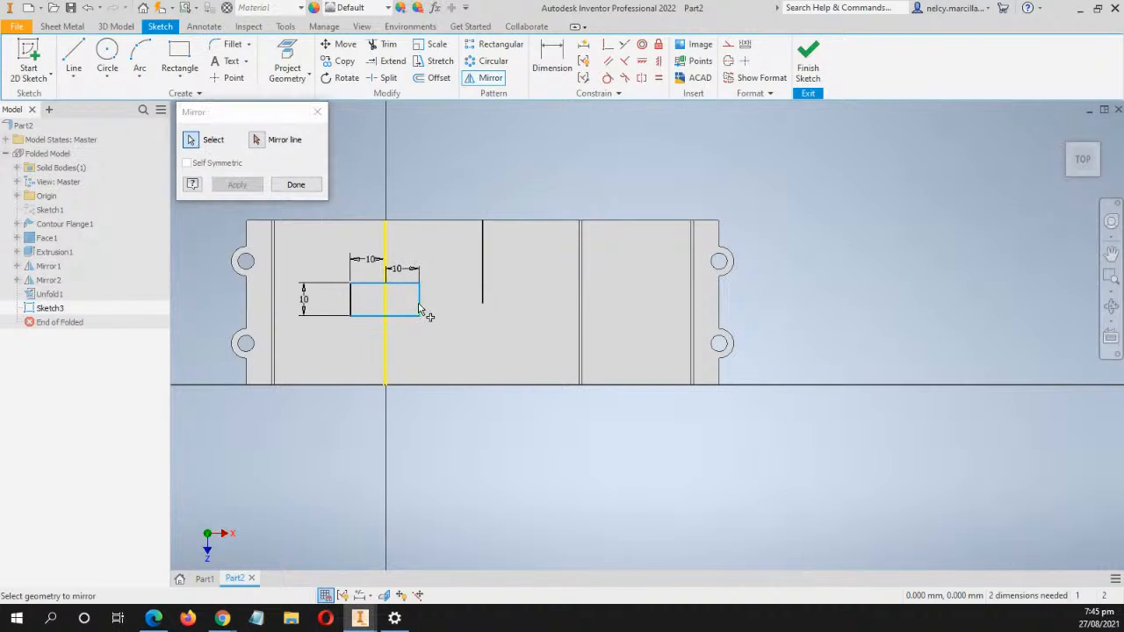
left_click(351, 307)
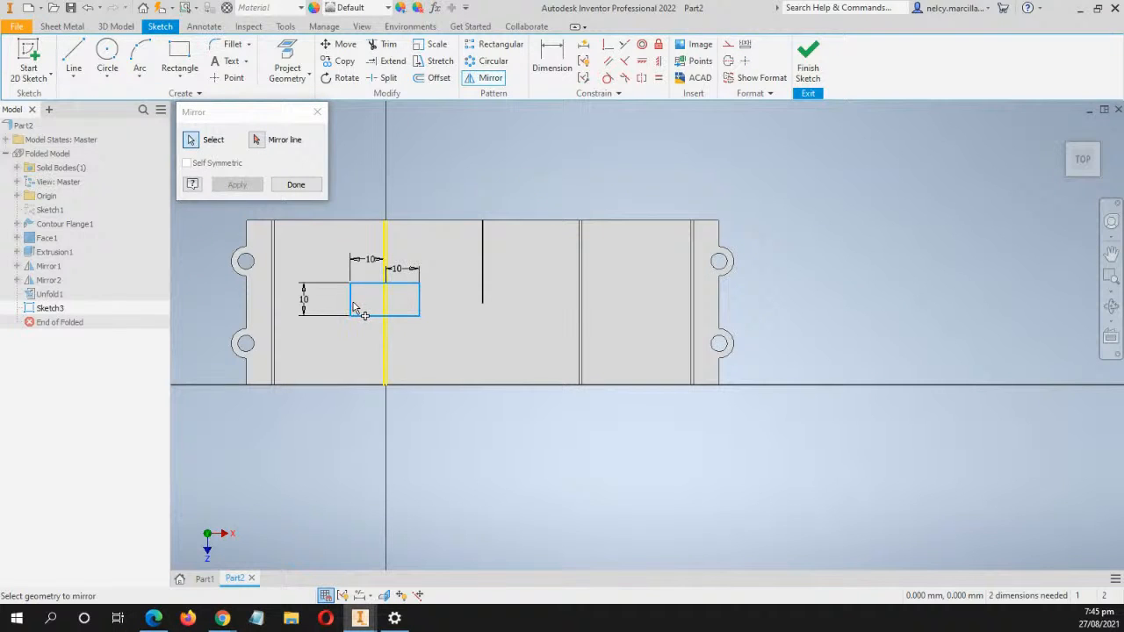
left_click(258, 145)
left_click(482, 251)
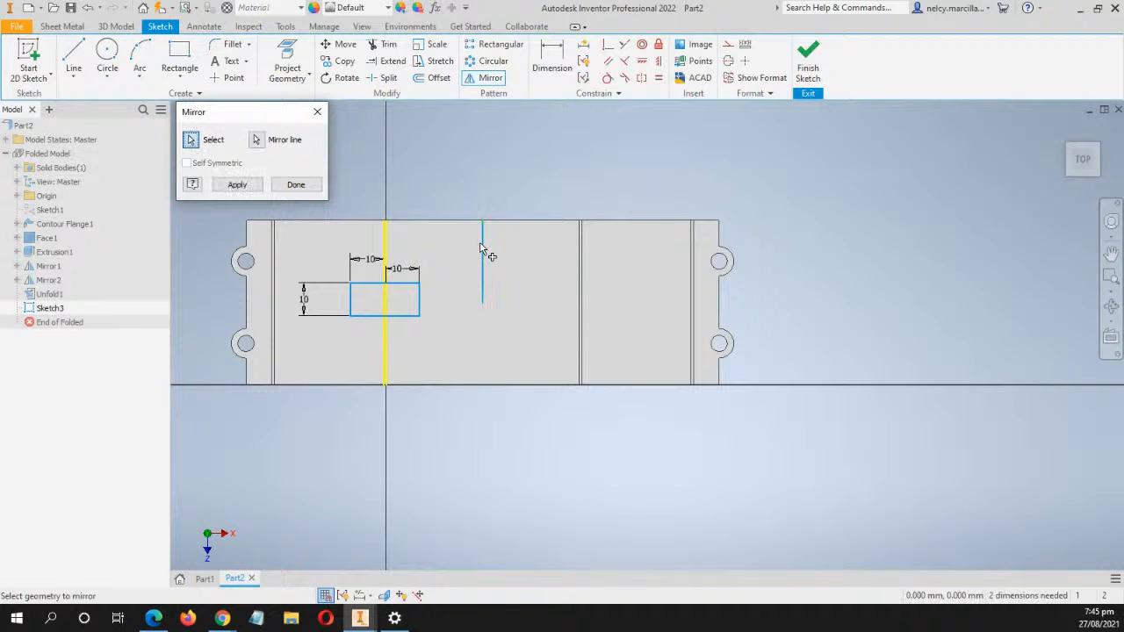
left_click(236, 187)
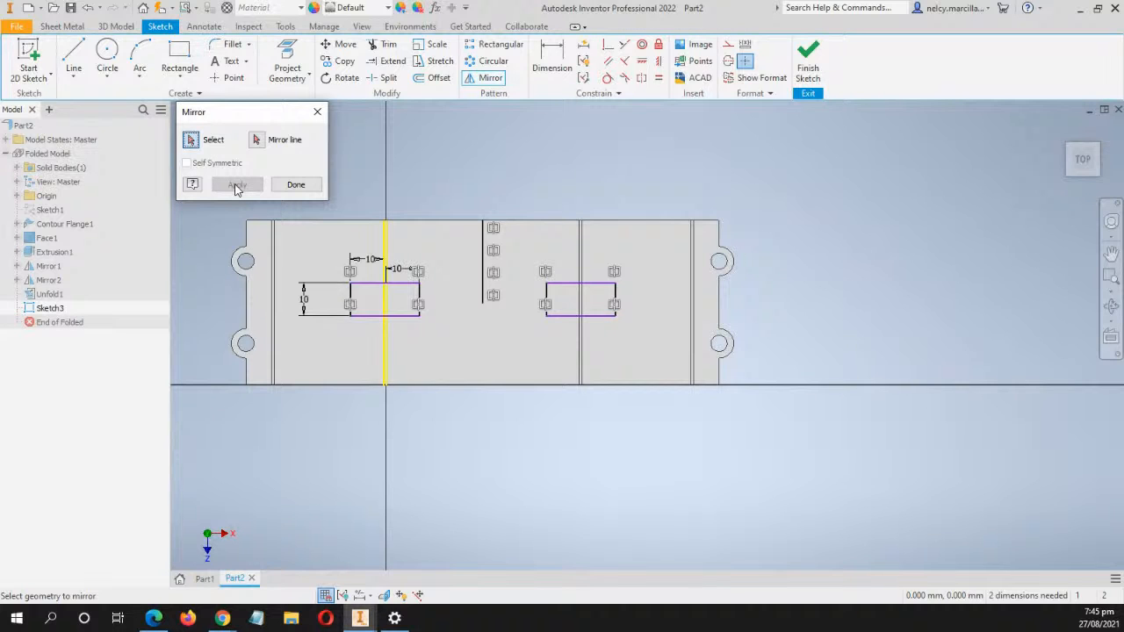
left_click(296, 185)
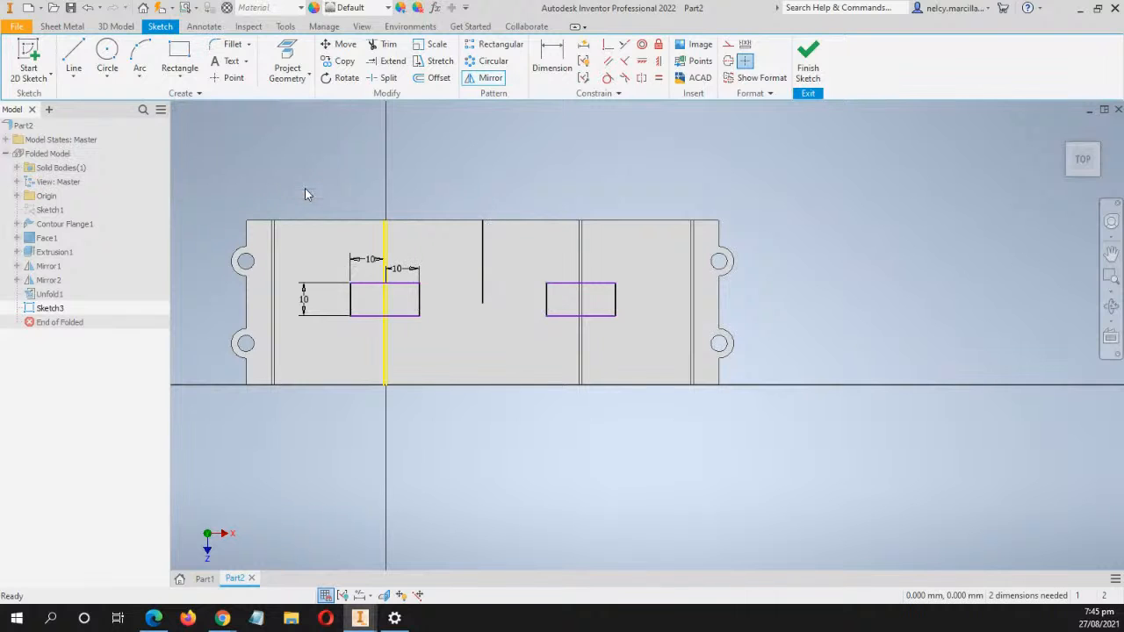
Align the midpoint of the left rectangle's inner short side horizontally with the central line's lower end, and finish the sketch
mouse_move(469, 246)
middle_mouse_down()
mouse_move(497, 243)
mouse_move(500, 225)
middle_mouse_up()
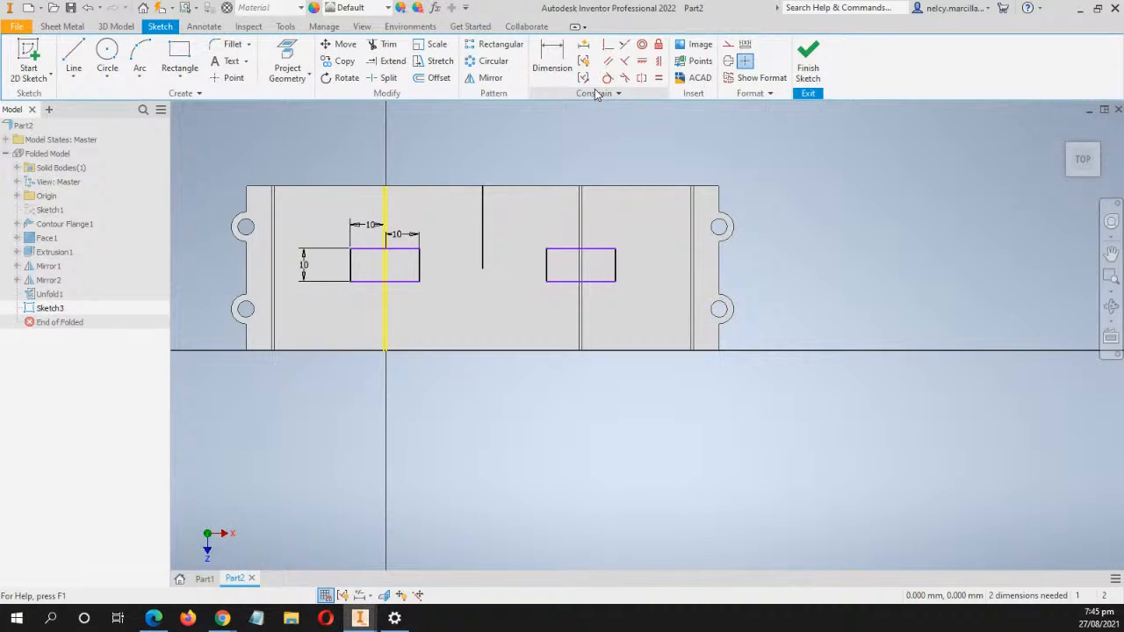
left_click(641, 62)
scroll(479, 226, "down", 5)
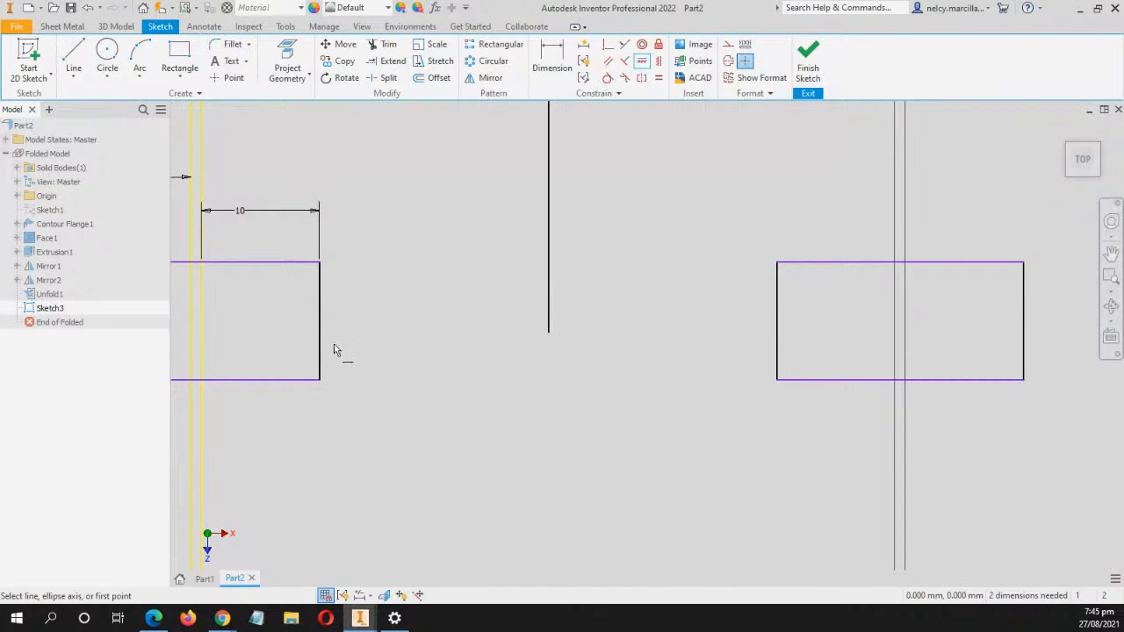
scroll(321, 325, "up", 5)
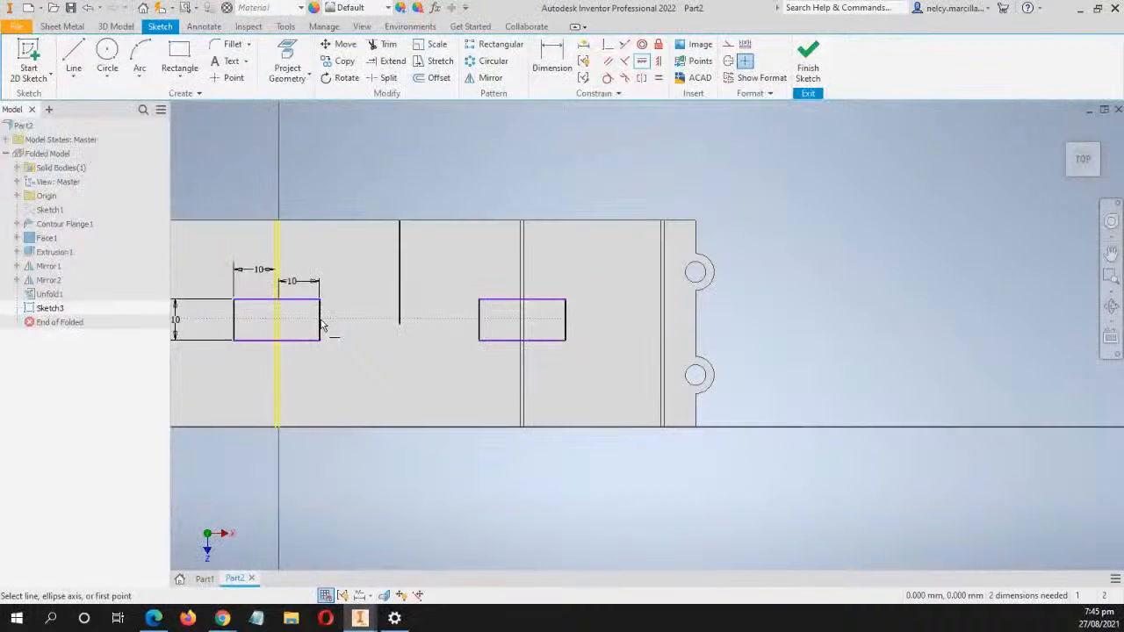
scroll(323, 320, "down", 5)
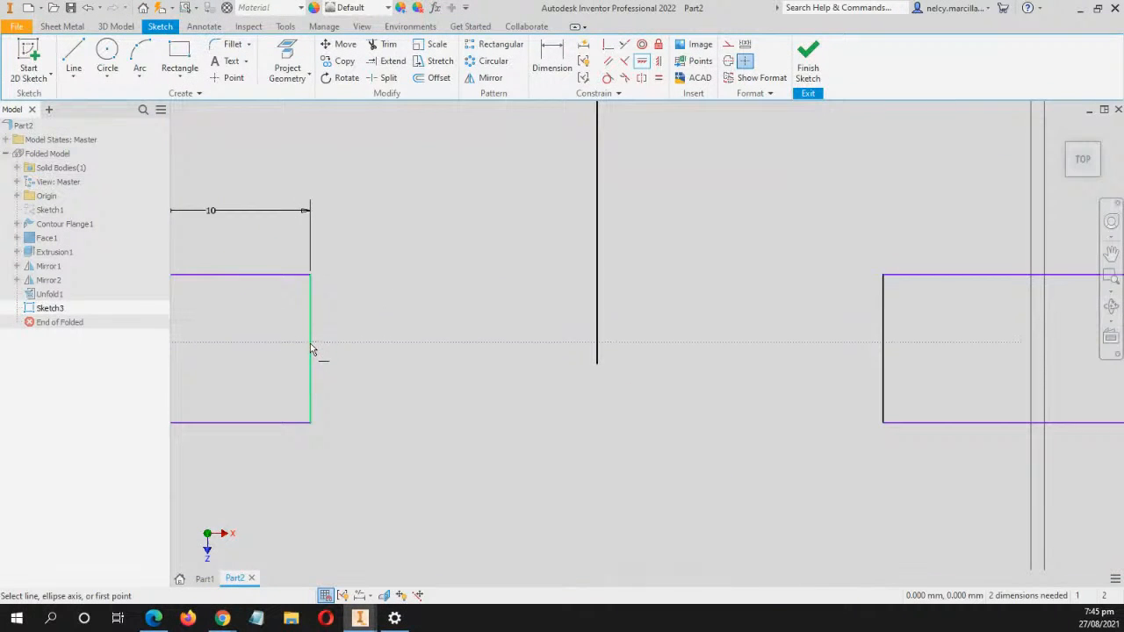
left_click(311, 349)
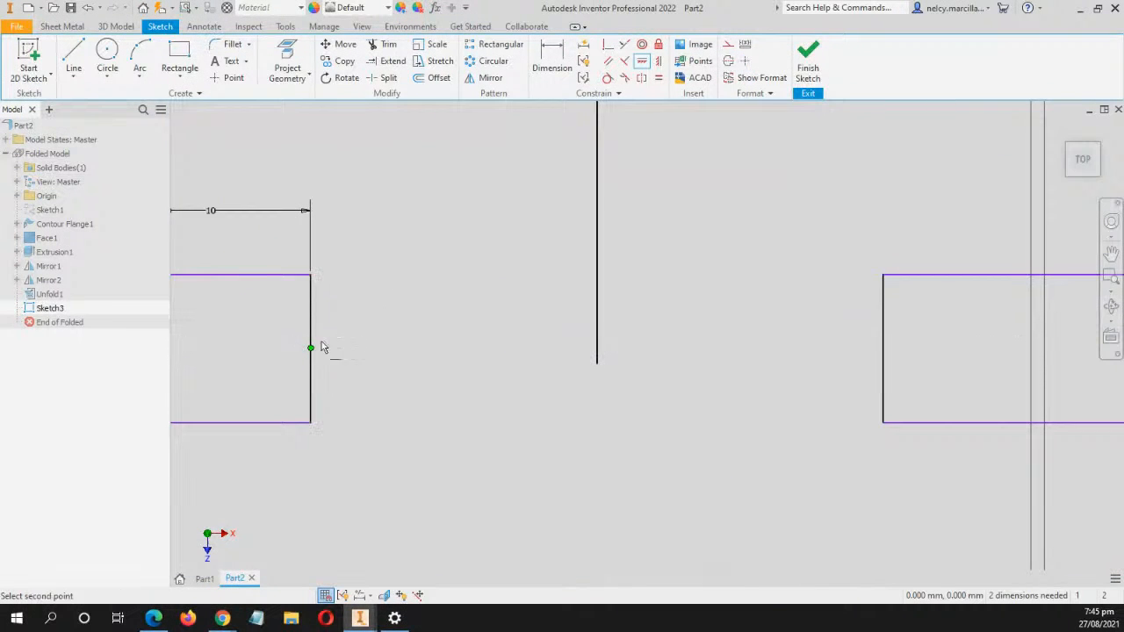
left_click(599, 367)
scroll(695, 369, "up", 5)
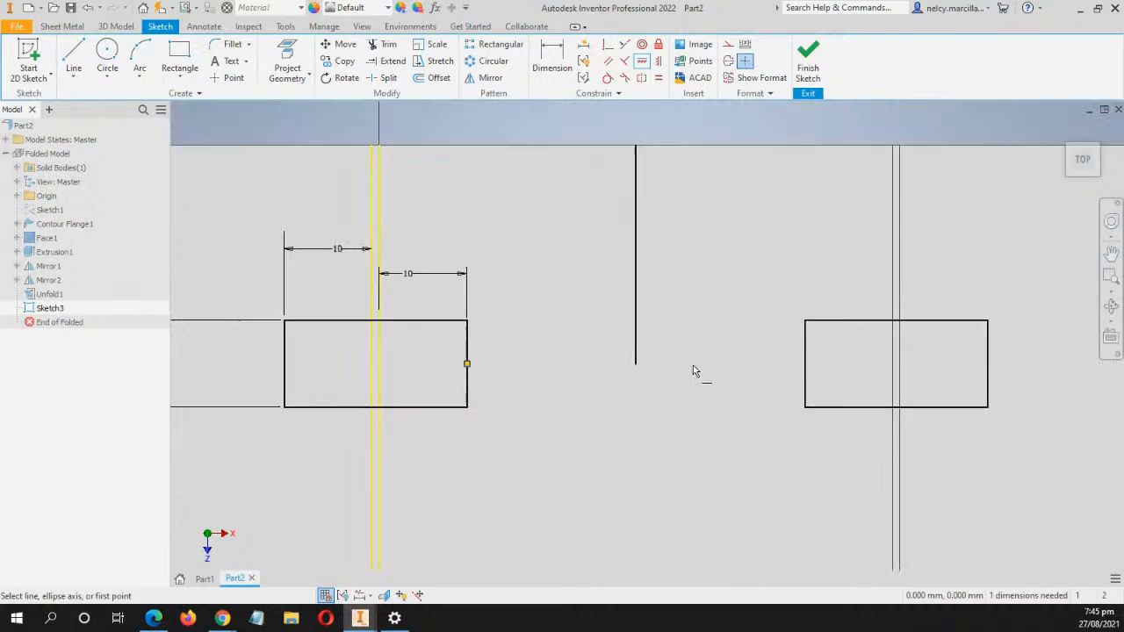
mouse_move(700, 389)
middle_mouse_down()
mouse_move(691, 308)
mouse_move(705, 364)
middle_mouse_up()
scroll(691, 309, "down", 3)
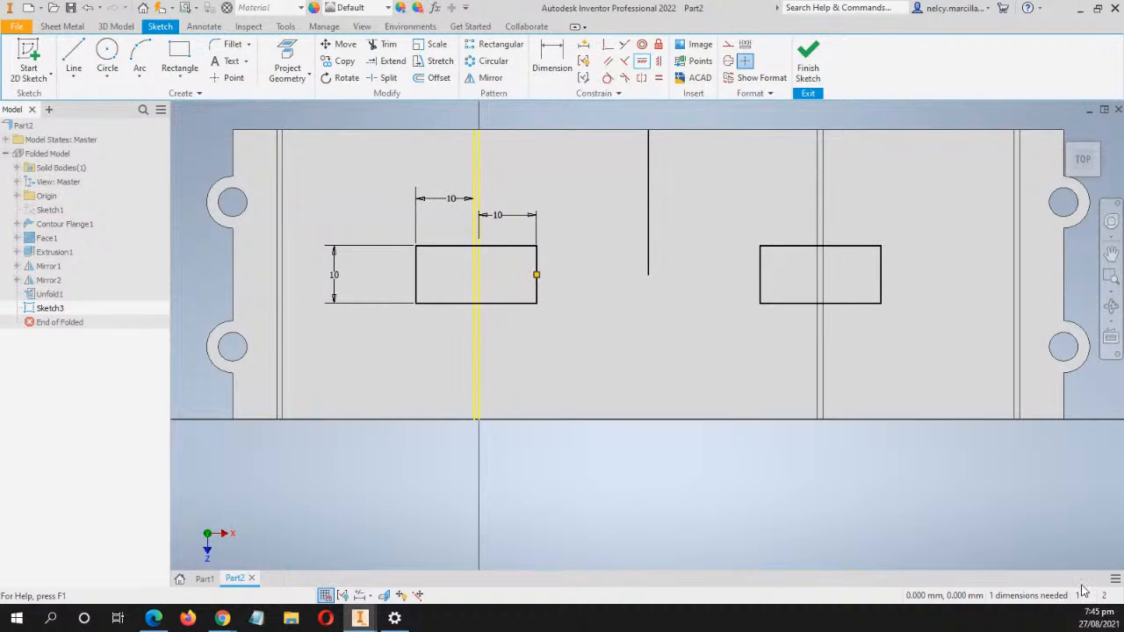
key("d")
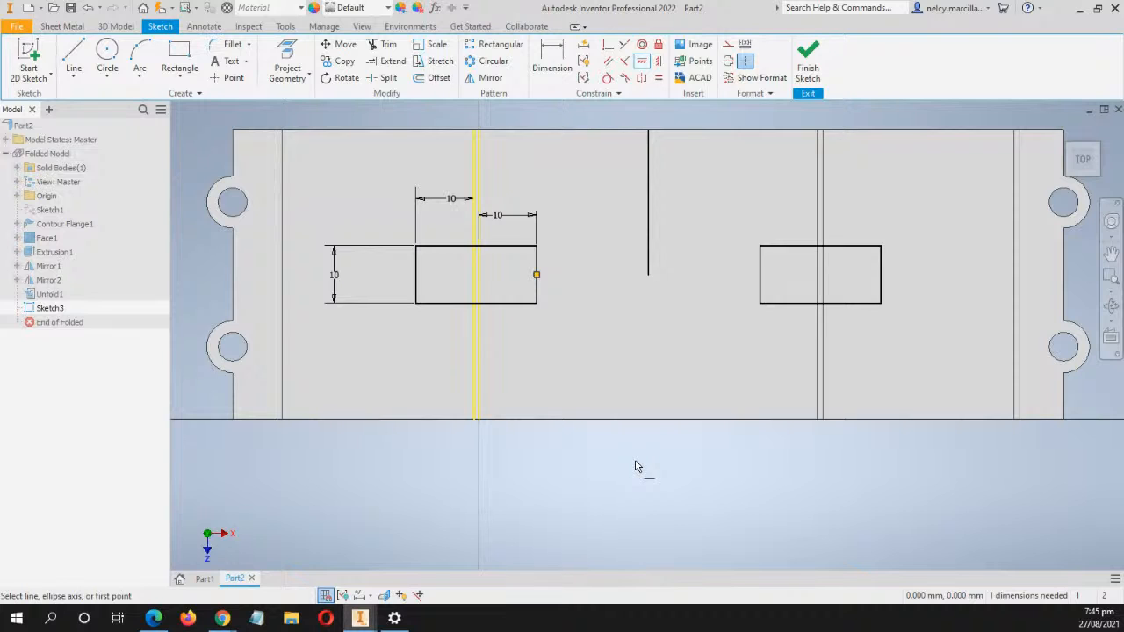
key("Escape")
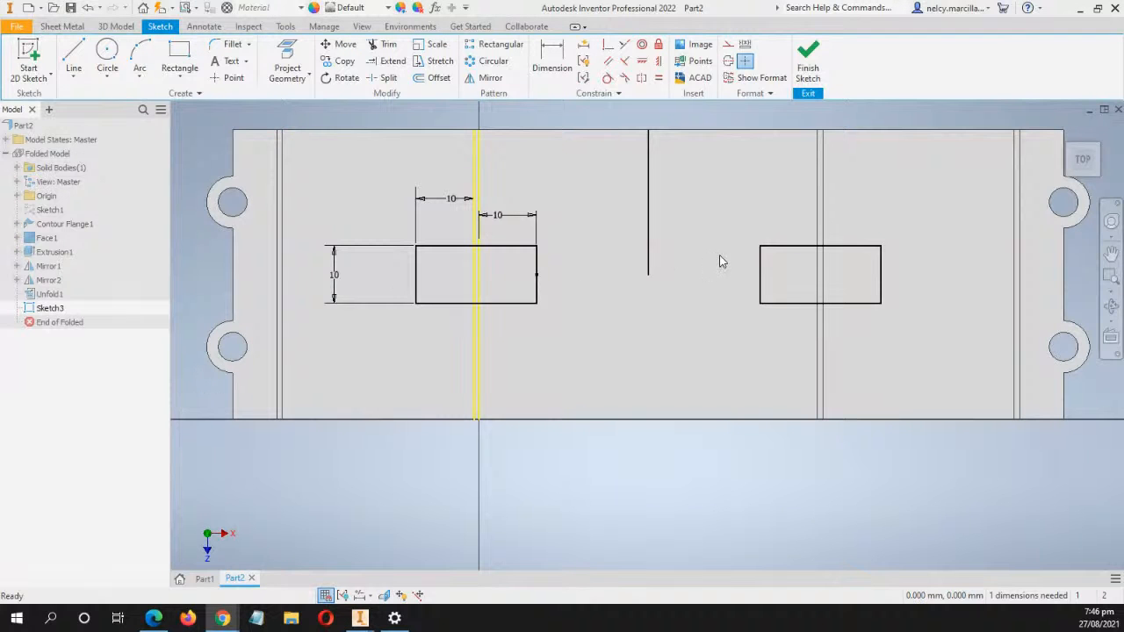
left_click(808, 58)
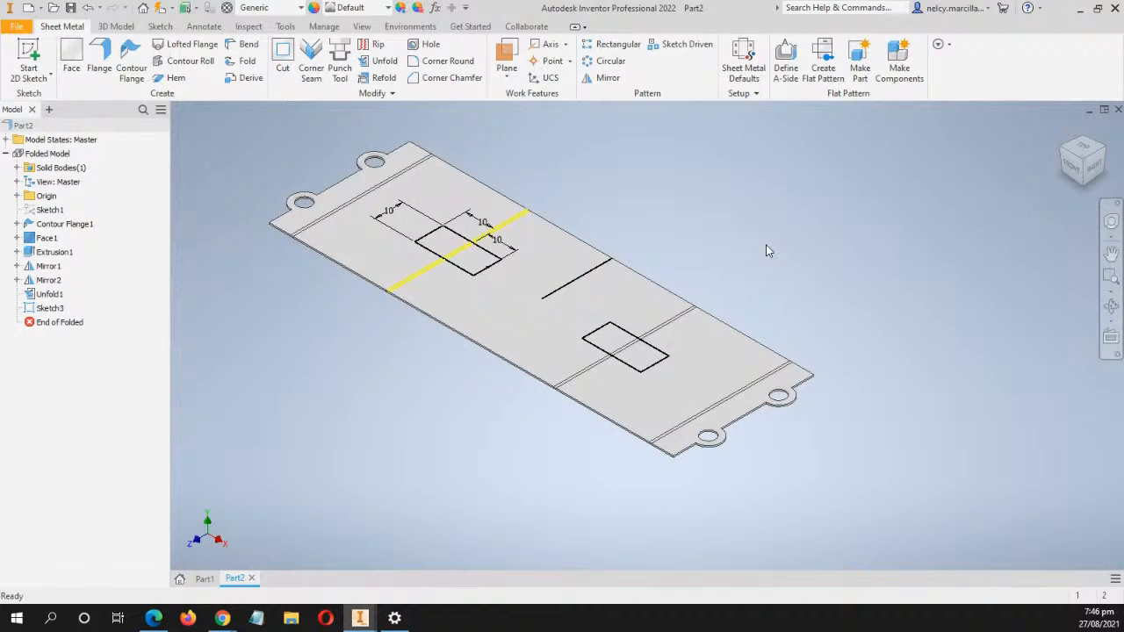
Extrude all regions of both rectangles 10 mm in the flipped direction as a cut through the unfolded sheet
left_click(116, 27)
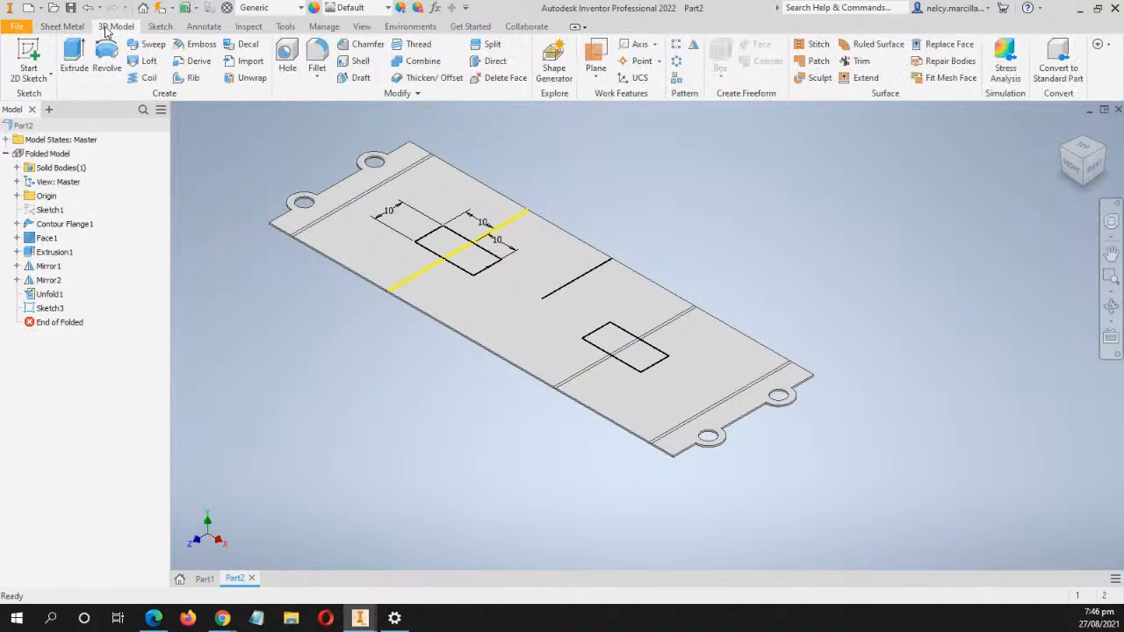
left_click(69, 75)
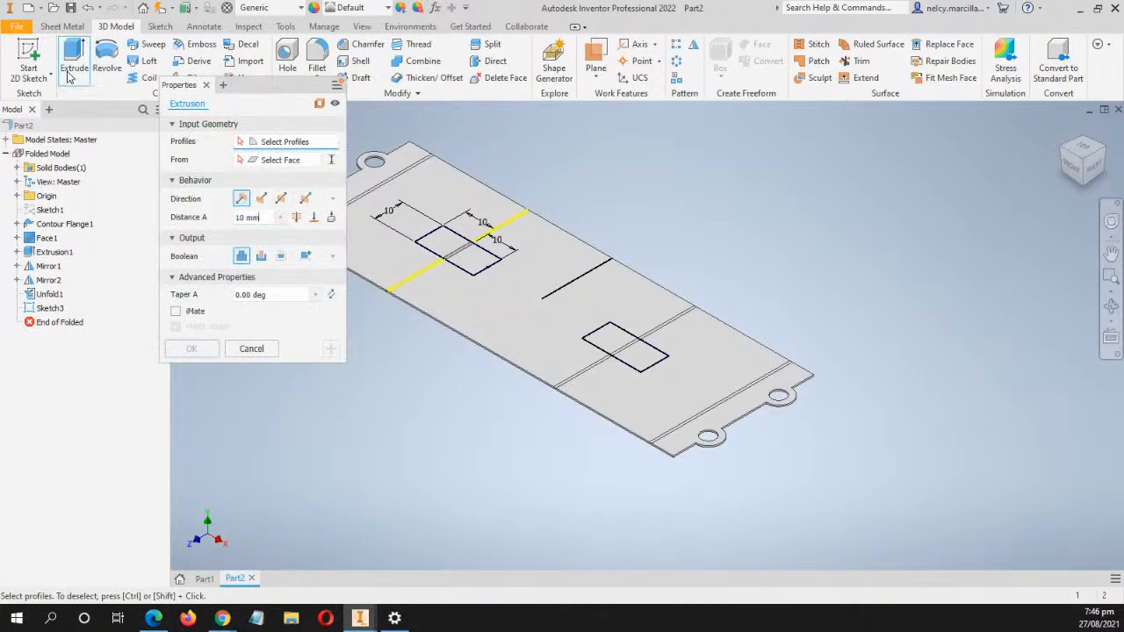
scroll(455, 251, "up", 5)
left_click(465, 301)
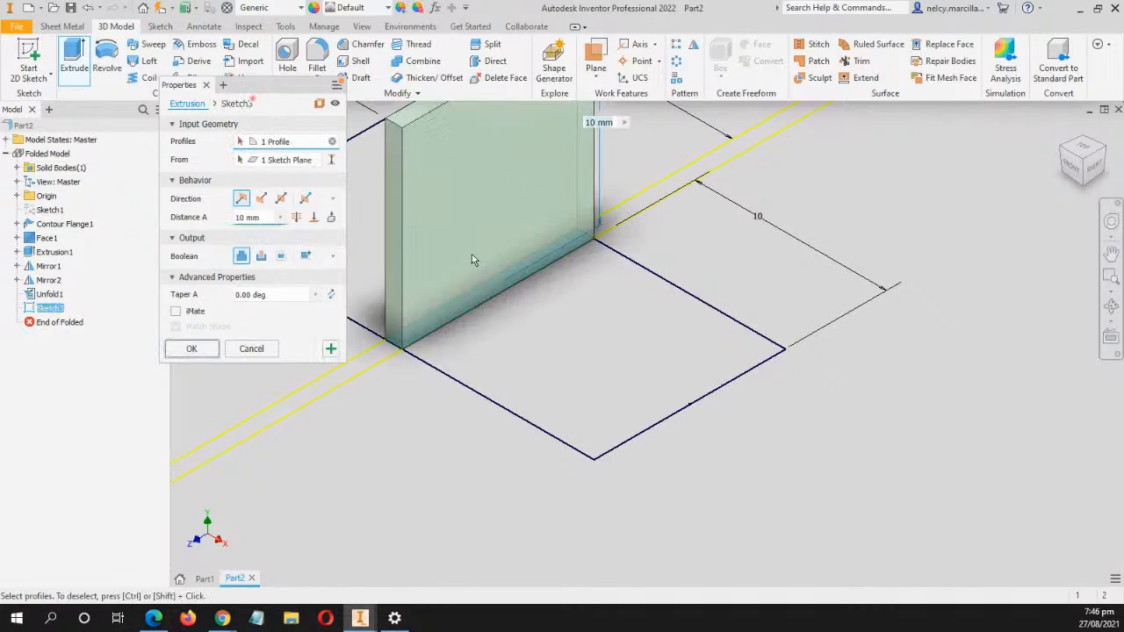
left_click(364, 248)
left_click(627, 349)
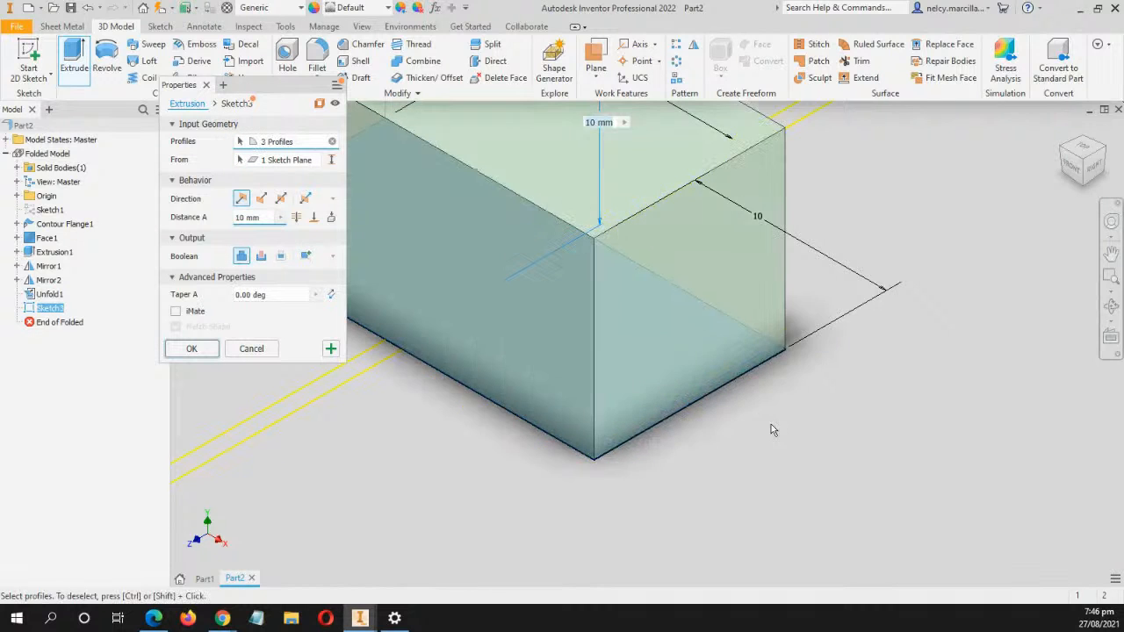
scroll(772, 426, "down", 5)
scroll(828, 453, "down", 5)
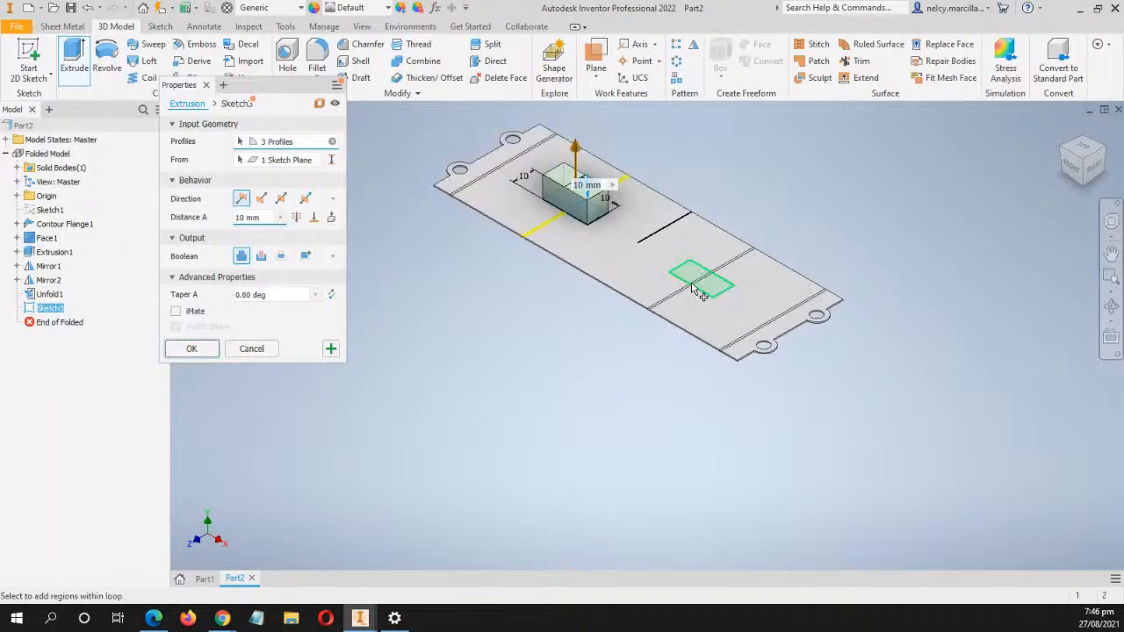
left_click(692, 276)
middle_click_drag(530, 325, 538, 345)
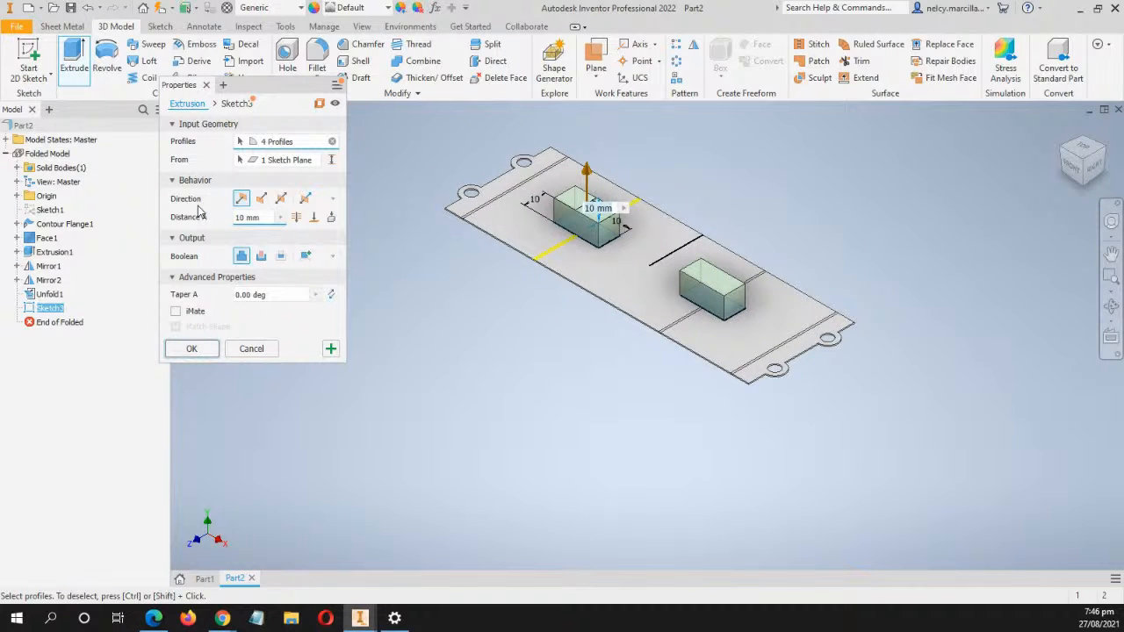
left_click(267, 205)
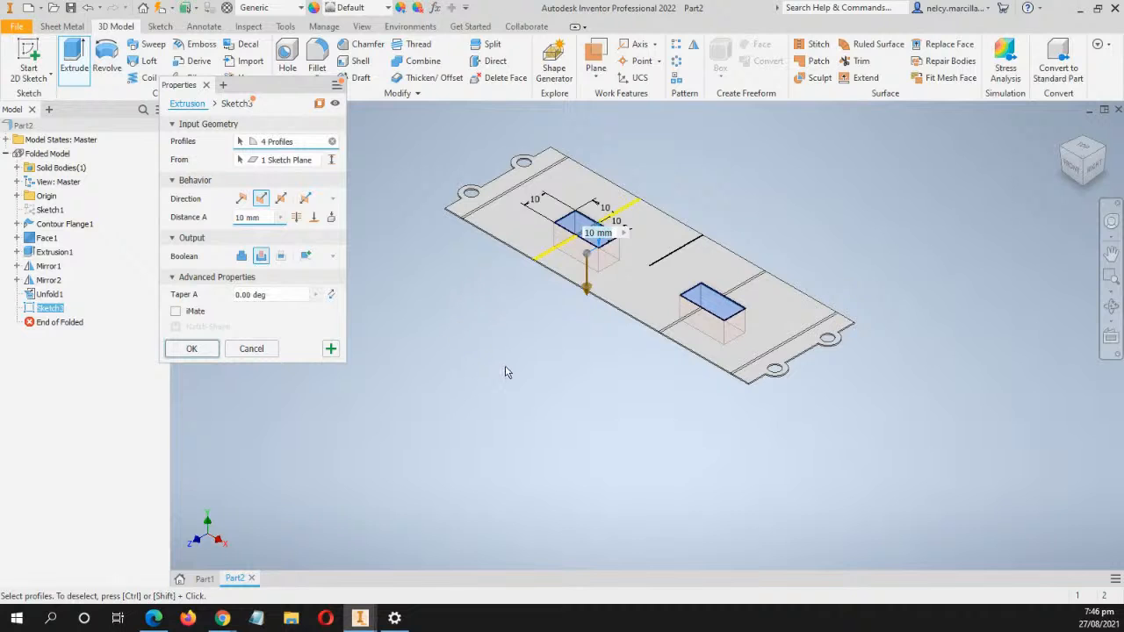
scroll(552, 333, "down", 2)
middle_click_drag(560, 322, 495, 312)
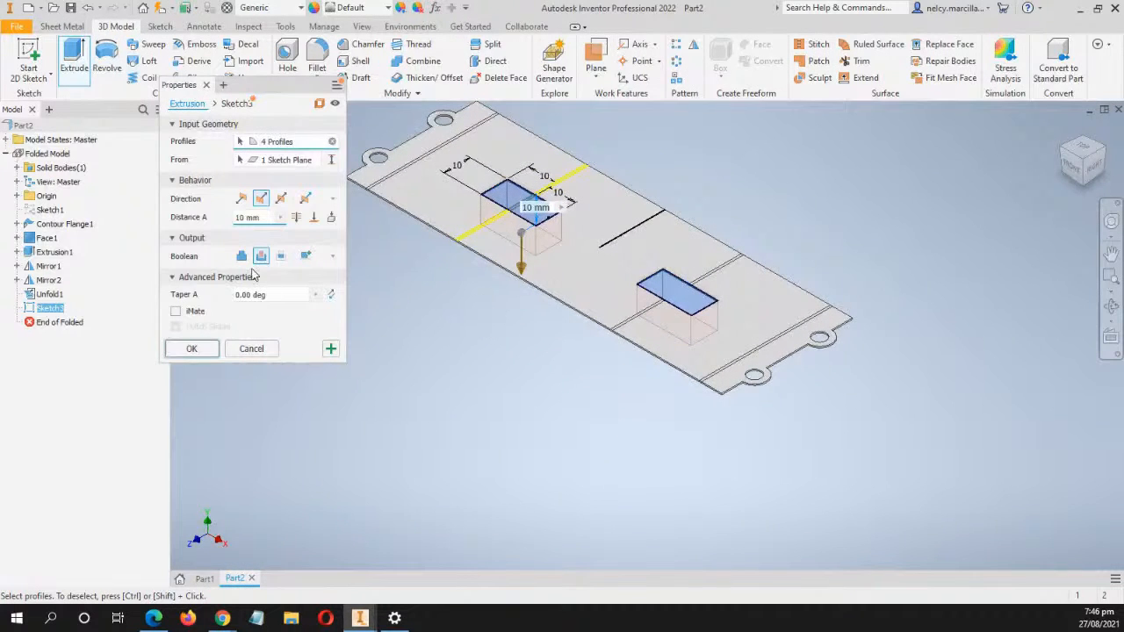
left_click(191, 350)
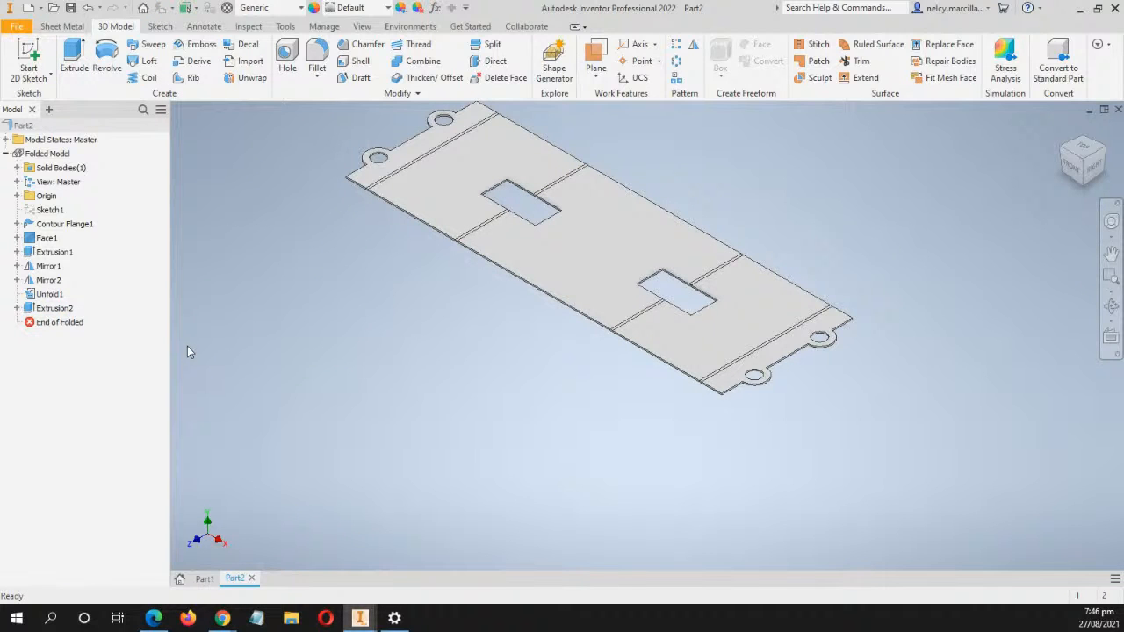
Refold all bends of the sheet, keeping the central face between the two cutouts as the stationary reference
middle_click_drag(465, 294, 496, 382)
scroll(424, 344, "down", 3)
scroll(473, 354, "up", 3)
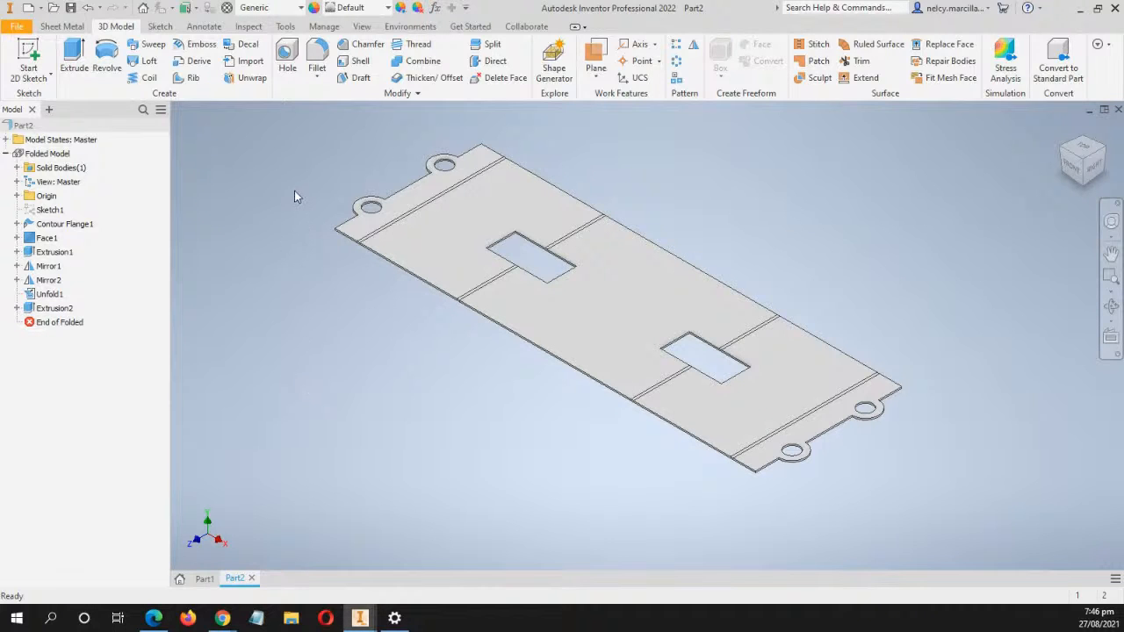
left_click(63, 26)
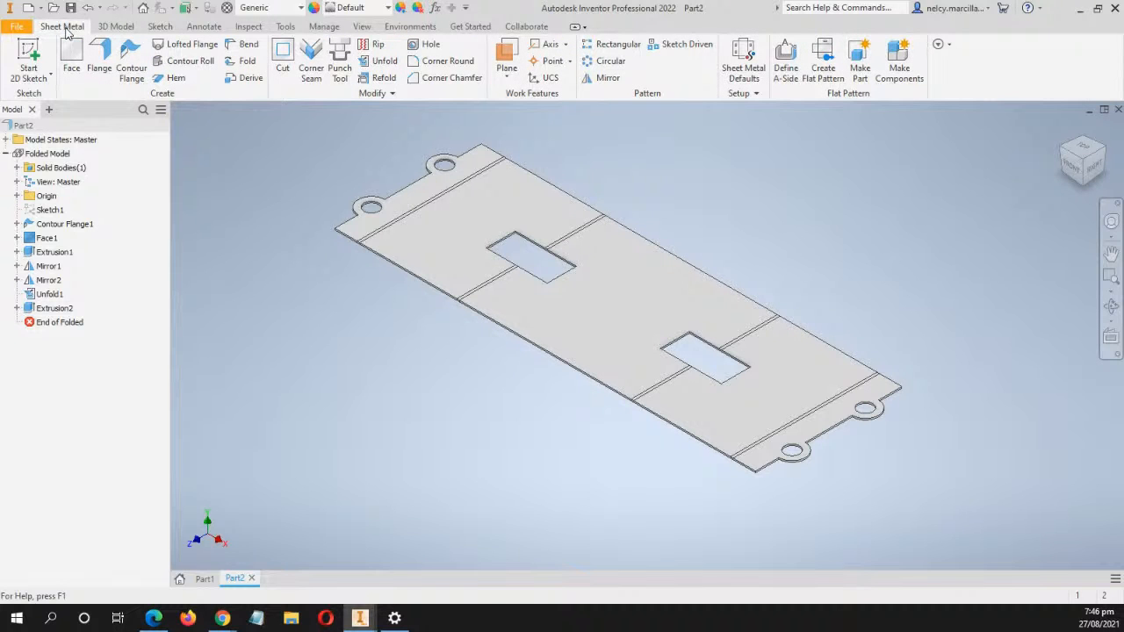
left_click(380, 79)
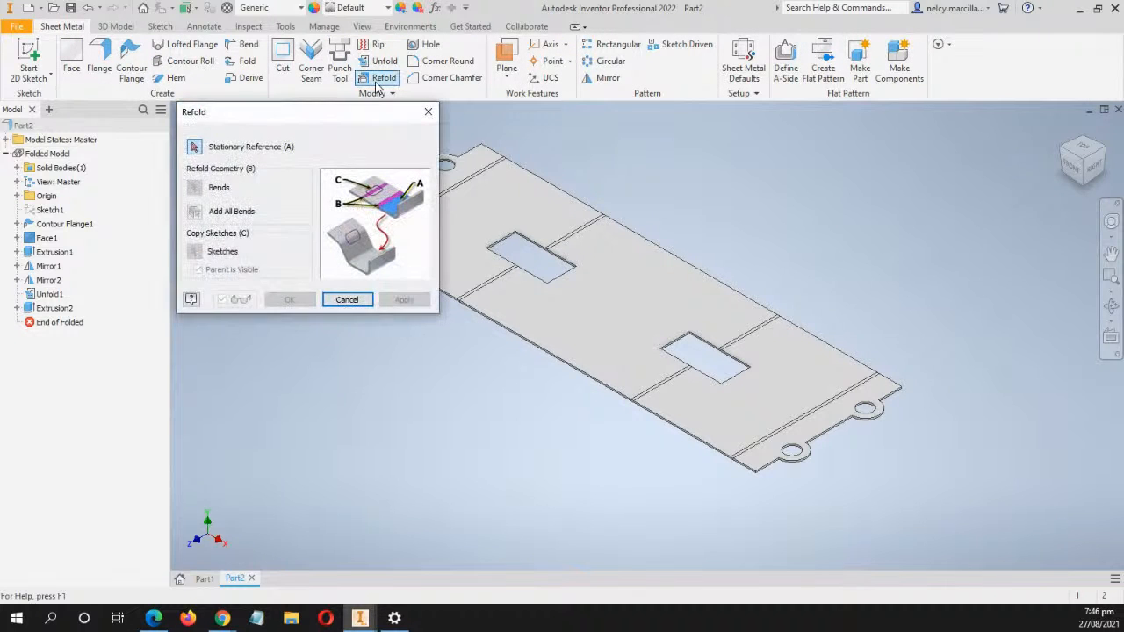
left_click(603, 265)
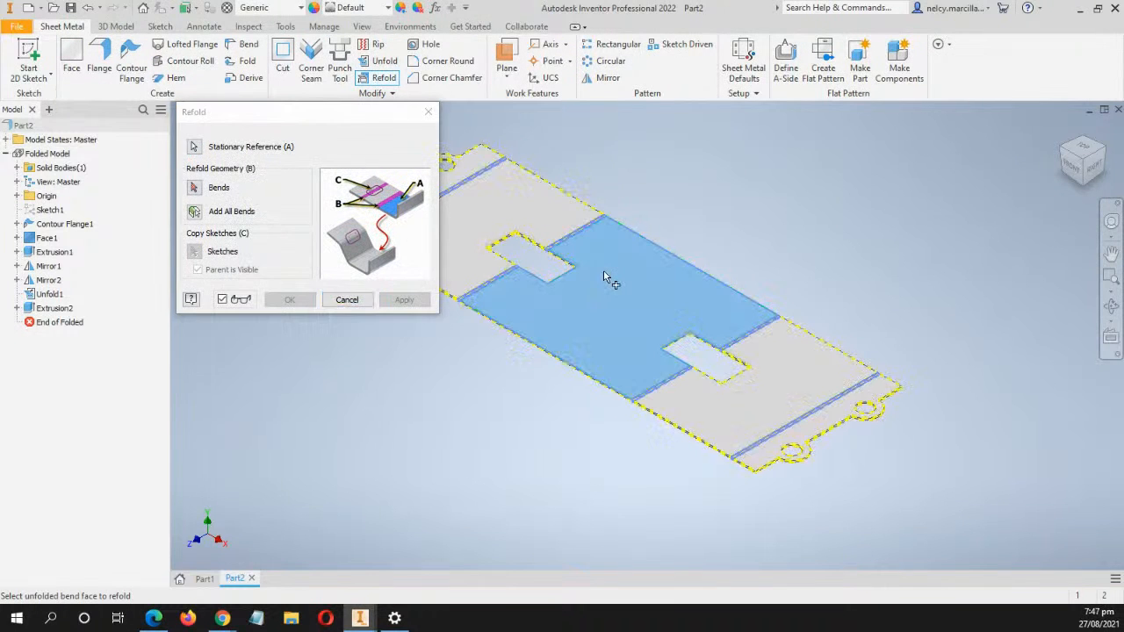
left_click(195, 212)
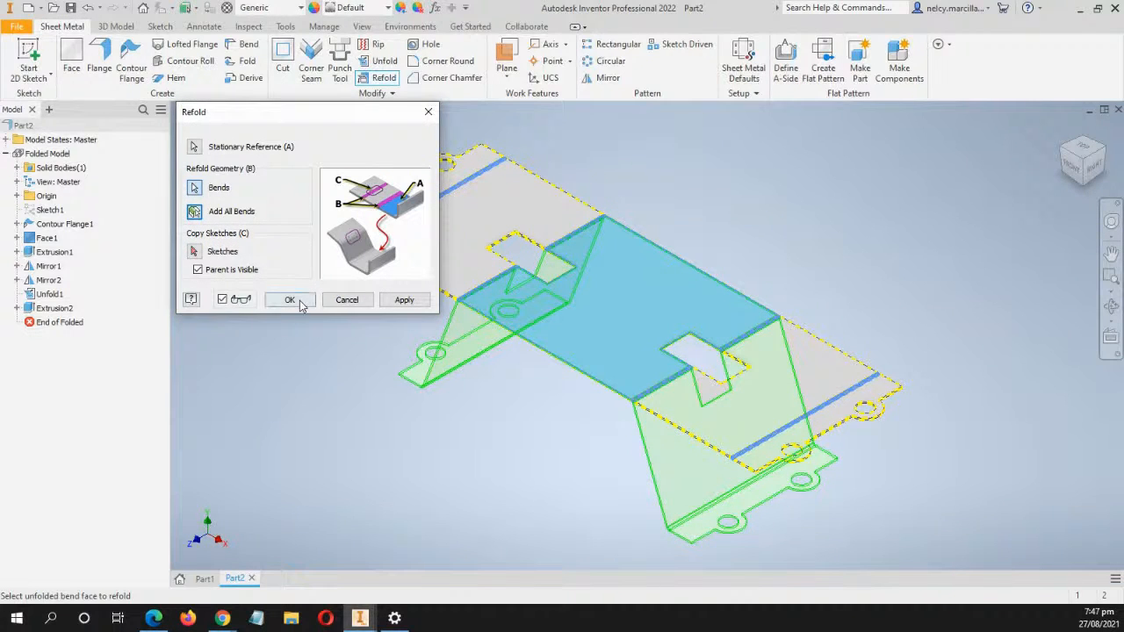
left_click_drag(347, 120, 251, 118)
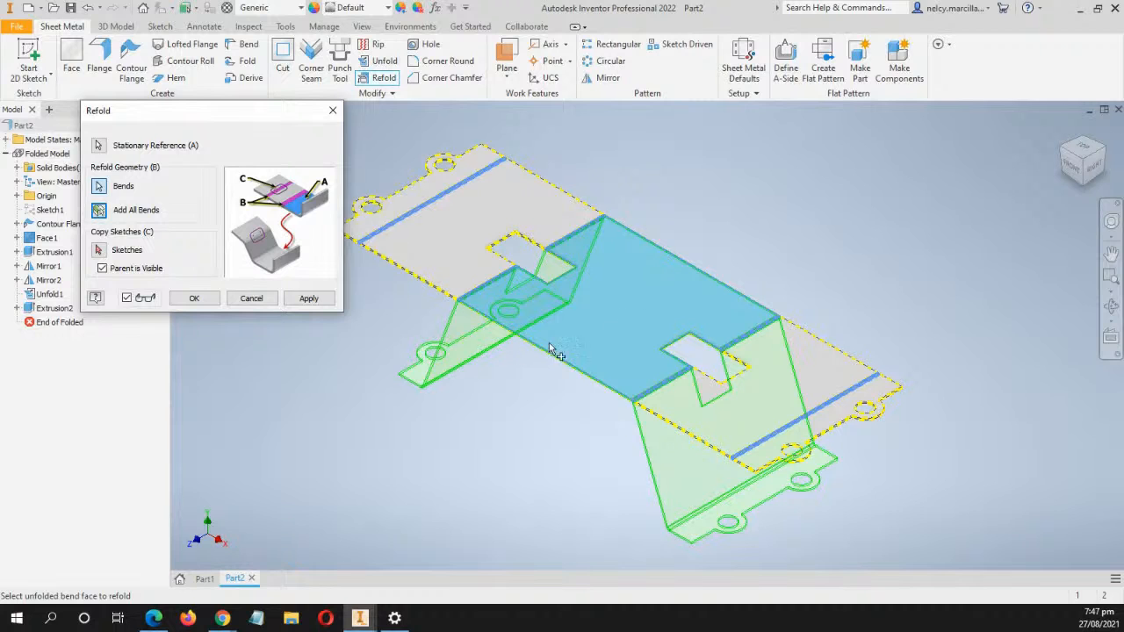
middle_click_drag(542, 446, 561, 359)
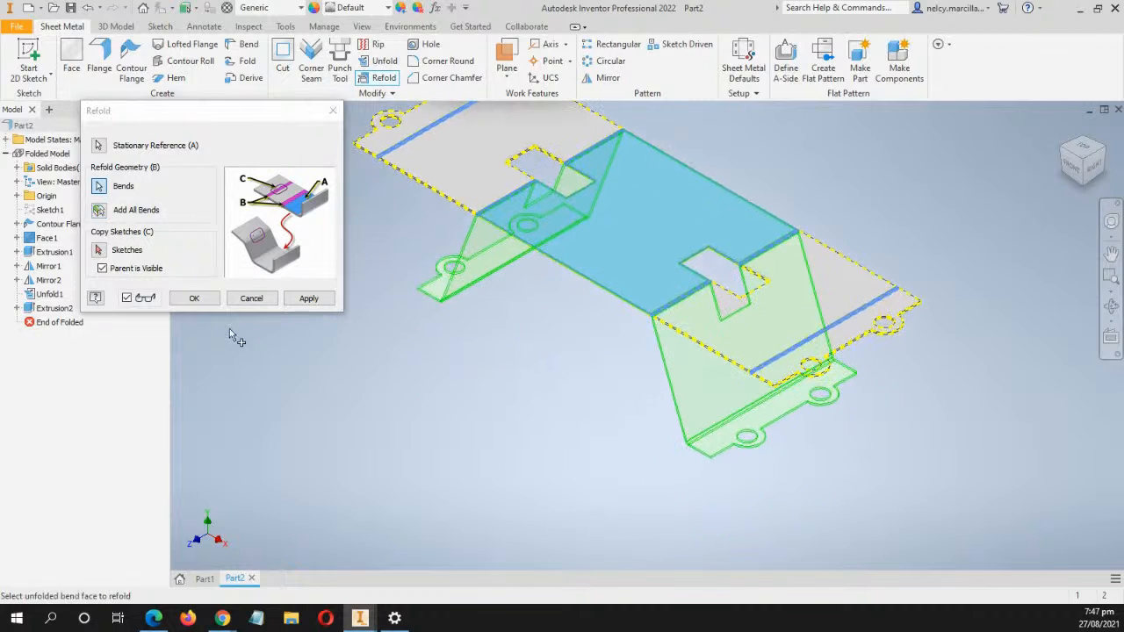
left_click(195, 299)
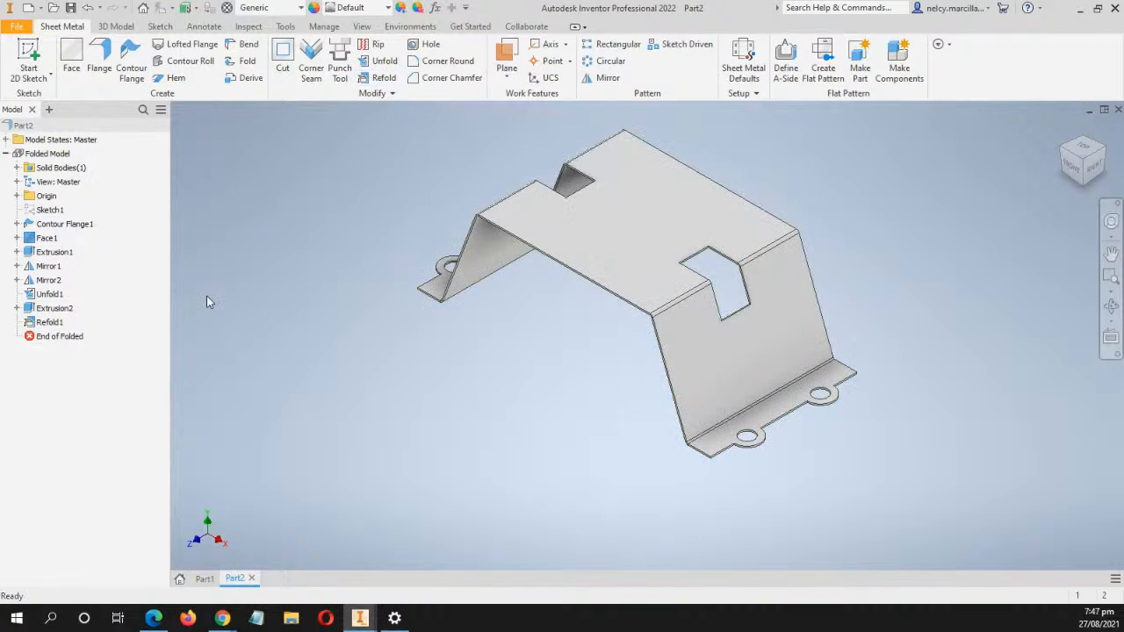
Start a 2 mm fillet on the right flange's front outer corner and the adjoining inner corner beside the front hole tab
middle_click_drag(532, 337, 431, 387)
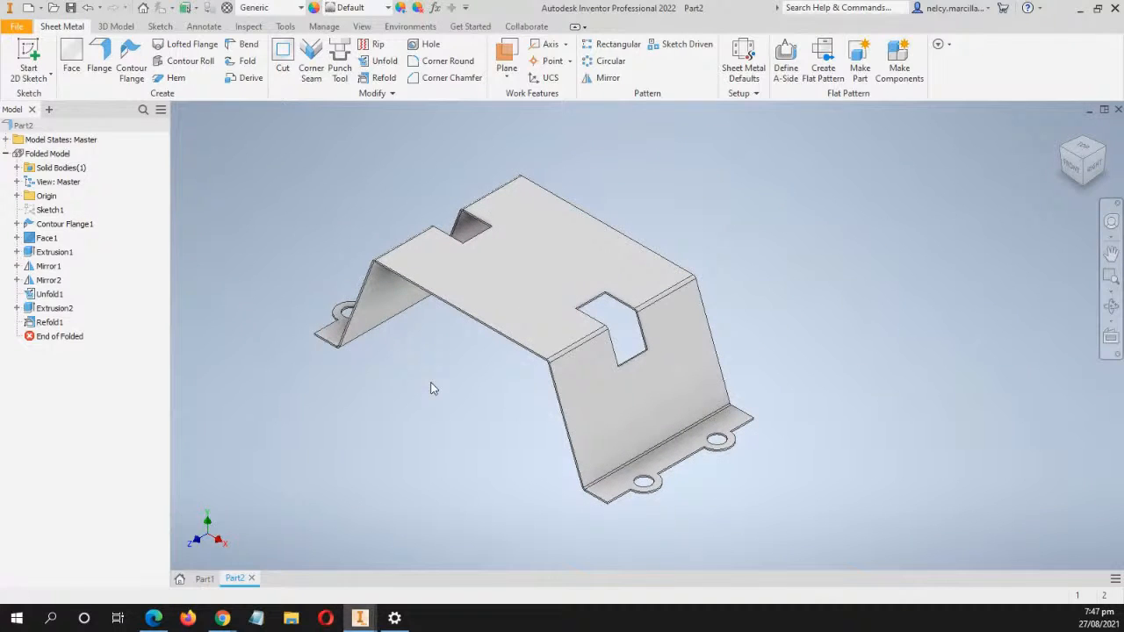
key("f")
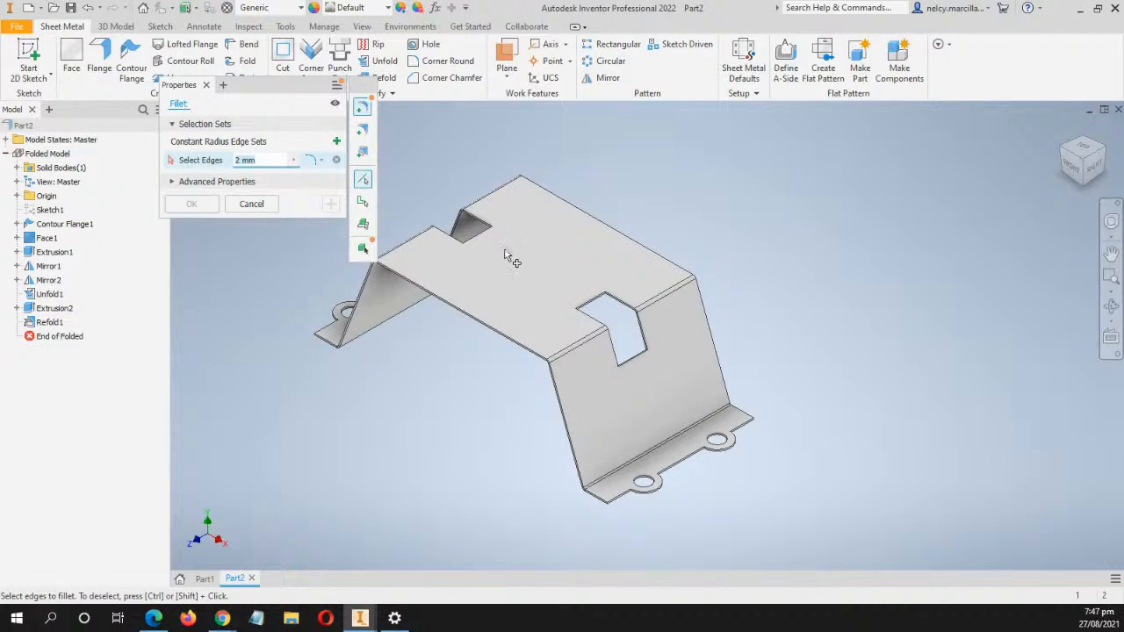
middle_click_drag(386, 395, 353, 349)
scroll(390, 384, "down", 5)
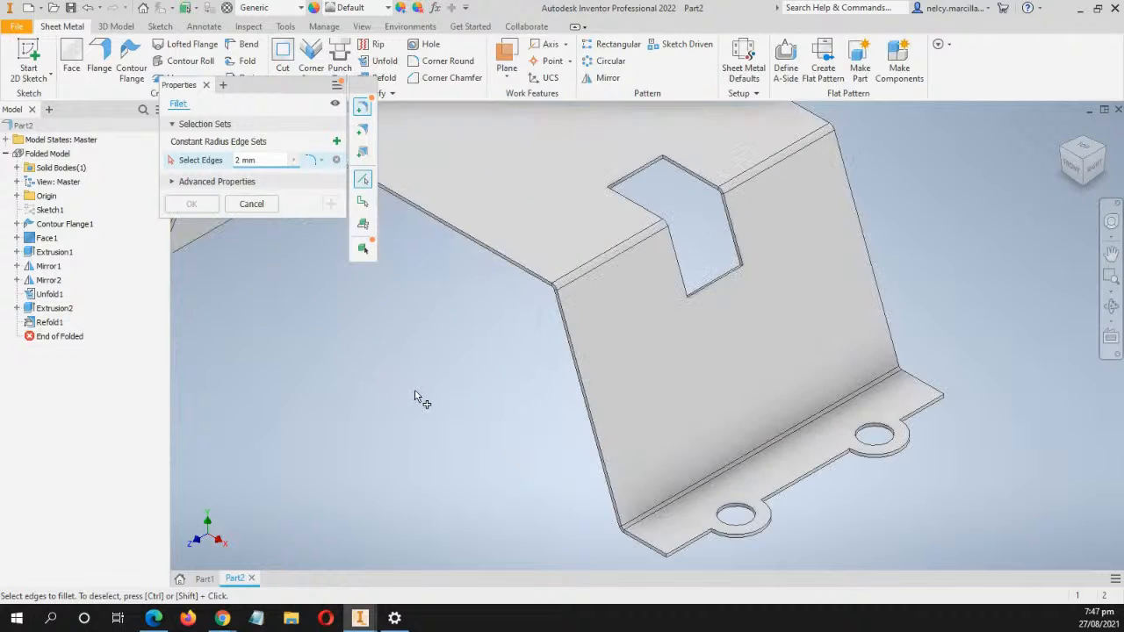
scroll(691, 494, "down", 3)
middle_click_drag(692, 493, 477, 409)
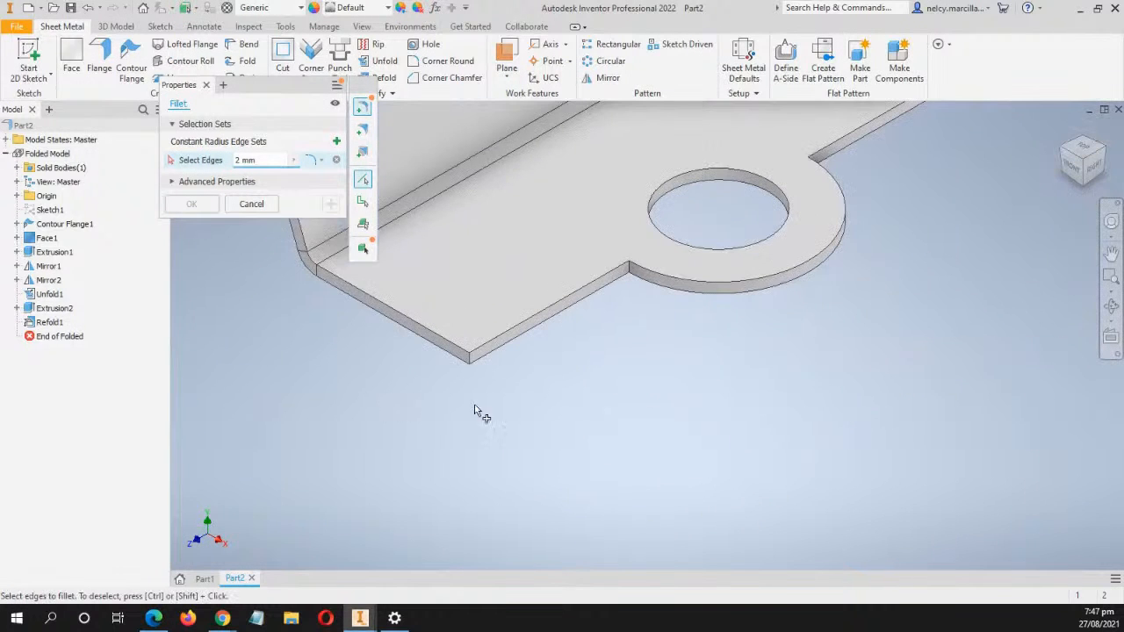
left_click(471, 363)
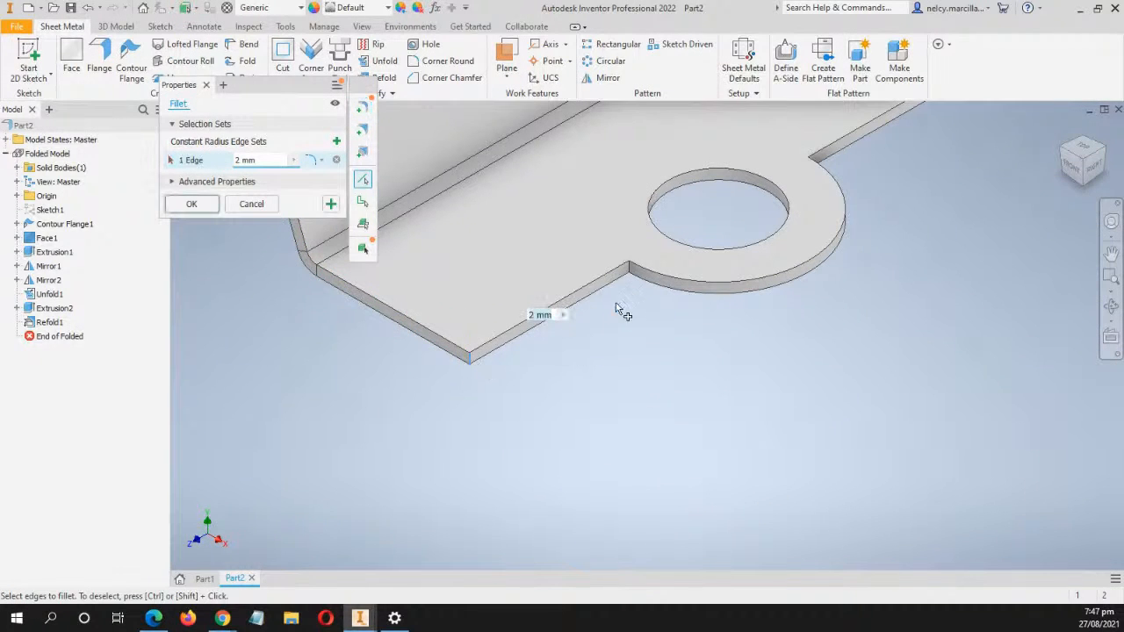
left_click(631, 277)
middle_click_drag(689, 336, 540, 363)
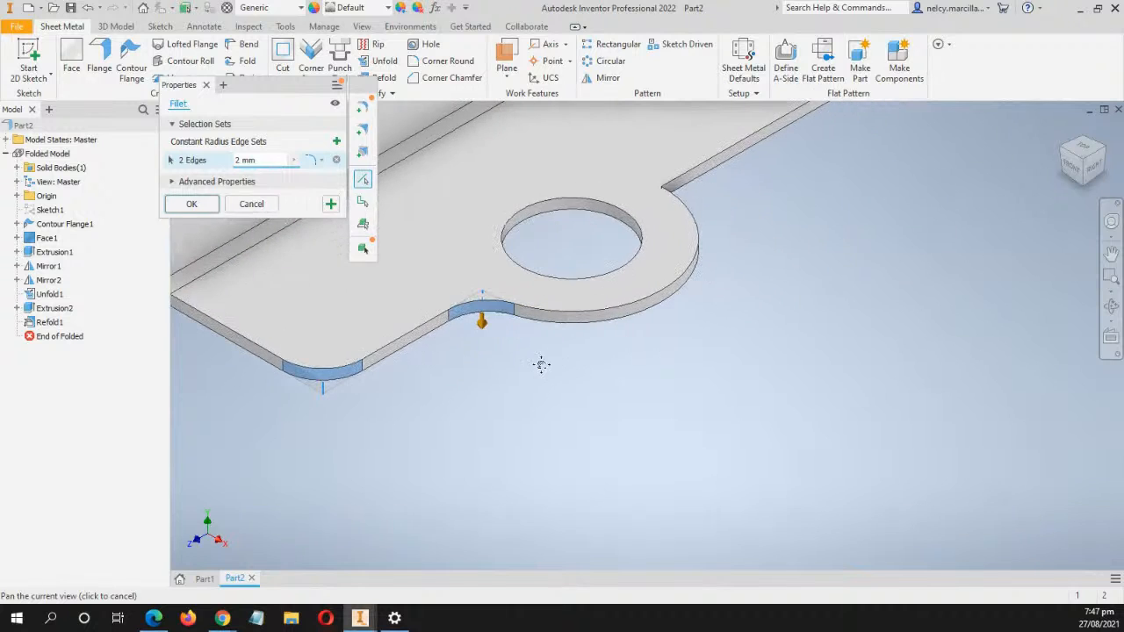
Add the two inner corners between the right flange's hole tabs to the 2 mm fillet
middle_click_drag(597, 415, 422, 369, "shift")
left_click(325, 386)
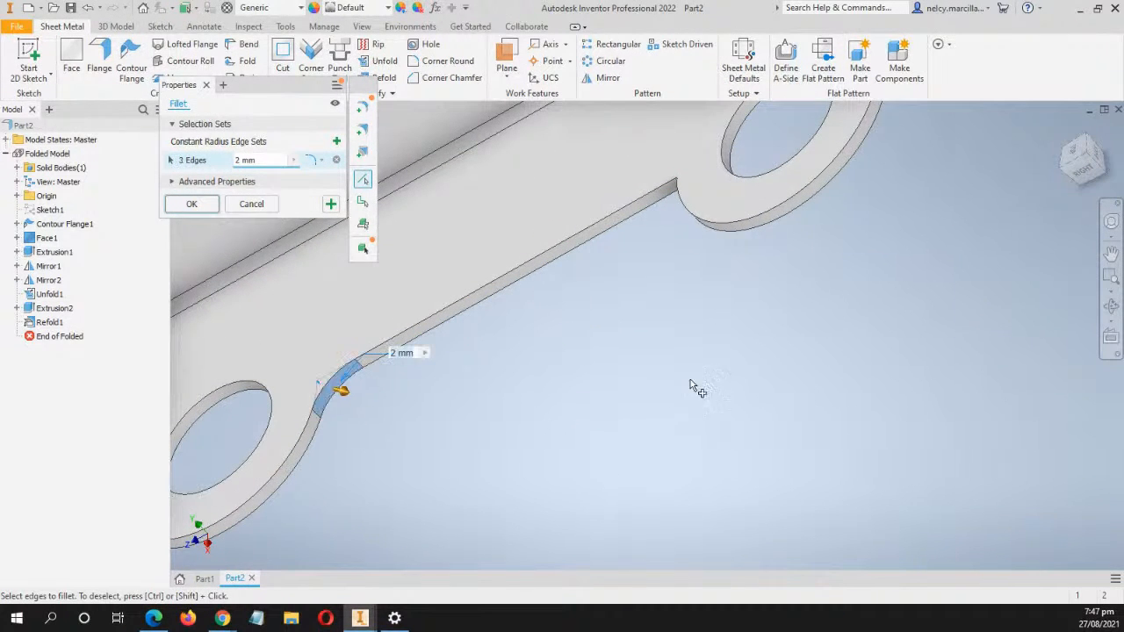
middle_click_drag(702, 310, 759, 311, "shift")
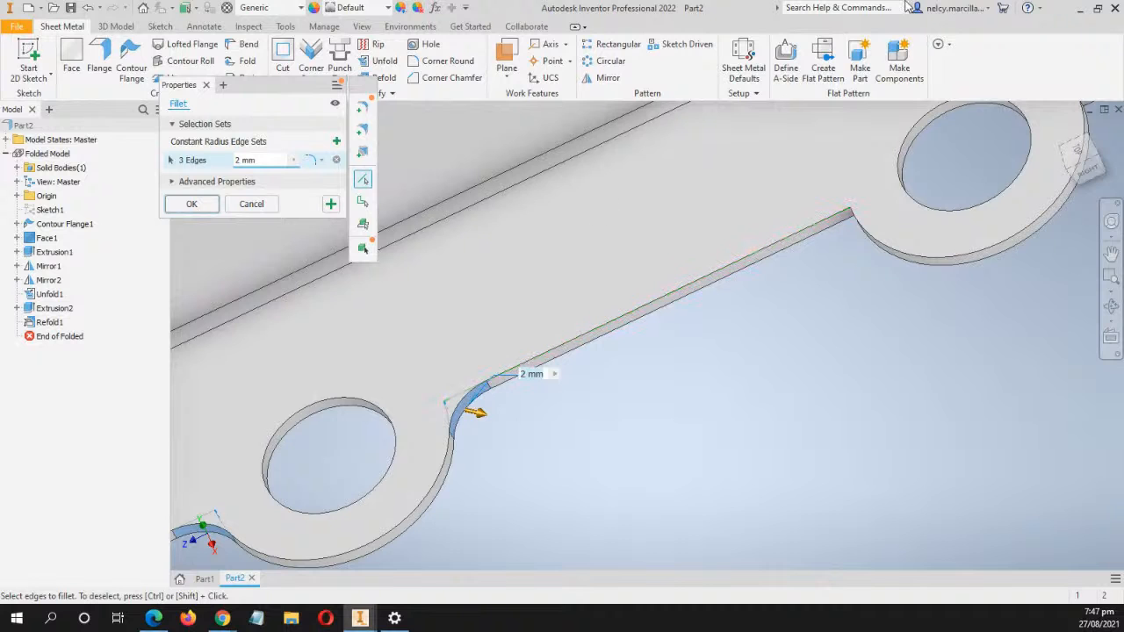
middle_click_drag(728, 233, 773, 259, "shift")
left_click(757, 224)
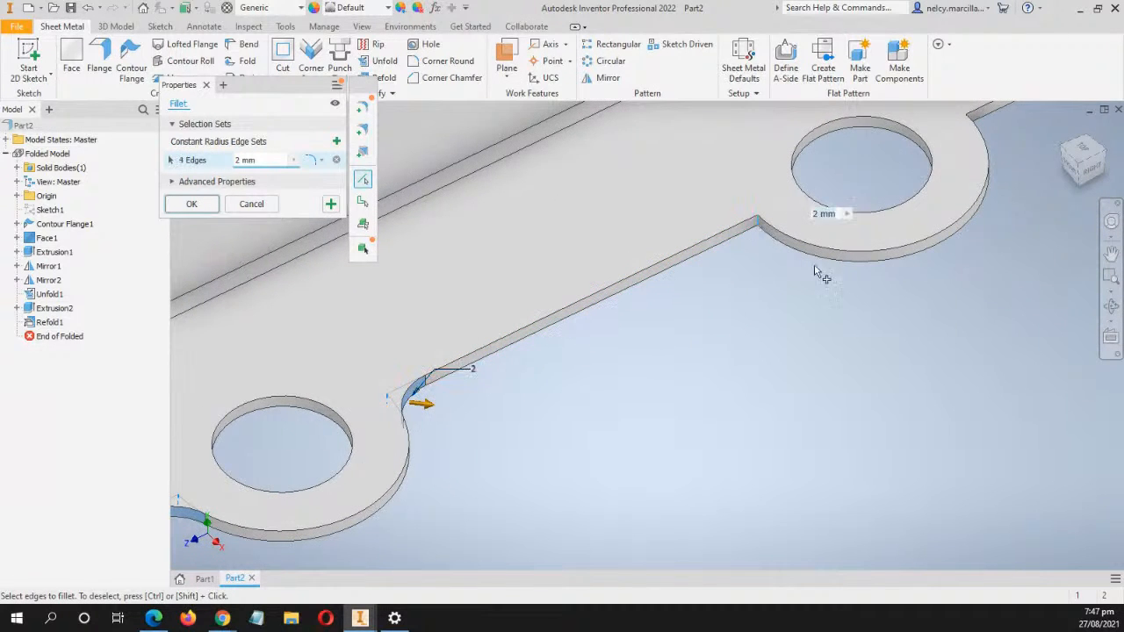
Add the rear tab's outer junction and the right flange's rear outer corner to the 2 mm fillet
middle_click_drag(757, 223, 874, 307, "shift")
middle_click_drag(991, 325, 739, 274, "shift")
left_click(728, 279)
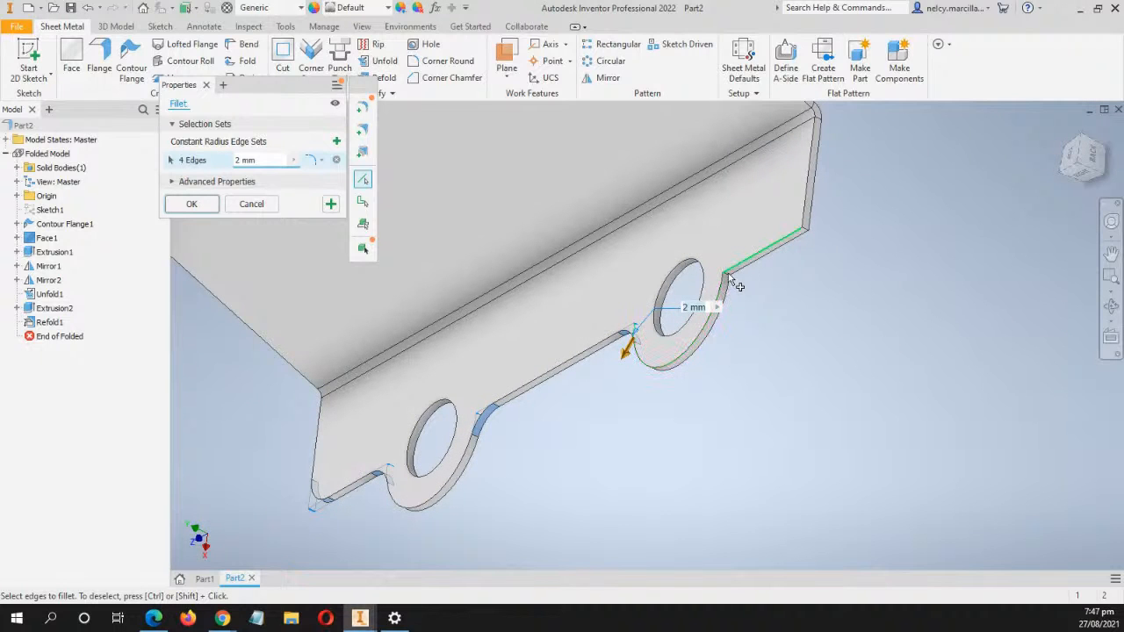
scroll(735, 281, "down", 5)
scroll(919, 321, "up", 5)
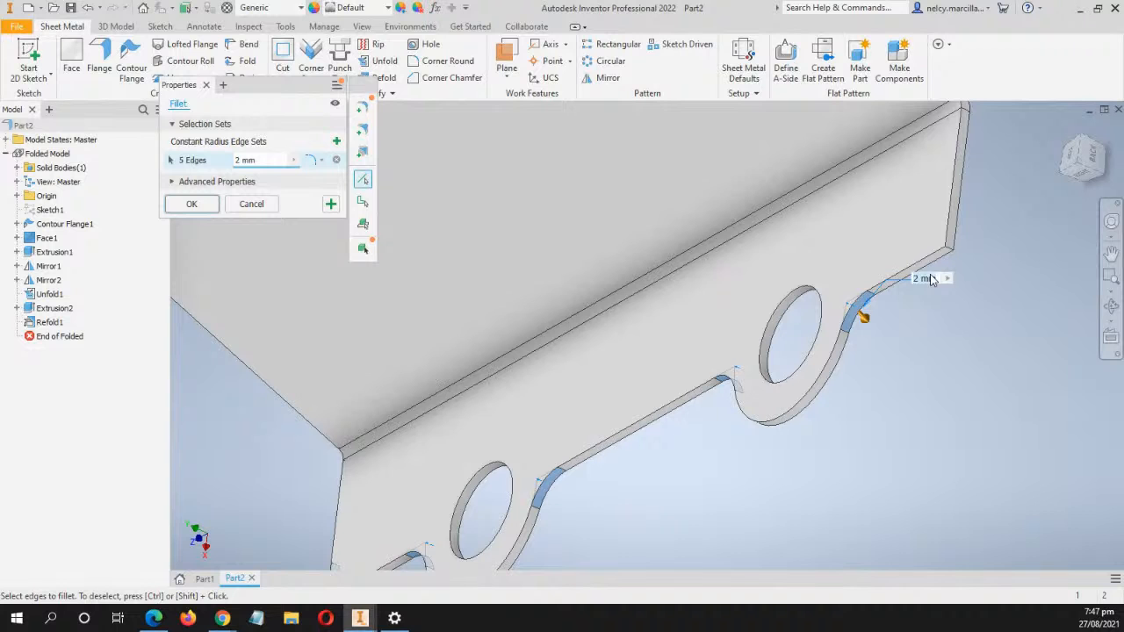
left_click(950, 249)
Add the right cutout's two lower corners on the sloped wall to the 2 mm fillet
scroll(658, 279, "up", 5)
scroll(634, 263, "down", 4)
middle_click_drag(546, 132, 689, 474)
middle_click_drag(577, 439, 564, 410, "shift")
scroll(560, 400, "down", 5)
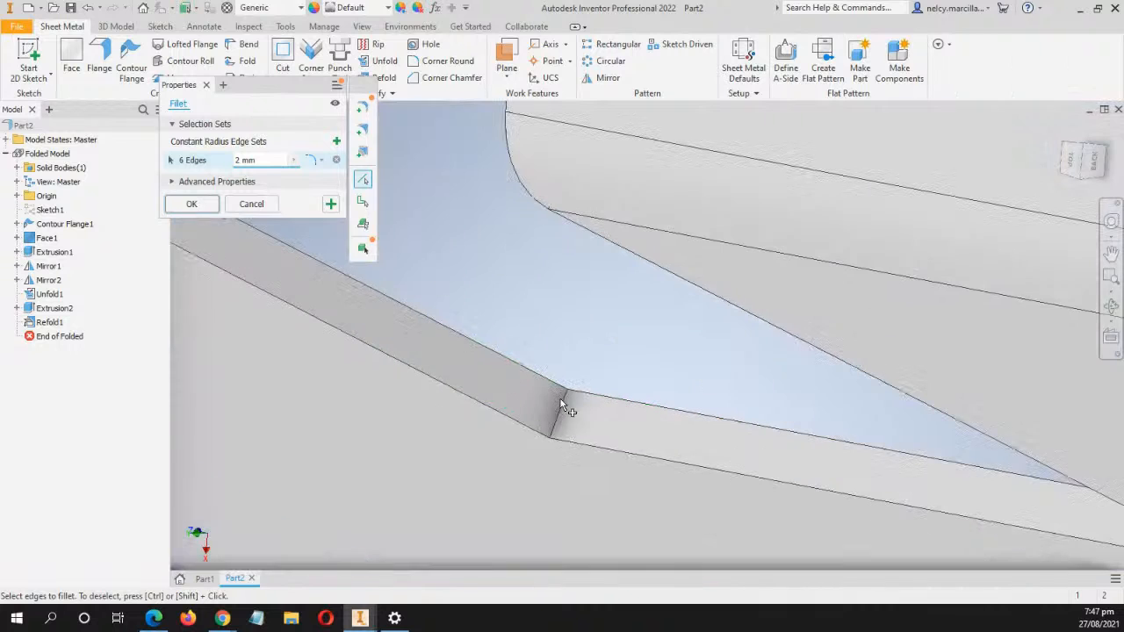
left_click(562, 415)
middle_click_drag(647, 402, 468, 378, "shift")
middle_click_drag(295, 287, 316, 296, "shift")
scroll(557, 369, "up", 5)
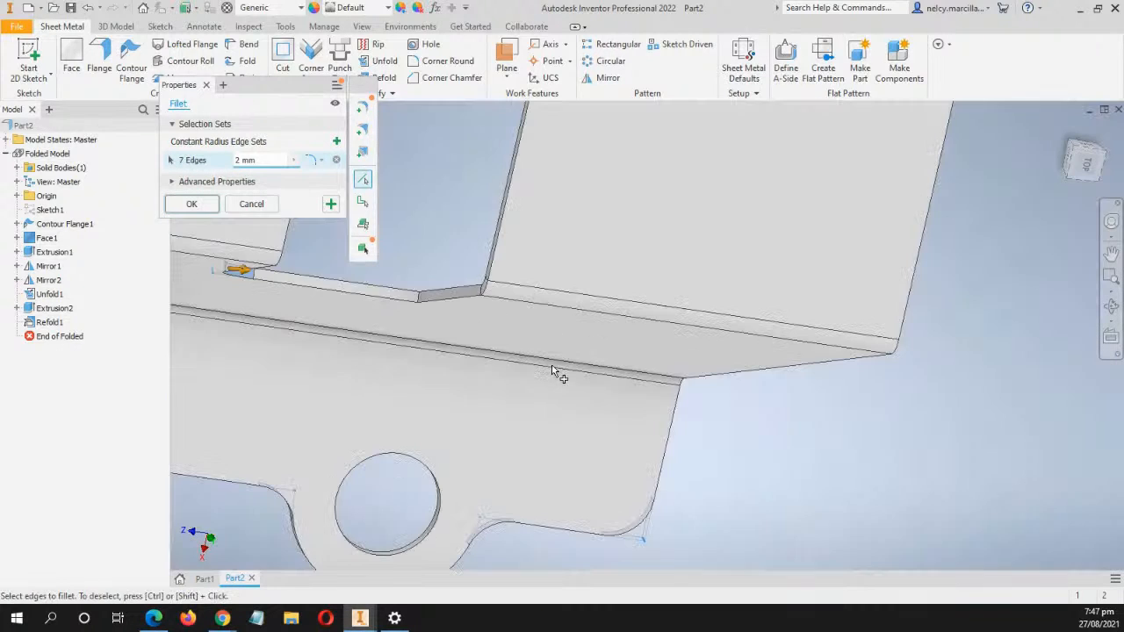
left_click(421, 303)
Add the right cutout's two corners on the top face to the 2 mm fillet
scroll(458, 271, "down", 5)
middle_click_drag(535, 546, 551, 434, "shift")
middle_click_drag(548, 237, 519, 338)
left_click(435, 261)
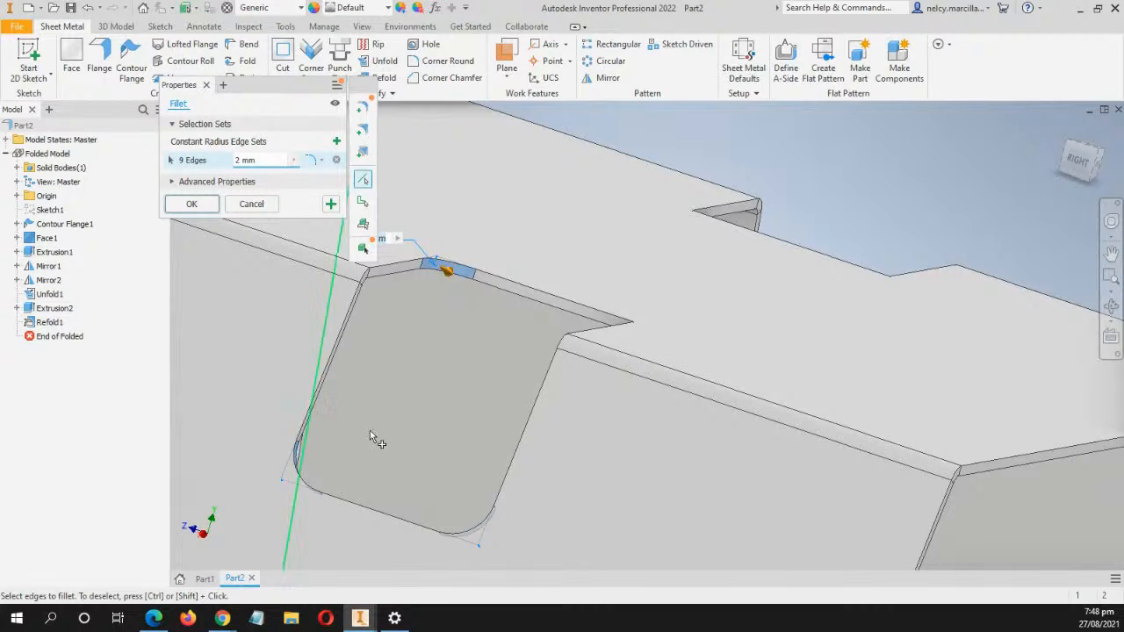
middle_click_drag(373, 434, 643, 482, "shift")
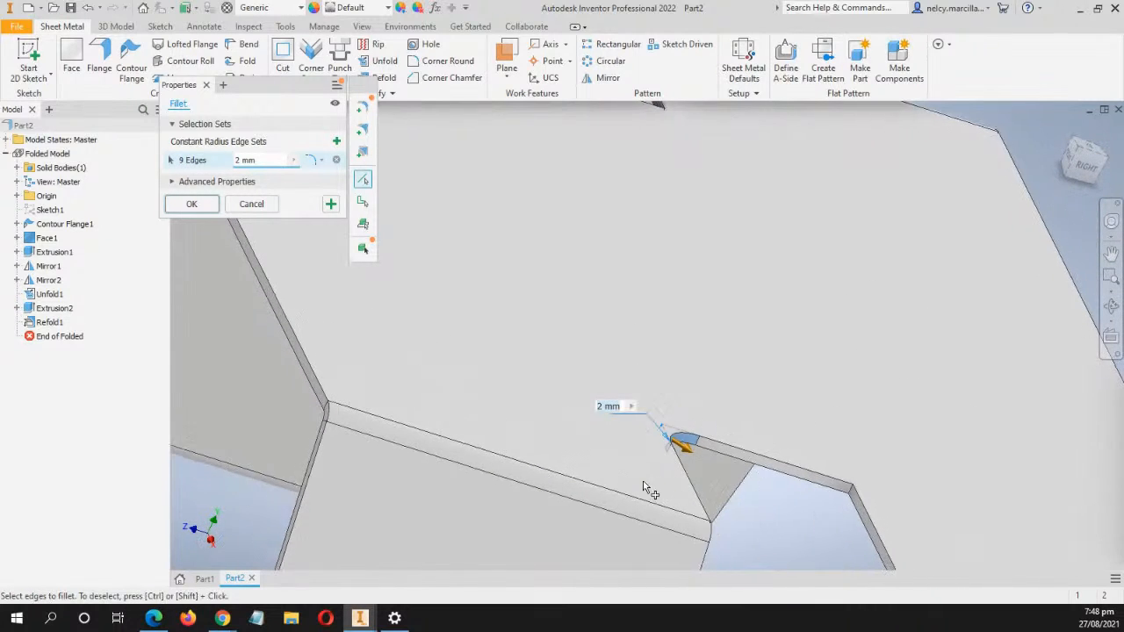
left_click(850, 497)
Add the left cutout's two corners on the top face to the 2 mm fillet
scroll(628, 400, "up", 4)
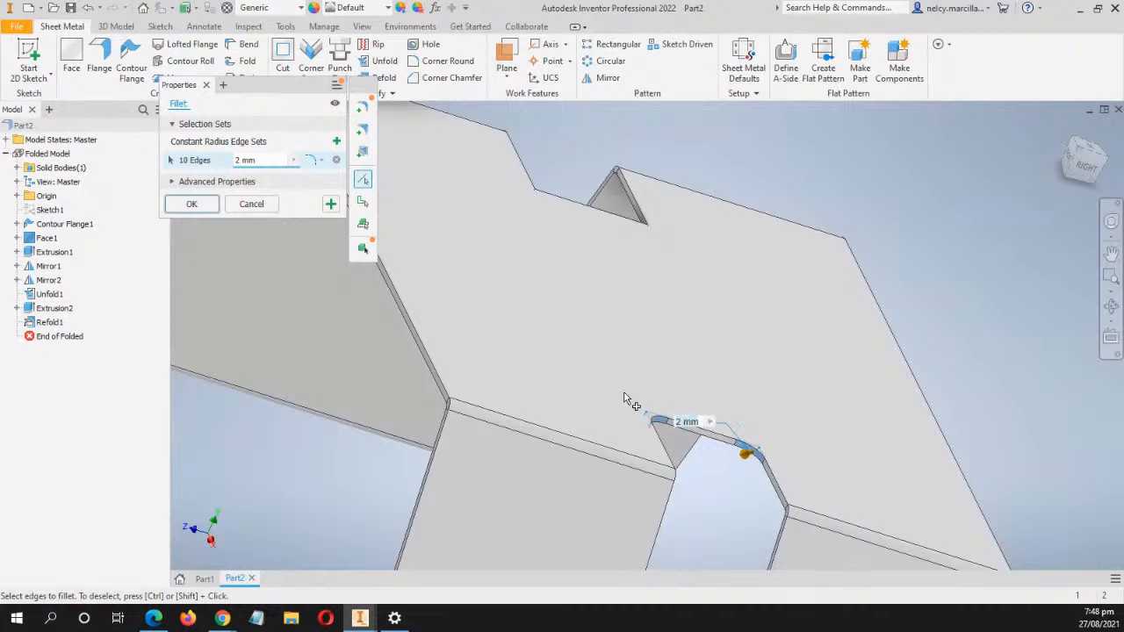
middle_click_drag(566, 336, 545, 507, "shift")
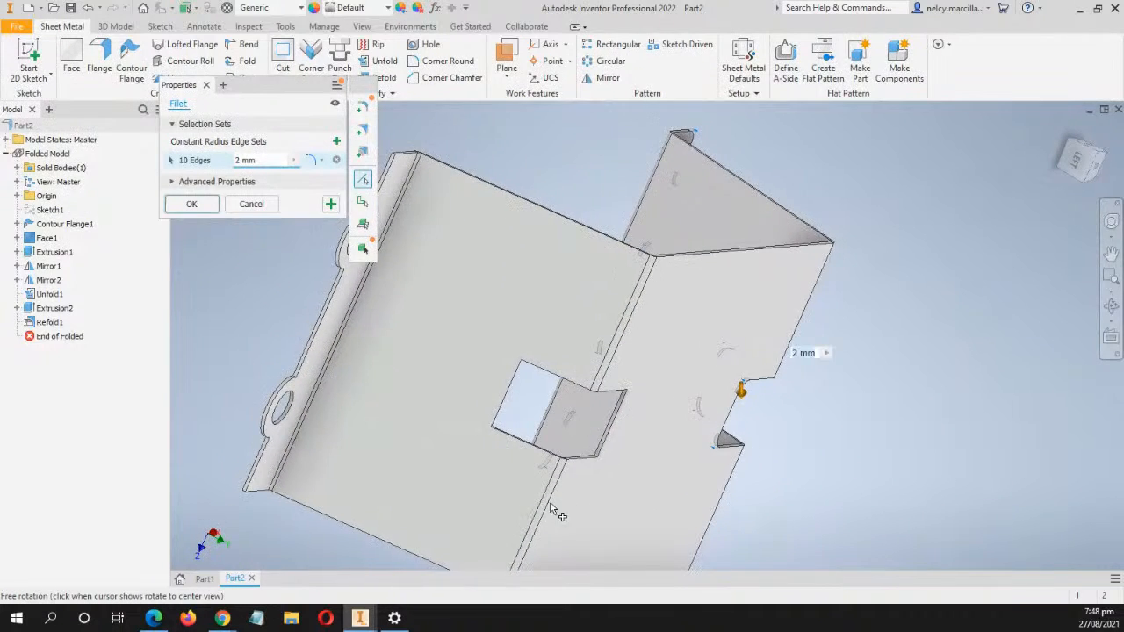
scroll(585, 439, "down", 3)
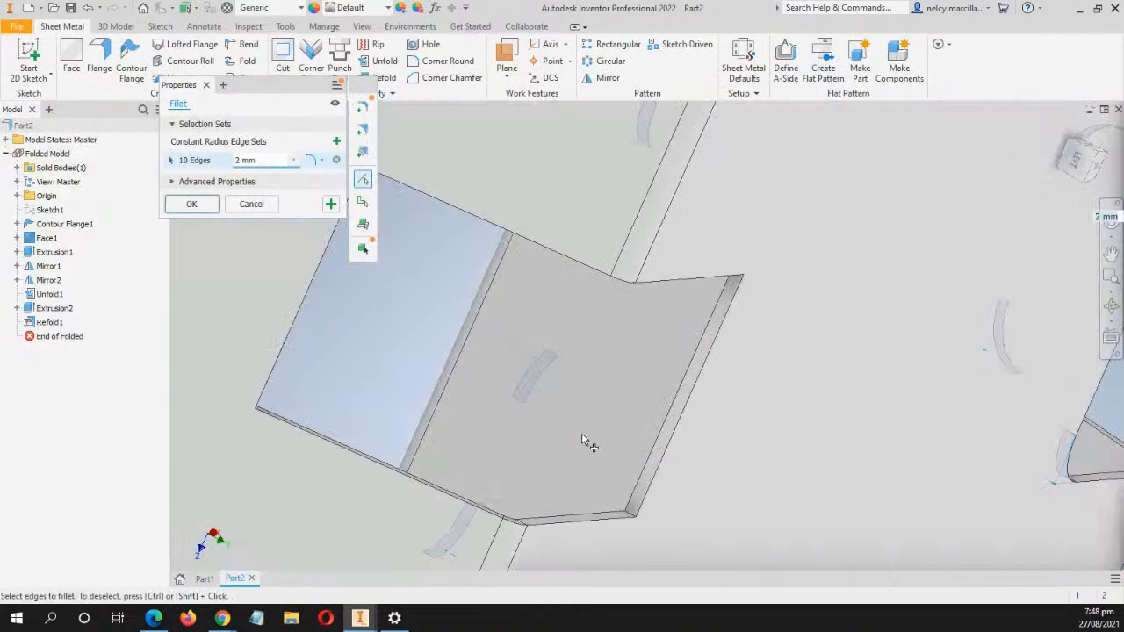
left_click(627, 515)
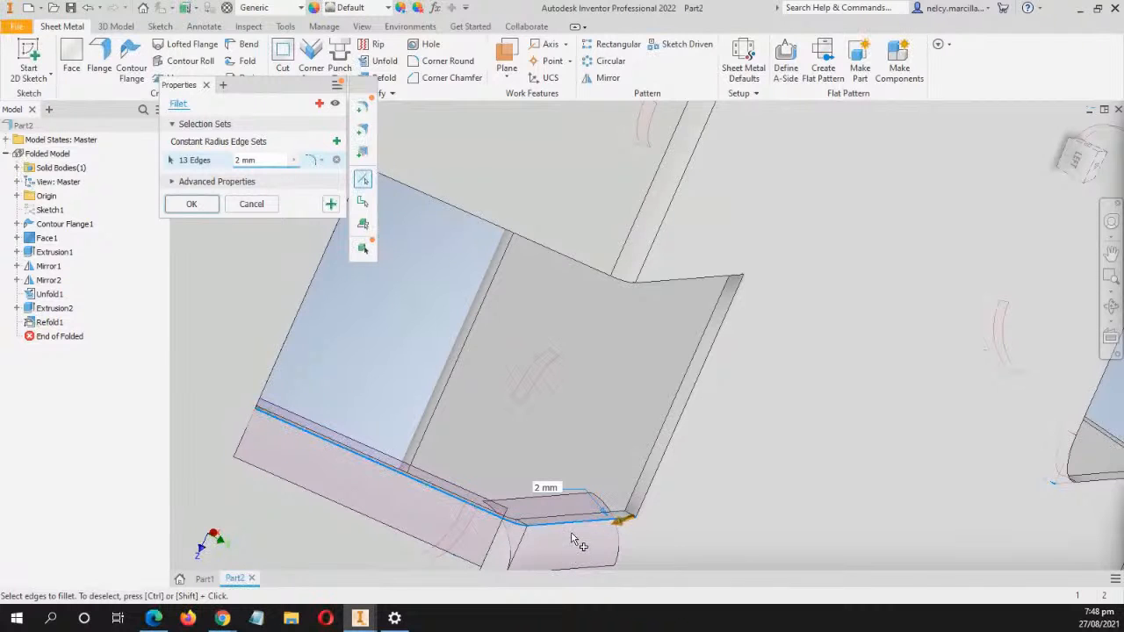
left_click(630, 519)
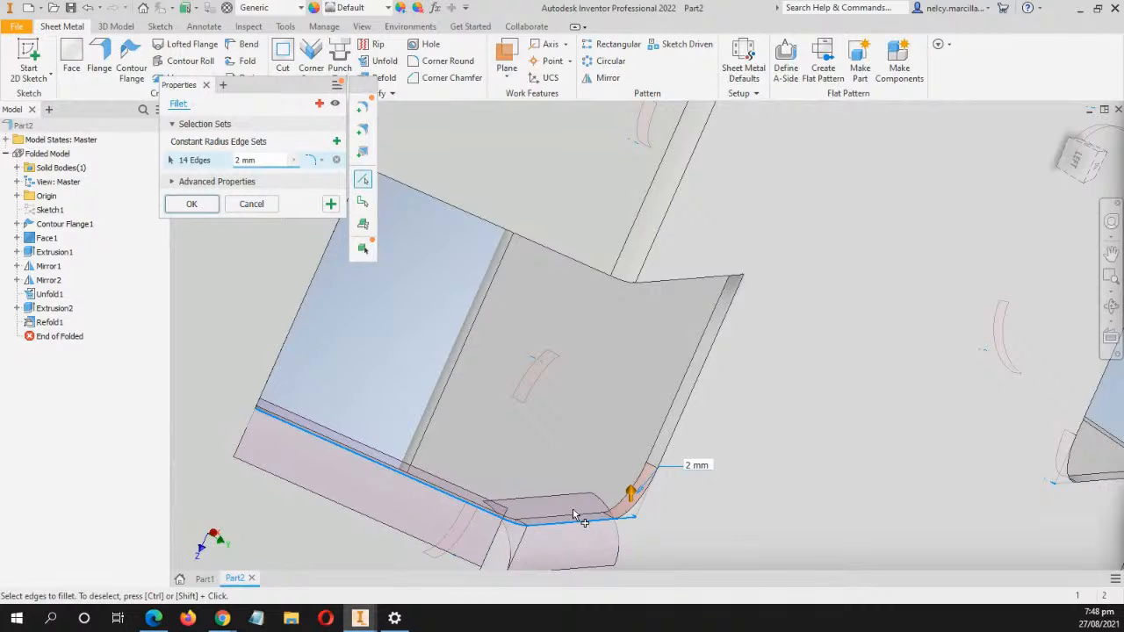
middle_click_drag(694, 321, 689, 378)
middle_click_drag(686, 177, 538, 467)
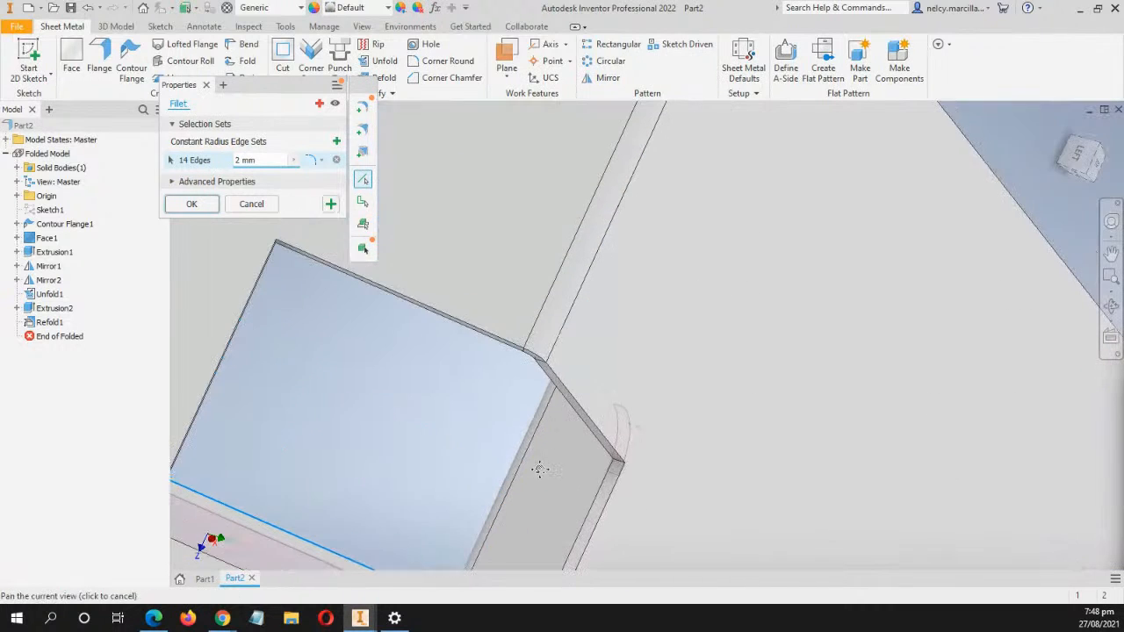
left_click(619, 464)
Add the left cutout's two sloped-wall corners to the 2 mm fillet, and deselect the stray long edges along the cutout's side
middle_click_drag(401, 349, 542, 472)
middle_click_drag(435, 328, 598, 492)
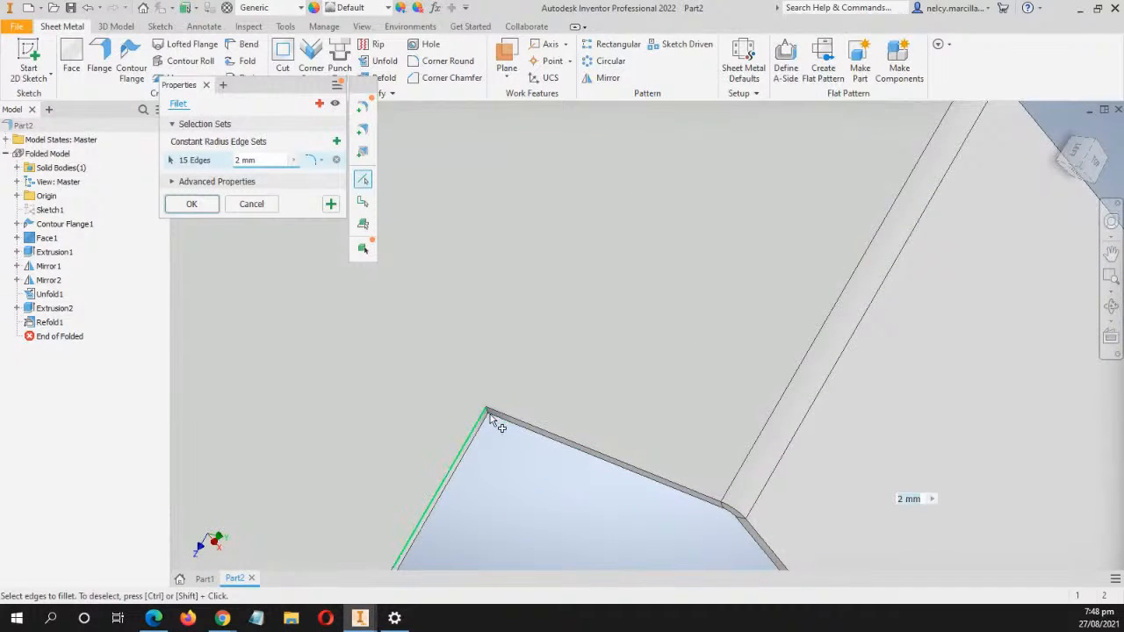
scroll(489, 416, "down", 2)
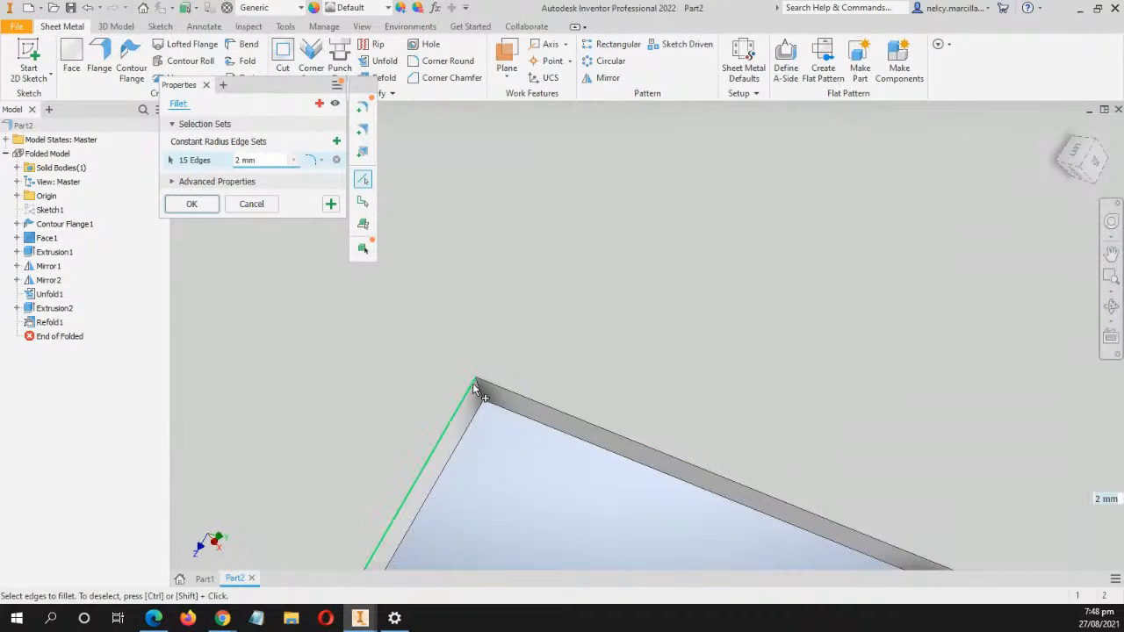
left_click(475, 385)
middle_click_drag(524, 518, 716, 312)
middle_click_drag(661, 531, 800, 284)
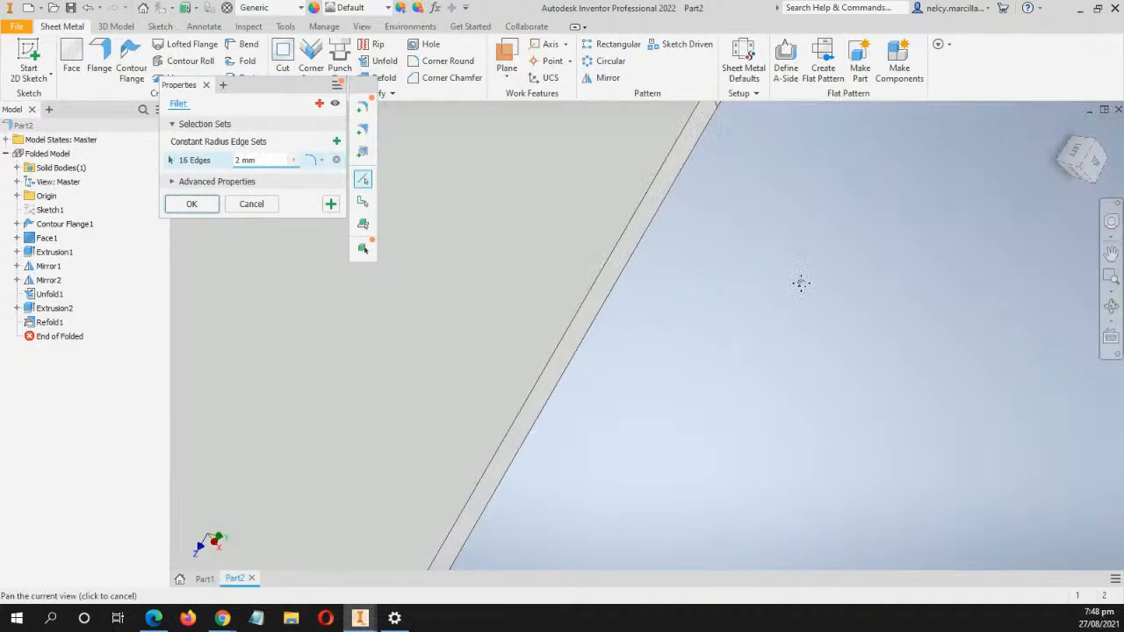
middle_click_drag(622, 510, 765, 356)
middle_click_drag(649, 396, 667, 216)
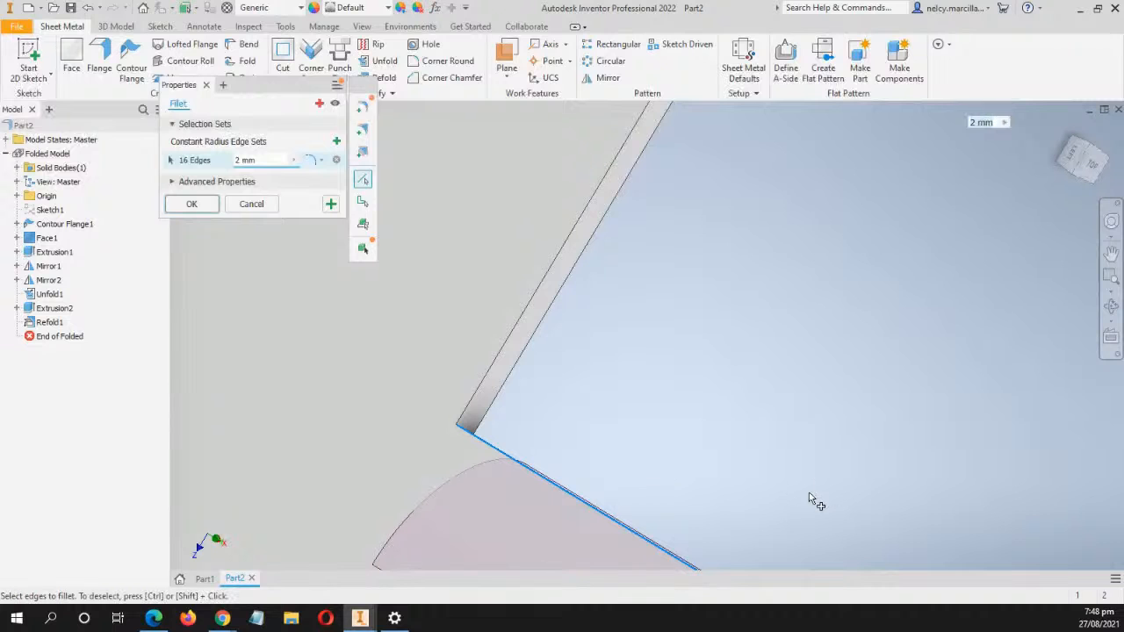
middle_click_drag(730, 442, 673, 395, "shift")
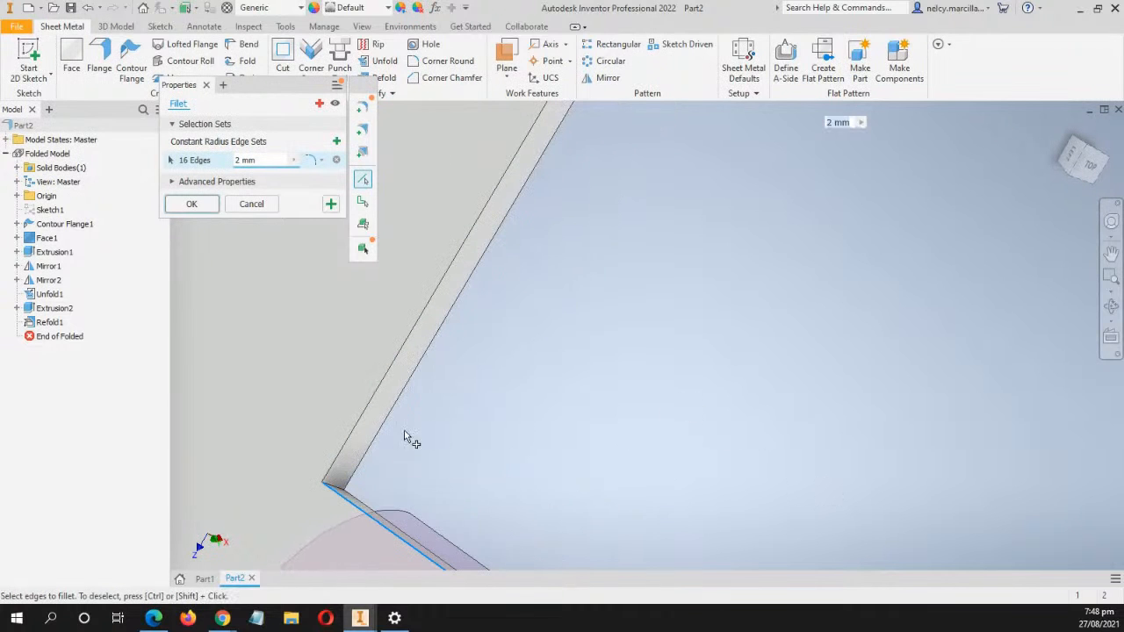
left_click(337, 487)
middle_click_drag(587, 464, 638, 194)
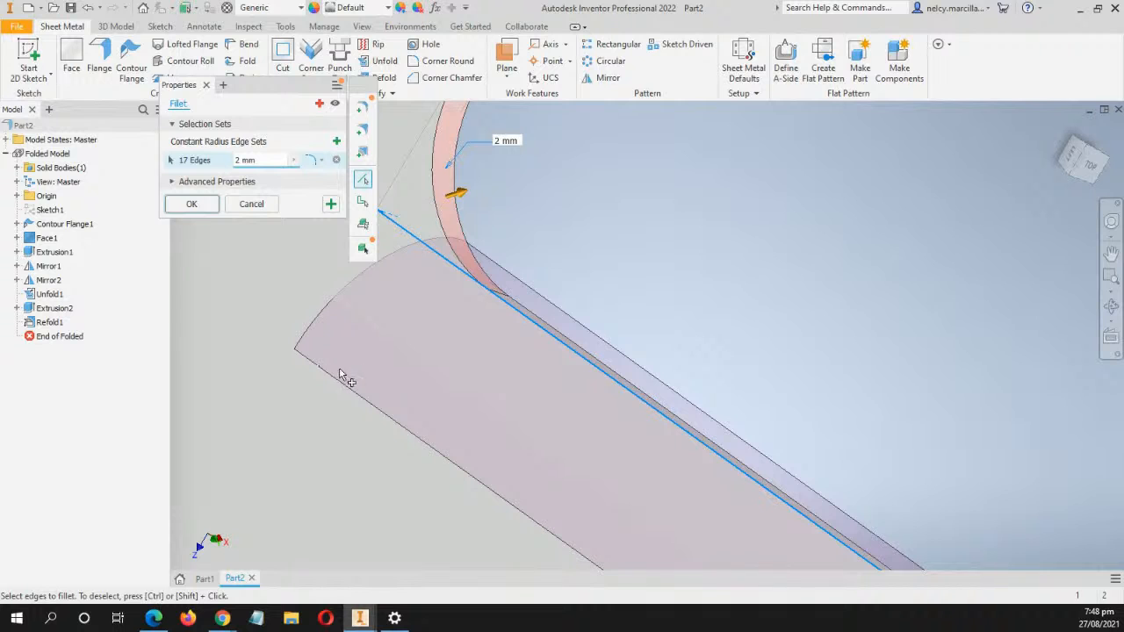
scroll(451, 373, "up", 5)
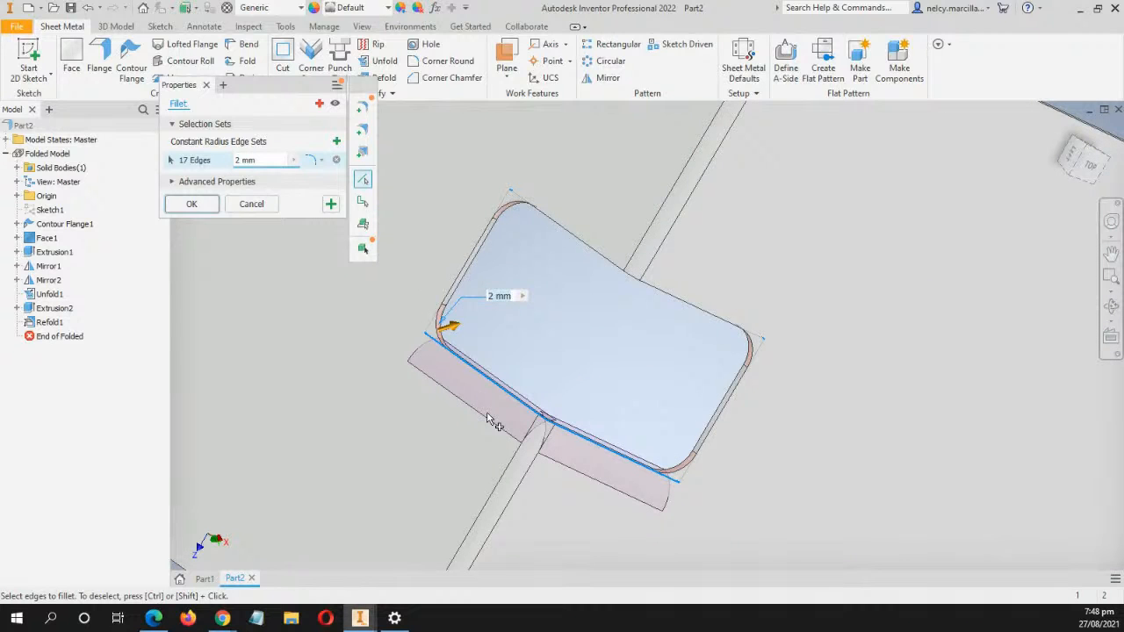
left_click(613, 454, "ctrl")
Add the left flange's front outer corner and the adjoining front tab junction to the 2 mm fillet
middle_click_drag(576, 318, 965, 461)
middle_click_drag(732, 377, 879, 318)
middle_click_drag(524, 392, 695, 417)
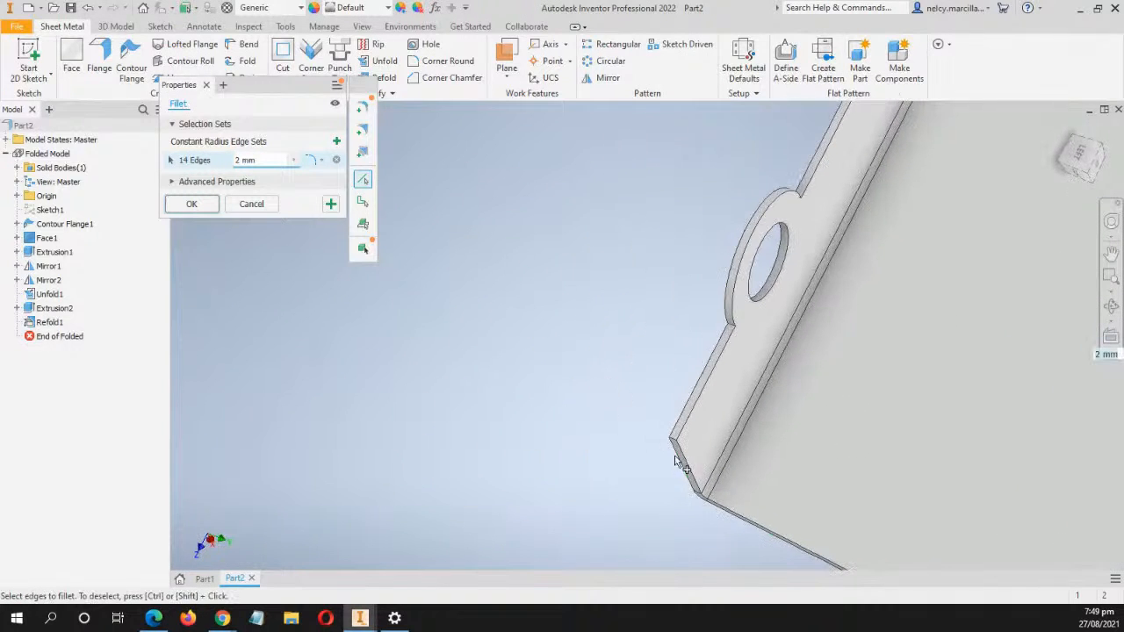
left_click(694, 412)
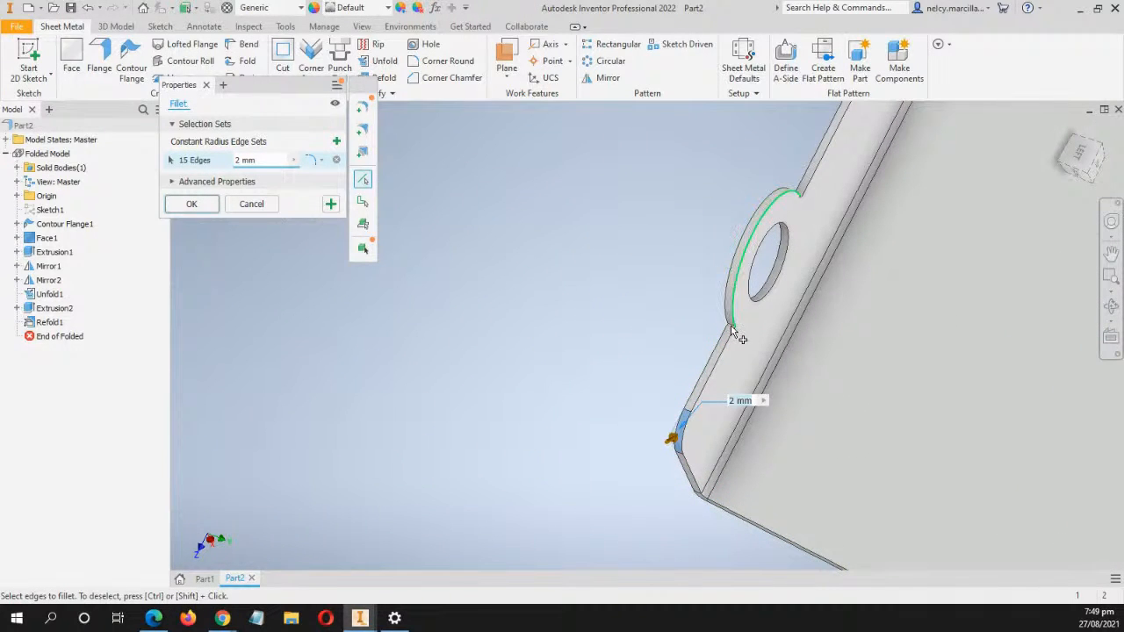
scroll(715, 333, "up", 3)
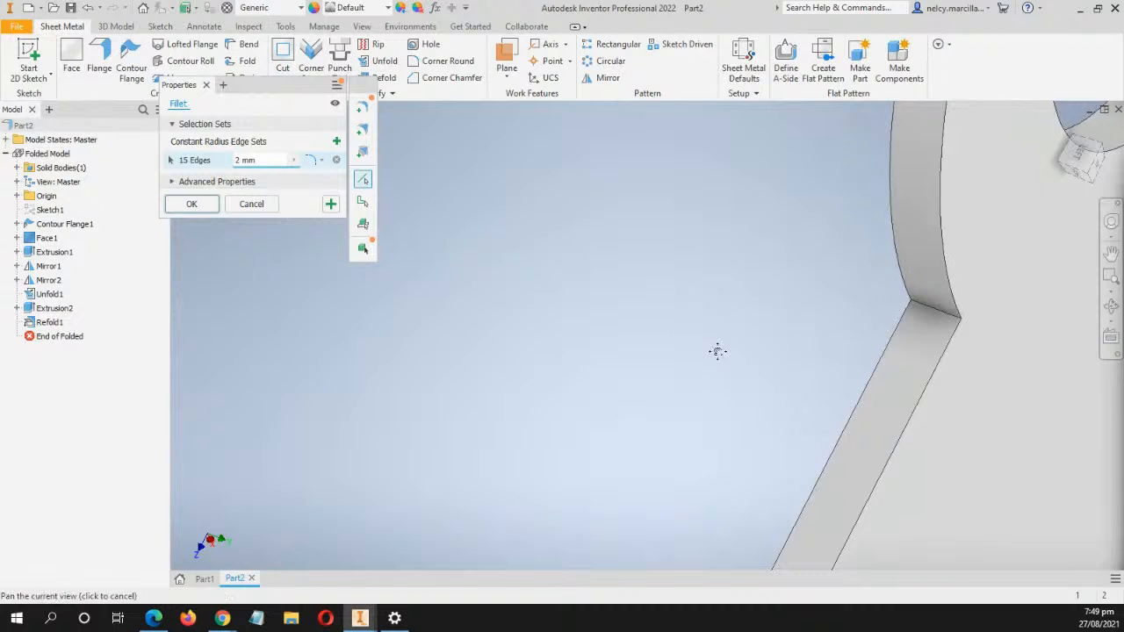
scroll(413, 382, "up", 3)
left_click(479, 369)
Add the left flange's rear outer corner to the 2 mm fillet
scroll(603, 226, "down", 3)
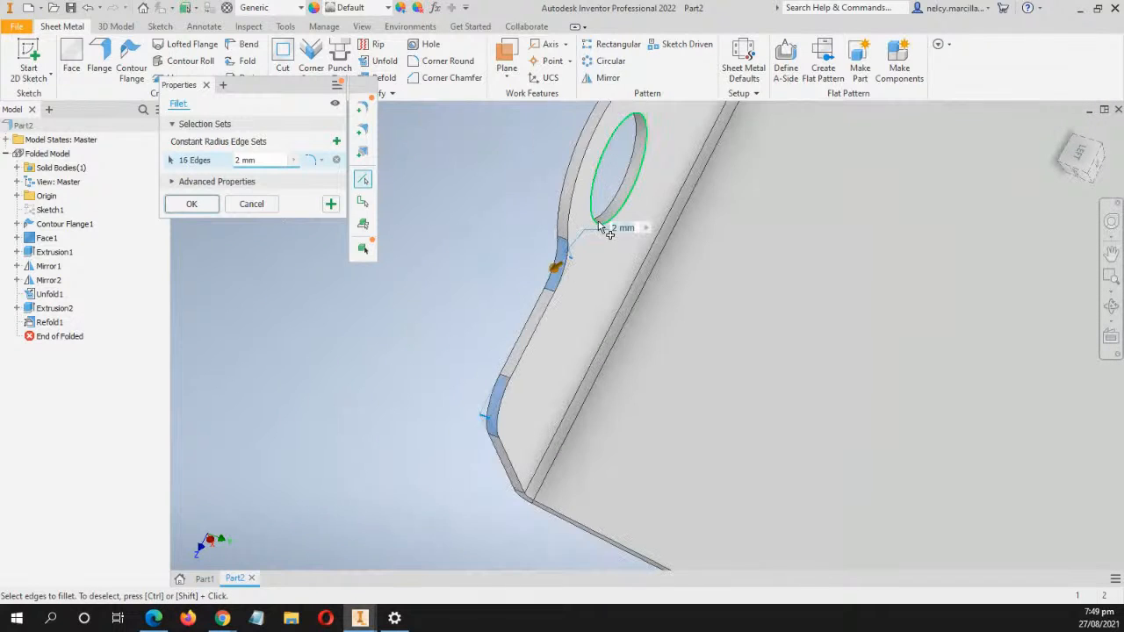
scroll(622, 254, "up", 2)
middle_click_drag(622, 255, 818, 121, "shift")
scroll(780, 247, "up", 2)
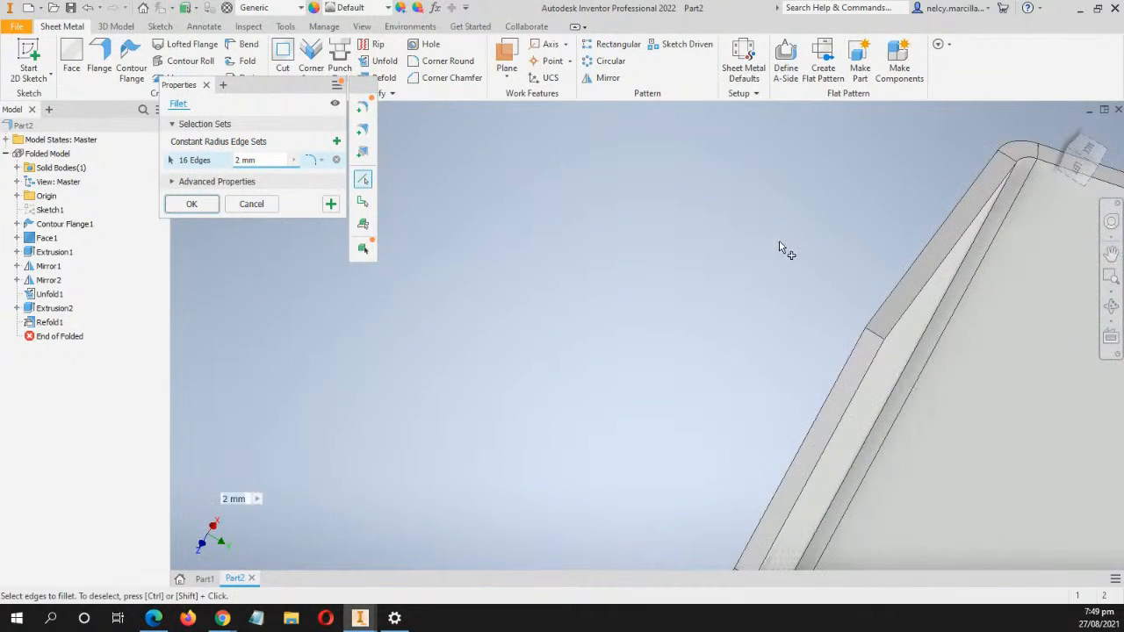
left_click(867, 333)
Add the left flange's rear tab junction nearest the rear outer corner to the 2 mm fillet
left_click(1065, 130)
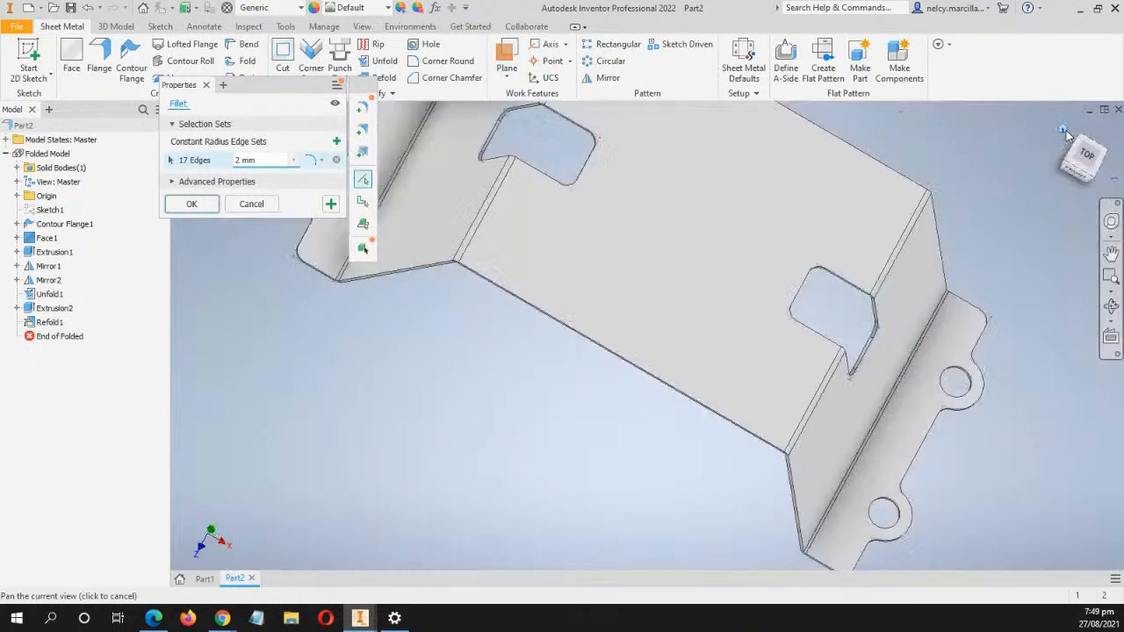
middle_click_drag(500, 410, 639, 449, "shift")
scroll(381, 338, "down", 5)
middle_click_drag(380, 334, 376, 375)
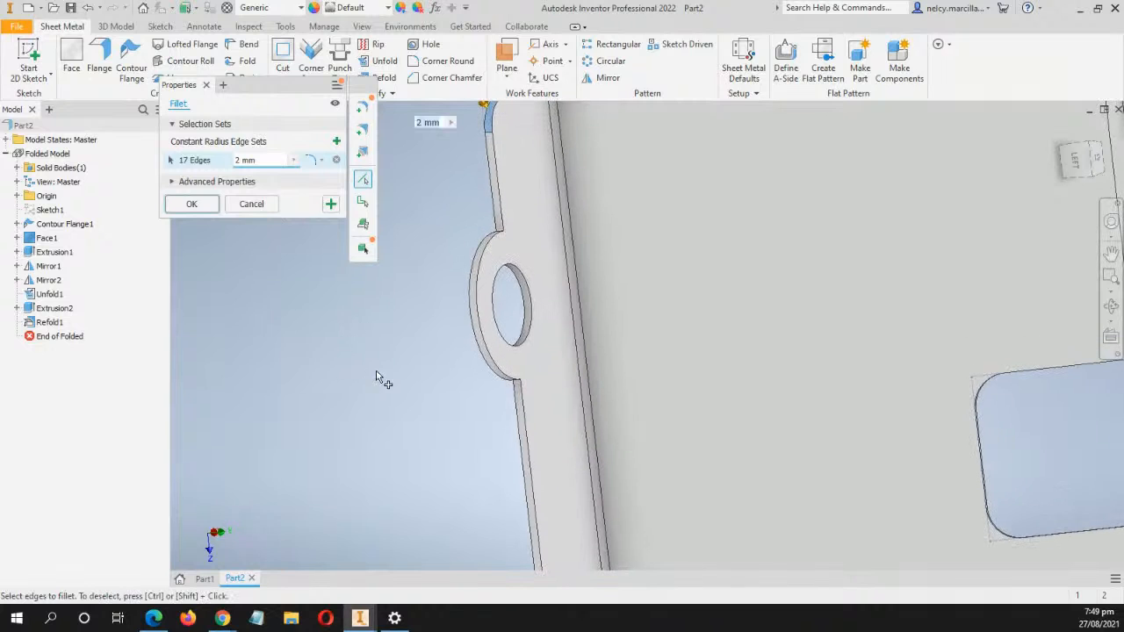
scroll(499, 234, "down", 5)
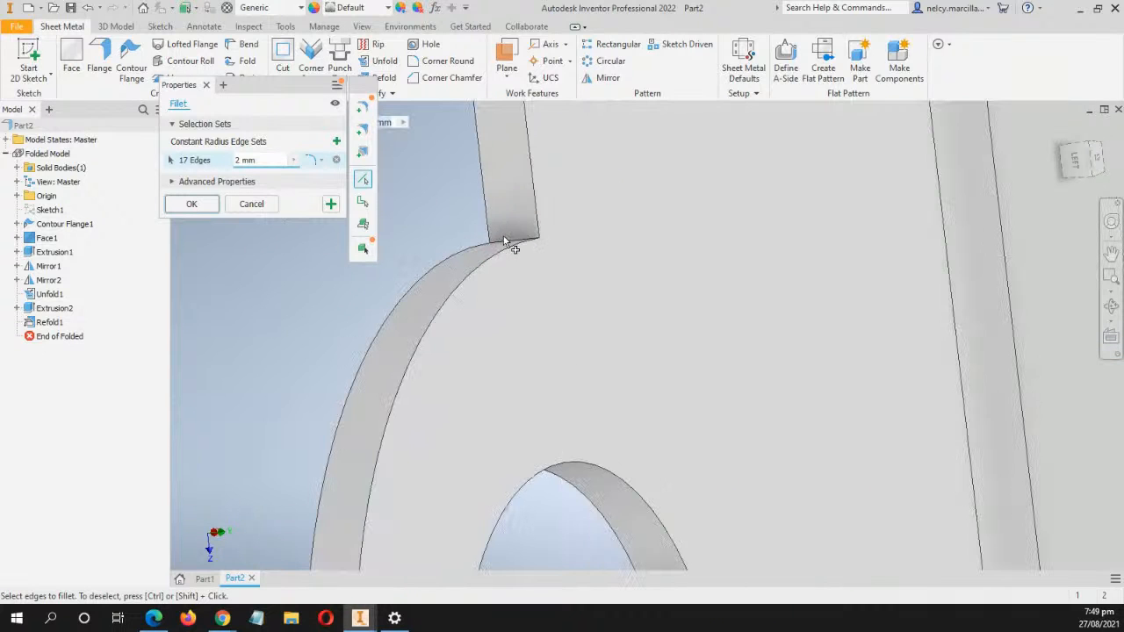
left_click(508, 239)
Add the left flange's front tab junction on the side facing the rear tab to the 2 mm fillet
middle_click_drag(565, 409, 562, 118)
middle_click_drag(475, 537, 495, 133)
middle_click_drag(664, 333, 654, 394, "shift")
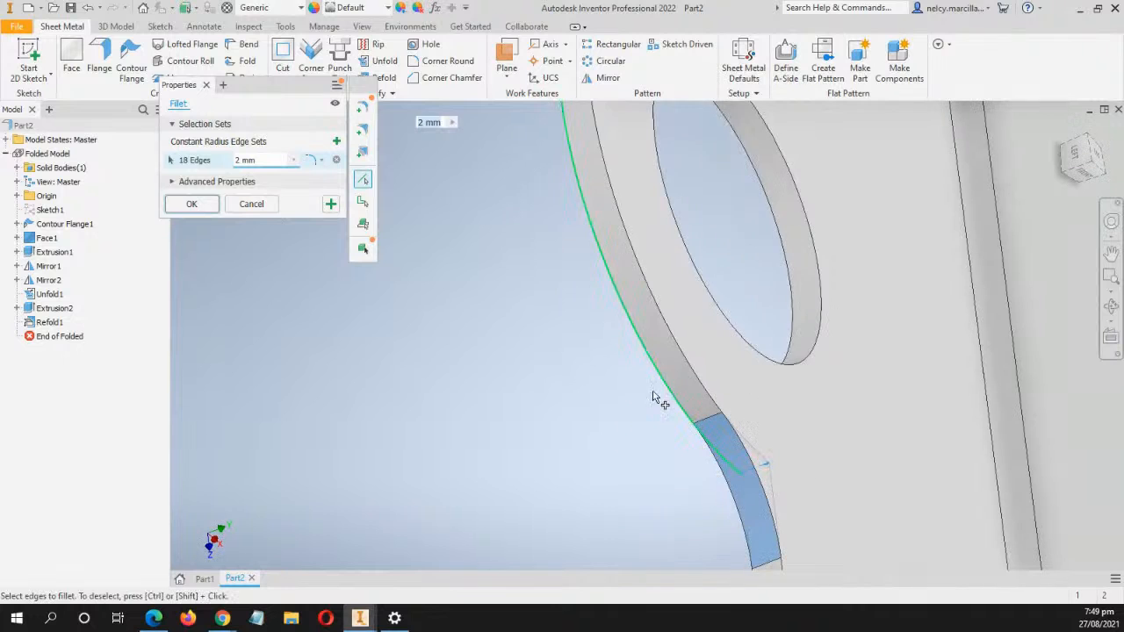
middle_click_drag(655, 433, 539, 402)
scroll(563, 365, "up", 4)
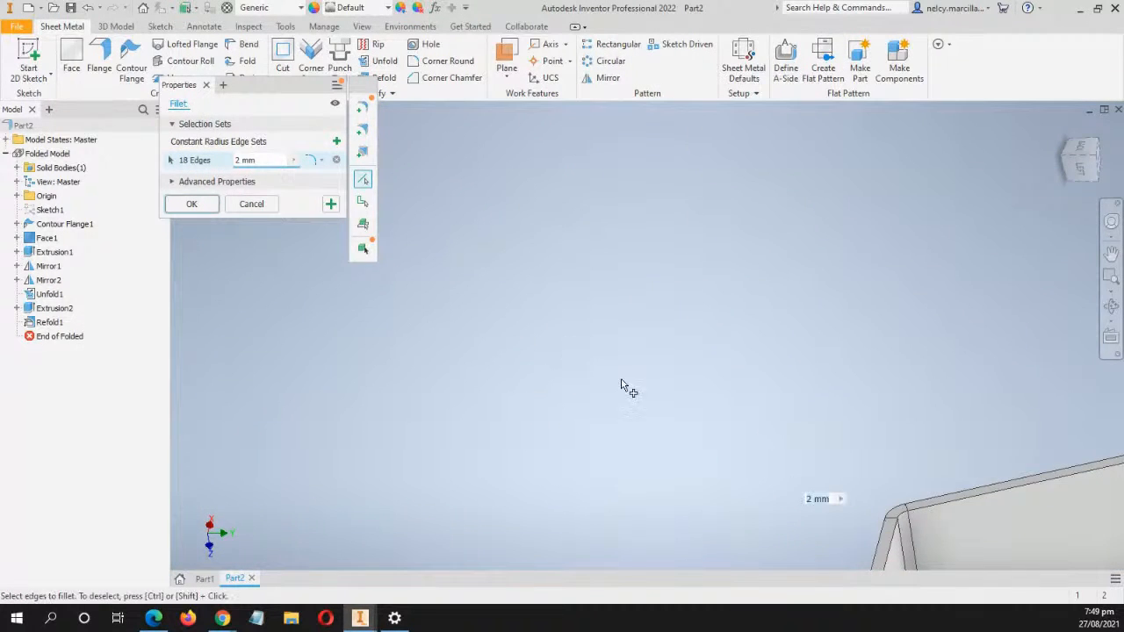
middle_click_drag(684, 492, 466, 293)
scroll(561, 377, "up", 2)
scroll(549, 368, "up", 3)
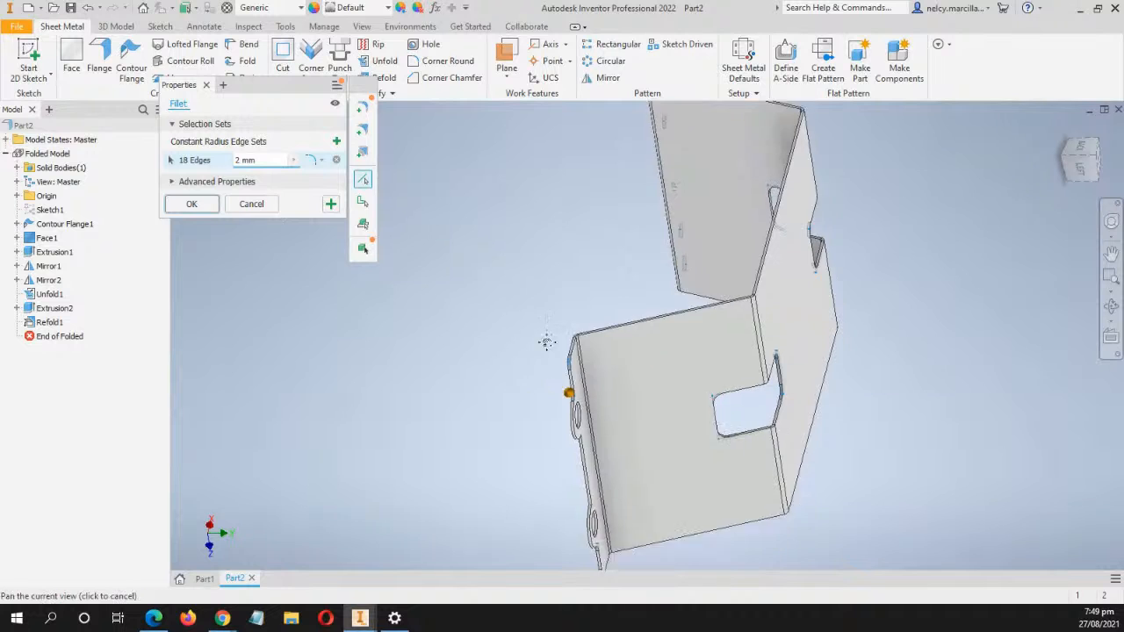
scroll(540, 435, "down", 5)
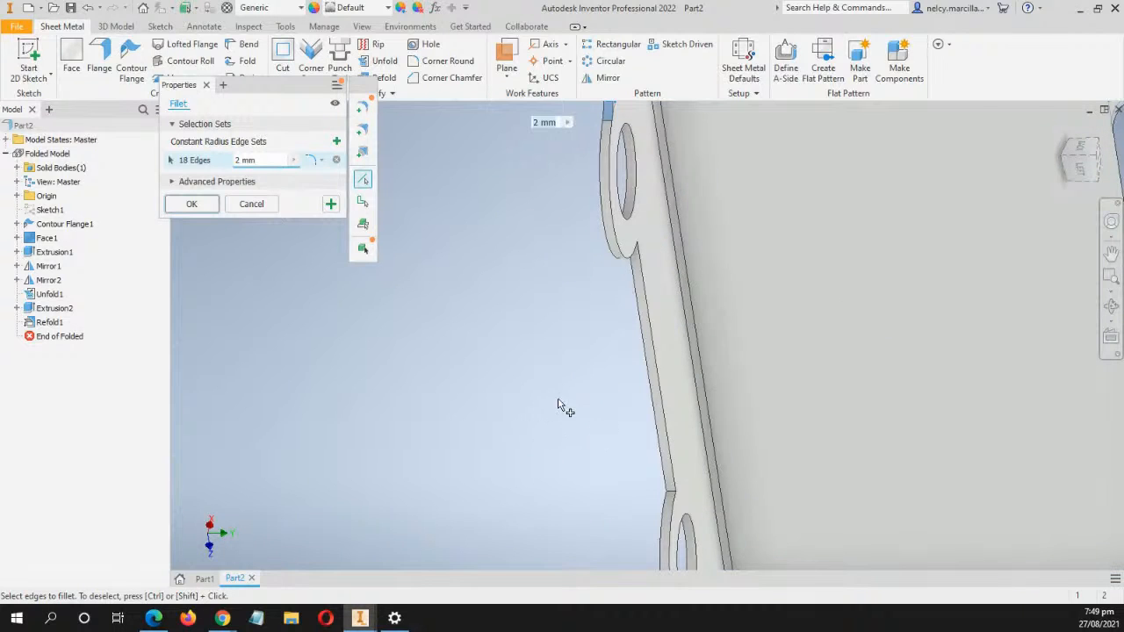
scroll(560, 401, "down", 3)
scroll(612, 423, "up", 4)
middle_click_drag(612, 425, 547, 351)
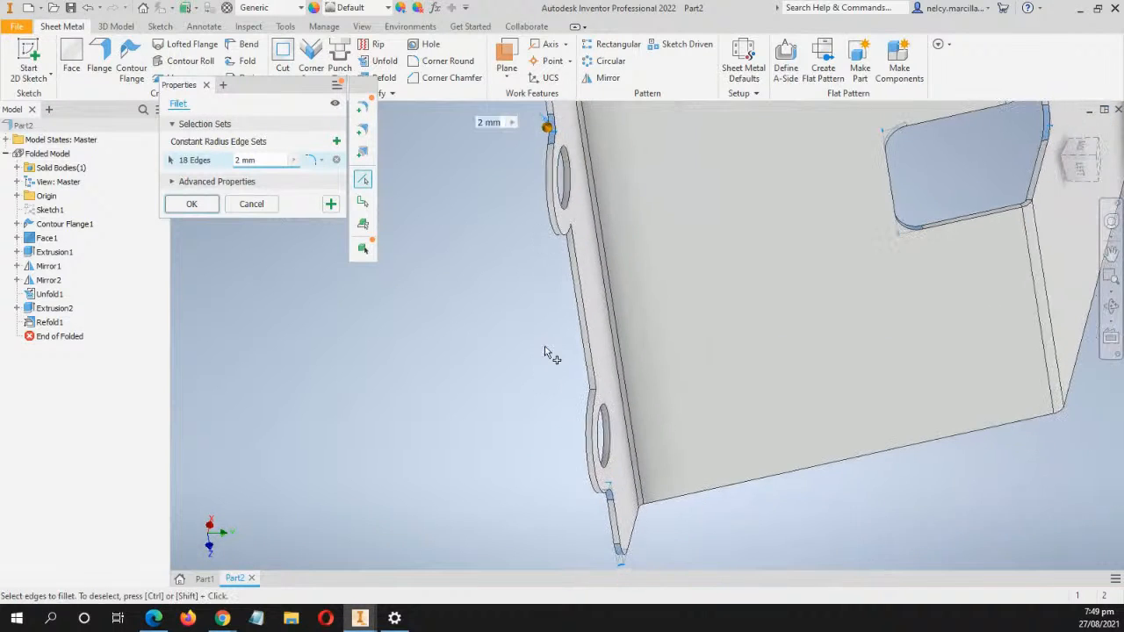
scroll(637, 435, "down", 3)
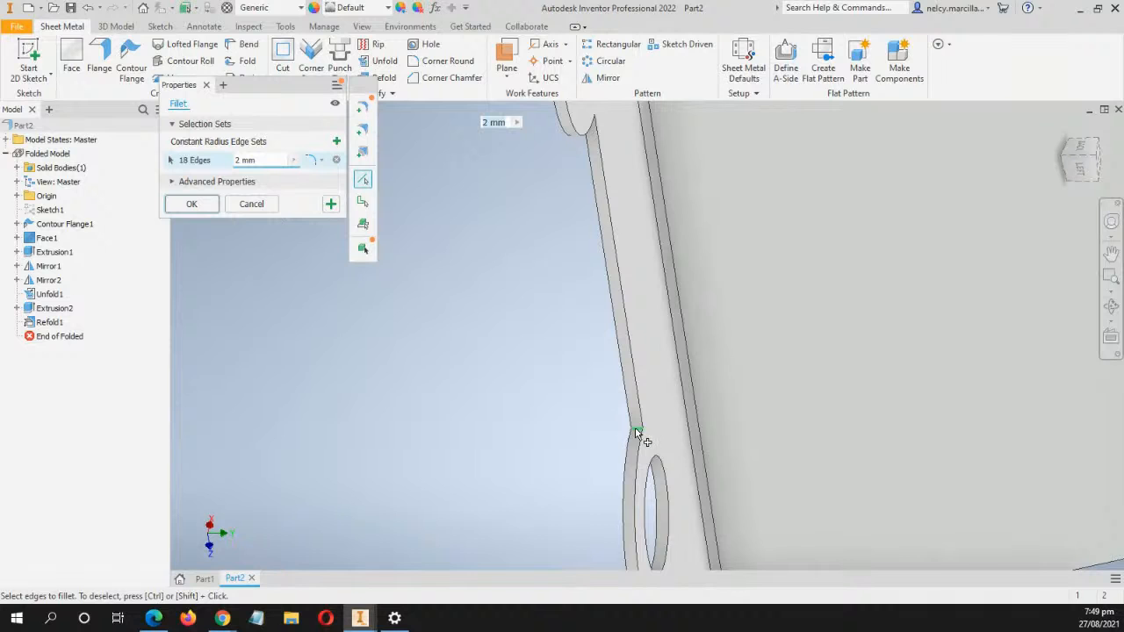
left_click(636, 429)
Add the rear tab's inner junction on the left flange to the 2 mm fillet and apply the fillet to all selected edges
middle_click_drag(530, 312, 530, 550)
middle_click_drag(529, 389, 475, 303, "shift")
middle_click_drag(406, 220, 470, 599)
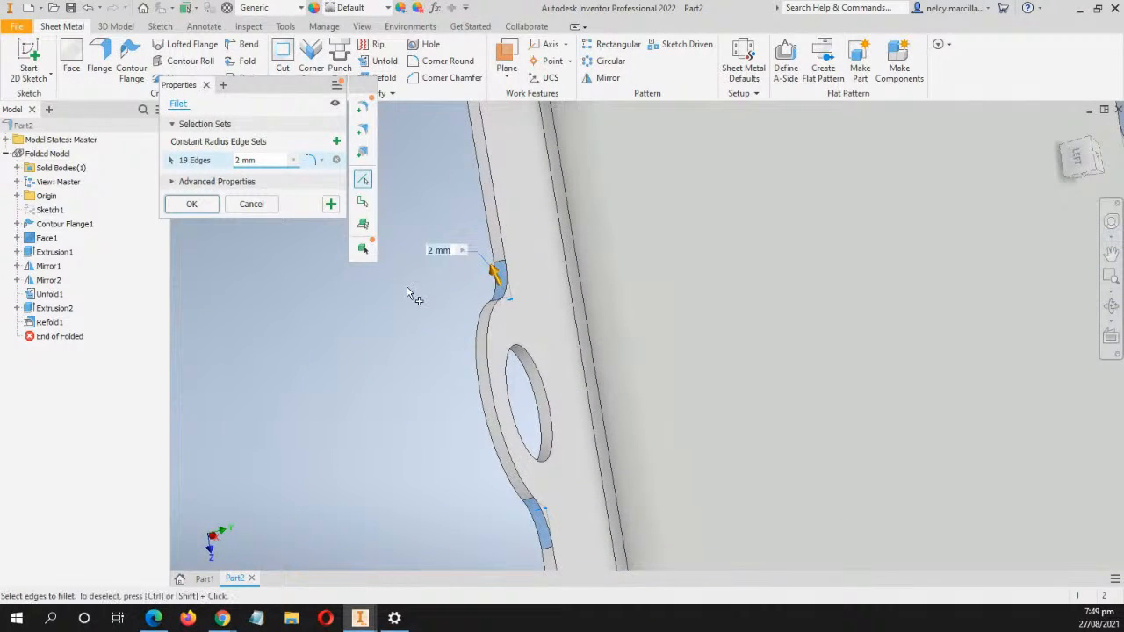
middle_click_drag(414, 296, 474, 610)
middle_click_drag(424, 336, 450, 490)
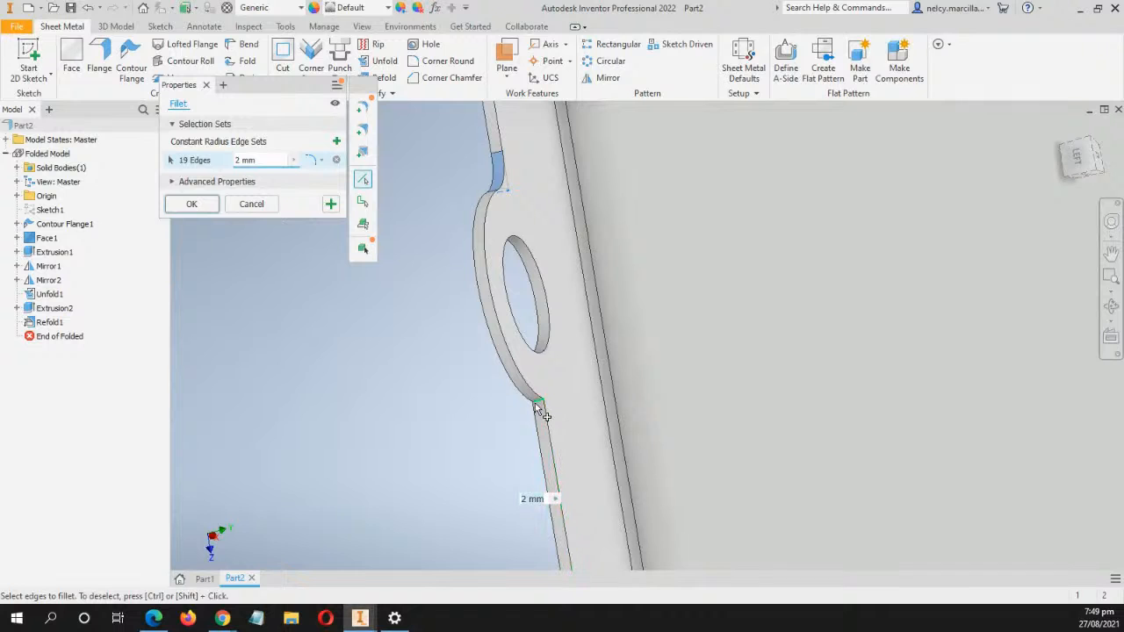
left_click(530, 413)
scroll(602, 397, "down", 2)
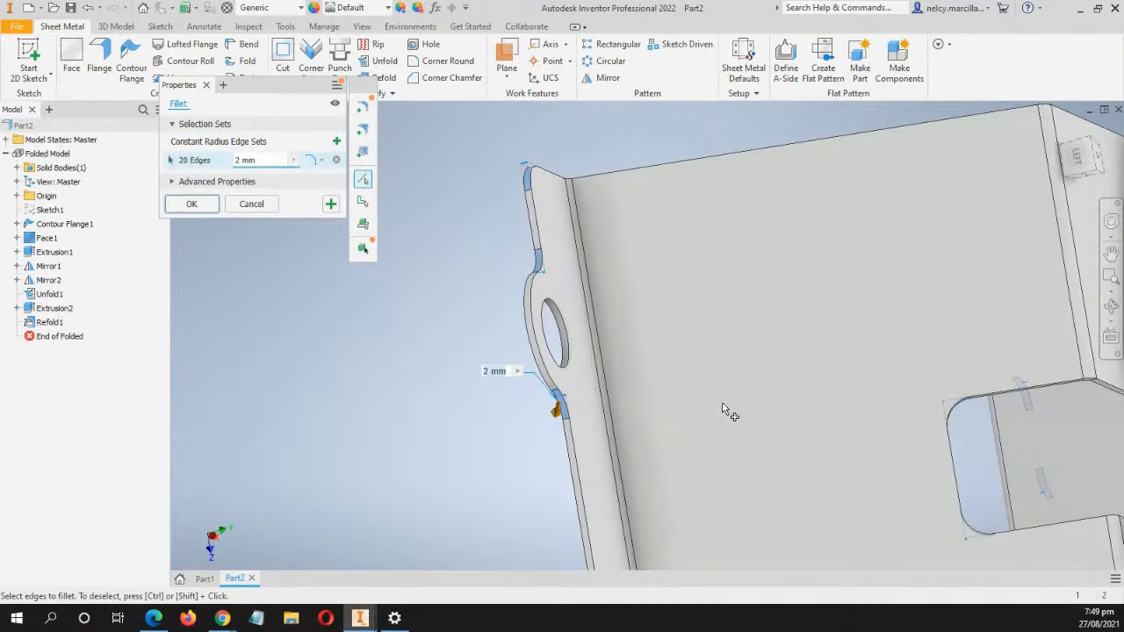
scroll(726, 410, "down", 3)
middle_click_drag(725, 410, 492, 349)
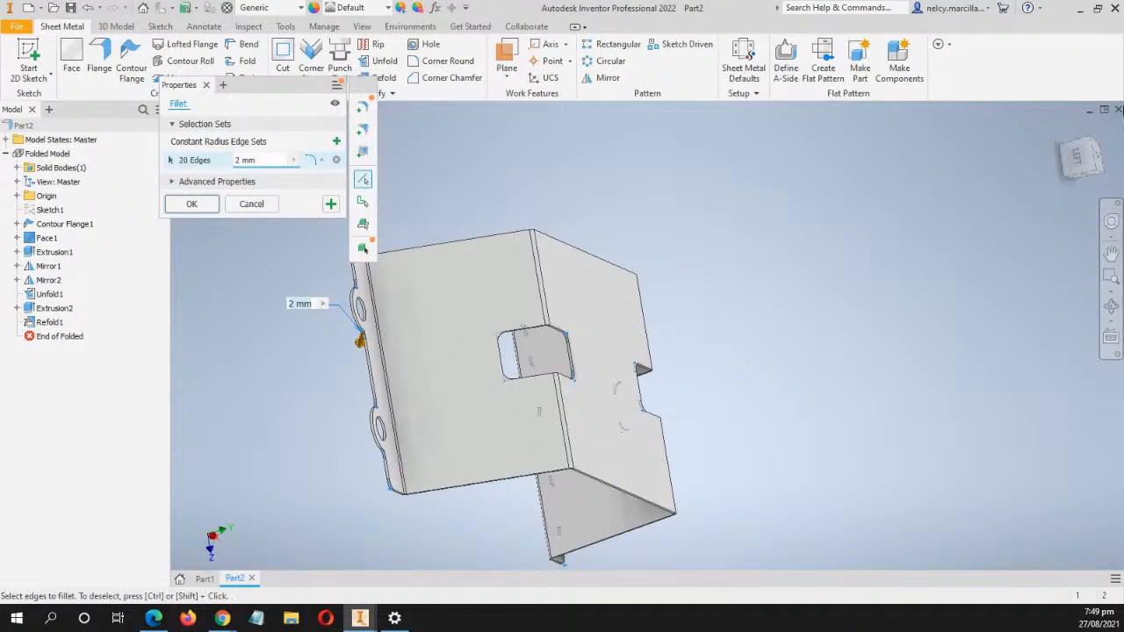
left_click(1062, 132)
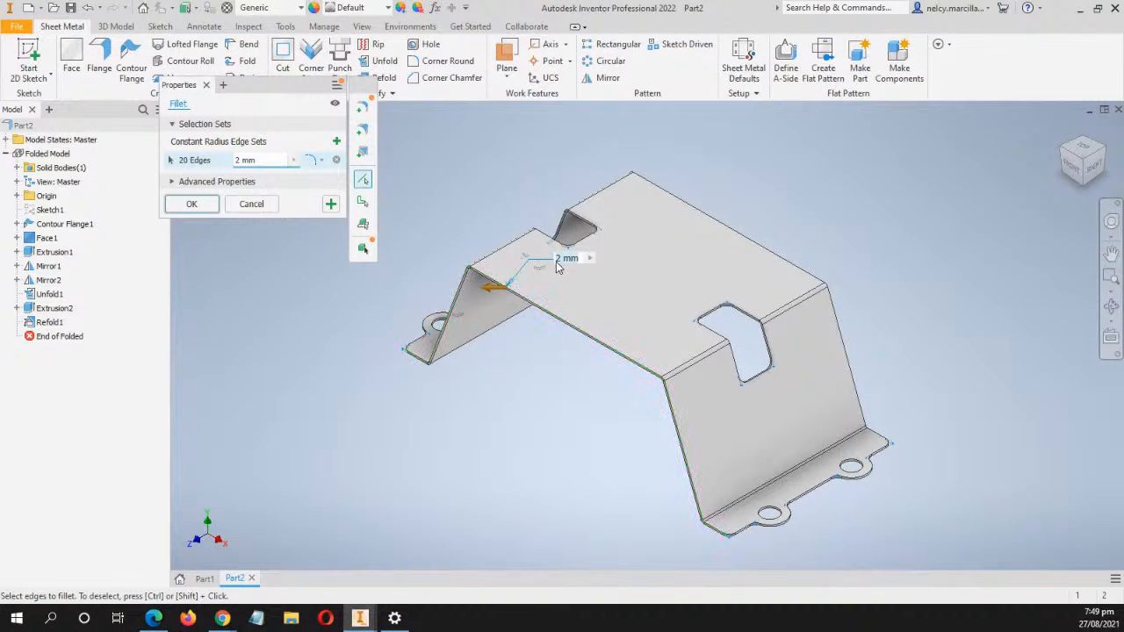
left_click(187, 207)
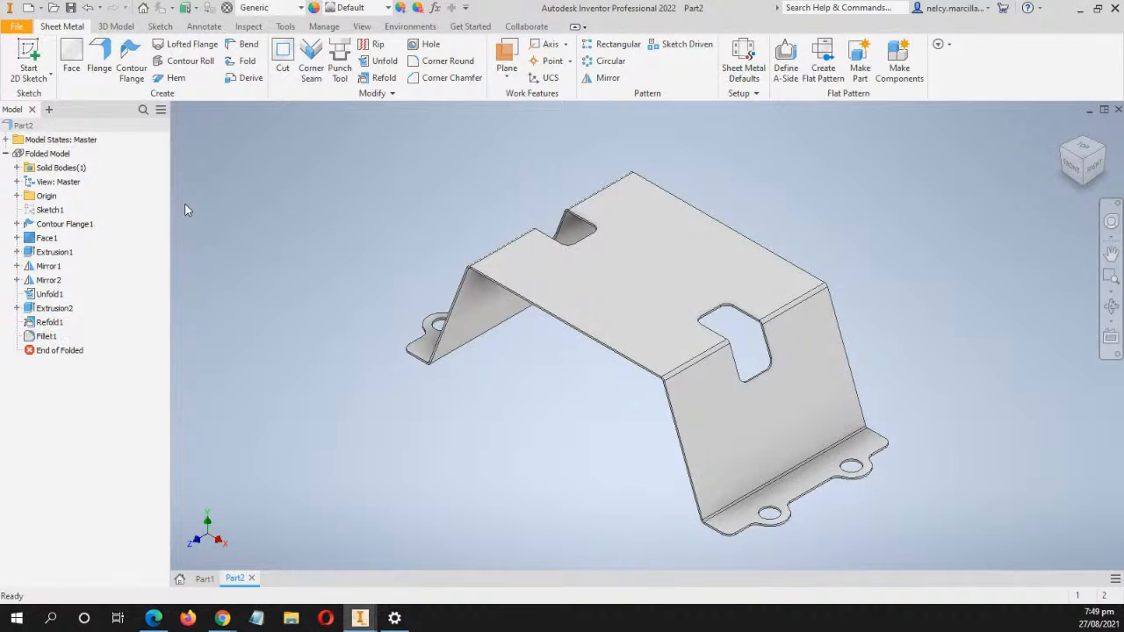
Switch to the Part1 document and bring the whole slotted bracket into view
middle_click_drag(604, 438, 634, 388)
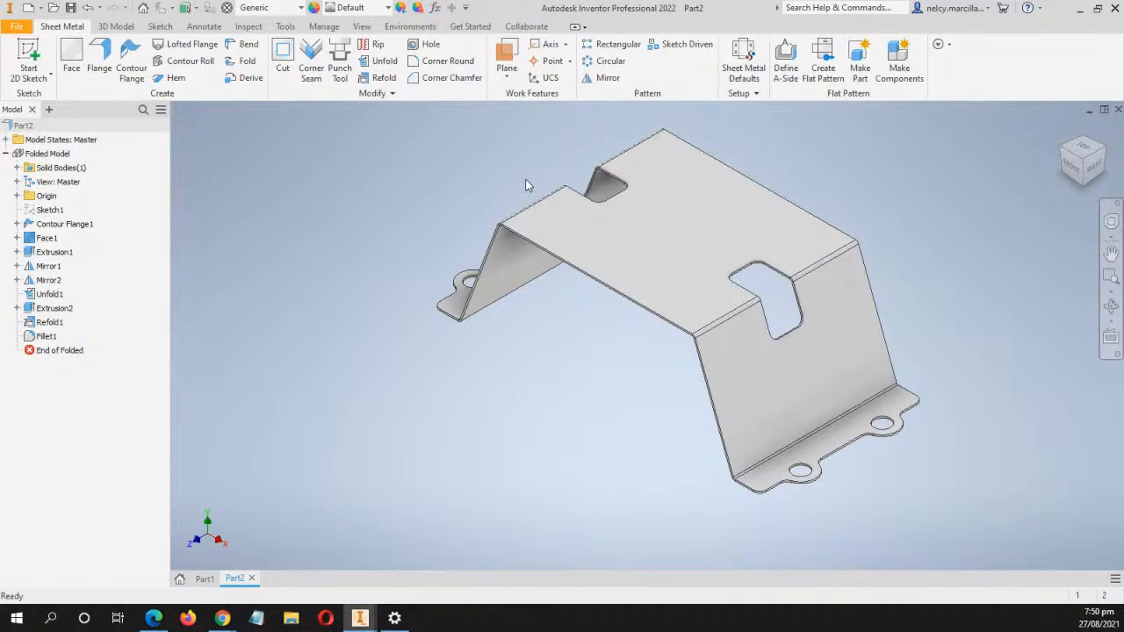
left_click(204, 579)
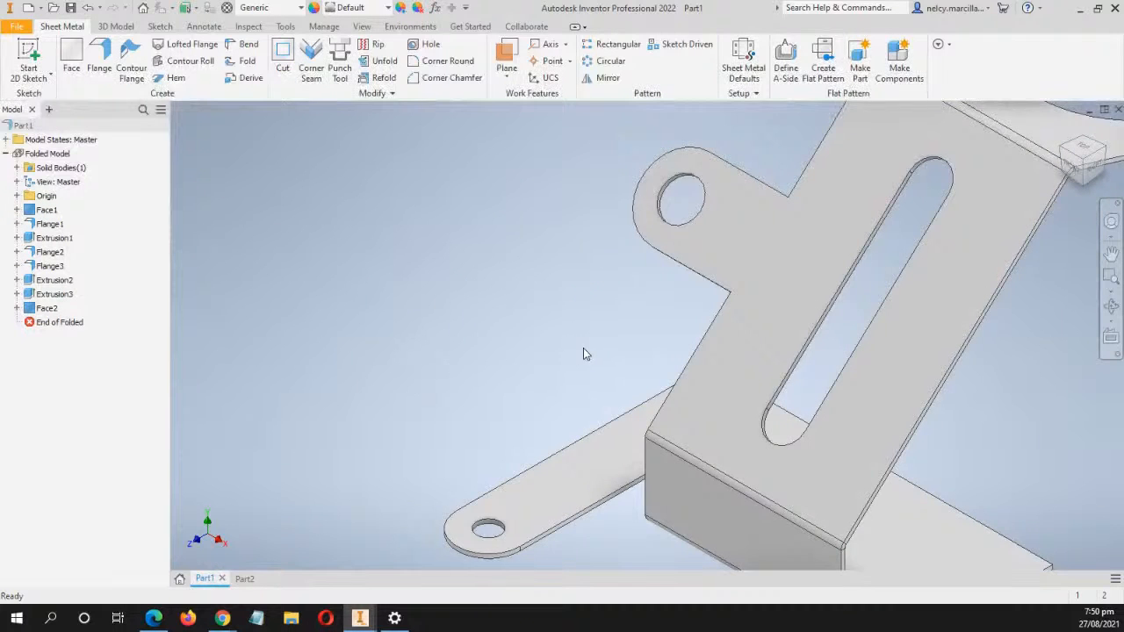
middle_click_drag(583, 348, 395, 226)
scroll(397, 227, "down", 5)
scroll(725, 350, "up", 6)
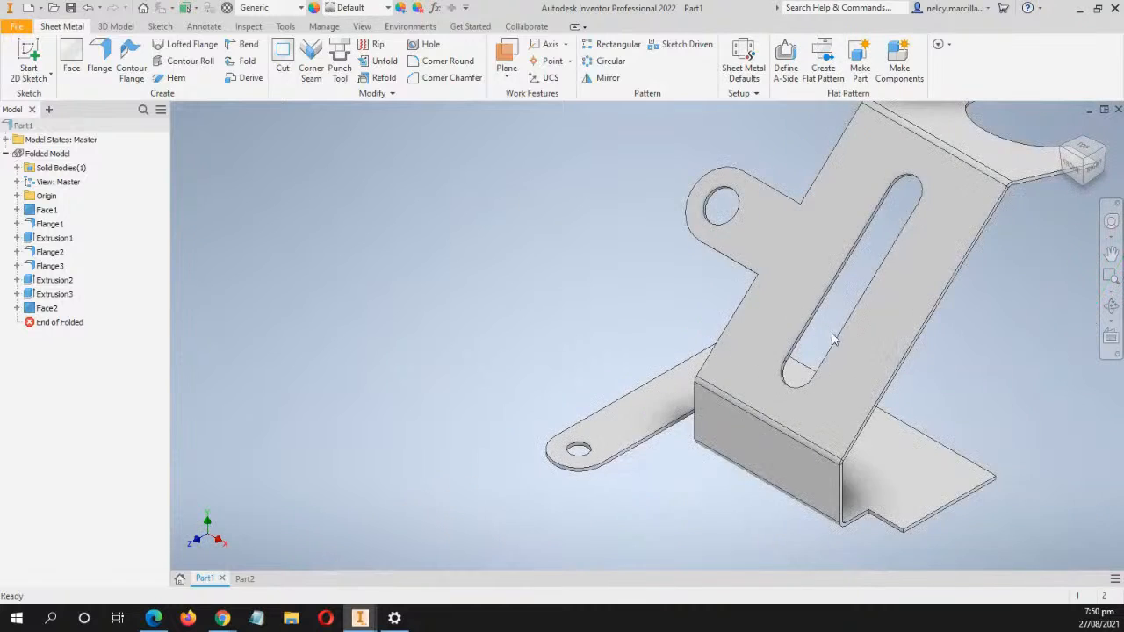
middle_click_drag(834, 339, 504, 331)
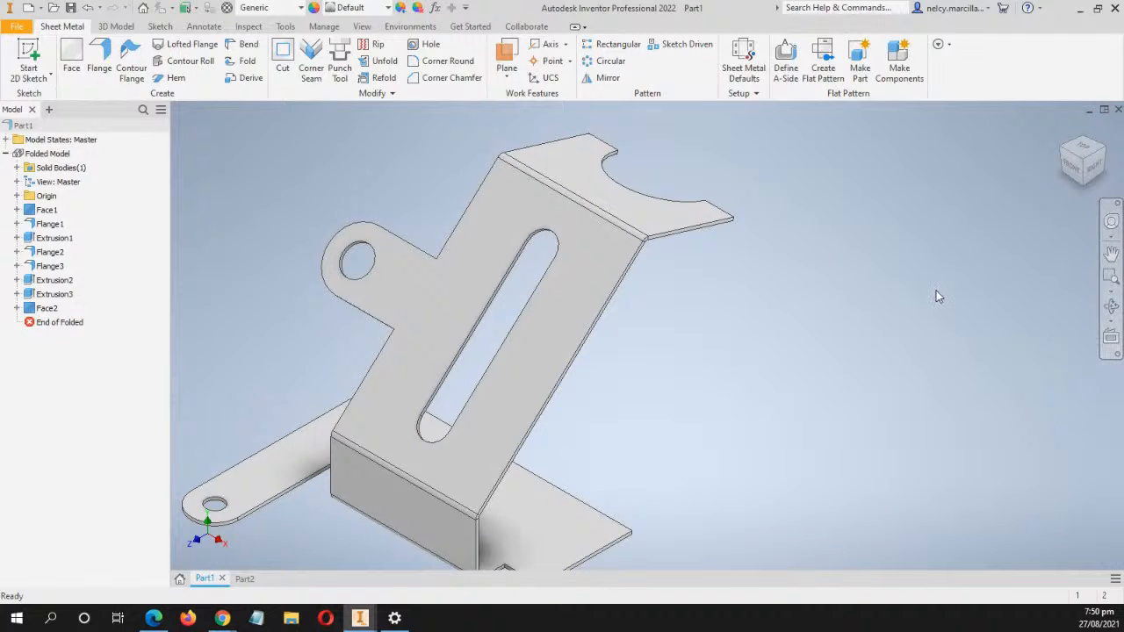
Start a 2 mm fillet on one outer corner of the upper flange with the semicircular cutout, deselecting the stray long edges
key("f")
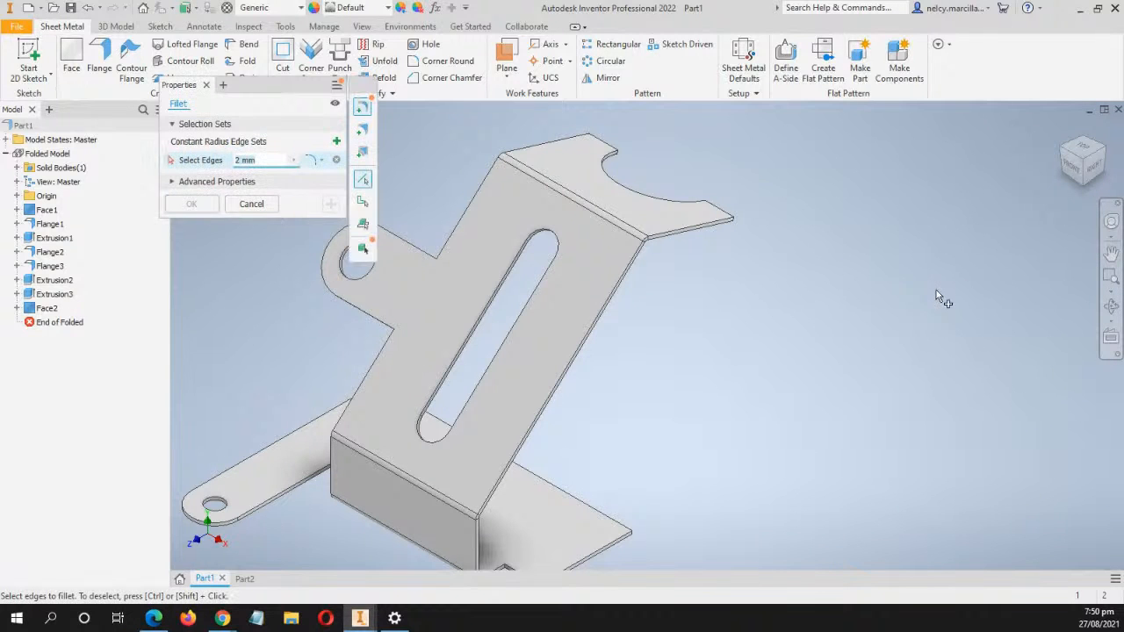
left_click_drag(260, 88, 850, 145)
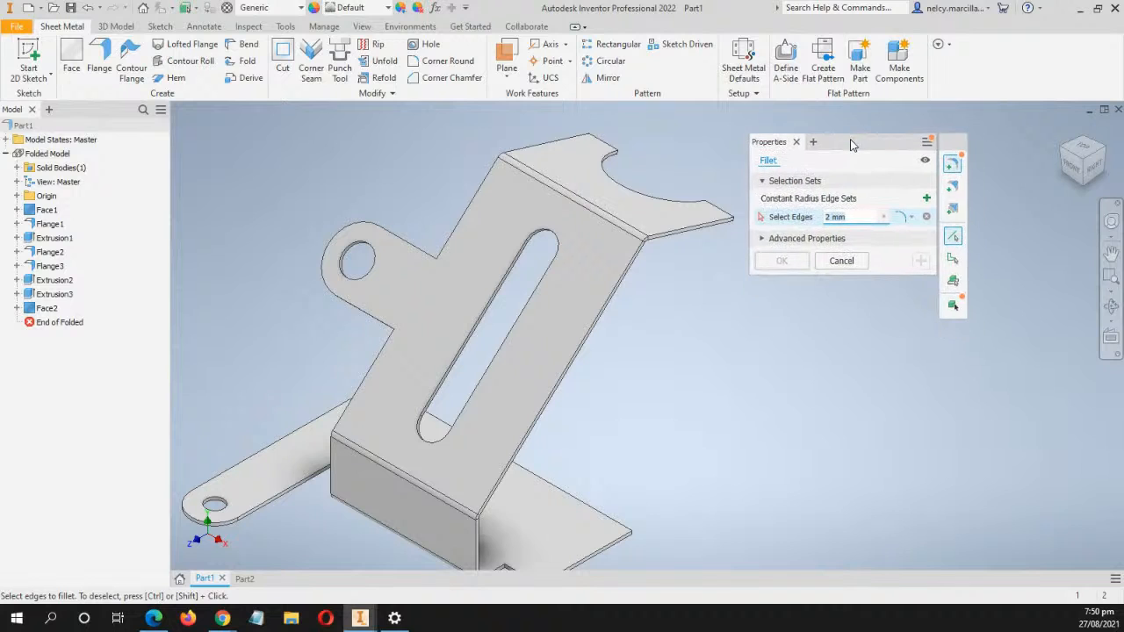
middle_click_drag(644, 340, 572, 218)
scroll(572, 218, "up", 5)
scroll(449, 200, "down", 3)
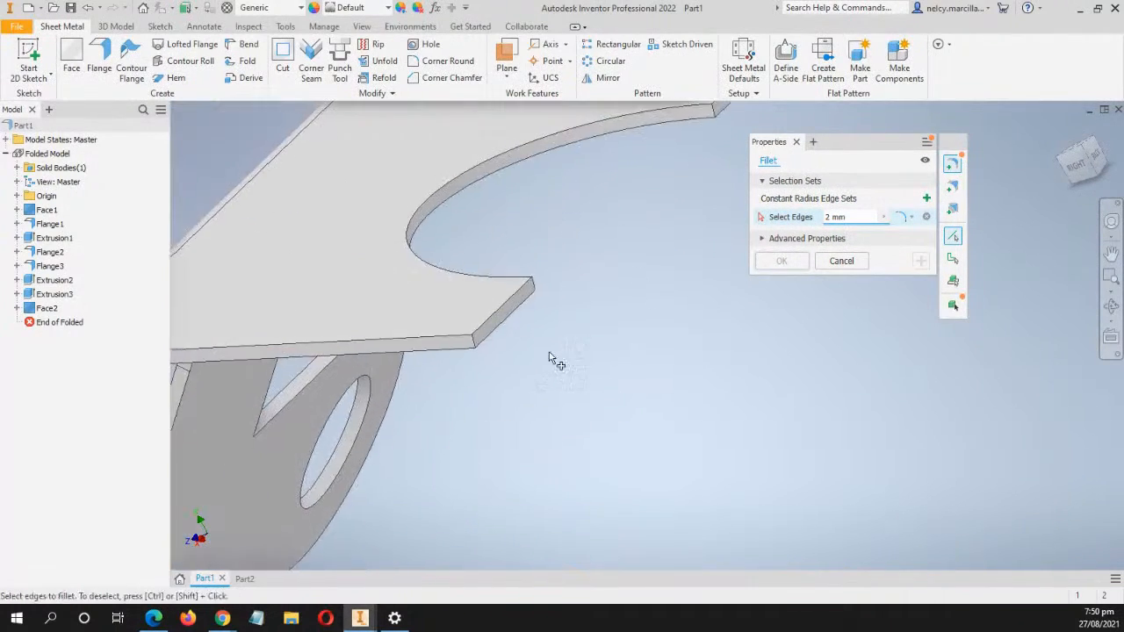
left_click(477, 340)
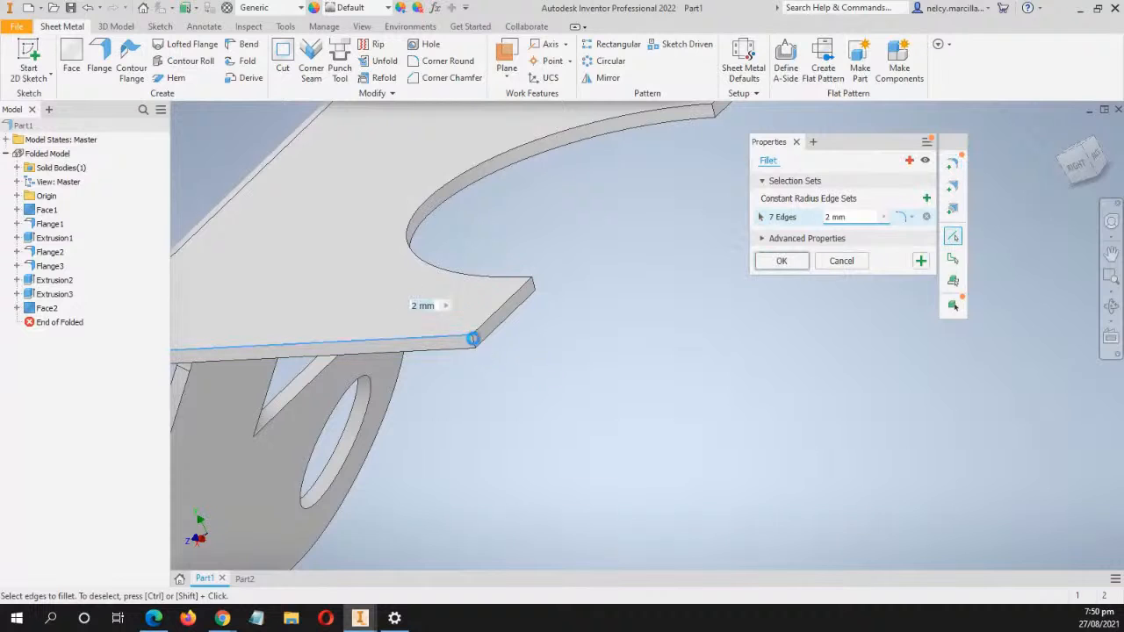
left_click(472, 342, "ctrl")
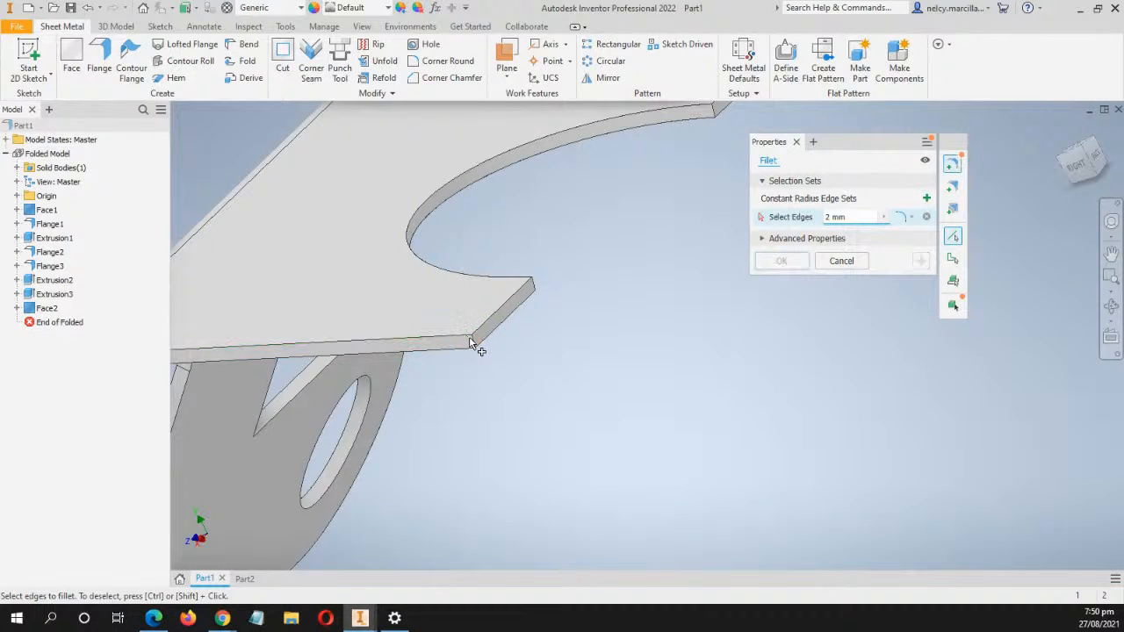
left_click(473, 345)
Add the outer corner on the opposite side of the semicircular cutout to the 2 mm fillet
middle_click_drag(594, 384, 550, 391, "shift")
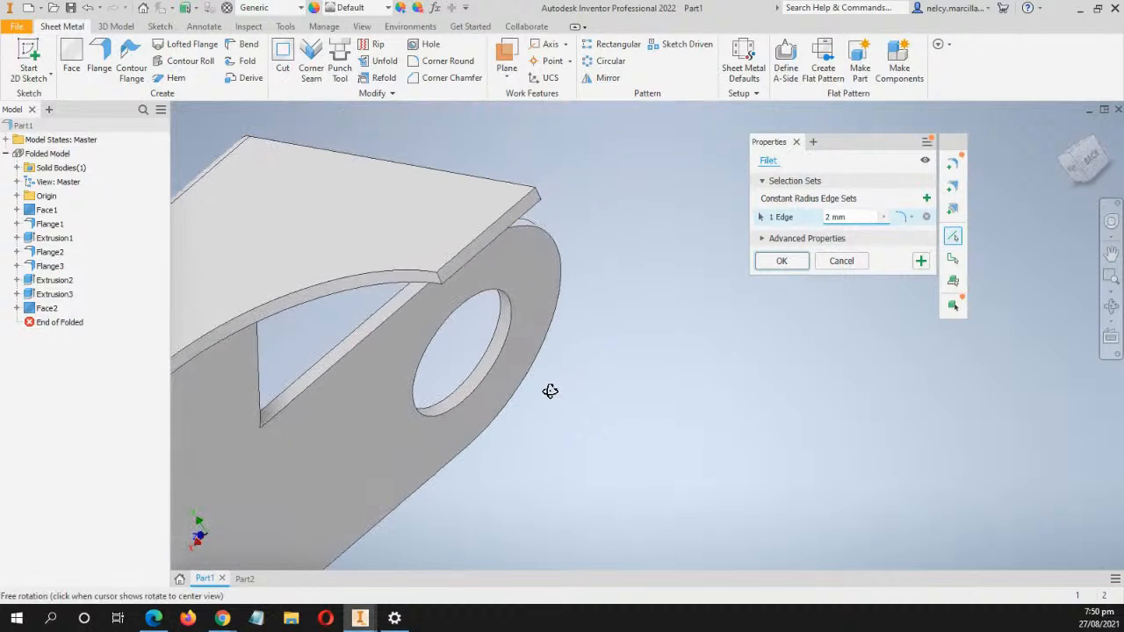
middle_click_drag(620, 265, 595, 300, "shift")
middle_click_drag(483, 453, 660, 118)
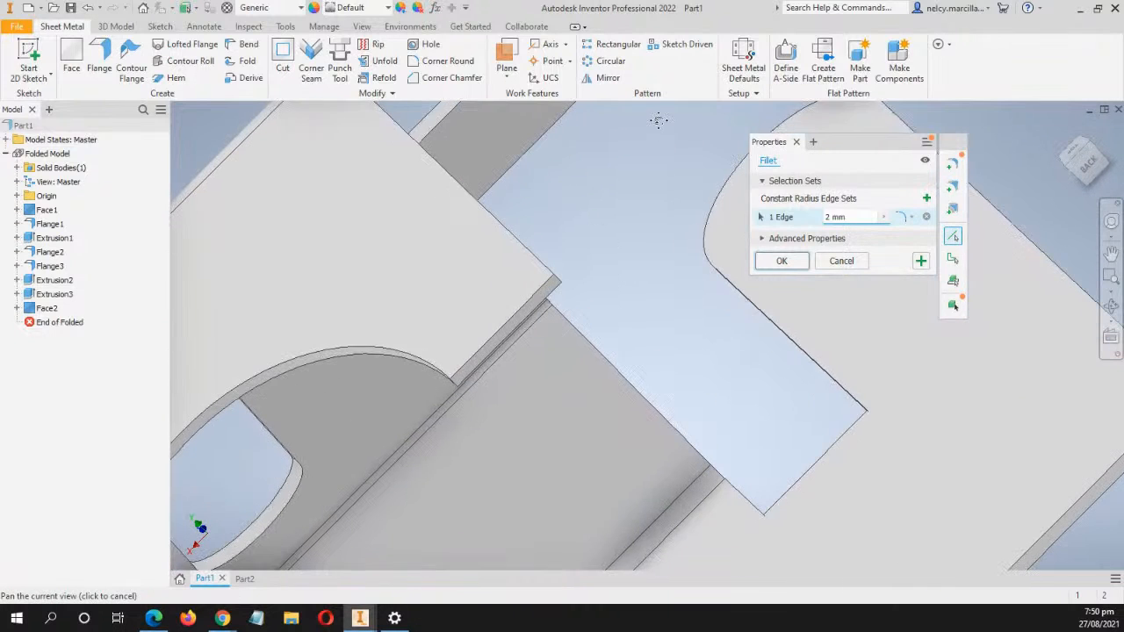
left_click(558, 285)
Add the base flange's front corner beside the notch to the 2 mm fillet
scroll(677, 354, "down", 5)
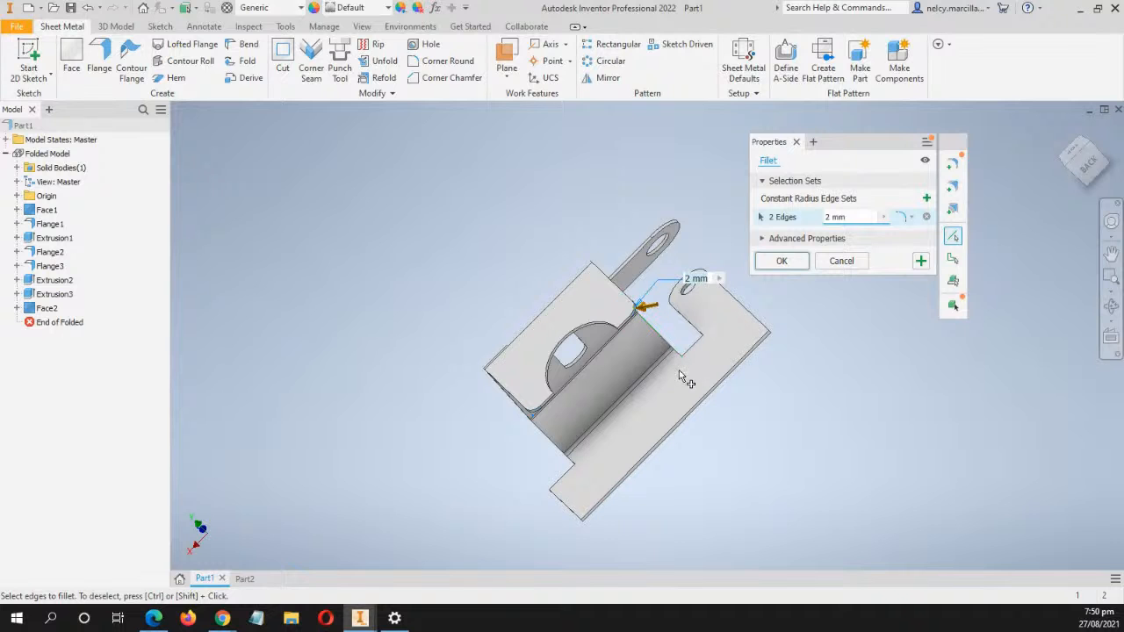
middle_click_drag(679, 377, 717, 363, "shift")
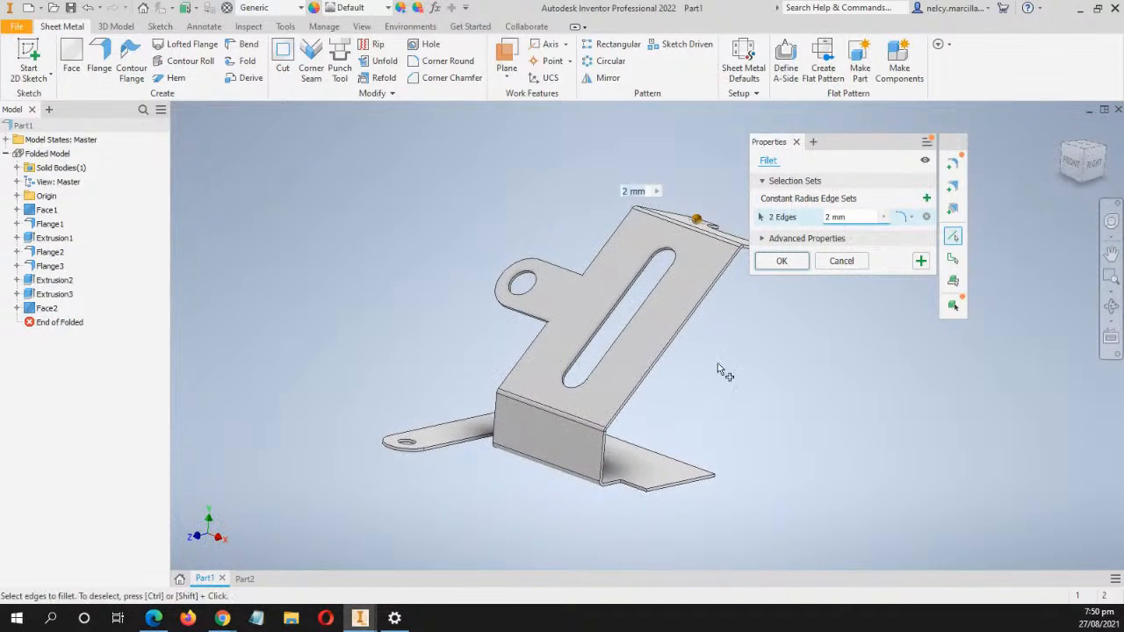
scroll(718, 365, "up", 5)
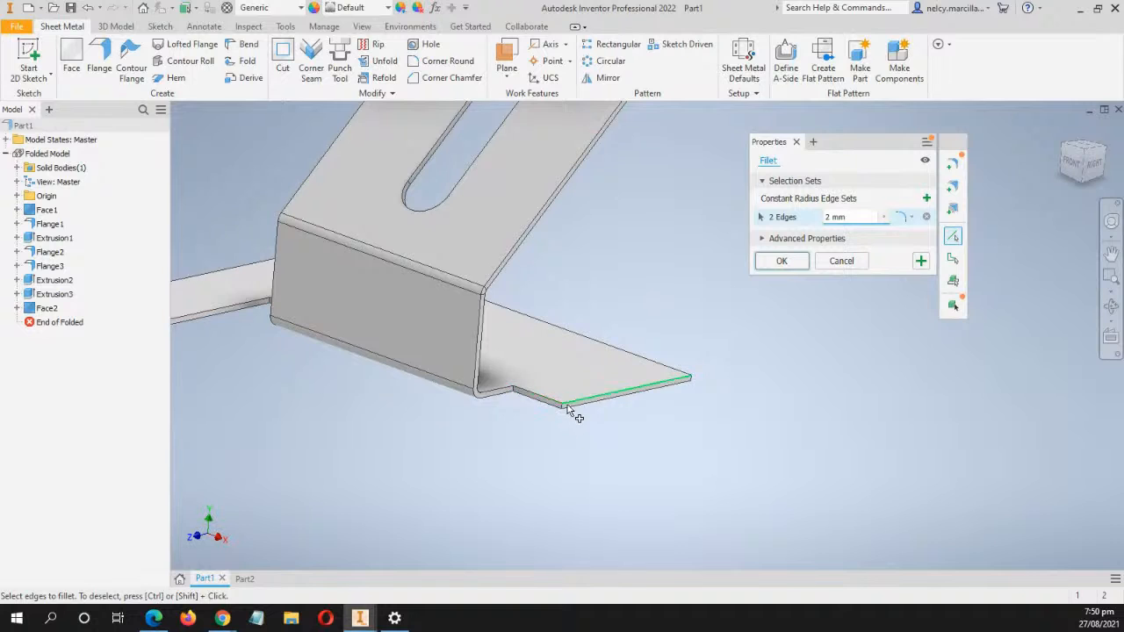
scroll(571, 420, "up", 4)
left_click(523, 413)
Add the base flange's corner at the other end of its short outer edge to the 2 mm fillet
scroll(743, 452, "down", 3)
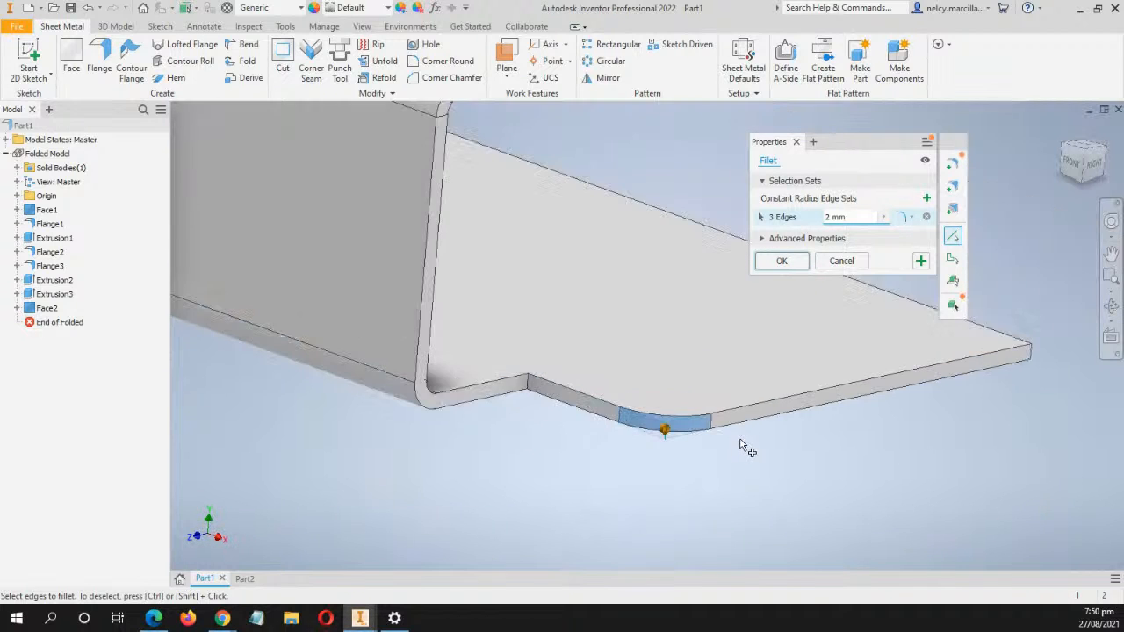
scroll(743, 452, "down", 2)
scroll(769, 453, "down", 3)
middle_click_drag(872, 480, 695, 452, "shift")
scroll(509, 397, "up", 5)
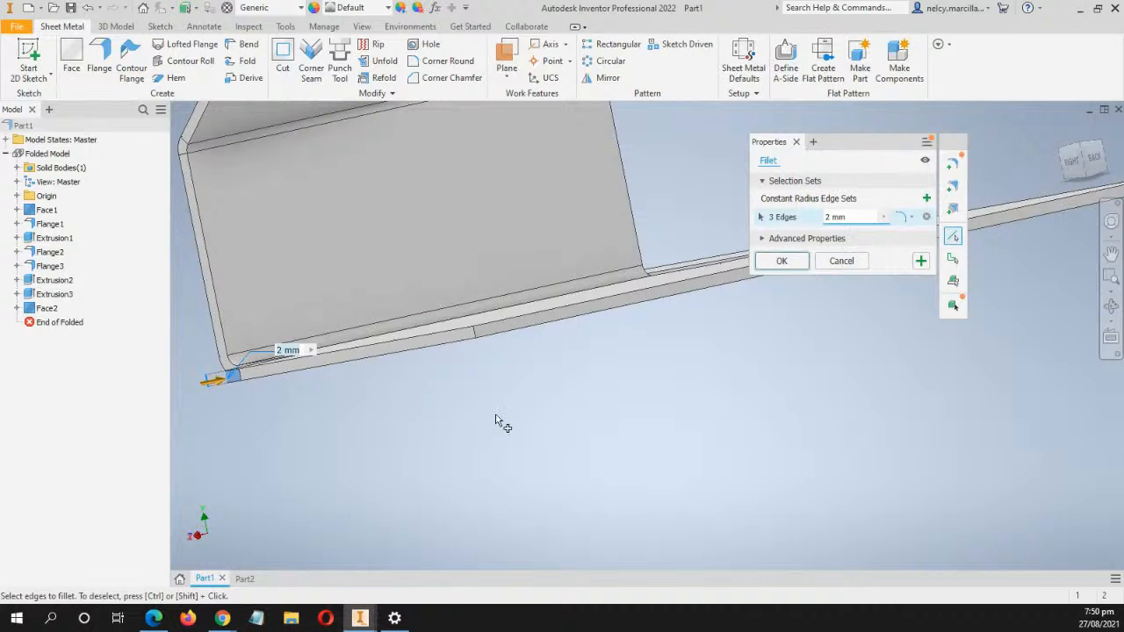
middle_click_drag(496, 421, 506, 447, "shift")
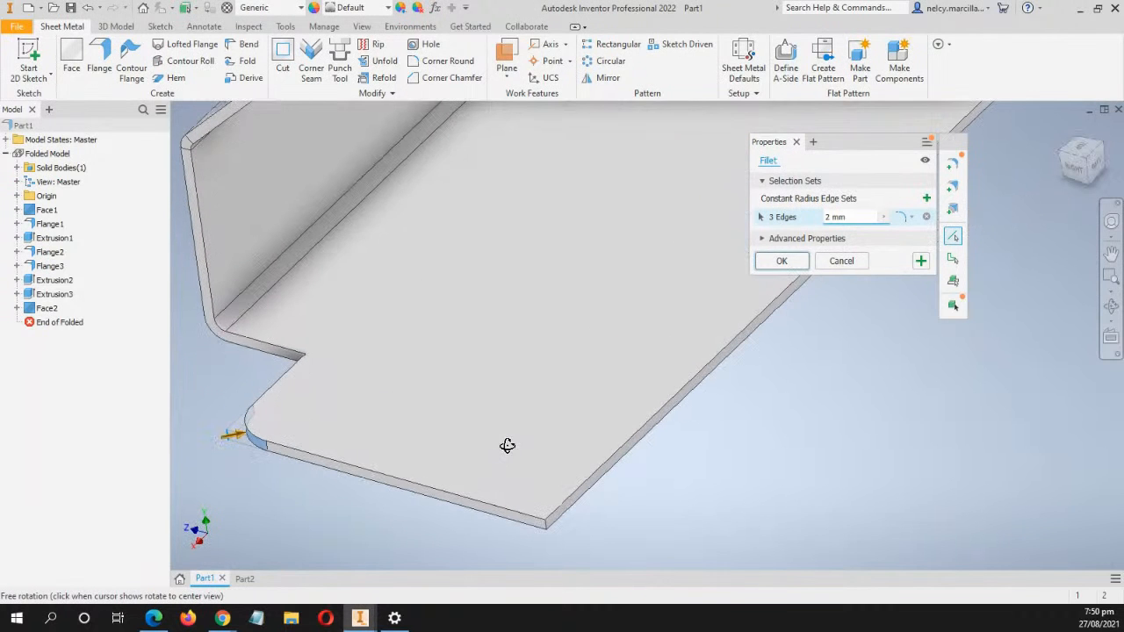
left_click(546, 527)
Add the base flange's remaining corner, beside the arm with the hole, to the 2 mm fillet and apply the fillet
scroll(736, 472, "down", 3)
middle_click_drag(753, 462, 635, 402)
middle_click_drag(815, 419, 645, 443, "shift")
scroll(670, 324, "up", 5)
middle_click_drag(713, 278, 616, 373)
left_click(604, 368)
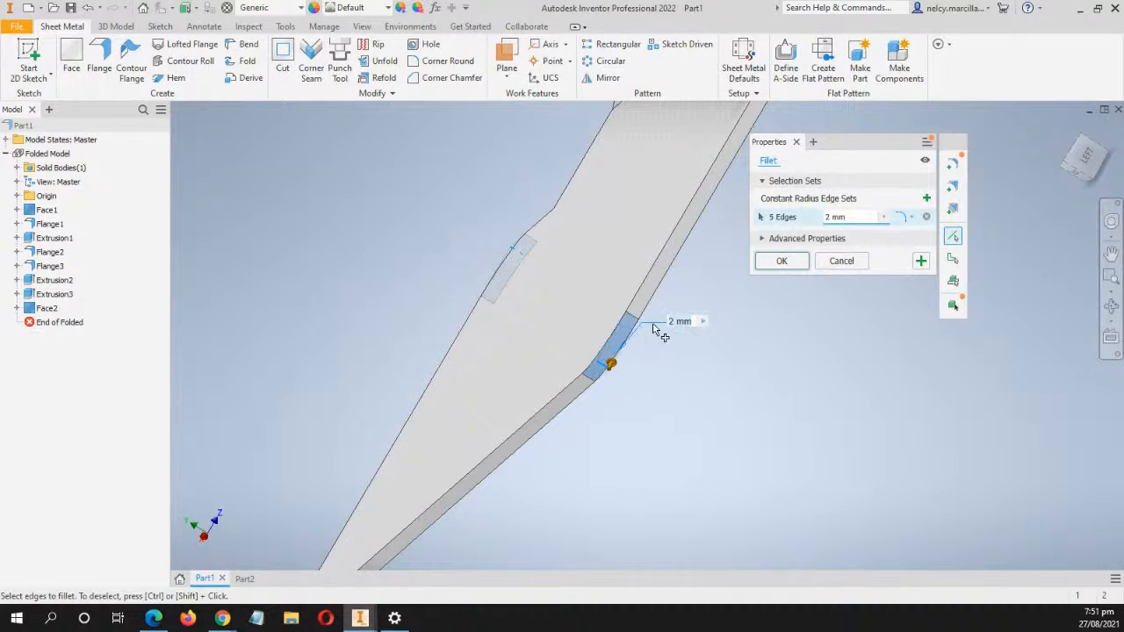
middle_click_drag(720, 257, 615, 339)
middle_click_drag(710, 238, 763, 386, "shift")
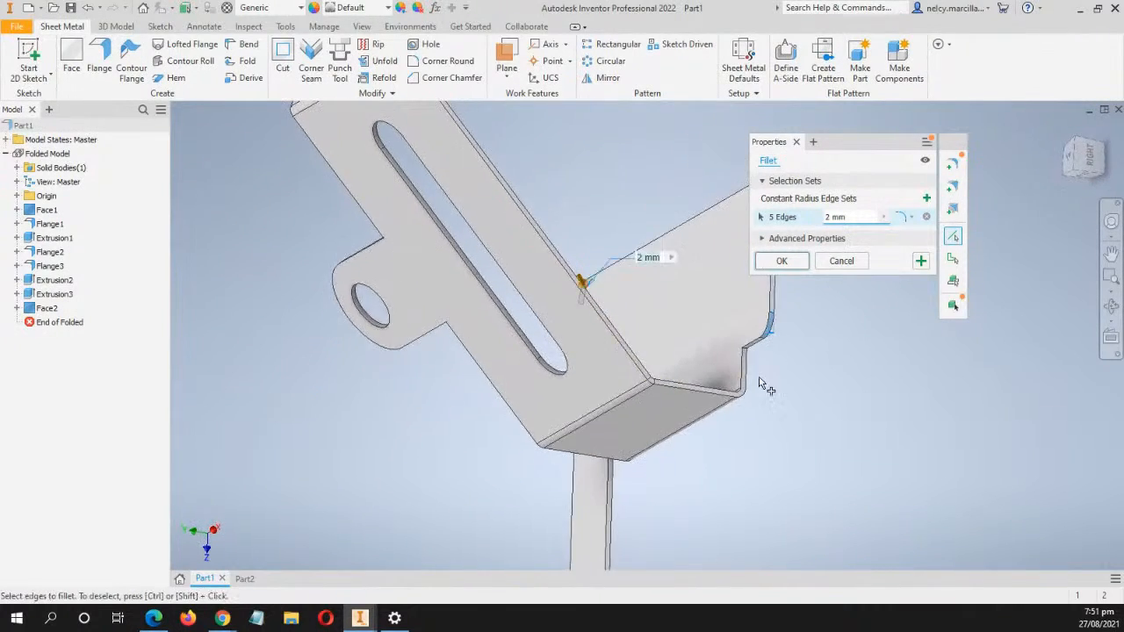
left_click(786, 262)
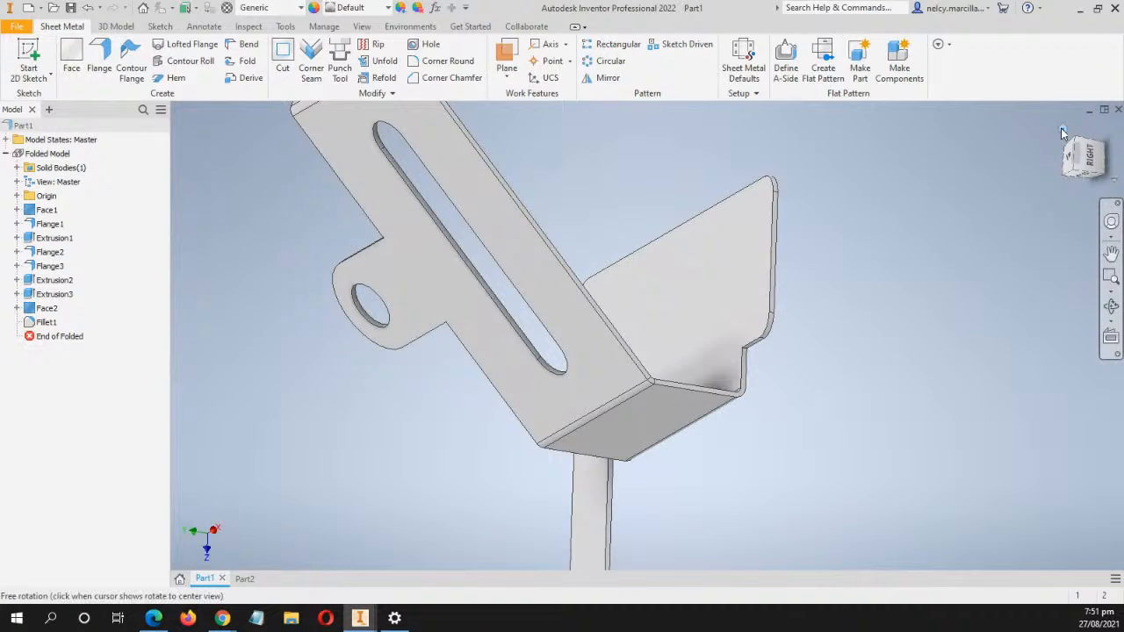
Show the finished slotted bracket in the home view and switch back to the Part2 document
middle_click_drag(316, 343, 260, 314, "shift")
key("F6")
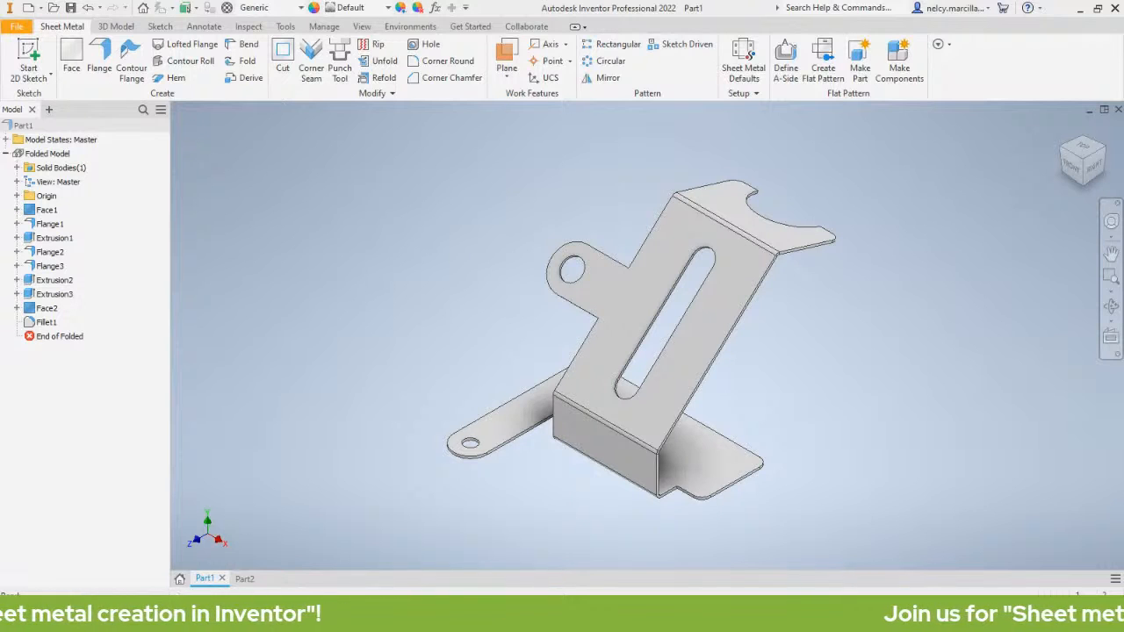
left_click(243, 578)
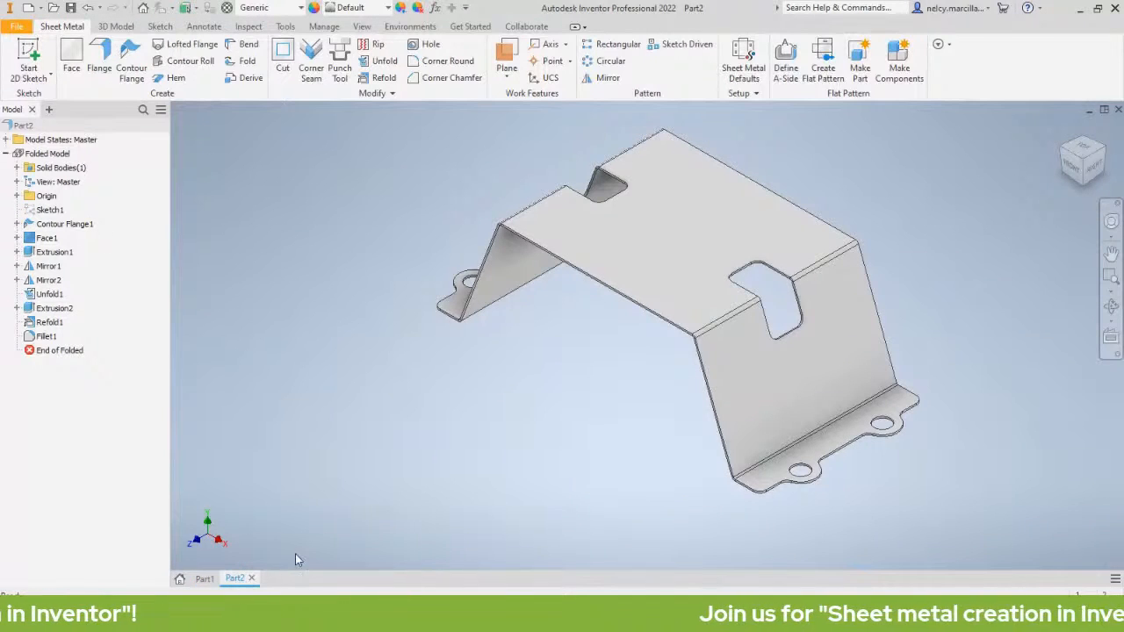